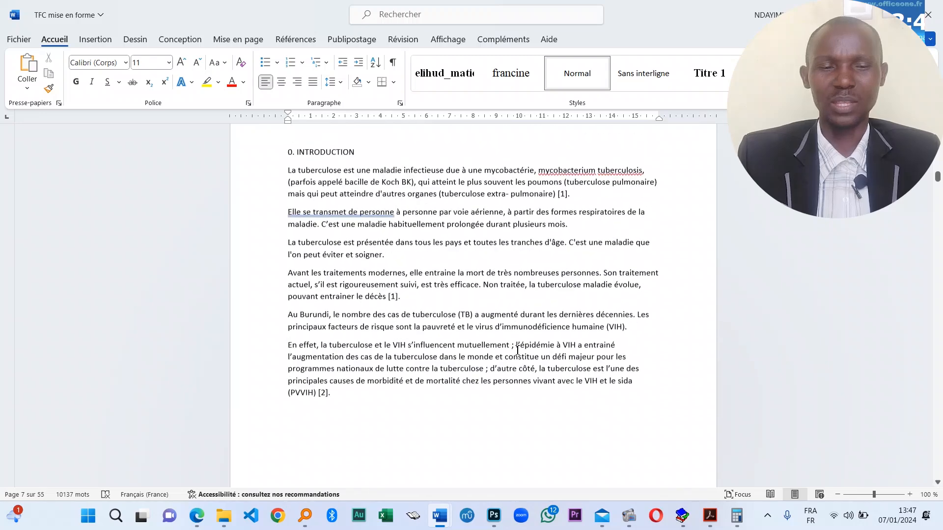
- Remove the page numbers via Insertion > Numéro de page > Supprimer les numéros de page
scroll(647, 328, "up", 8, "ctrl")
scroll(455, 345, "up", 20)
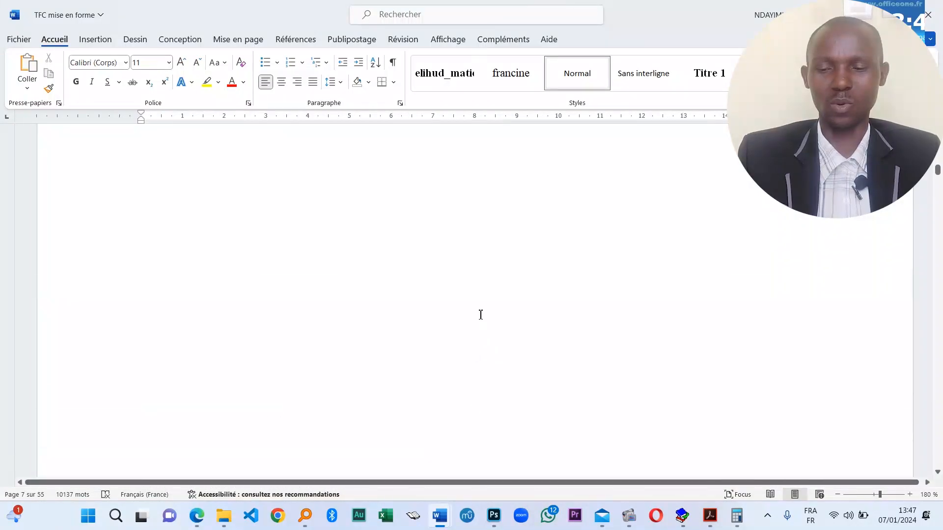
scroll(554, 299, "up", 15)
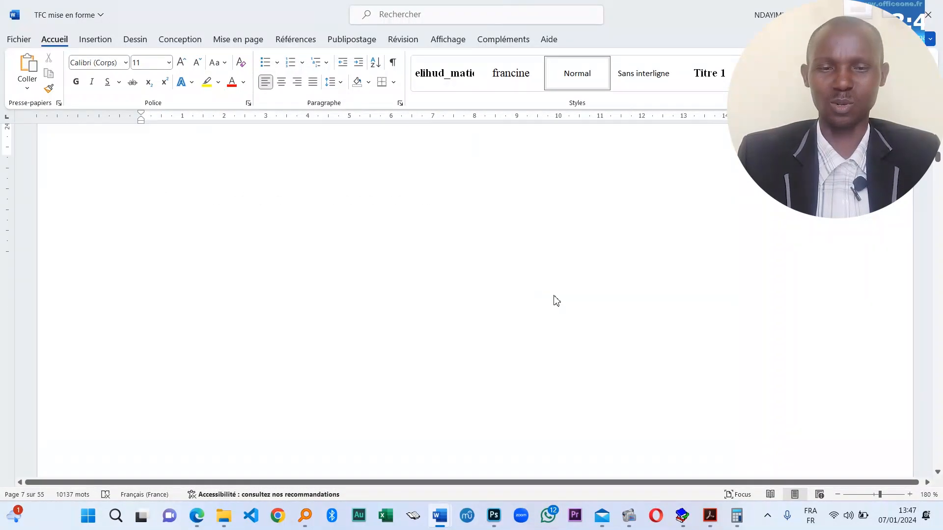
scroll(609, 309, "up", 15)
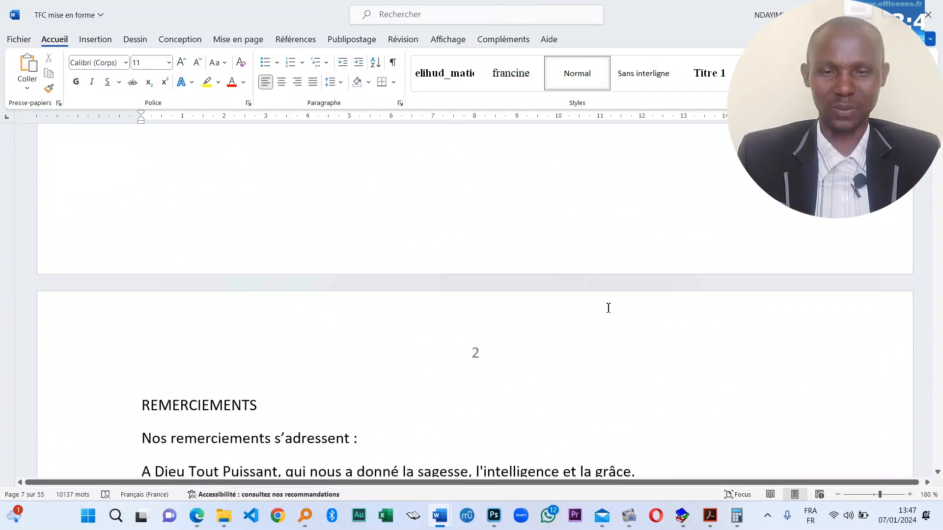
scroll(333, 280, "down", 10)
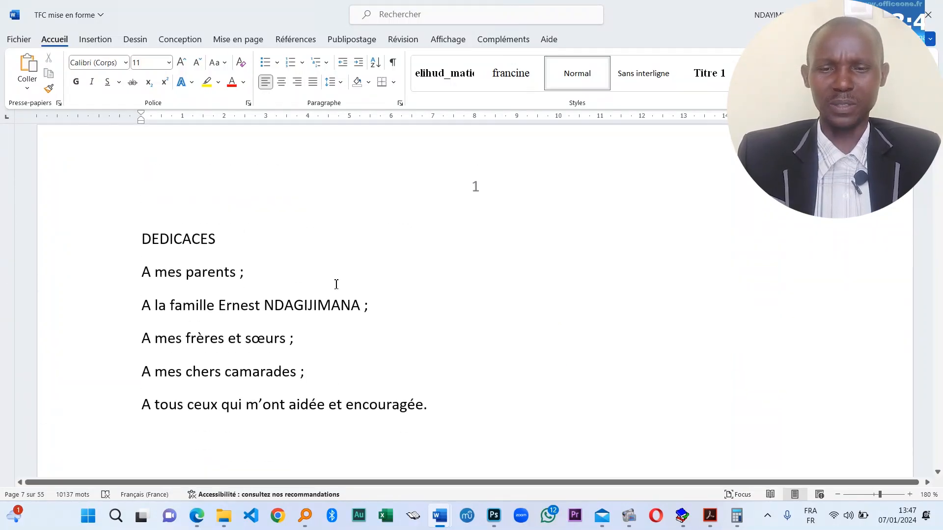
left_click(95, 39)
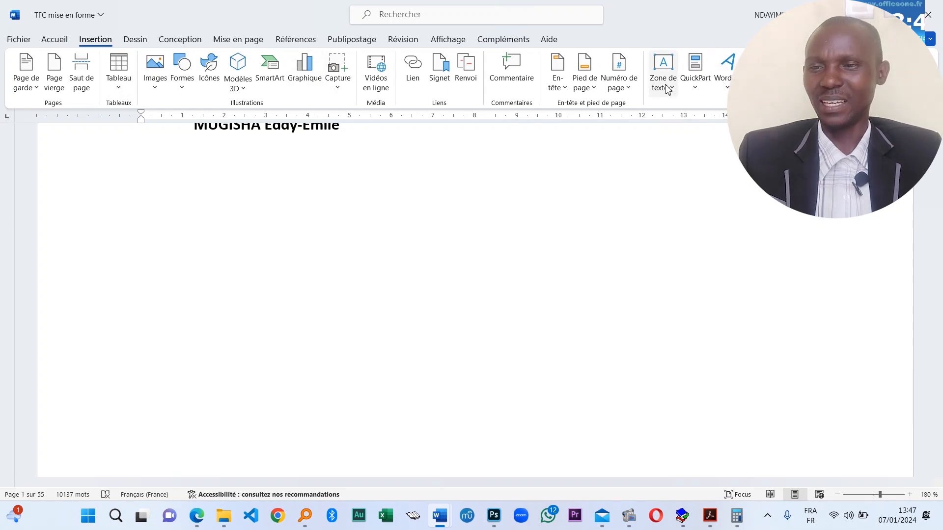
left_click(619, 87)
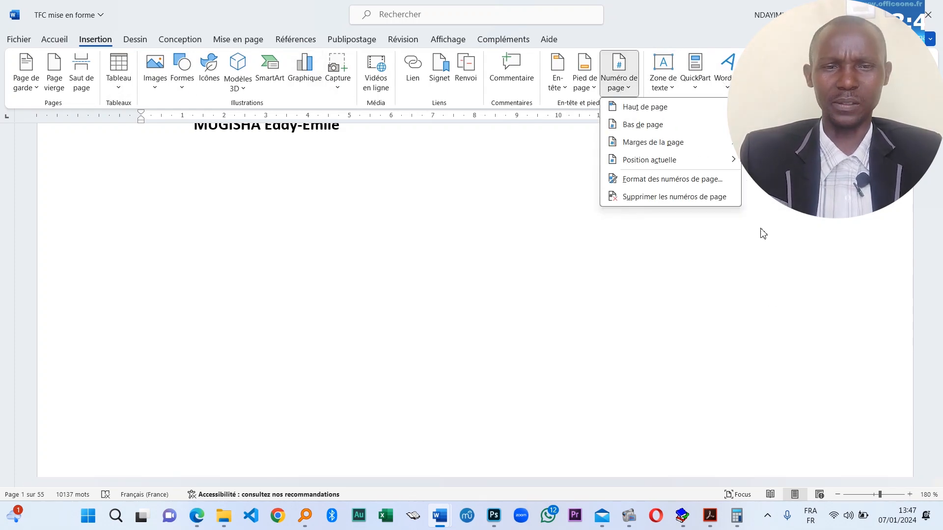
left_click(692, 197)
- Scroll through the thesis and place the cursor in the DEDICACES text
scroll(516, 311, "up", 10)
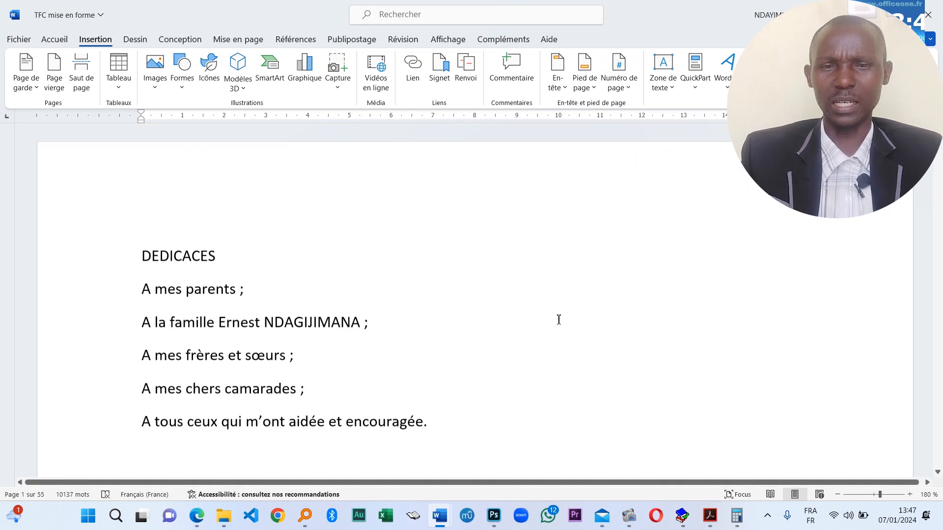
scroll(665, 315, "down", 10)
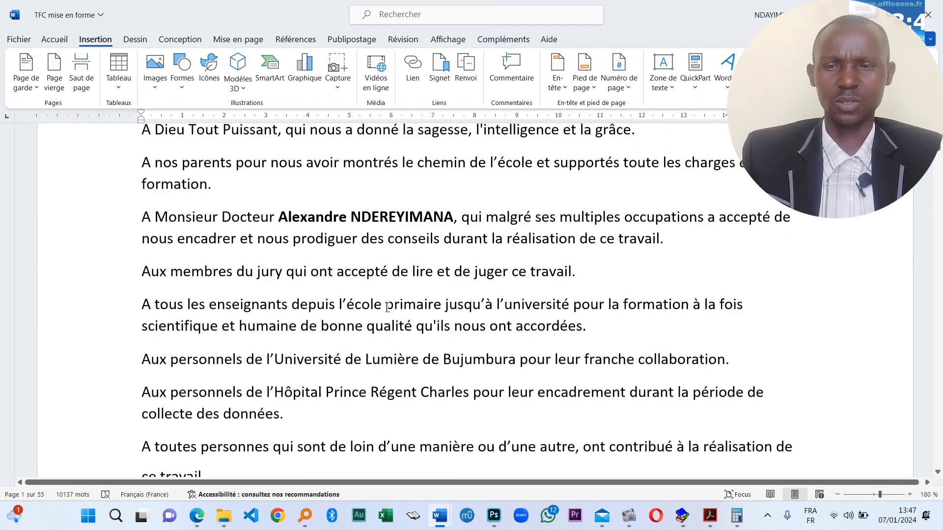
scroll(451, 311, "down", 5)
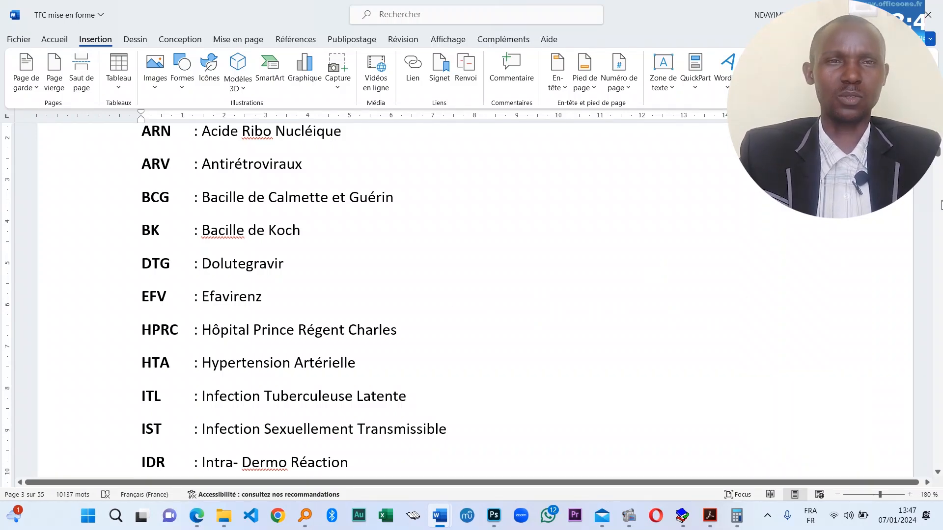
scroll(288, 320, "down", 15)
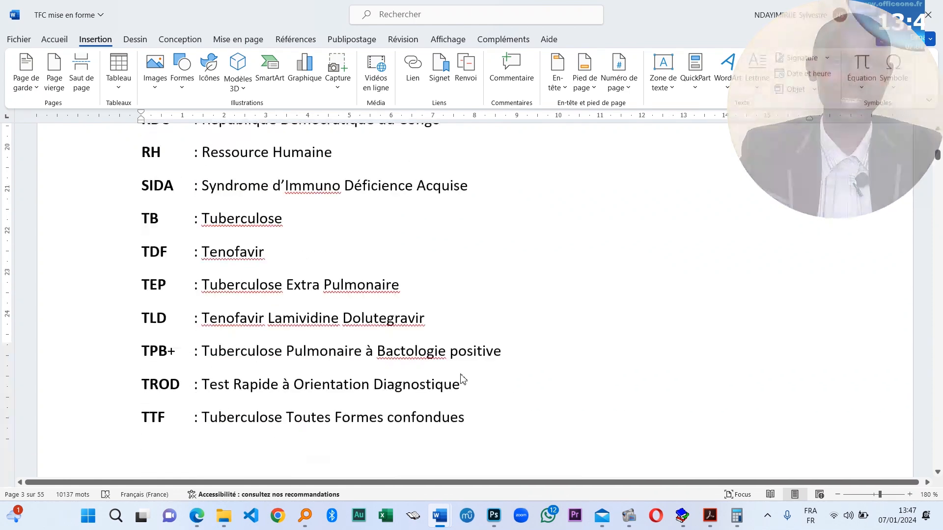
scroll(432, 344, "up", 9)
left_click_drag(938, 154, 937, 125)
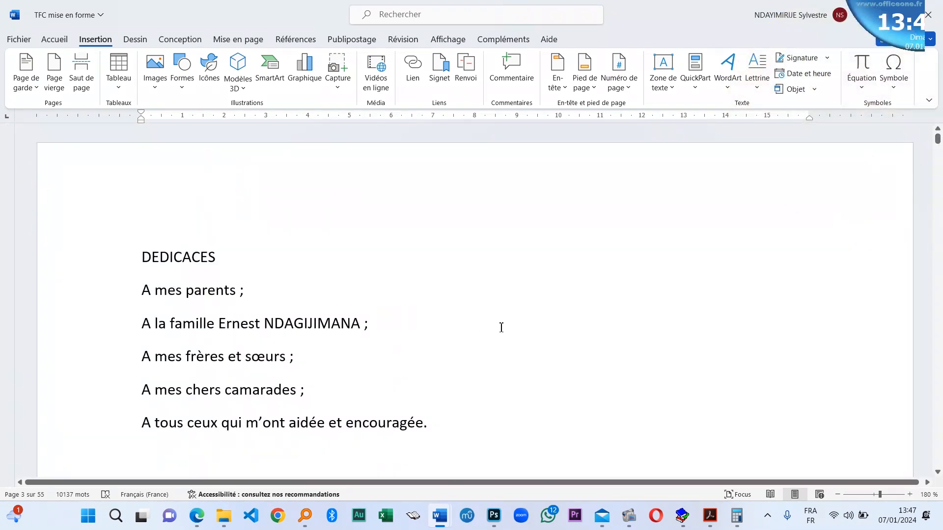
scroll(339, 360, "down", 8)
mouse_move(629, 516)
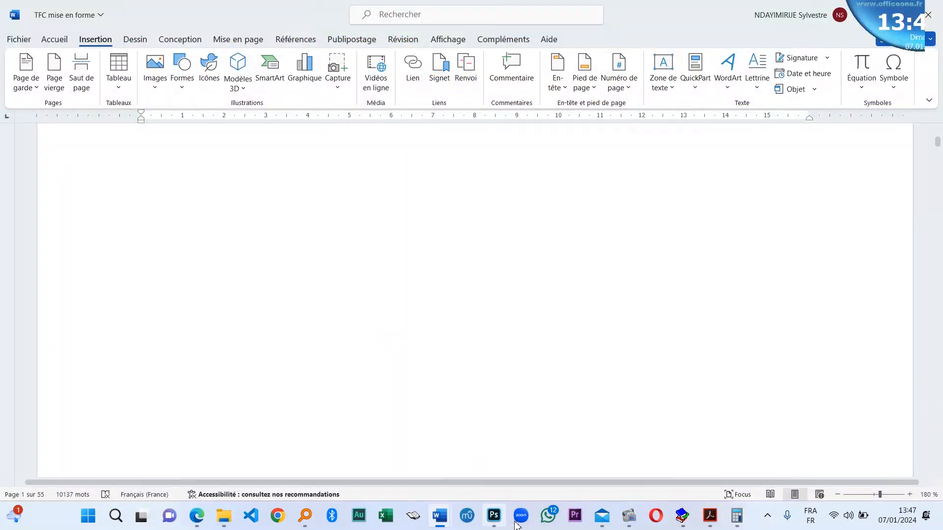
scroll(886, 320, "up", 8)
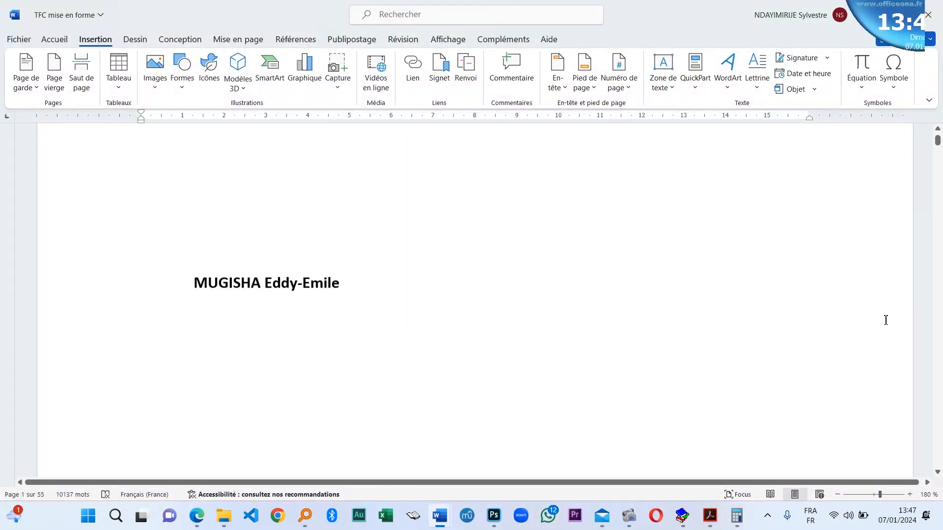
scroll(442, 421, "down", 8)
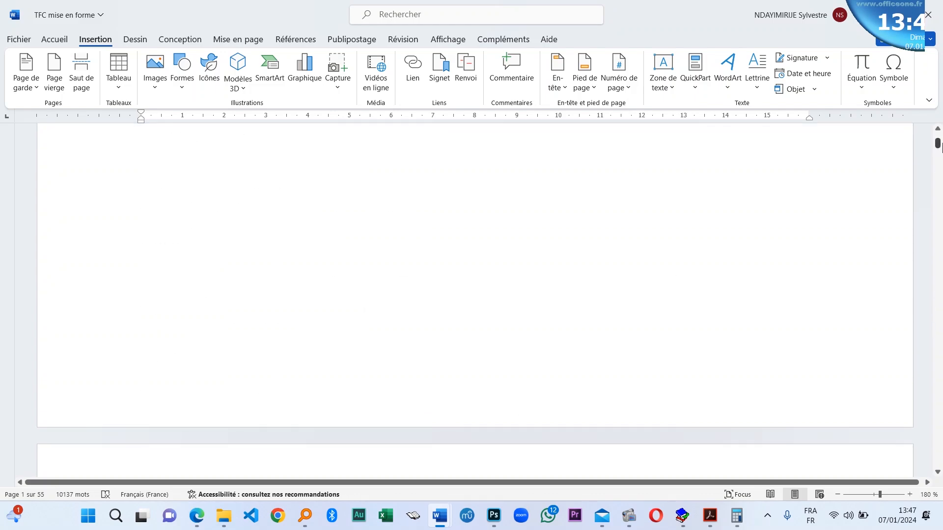
mouse_move(939, 144)
left_mouse_down()
mouse_move(940, 432)
mouse_move(939, 138)
left_mouse_up()
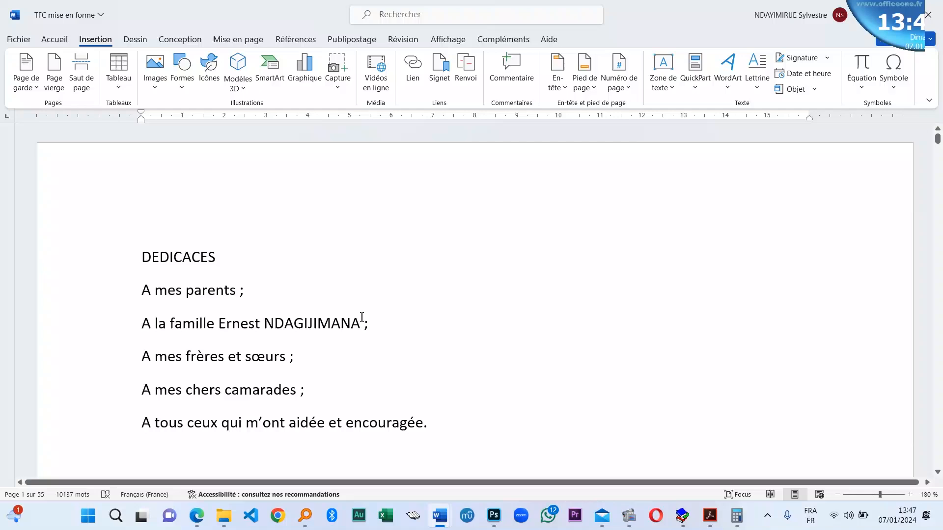
left_click(390, 327)
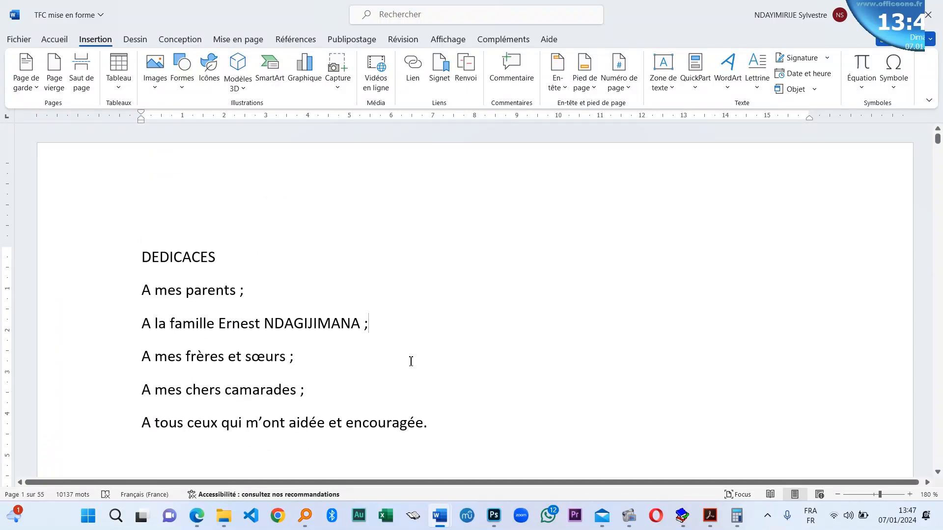
- Select all 10137 words of the thesis with Ctrl+A
key("ctrl+a")
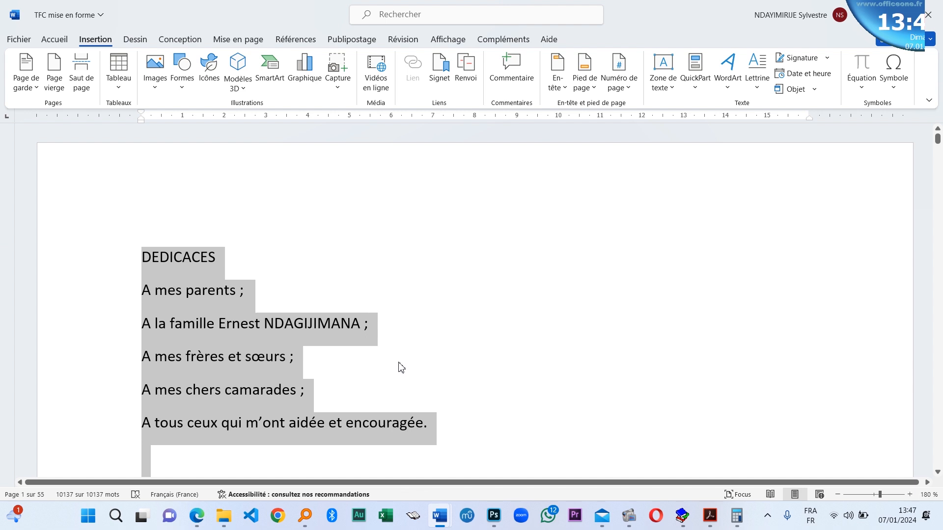
left_click(344, 324)
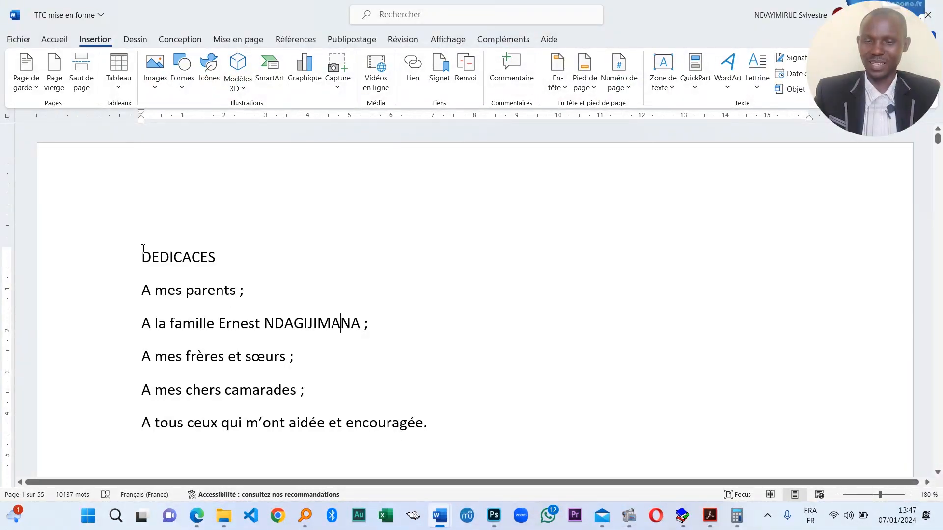
left_click_drag(141, 250, 301, 512)
scroll(375, 265, "up", 10)
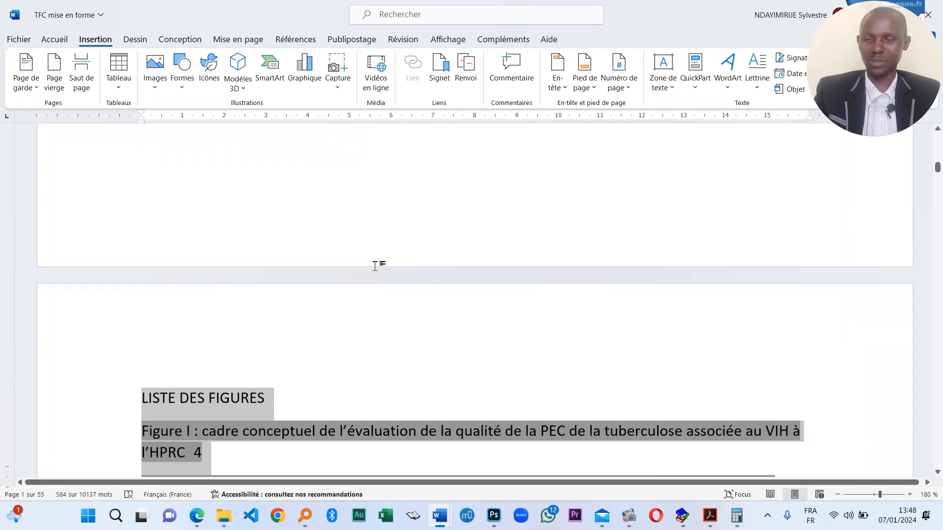
left_click(294, 194)
scroll(312, 259, "up", 10)
key("ctrl+a")
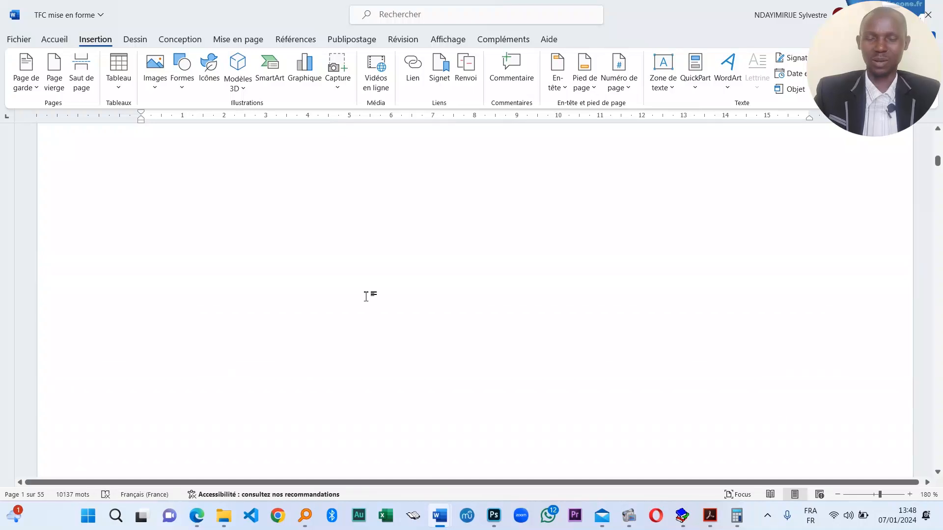
scroll(351, 301, "up", 15)
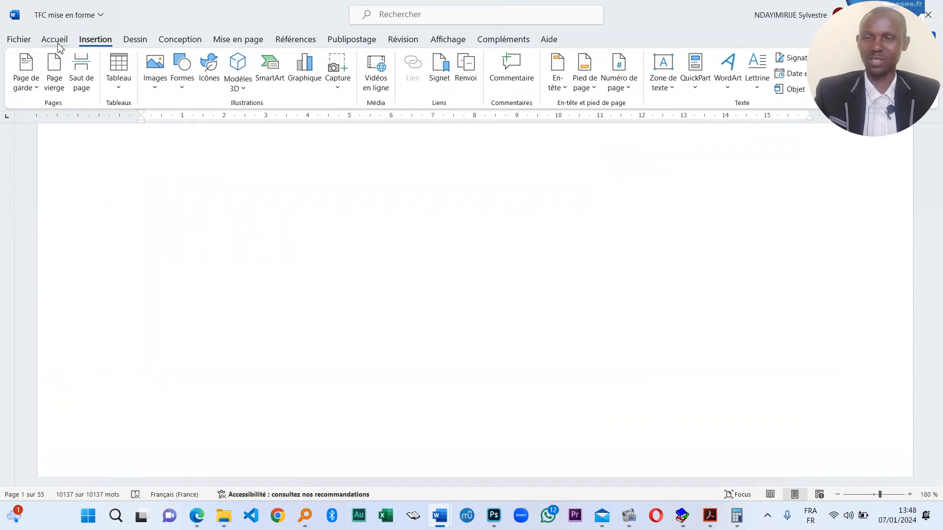
- Apply Times New Roman from the Accueil font list to all the selected thesis text
left_click(54, 39)
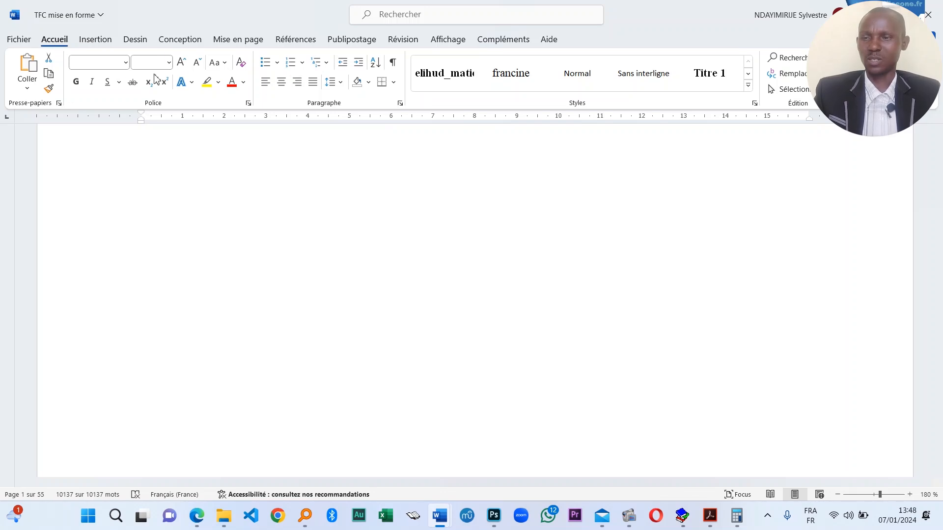
left_click(126, 63)
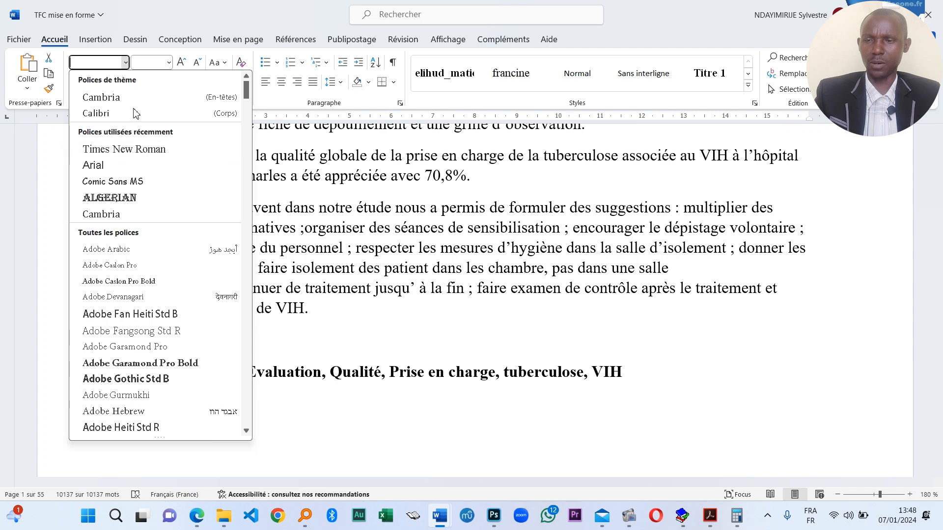
type("Tu")
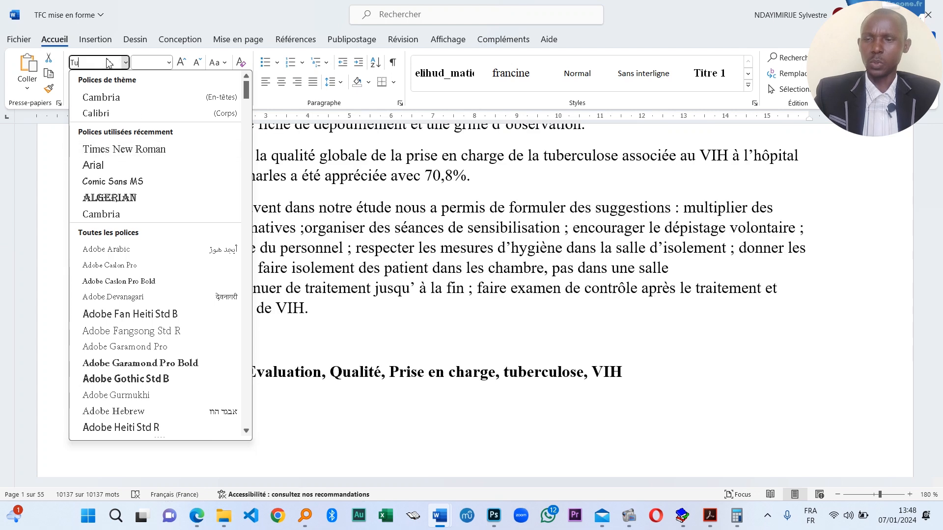
left_click(137, 66)
left_click(126, 62)
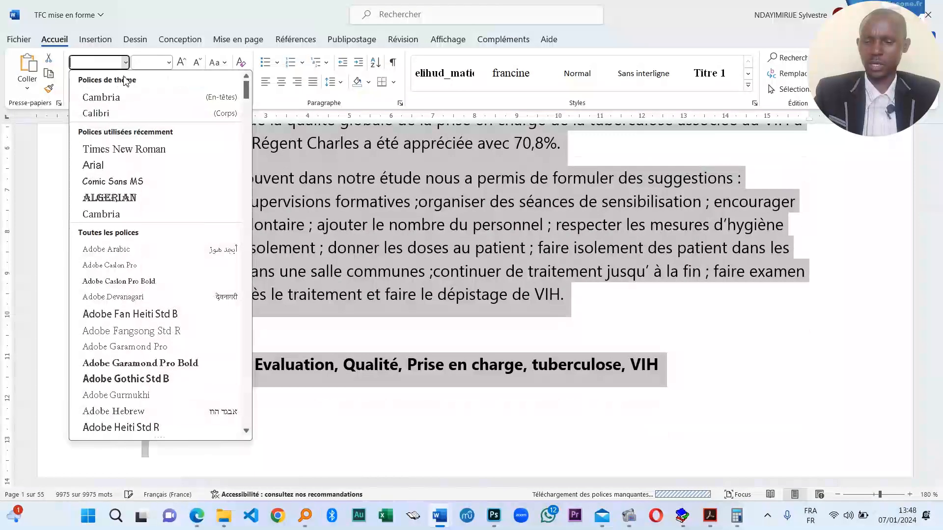
scroll(175, 315, "down", 5)
scroll(174, 312, "down", 7)
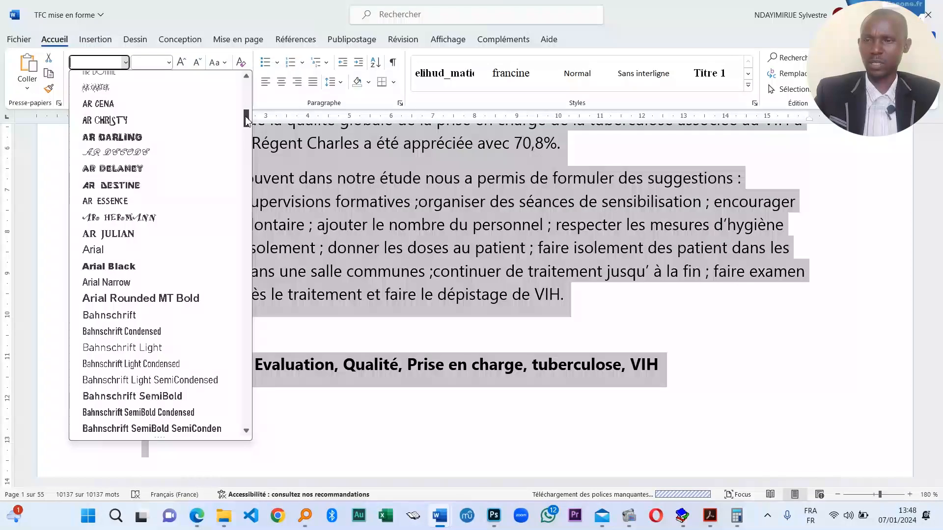
left_click_drag(246, 119, 240, 223)
scroll(192, 218, "up", 15)
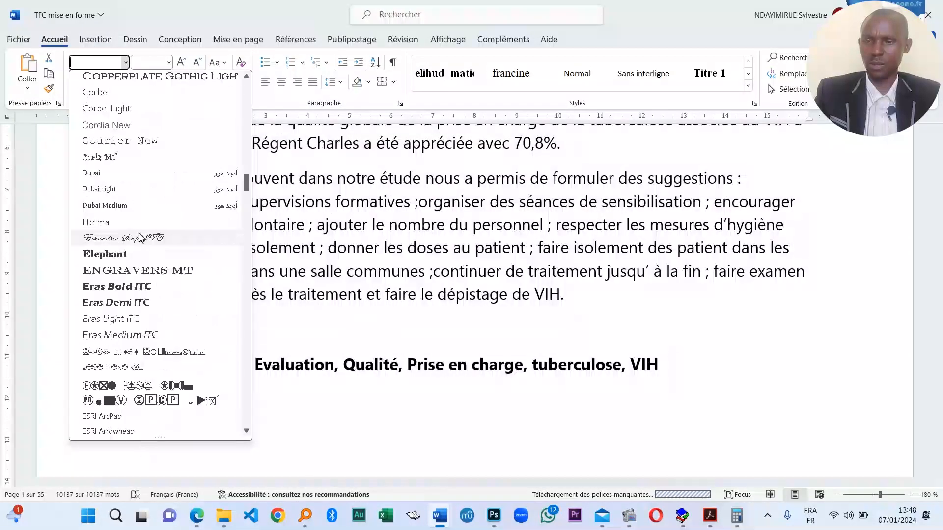
scroll(191, 218, "up", 3)
scroll(190, 249, "down", 15)
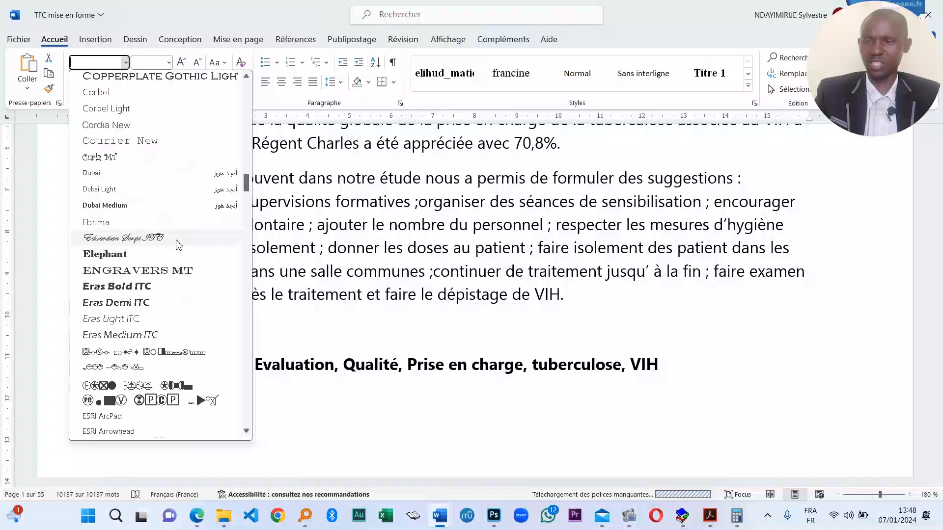
scroll(162, 297, "down", 15)
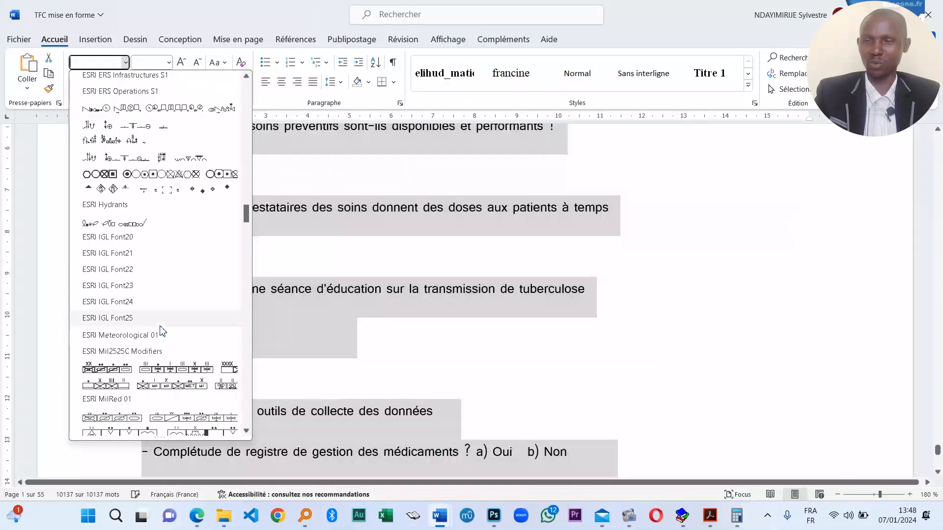
scroll(162, 343, "down", 20)
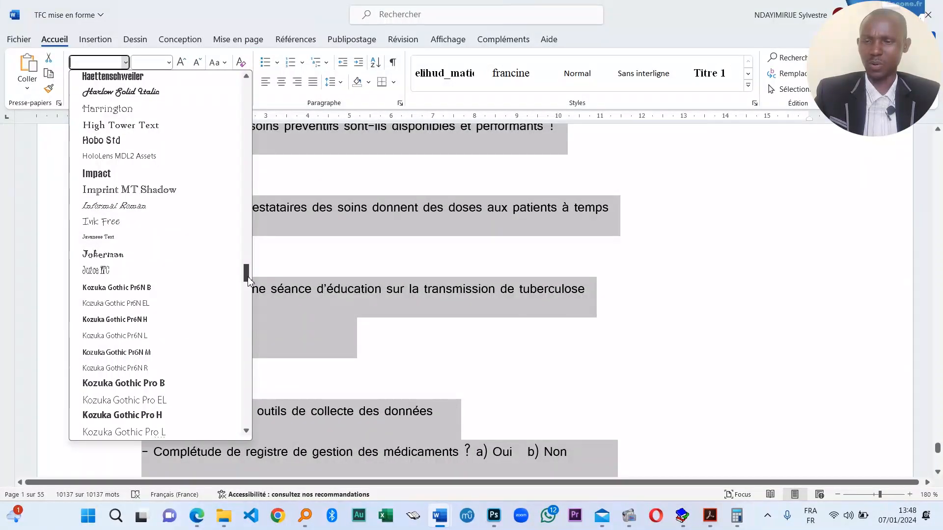
scroll(250, 400, "down", 10)
scroll(248, 407, "up", 4)
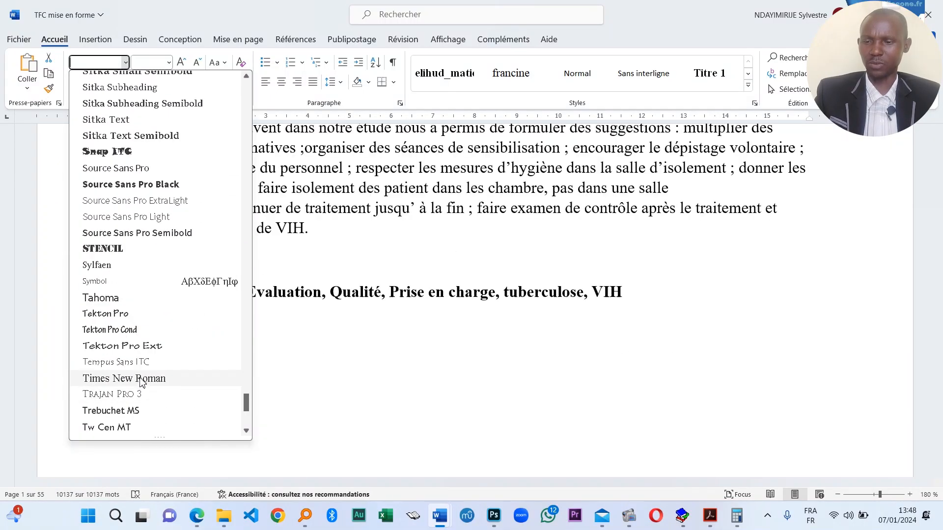
left_click(124, 378)
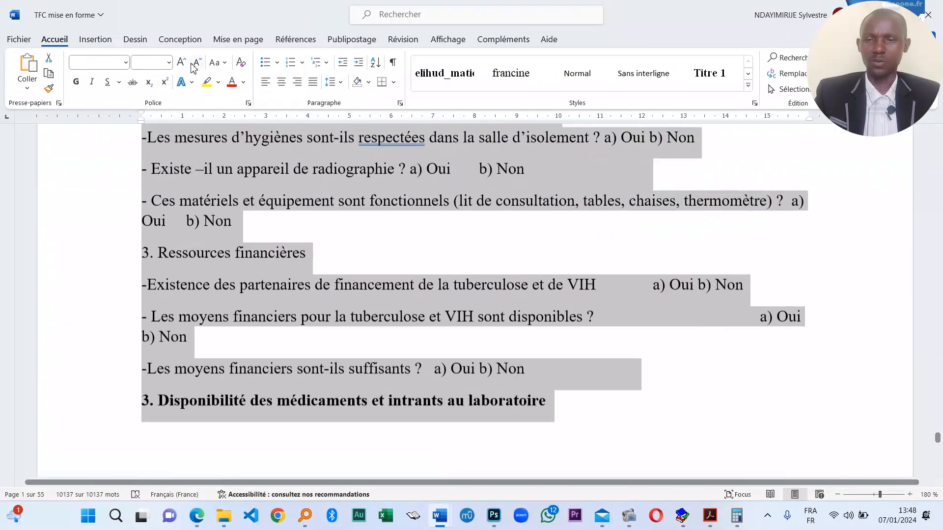
- Enter 14 in the Accueil font size box for the whole thesis
scroll(324, 268, "up", 5)
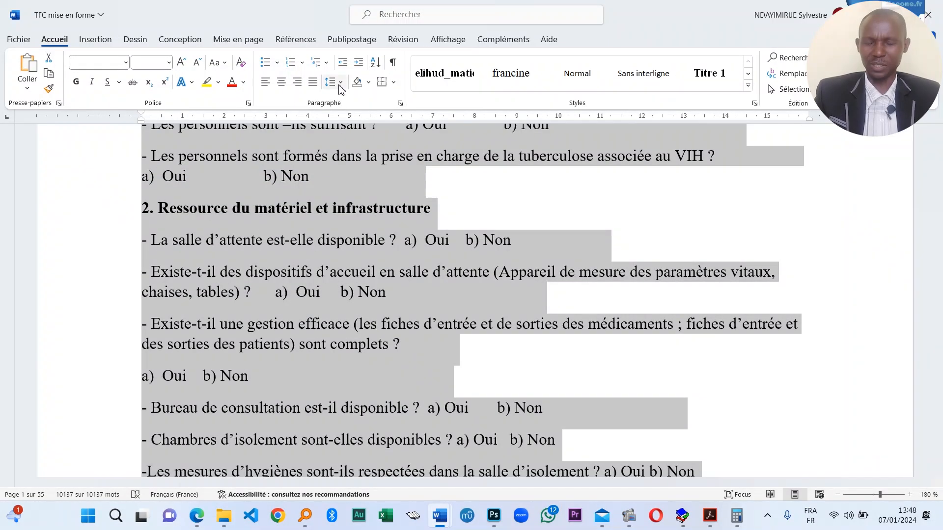
left_click(157, 62)
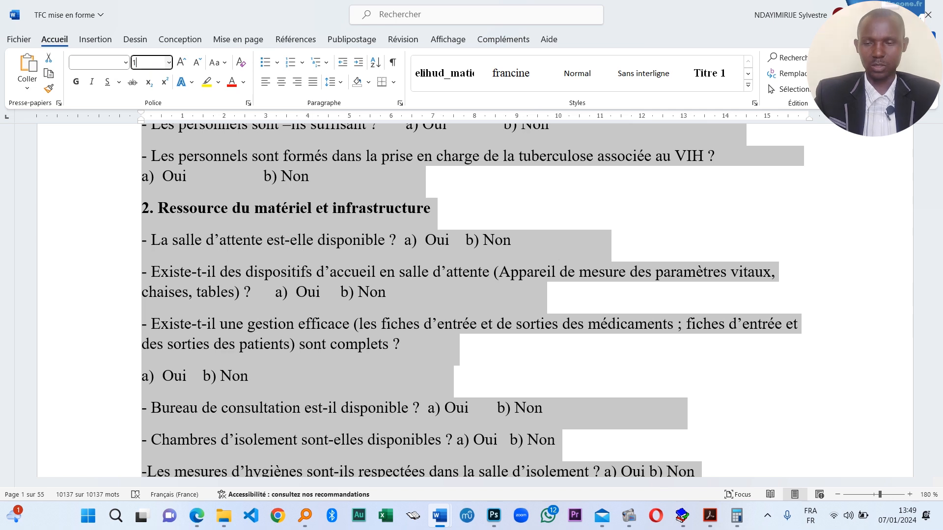
type("14")
key("Return")
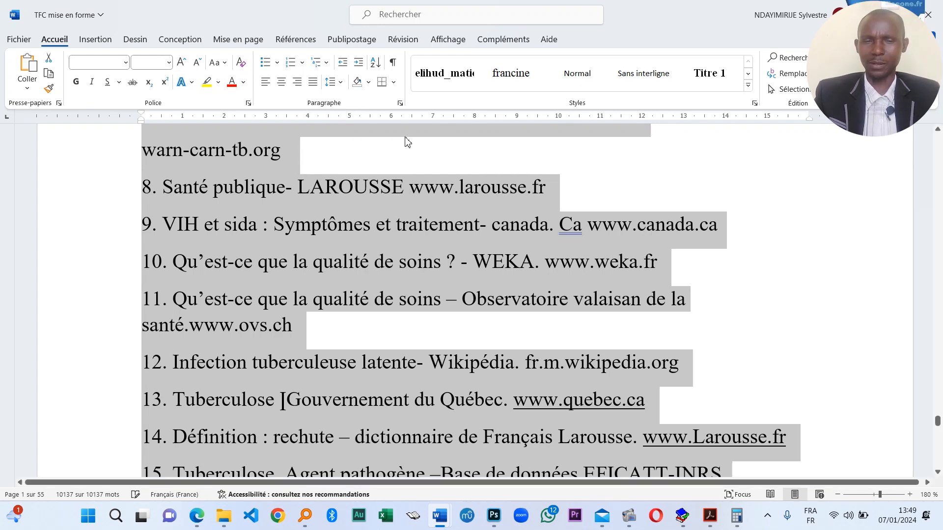
left_click(563, 255)
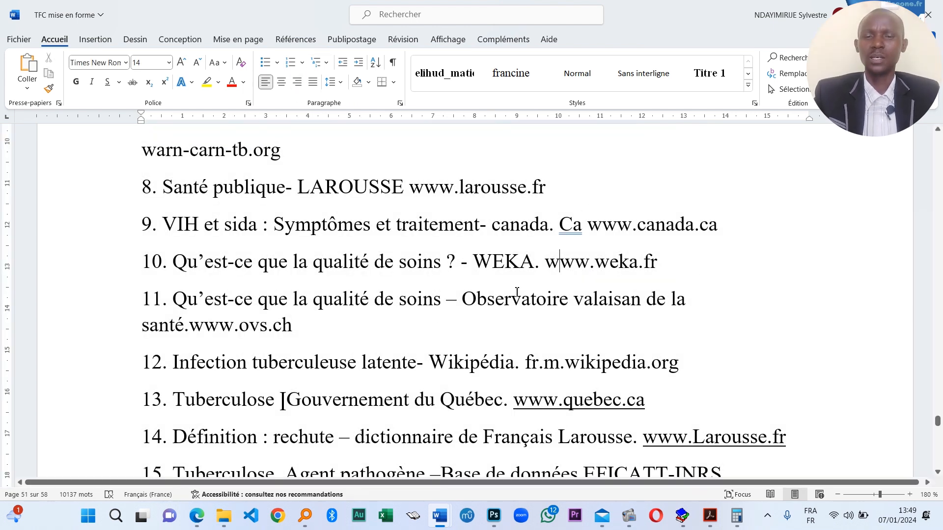
key("ctrl+a")
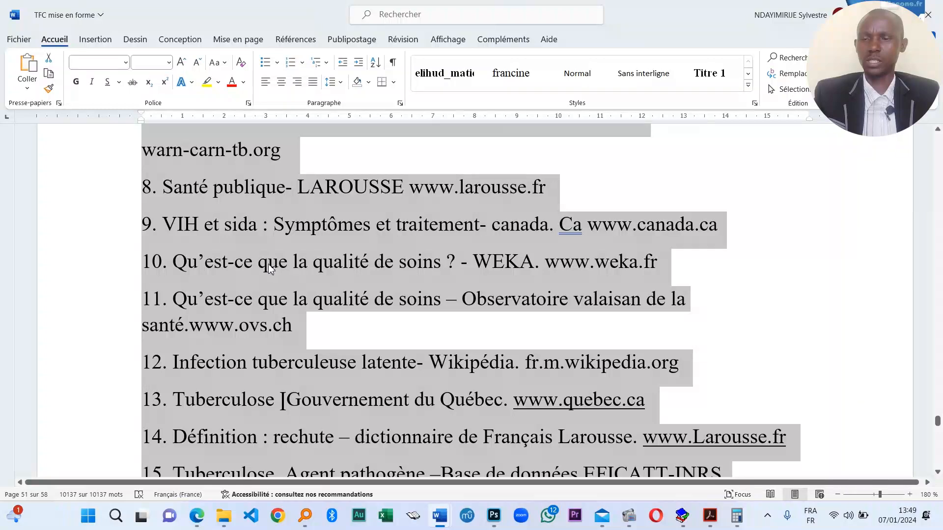
scroll(682, 328, "up", 15)
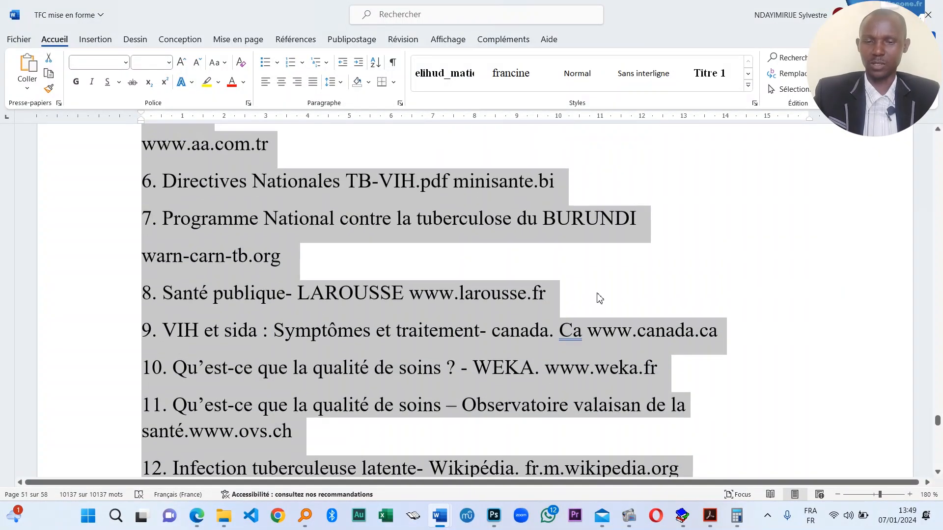
scroll(569, 292, "up", 6)
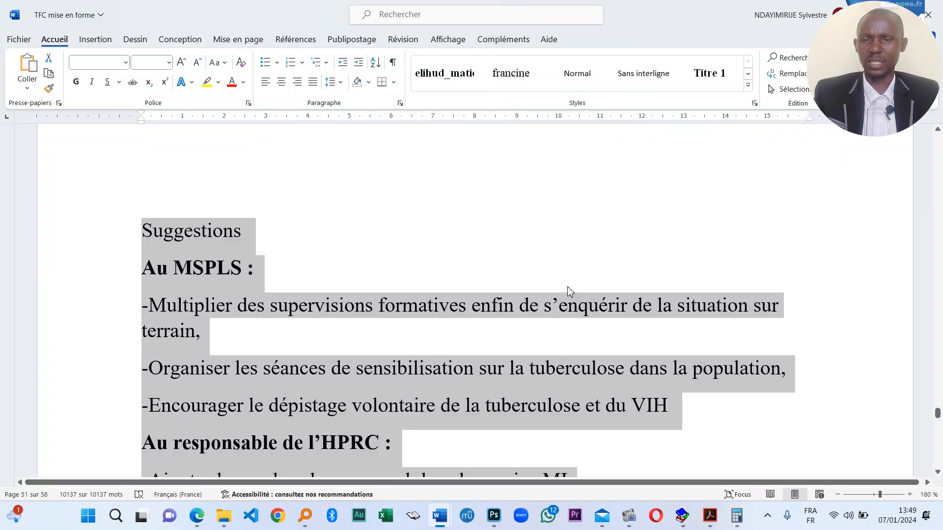
scroll(511, 305, "down", 10)
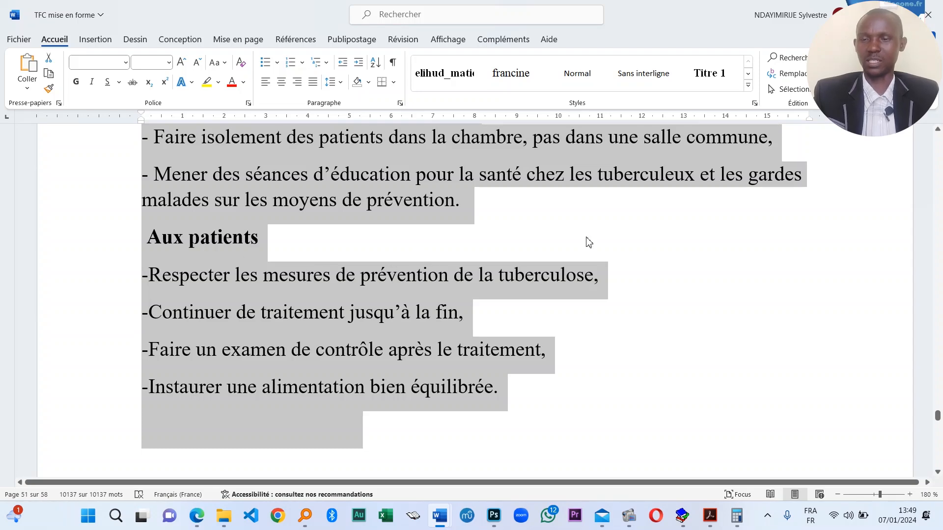
scroll(589, 242, "down", 10)
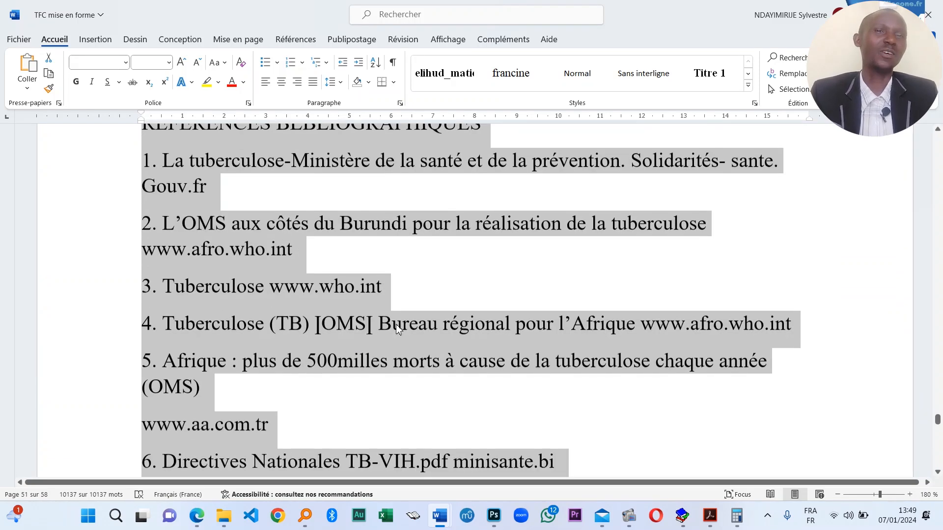
scroll(473, 305, "down", 3)
scroll(493, 350, "down", 3)
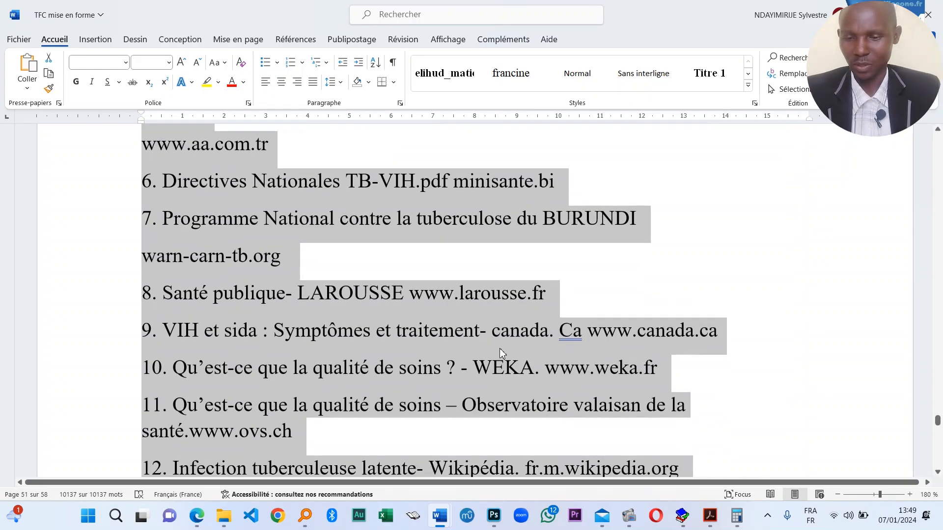
left_click(510, 330)
scroll(462, 344, "down", 2)
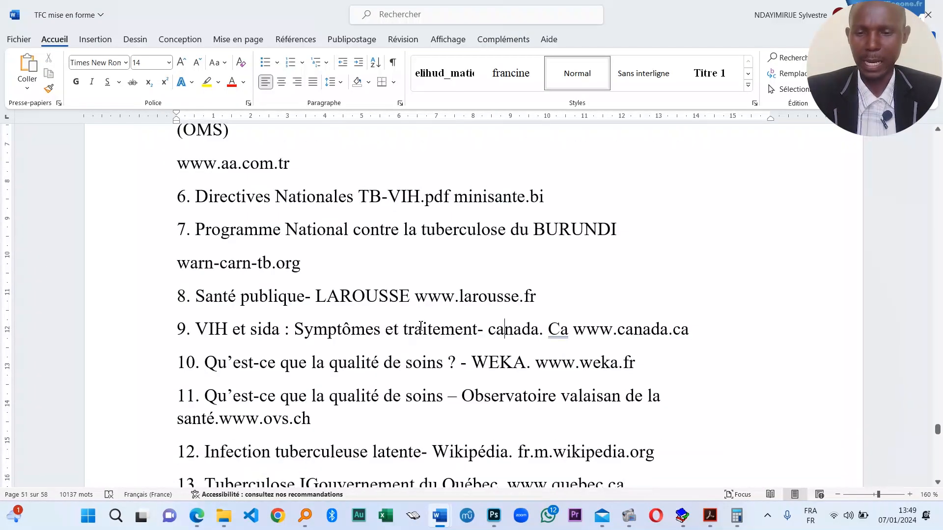
- Select the entire thesis document with Ctrl+A
key("ctrl+a")
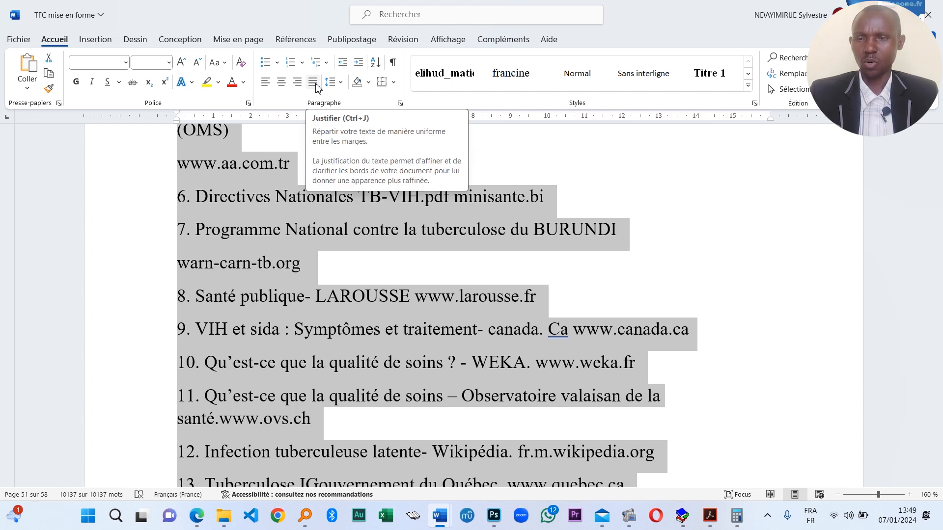
scroll(492, 313, "down", 15)
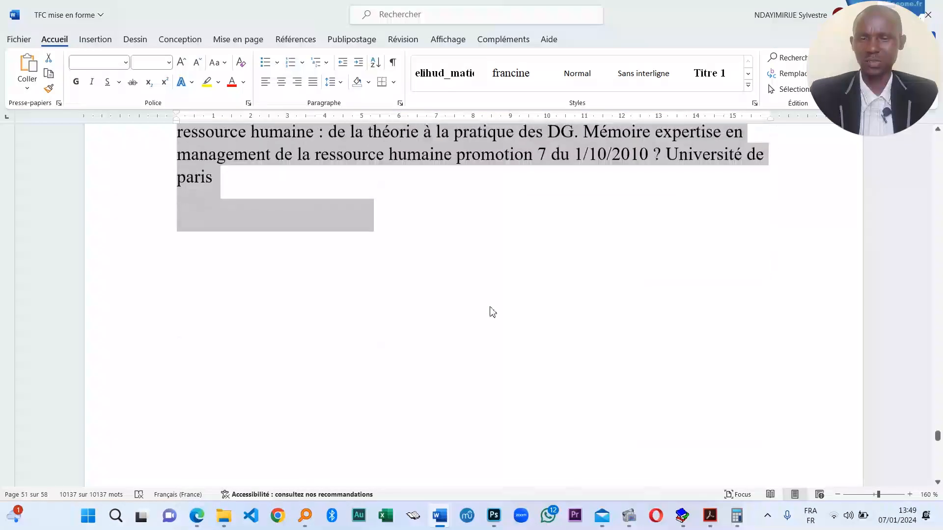
scroll(493, 313, "up", 10)
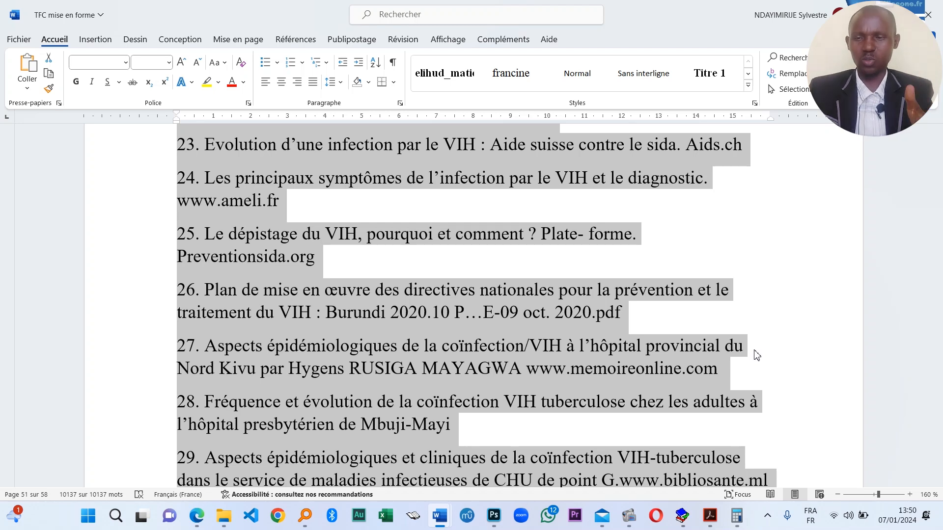
scroll(510, 273, "down", 15)
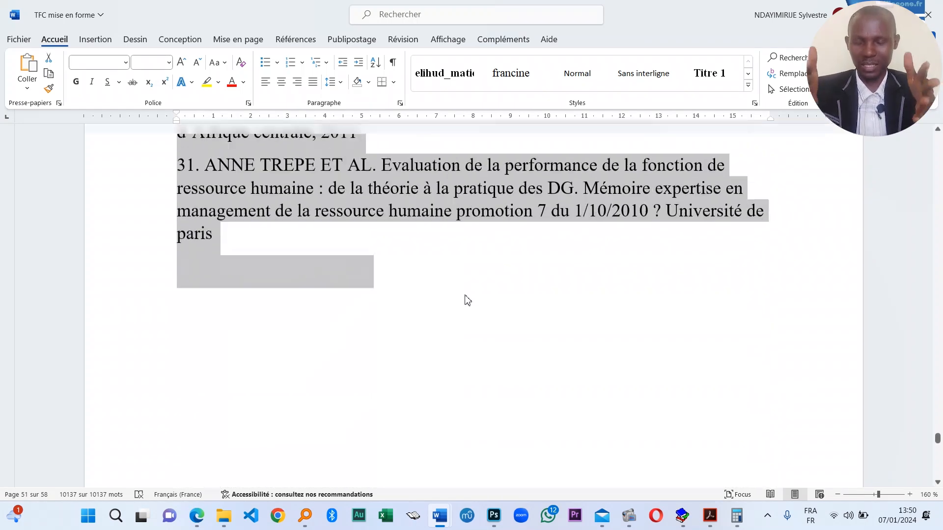
scroll(468, 300, "up", 20)
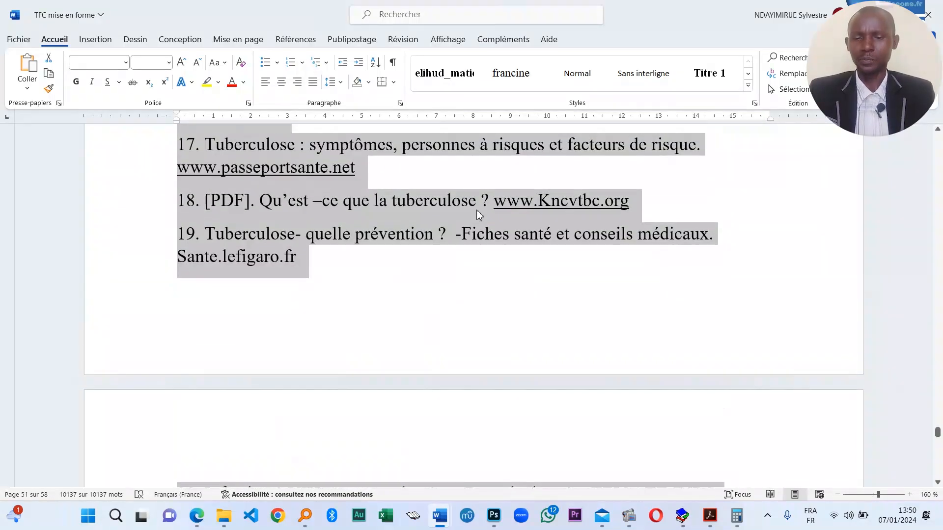
left_click(476, 211)
scroll(564, 266, "up", 15)
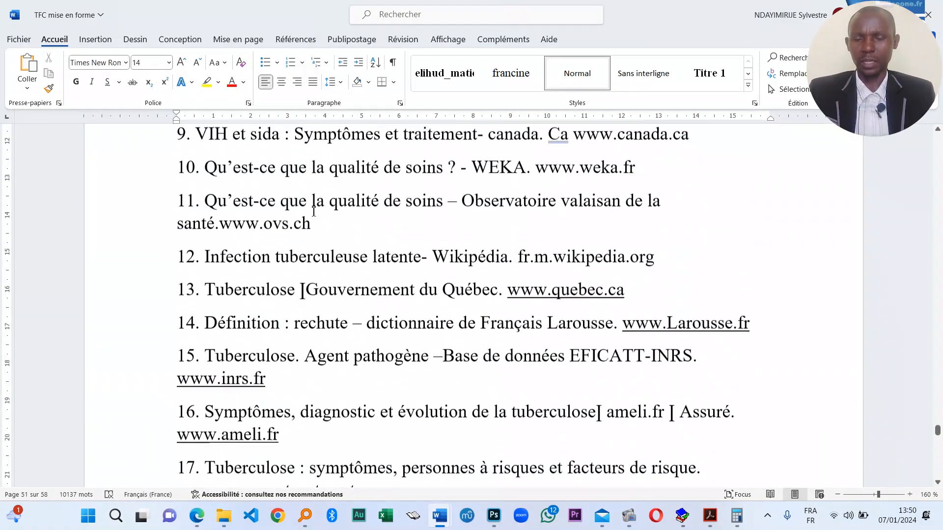
left_click(316, 337)
key("ctrl+a")
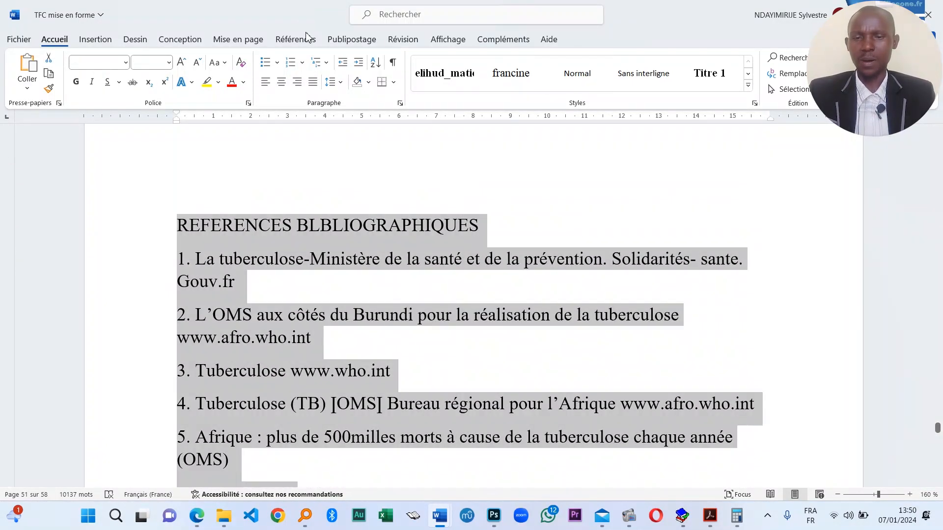
- Justify all the text with Justifier, then deselect to check the result
left_click(314, 84)
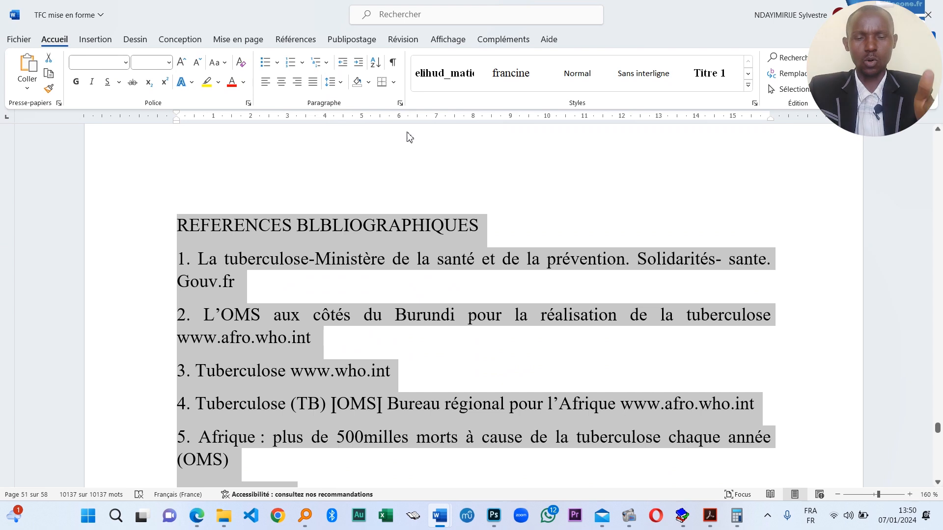
scroll(422, 221, "down", 15)
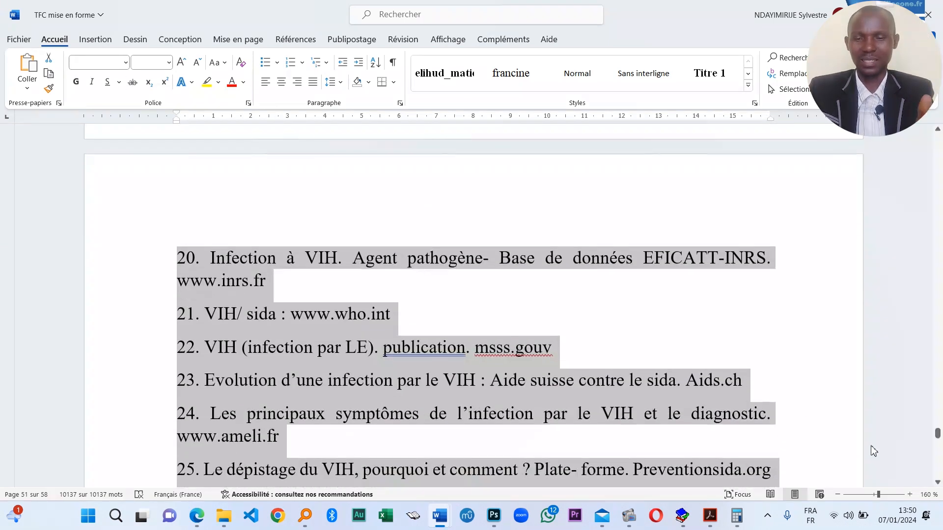
scroll(421, 311, "down", 8)
left_click(467, 354)
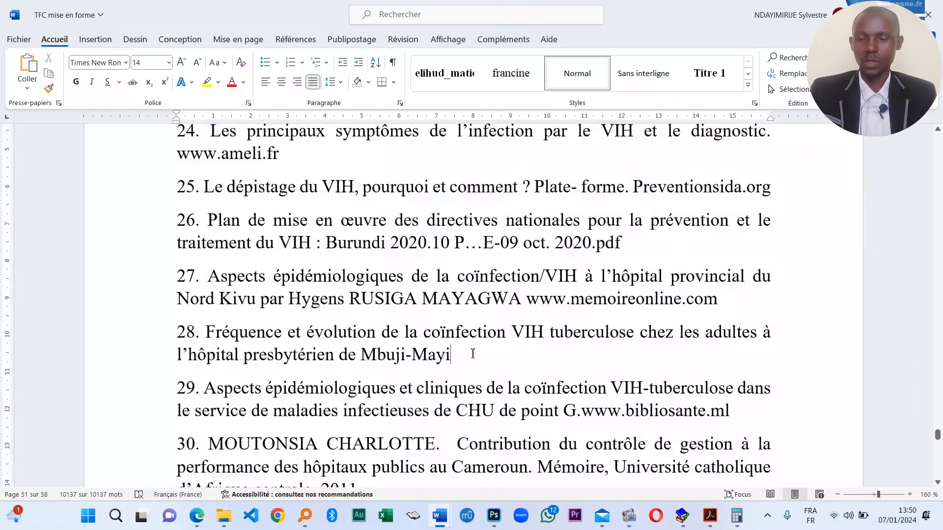
scroll(442, 351, "down", 10)
scroll(425, 350, "up", 12)
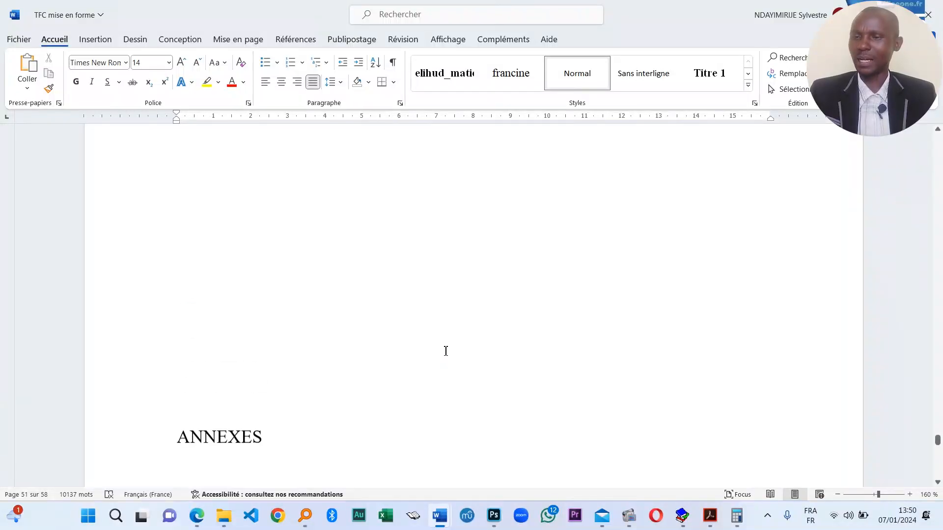
scroll(448, 347, "up", 6)
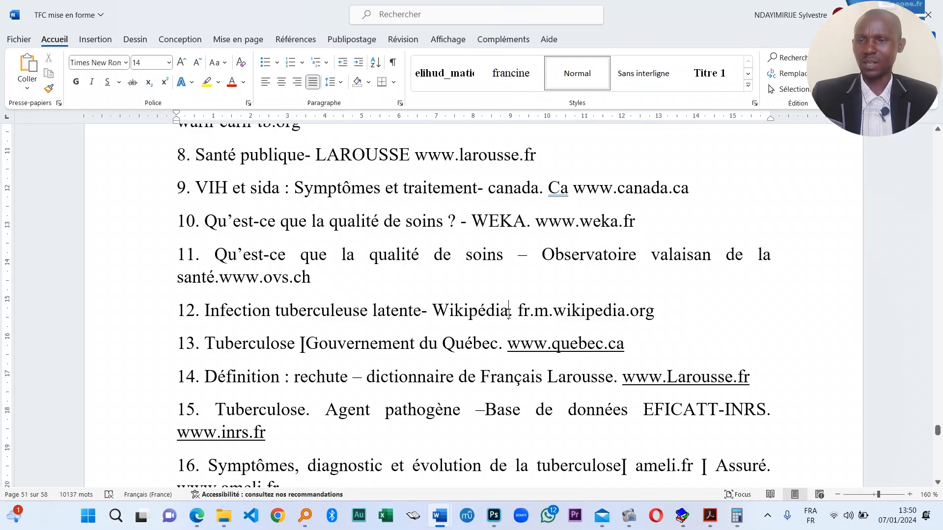
- Select all text and set the line spacing to 1,5
key("ctrl+a")
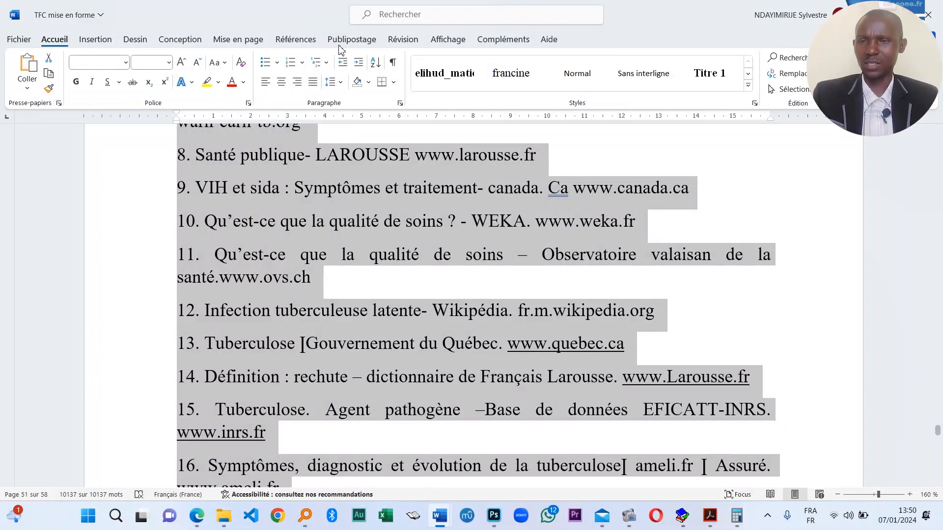
scroll(343, 222, "up", 15)
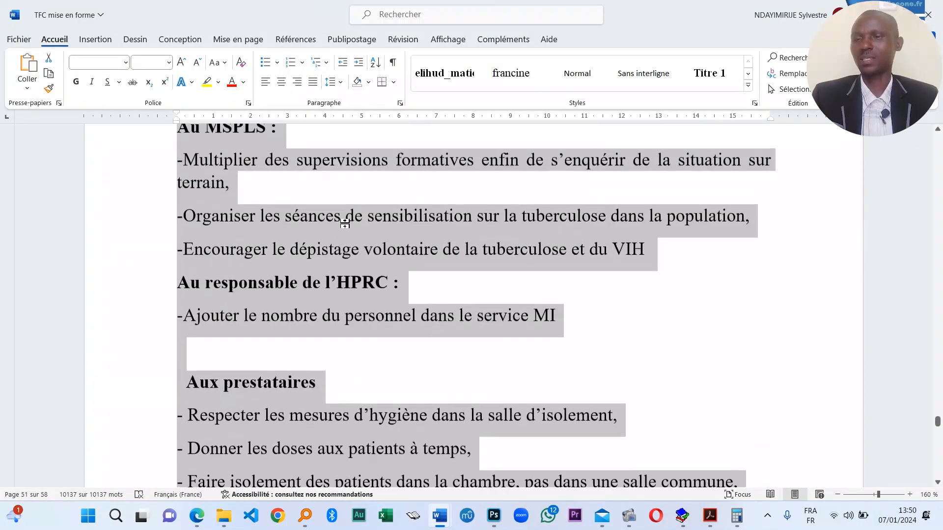
scroll(344, 222, "up", 15)
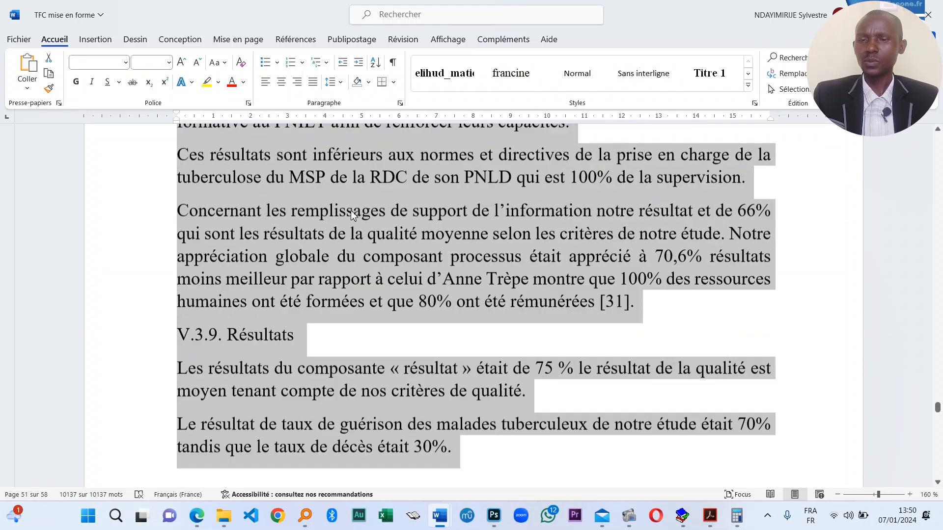
scroll(351, 210, "up", 15)
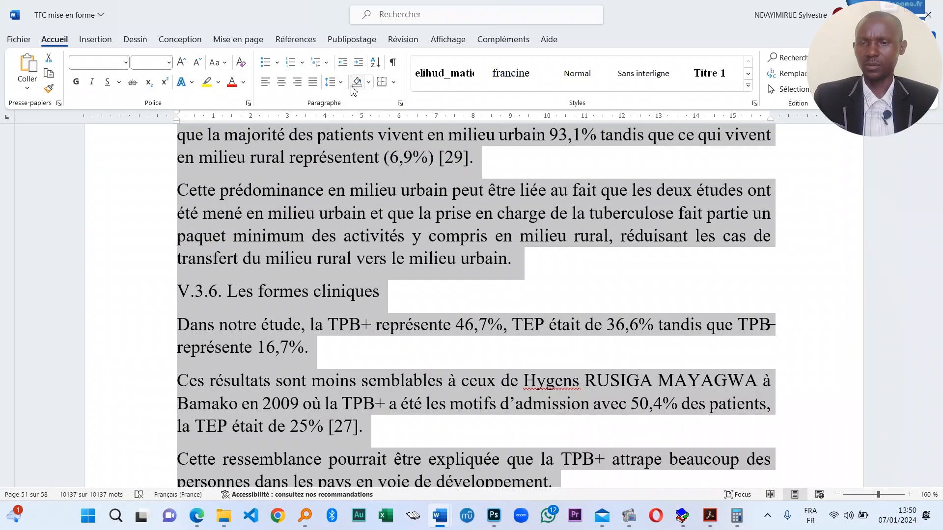
left_click(334, 82)
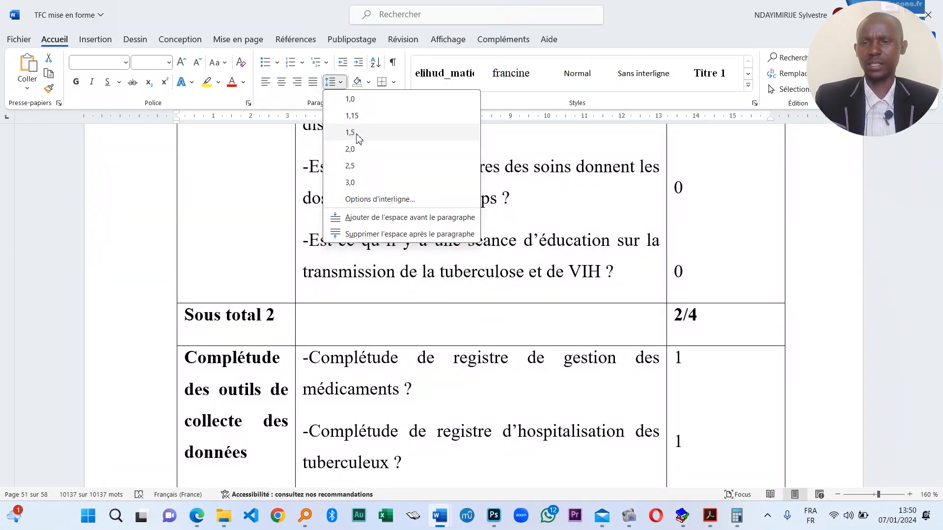
left_click(351, 132)
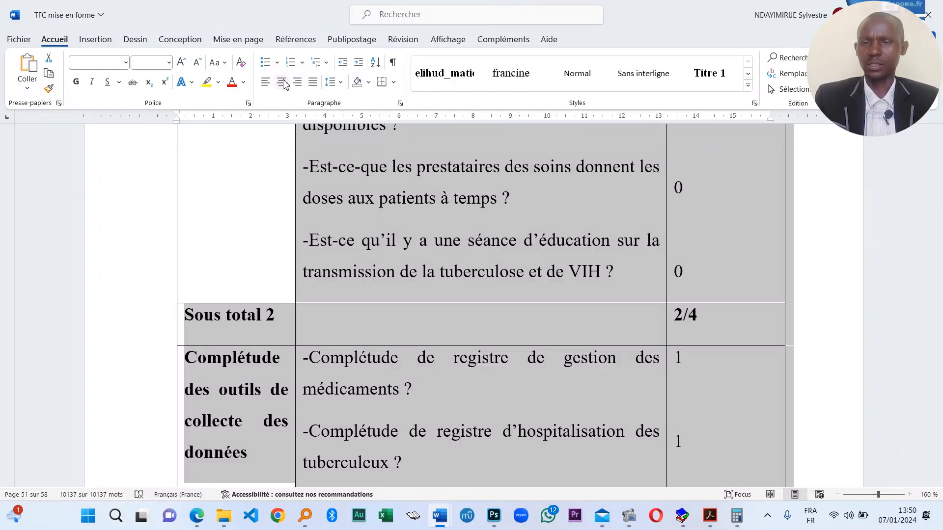
- Set paragraph spacing Avant and Après to 0 on Mise en page
left_click(255, 43)
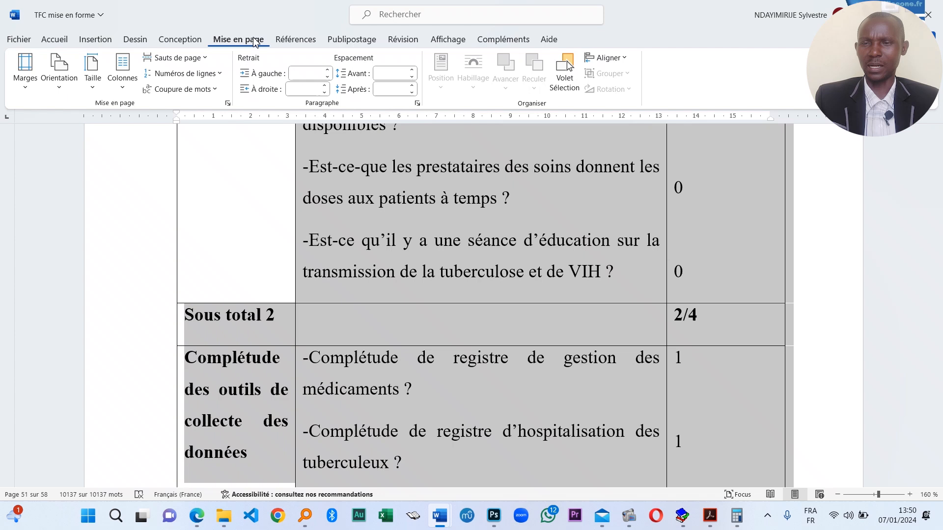
left_click(398, 73)
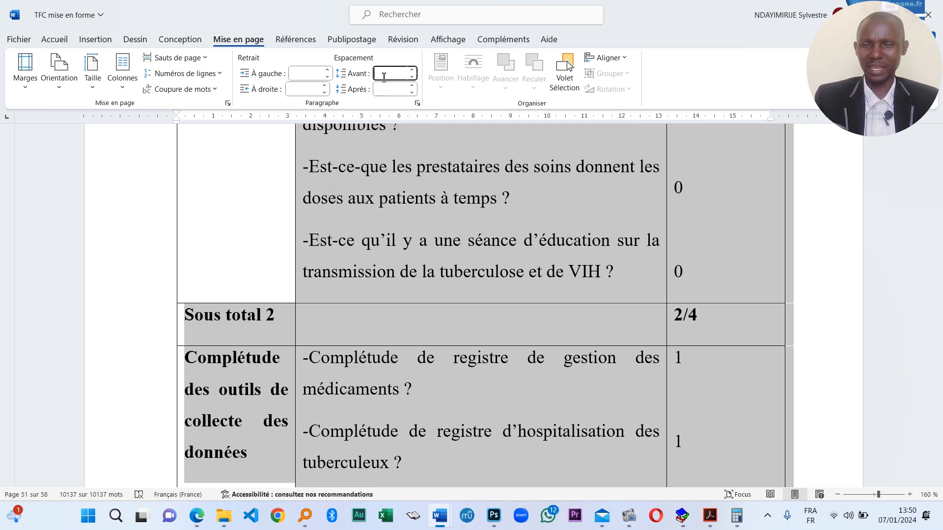
type("0")
key("Escape")
left_click(384, 93)
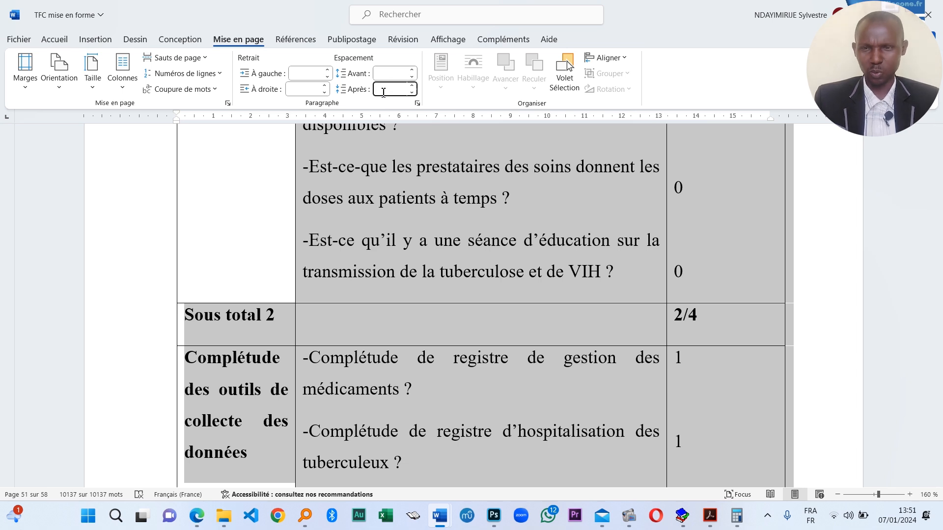
type("0")
key("Escape")
- Deselect the text and scroll back to the dedications on page 1
scroll(316, 281, "up", 1)
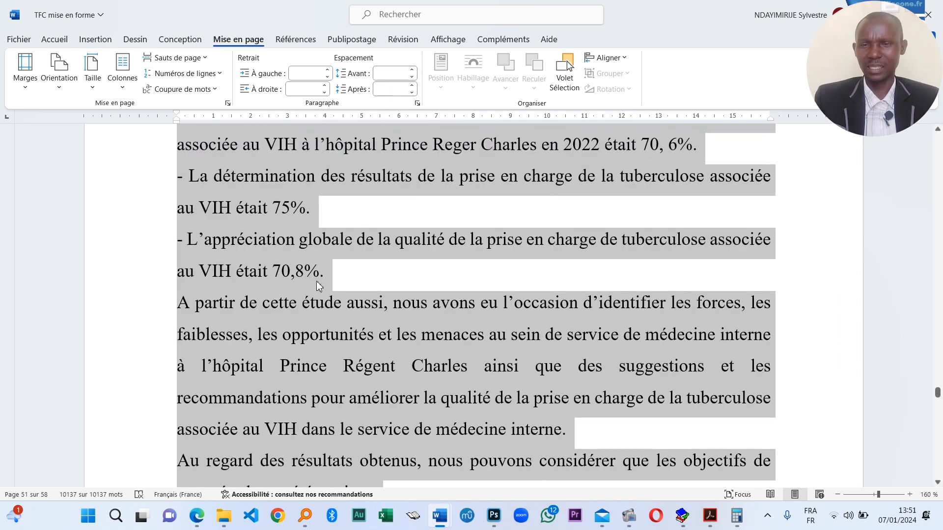
left_click(443, 310)
scroll(451, 304, "down", 2)
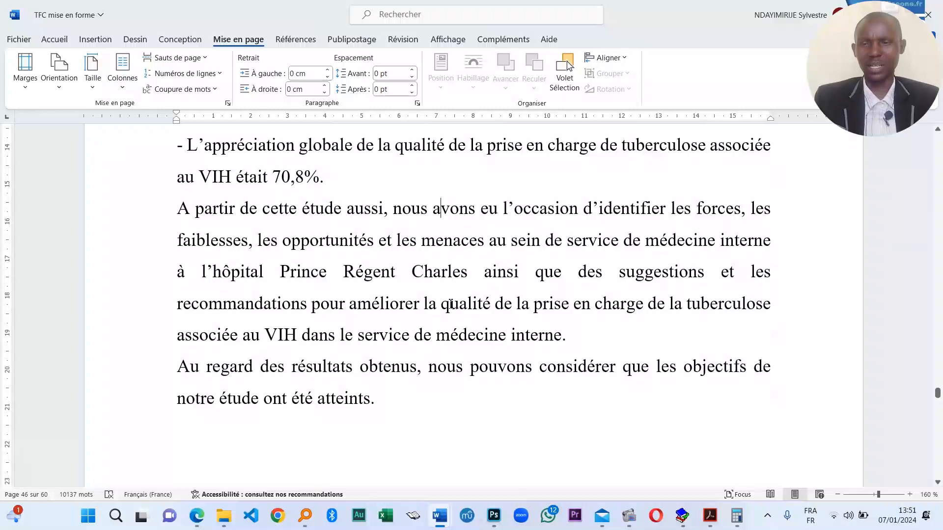
scroll(596, 320, "up", 2)
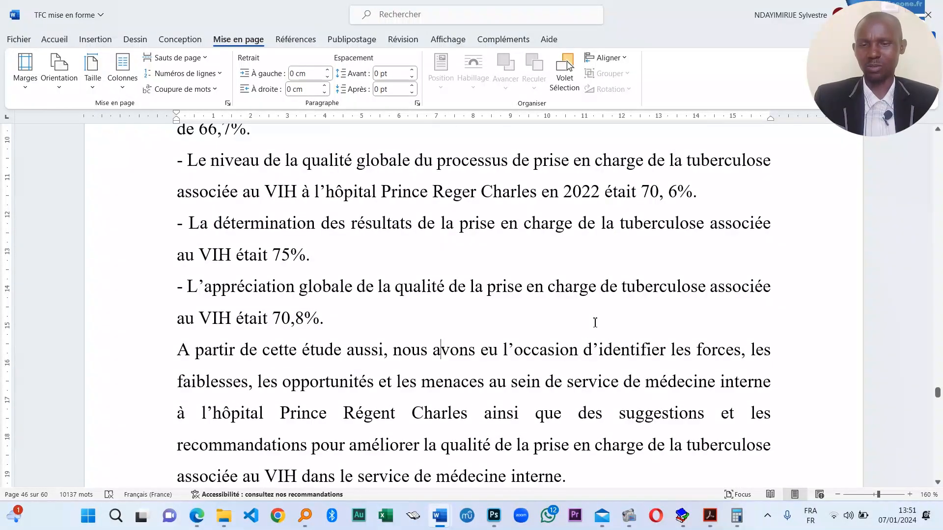
scroll(386, 288, "up", 12)
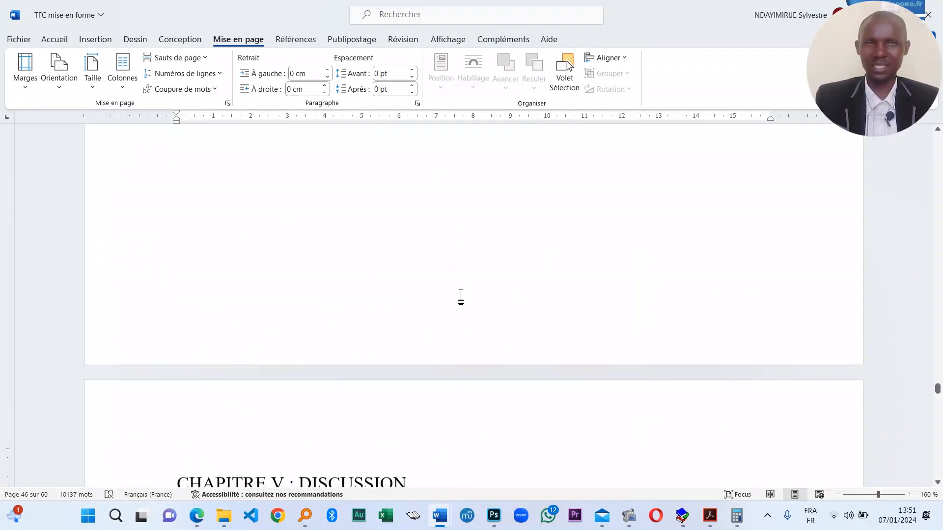
scroll(461, 297, "down", 9)
scroll(359, 292, "down", 12)
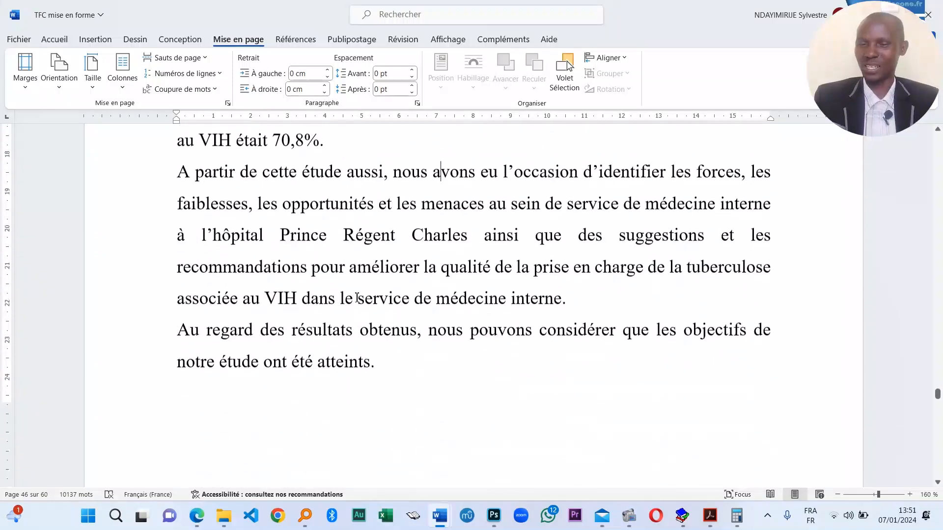
scroll(642, 301, "up", 1)
scroll(643, 301, "up", 4)
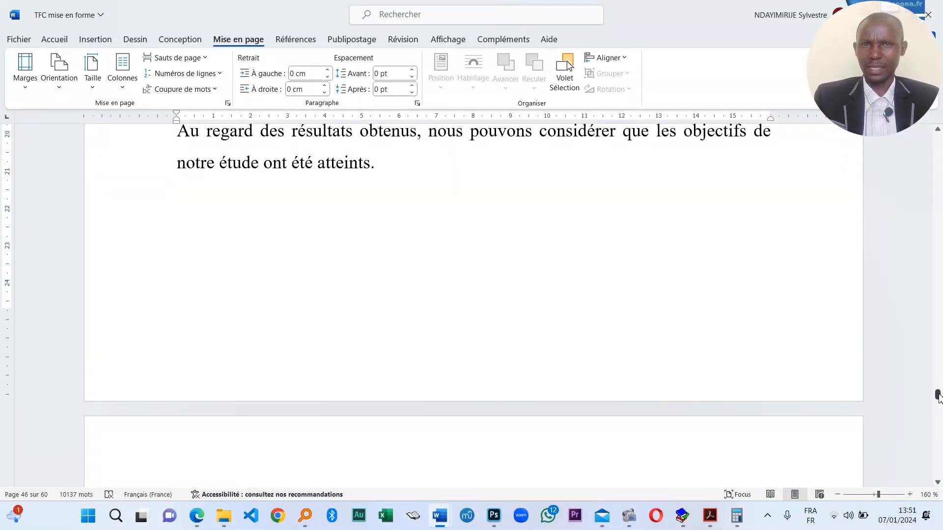
left_click_drag(938, 395, 937, 140)
scroll(442, 344, "down", 5)
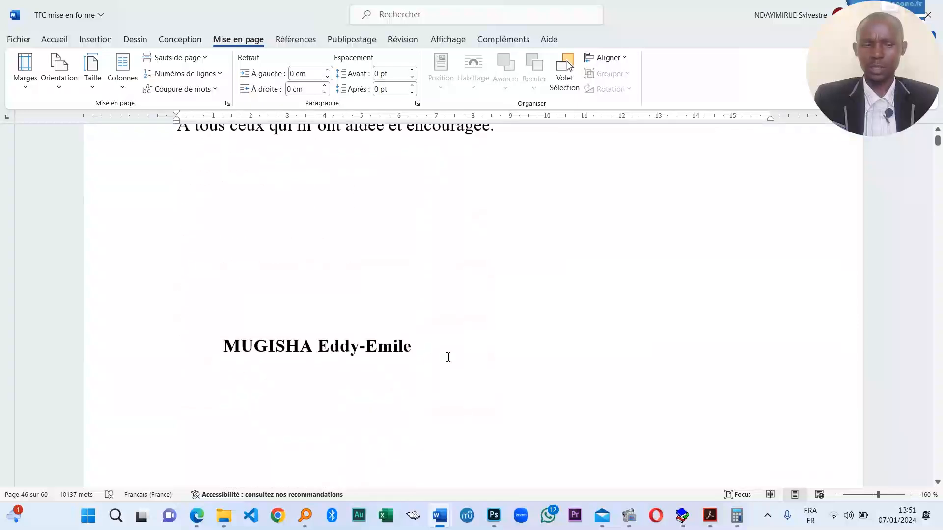
scroll(448, 357, "up", 6)
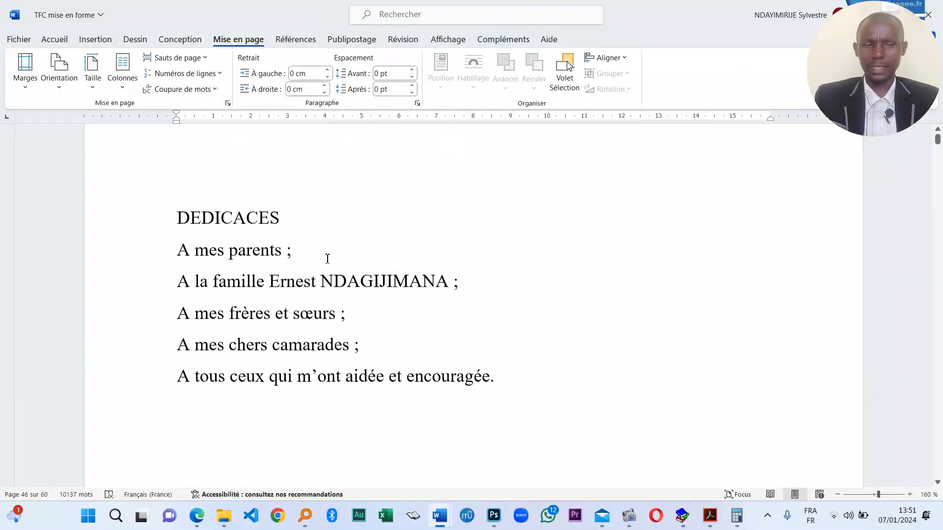
- Insert a centred page number in the footer, then leave footer editing
left_click(92, 43)
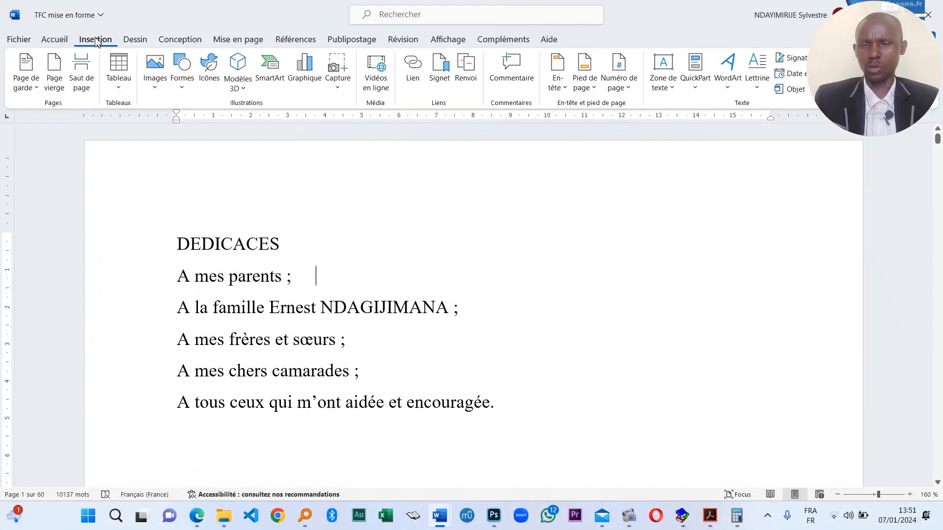
left_click(627, 90)
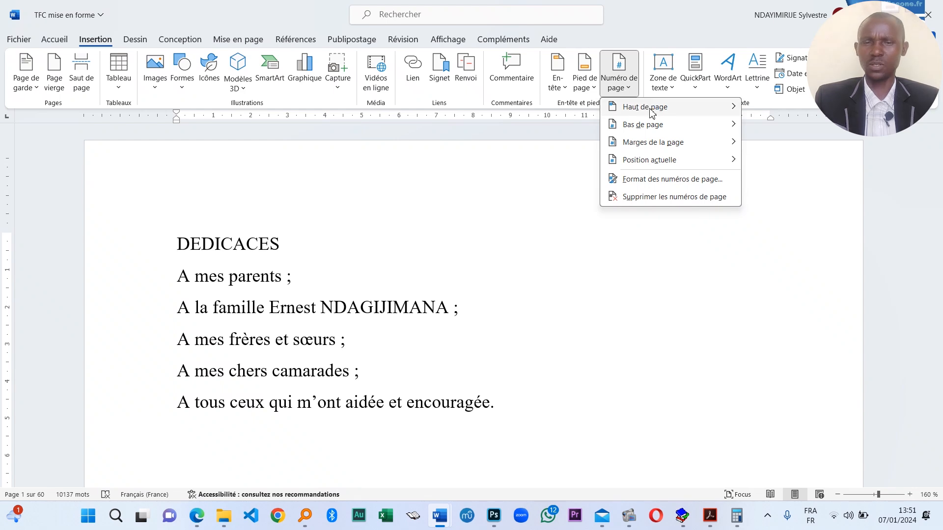
mouse_move(652, 113)
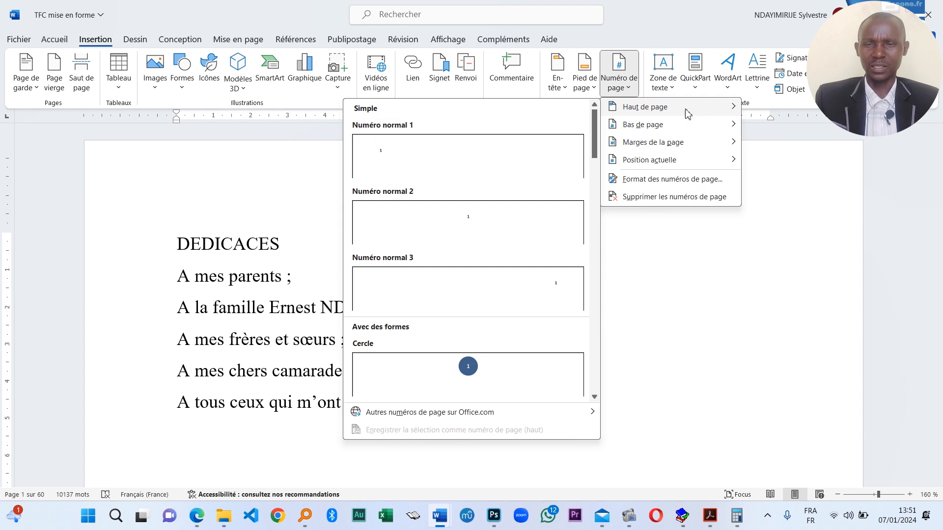
mouse_move(641, 127)
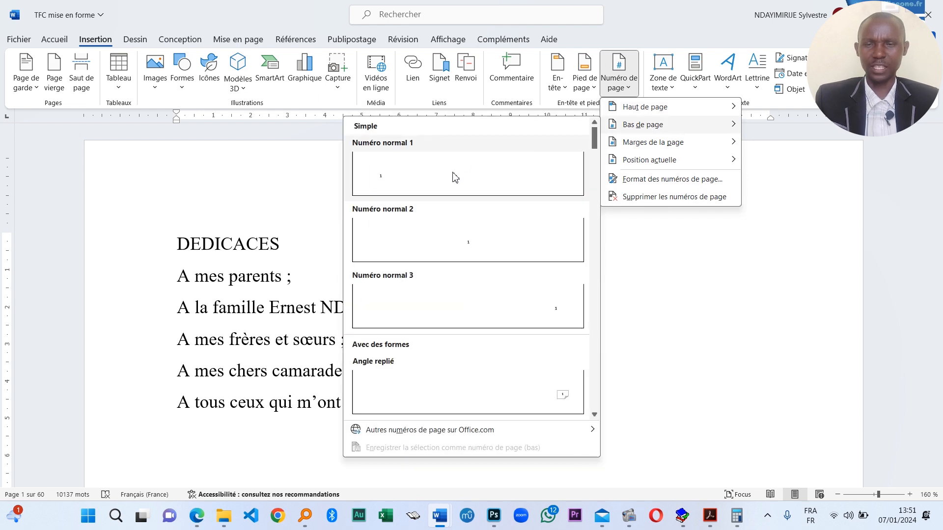
left_click(484, 246)
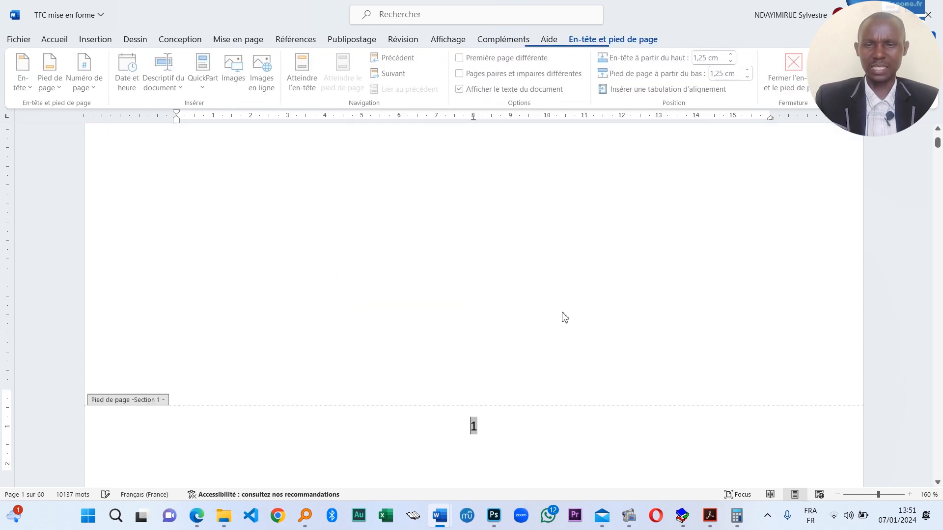
scroll(564, 317, "down", 4)
scroll(506, 248, "up", 5)
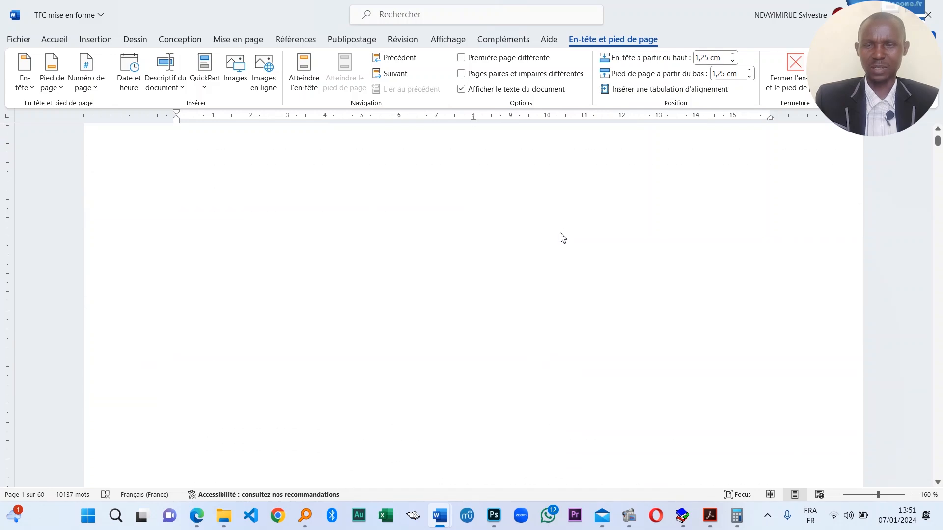
key("Escape")
scroll(597, 147, "up", 3)
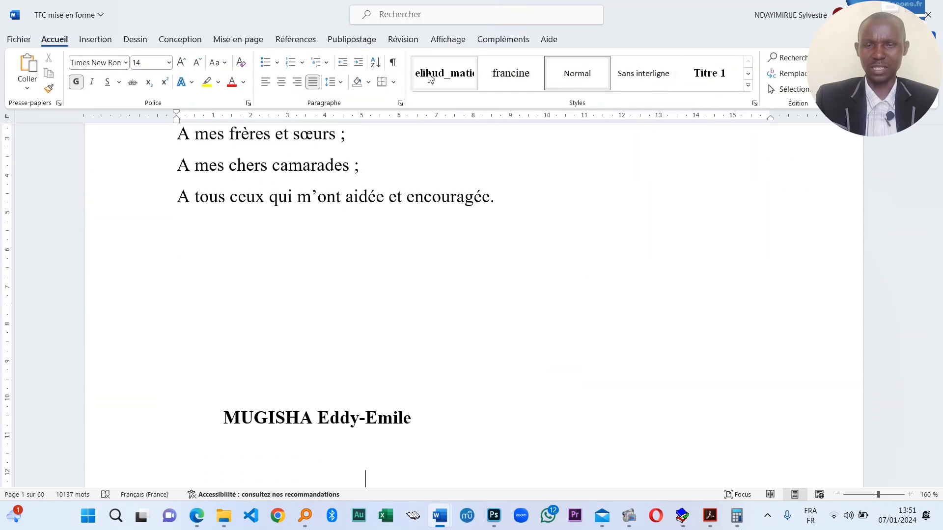
- Add a centred Numéro normal 2 page number at the top and return to the body
left_click(95, 39)
left_click(629, 84)
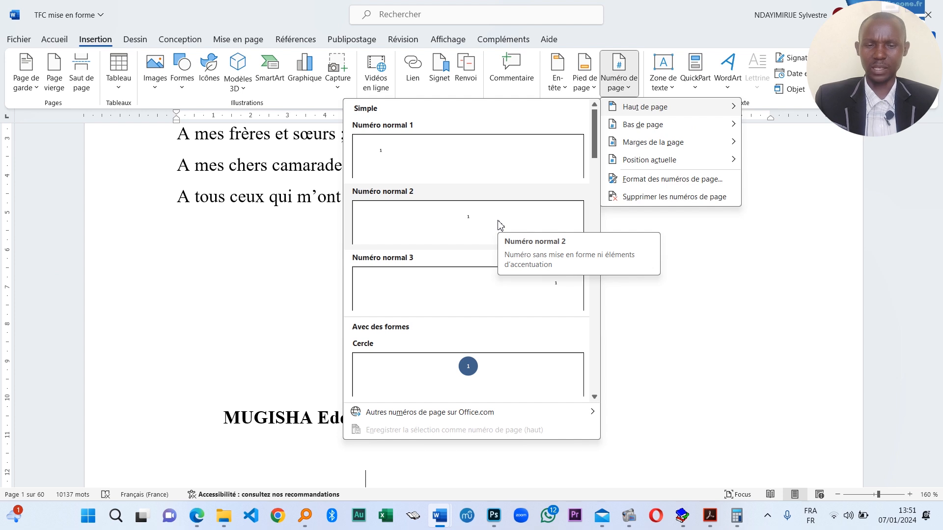
left_click(500, 225)
double_click(545, 344)
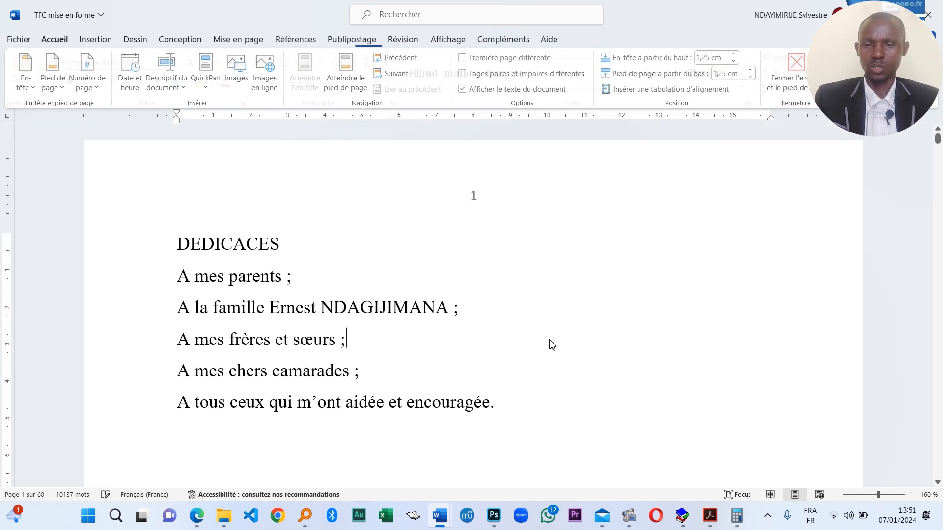
scroll(655, 349, "down", 10)
scroll(418, 349, "up", 5)
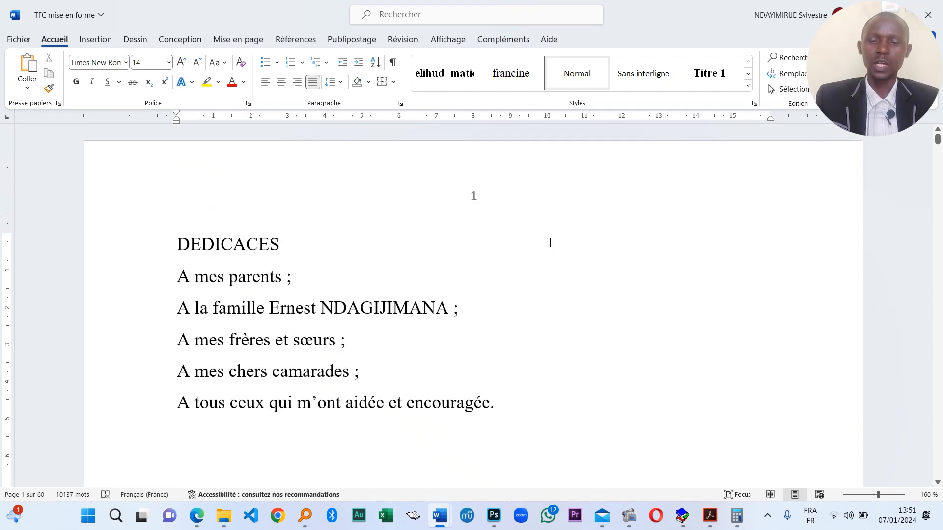
- Insert the Lignes latérales cover page from Insertion > Page de garde
left_click(96, 43)
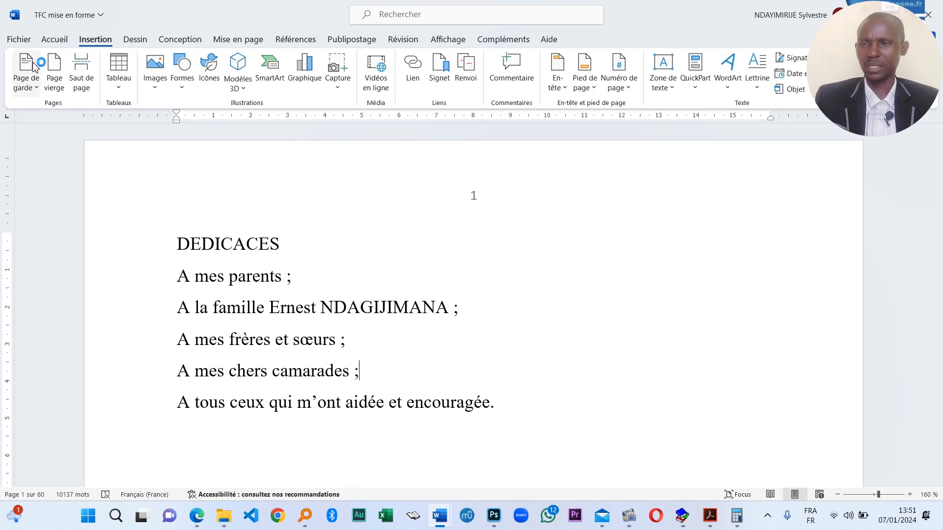
left_click(35, 89)
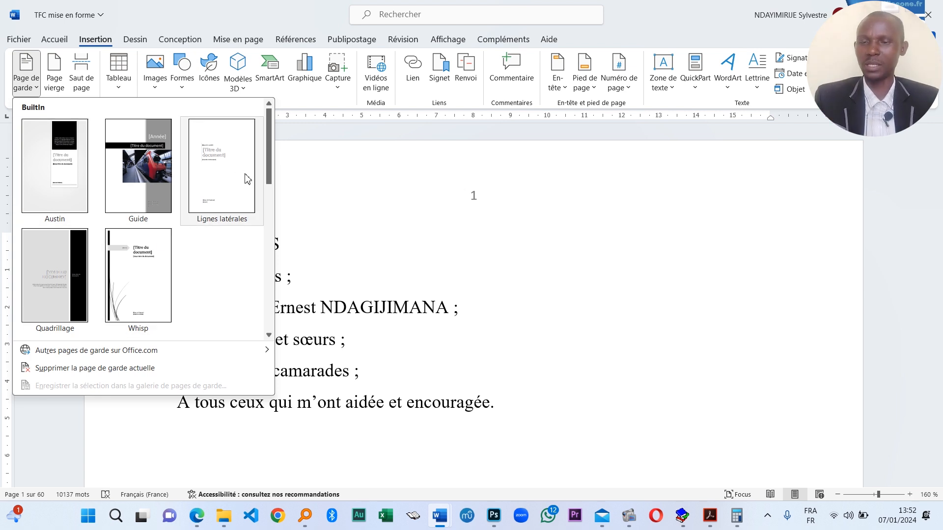
scroll(202, 249, "down", 5)
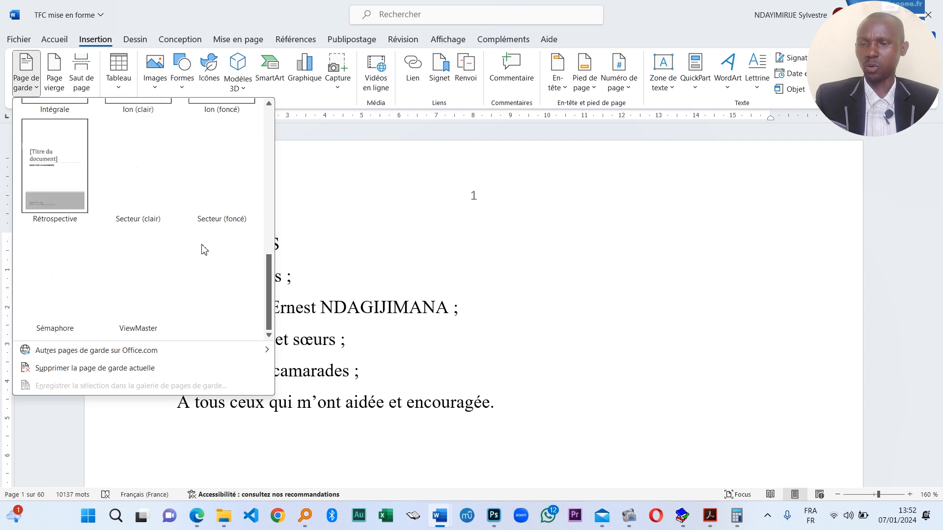
scroll(204, 279, "up", 5)
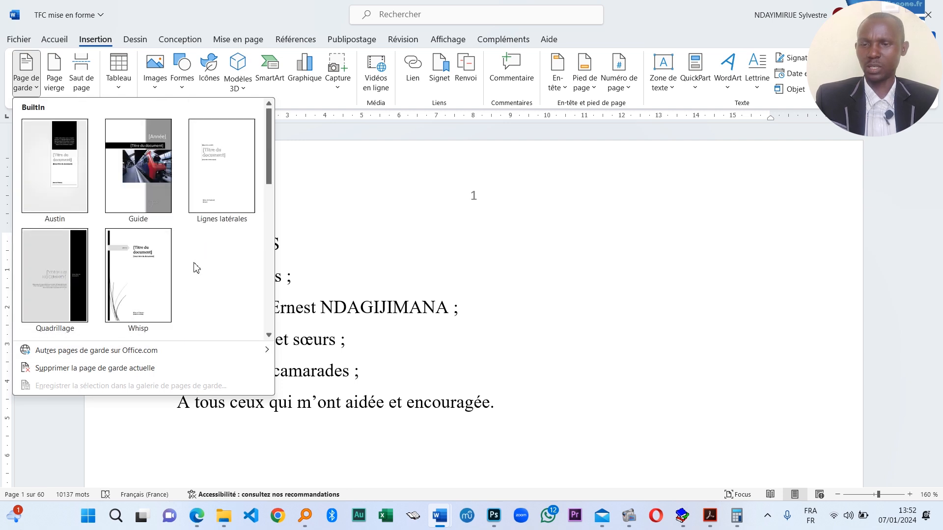
scroll(206, 256, "down", 5)
scroll(151, 284, "up", 5)
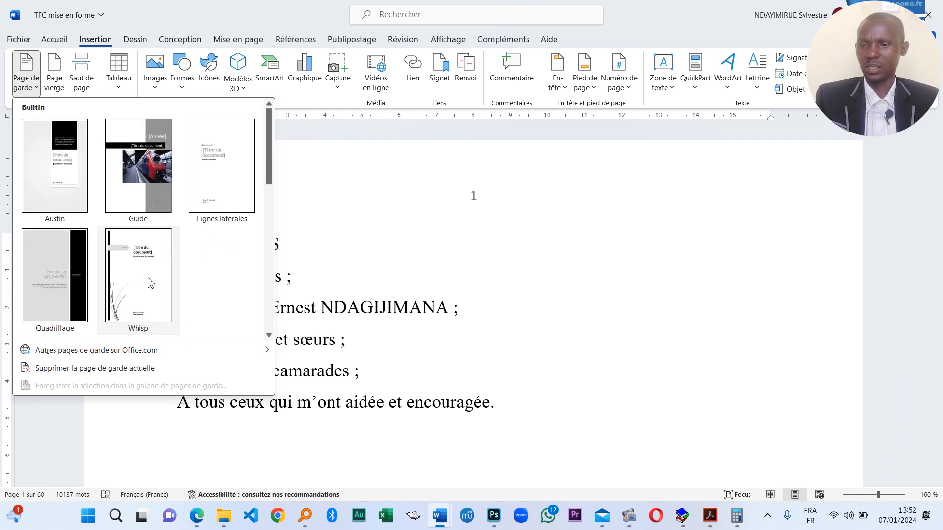
left_click(233, 170)
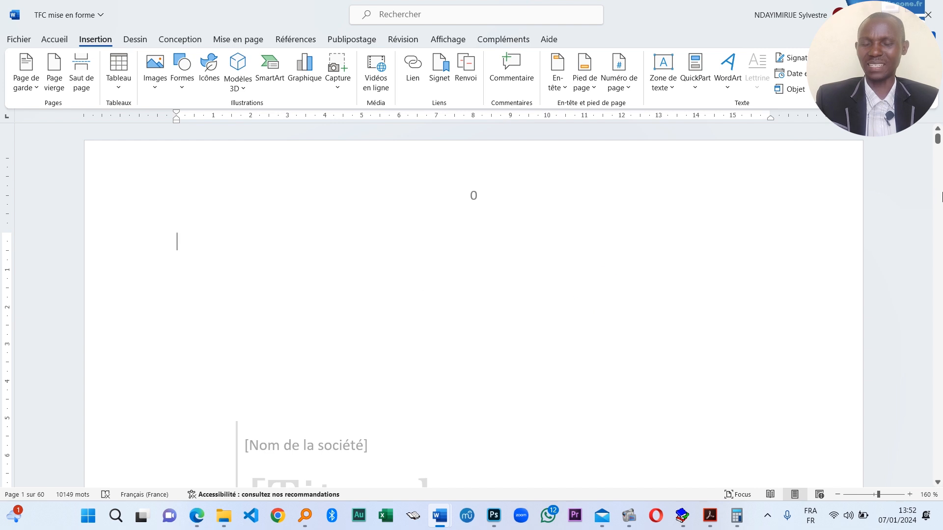
- Select the cover page's placeholder title block and delete it
scroll(537, 280, "down", 8)
scroll(544, 286, "up", 5)
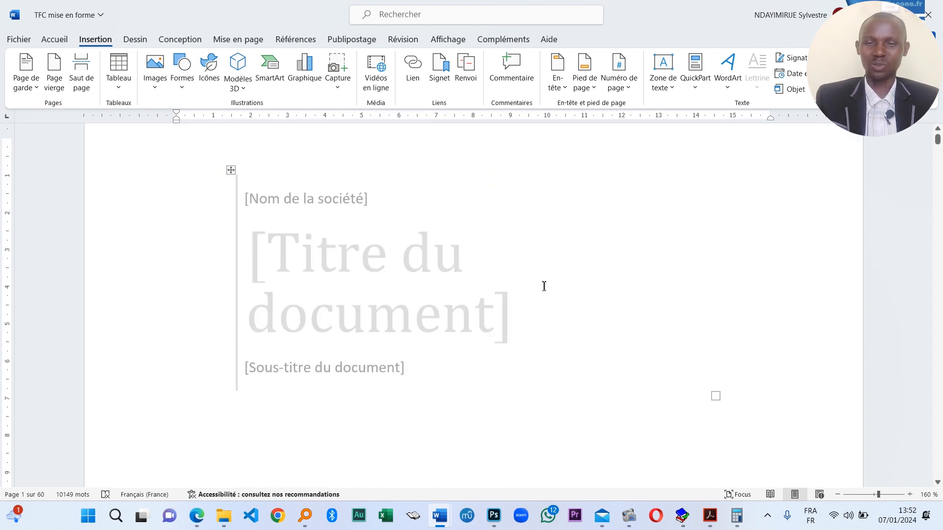
scroll(544, 287, "up", 5)
scroll(543, 284, "down", 4)
left_click(333, 331)
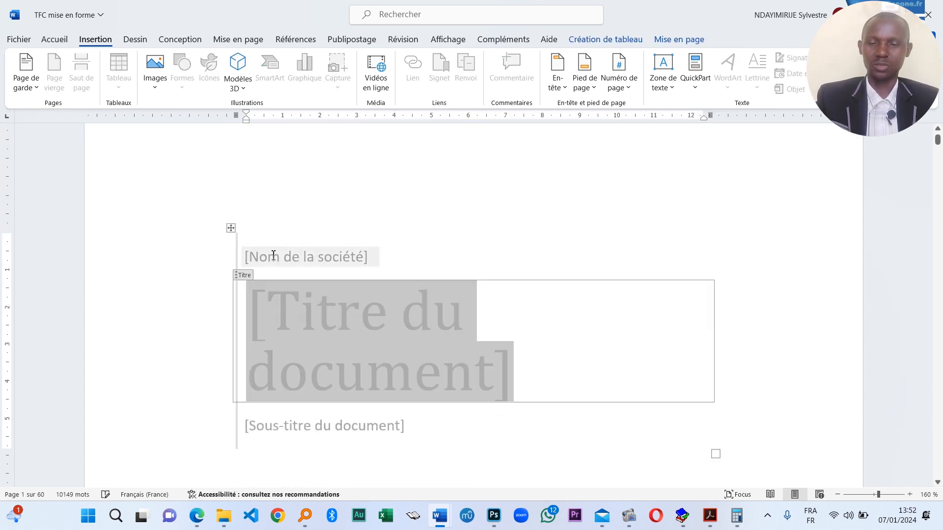
left_click(231, 227)
key("Delete")
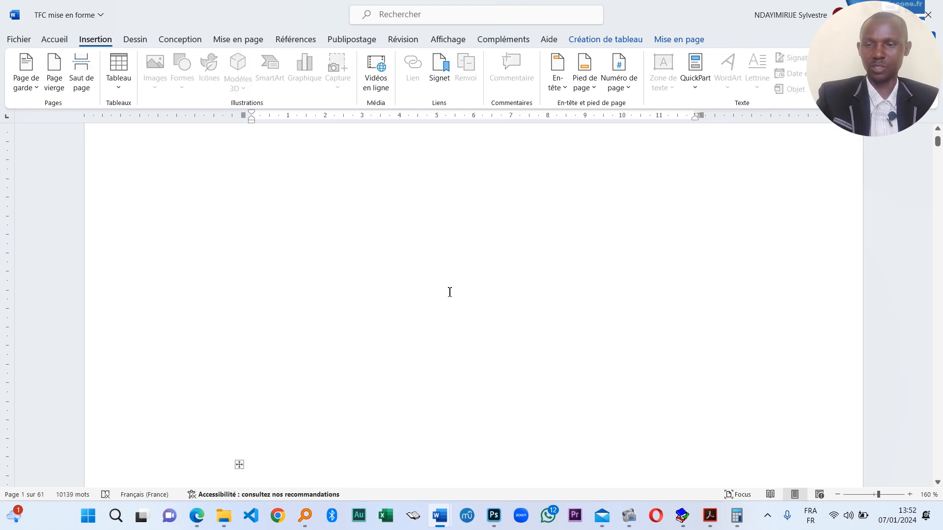
scroll(483, 260, "up", 2)
scroll(425, 378, "down", 12)
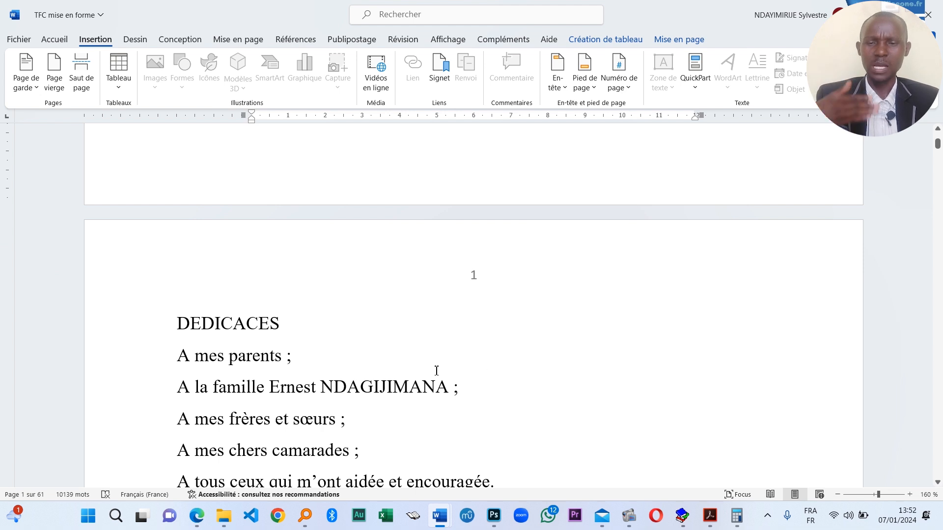
- Select the leftover author-and-date table on the cover page and delete it with Backspace
scroll(378, 342, "up", 5)
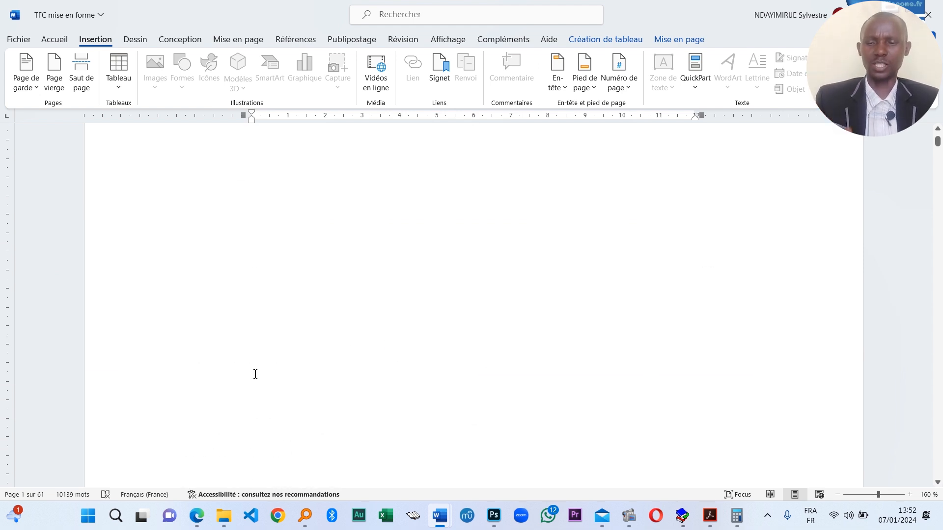
scroll(252, 375, "down", 6)
scroll(292, 236, "up", 7)
left_click(278, 346)
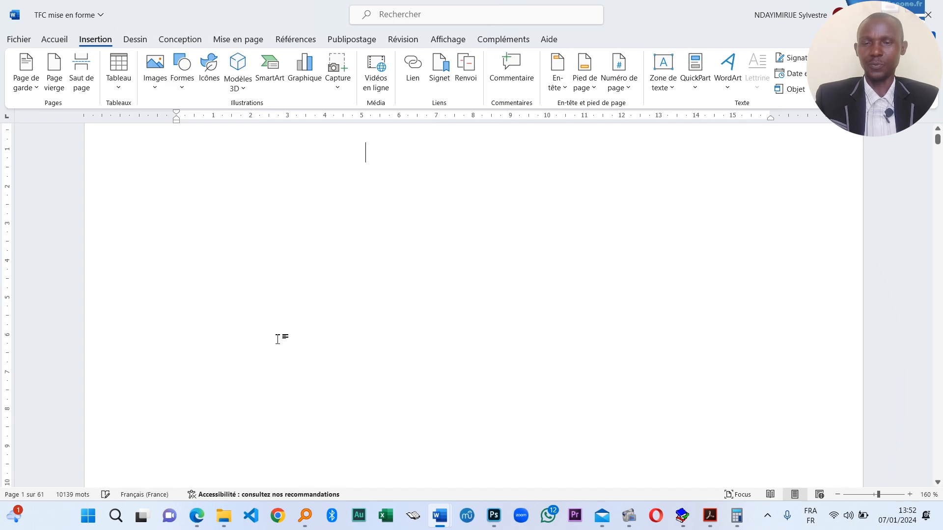
scroll(280, 366, "down", 8)
scroll(287, 297, "up", 3)
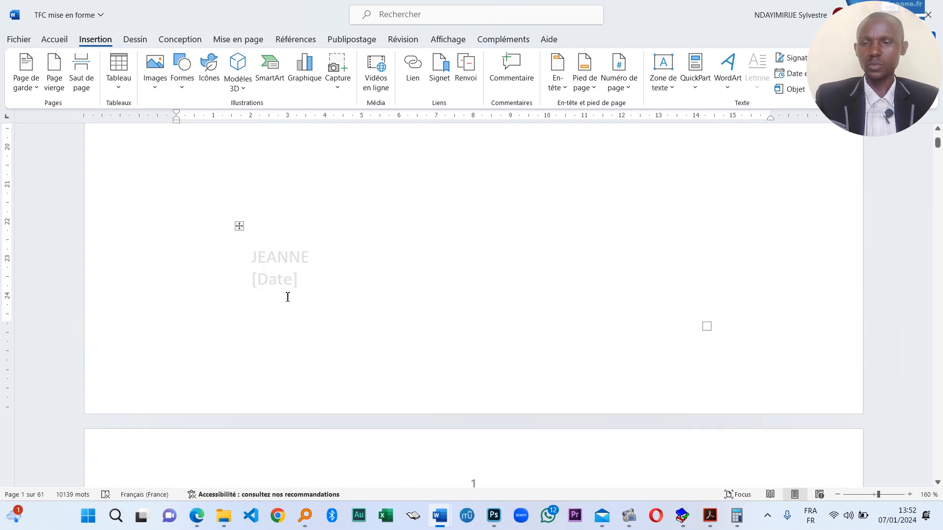
left_click(287, 297)
scroll(364, 328, "down", 4)
left_click(321, 281)
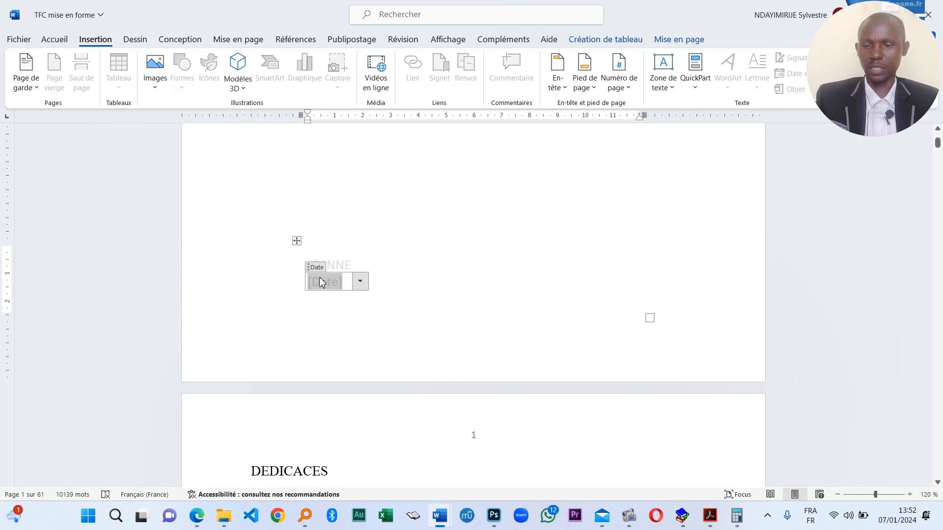
left_click(296, 241)
key("BackSpace")
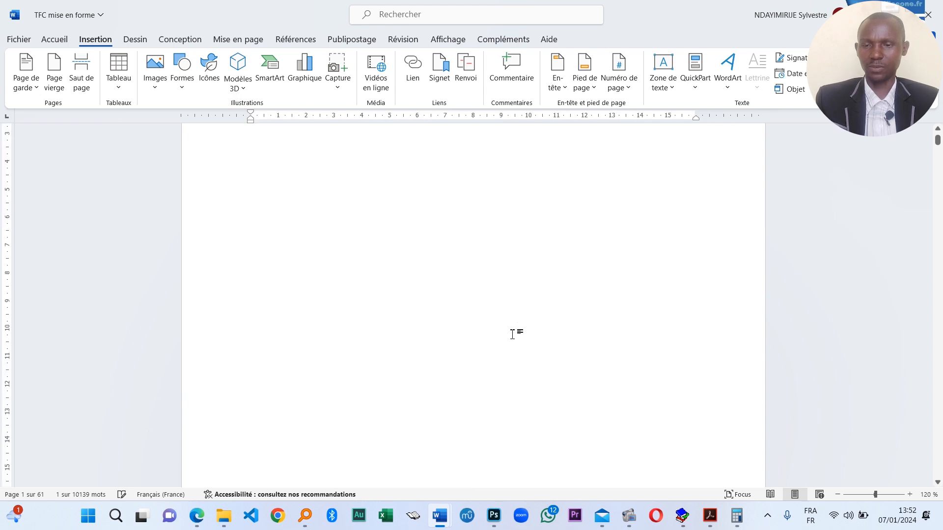
- Switch to the Mise en page tab and zoom around the blank cover page, returning to 120%
scroll(522, 320, "up", 3)
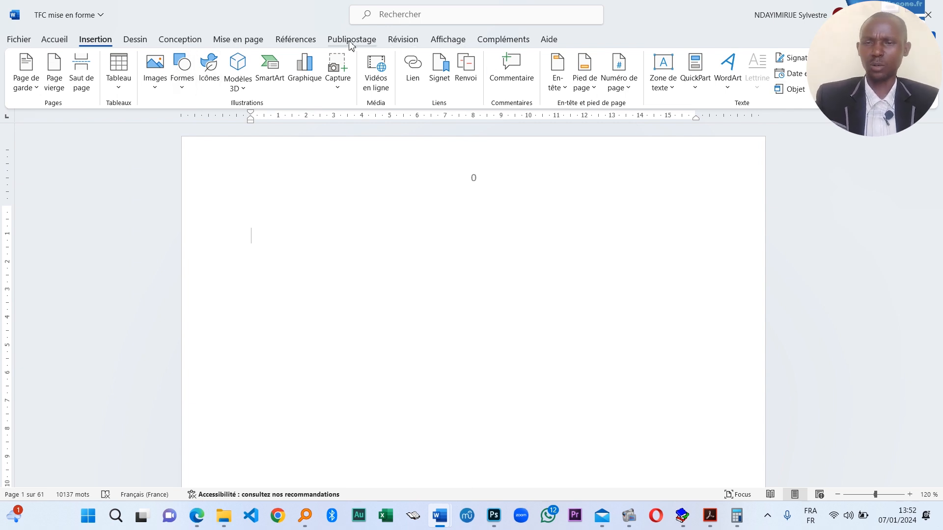
left_click(238, 40)
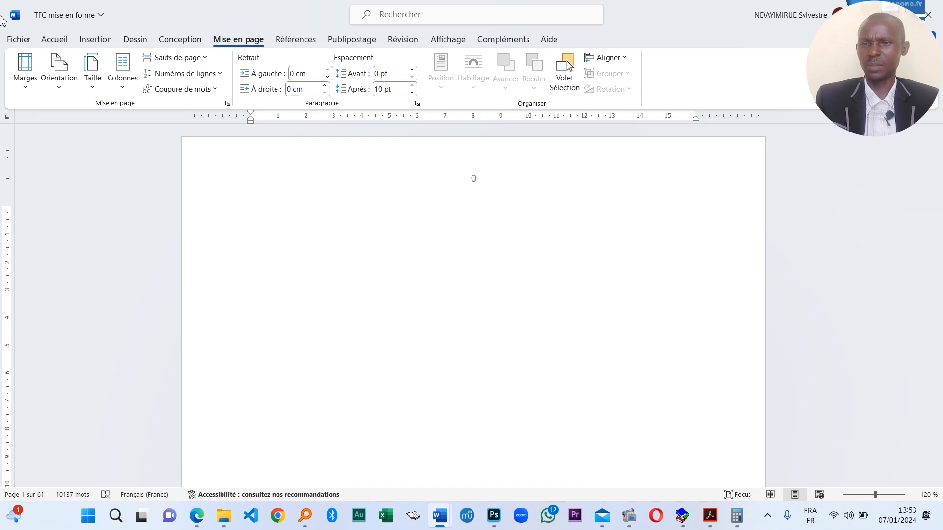
scroll(638, 238, "down", 3)
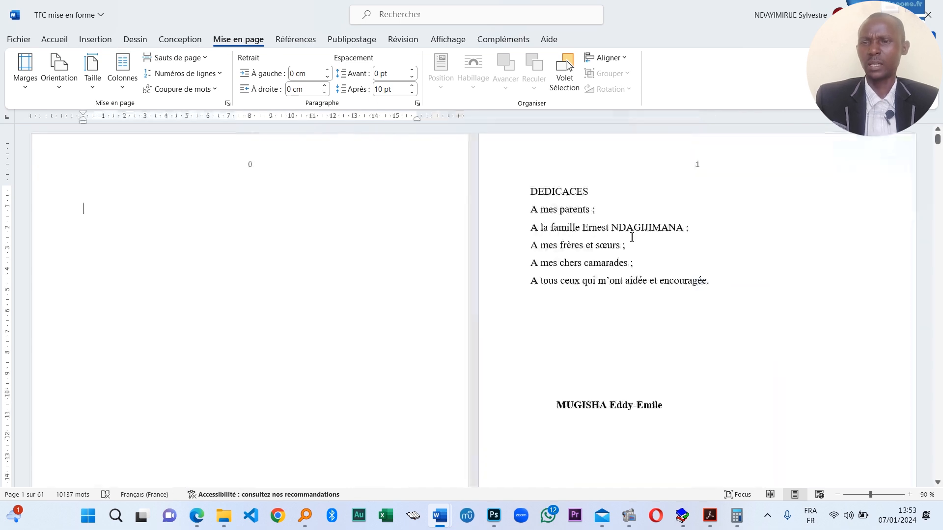
scroll(632, 237, "down", 3)
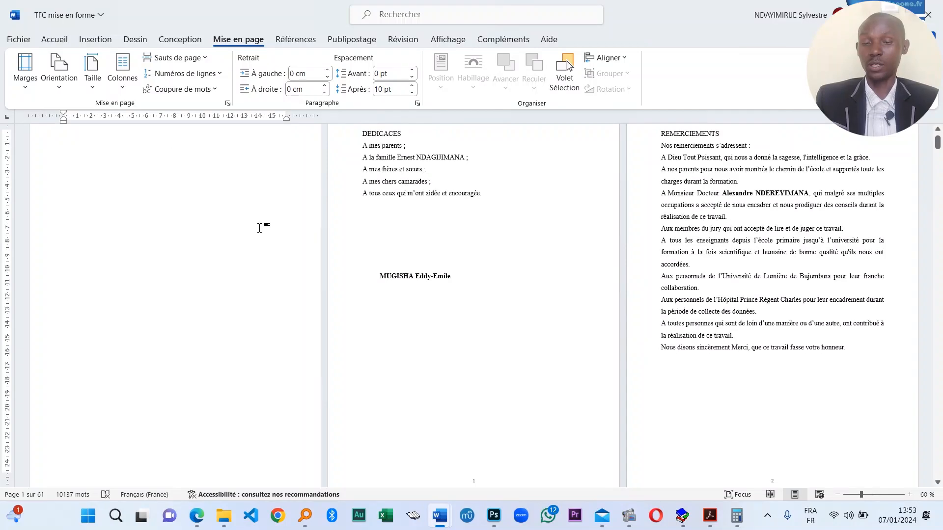
scroll(384, 244, "up", 5)
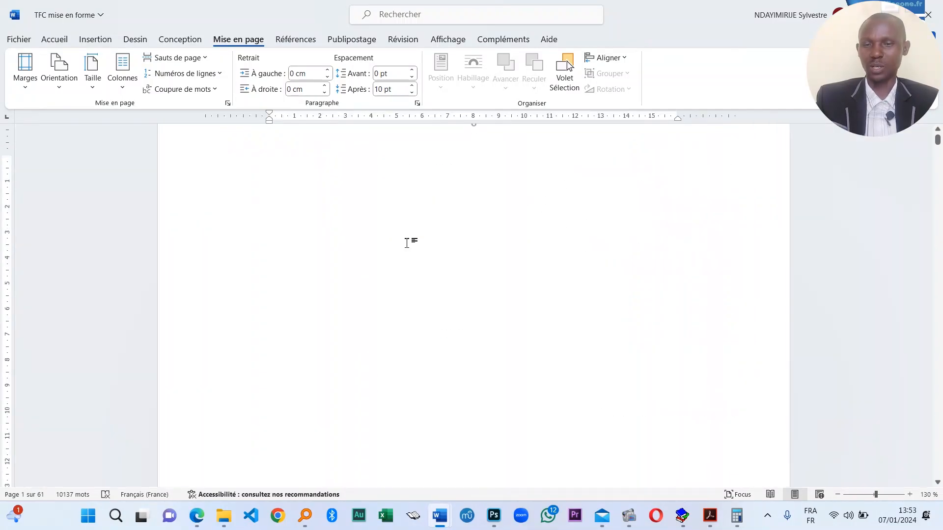
scroll(406, 244, "down", 1)
scroll(426, 242, "up", 1)
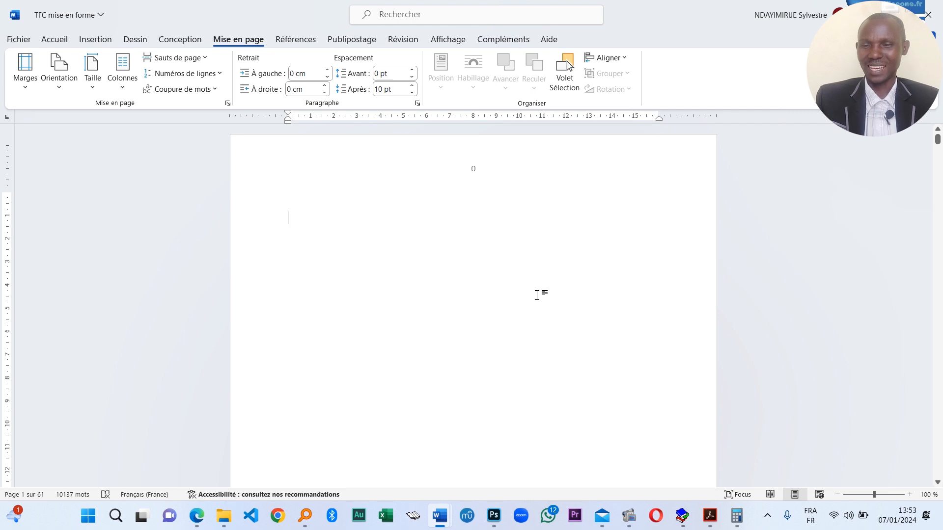
scroll(514, 277, "up", 5)
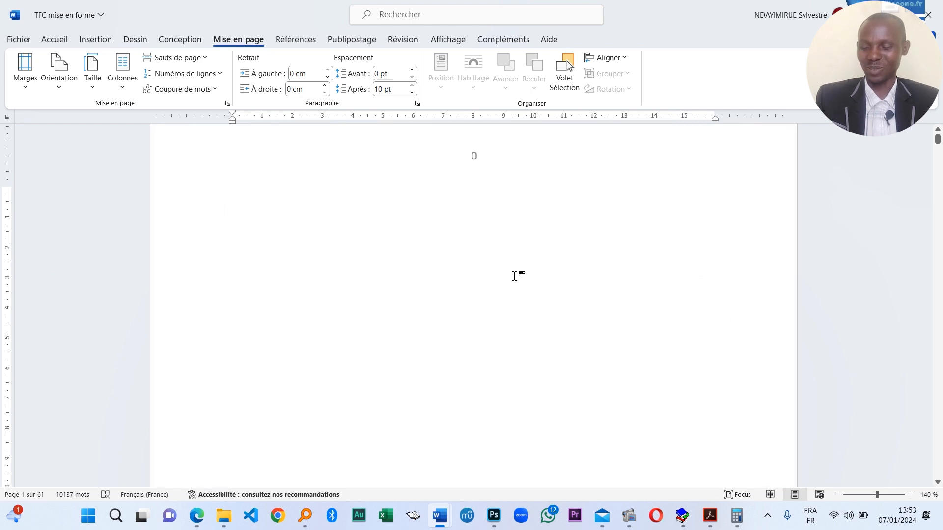
scroll(515, 276, "down", 11)
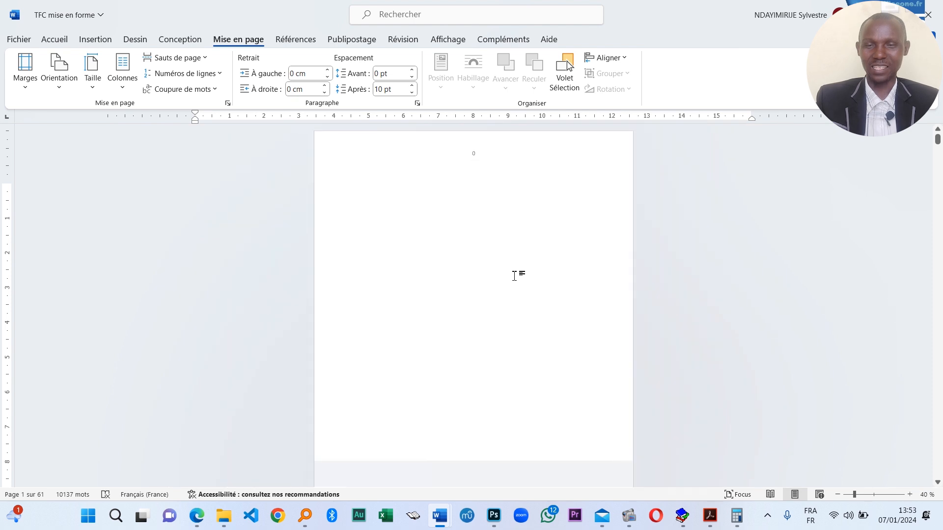
scroll(515, 276, "up", 14)
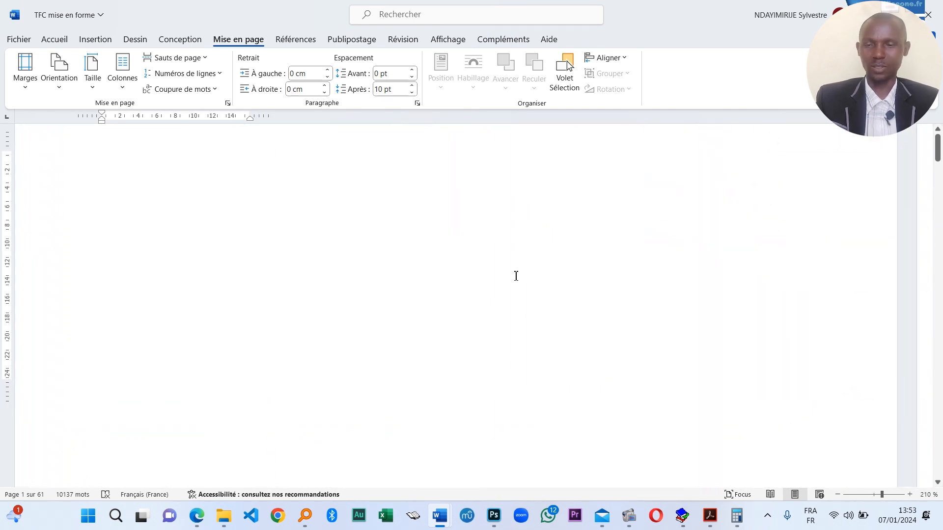
scroll(515, 278, "down", 8)
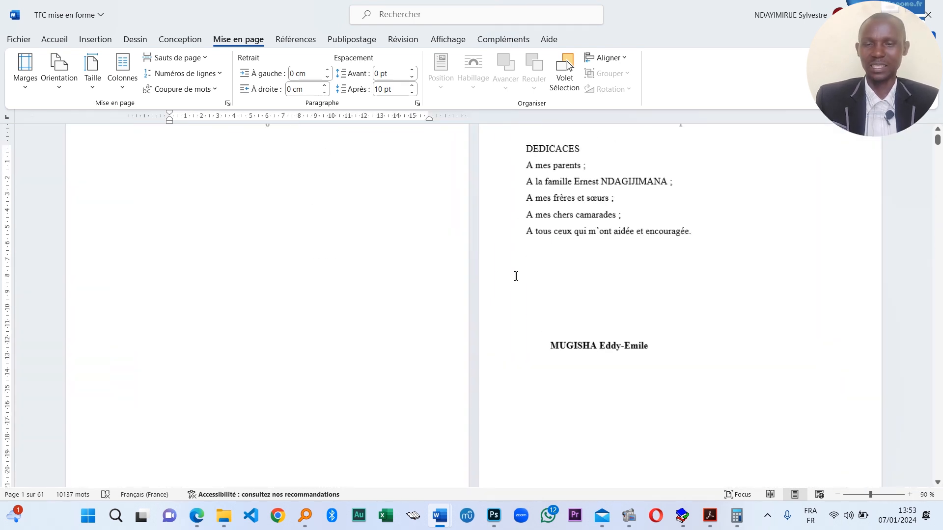
scroll(515, 276, "up", 2)
scroll(514, 276, "up", 6)
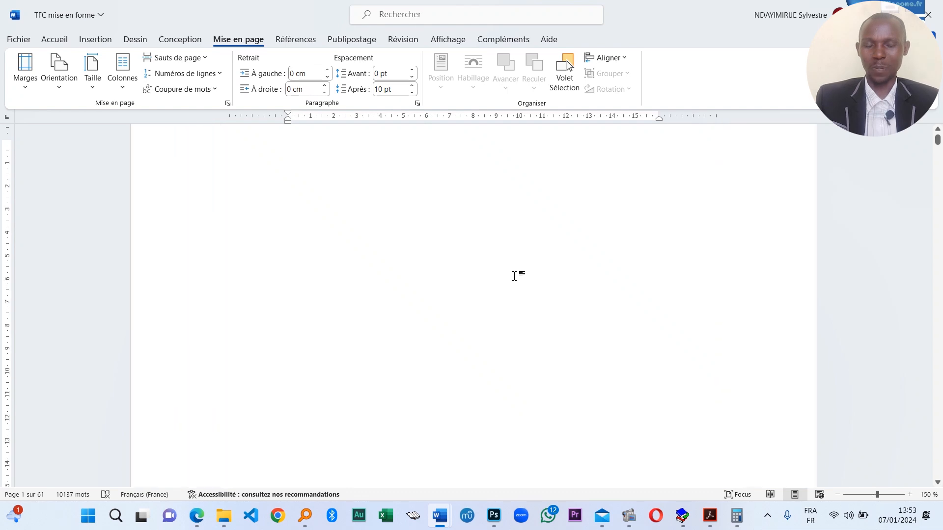
scroll(515, 276, "down", 11)
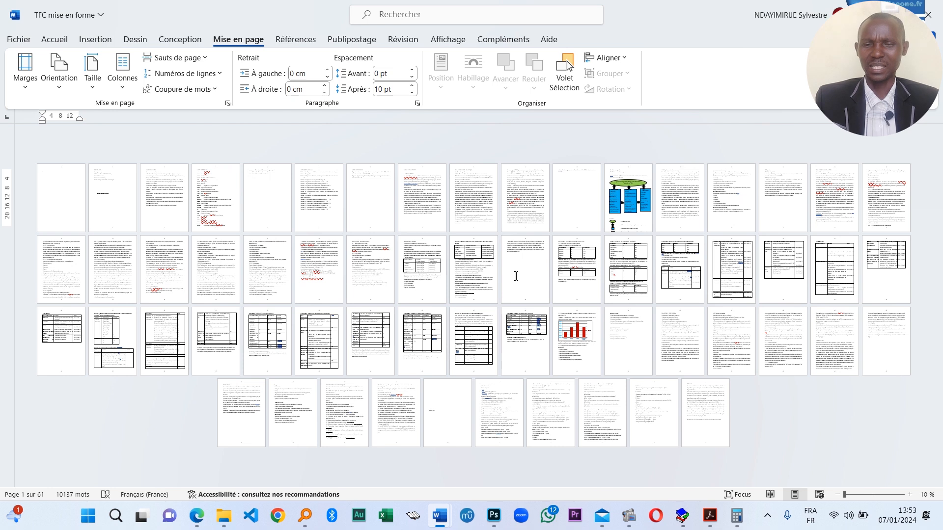
scroll(517, 276, "up", 18)
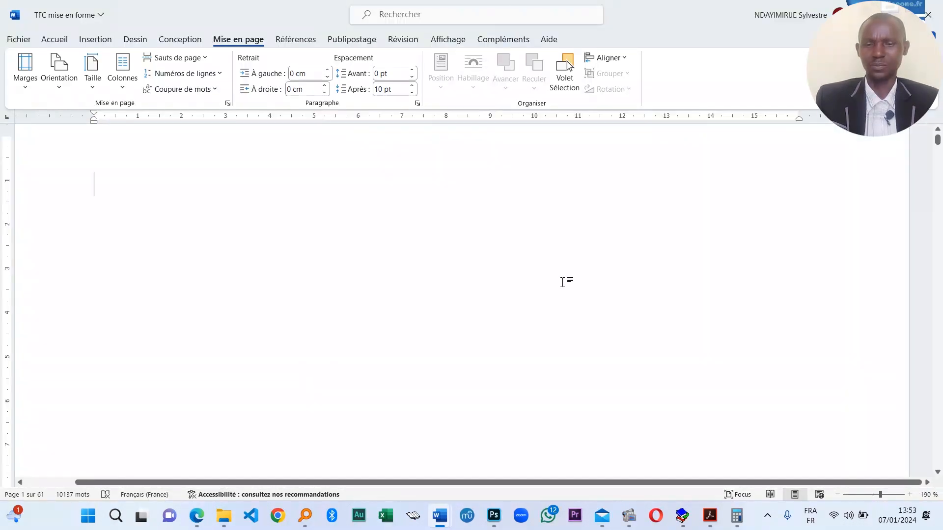
scroll(576, 284, "down", 12)
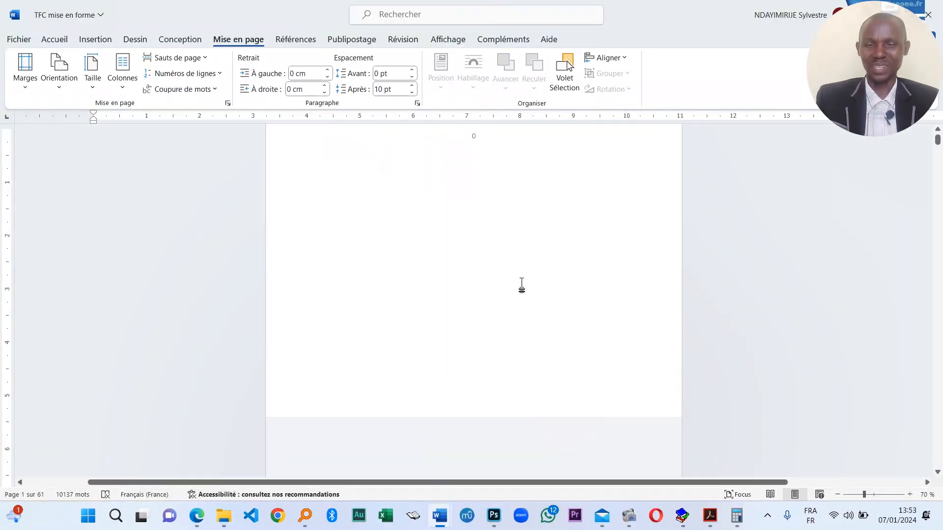
scroll(506, 287, "up", 5)
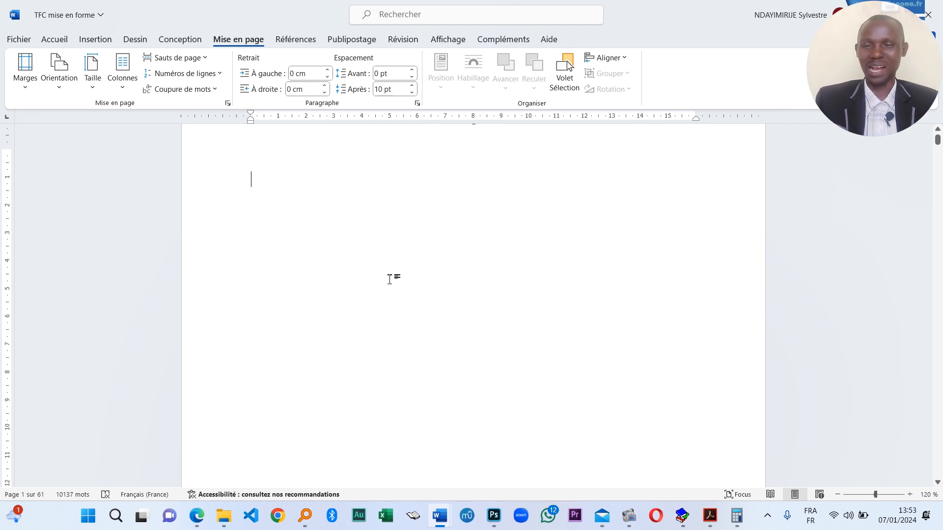
type("ro")
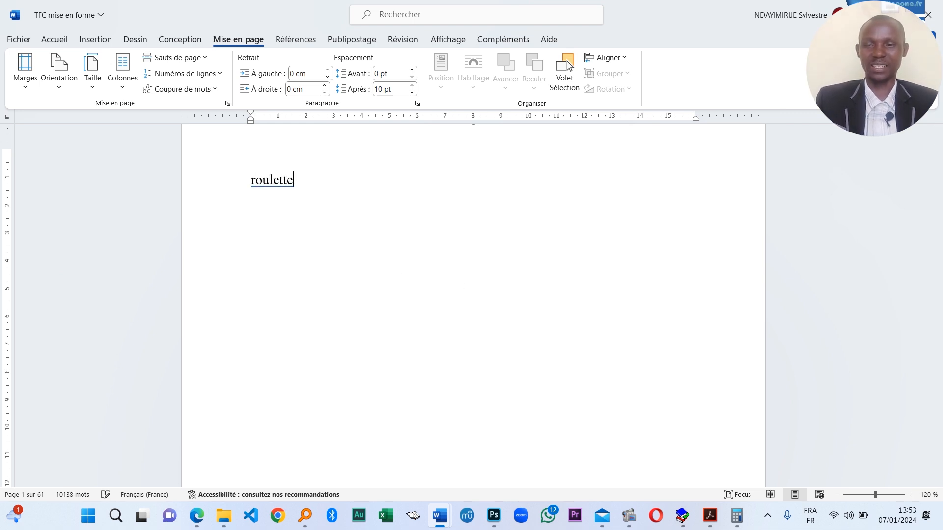
type("ulette")
key("Return")
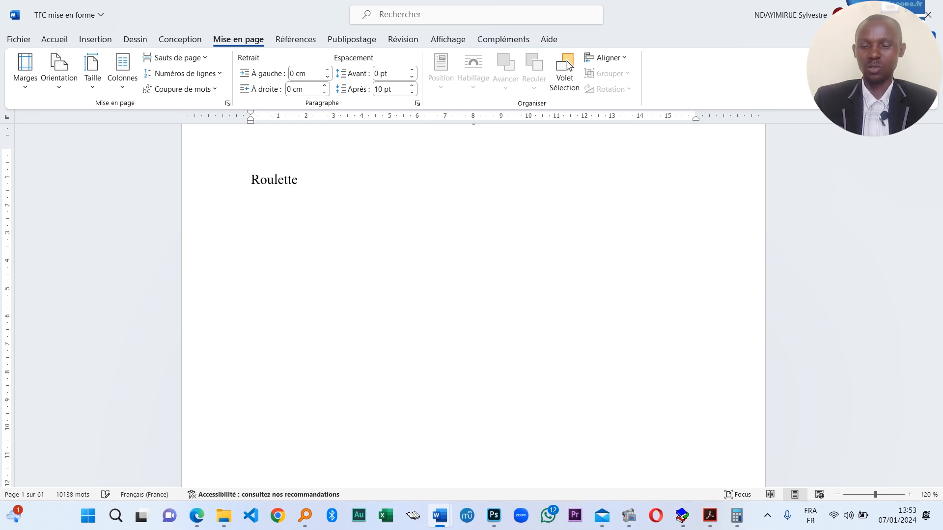
type("molette")
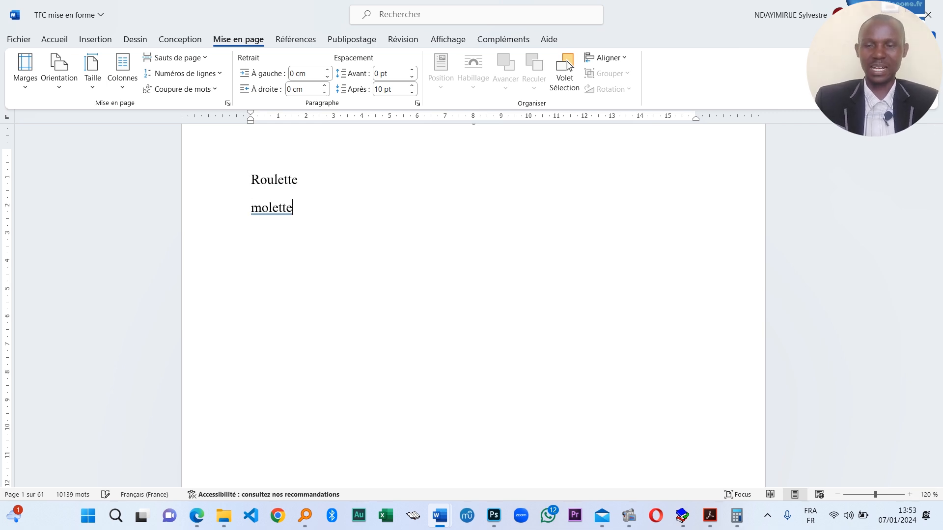
type(" n")
key("BackSpace")
key("BackSpace")
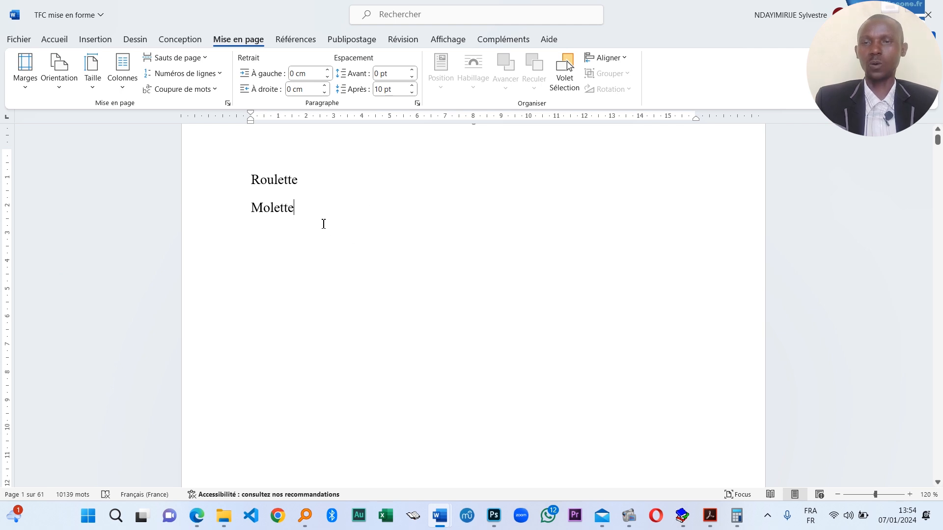
left_click_drag(308, 206, 227, 184)
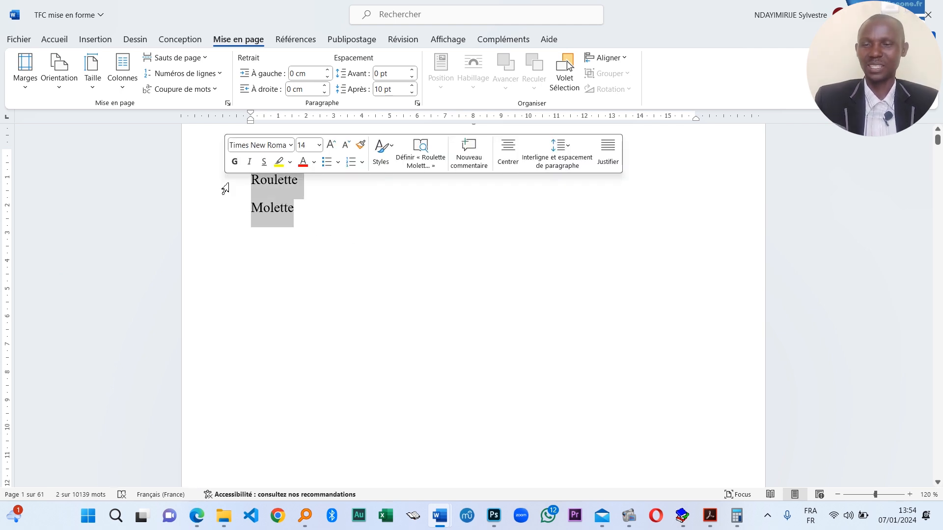
key("BackSpace")
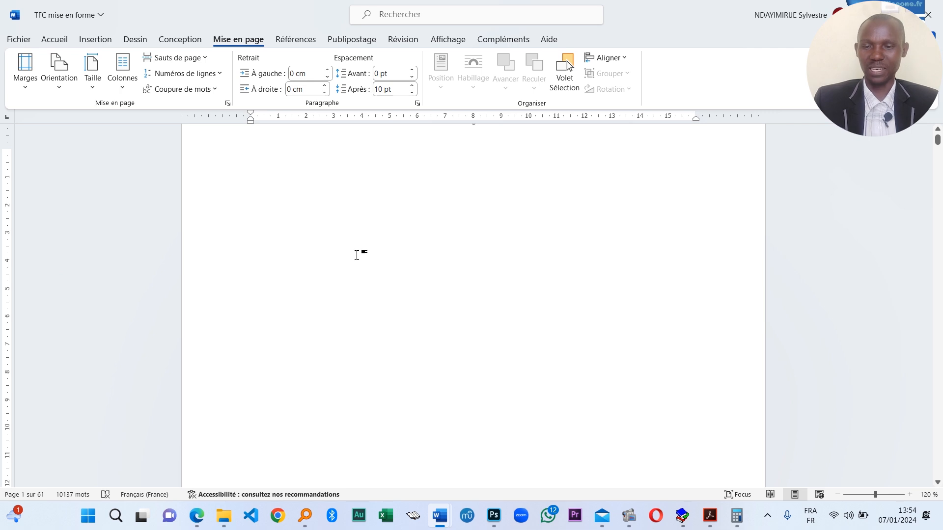
scroll(361, 255, "up", 1)
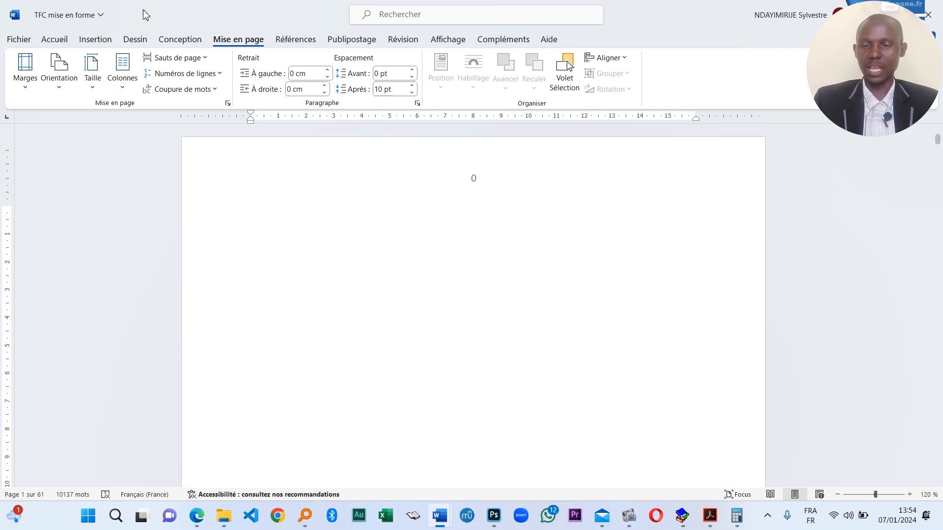
- Draw a Rectangle from the Insertion shapes gallery over the upper part of the cover page
left_click(95, 41)
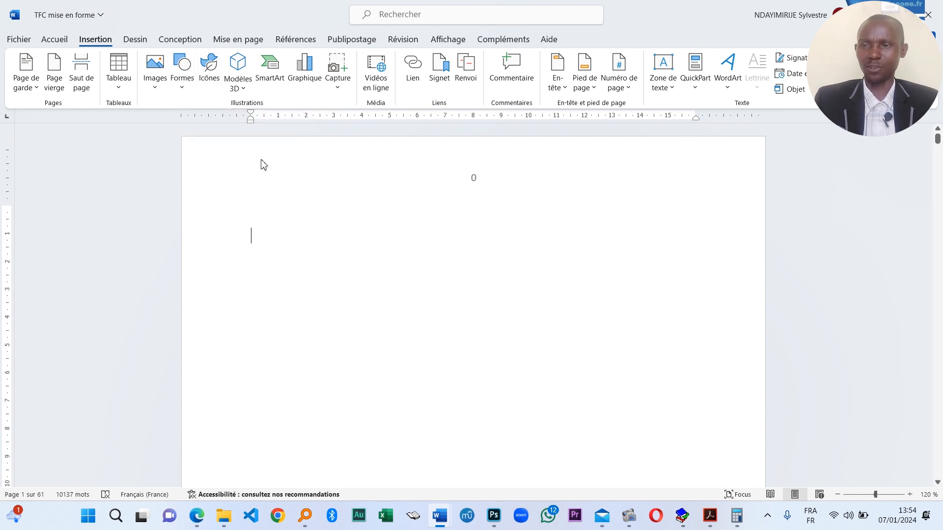
left_click(182, 81)
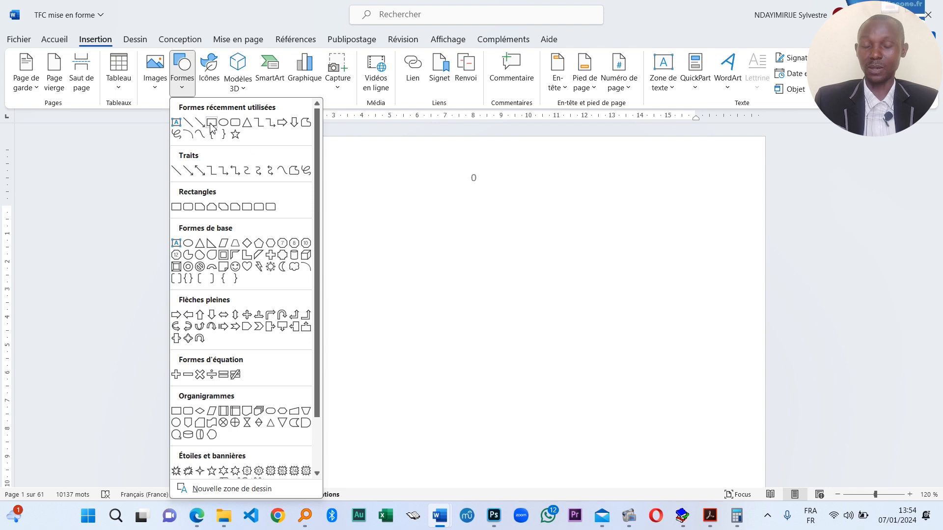
left_click(213, 124)
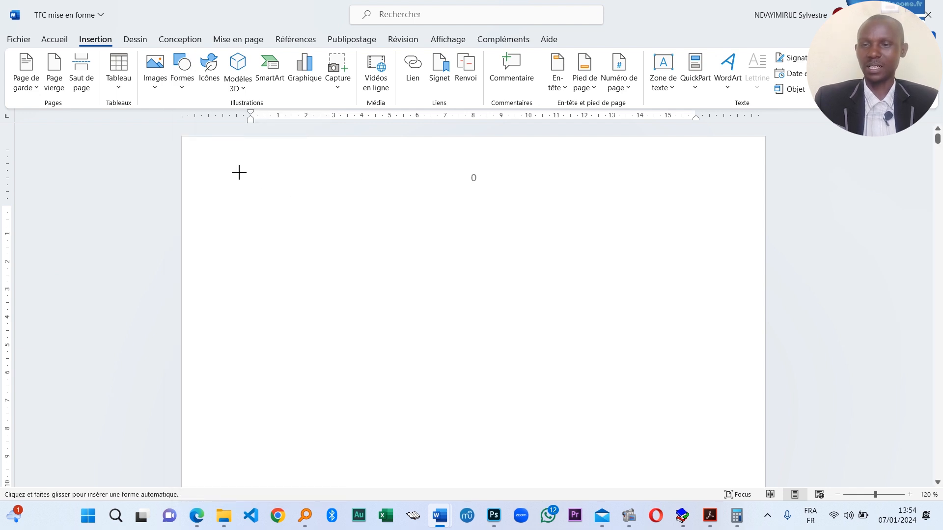
left_click_drag(241, 170, 734, 410)
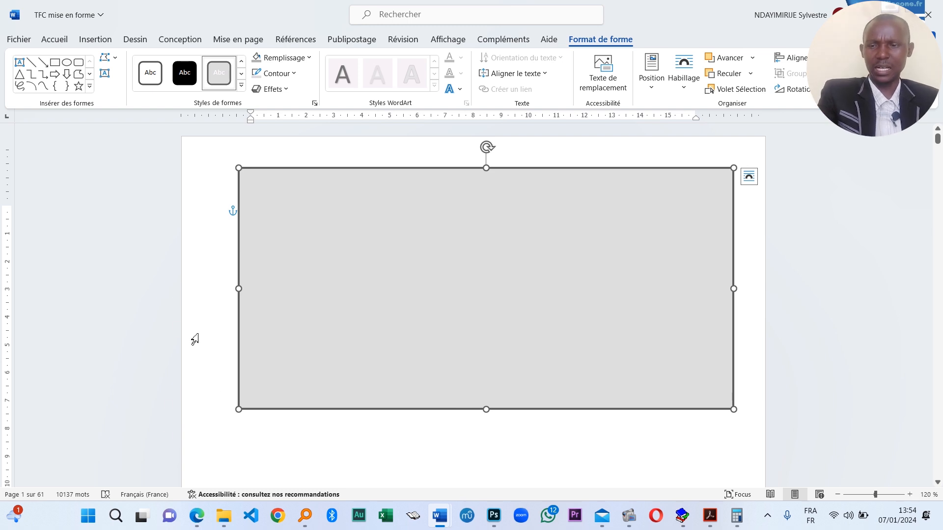
- Drag the rectangle's bottom edge down to fill nearly all of page 1, just above DEDICACES
scroll(514, 401, "down", 3)
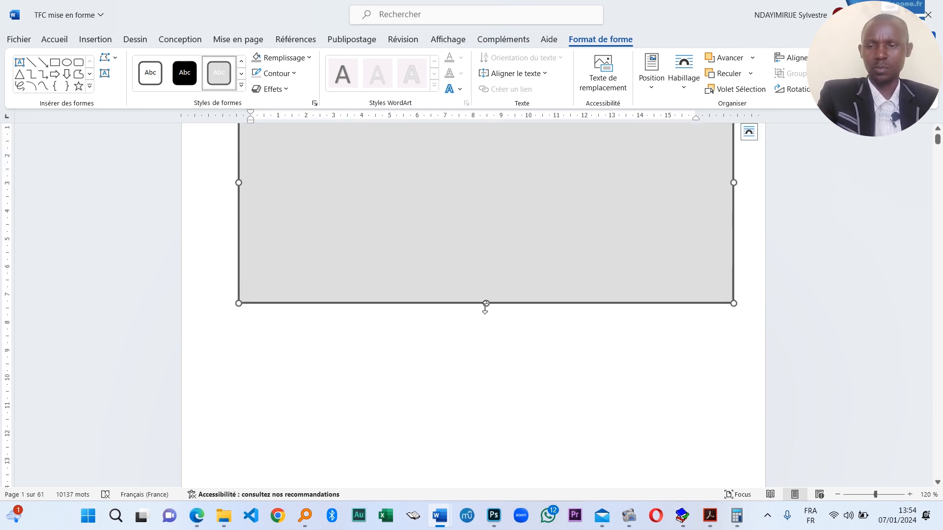
left_click_drag(485, 304, 489, 434)
scroll(524, 358, "down", 6)
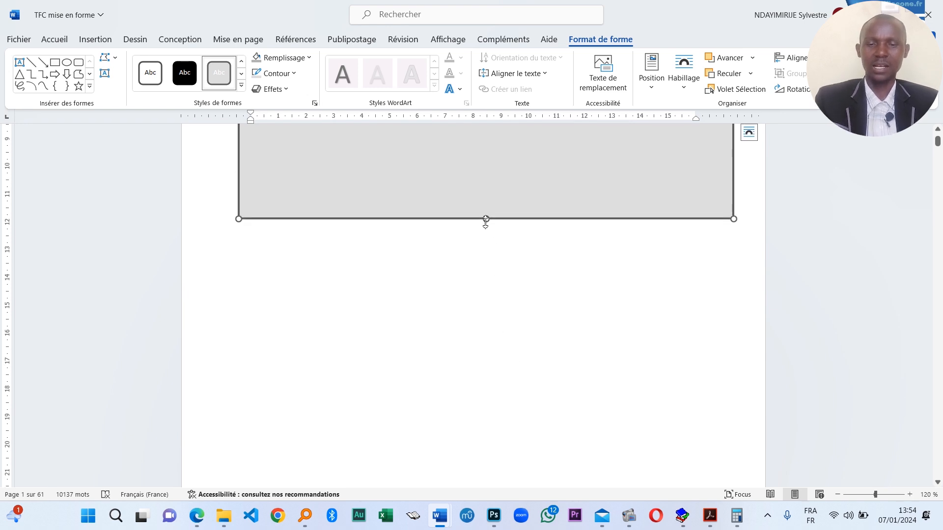
left_click_drag(485, 219, 492, 372)
scroll(492, 343, "down", 4)
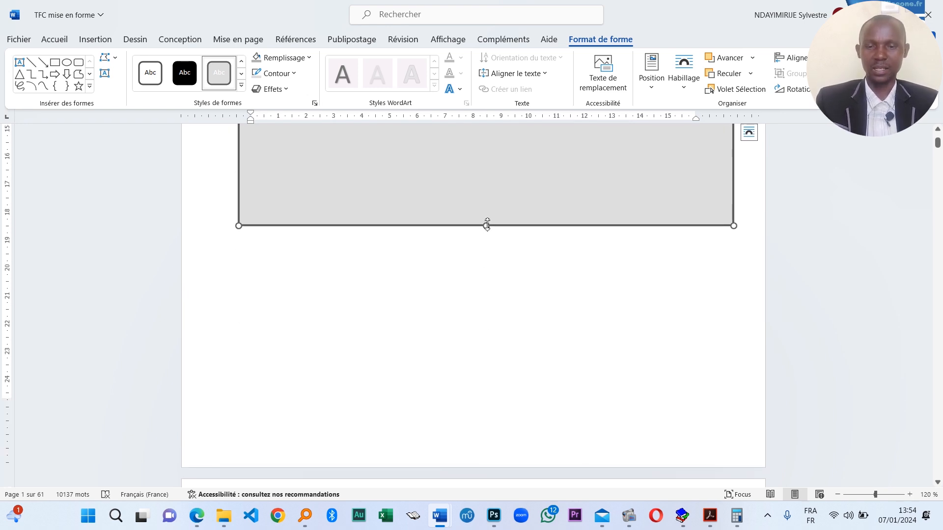
left_click_drag(487, 225, 499, 441)
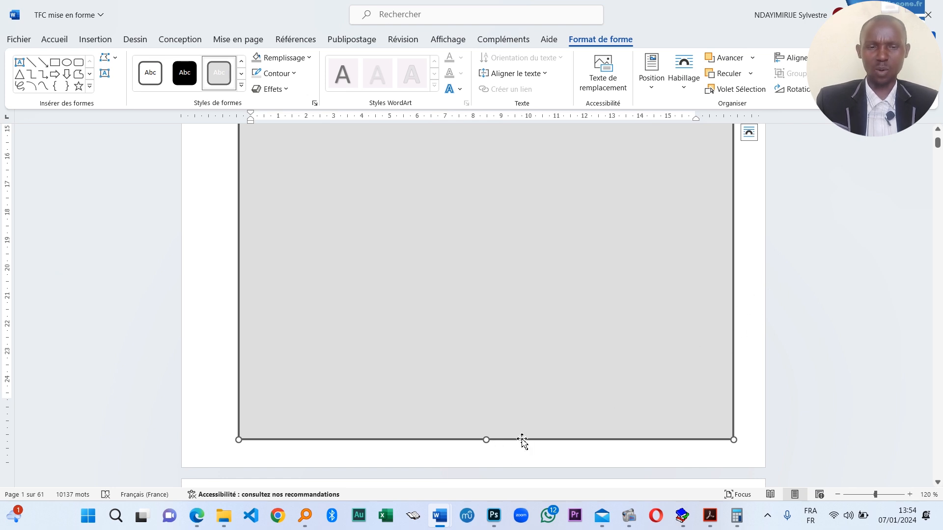
scroll(511, 454, "up", 10)
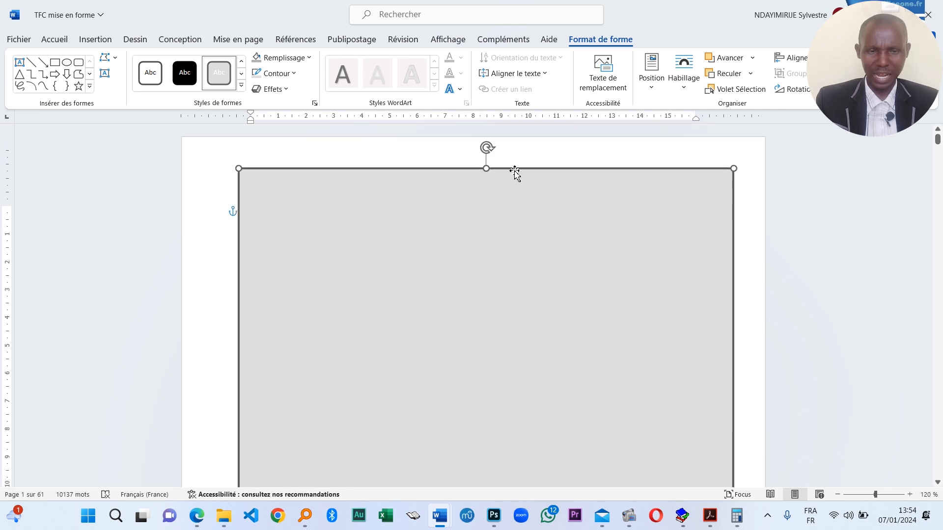
scroll(617, 322, "down", 6)
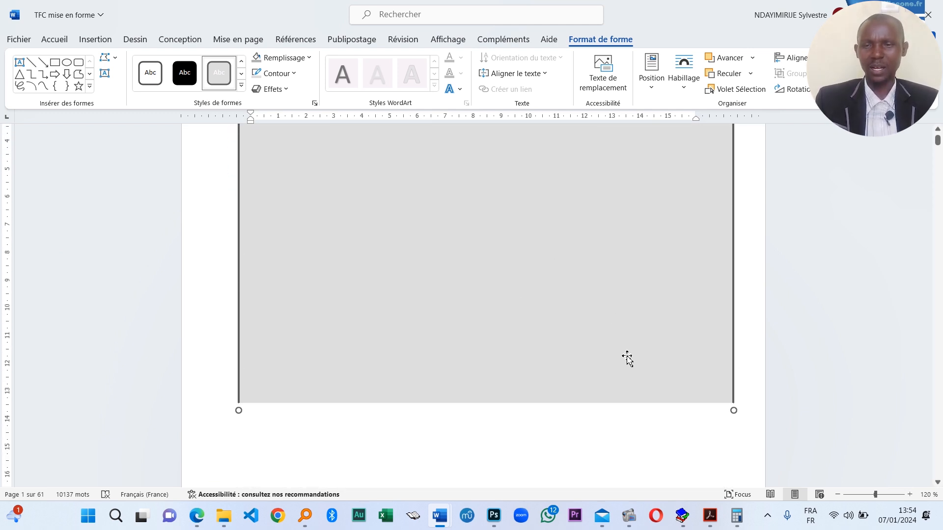
scroll(627, 377, "down", 5)
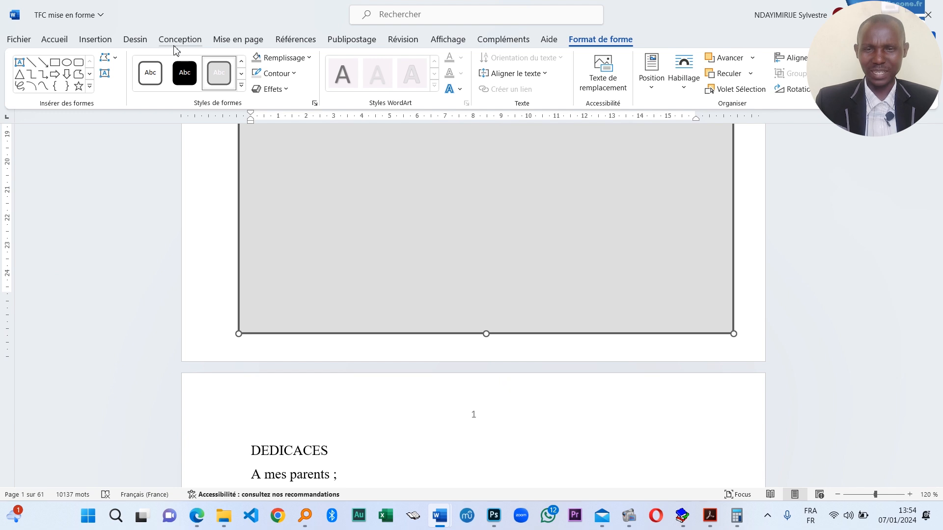
- Apply the first shape style for a white fill and set the rectangle's outline colour to red
left_click(152, 83)
scroll(515, 311, "up", 8)
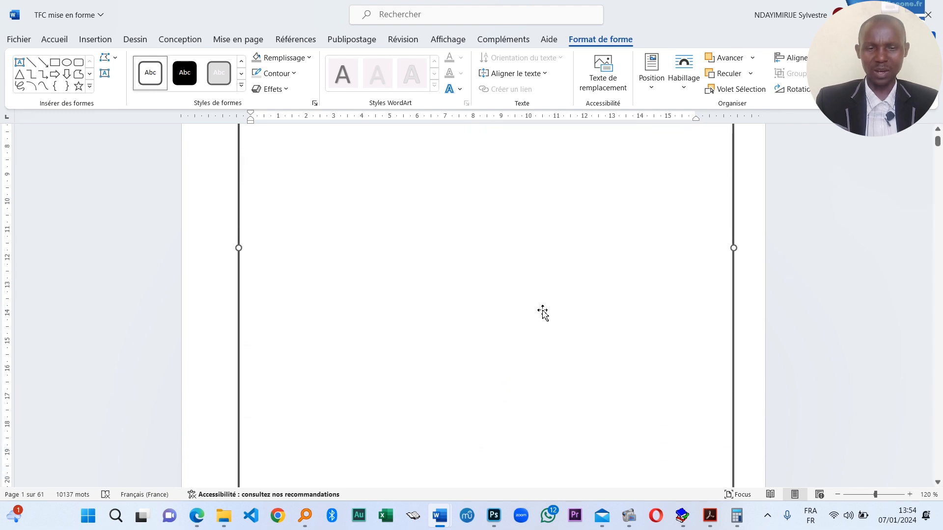
left_click(292, 74)
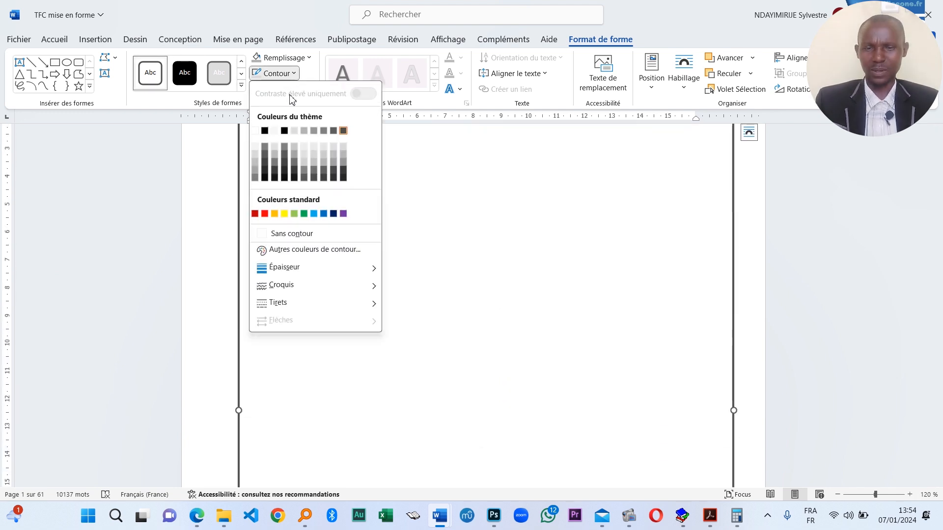
left_click(265, 215)
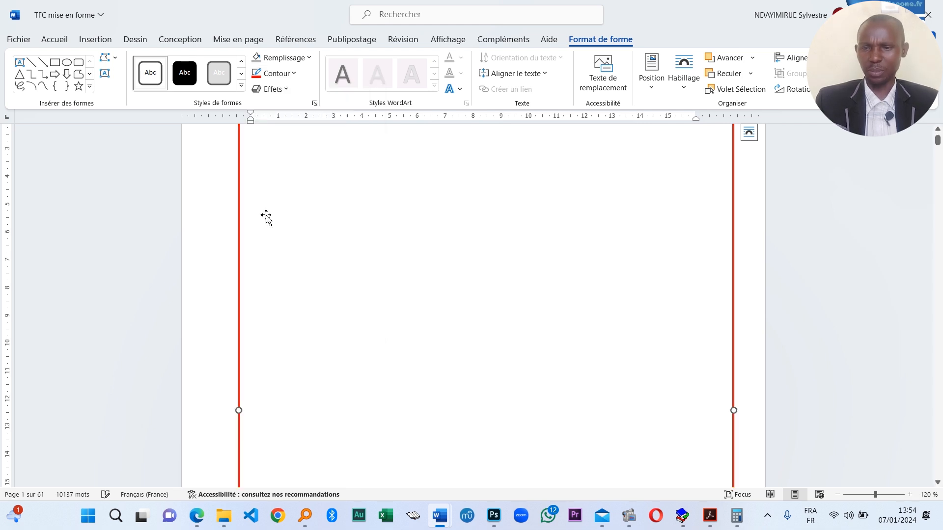
scroll(742, 280, "down", 6)
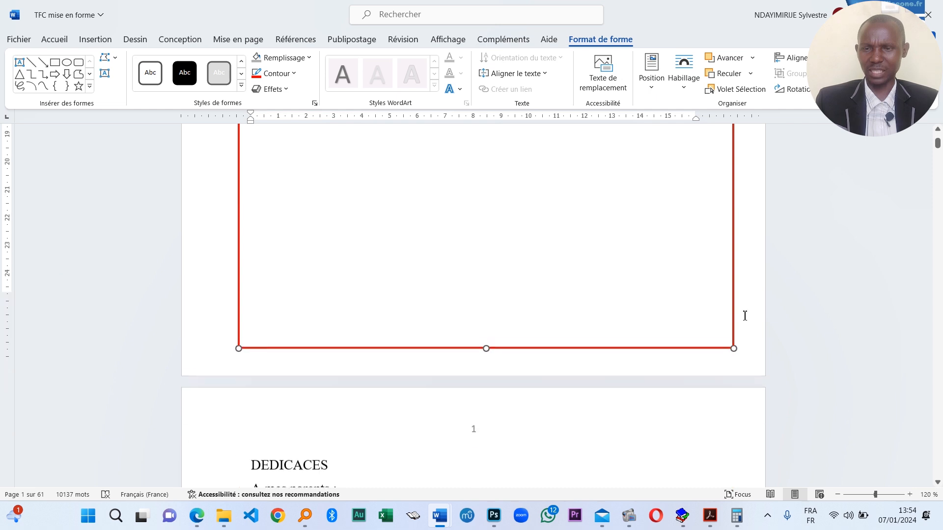
scroll(739, 317, "up", 5)
scroll(727, 266, "up", 3)
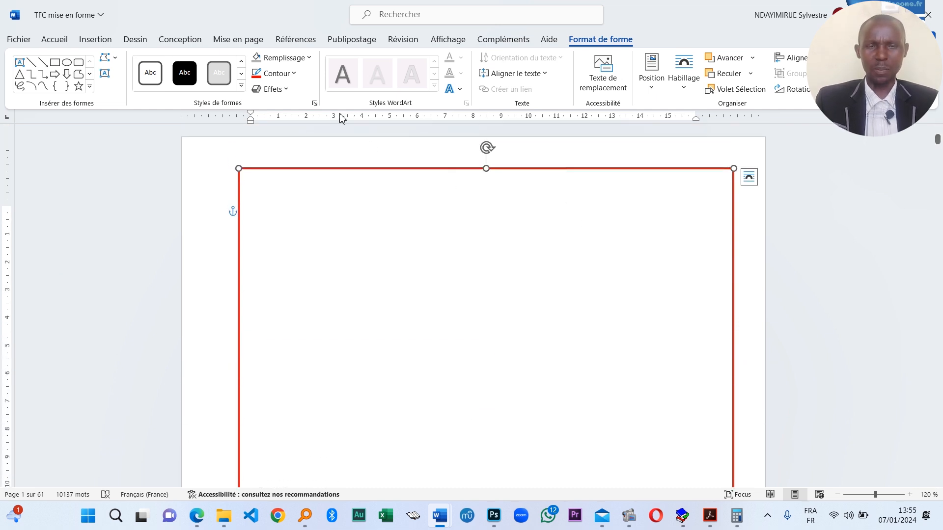
left_click(295, 74)
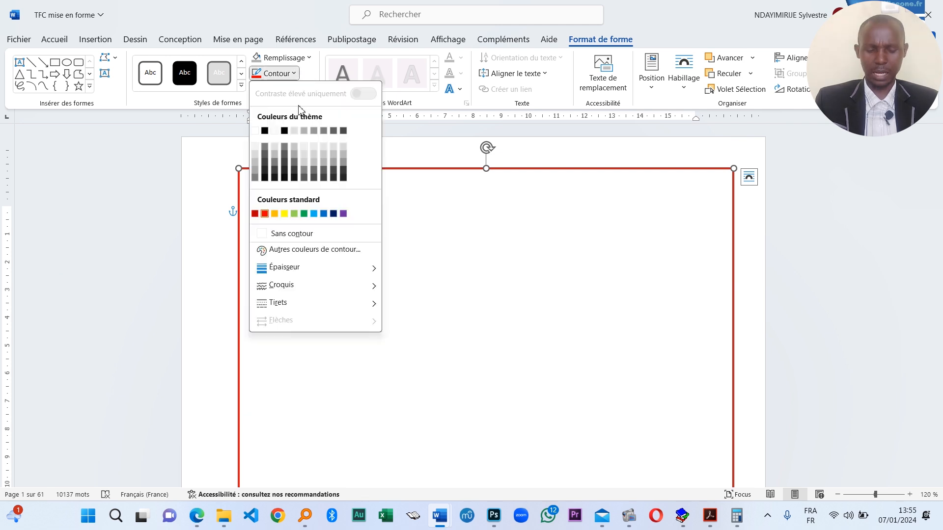
mouse_move(333, 270)
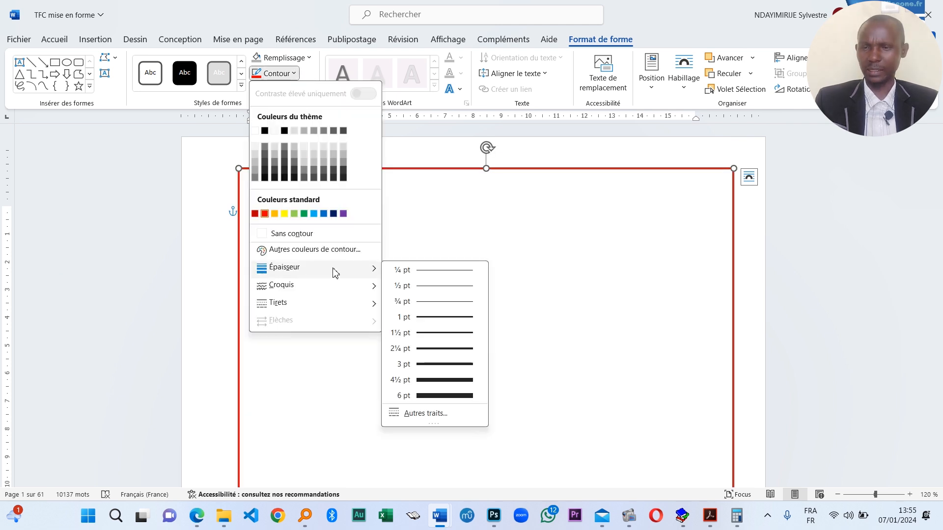
- Set the red border's outline weight to 6 pt
left_click(445, 397)
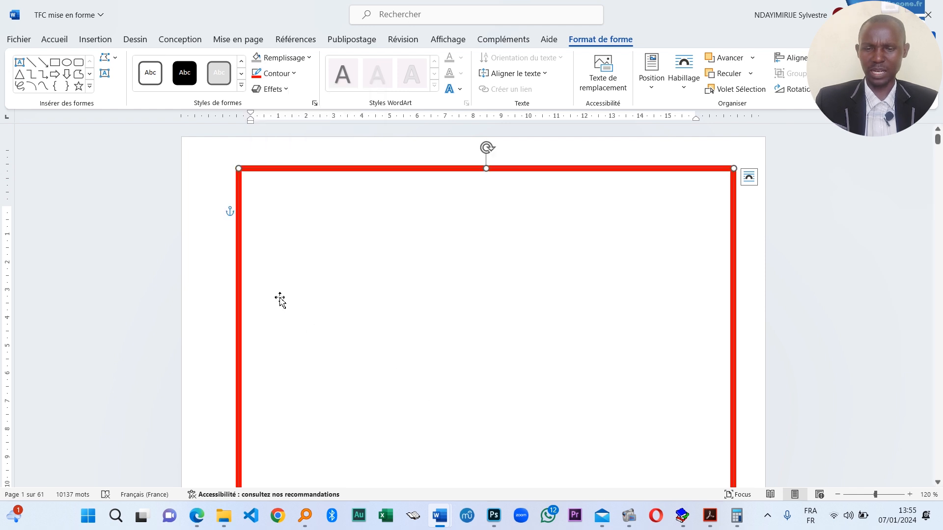
scroll(442, 265, "down", 3)
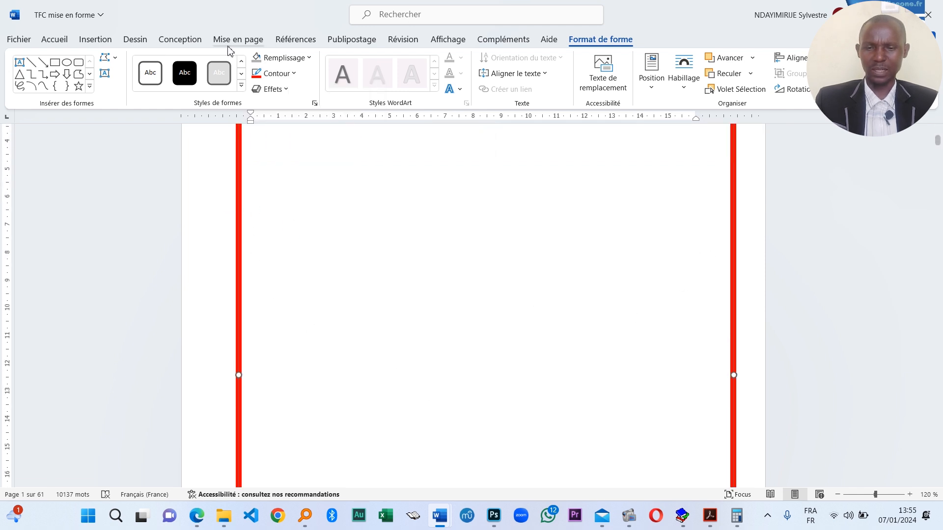
left_click(293, 75)
mouse_move(355, 267)
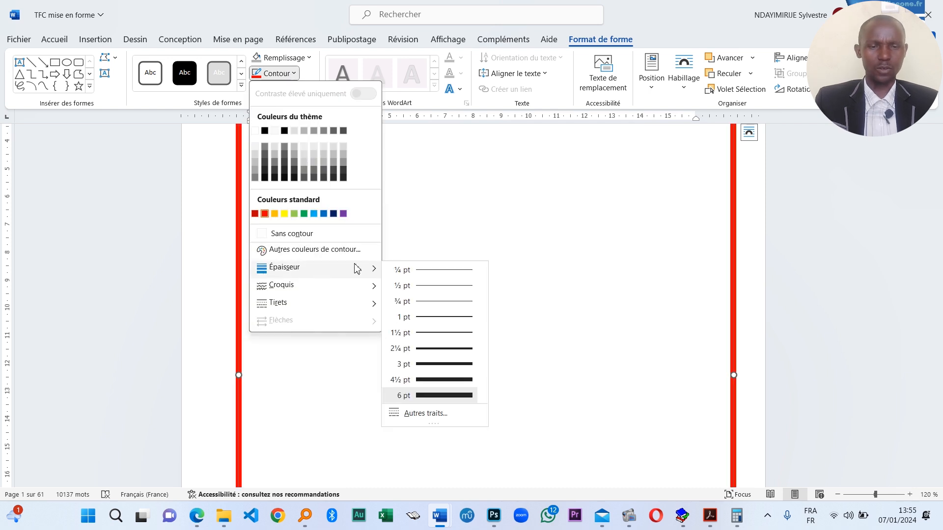
- Try double and triple compound line styles on the red border in Format de la forme
left_click(431, 417)
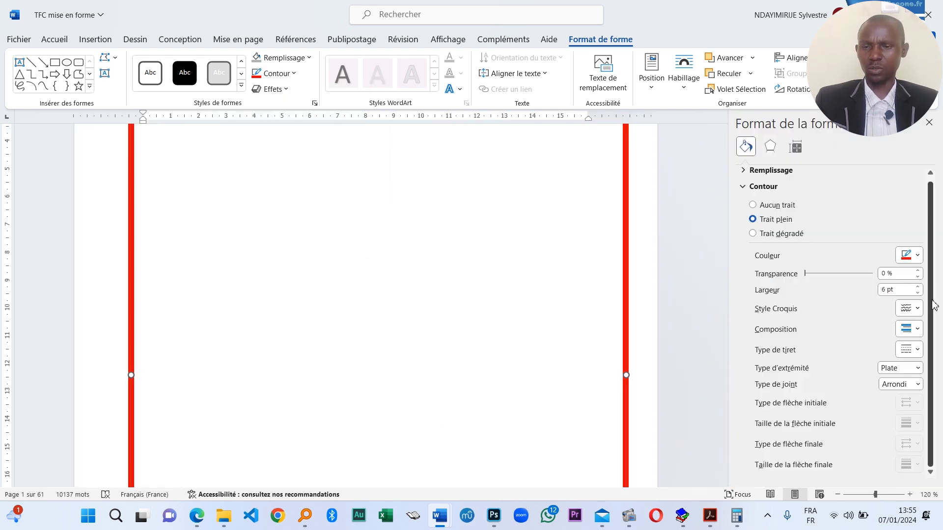
left_click(916, 330)
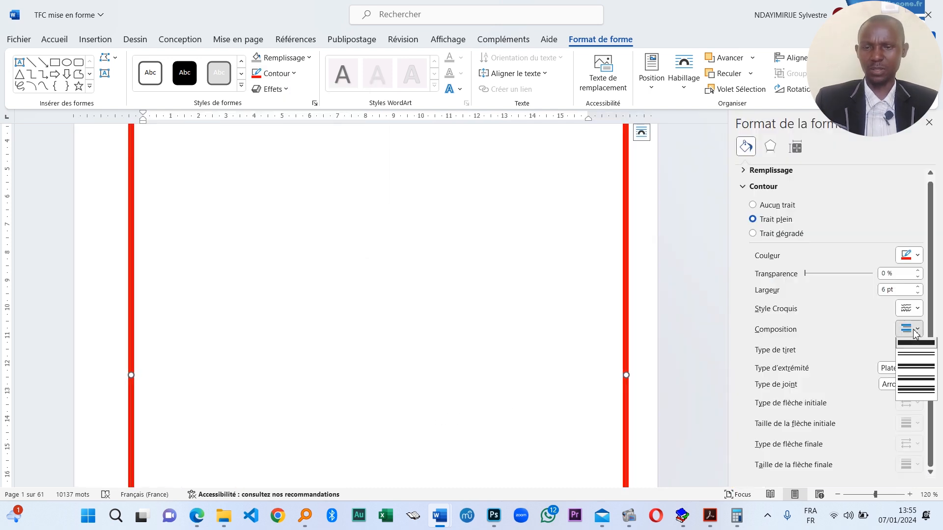
left_click(916, 368)
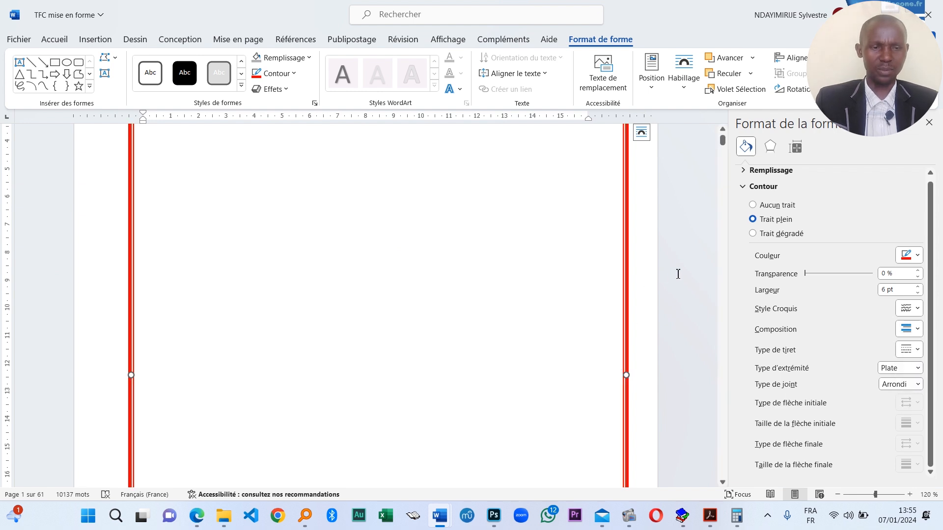
left_click(697, 300)
left_click(626, 336)
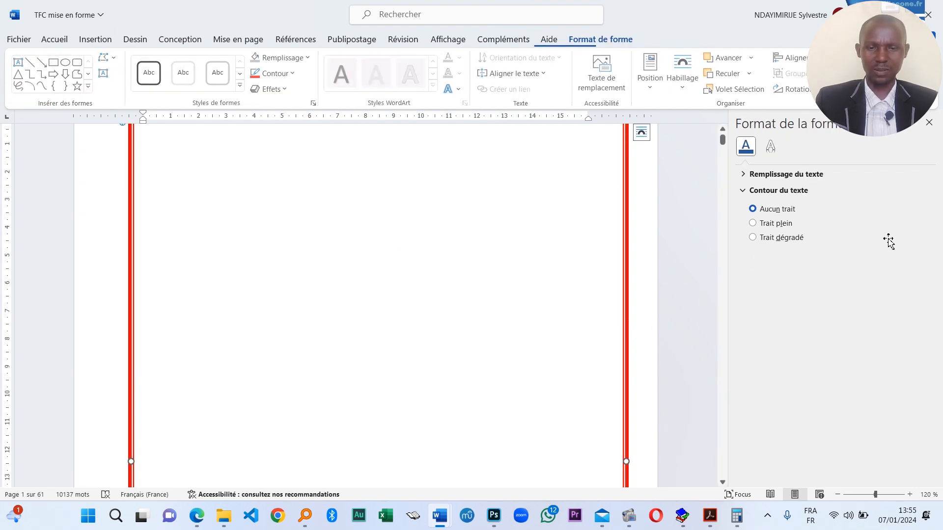
left_click(917, 329)
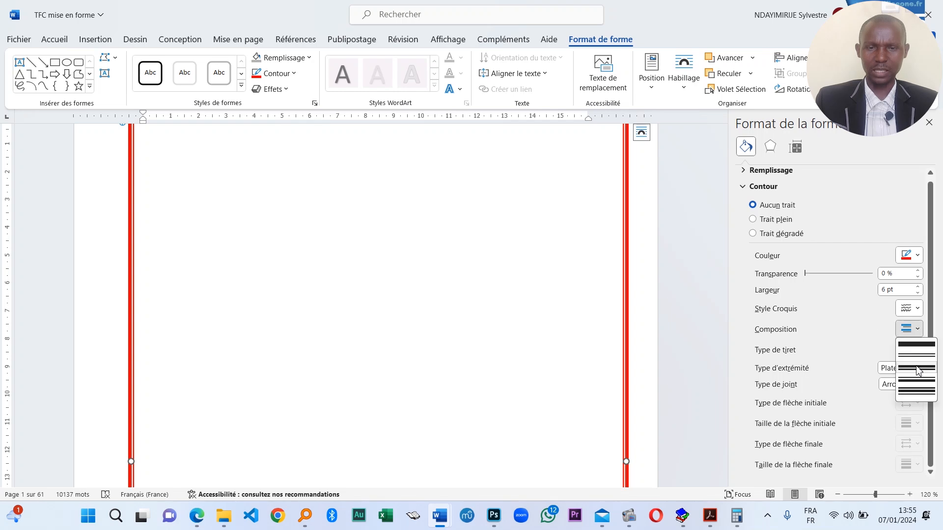
left_click(920, 392)
left_click(672, 340)
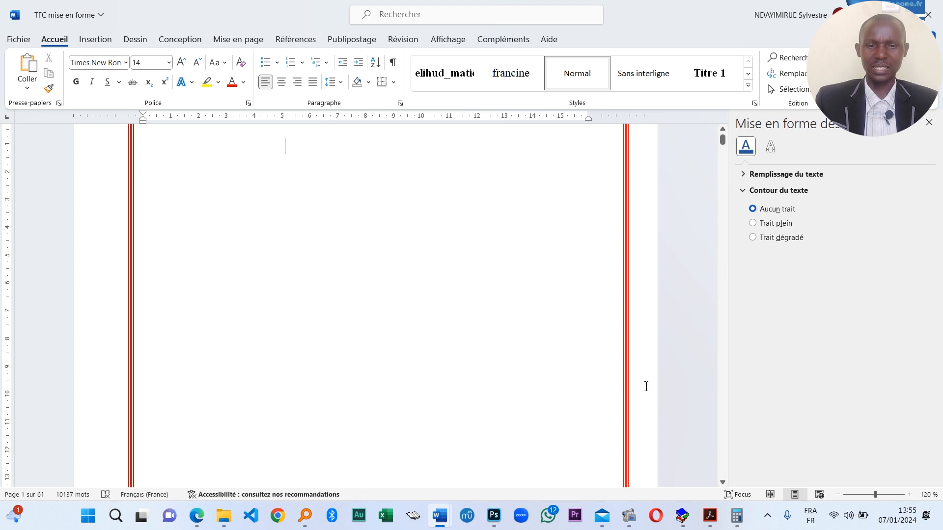
- Settle on the thick-outside, thin-inside double line for the red border
left_click(630, 371)
left_click(911, 329)
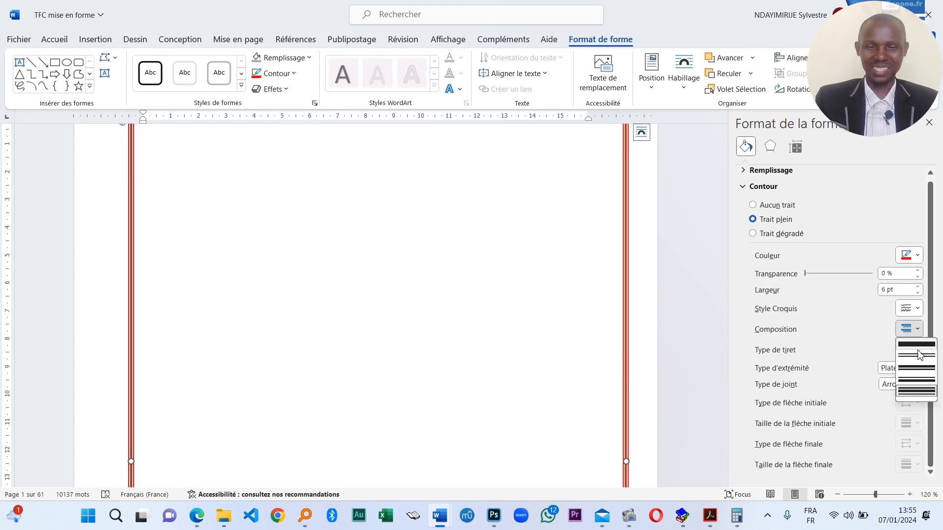
left_click(927, 384)
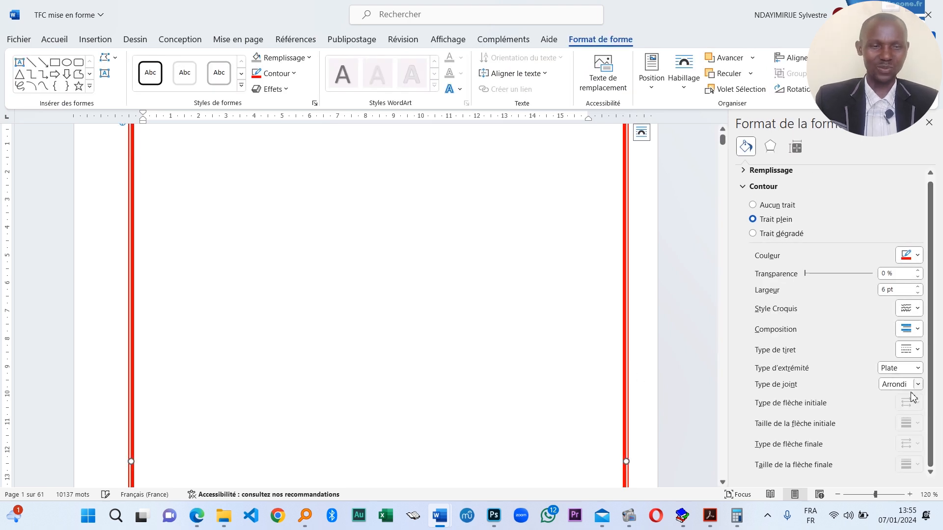
left_click(918, 330)
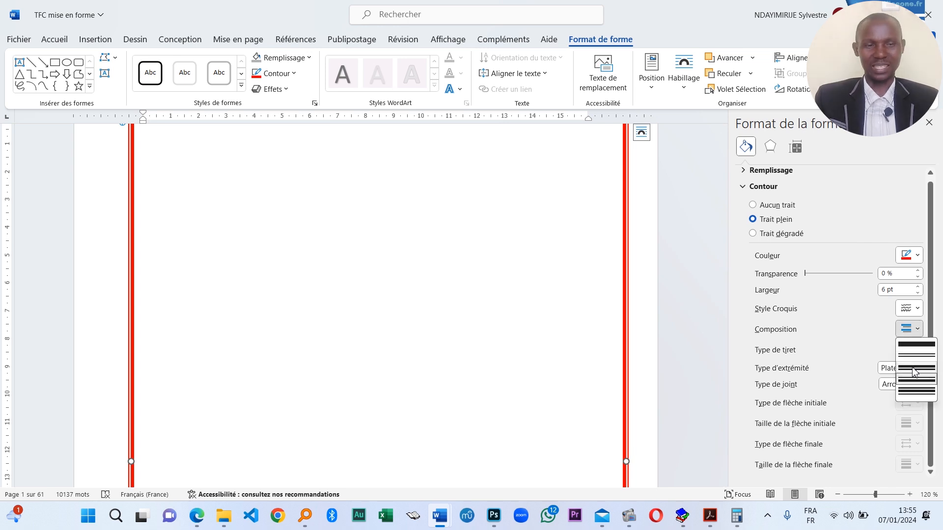
left_click(914, 369)
left_click(658, 330)
- Copy the red border frame and paste a duplicate of it onto the cover page
scroll(433, 281, "up", 2)
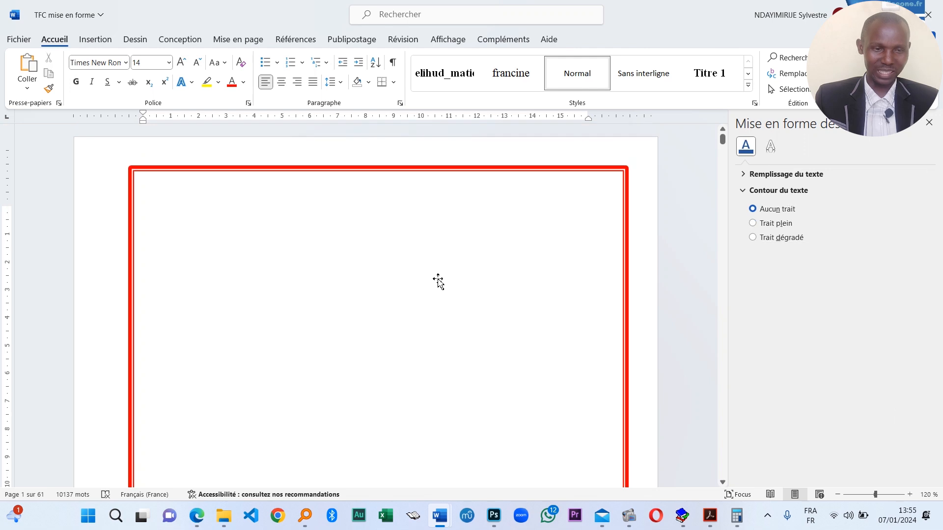
scroll(449, 305, "down", 10)
scroll(324, 330, "down", 1)
scroll(442, 314, "up", 8)
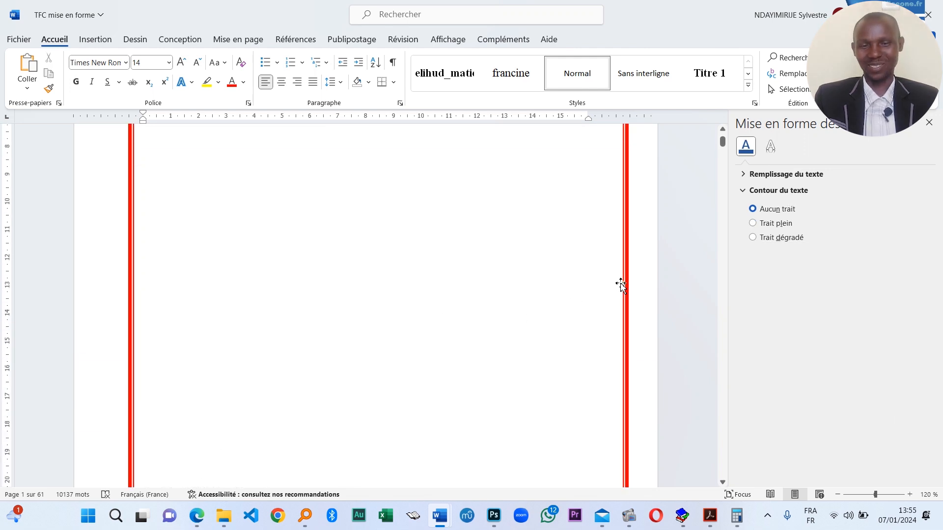
left_click(626, 269)
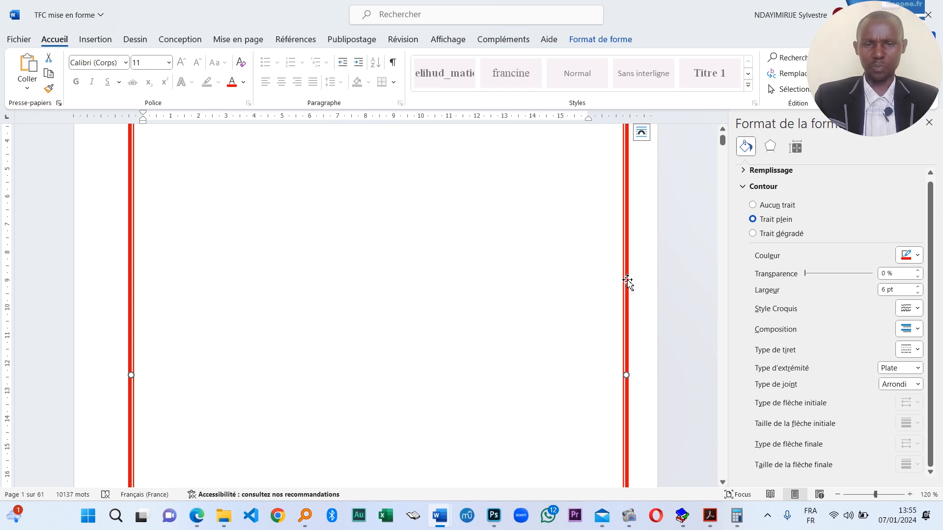
right_click(628, 280)
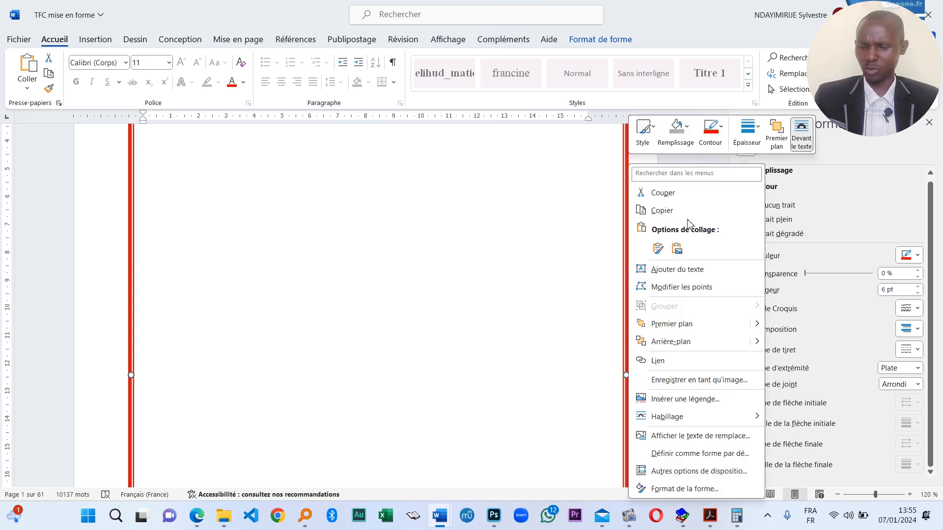
left_click(661, 212)
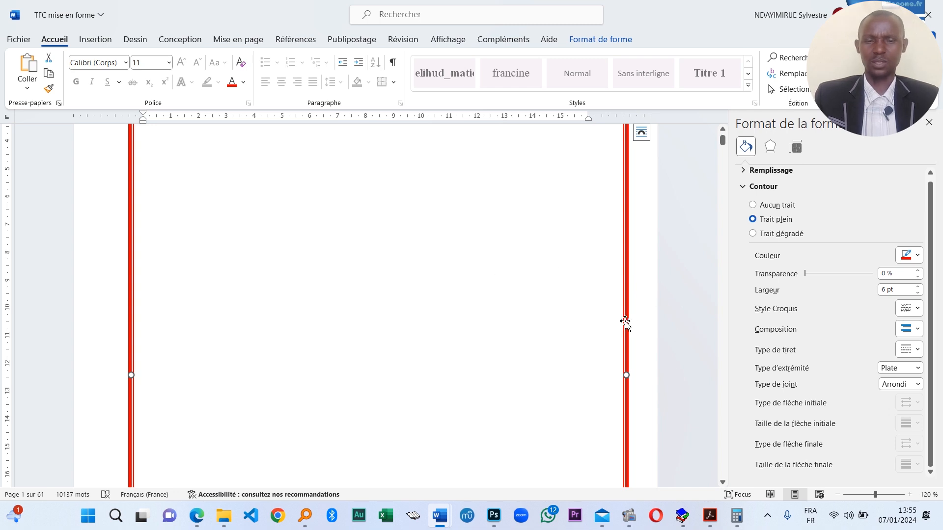
key("ctrl+v")
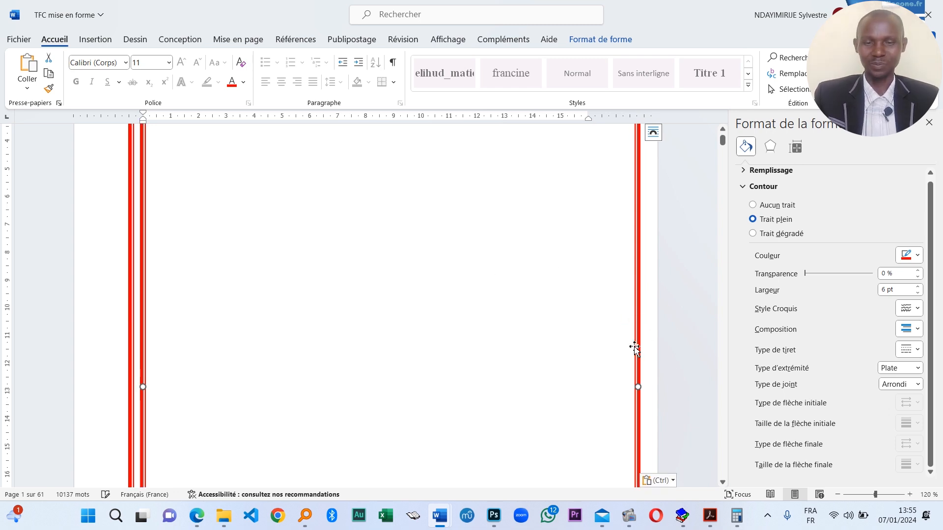
left_click(917, 329)
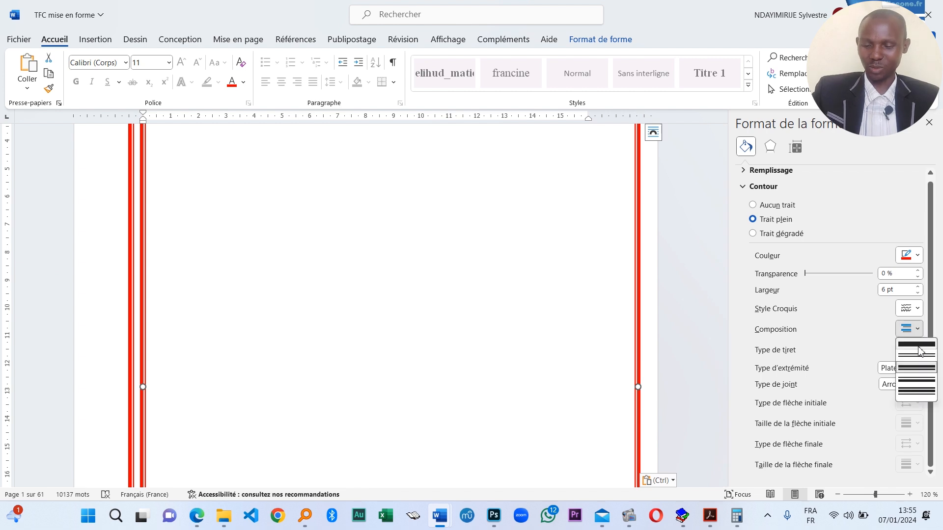
left_click(638, 359)
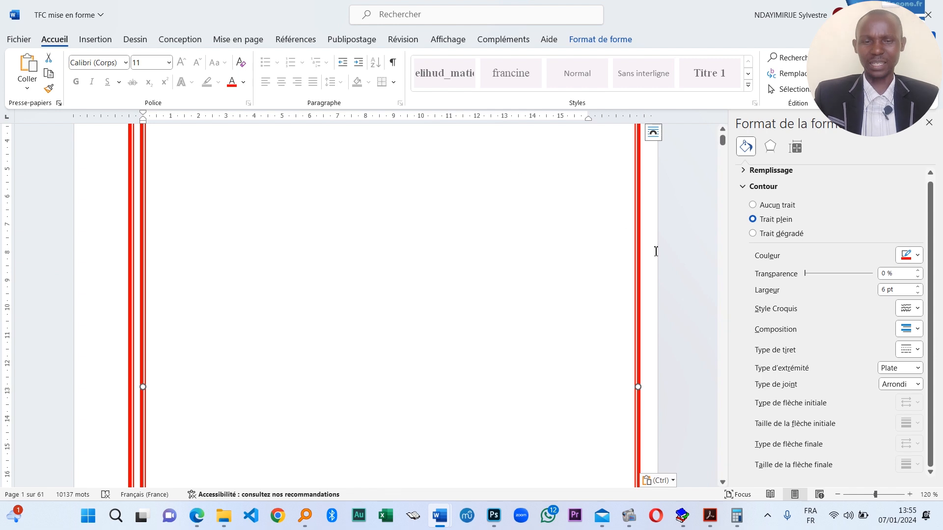
double_click(638, 283)
- Give the copied frame a 1½ pt green (Vert) outline
left_click(294, 73)
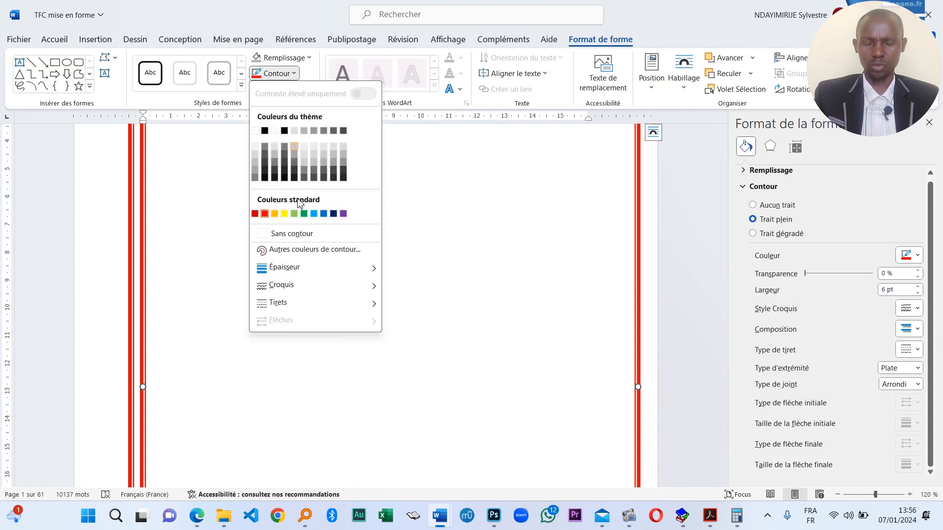
mouse_move(347, 269)
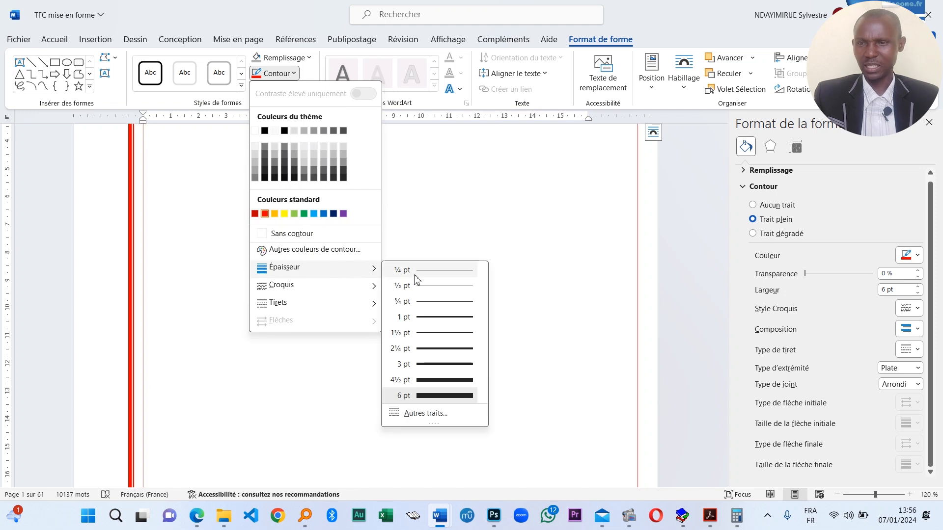
left_click(442, 339)
left_click(294, 73)
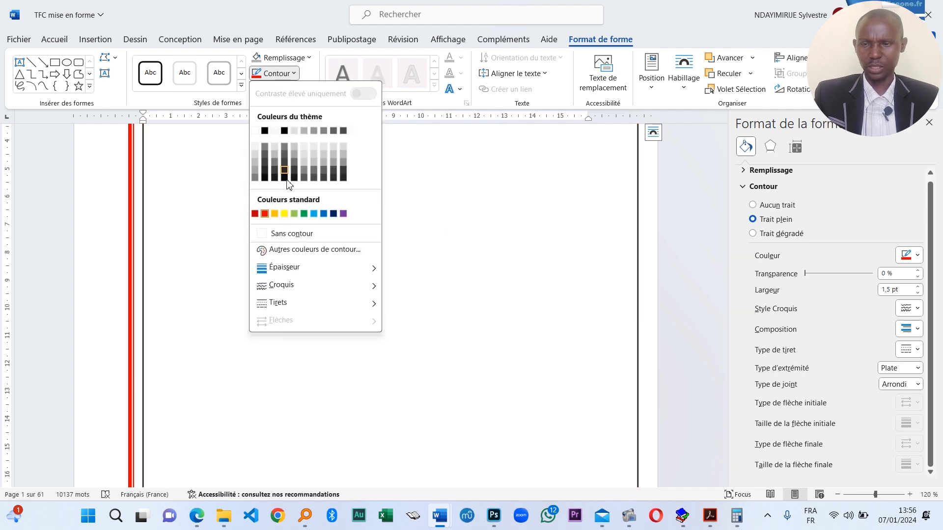
left_click(305, 214)
- Move and resize the green frame so its edges sit just inside the red border
left_click_drag(144, 356, 136, 345)
scroll(450, 303, "up", 6)
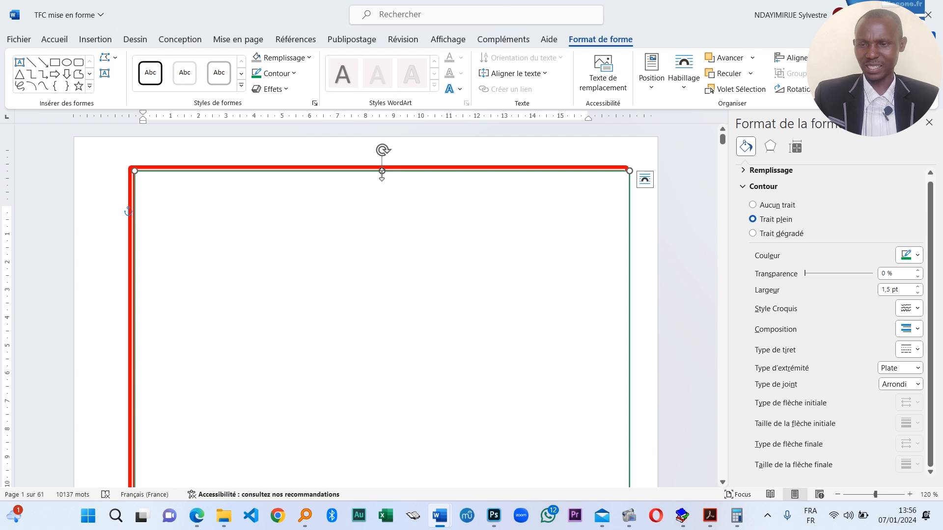
left_click_drag(384, 176, 383, 173)
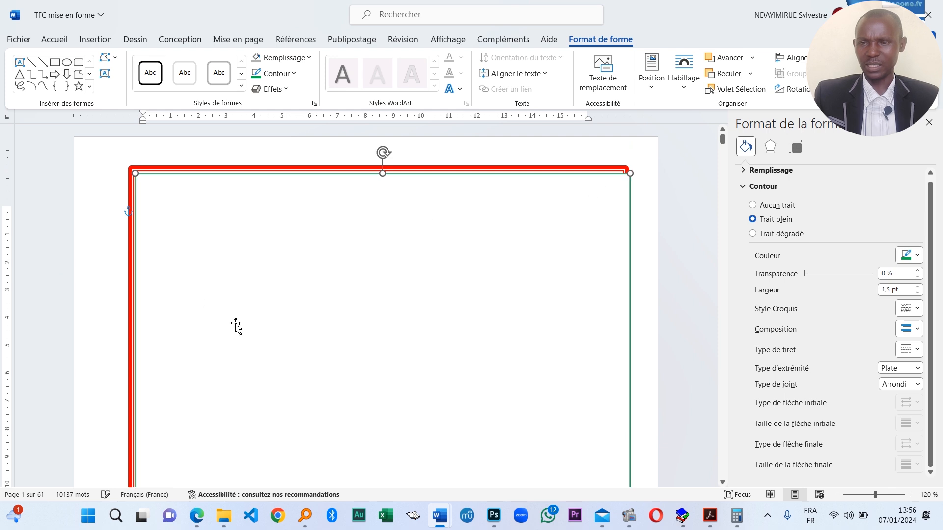
scroll(378, 278, "down", 10)
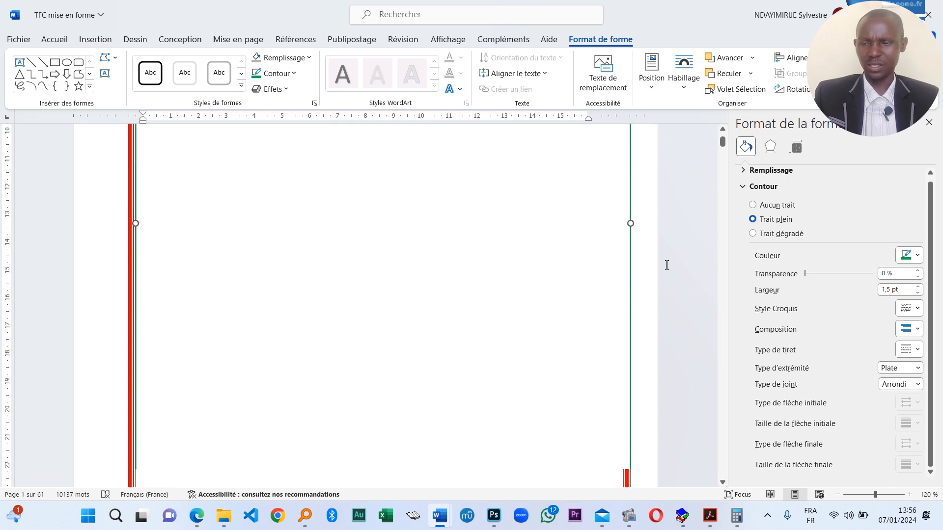
scroll(631, 280, "up", 5)
left_click_drag(630, 342, 623, 349)
scroll(508, 364, "down", 5)
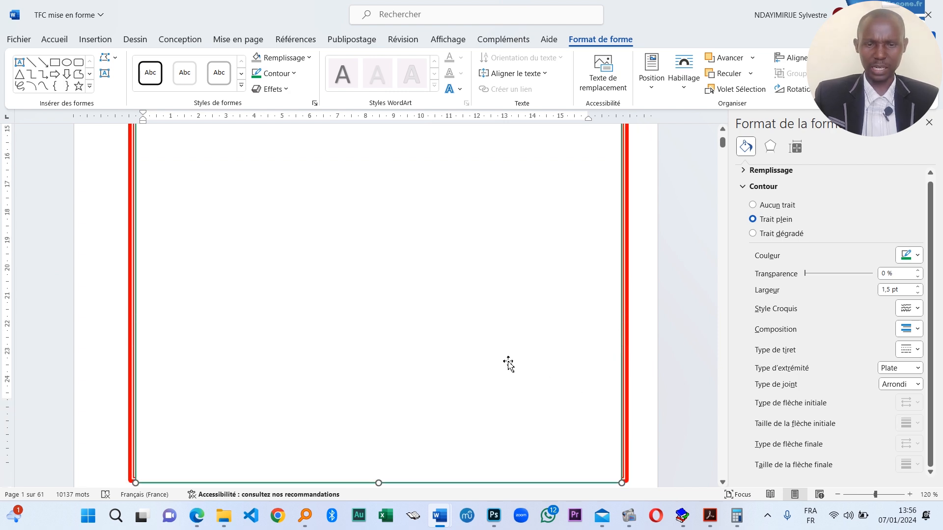
scroll(508, 364, "down", 2)
left_click_drag(379, 409, 377, 401)
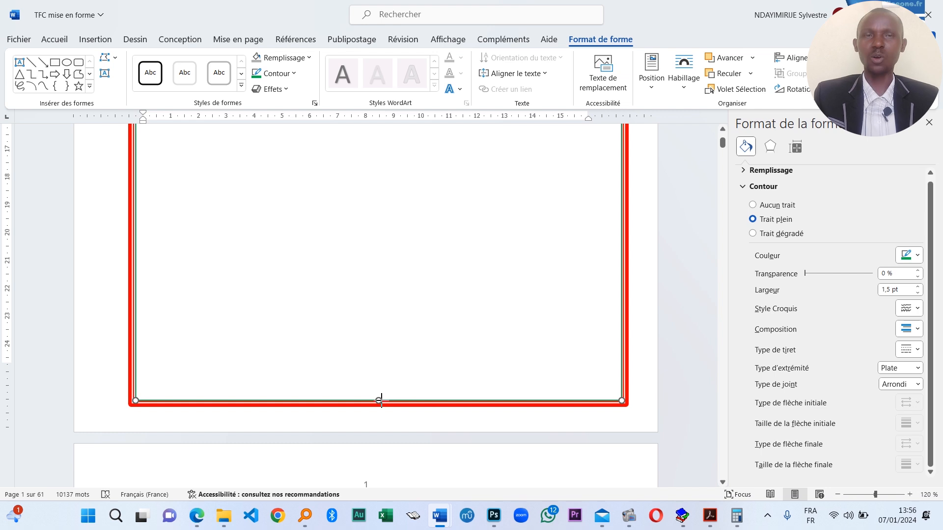
left_click_drag(381, 401, 382, 404)
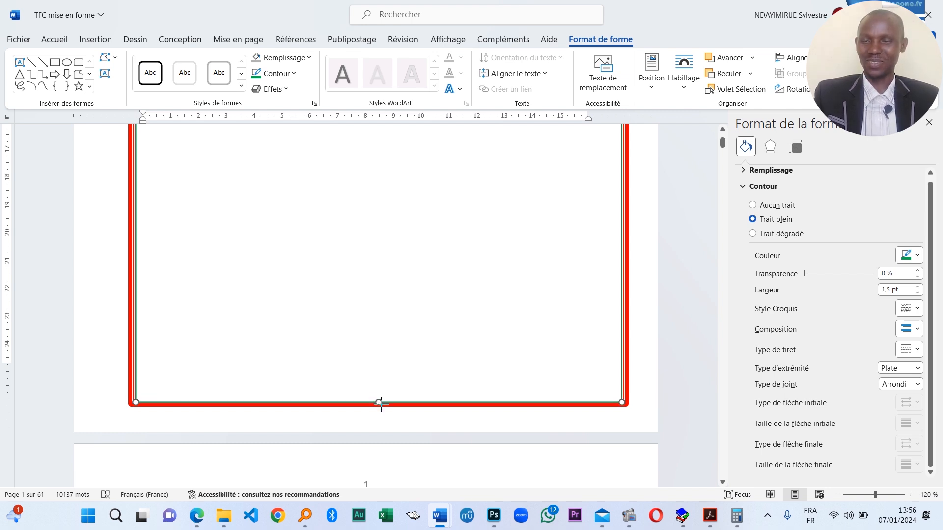
- Nudge the green frame's bottom edge up slightly, then deselect and zoom to check both borders
scroll(560, 396, "up", 12)
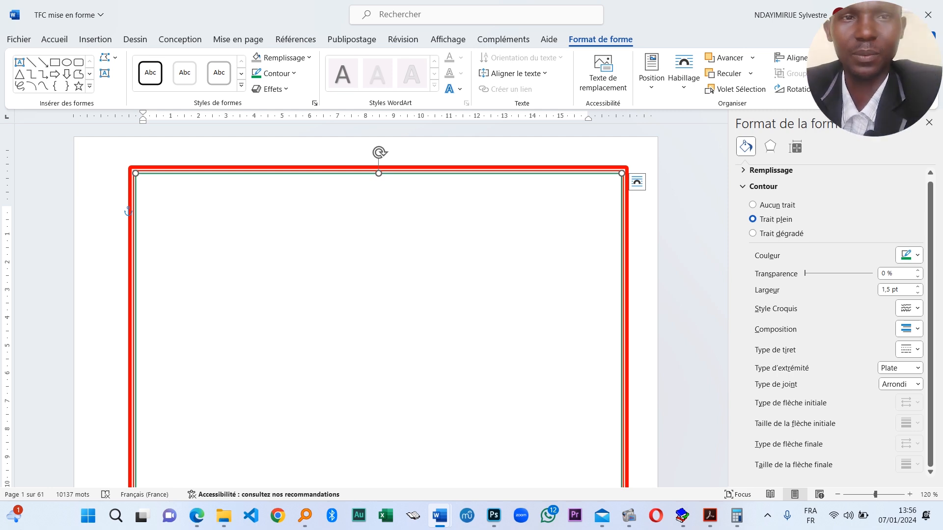
scroll(457, 326, "down", 10)
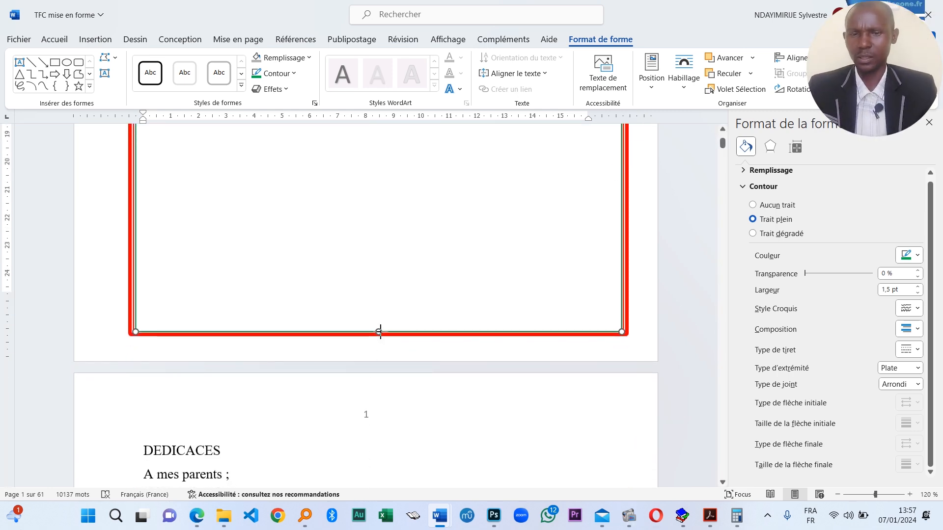
left_click_drag(378, 332, 381, 329)
scroll(597, 428, "up", 10)
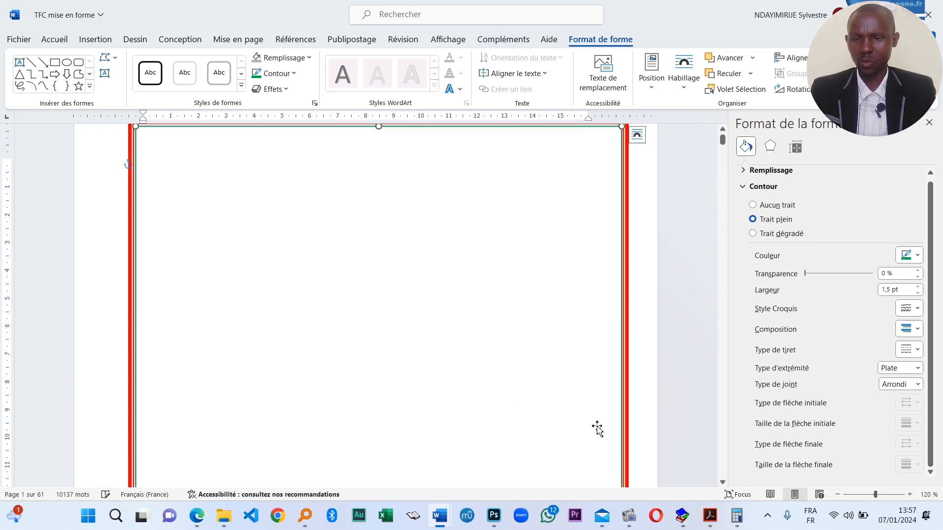
left_click(683, 358)
scroll(683, 358, "up", 1)
scroll(642, 373, "down", 4)
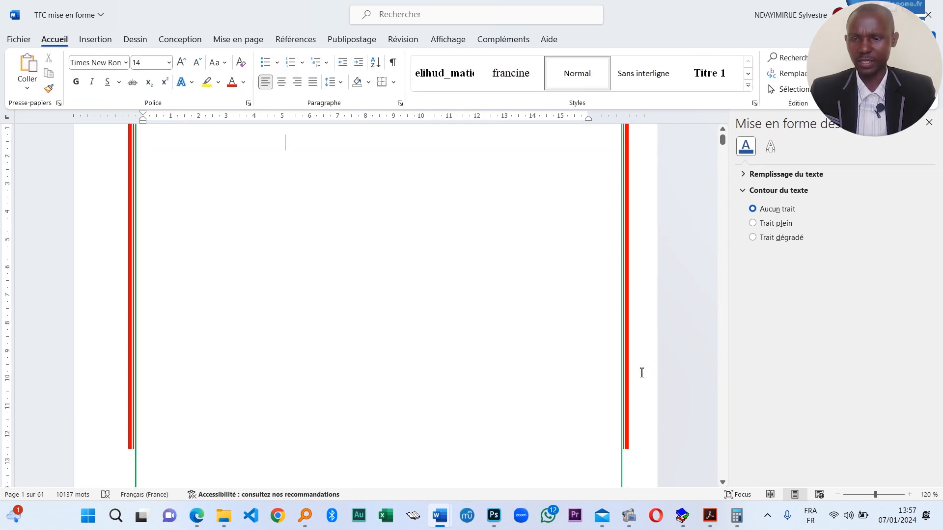
scroll(597, 387, "down", 5)
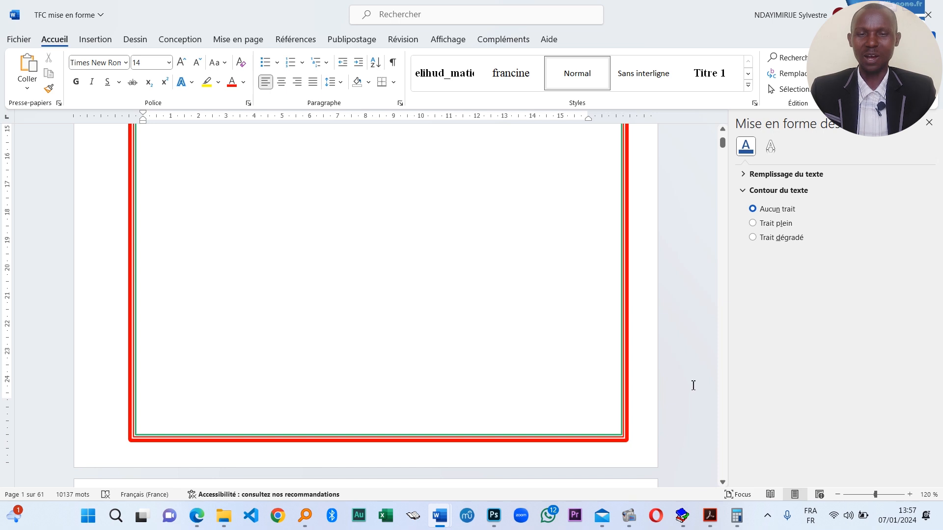
scroll(690, 384, "down", 3, "ctrl")
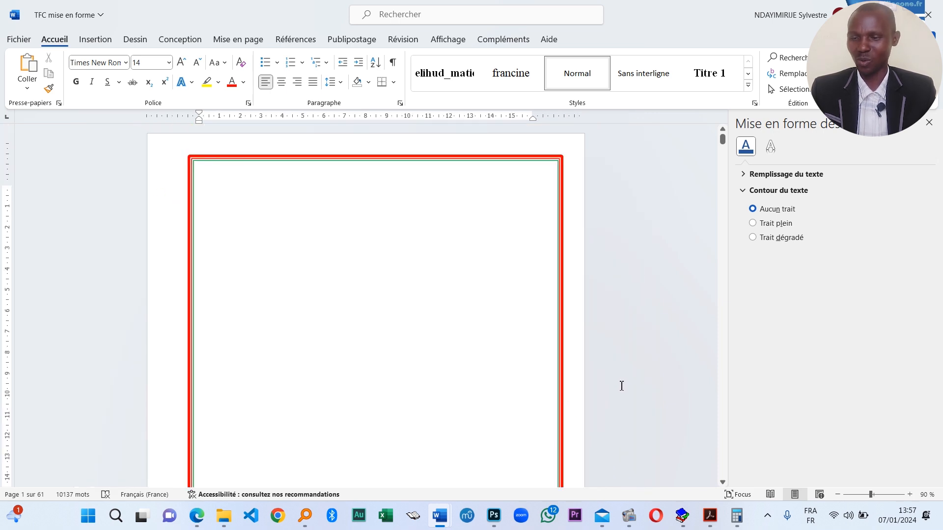
scroll(576, 381, "down", 1)
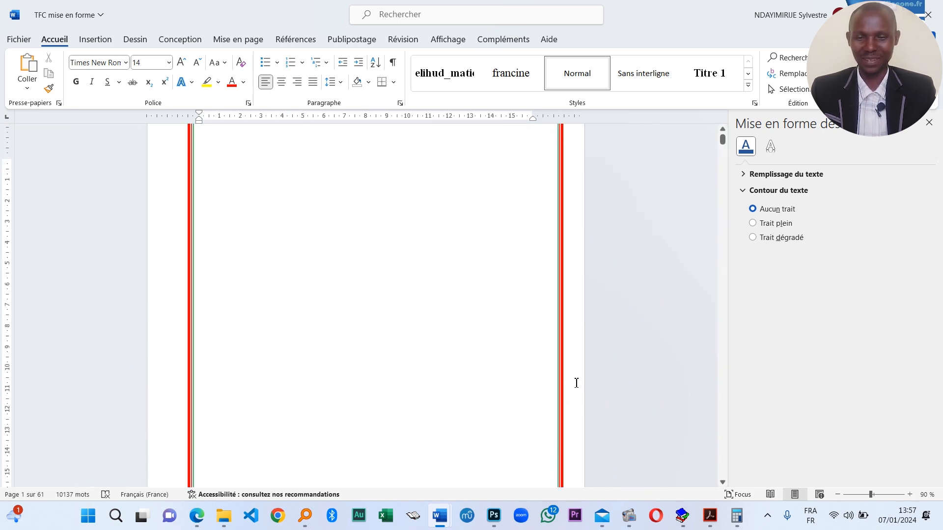
scroll(575, 386, "up", 2, "ctrl")
scroll(429, 349, "up", 2)
scroll(430, 349, "down", 3)
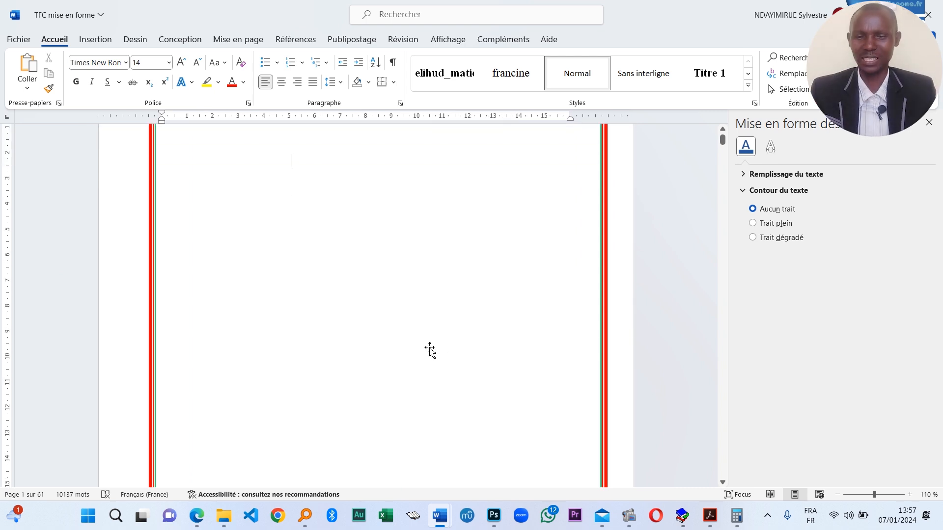
scroll(430, 349, "up", 3)
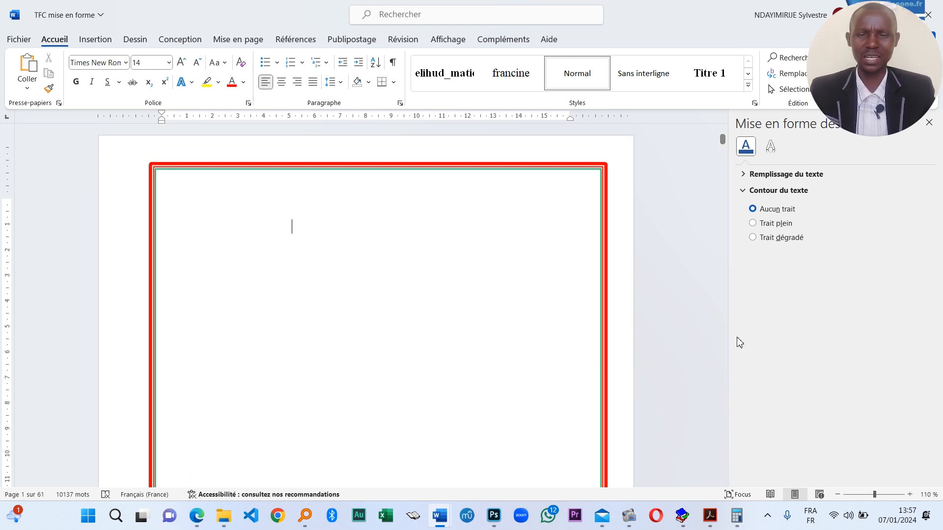
- Draw a small rectangle across the top edge of the page border
left_click(96, 40)
left_click(182, 79)
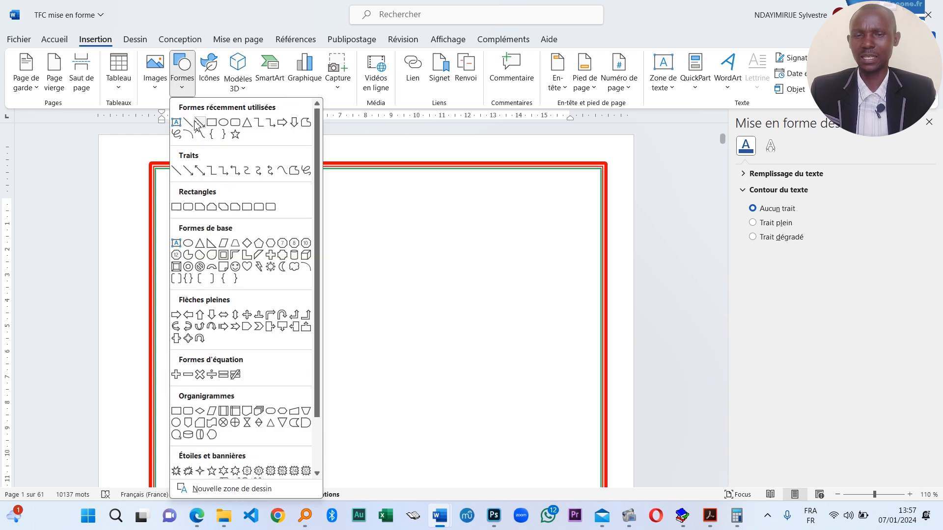
left_click(216, 127)
mouse_move(269, 148)
left_mouse_down()
mouse_move(301, 177)
mouse_move(493, 180)
left_mouse_up()
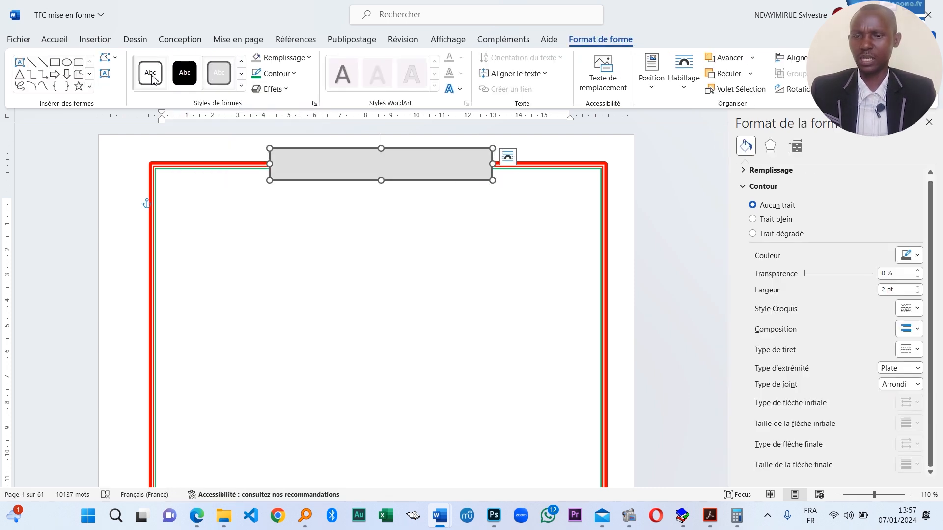
- Give the title box a white fill and Sans contour, then narrow and centre it
left_click(153, 81)
left_click(275, 74)
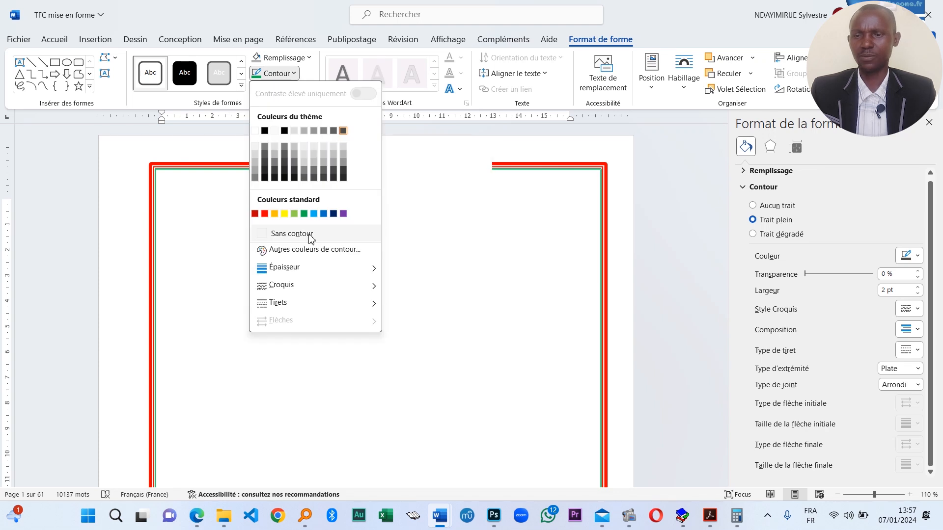
left_click(327, 236)
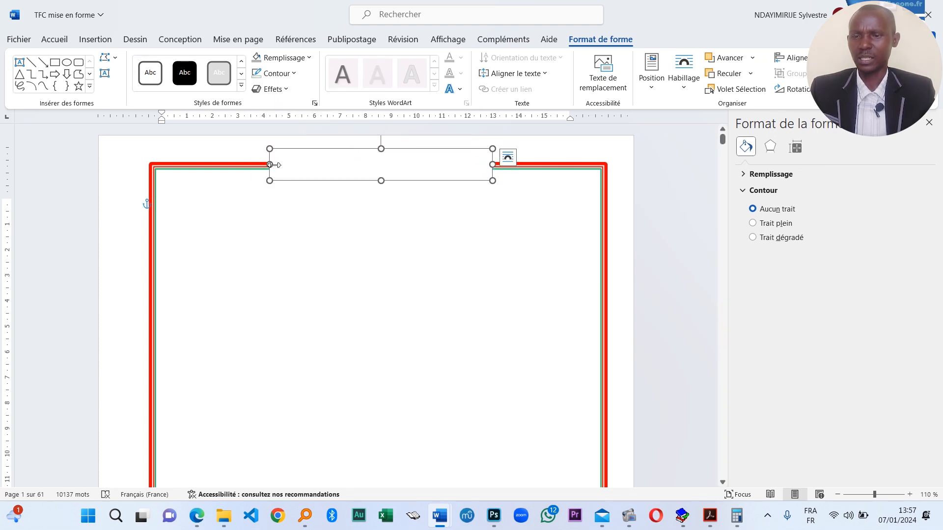
left_click_drag(271, 164, 290, 165)
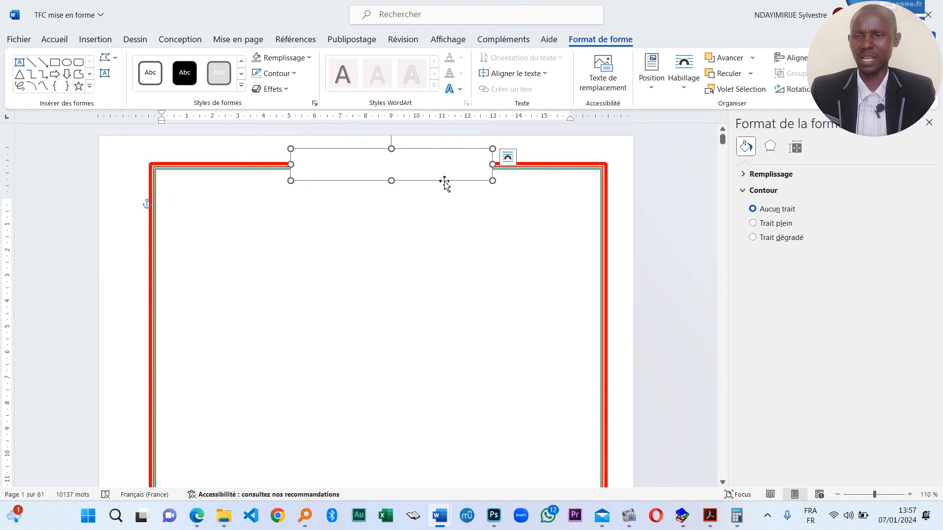
left_click_drag(444, 184, 434, 182)
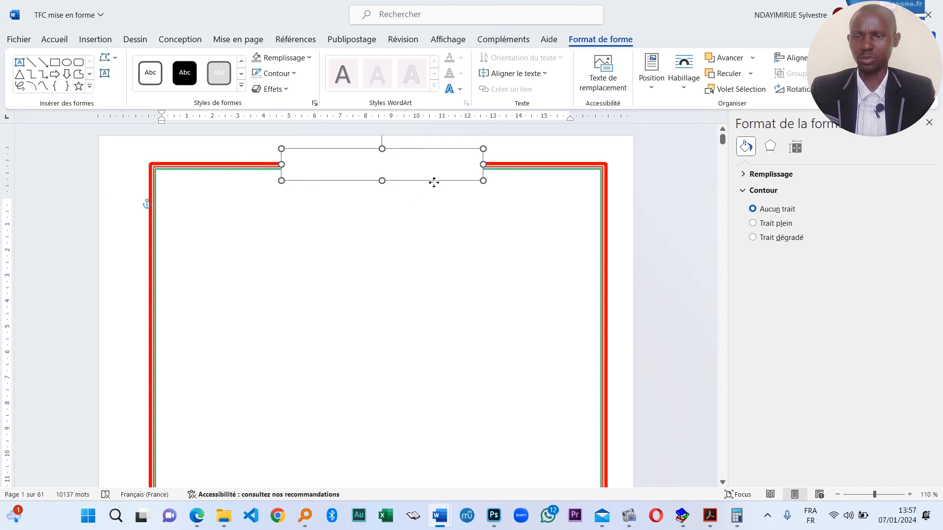
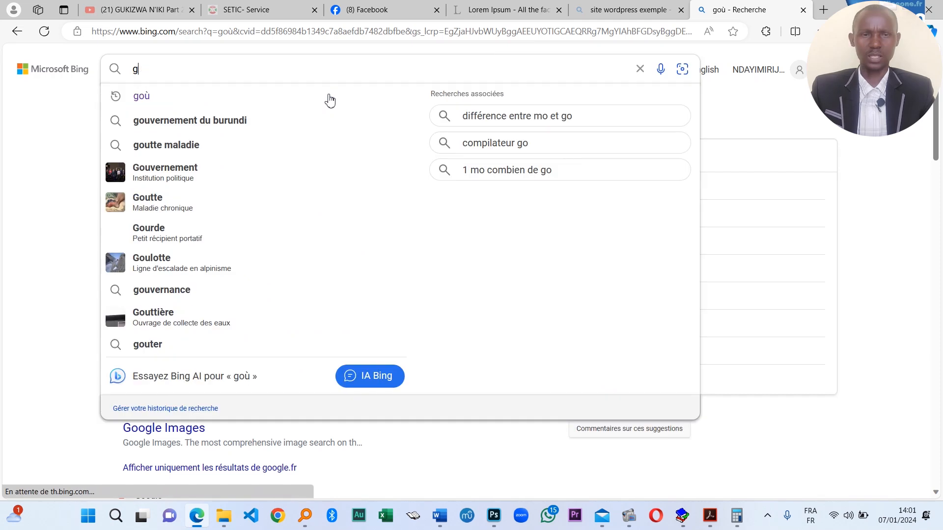
- Search Bing for 'université lumière de bujumbura' without 'facultés' and show the Images results
type("Université ")
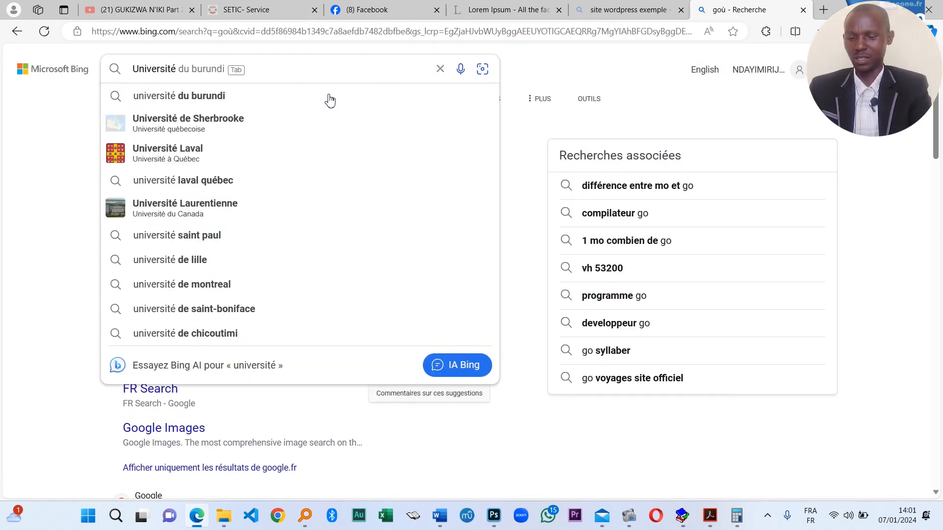
type("lumiere d")
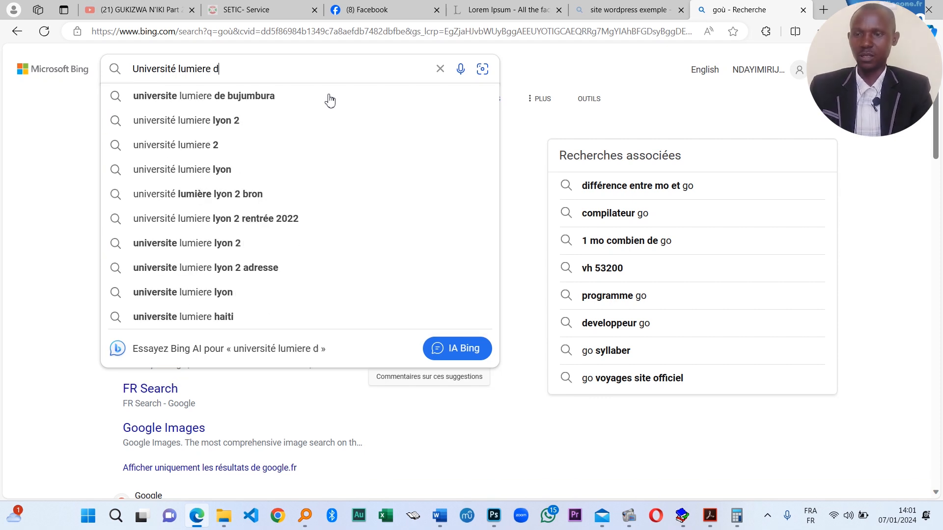
left_click(268, 116)
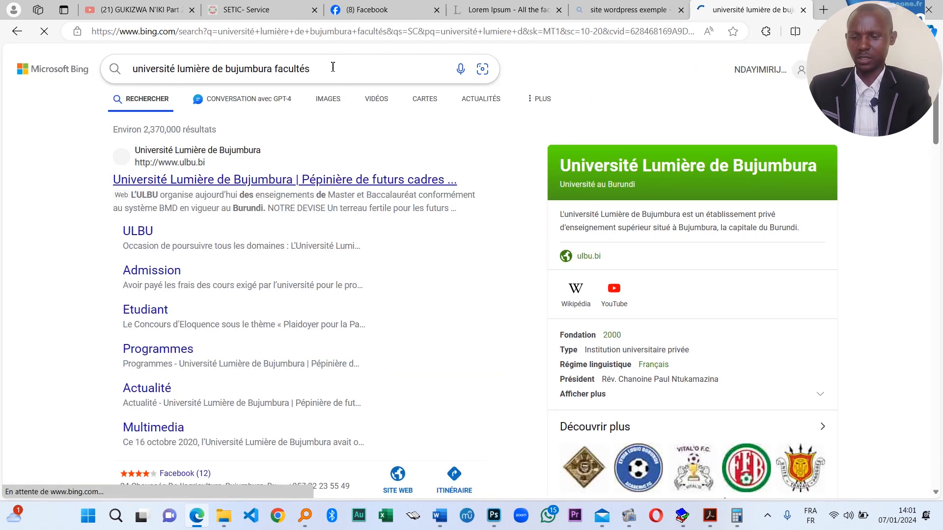
left_click_drag(333, 68, 281, 69)
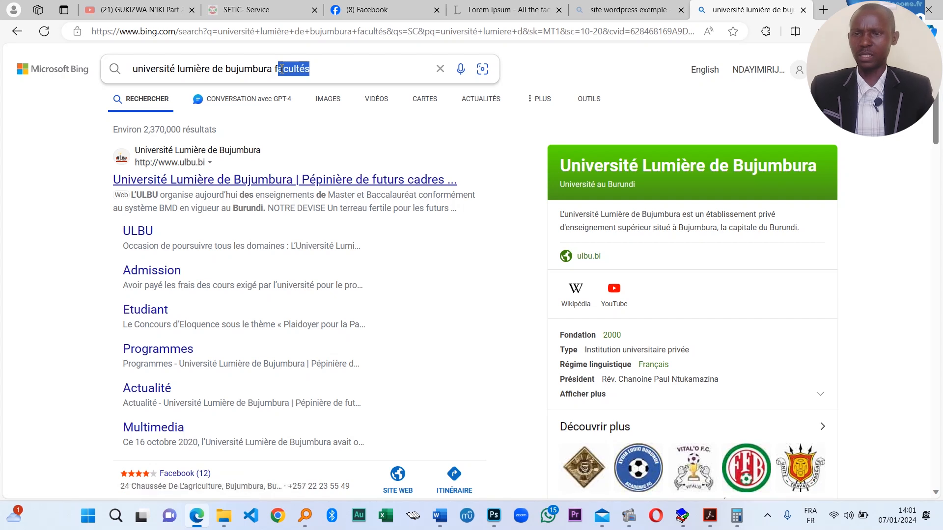
key("BackSpace")
key("BackSpace")
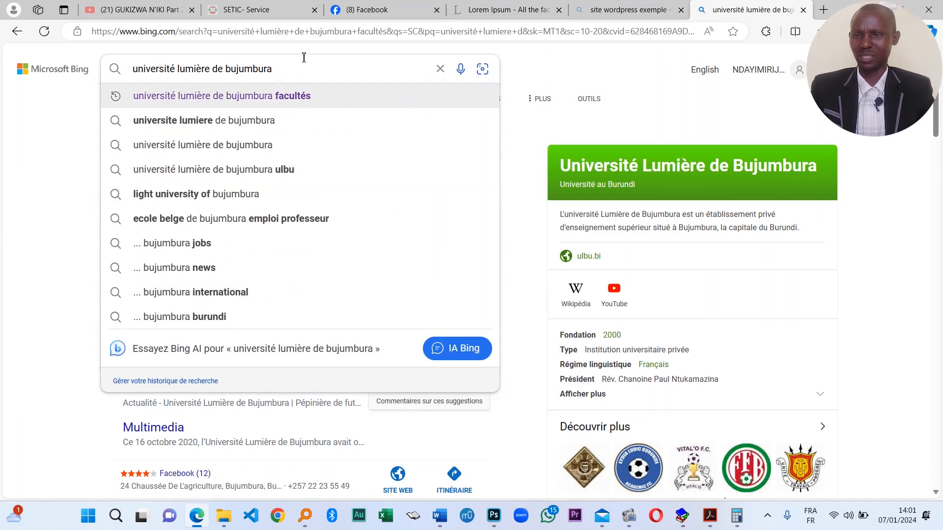
key("Return")
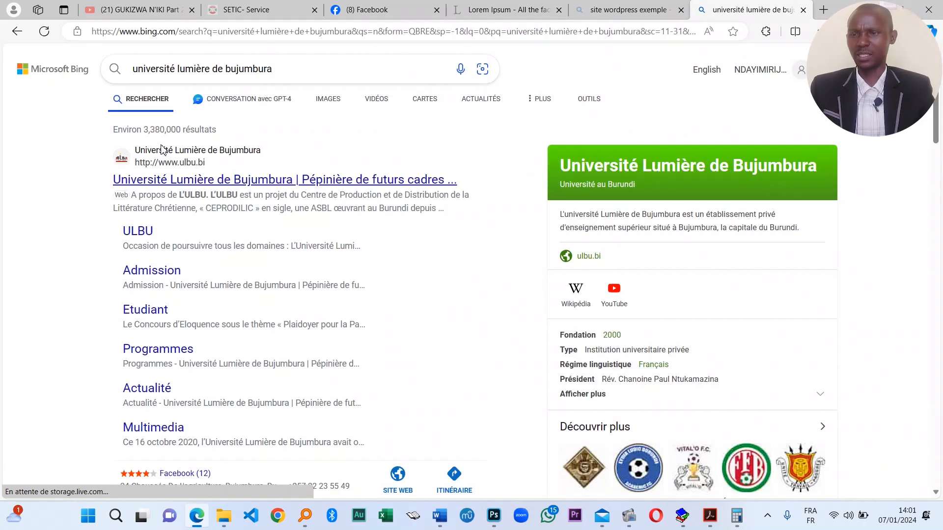
left_click(331, 98)
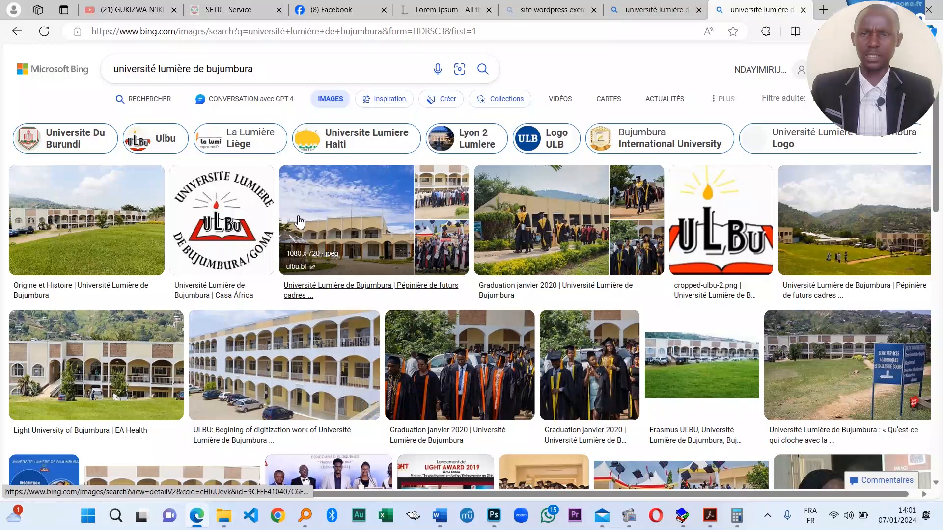
- Compare the ULBU logo thumbnails, including the Cufore2, square and wide ControlSys versions
left_click(721, 219)
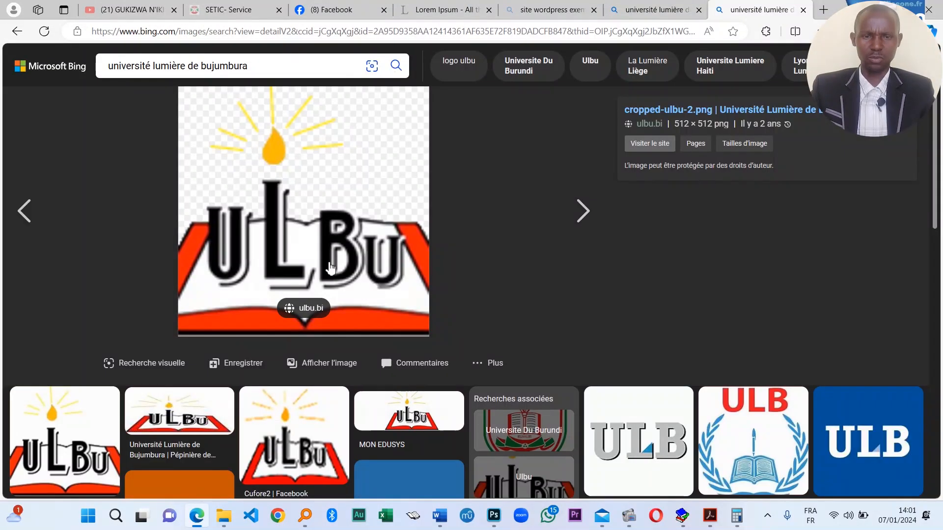
left_click(331, 270)
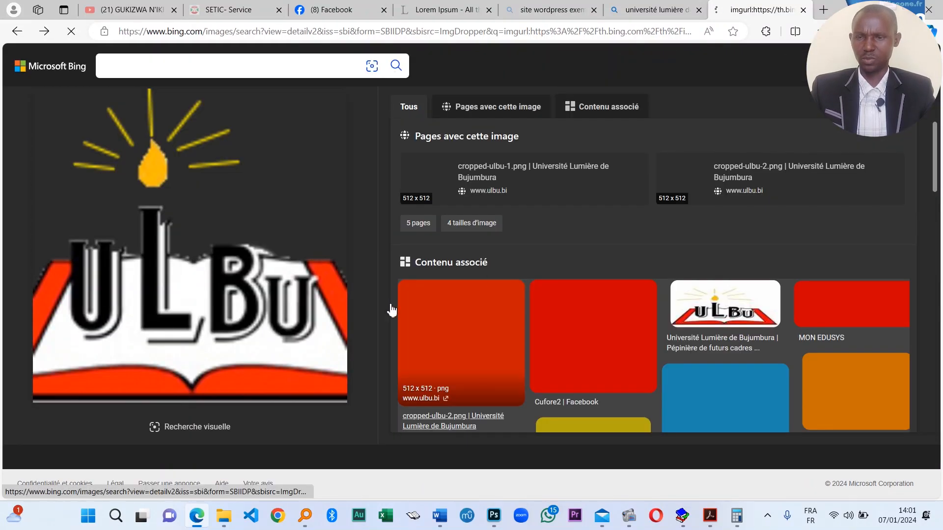
key("alt+Left")
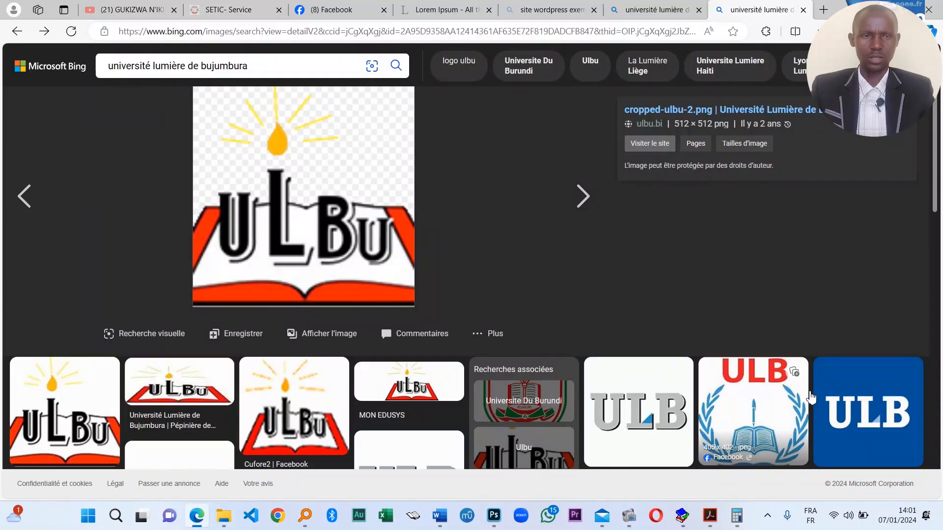
left_click(278, 420)
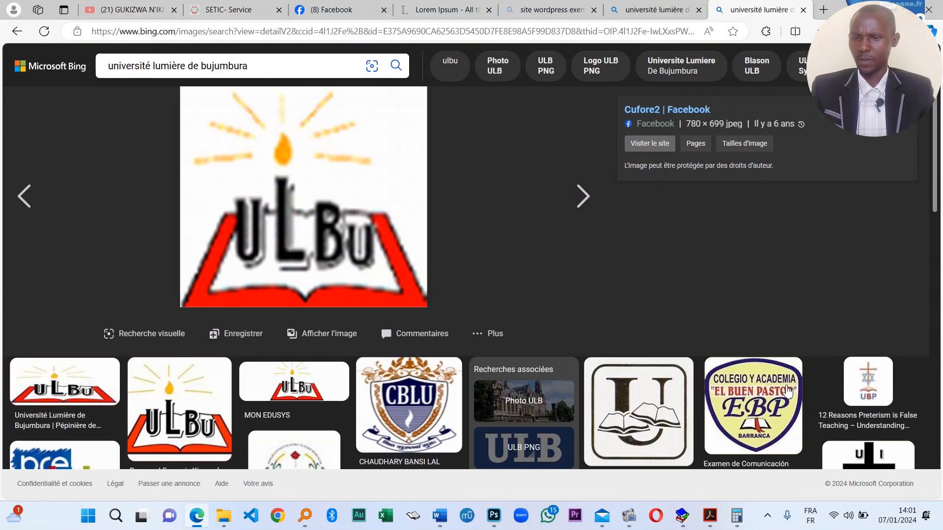
left_click(206, 414)
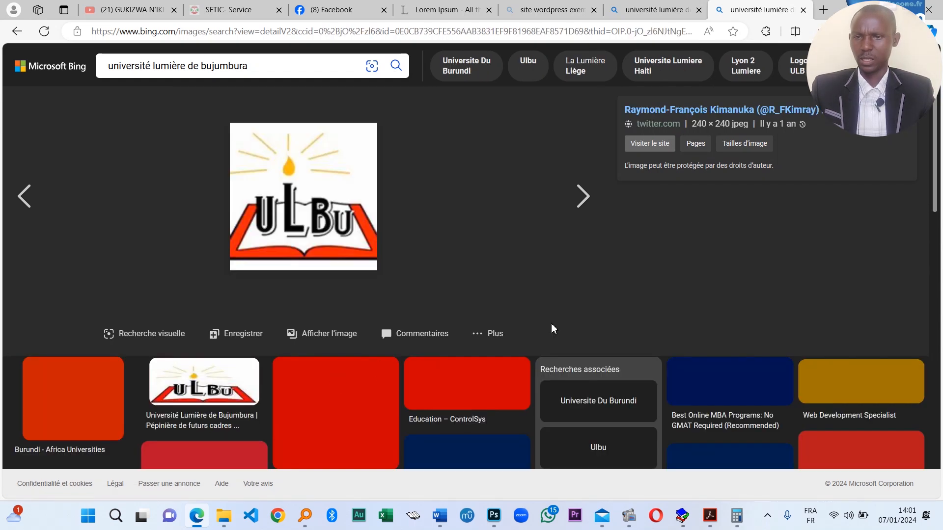
left_click(500, 393)
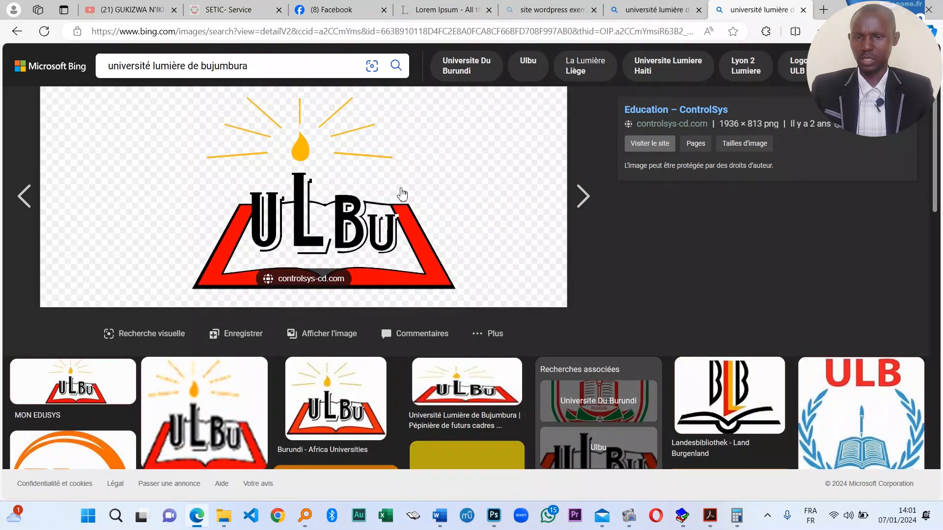
- Copy the wide ControlSys ULBU logo image with Copier l'image
left_click_drag(402, 194, 339, 236)
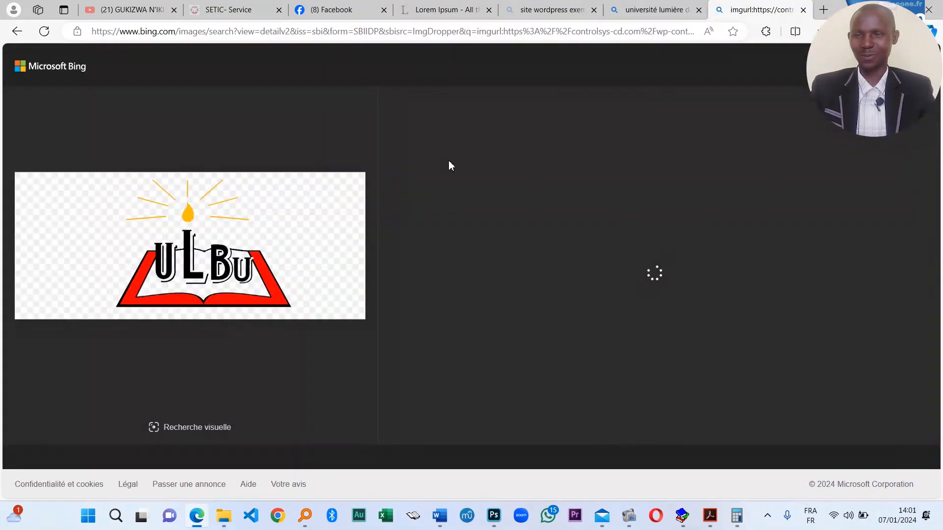
right_click(245, 229)
left_click(305, 280)
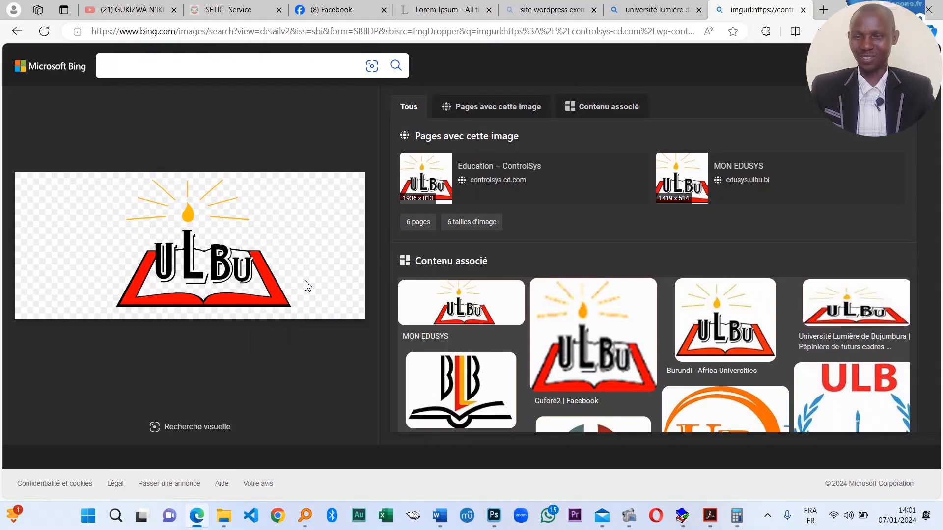
- Back in the TFC document, shrink the pasted ULBU logo by its corner handle
mouse_move(439, 515)
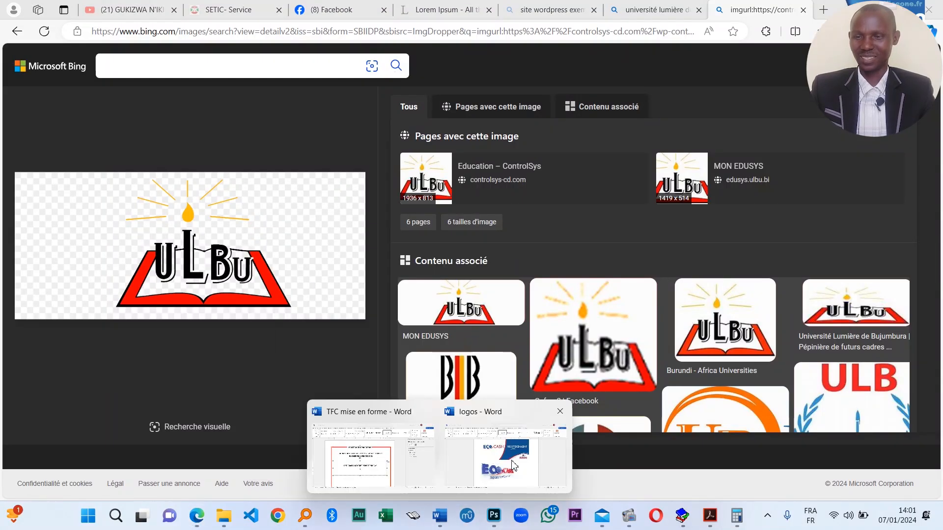
left_click(366, 470)
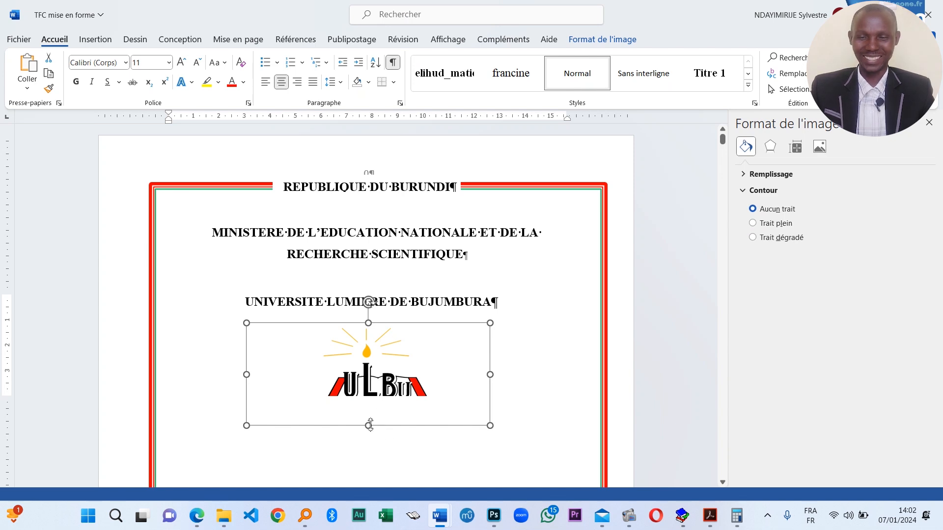
left_click_drag(489, 425, 427, 370)
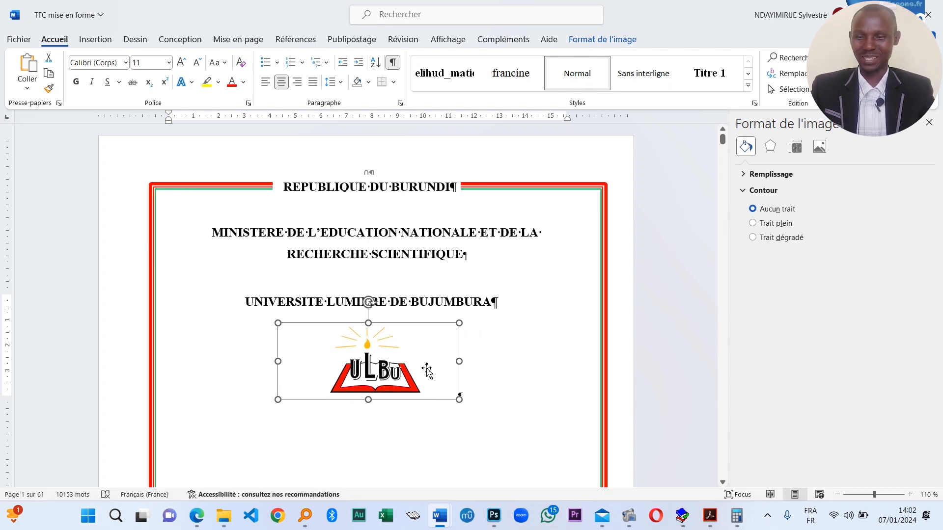
- Set the space after the university title to 0 pt
left_click(390, 316)
left_click_drag(410, 302, 245, 304)
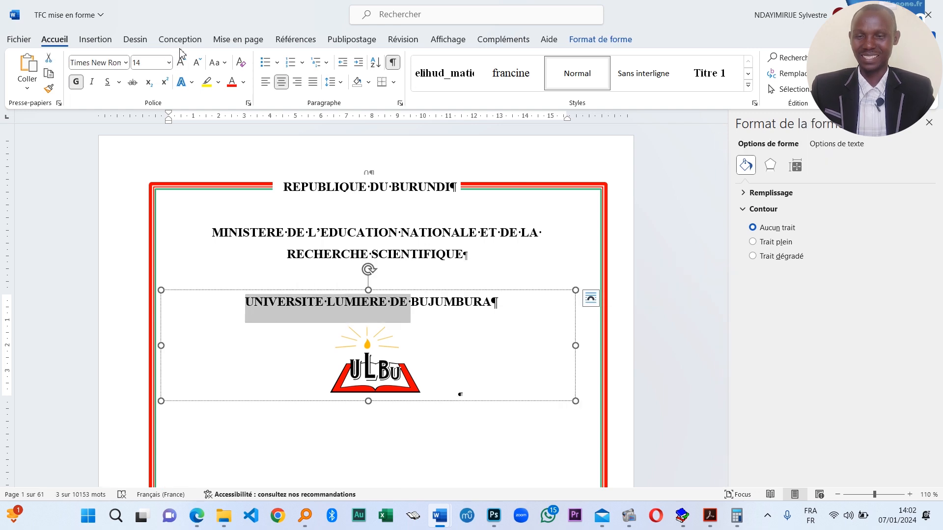
left_click(240, 41)
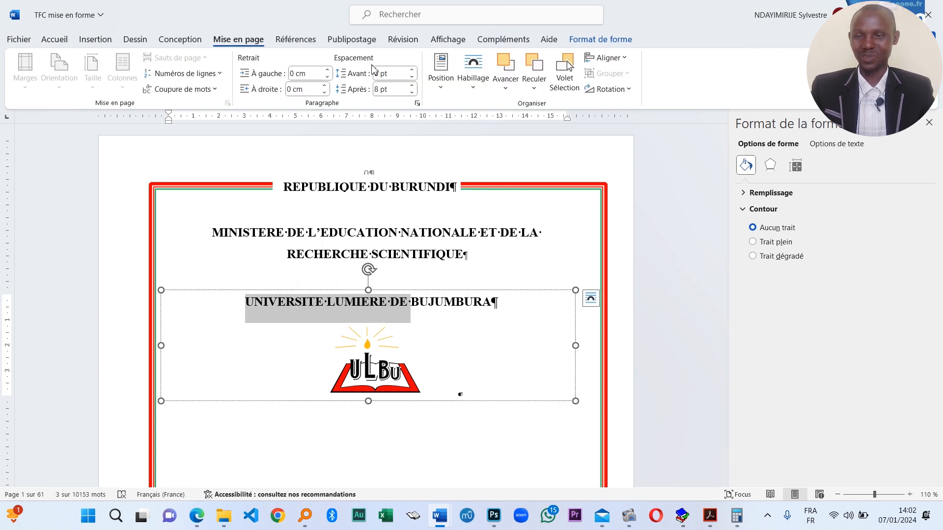
left_click(405, 91)
type("0")
key("Return")
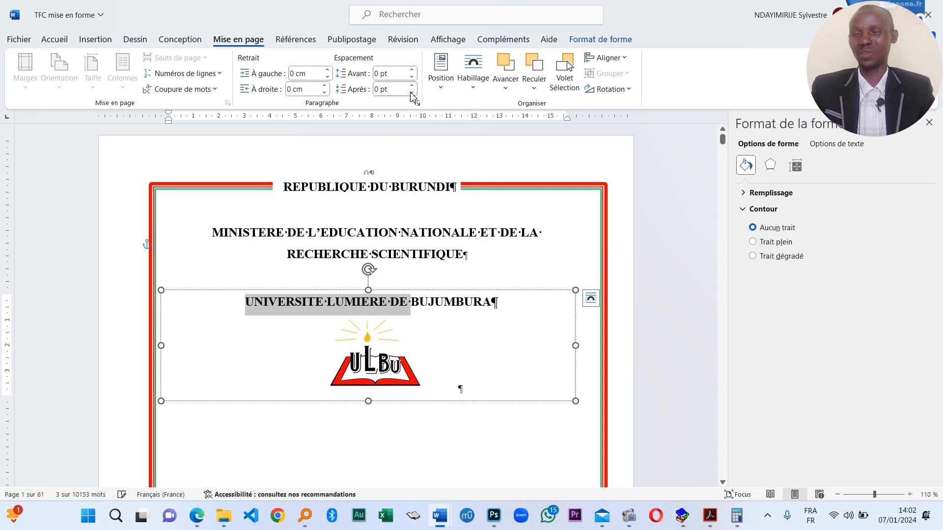
- Nudge the title-and-logo text box slightly to the right
left_click(377, 327)
left_click(503, 327)
left_click(418, 382)
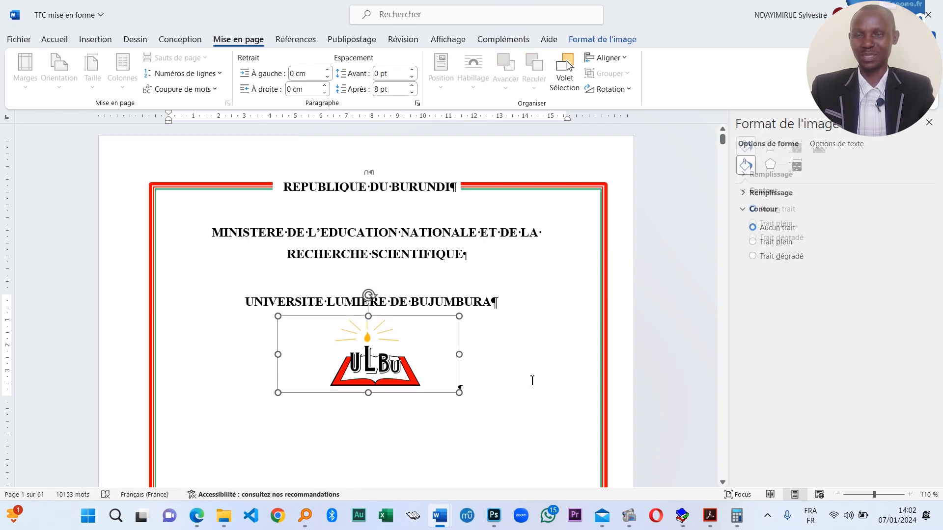
left_click(504, 361)
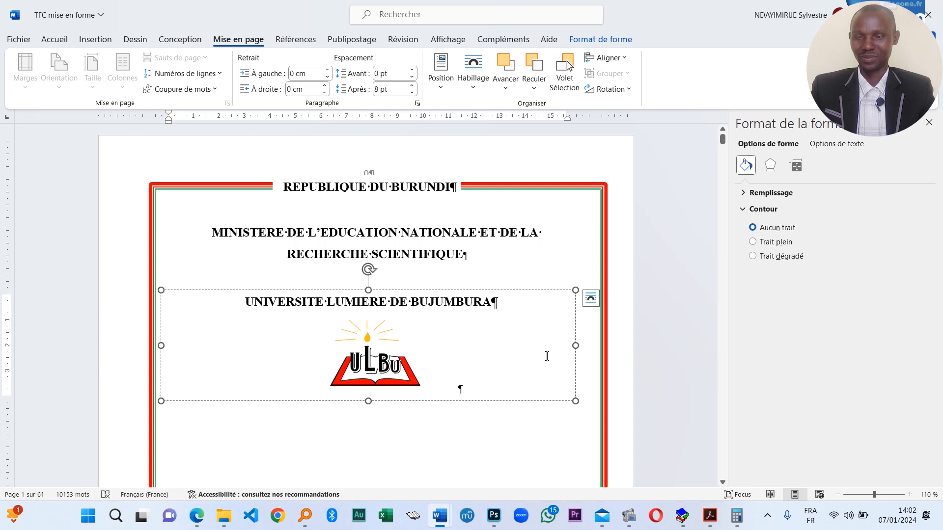
left_click_drag(575, 384, 587, 382)
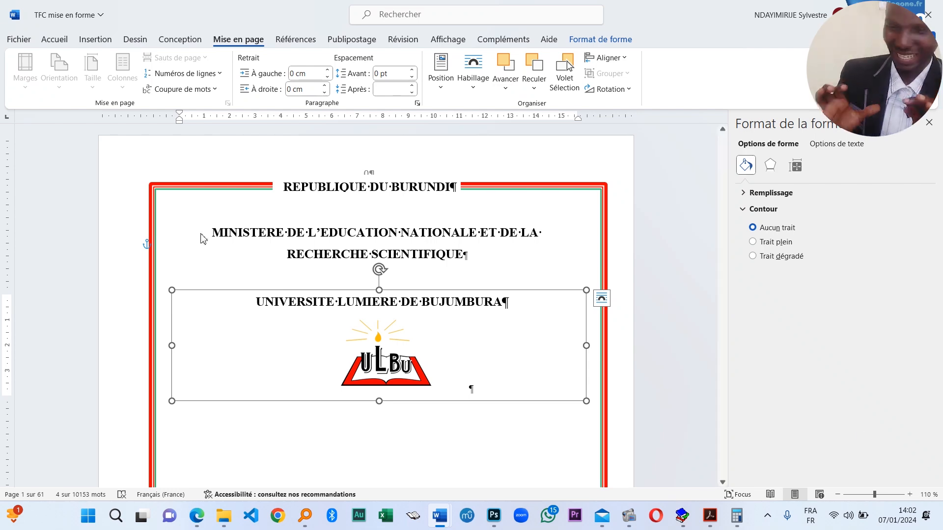
left_click(457, 261)
- Lengthen the title-and-logo text box downward by its bottom-centre handle
scroll(426, 369, "down", 3)
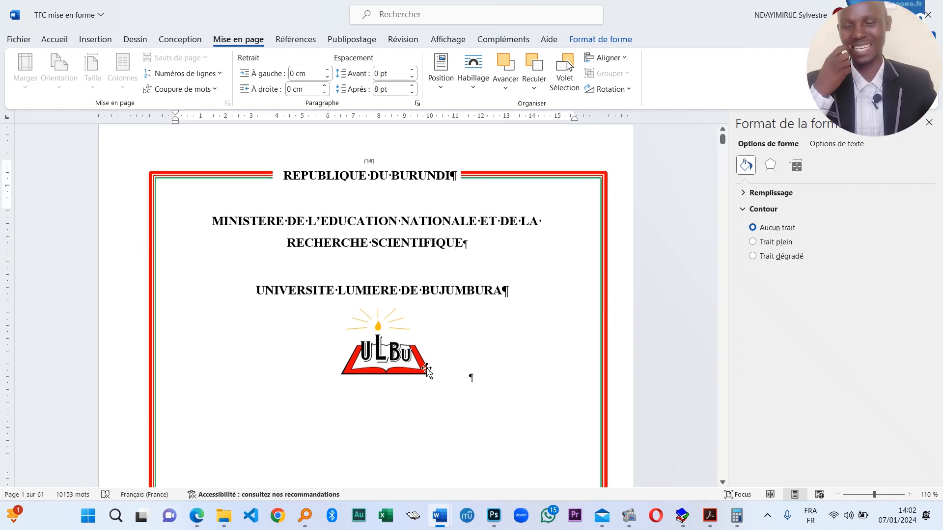
left_click(376, 360)
scroll(514, 336, "up", 1)
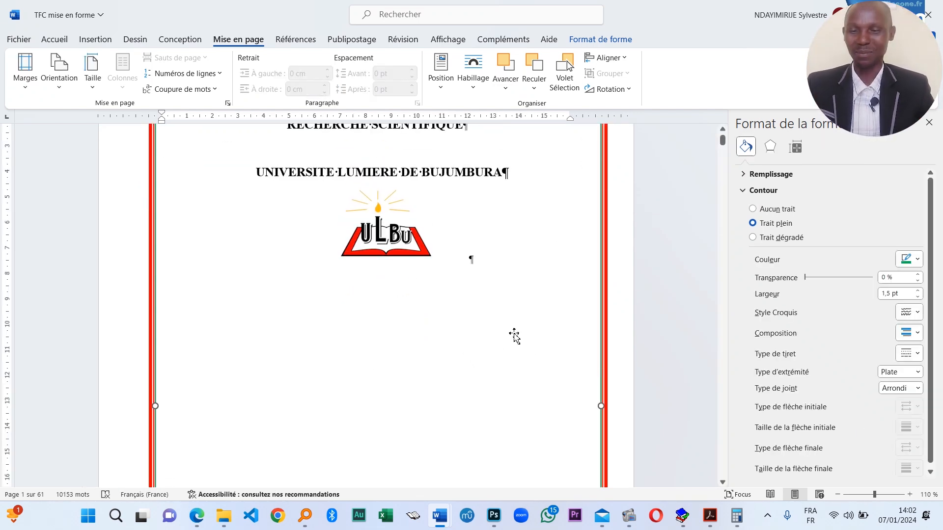
left_click(480, 262)
left_click_drag(383, 272, 381, 297)
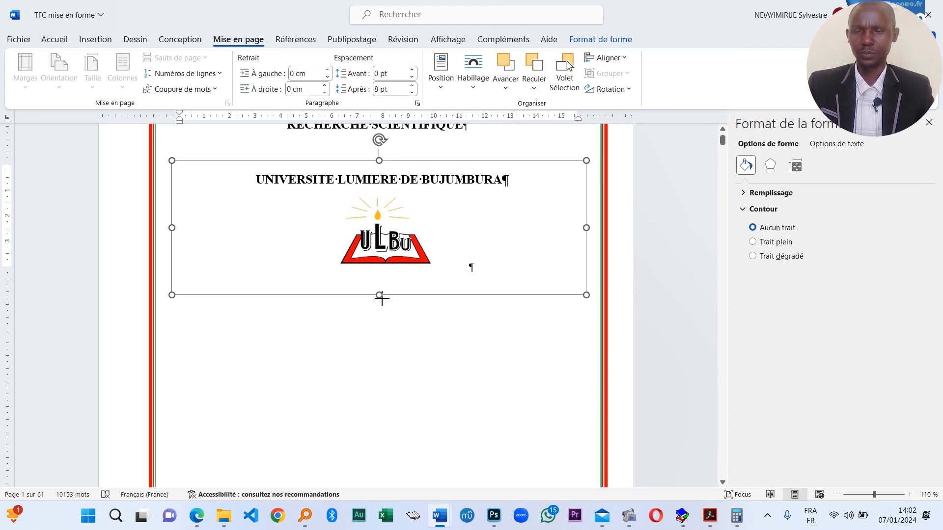
- Stretch the logo's text box further down to leave space below the logo
scroll(382, 415, "down", 20)
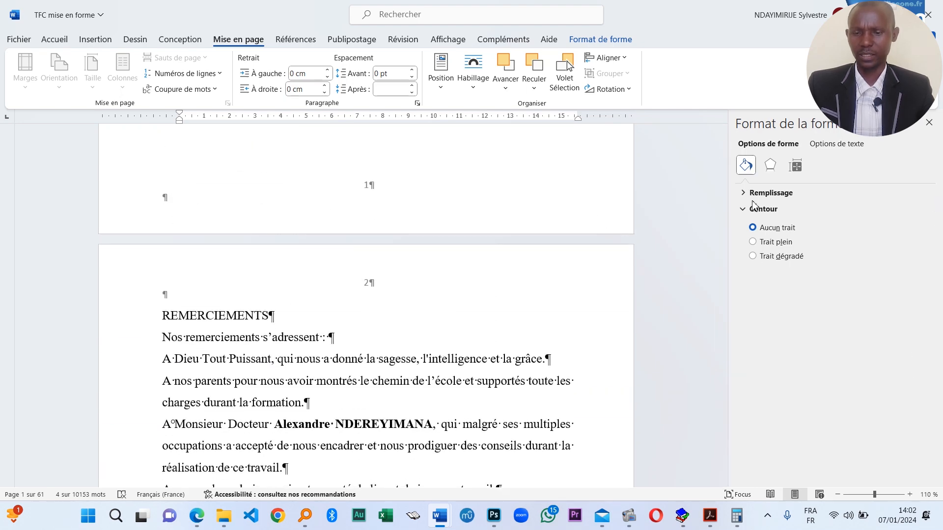
mouse_move(725, 149)
left_mouse_down()
mouse_move(727, 207)
mouse_move(725, 146)
left_mouse_up()
scroll(366, 280, "up", 14)
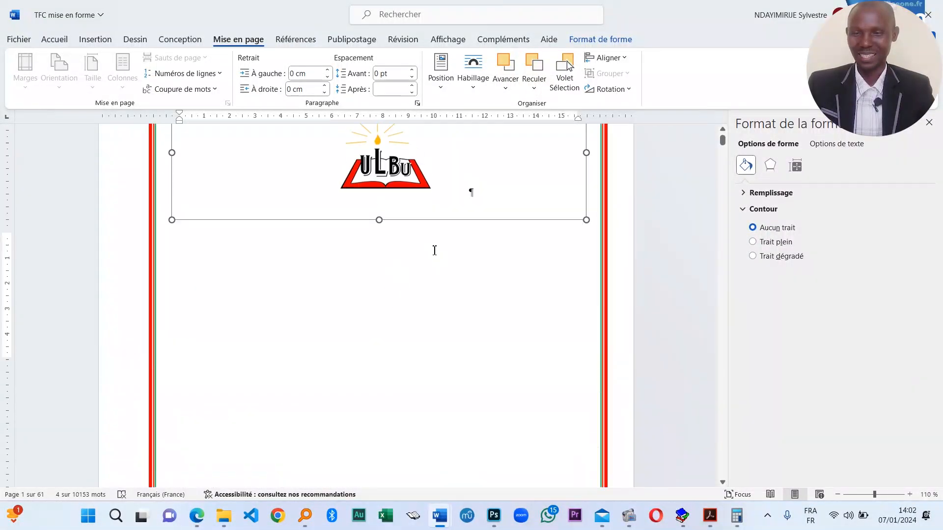
scroll(456, 349, "down", 3)
left_click(461, 314)
left_click(392, 297)
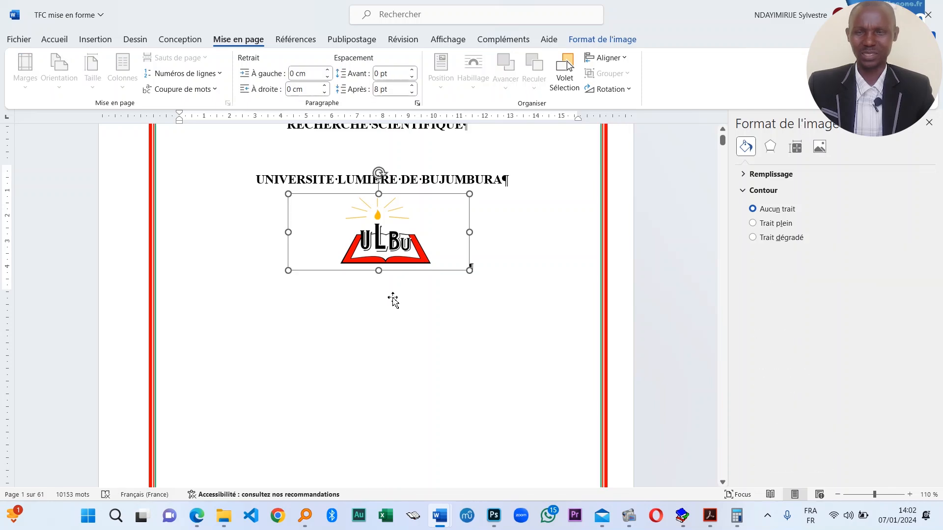
left_click(573, 251)
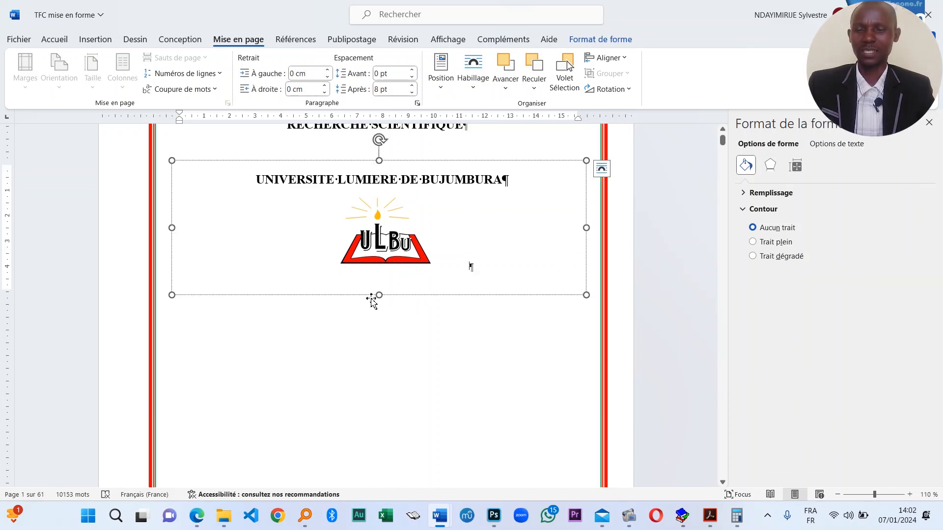
left_click_drag(372, 299, 378, 326)
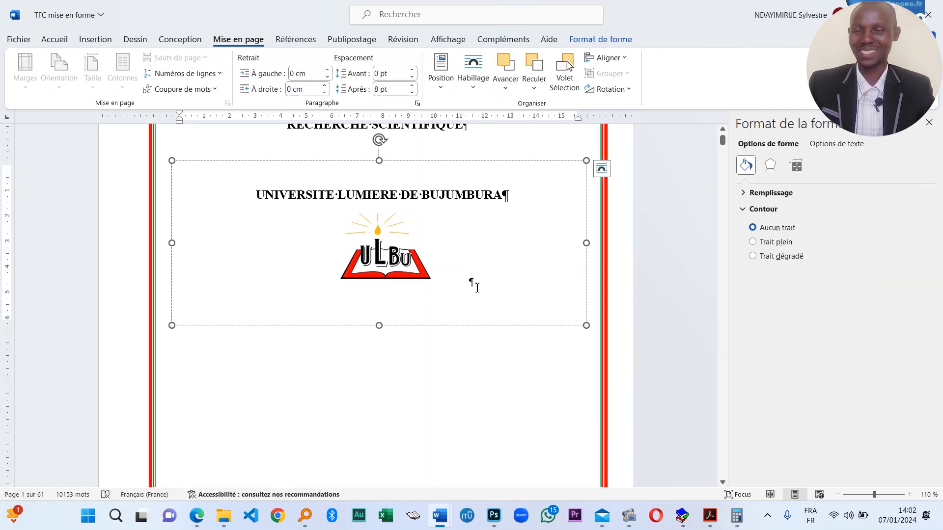
- Add bold lines 'FACULTE DES SCIENCES DE LA SCIENCES' and 'OPTION SOINS INFIRMIERS' under the logo
key("Return")
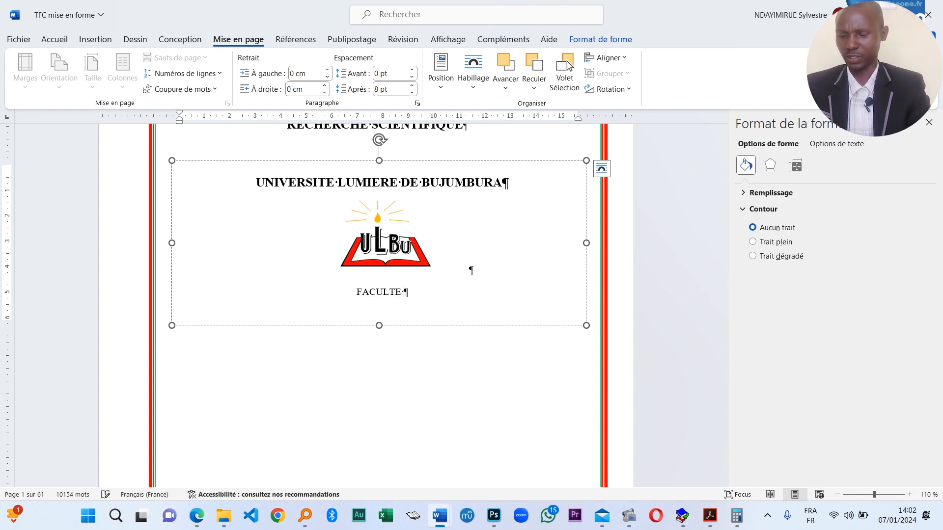
type("FACULTE DES SCIE")
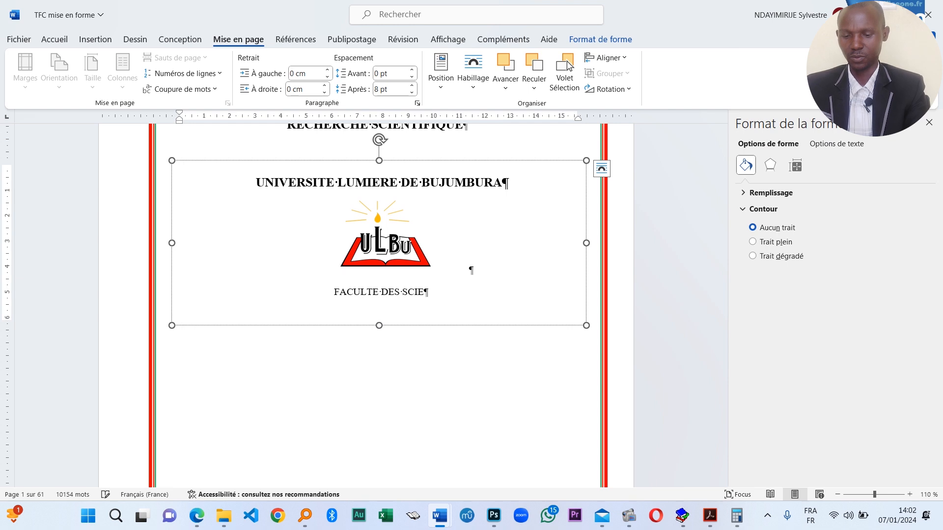
type("NCES DE ")
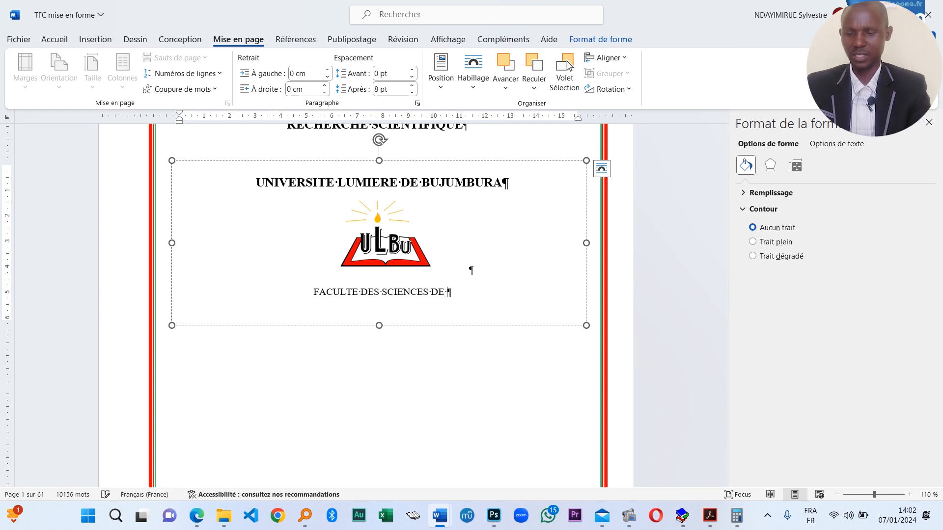
type("LA SCIENCES")
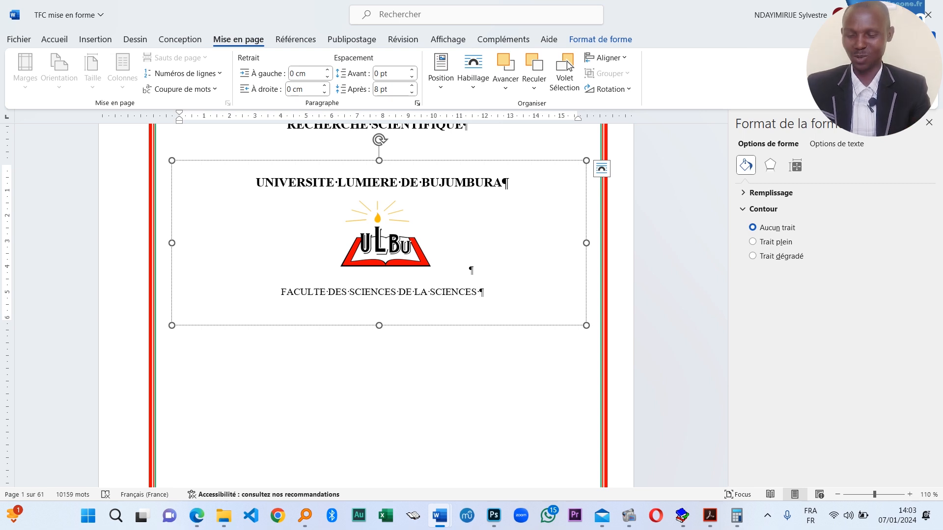
key("Return")
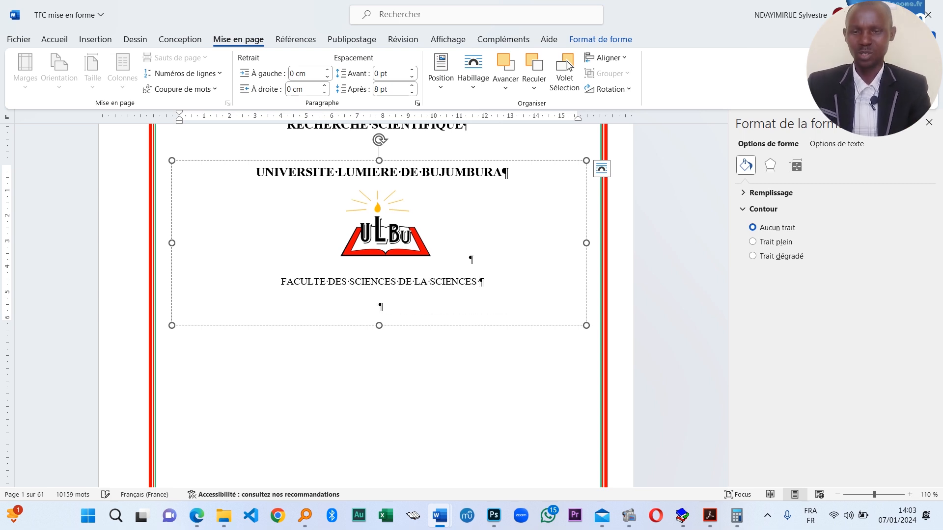
type("OPTION ")
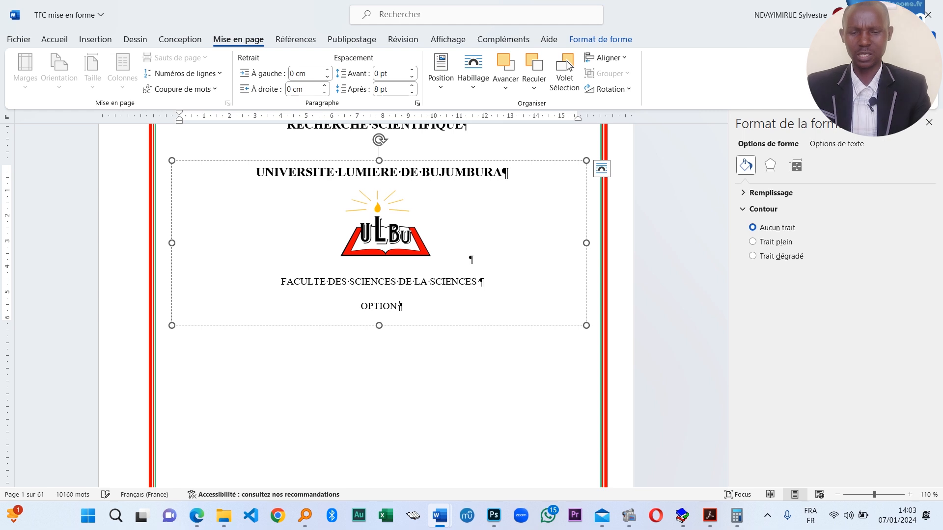
type("SOINS ")
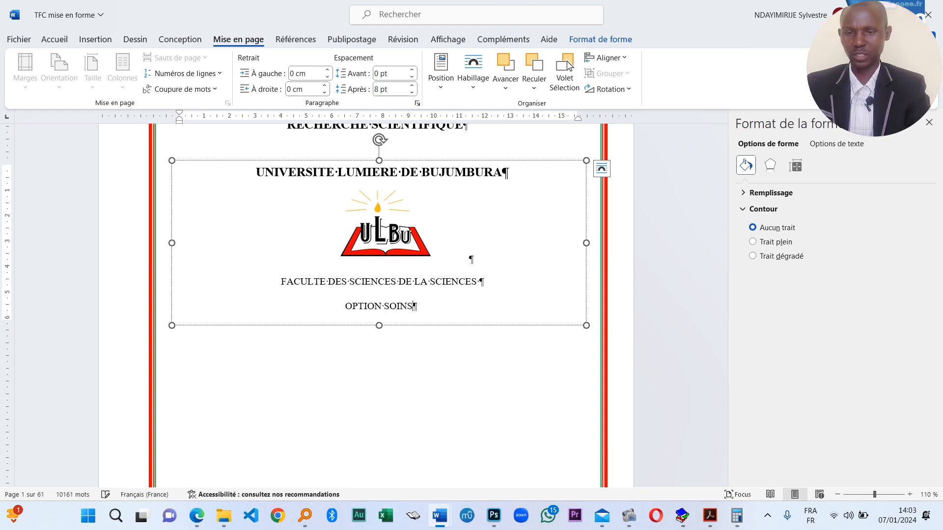
type("INFIRM")
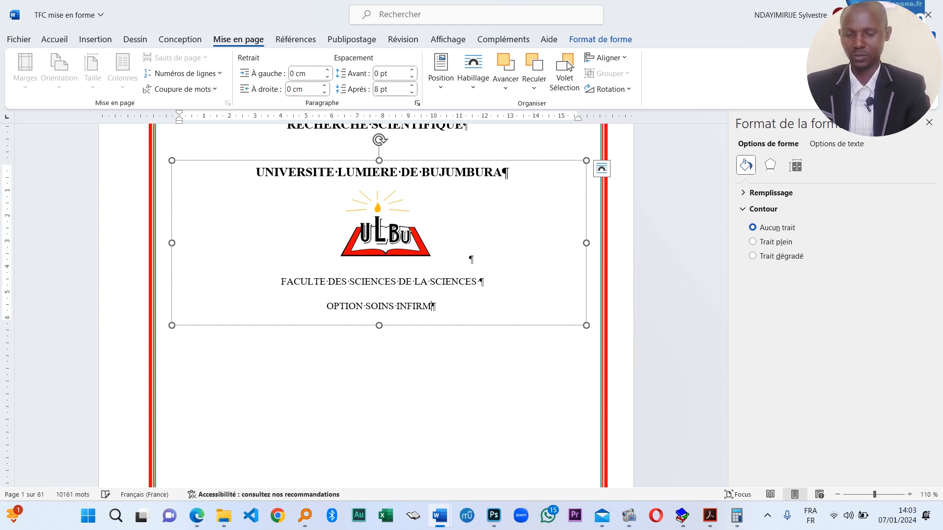
type("IERS")
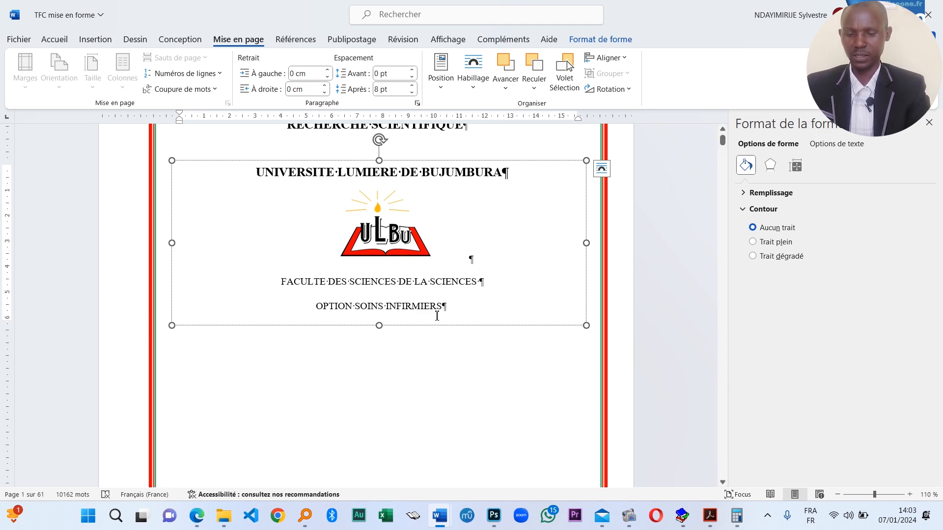
left_click_drag(456, 302, 287, 297)
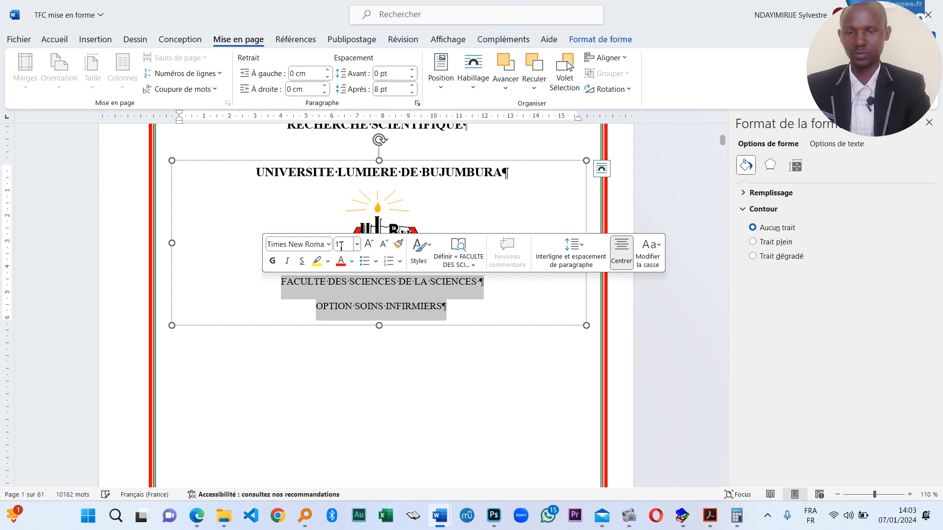
key("ctrl+g")
- Deselect the bold faculty lines and bring up the Insertion ribbon
left_click(421, 313)
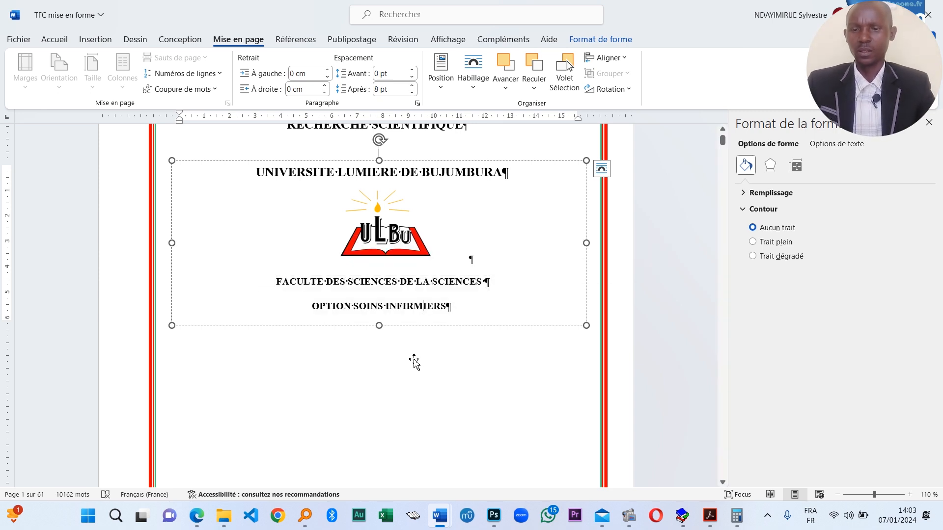
left_click(450, 332)
scroll(452, 359, "up", 3)
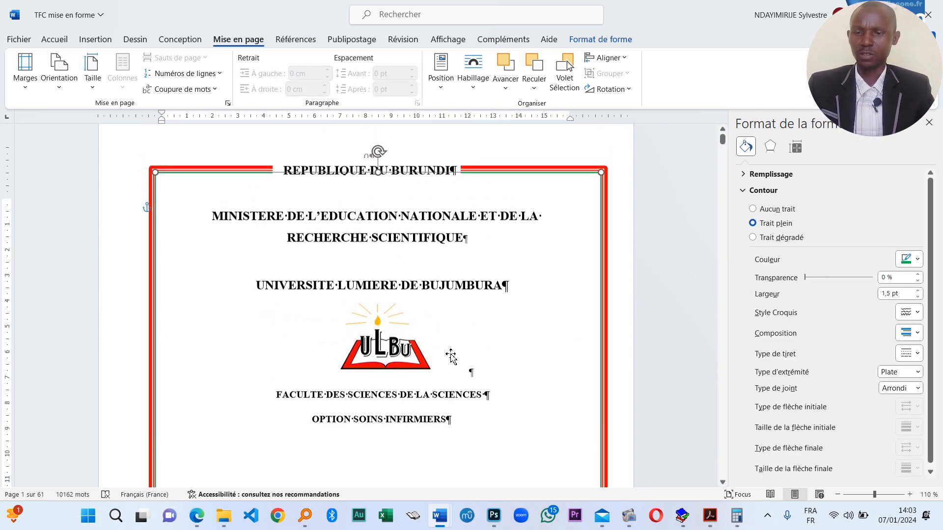
scroll(449, 355, "down", 3)
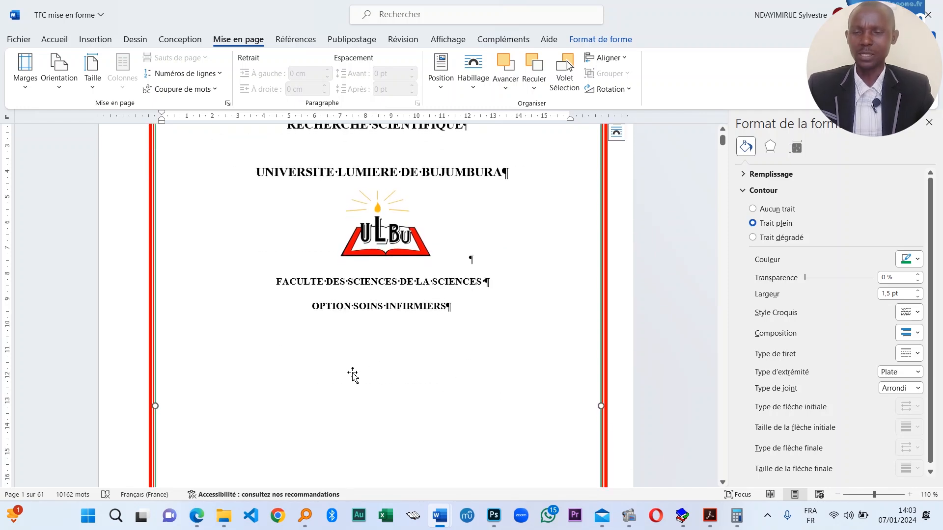
left_click(94, 39)
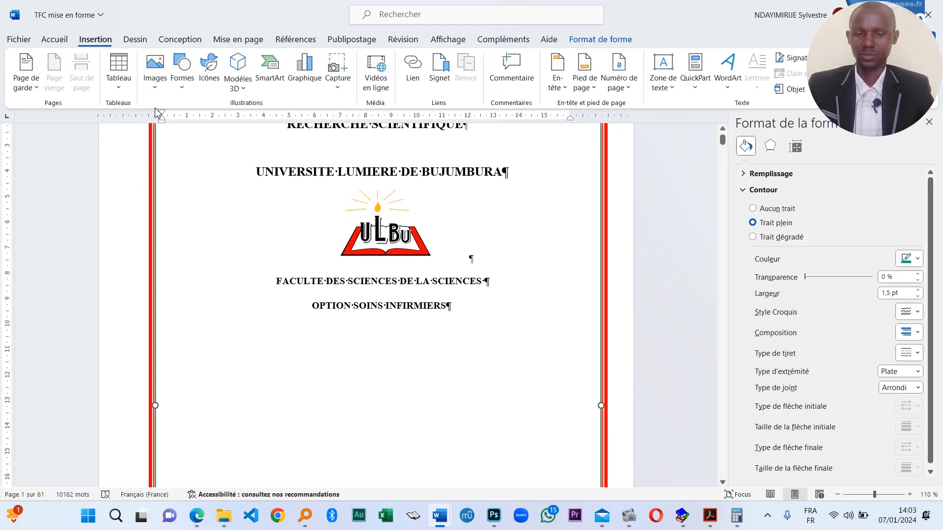
left_click(483, 312)
- Scroll down through the document to page 9, where the thesis title is quoted
scroll(423, 337, "down", 15)
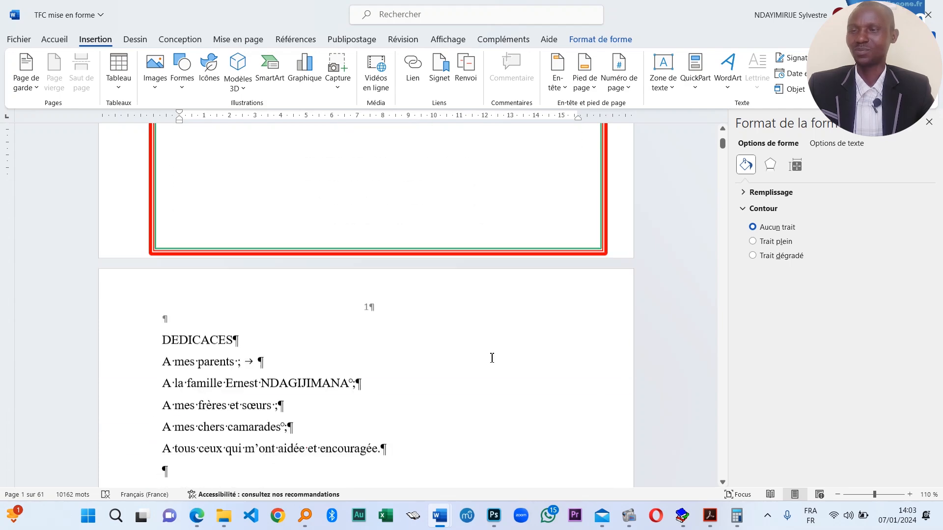
scroll(403, 379, "down", 20)
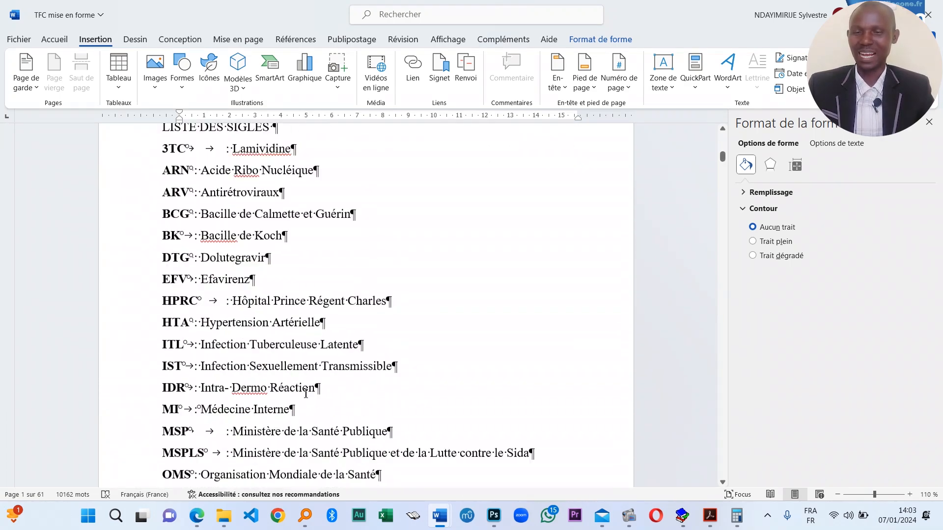
scroll(334, 395, "down", 20)
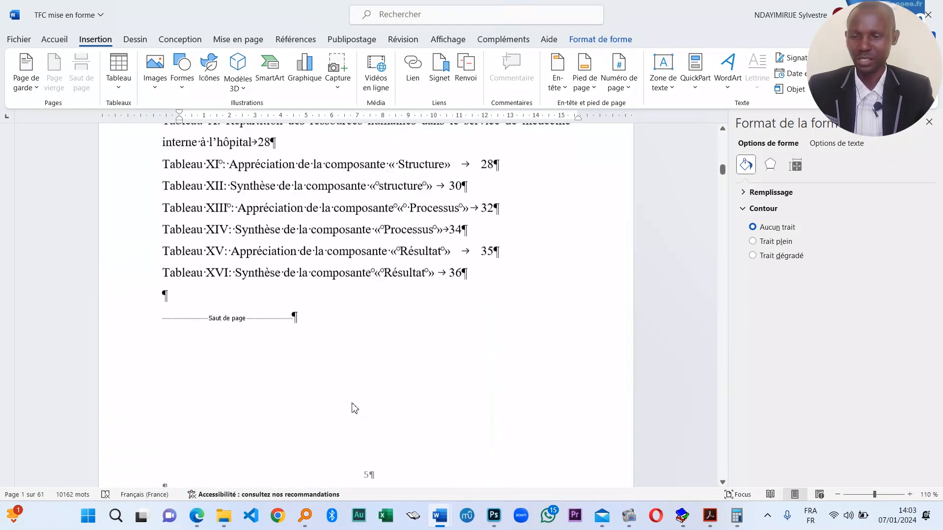
scroll(384, 402, "down", 15)
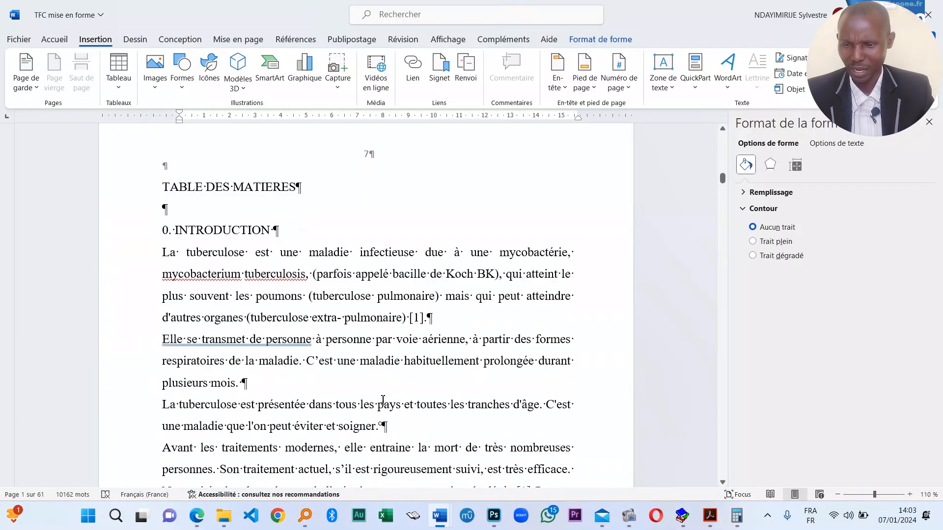
scroll(383, 401, "down", 9)
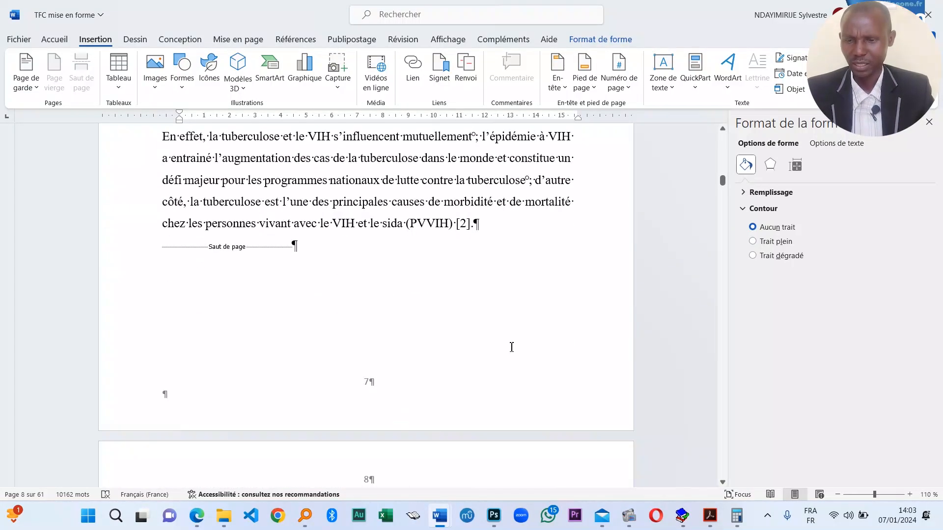
scroll(407, 370, "up", 2)
scroll(408, 369, "down", 5)
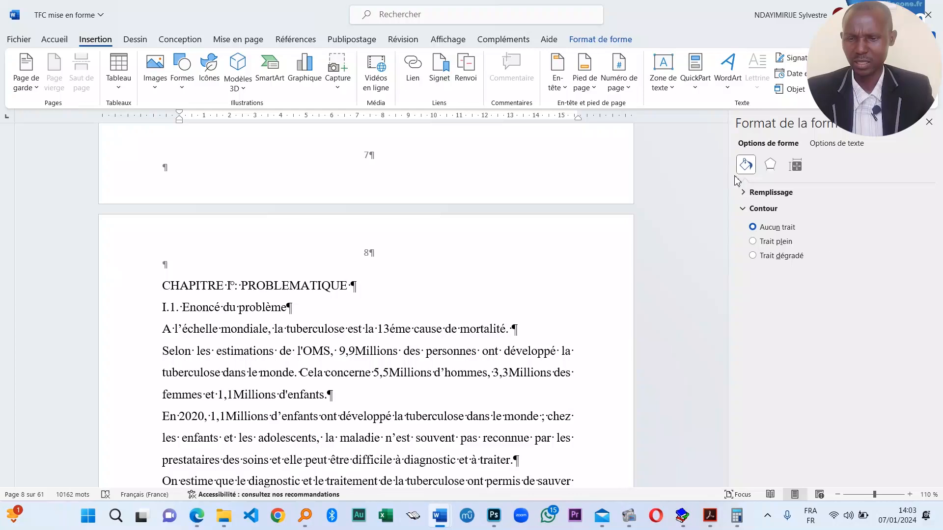
left_click_drag(722, 182, 722, 179)
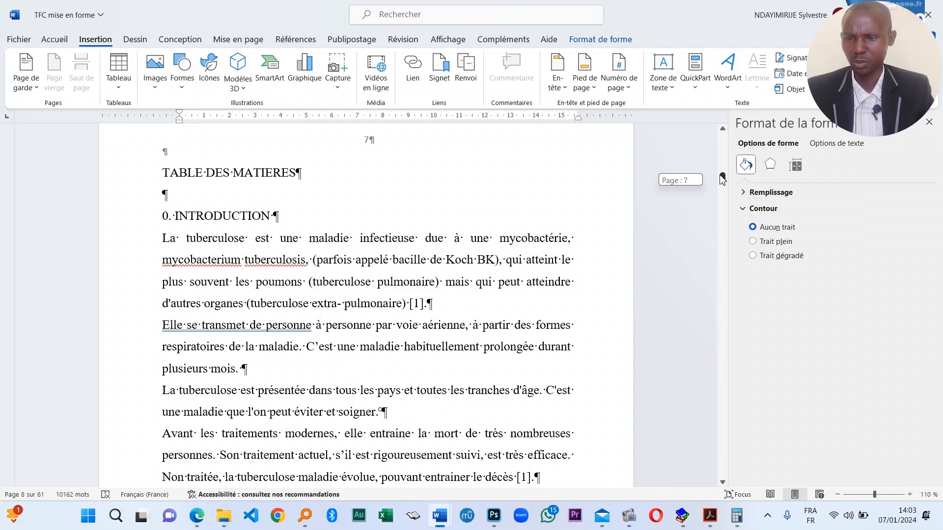
left_click_drag(721, 180, 721, 181)
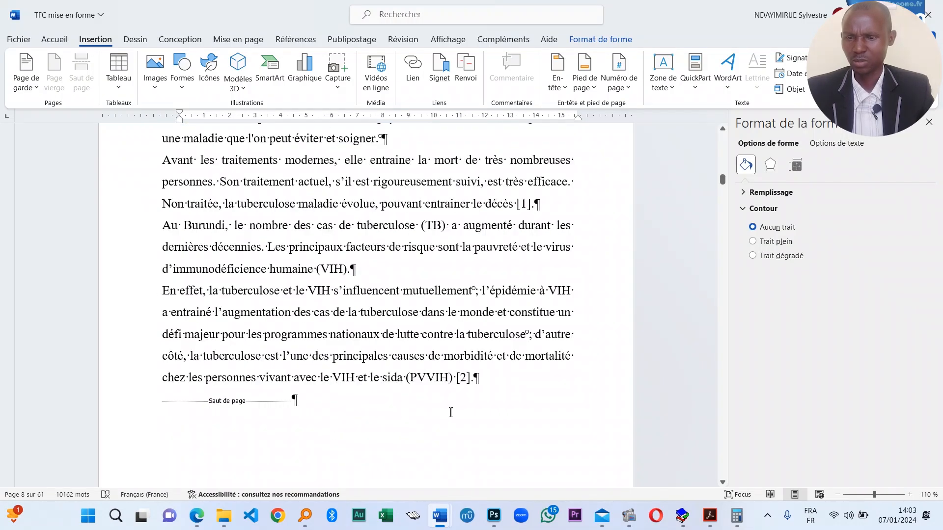
scroll(449, 414, "down", 3)
scroll(449, 414, "up", 1)
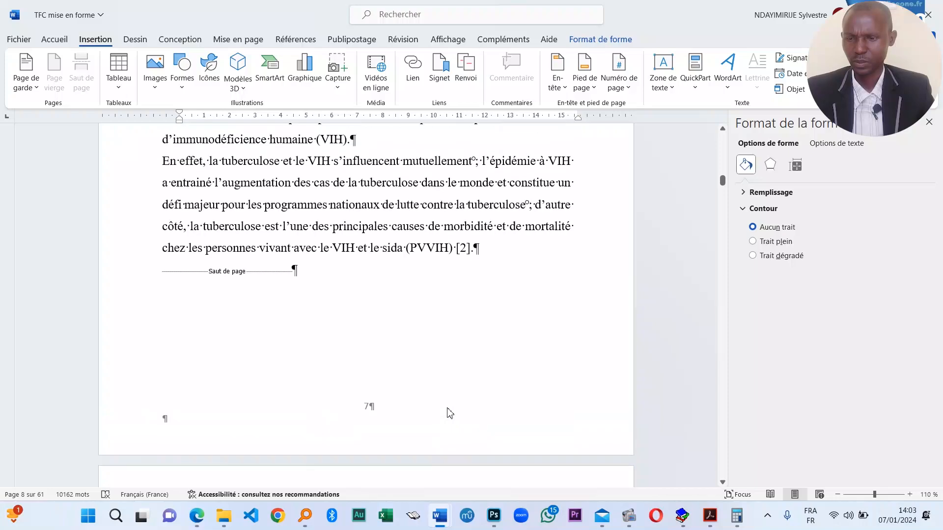
scroll(449, 414, "down", 5)
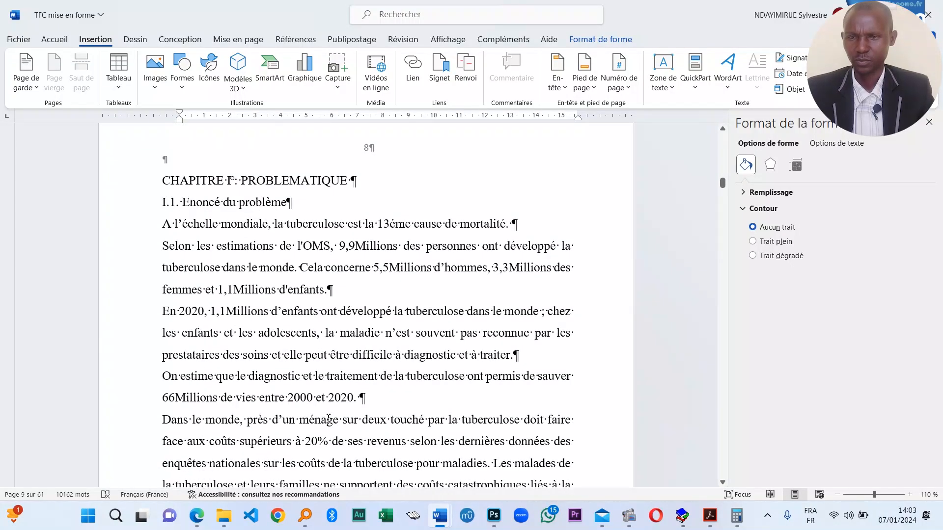
scroll(328, 419, "down", 9)
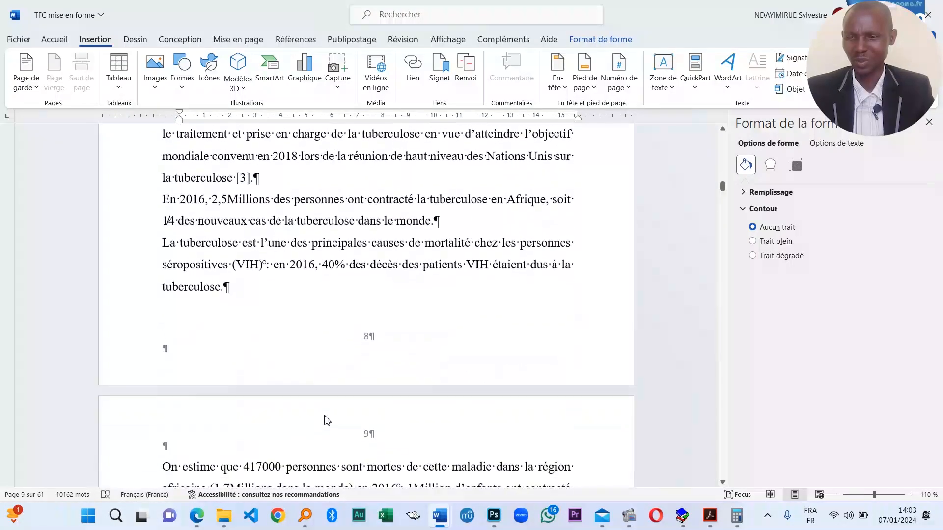
scroll(327, 420, "down", 1)
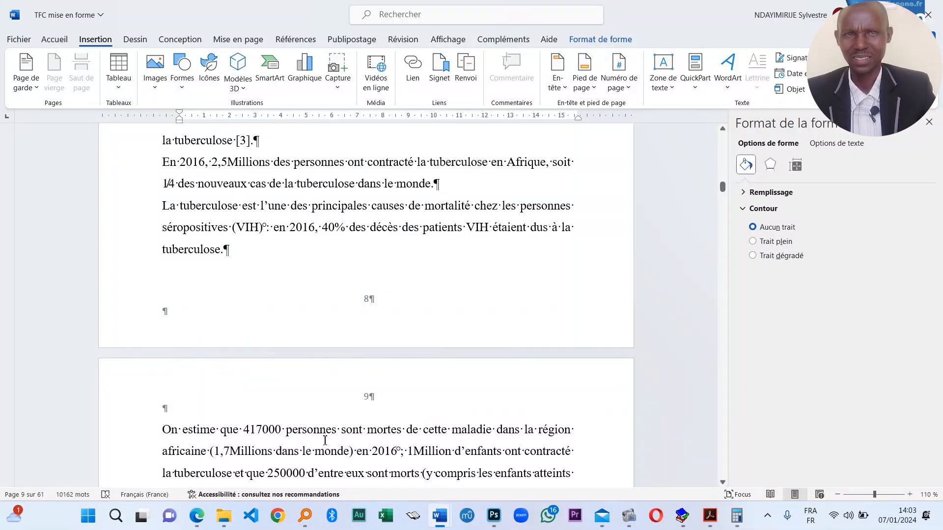
scroll(242, 355, "down", 15)
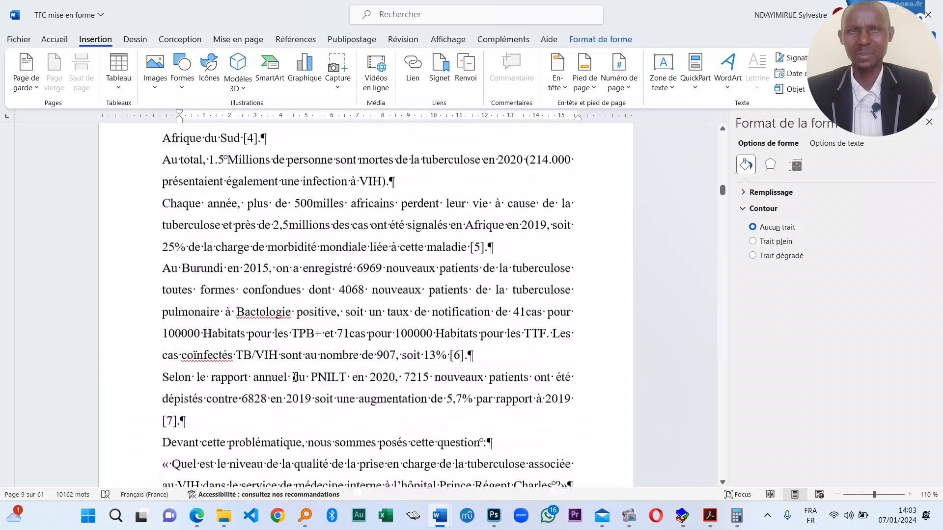
- Select the full capitalised EVALUATION… thesis title and scroll back to the cover page
left_click(338, 257)
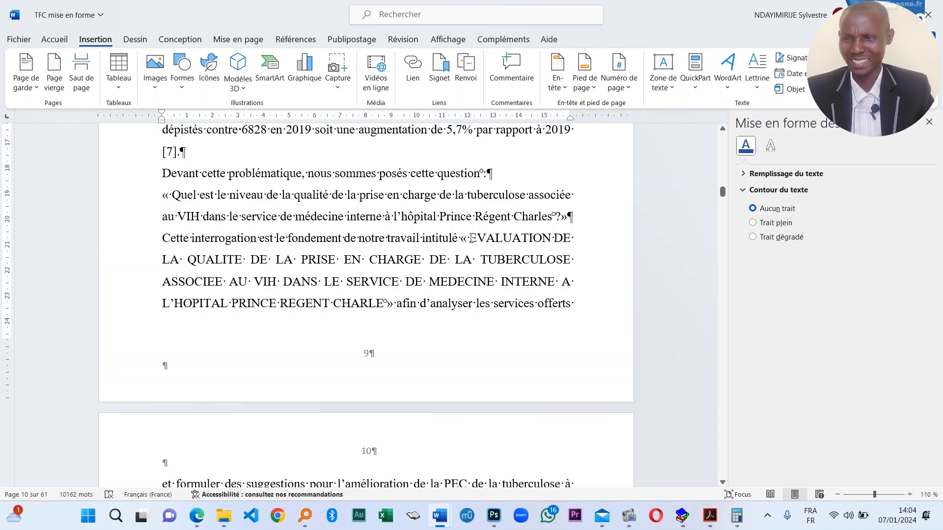
left_click_drag(479, 248, 383, 303)
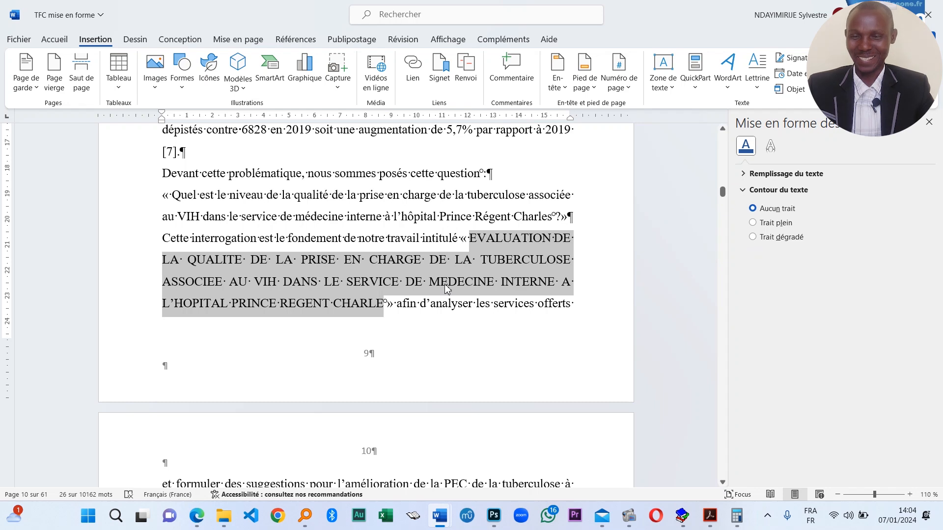
left_click_drag(722, 193, 723, 129)
scroll(359, 351, "down", 6)
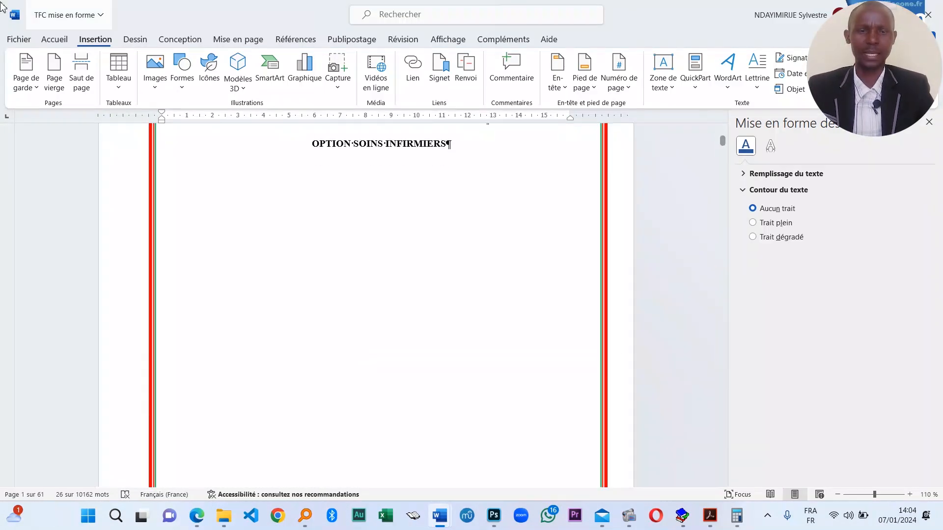
- Draw a wide horizontal scroll shape below OPTION SOINS INFIRMIERS
left_click(182, 78)
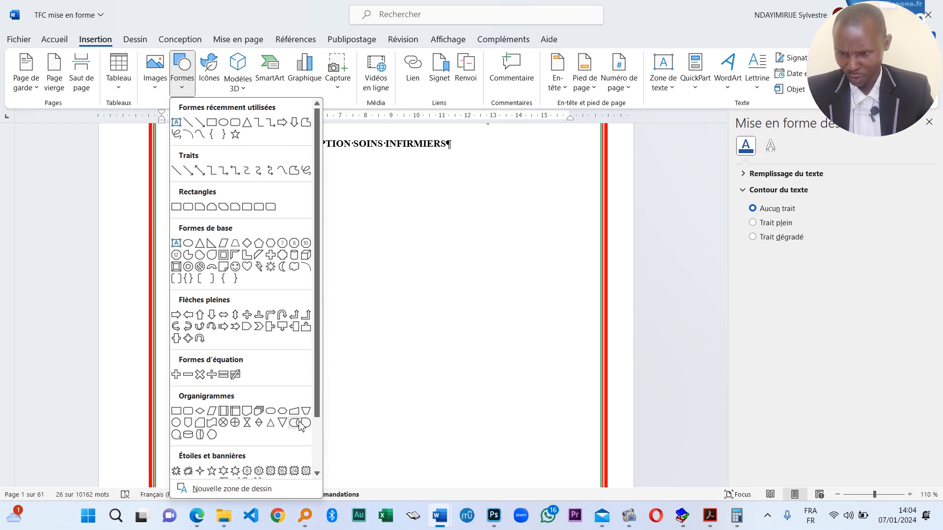
scroll(260, 445, "down", 1)
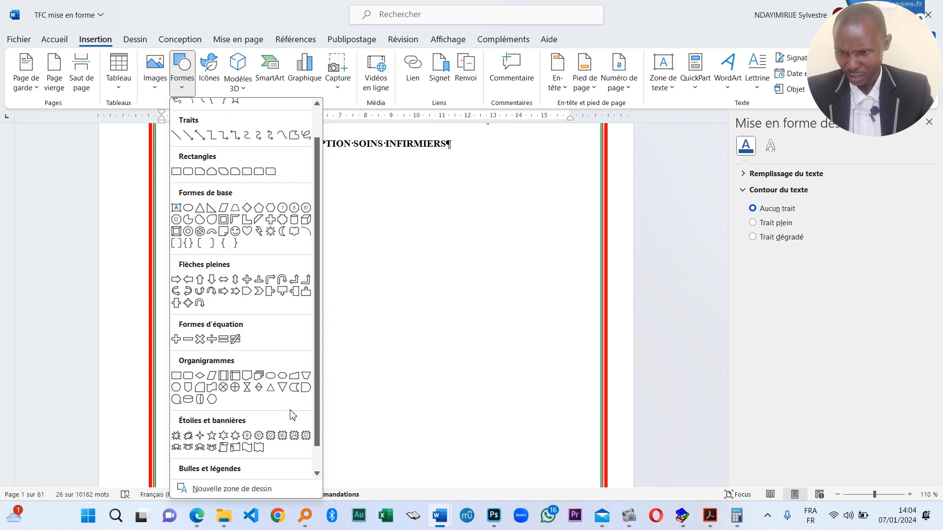
left_click(235, 448)
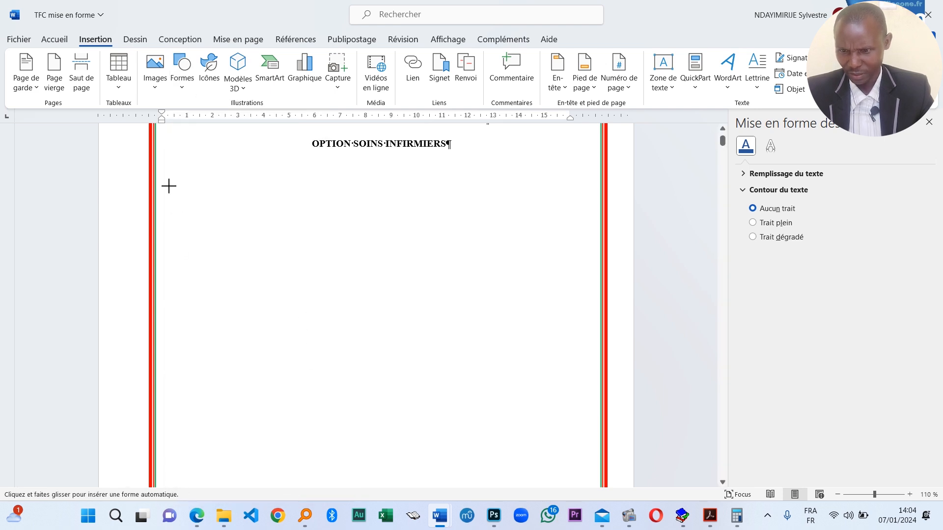
left_click_drag(168, 186, 529, 259)
left_click_drag(580, 295, 582, 306)
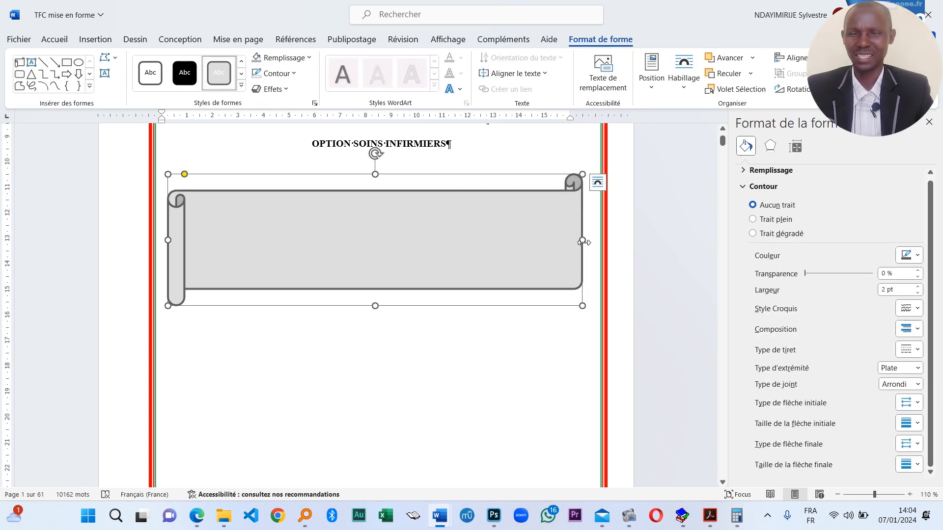
left_click_drag(583, 242, 587, 243)
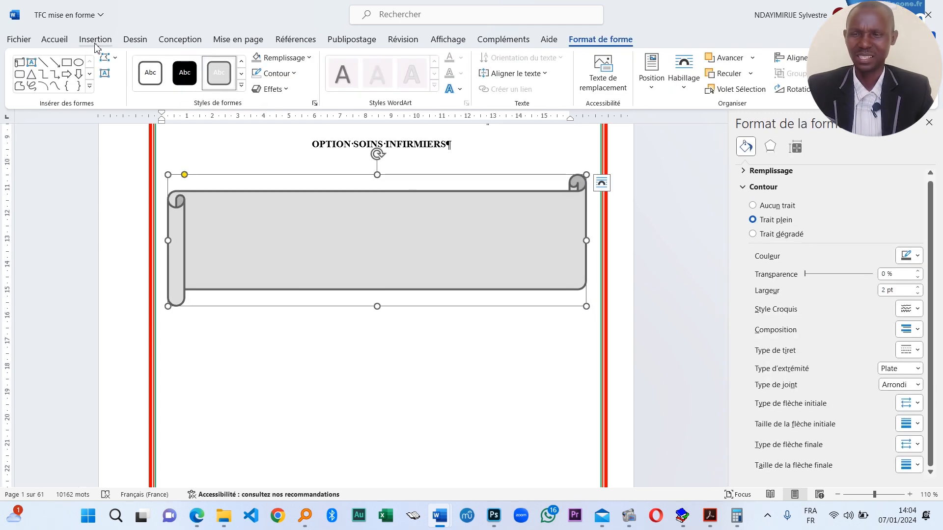
- Fill the scroll banner with the Parchemin texture
left_click(241, 85)
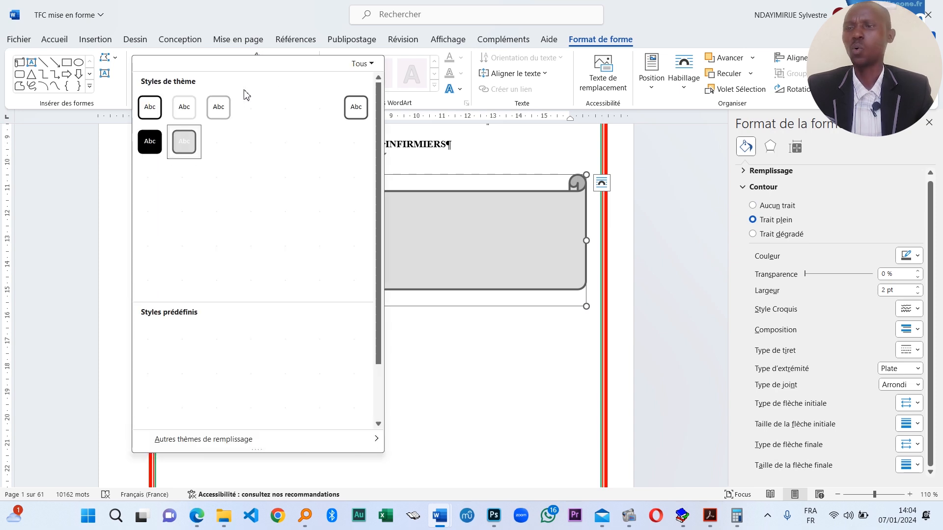
left_click(493, 255)
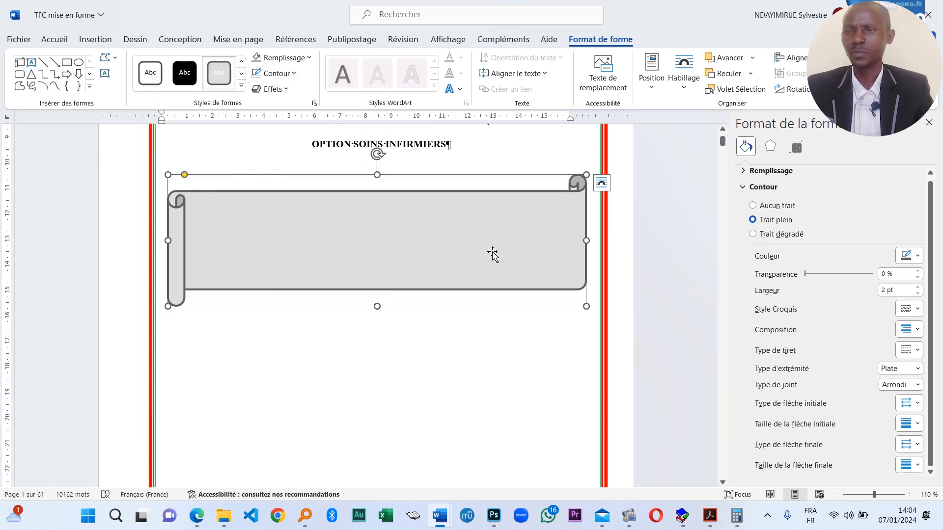
left_click(289, 58)
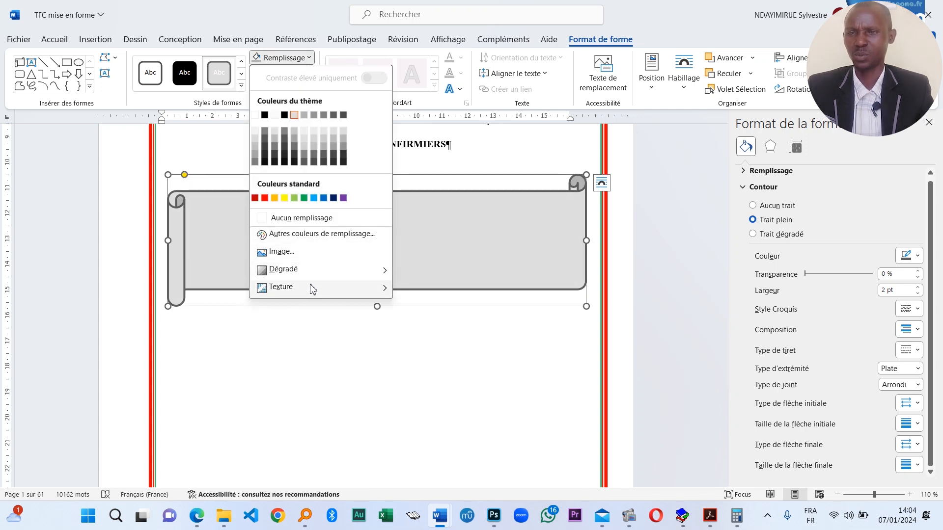
mouse_move(312, 286)
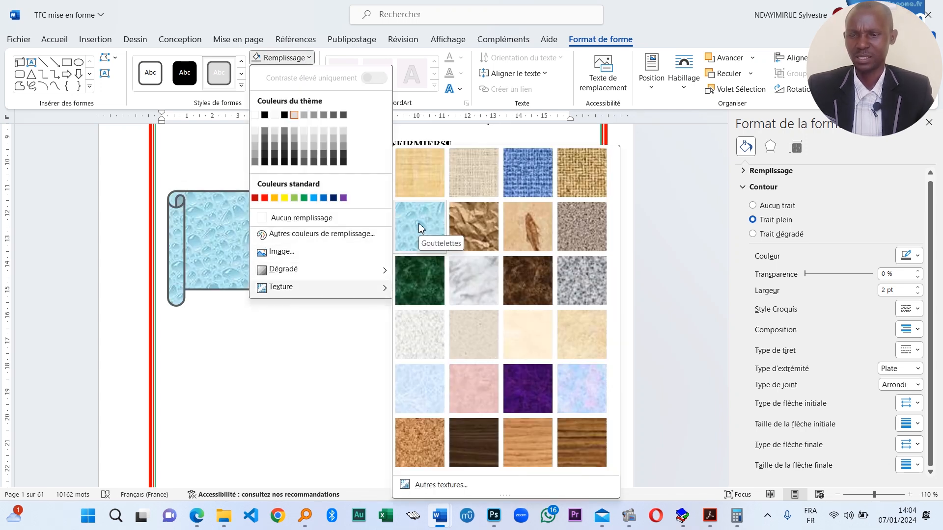
left_click(526, 340)
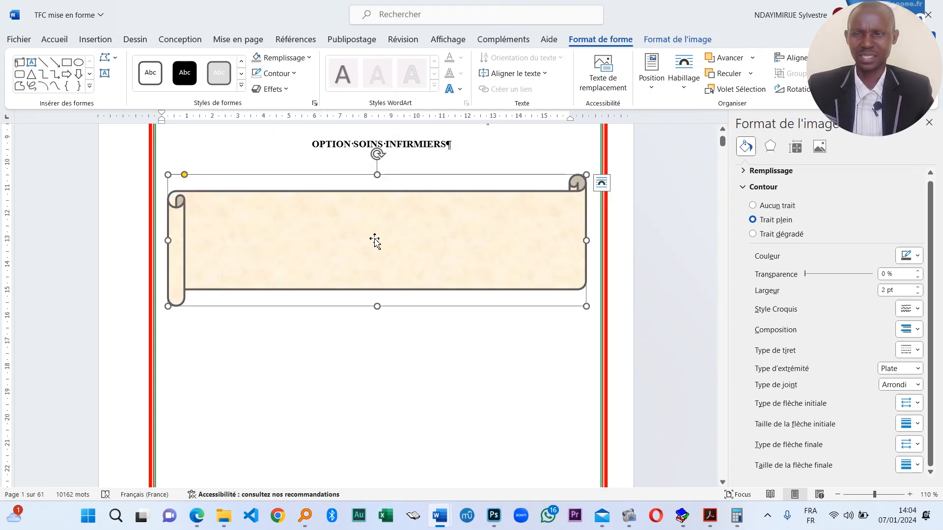
- Paste the thesis title into the banner via Ajouter du texte
right_click(243, 243)
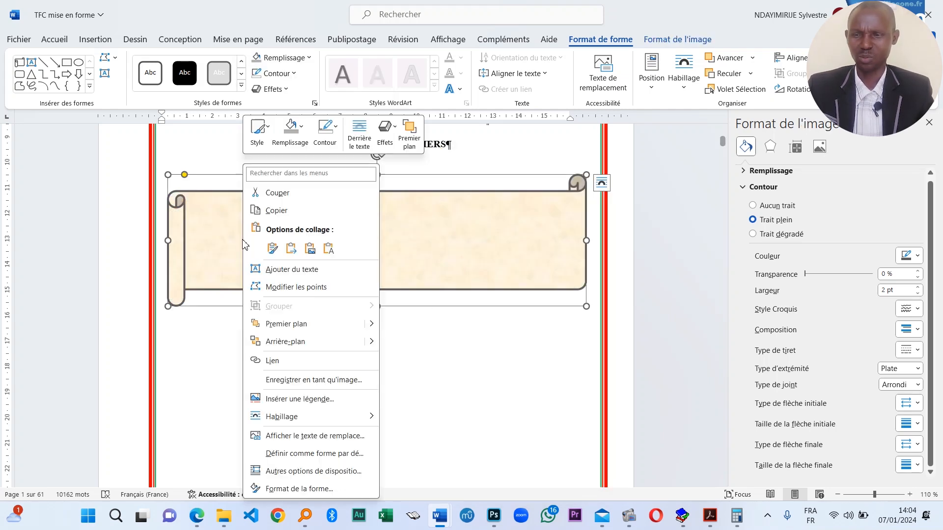
left_click(312, 271)
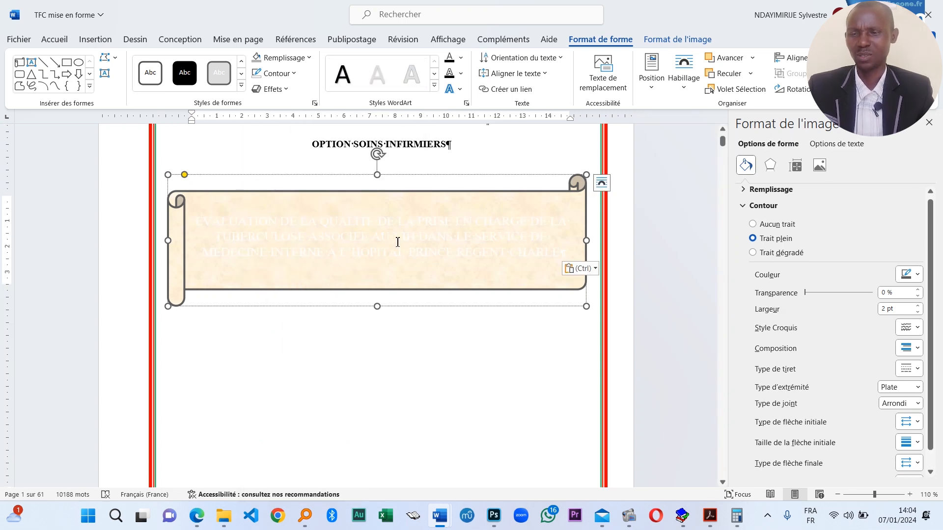
left_click(280, 299)
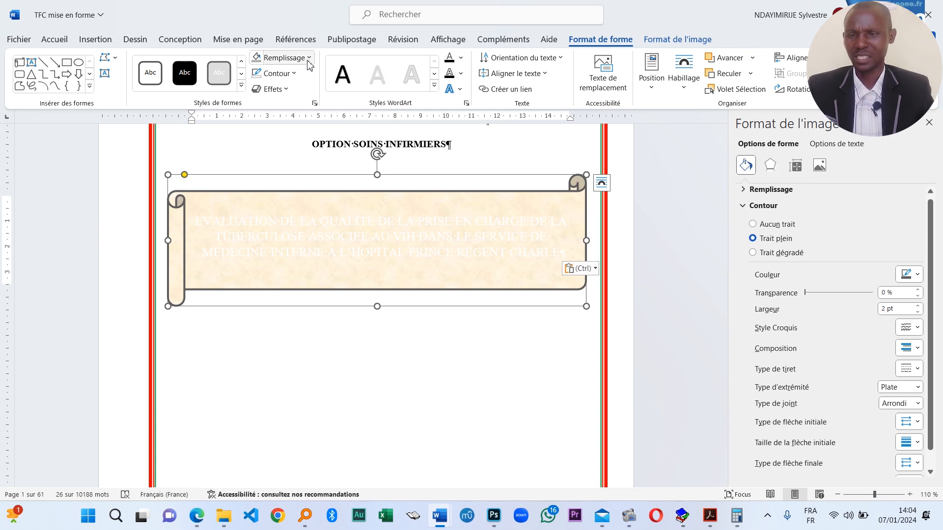
- Change the banner's fill to standard green
left_click(290, 57)
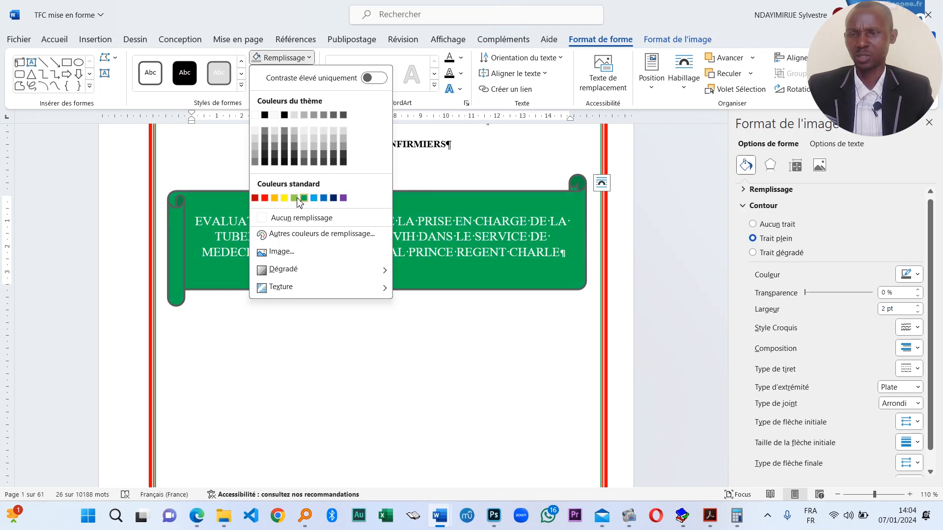
left_click(305, 198)
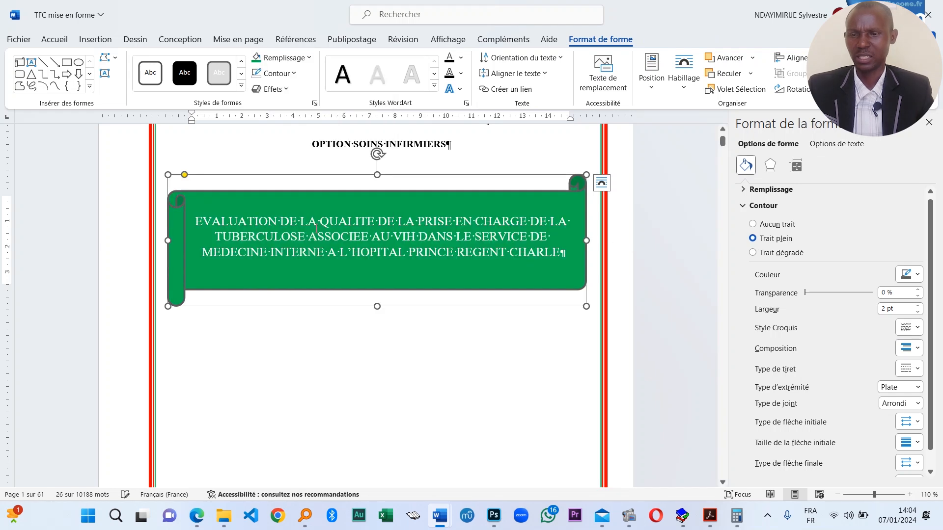
left_click(241, 87)
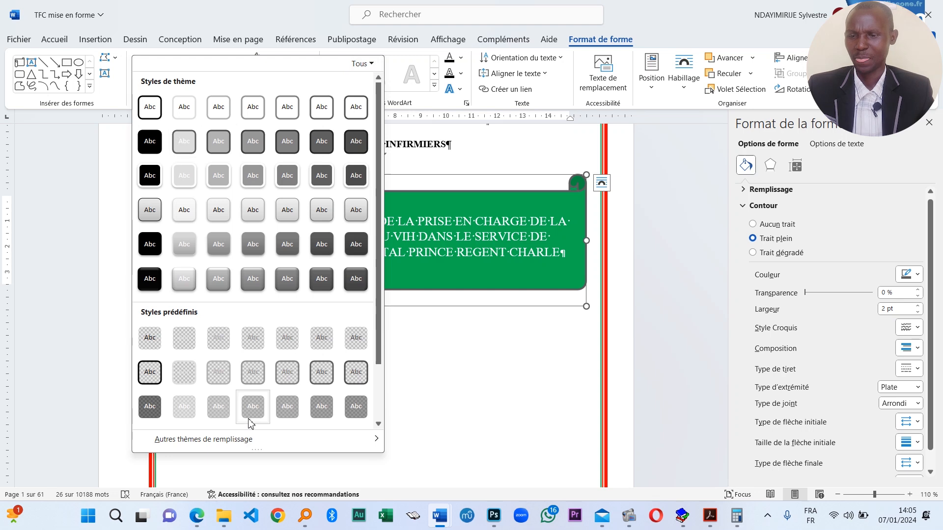
mouse_move(255, 440)
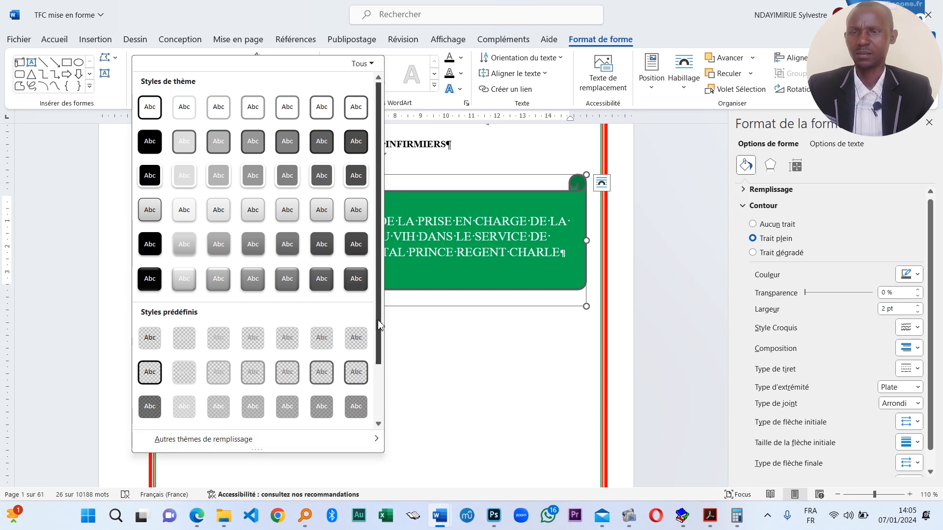
left_click_drag(379, 324, 378, 305)
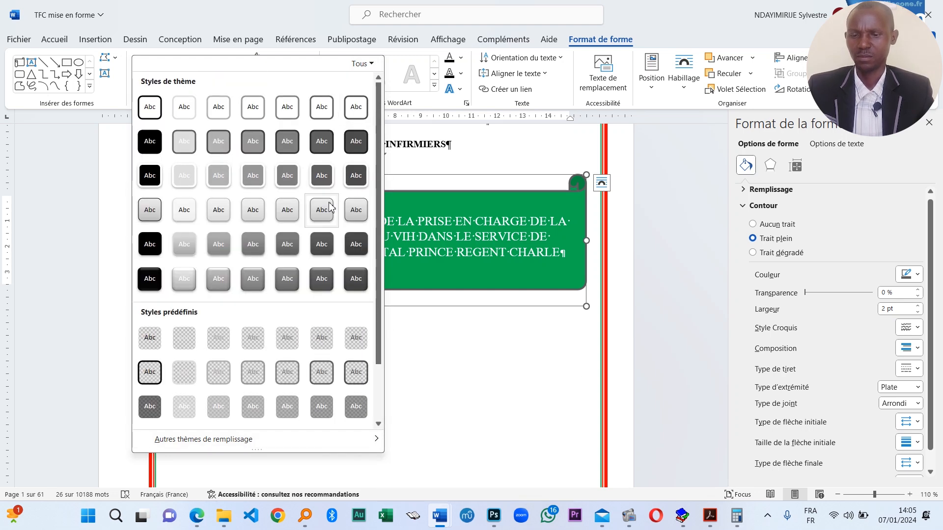
right_click(353, 216)
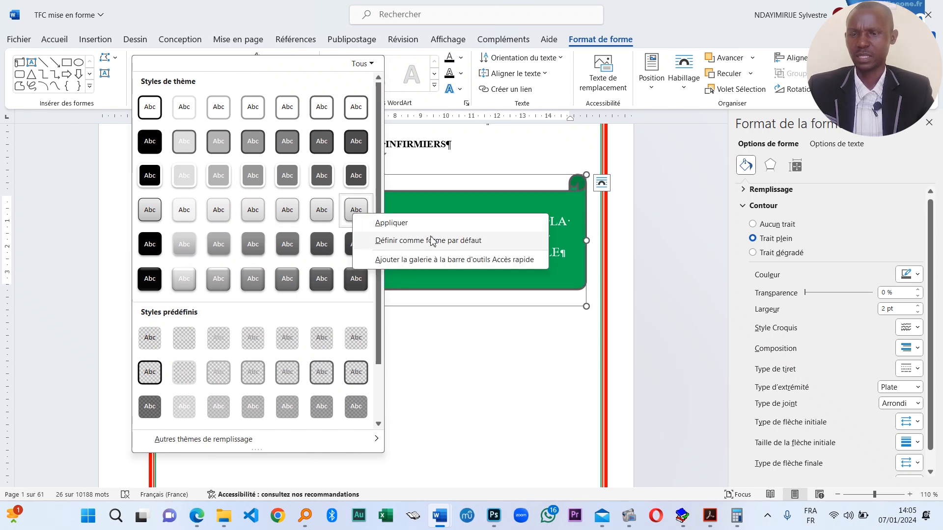
left_click(501, 210)
left_click(241, 85)
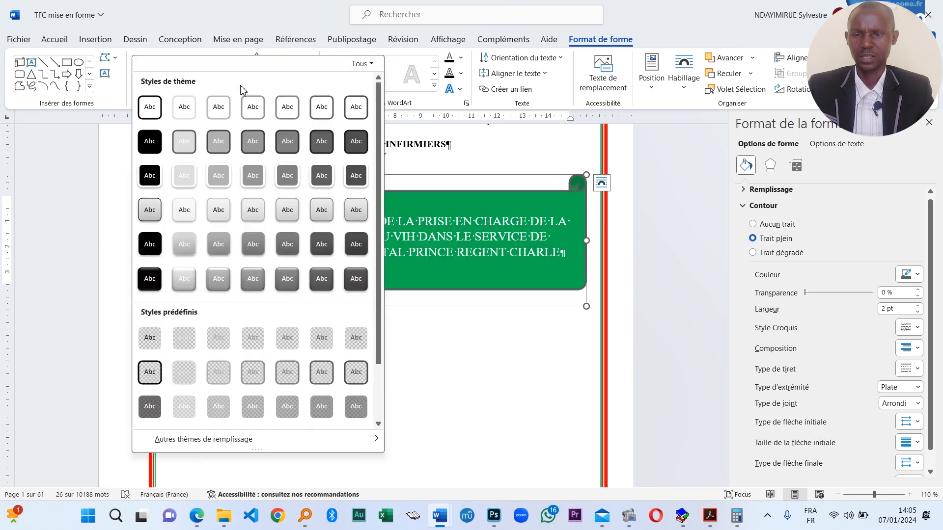
key("Escape")
left_click(309, 58)
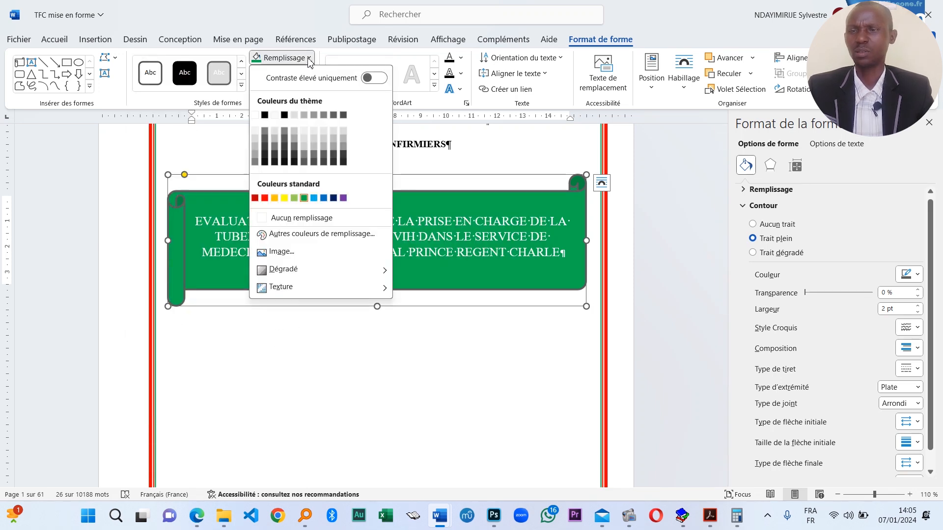
left_click(382, 81)
left_click(494, 235)
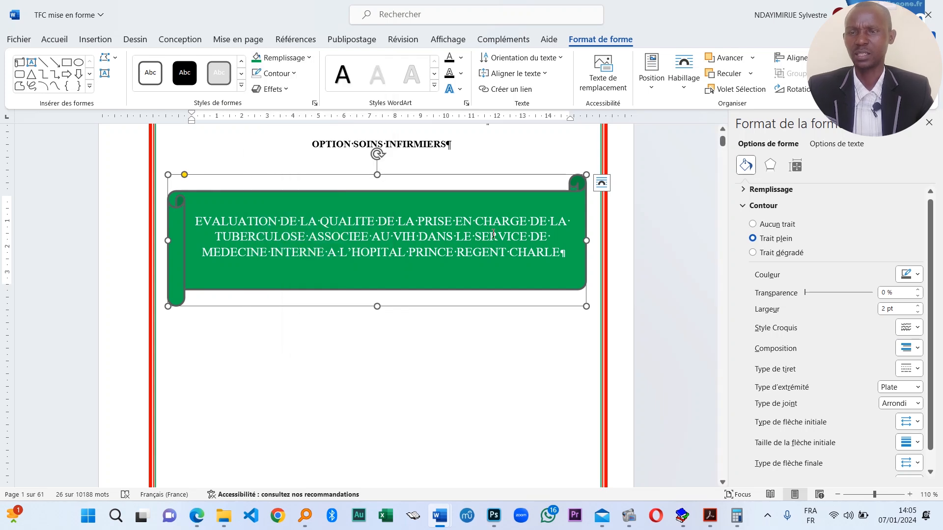
left_click(393, 298)
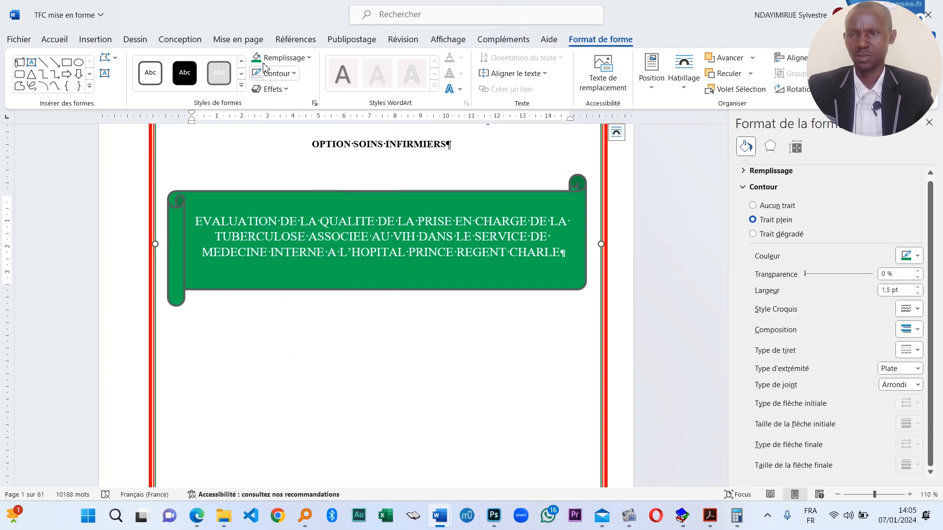
left_click(242, 86)
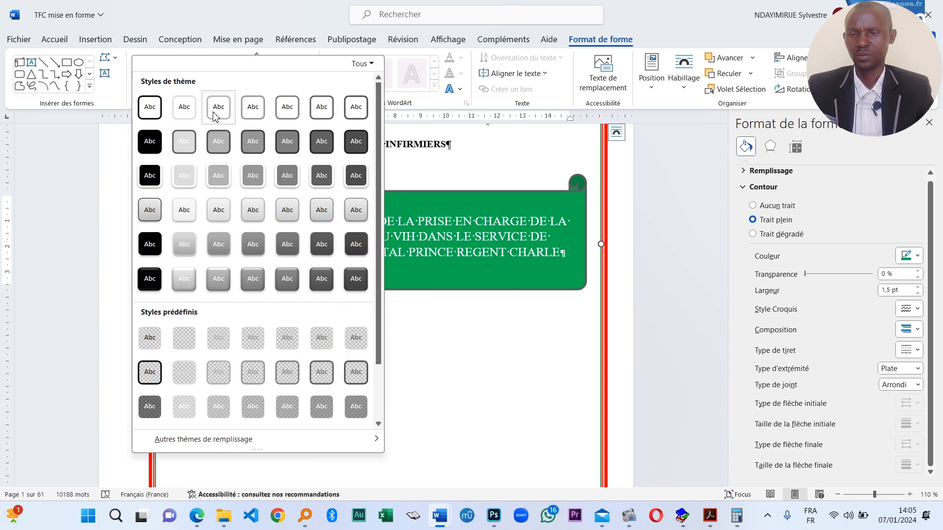
left_click(149, 106)
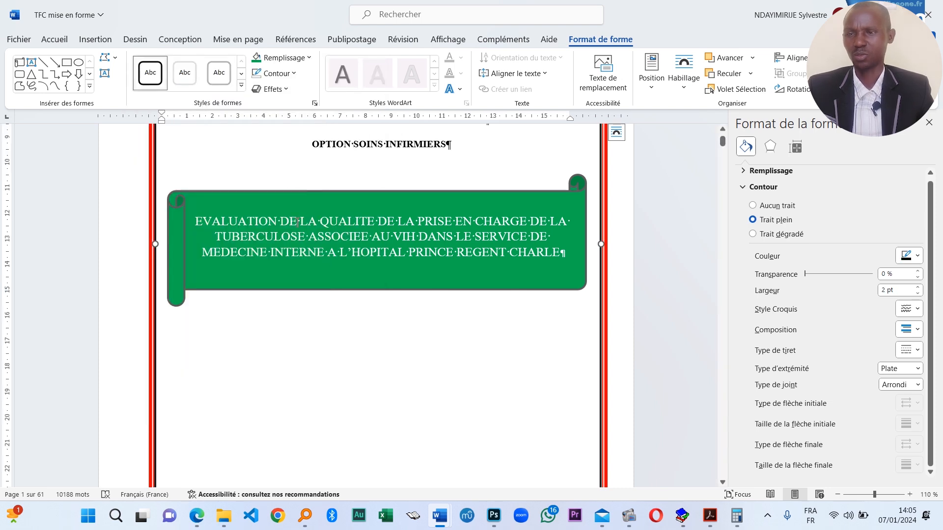
key("ctrl+z")
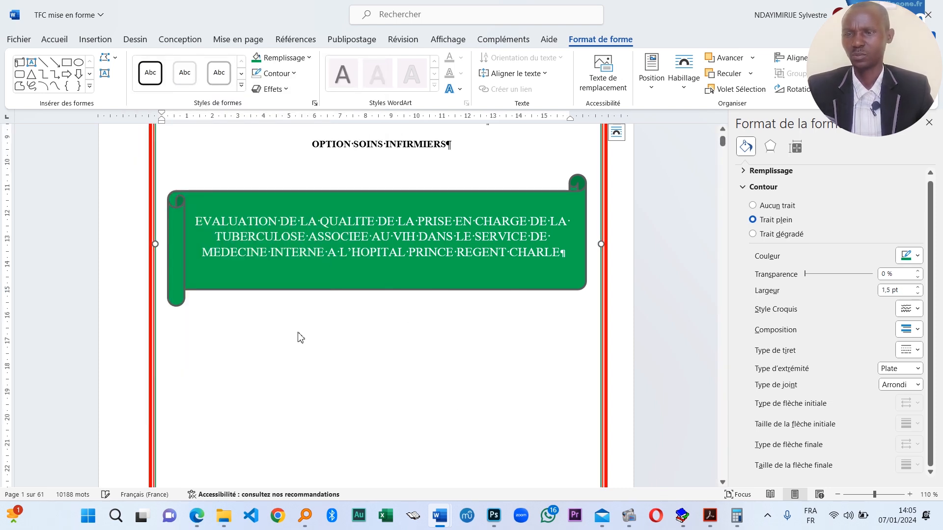
left_click(312, 278)
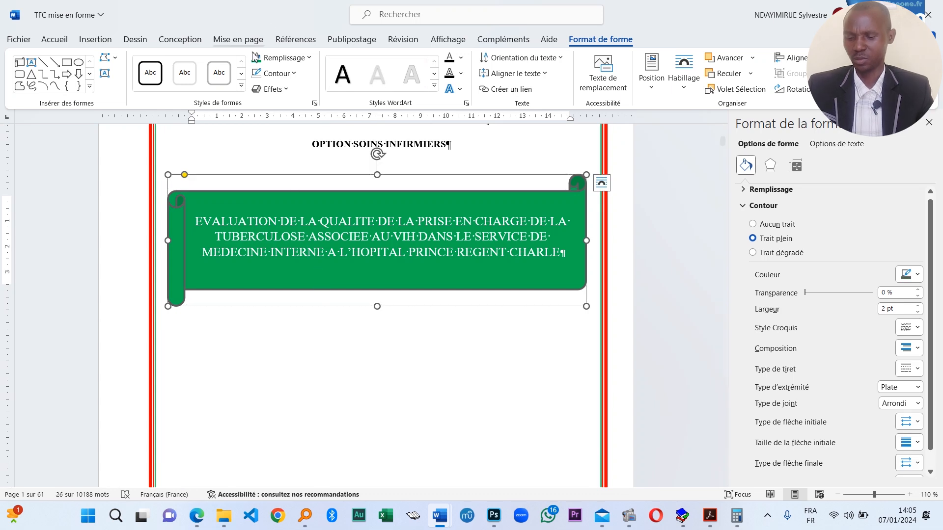
left_click(239, 87)
left_click(549, 197)
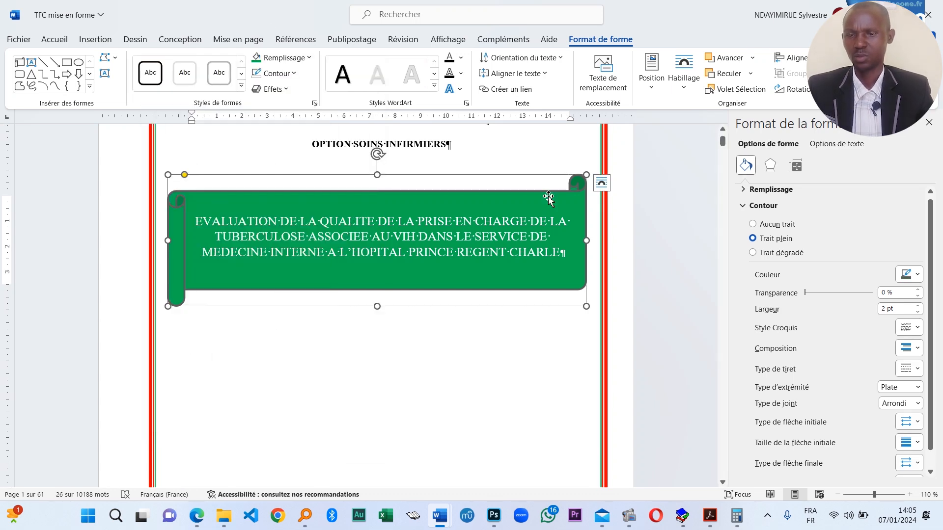
left_click(242, 86)
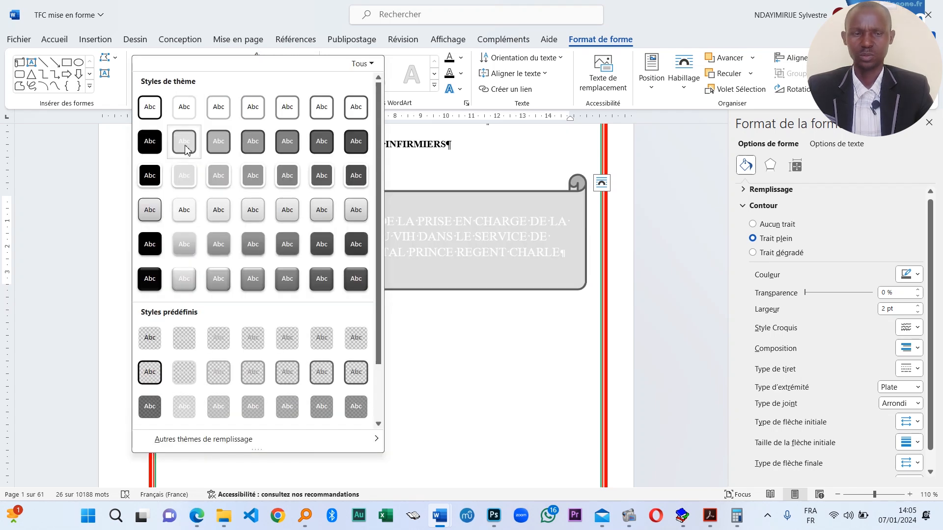
left_click(544, 286)
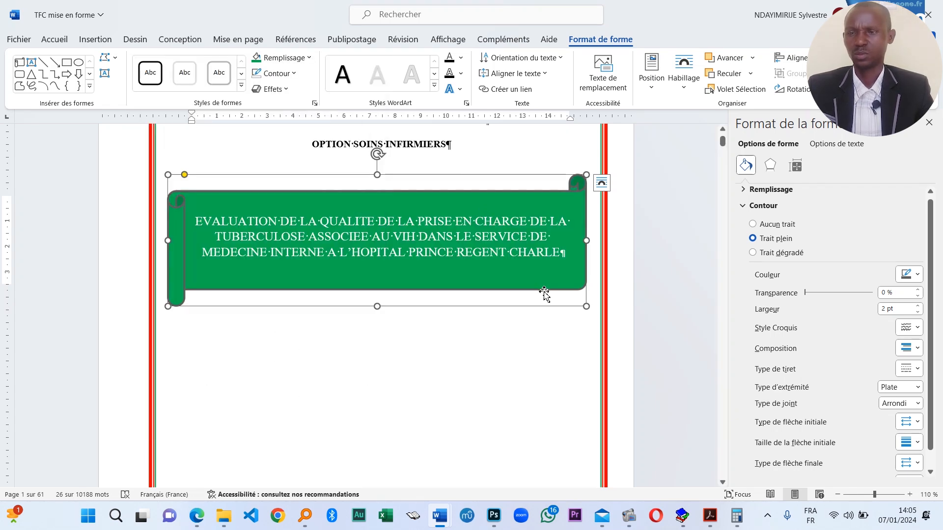
- Apply the fourth Lumière glow variation from Effets to the green banner
left_click(270, 89)
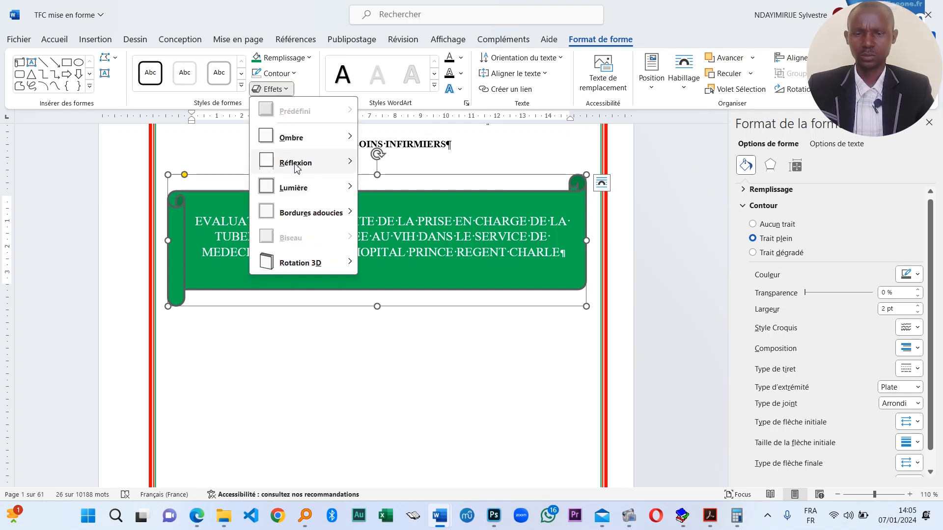
mouse_move(318, 138)
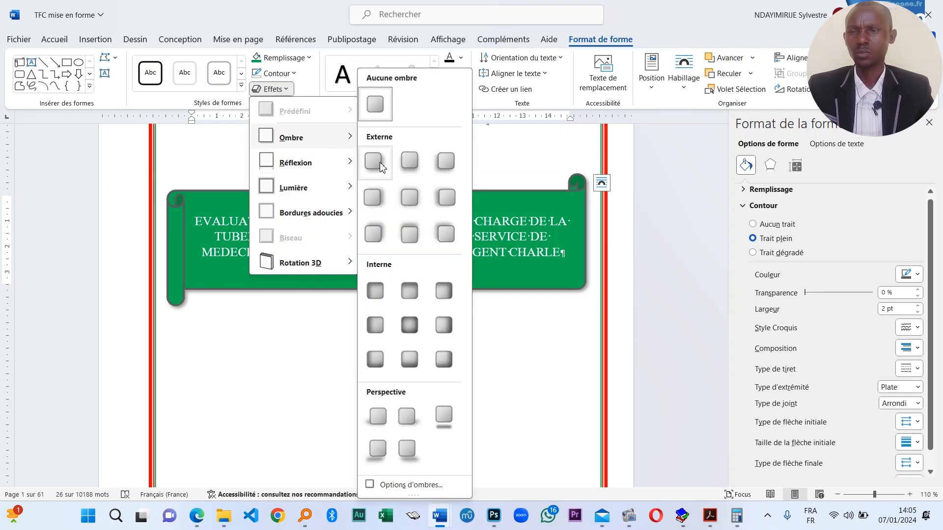
mouse_move(305, 188)
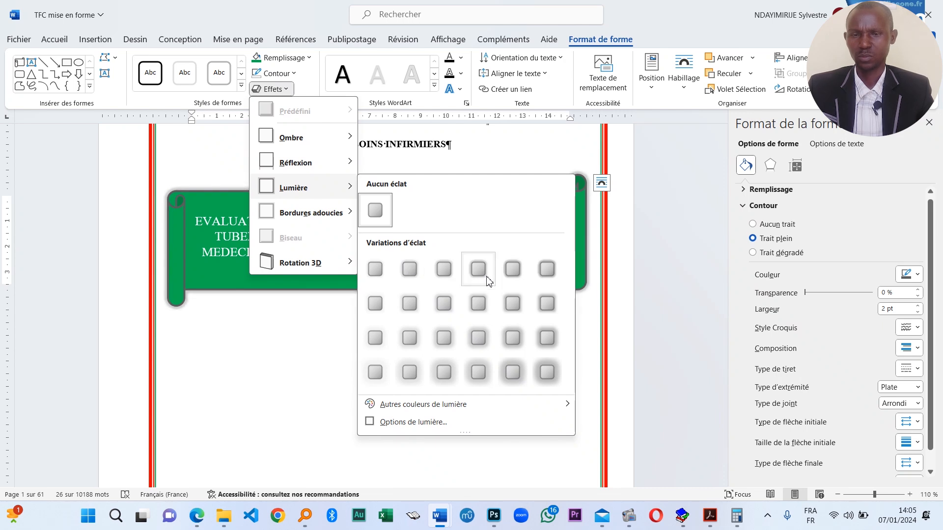
left_click(469, 278)
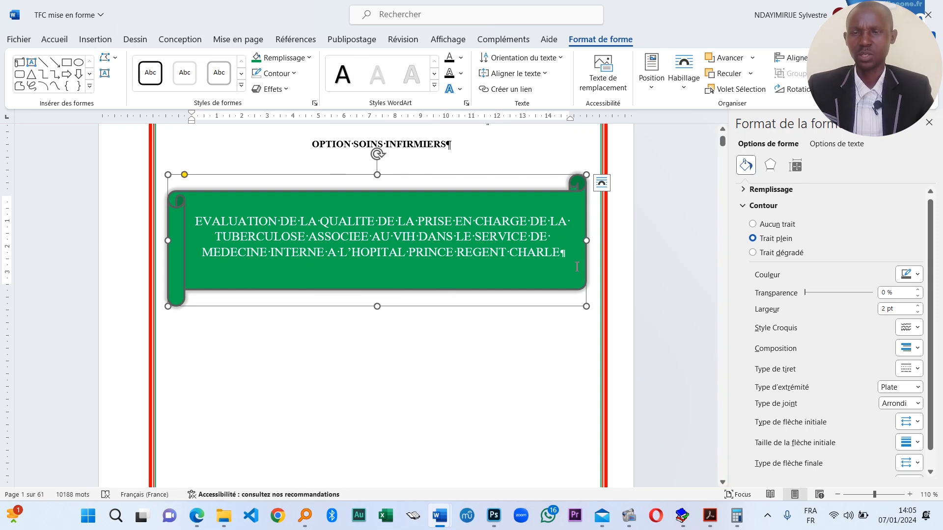
- Select the banner's title text and set its font colour to automatic black
left_click_drag(405, 252, 133, 212)
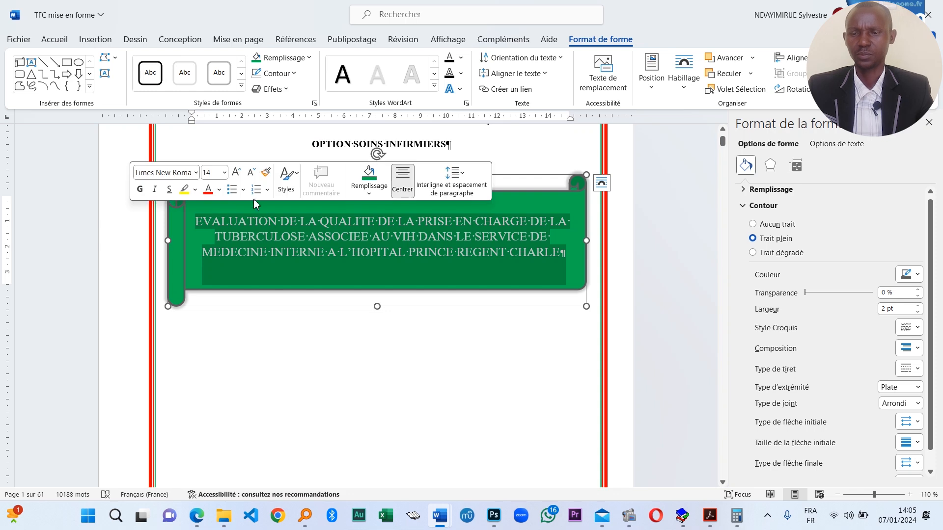
left_click(220, 190)
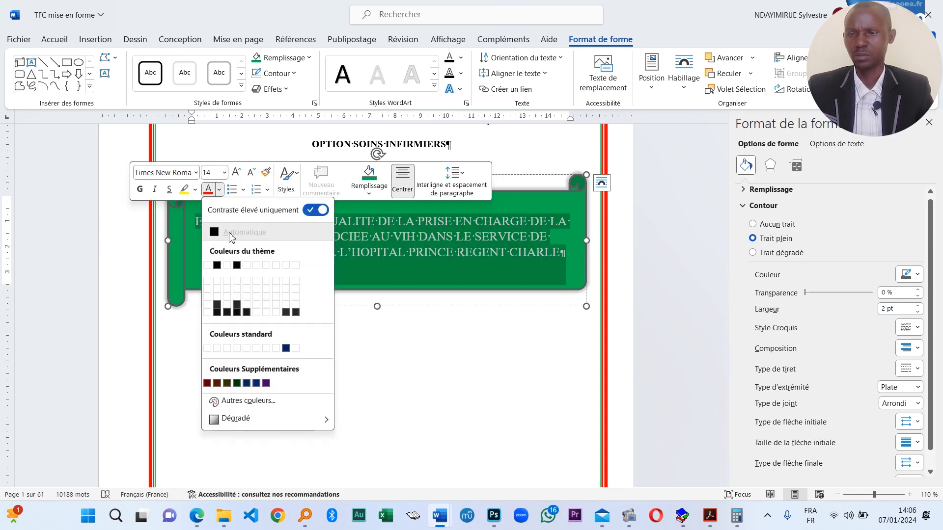
left_click(514, 249)
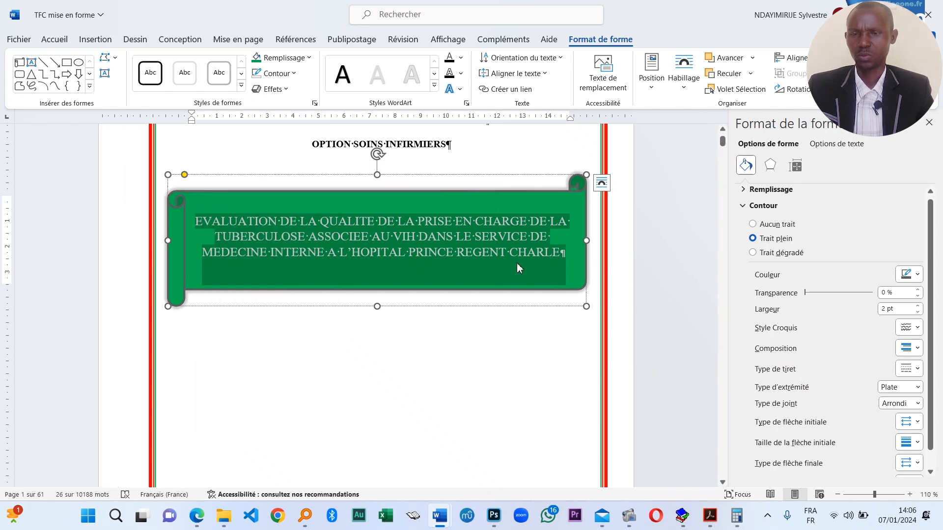
scroll(442, 250, "down", 3)
scroll(429, 251, "up", 2)
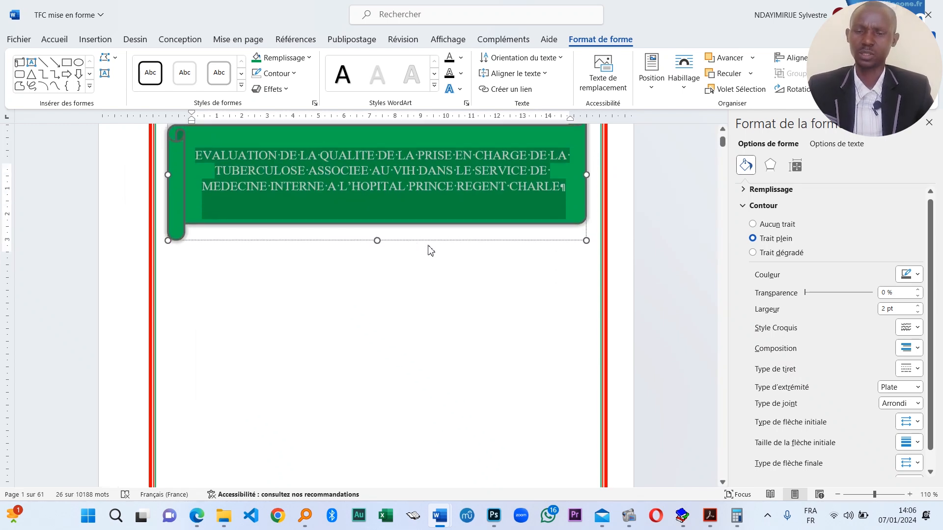
left_click(417, 269)
triple_click(556, 232)
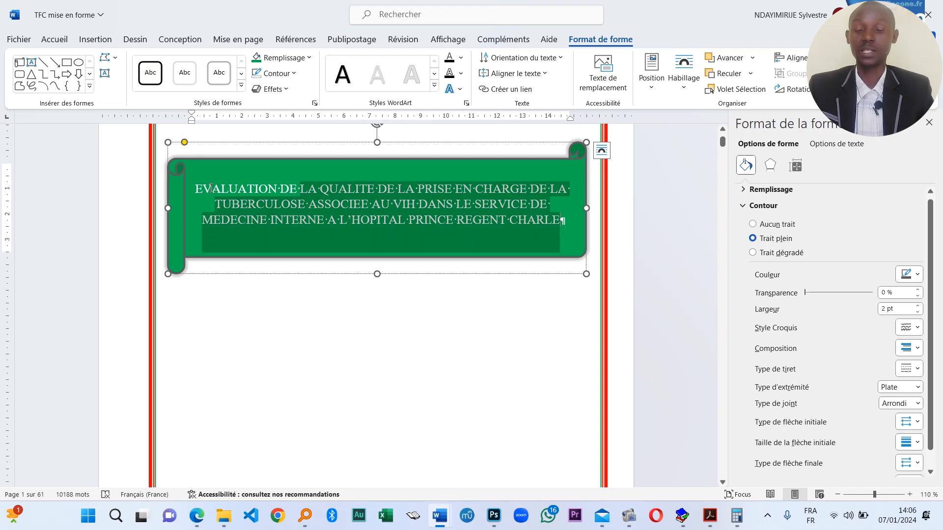
left_click(51, 43)
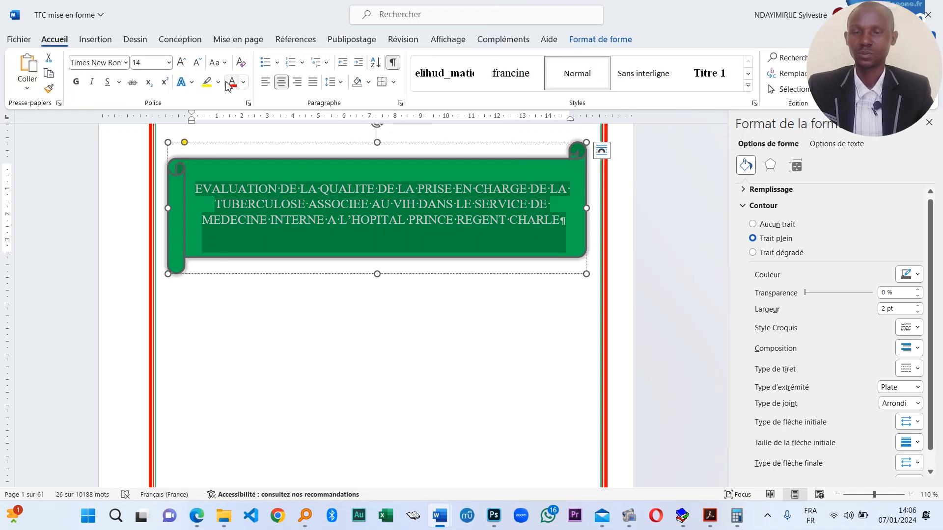
left_click(244, 82)
left_click(263, 127)
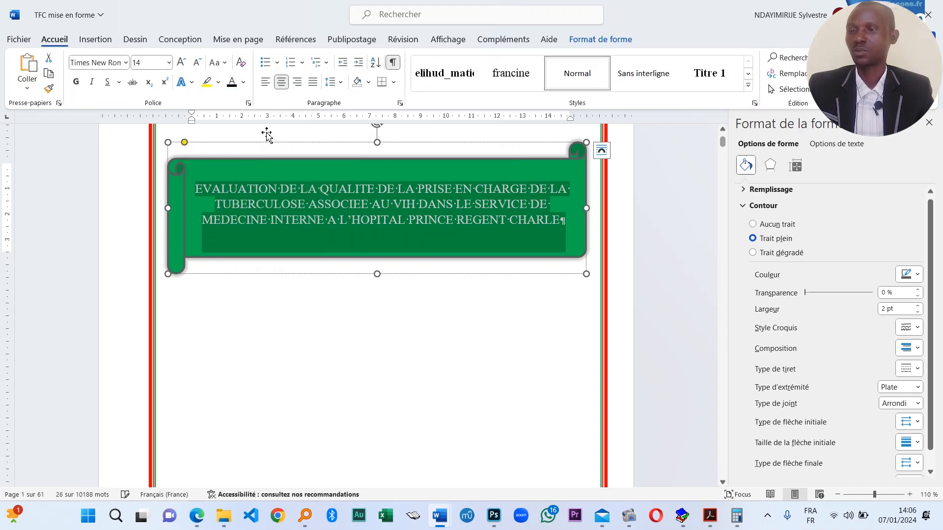
- Recolour the banner title text dark red from Couleurs Supplémentaires
left_click(455, 230)
triple_click(571, 225)
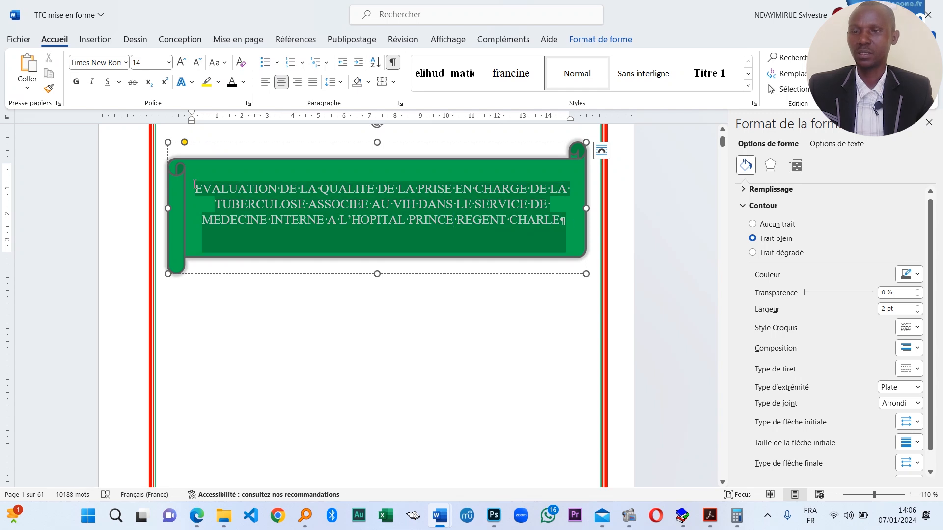
left_click(243, 83)
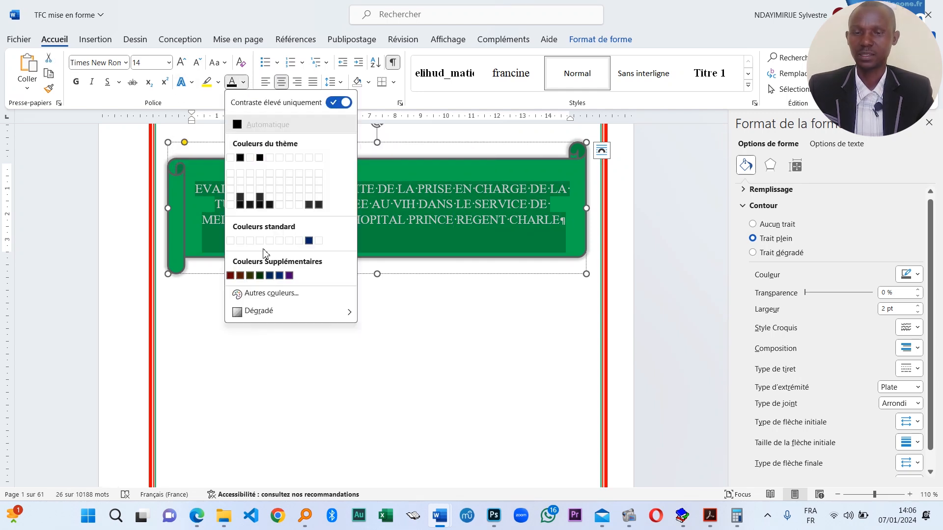
left_click(230, 276)
left_click(490, 379)
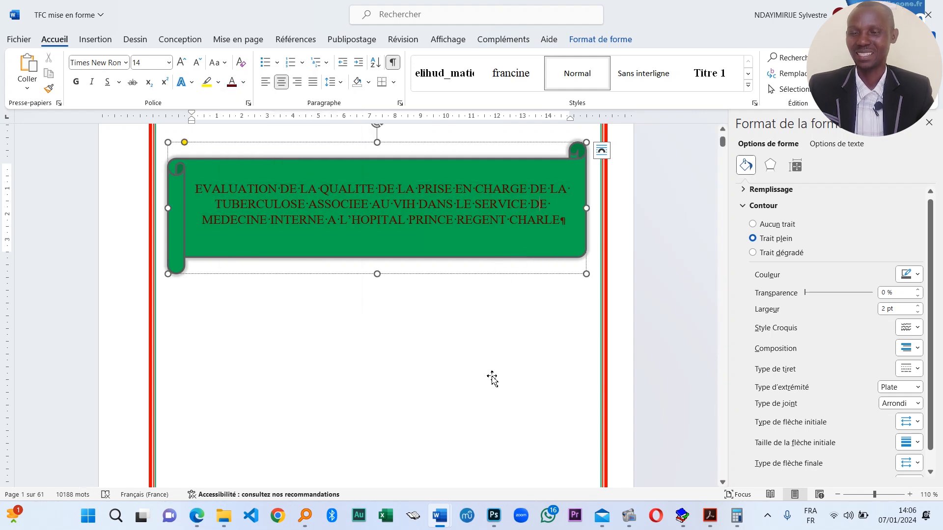
scroll(354, 317, "down", 2)
scroll(352, 230, "up", 4)
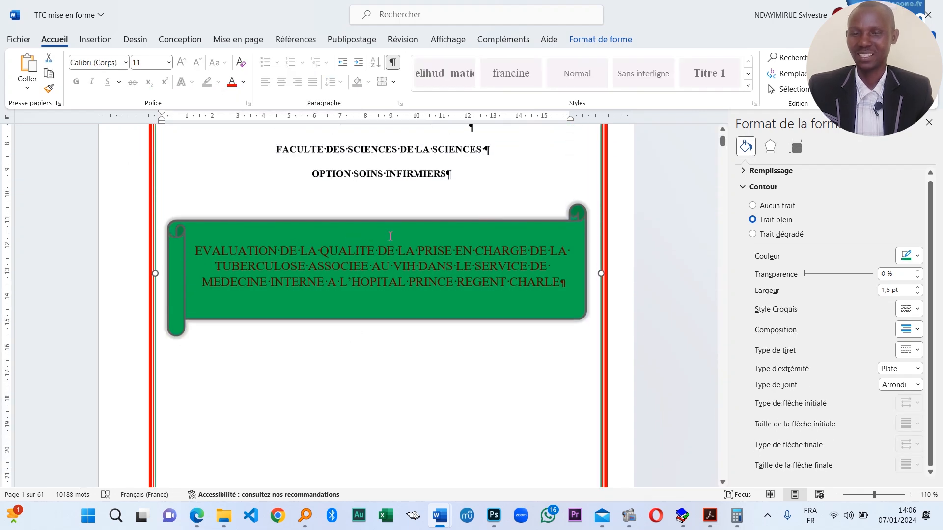
- Select the whole 'MINISTERE DE L'EDUCATION NATIONALE ET DE LA RECHERCHE SCIENTIFIQUE' text box
left_click(449, 210)
scroll(403, 312, "up", 2)
scroll(404, 311, "up", 2)
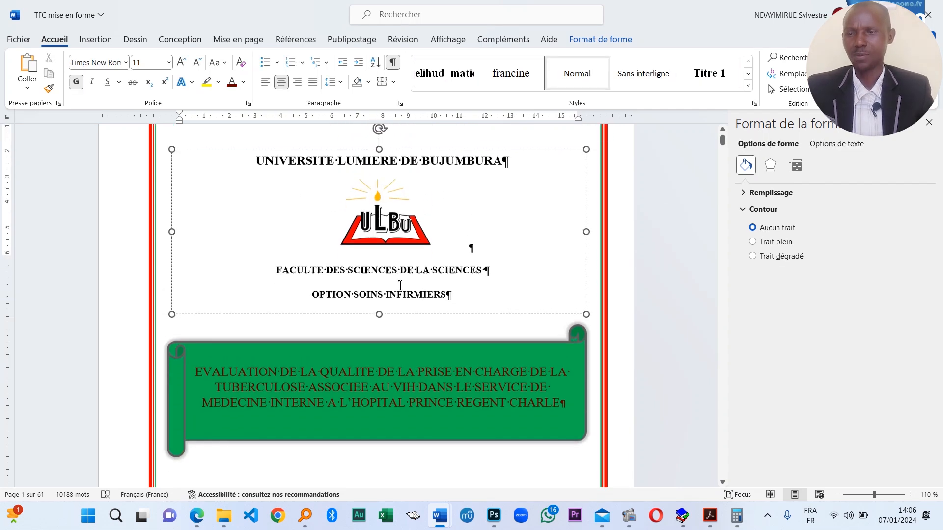
scroll(398, 284, "down", 2)
scroll(442, 245, "up", 2)
scroll(432, 325, "down", 2)
scroll(437, 295, "up", 3)
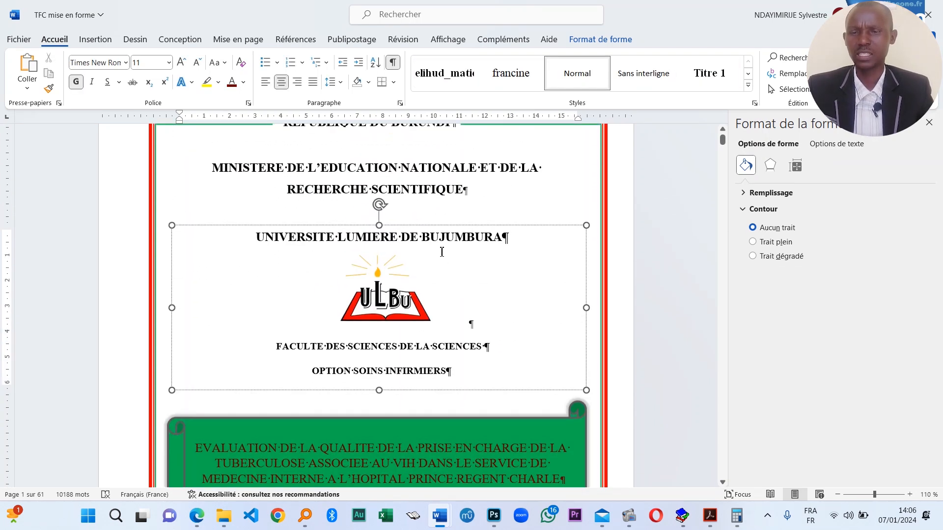
left_click(448, 195)
left_click(475, 214)
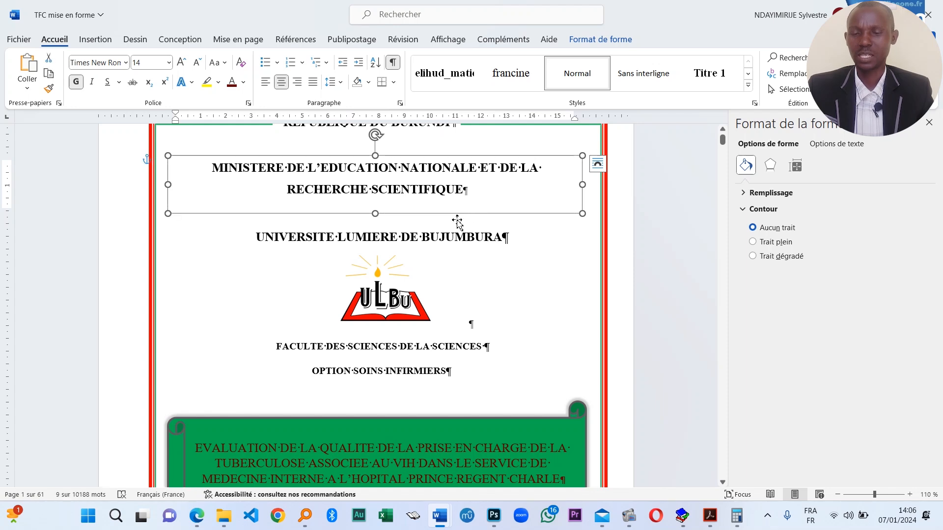
- Paste a duplicate of the MINISTERE text box and drag it onto the green banner
scroll(454, 224, "down", 7)
left_click(385, 342)
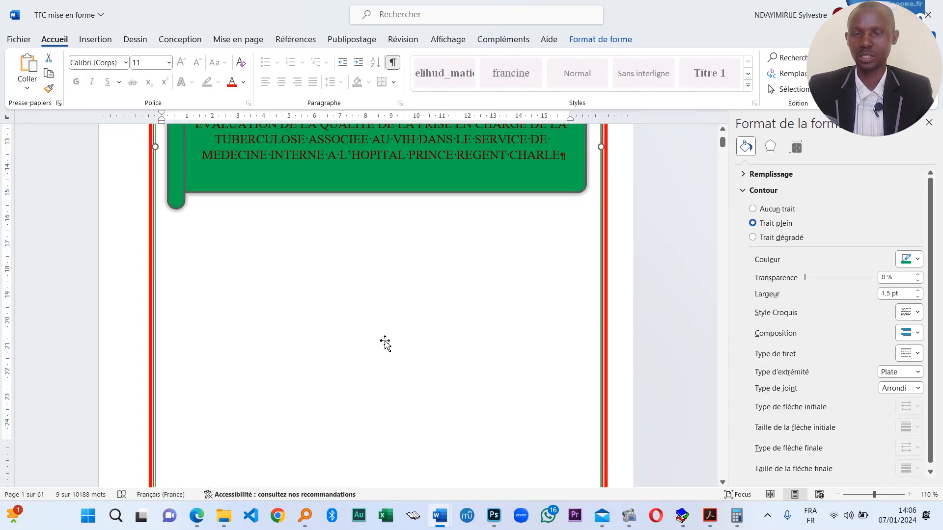
key("ctrl+v")
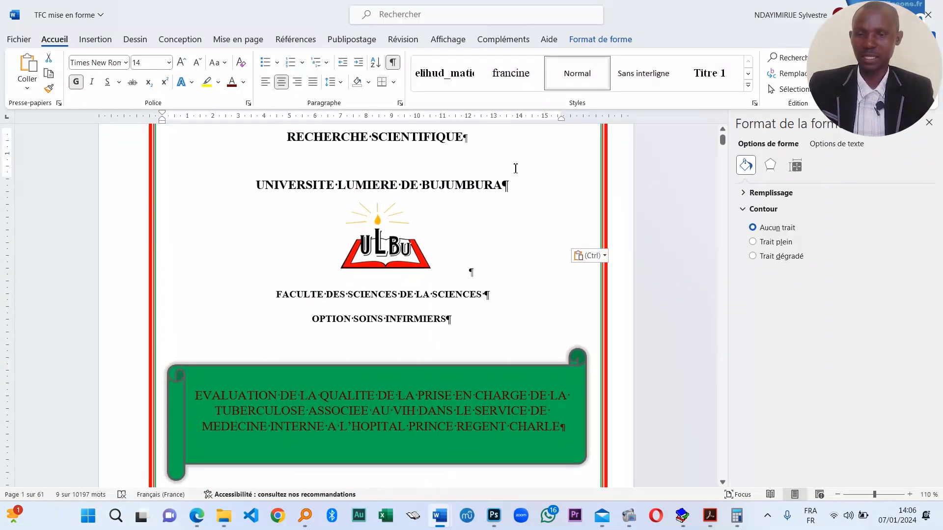
left_click_drag(534, 246, 506, 420)
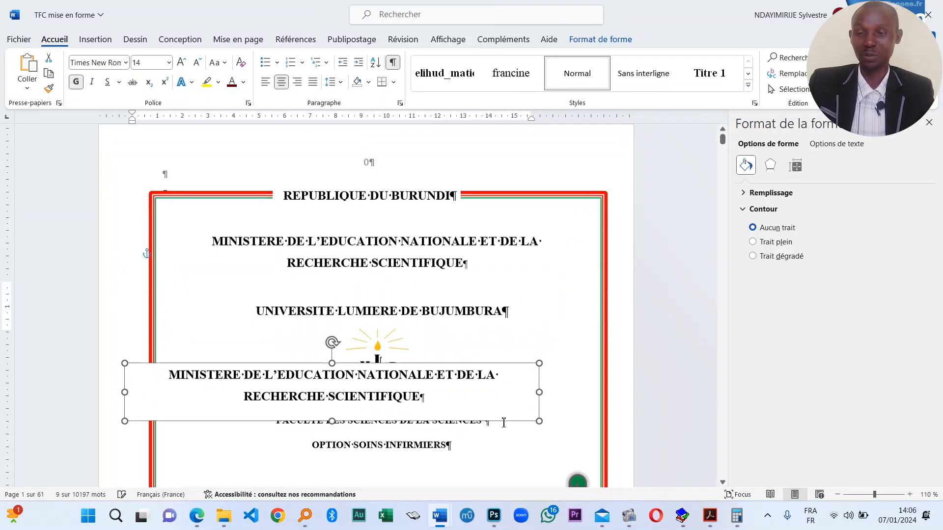
scroll(496, 250, "down", 3)
left_click_drag(510, 272, 526, 406)
scroll(508, 324, "down", 3)
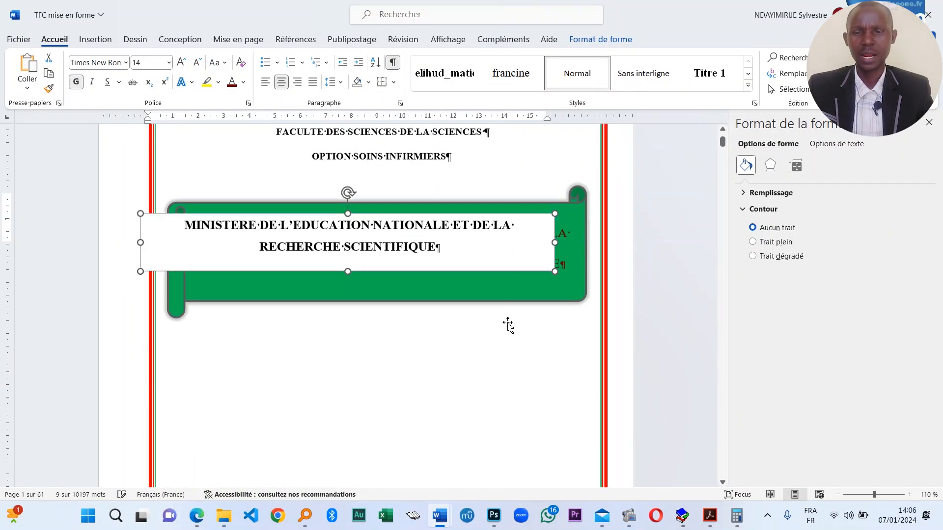
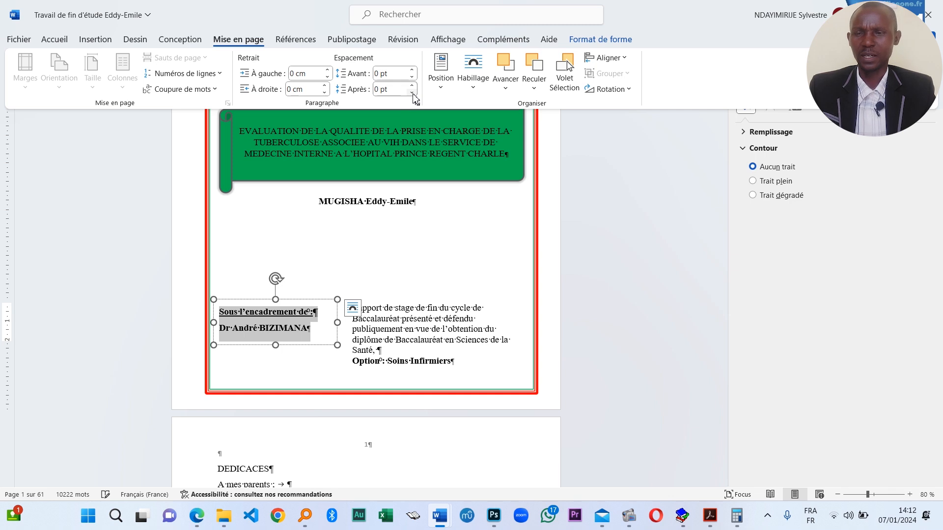
- Narrow the 'Sous l'encadrement de' supervisor text box so it sits beside the report description
left_click(314, 331)
left_click(335, 324)
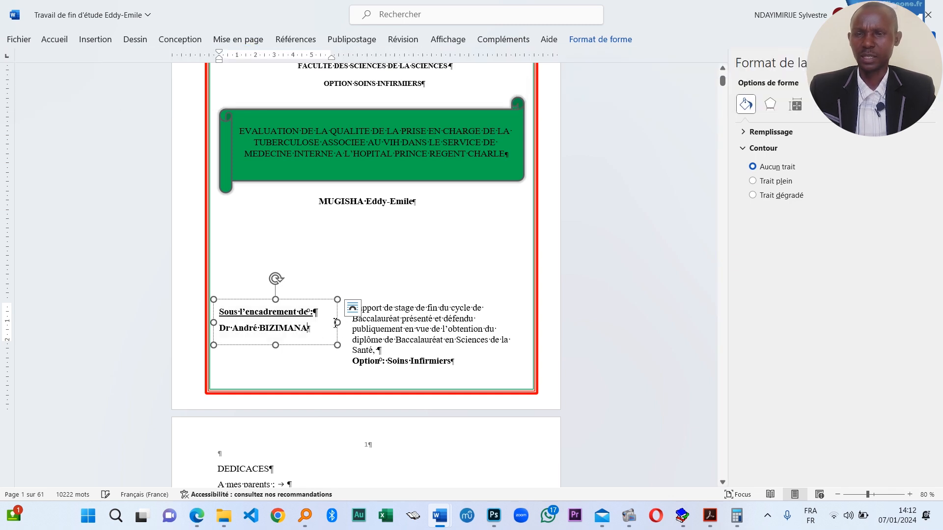
left_click_drag(338, 325, 328, 323)
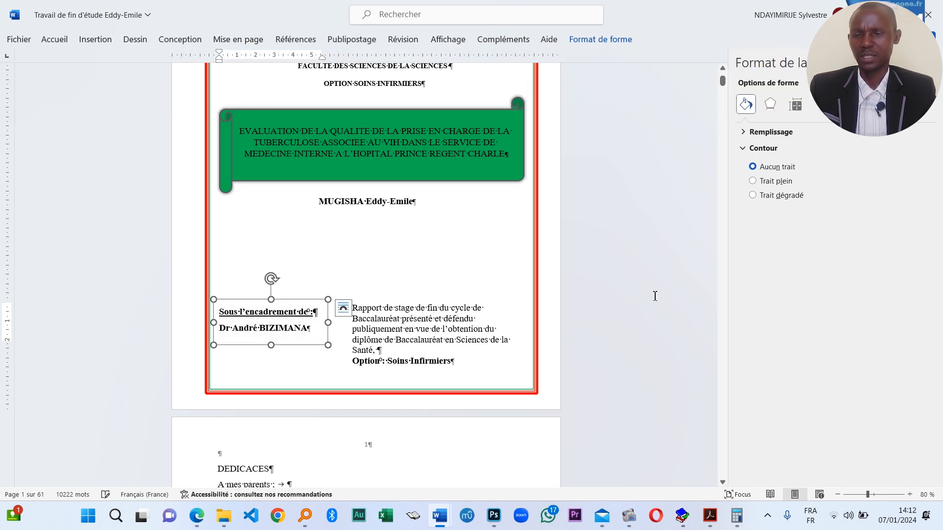
scroll(638, 302, "up", 5)
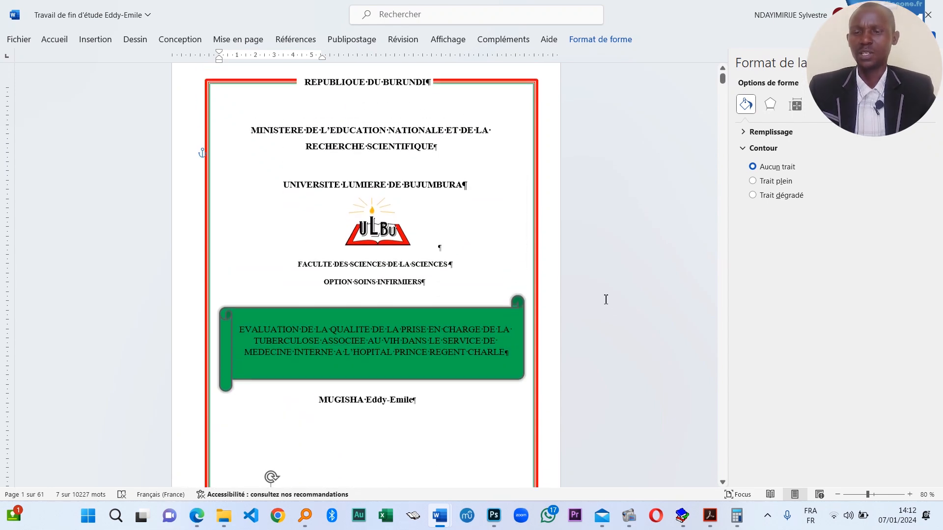
scroll(560, 260, "down", 1)
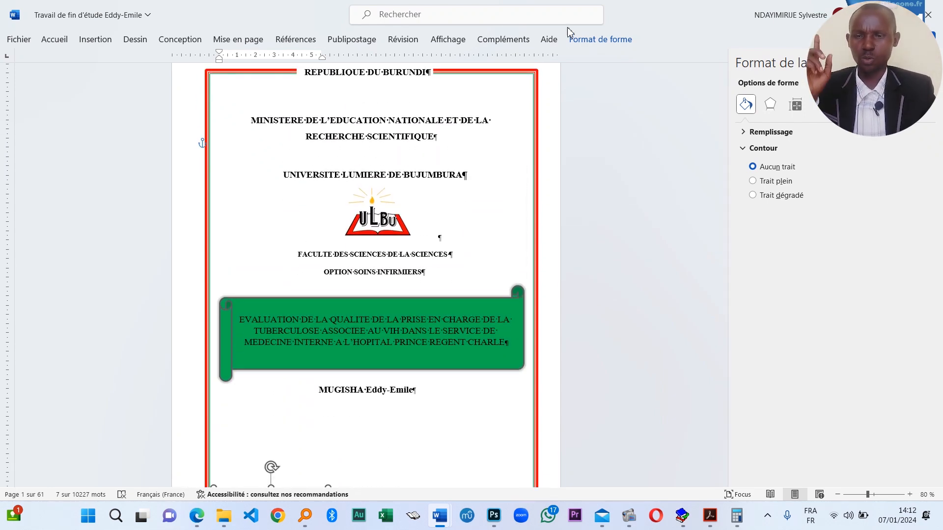
left_click(243, 44)
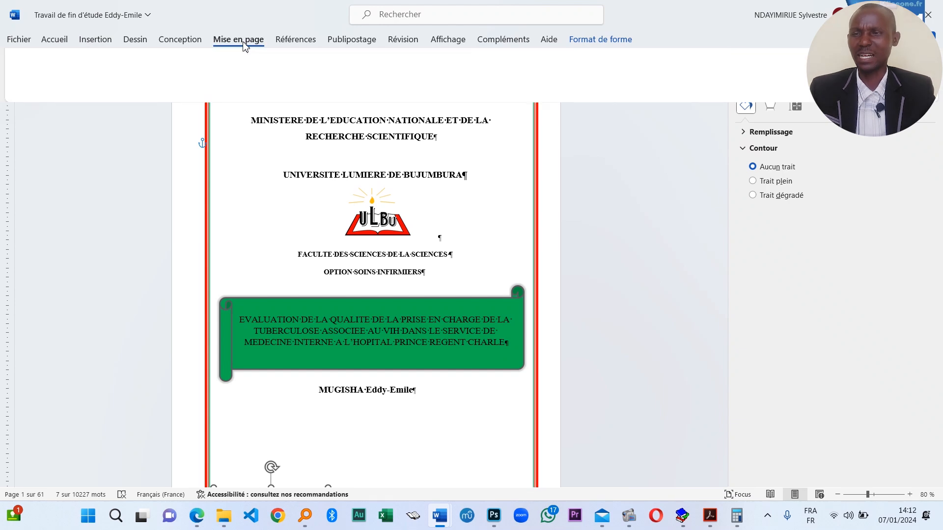
left_click(56, 45)
- Turn off the ¶ formatting marks and review the cover and dedication page
left_click(393, 62)
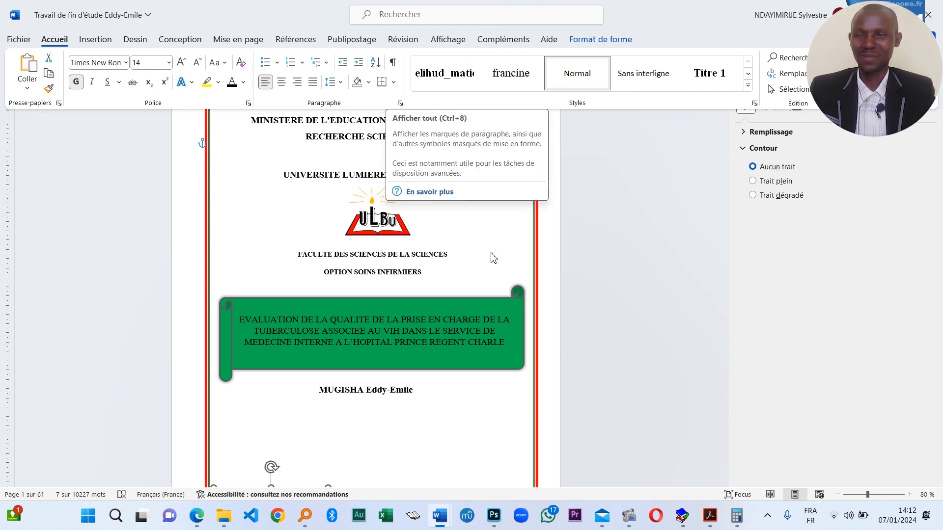
scroll(421, 336, "down", 3)
scroll(478, 327, "down", 1)
scroll(479, 331, "down", 2)
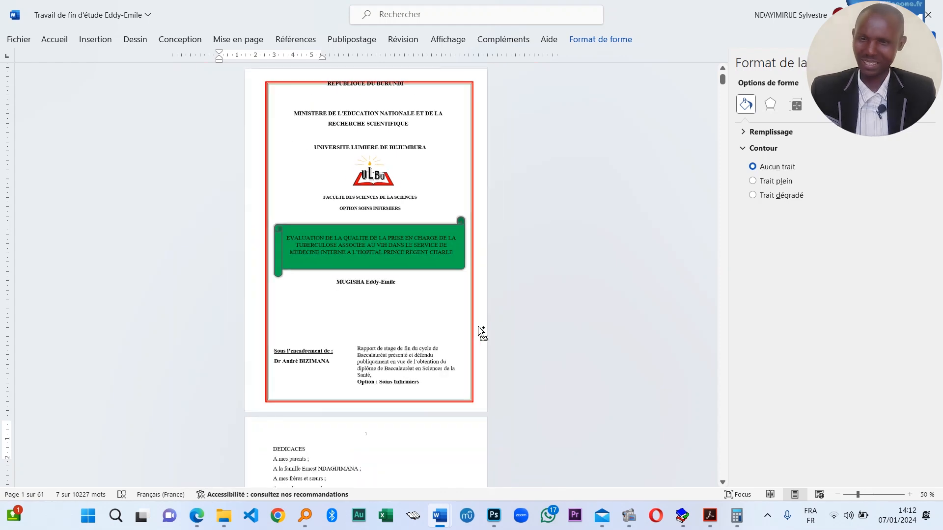
left_click(643, 322)
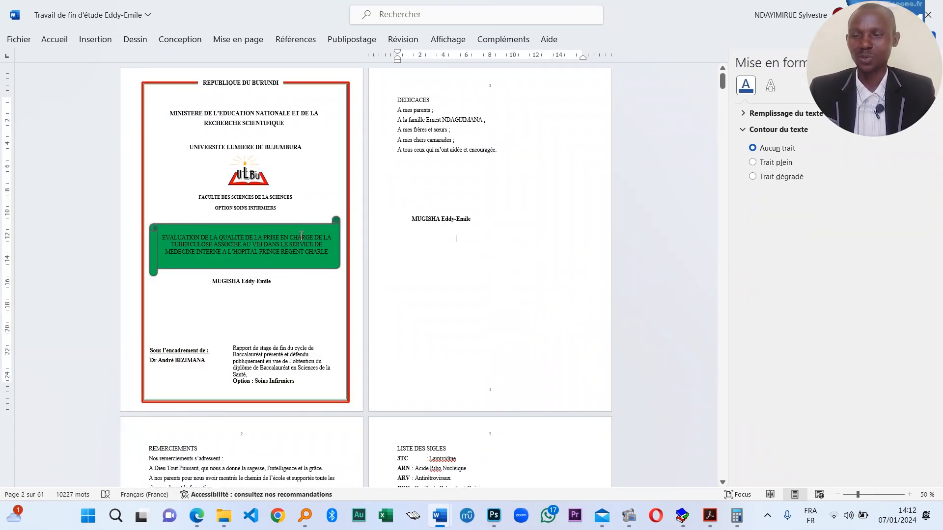
scroll(336, 274, "down", 1)
scroll(314, 252, "up", 1)
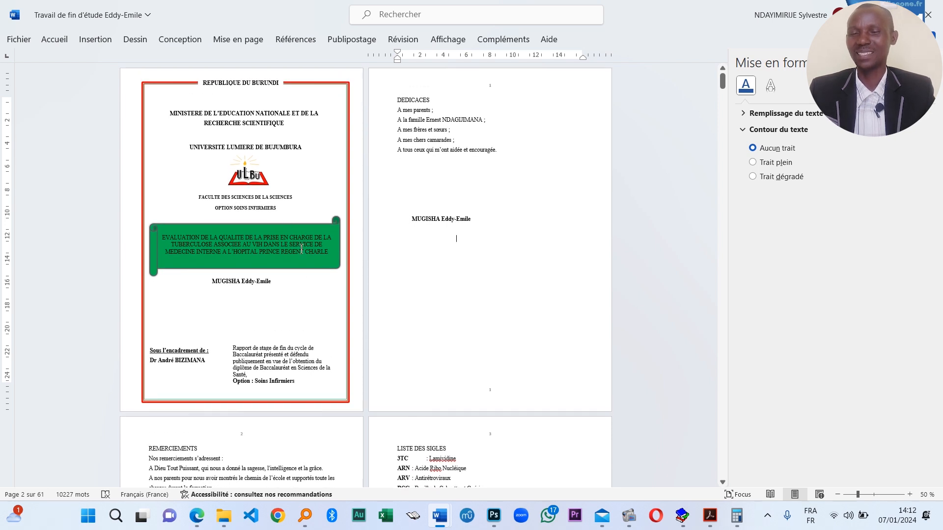
scroll(301, 249, "up", 3, "ctrl")
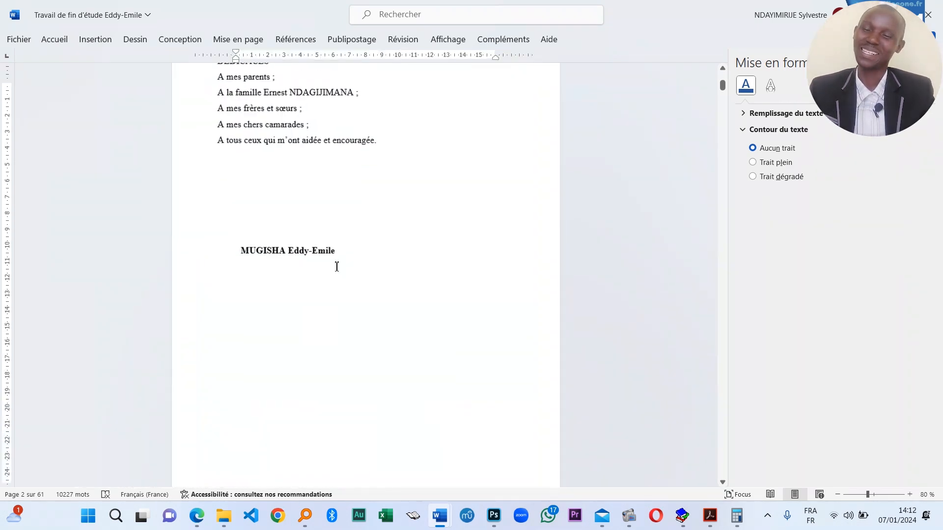
scroll(337, 267, "up", 10)
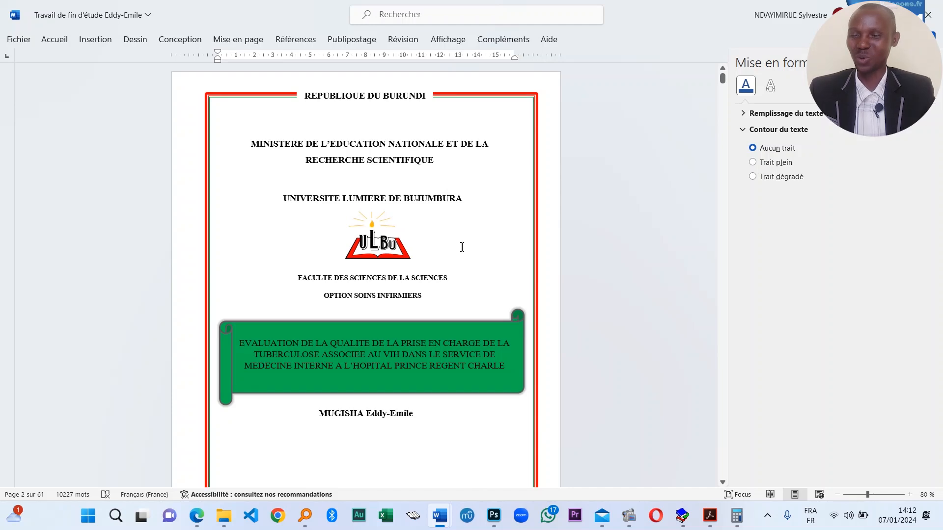
scroll(505, 301, "down", 5)
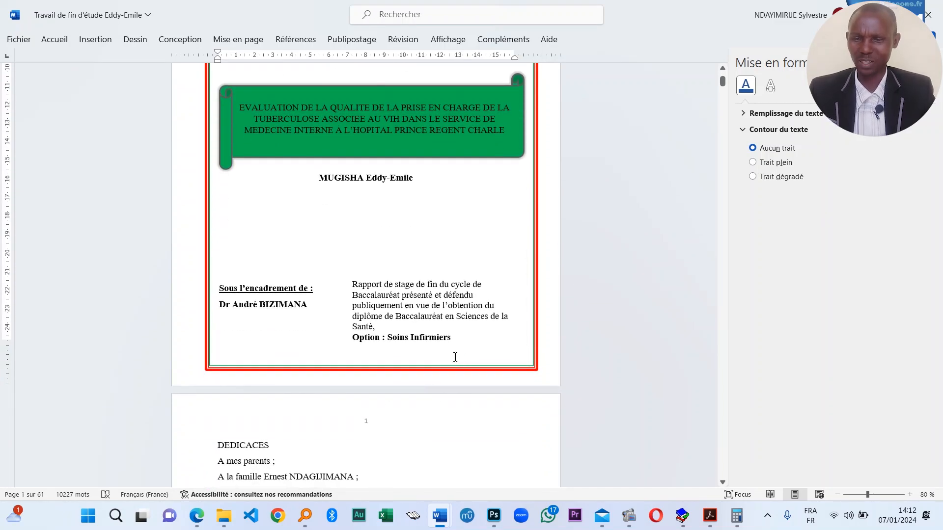
scroll(455, 357, "down", 5)
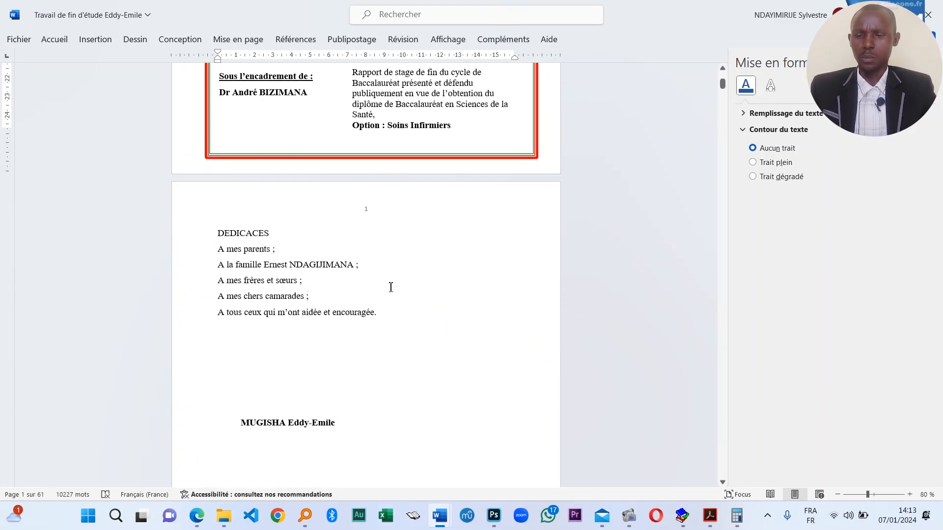
left_click(297, 310)
mouse_move(439, 515)
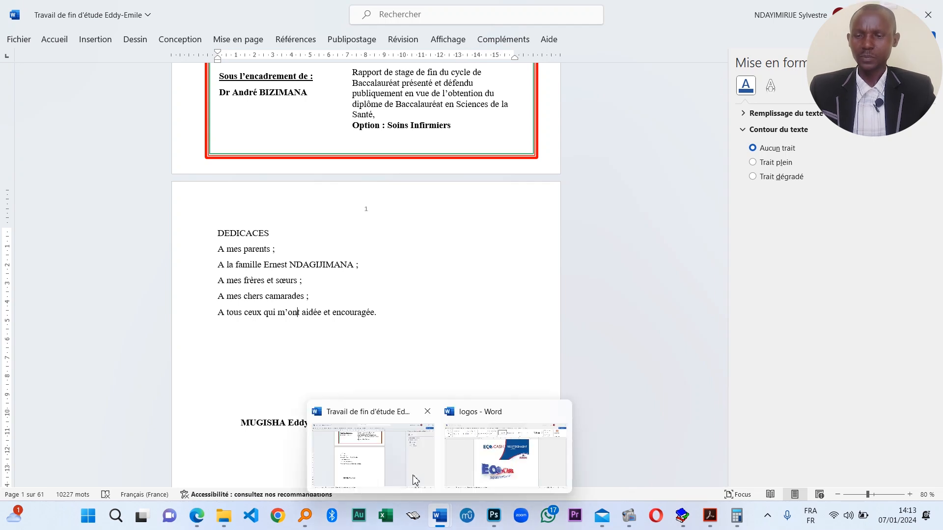
scroll(343, 334, "down", 10)
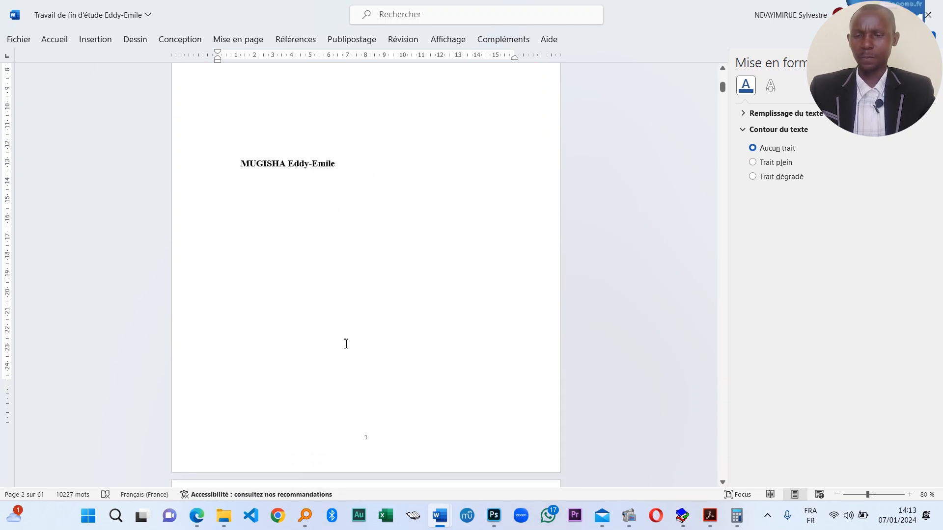
scroll(347, 344, "down", 3)
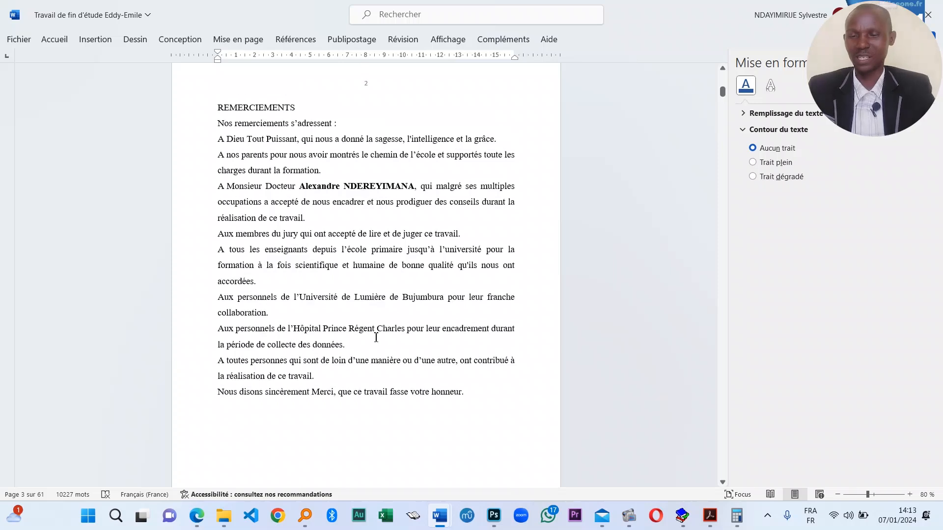
scroll(415, 286, "up", 10)
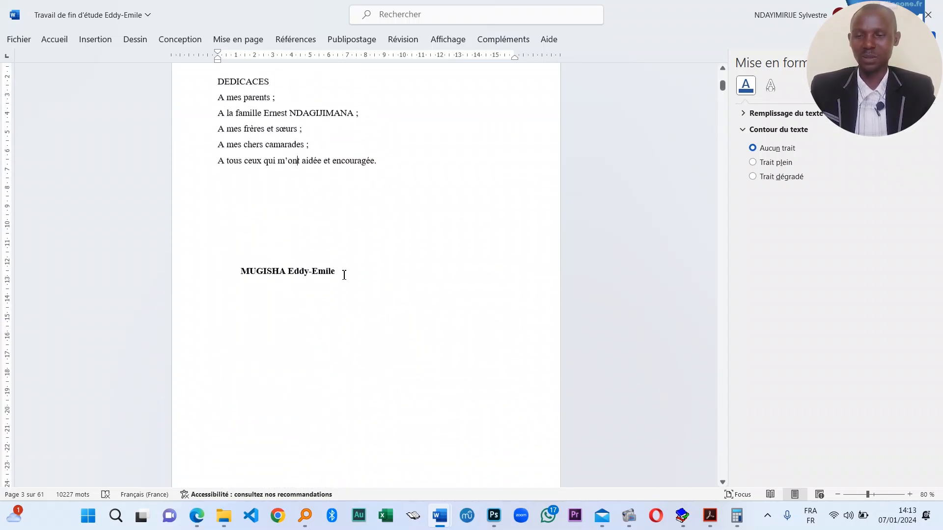
scroll(324, 390, "down", 6)
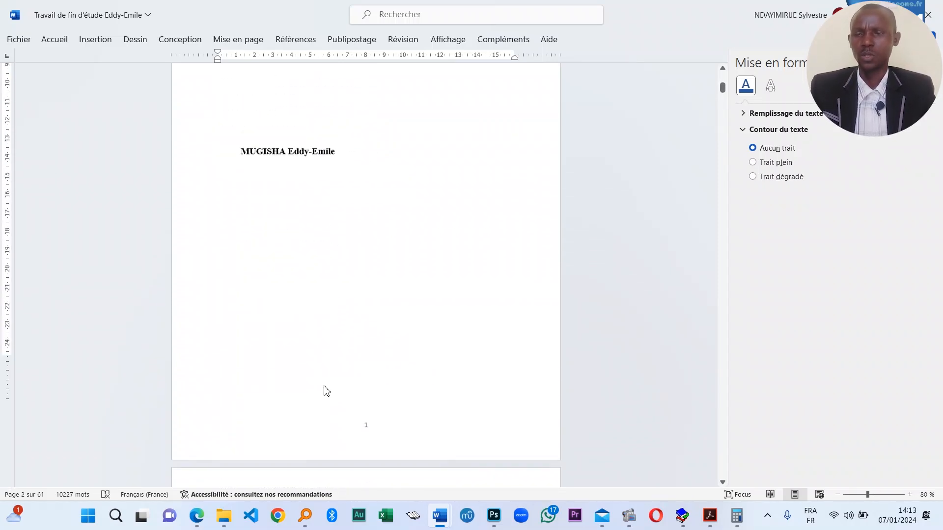
scroll(315, 393, "down", 12)
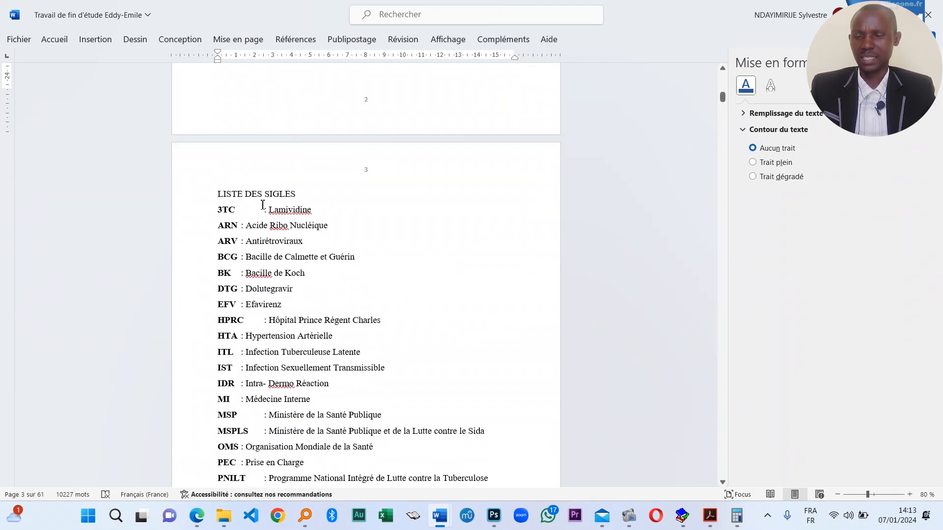
scroll(351, 311, "down", 6)
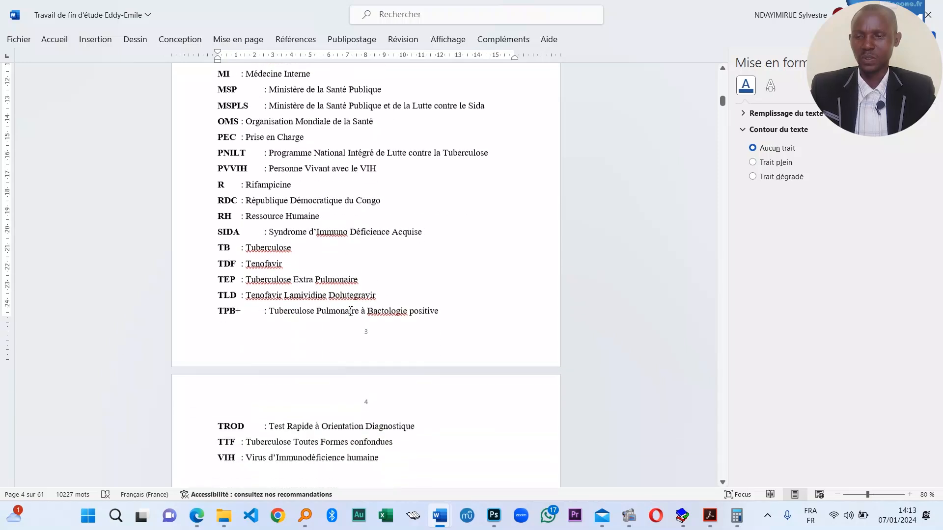
scroll(350, 311, "up", 10)
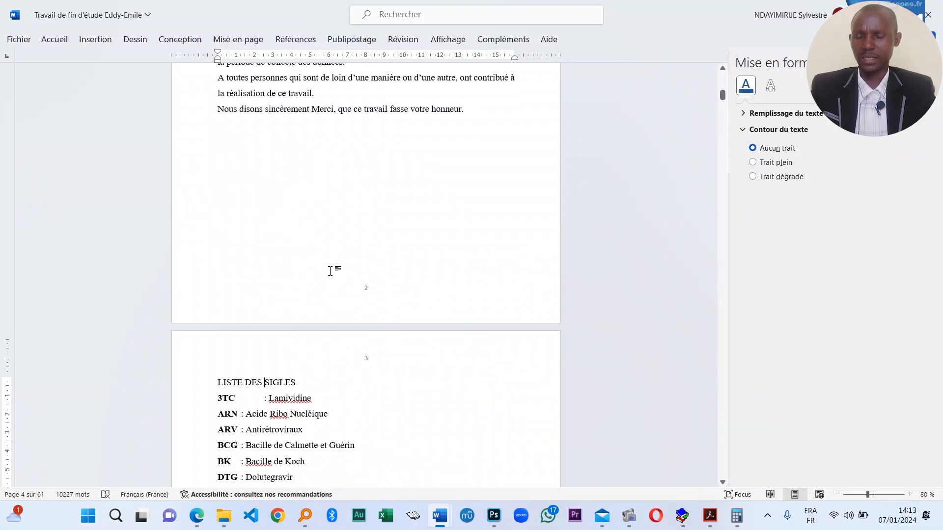
scroll(382, 379, "down", 5)
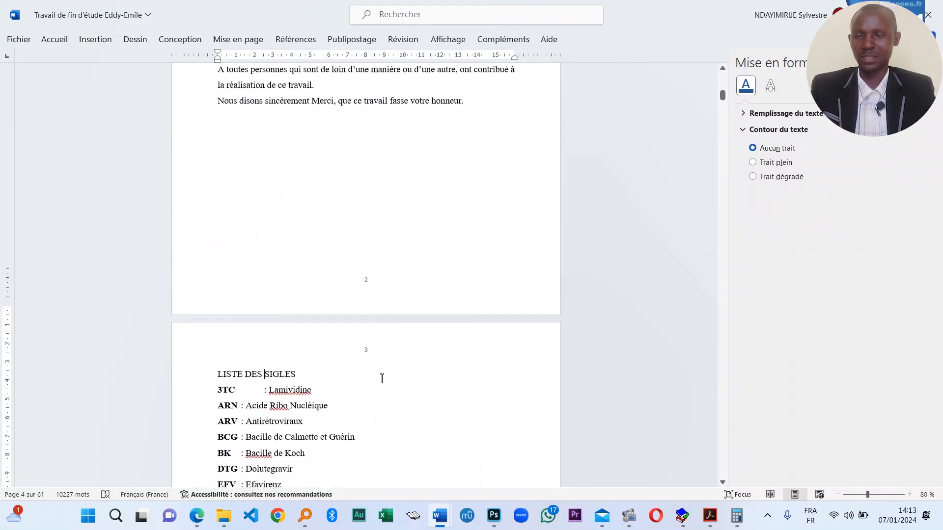
scroll(382, 354, "up", 9)
scroll(361, 369, "up", 6)
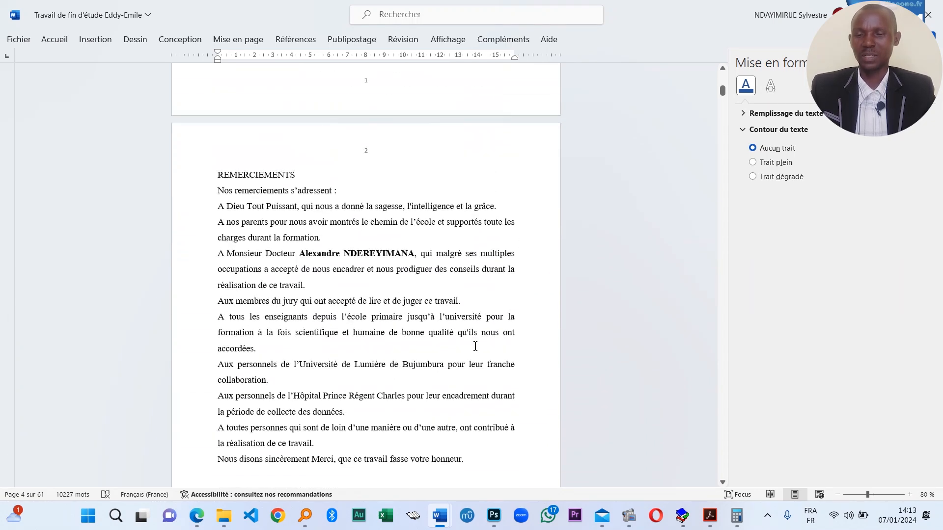
scroll(361, 363, "down", 1)
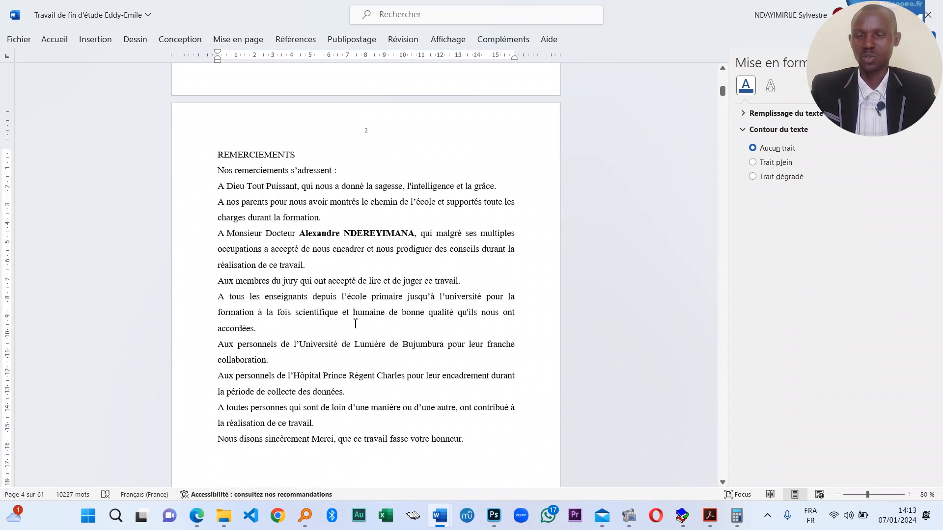
- Remove the existing page numbers from the document
left_click(101, 41)
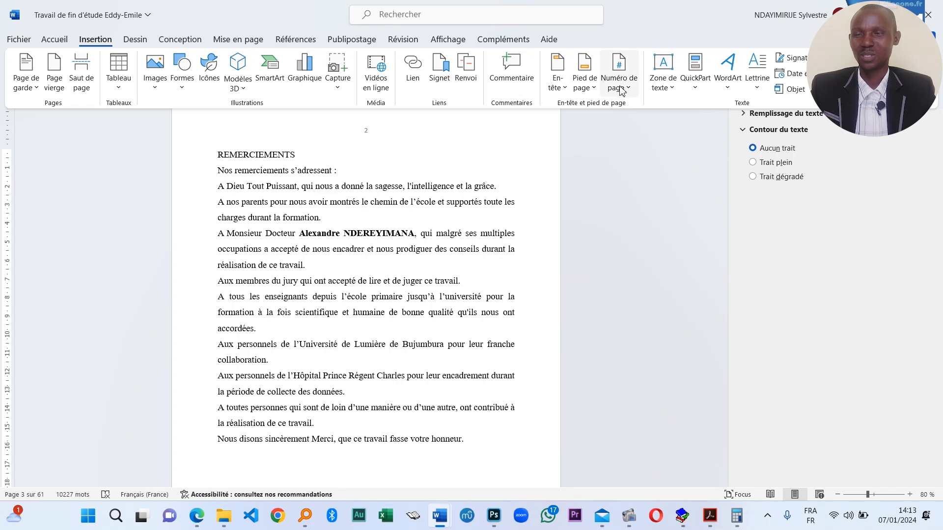
left_click(619, 85)
left_click(686, 199)
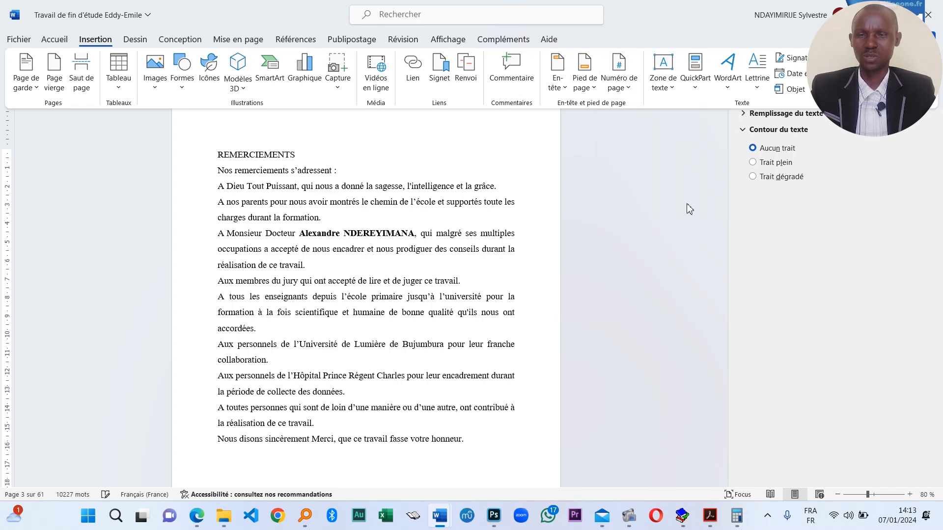
scroll(401, 288, "down", 3)
scroll(401, 288, "up", 15)
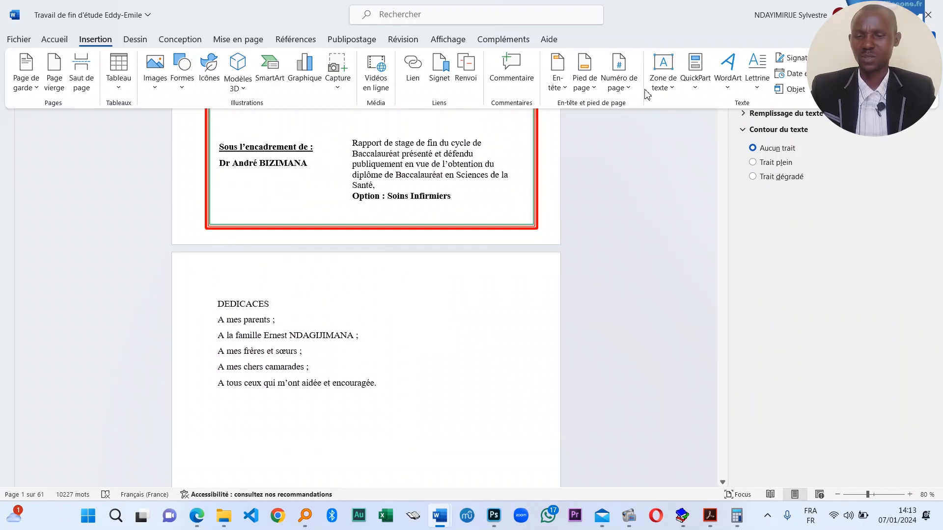
- Add a centred page number at the top of the pages
left_click(619, 74)
mouse_move(681, 114)
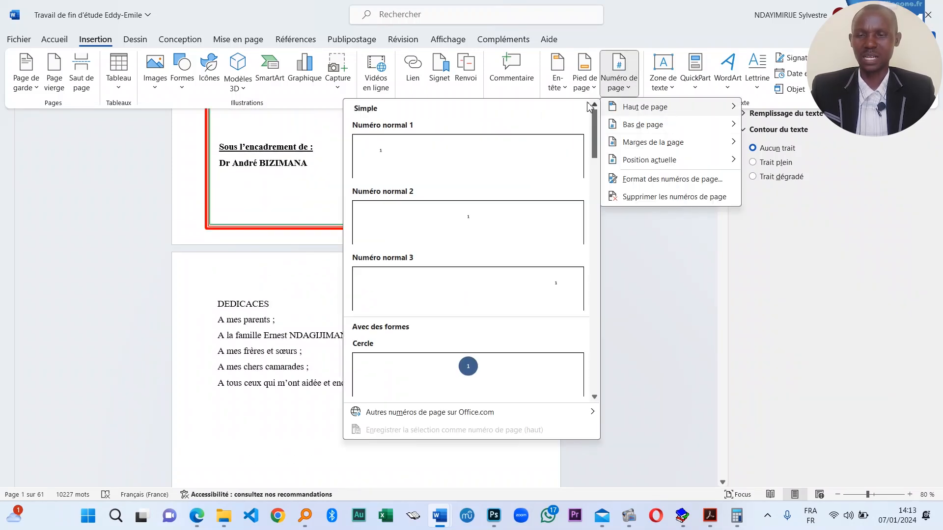
left_click(514, 214)
scroll(393, 313, "down", 4)
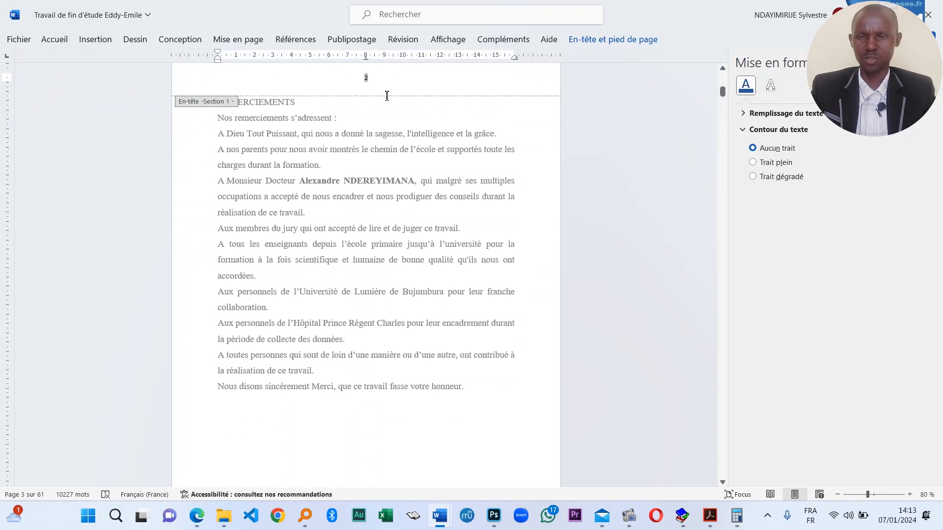
scroll(400, 267, "down", 2)
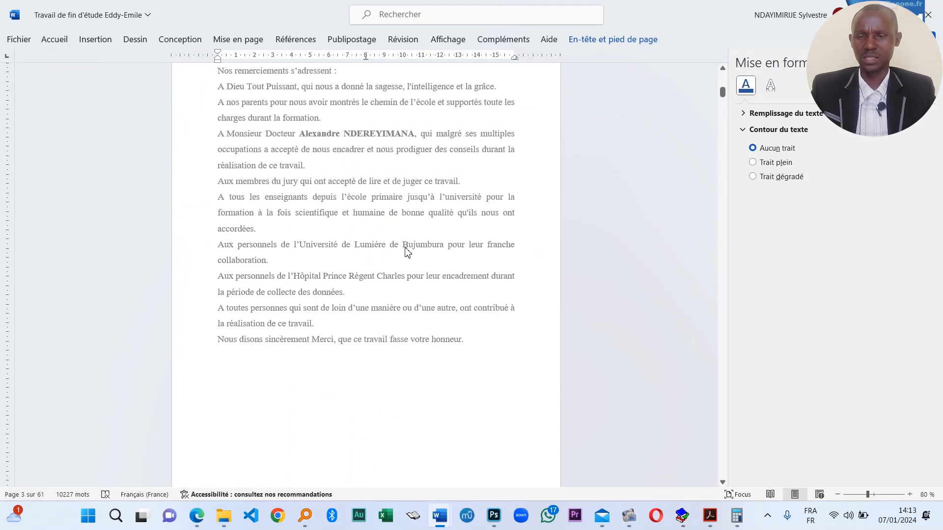
scroll(361, 339, "down", 10)
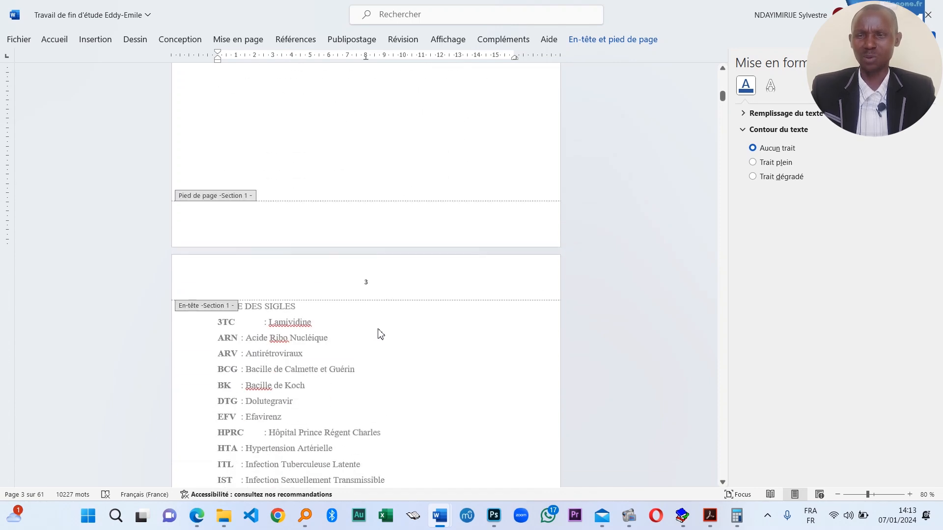
scroll(421, 269, "up", 9)
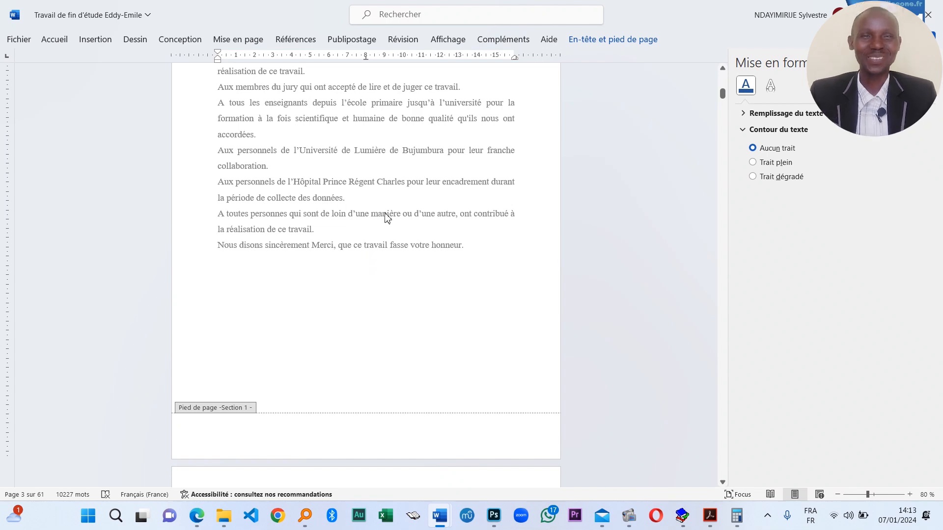
- Close the header and footer and return to the REMERCIEMENTS page
key("Escape")
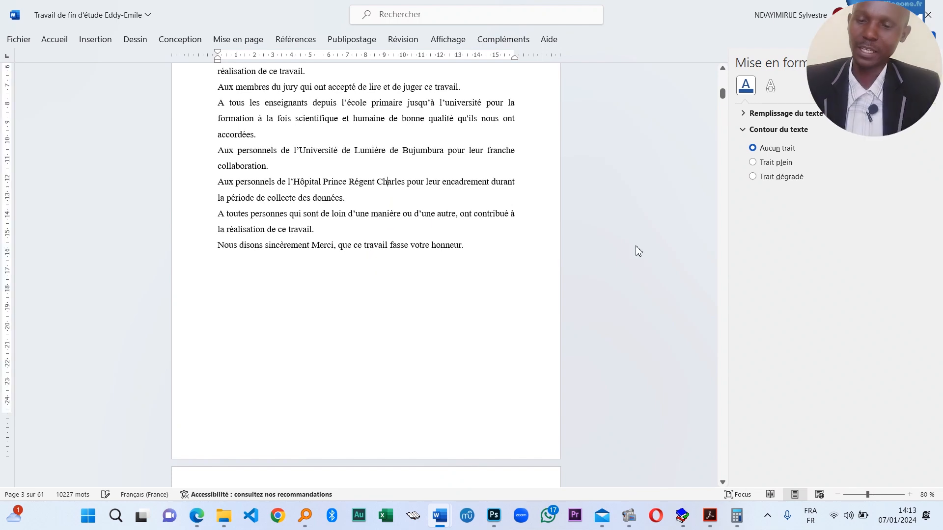
scroll(375, 364, "up", 8)
scroll(401, 232, "up", 1)
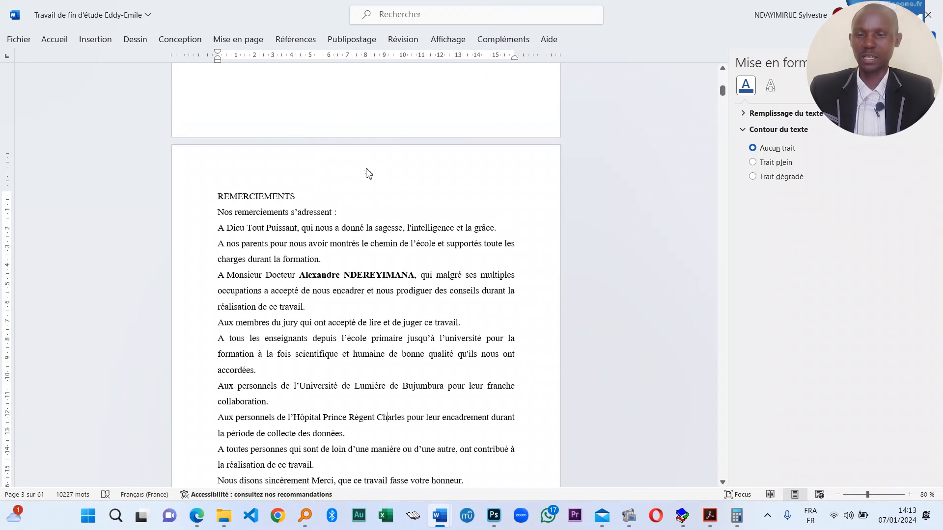
- Format the header page number 2 as Times New Roman size 12, then close the header
double_click(382, 177)
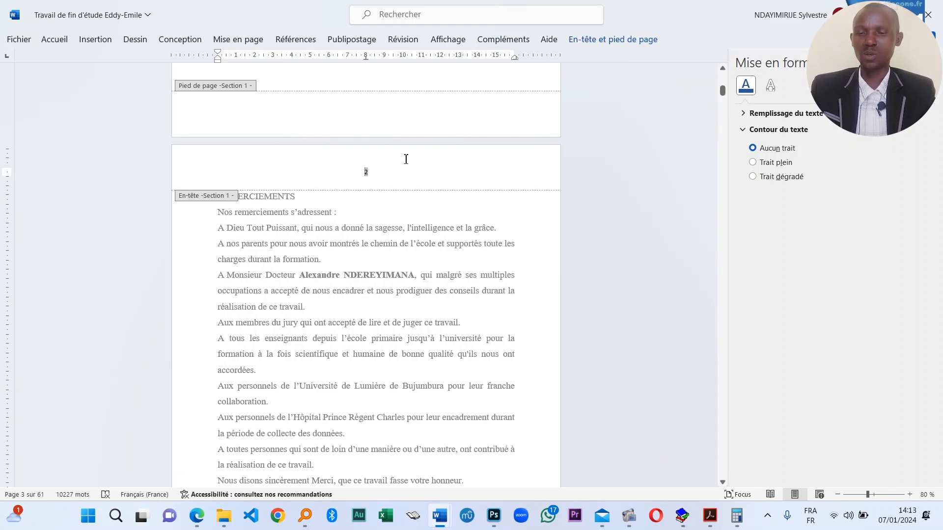
left_click(384, 175)
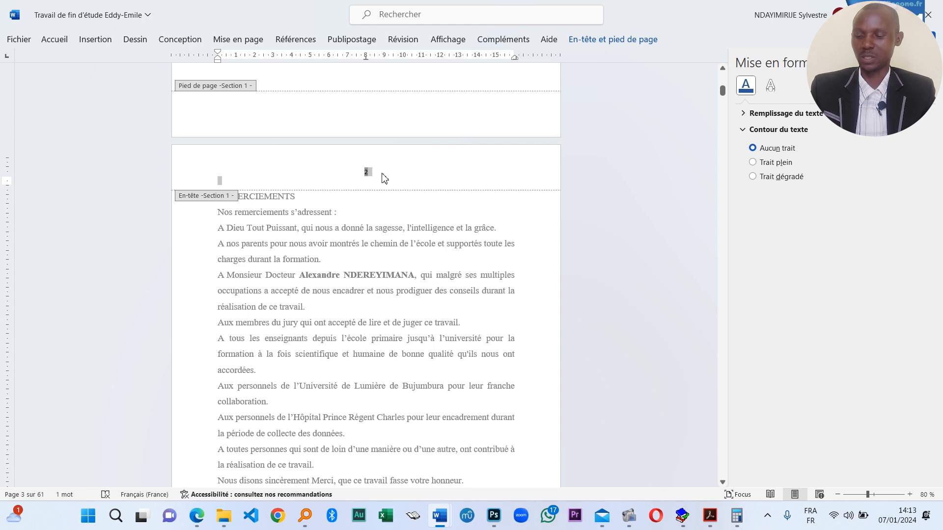
left_click(54, 39)
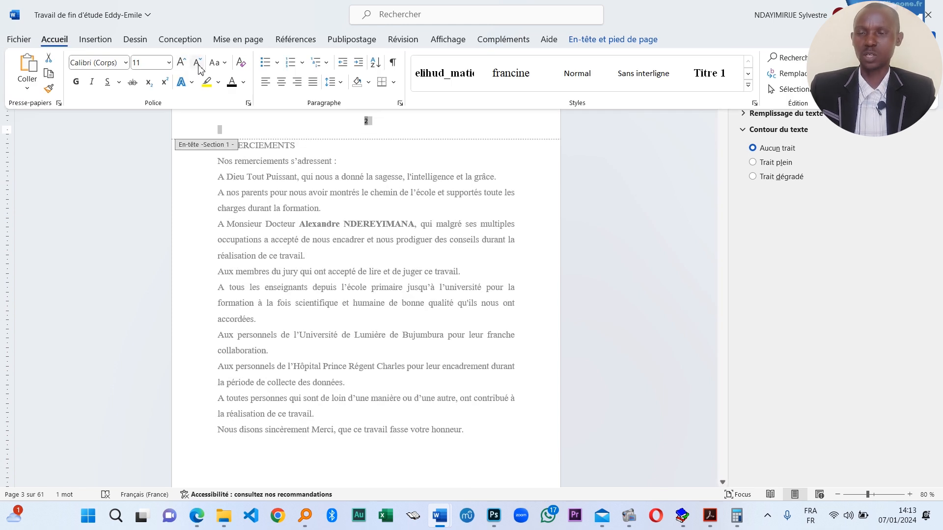
left_click(125, 63)
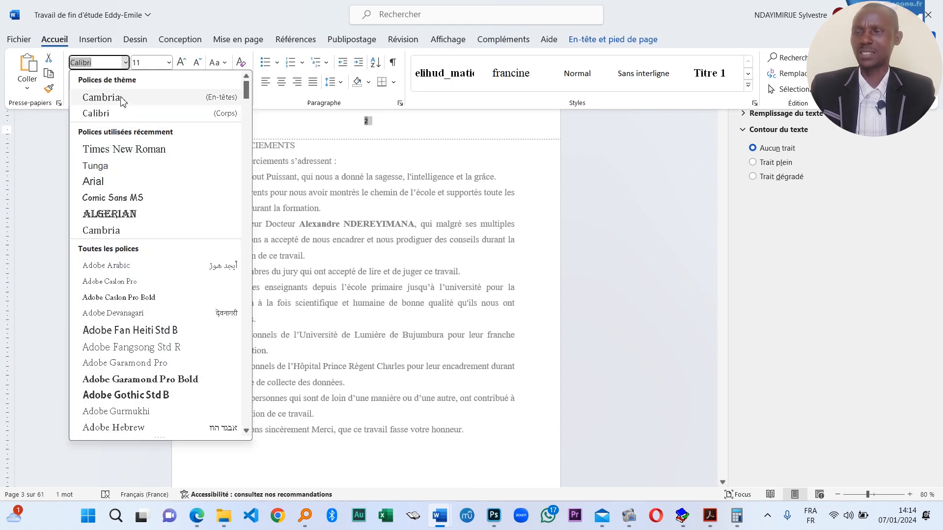
left_click(125, 149)
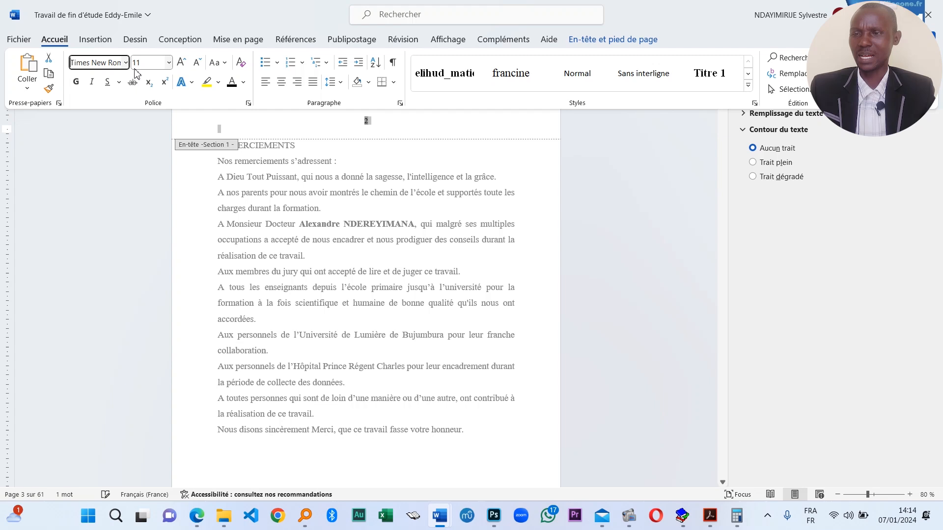
left_click(202, 67)
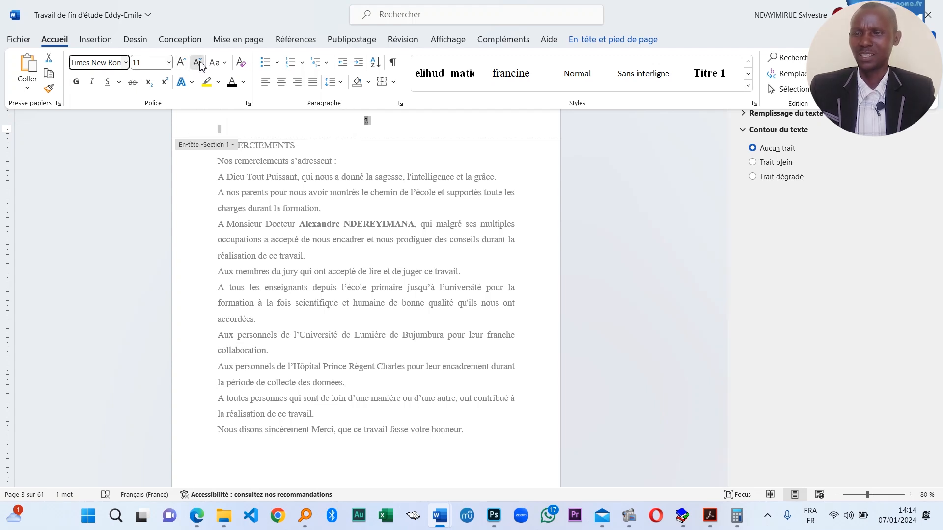
left_click(180, 65)
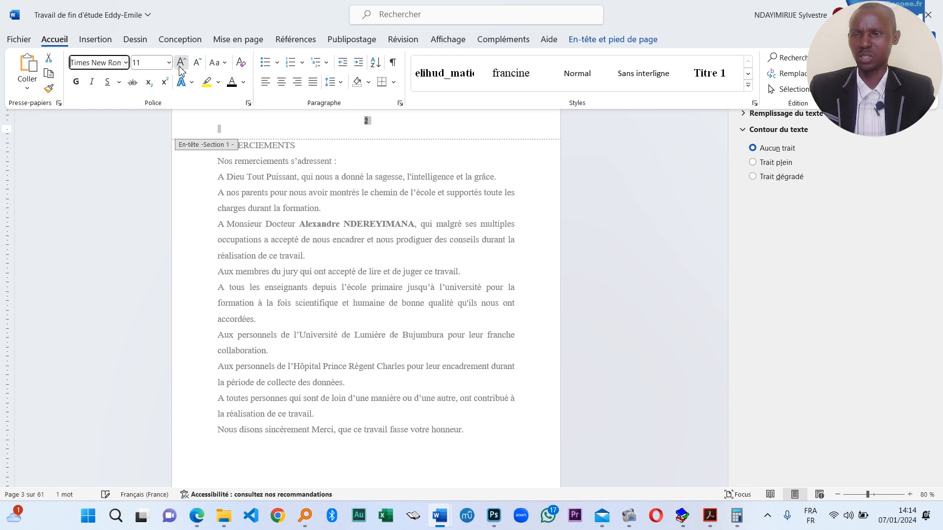
left_click(180, 65)
left_click(261, 135)
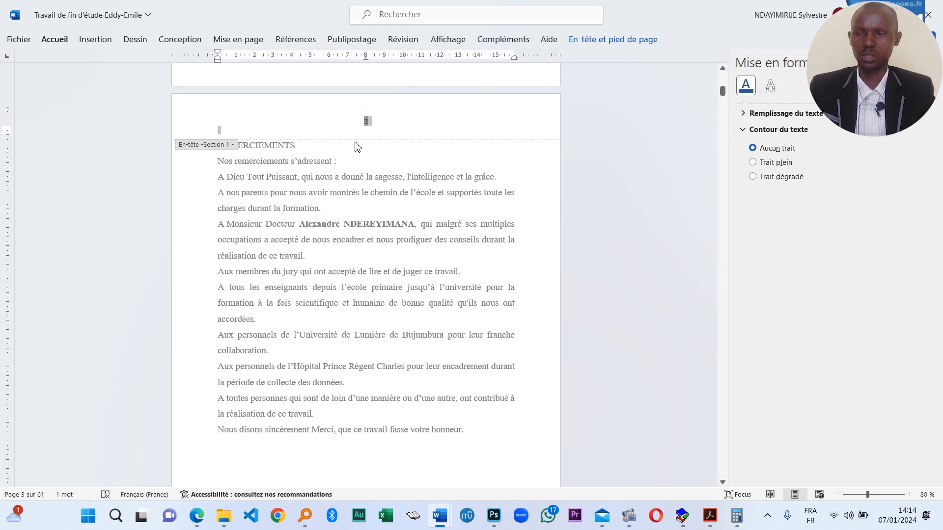
left_click(368, 145)
key("BackSpace")
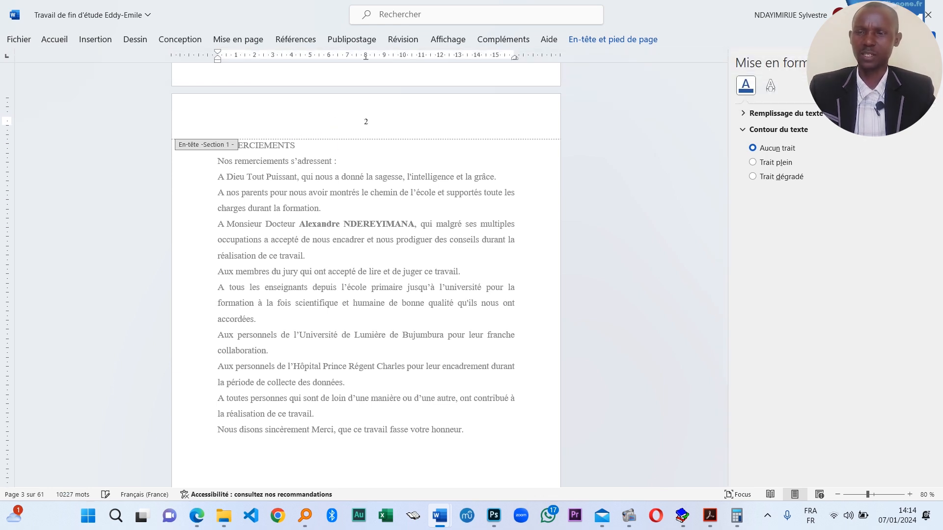
key("Escape")
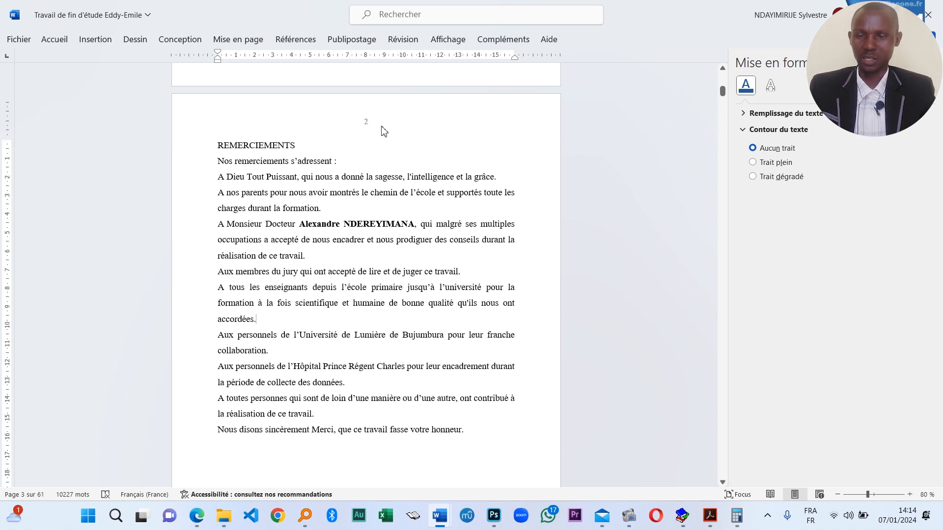
- Turn the ¶ marks back on to reveal the page break after REMERCIEMENTS, then collapse the ribbon
double_click(384, 129)
double_click(416, 272)
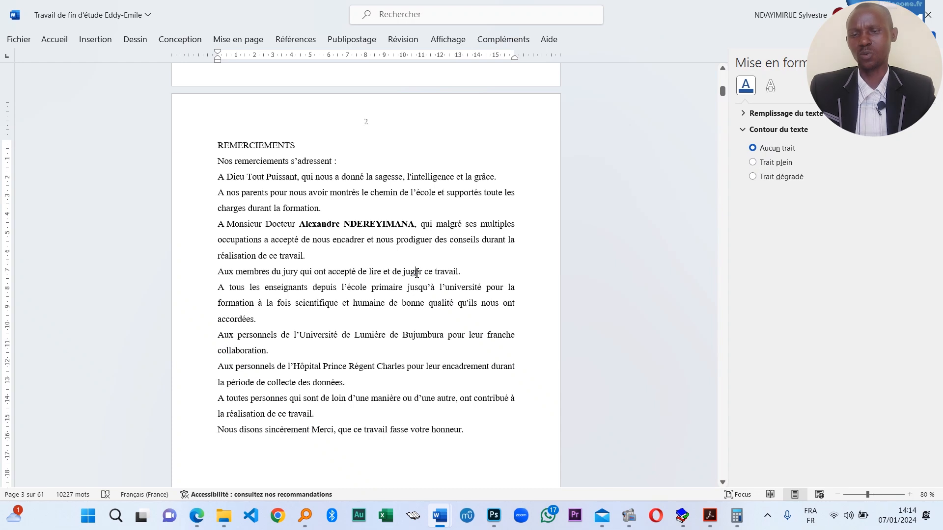
double_click(388, 123)
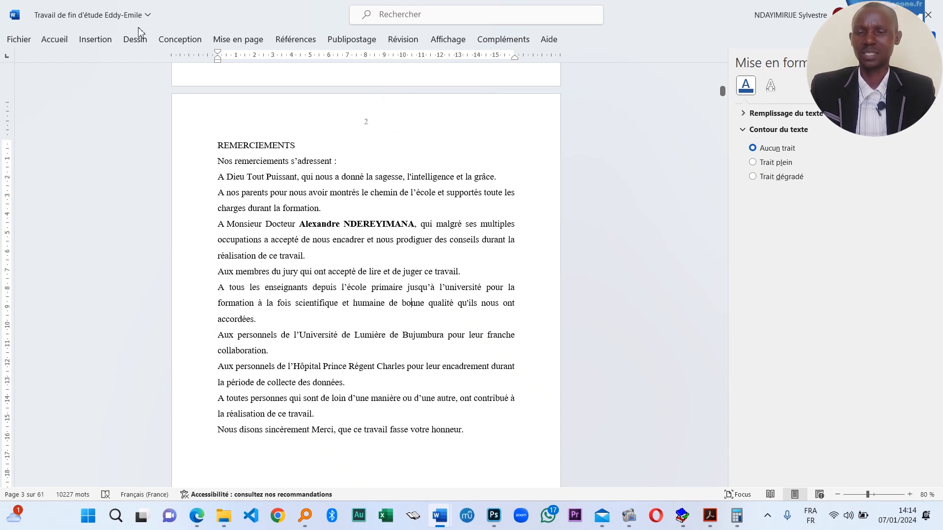
left_click(58, 43)
left_click(393, 63)
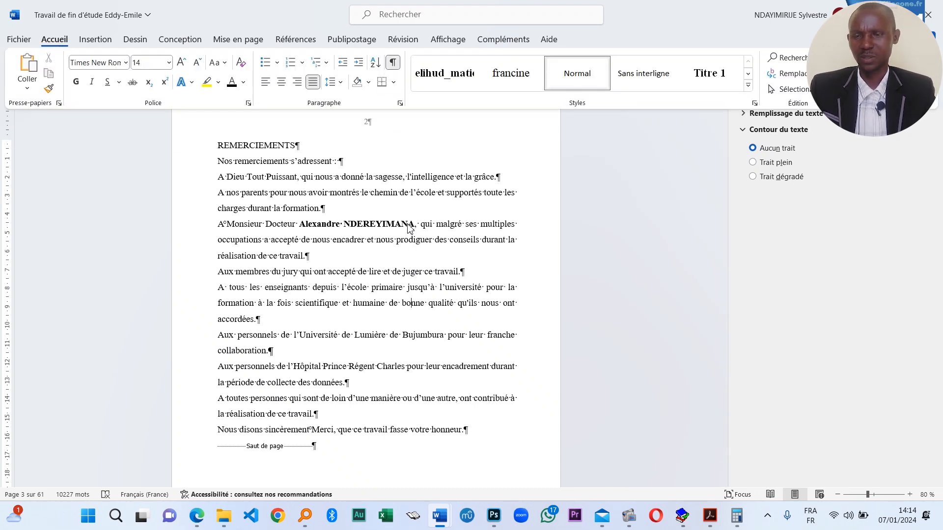
scroll(393, 303, "down", 7)
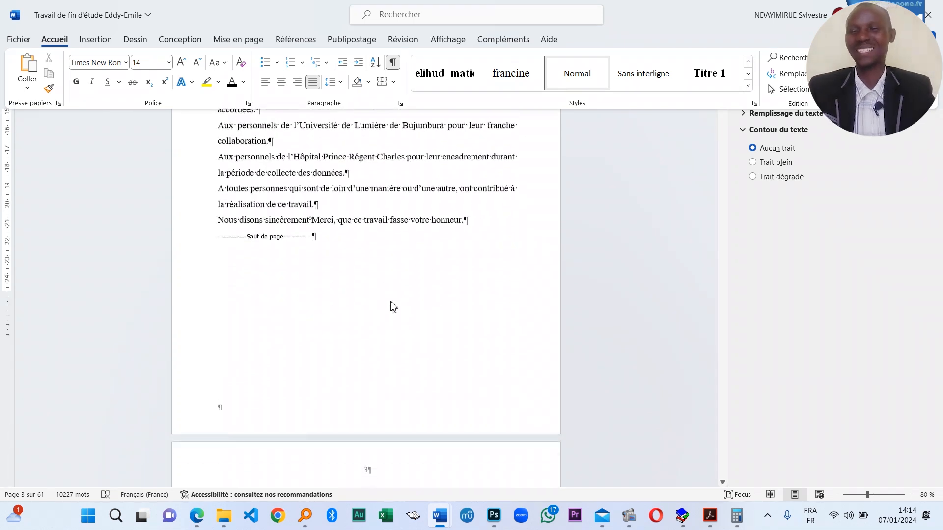
scroll(393, 302, "up", 7)
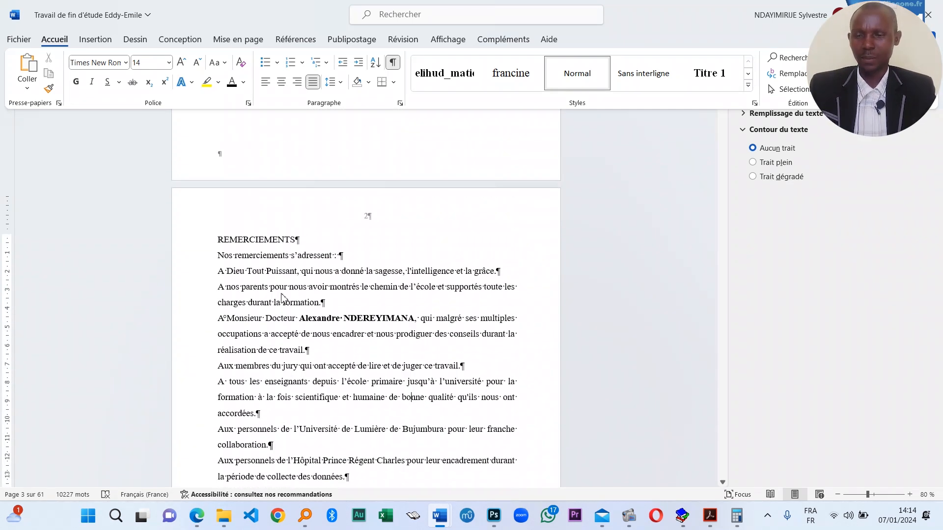
scroll(378, 305, "up", 3)
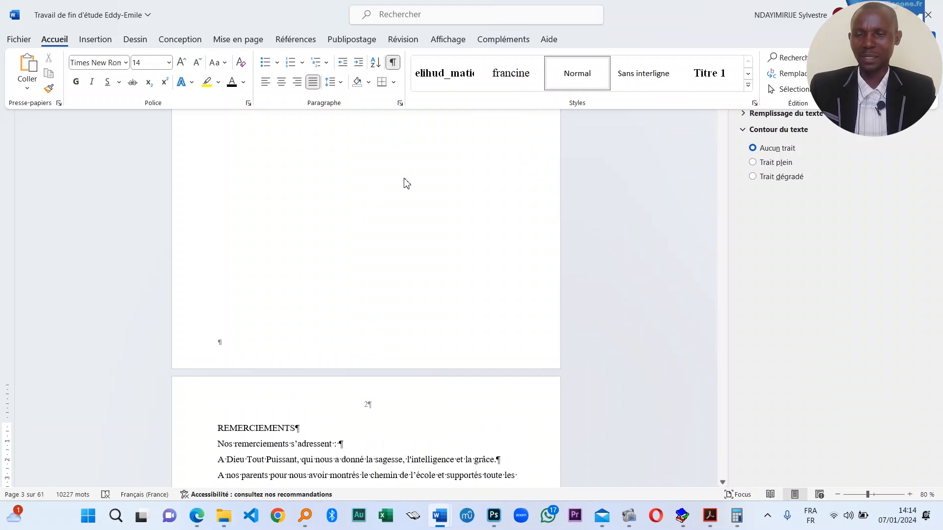
scroll(274, 371, "down", 1)
key("ctrl+F1")
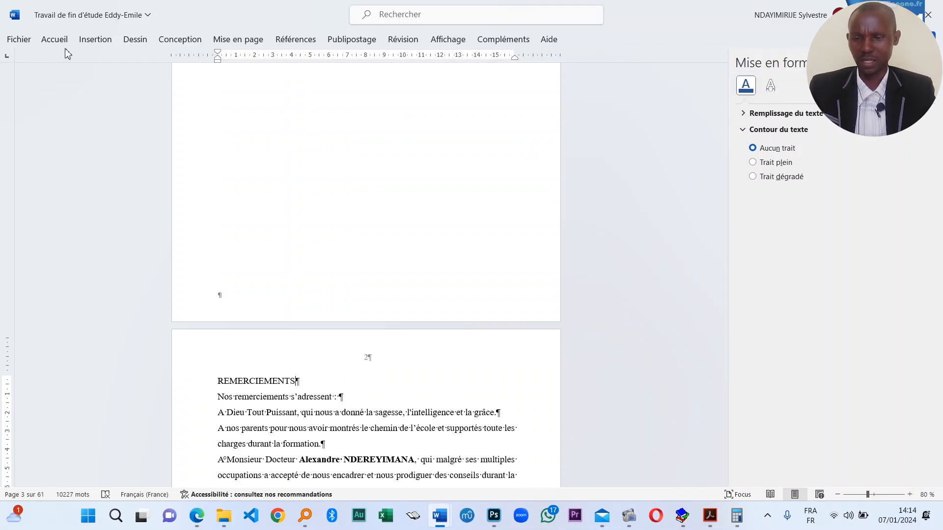
- Open the Format des numéros de page dialog from Insertion > Numéro de page
left_click(96, 40)
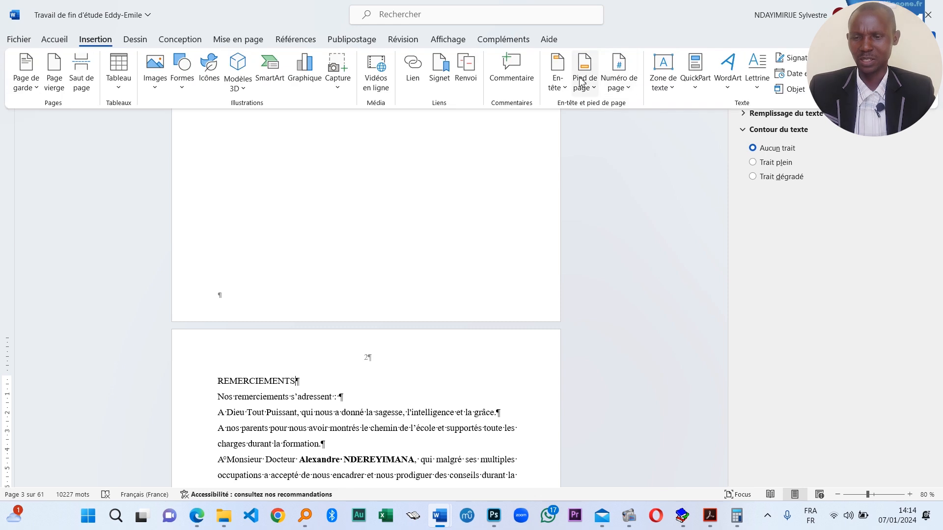
left_click(630, 92)
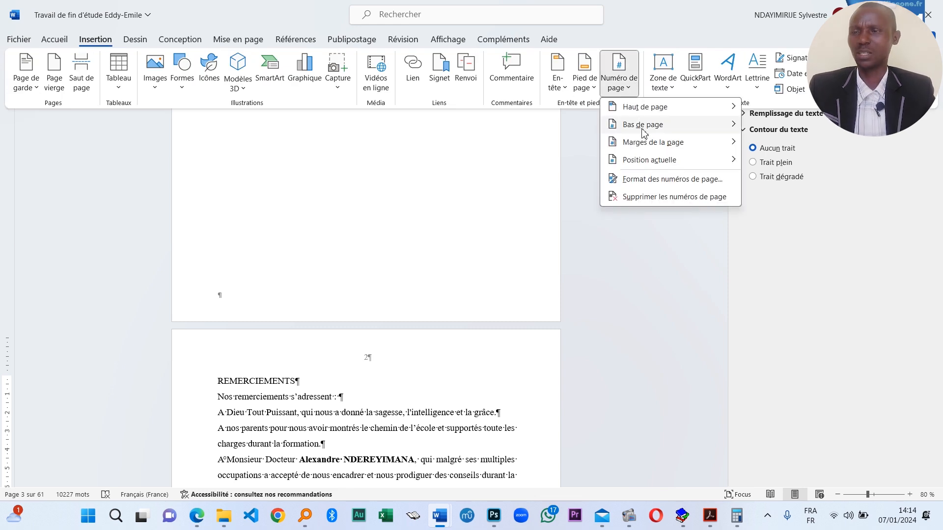
left_click(672, 179)
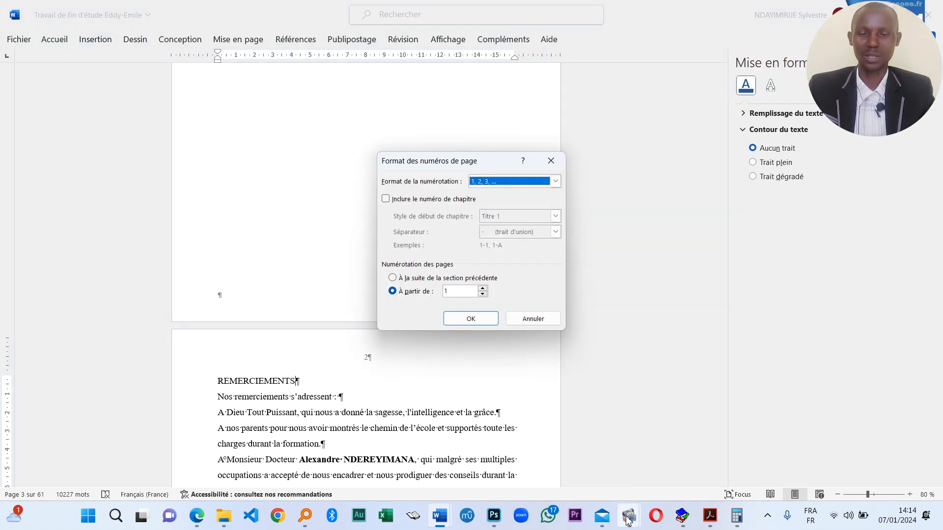
mouse_move(629, 516)
mouse_move(738, 451)
mouse_move(583, 455)
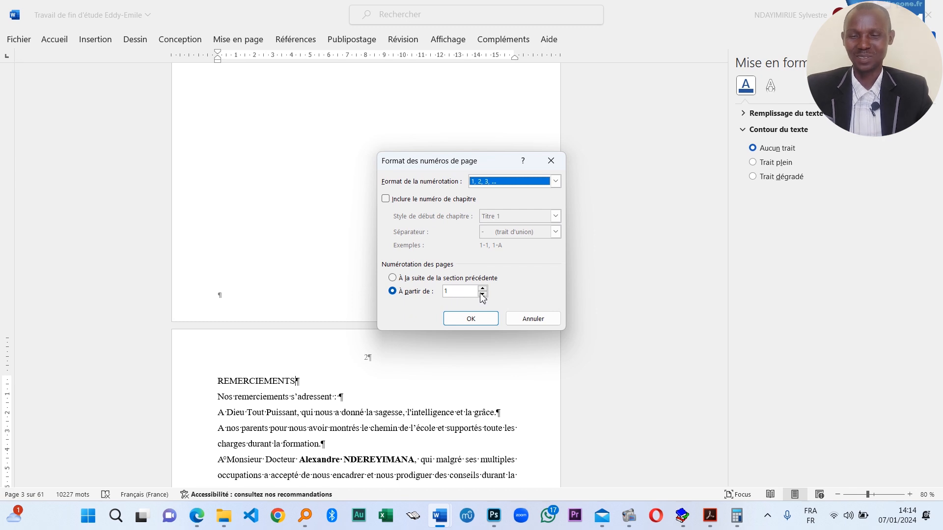
- Choose lowercase roman numerals i, ii, iii, starting at i
left_click(495, 183)
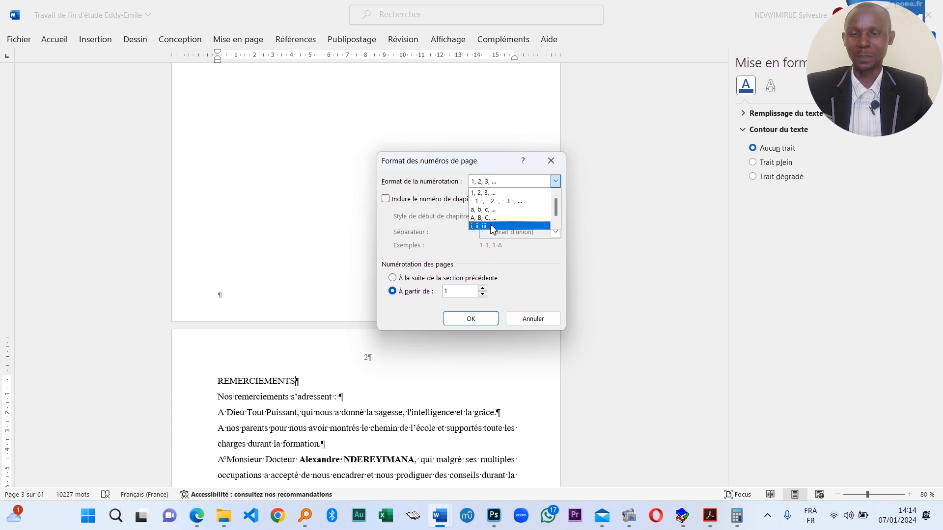
left_click(503, 181)
left_click(508, 184)
scroll(504, 210, "down", 1)
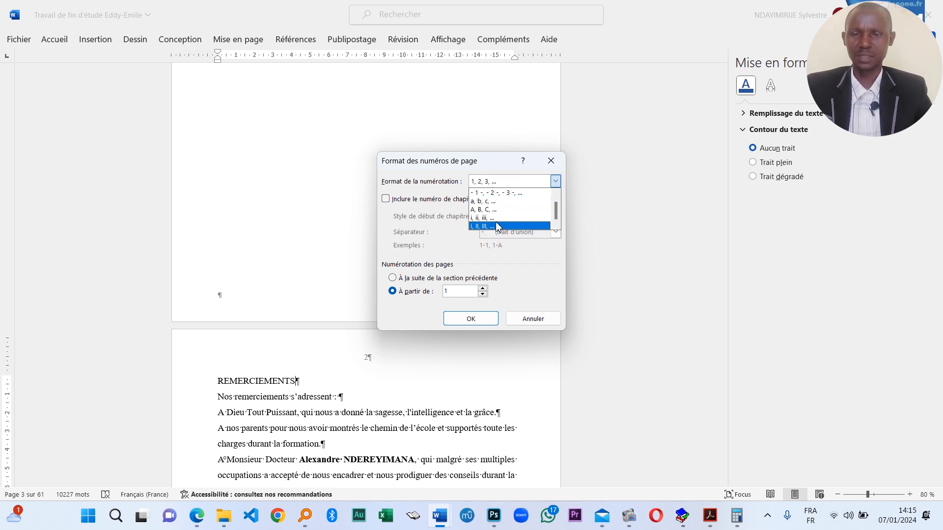
scroll(506, 209, "up", 1)
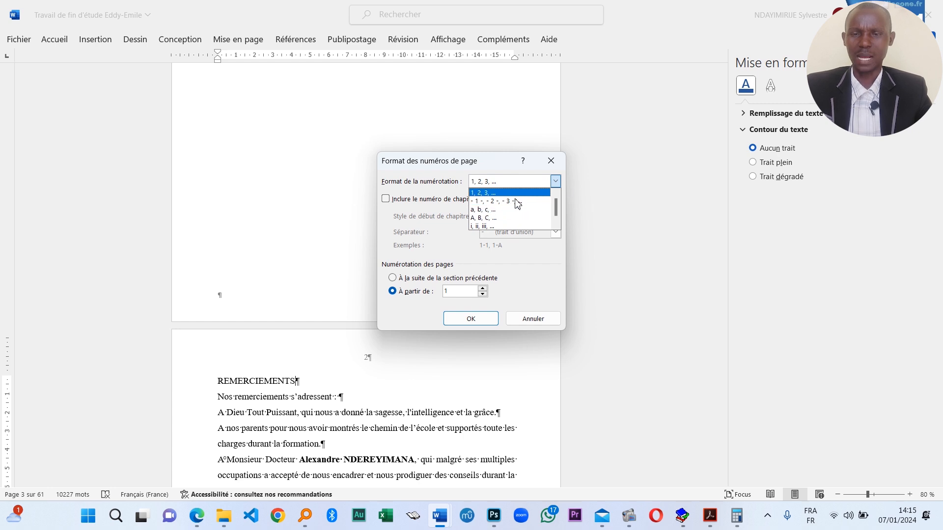
left_click(513, 226)
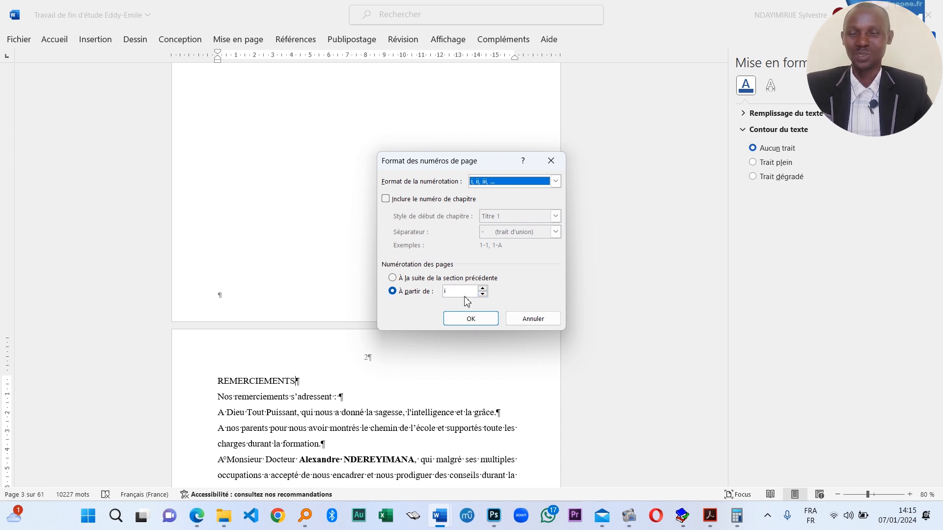
double_click(482, 288)
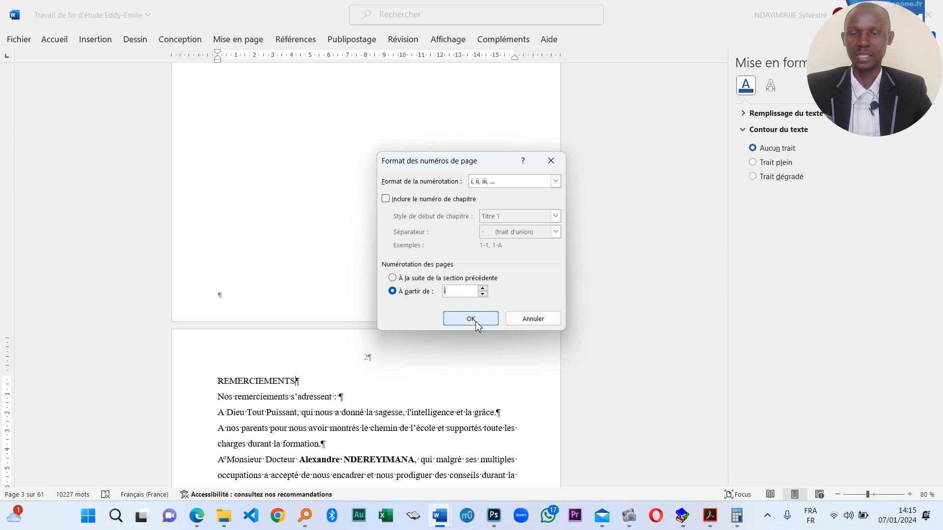
- Apply the roman numbering, check pages iii to vii, and place the caret before 0. INTRODUCTION
left_click(470, 319)
scroll(380, 221, "up", 6)
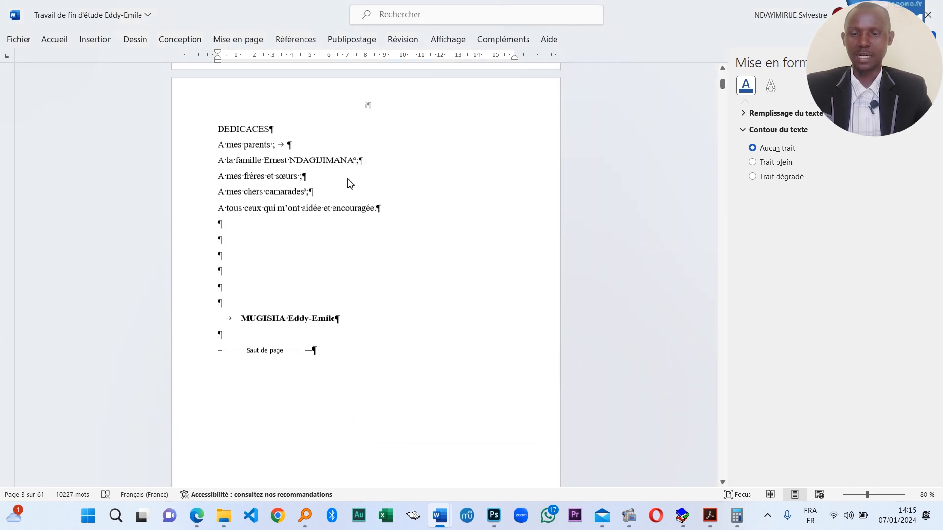
scroll(383, 344, "down", 15)
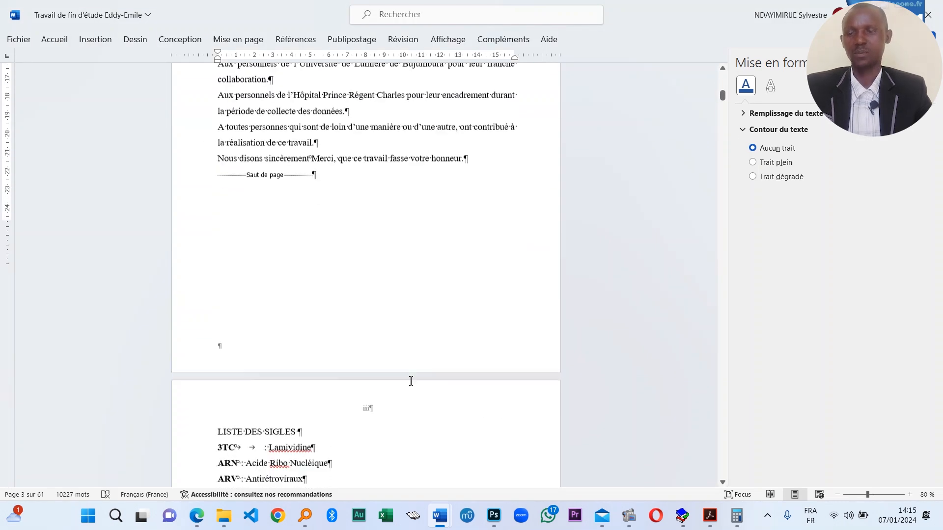
scroll(411, 381, "down", 15)
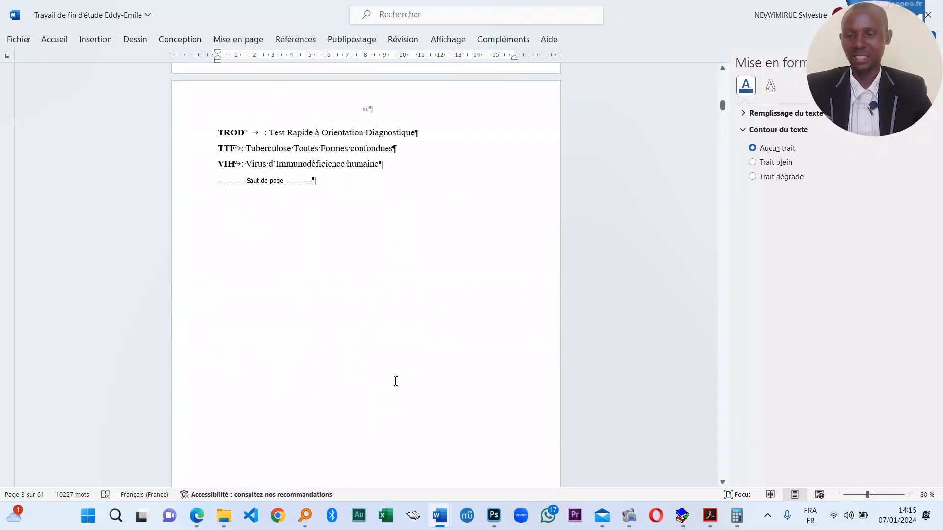
scroll(396, 381, "down", 20)
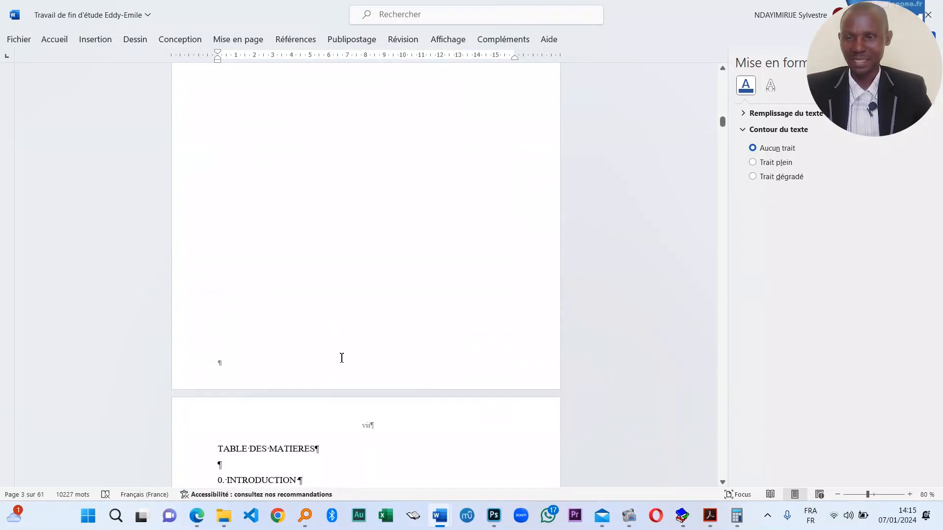
scroll(342, 358, "down", 15)
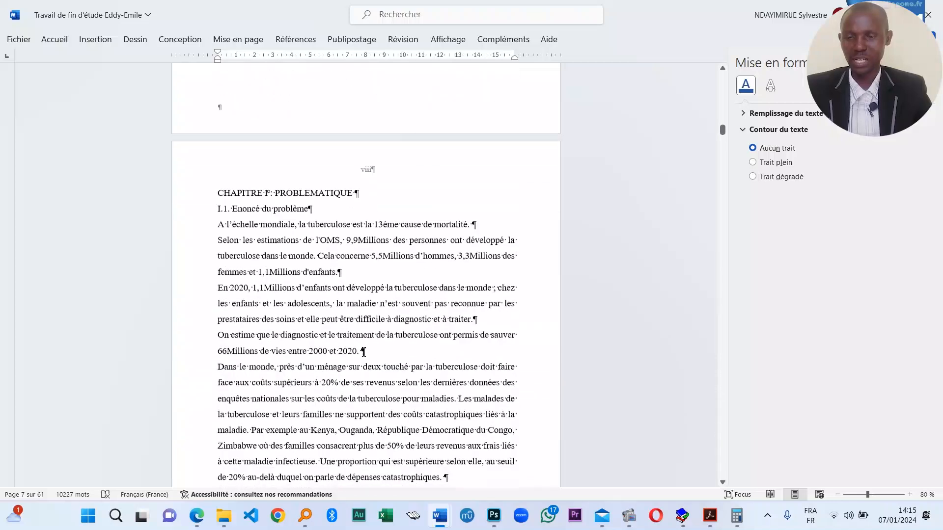
scroll(364, 352, "up", 10)
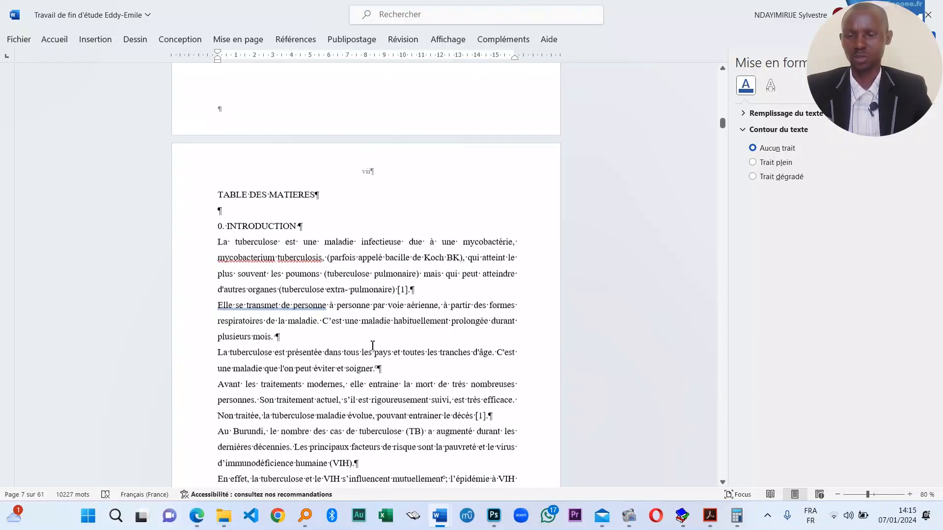
scroll(297, 276, "up", 1)
left_click(314, 253)
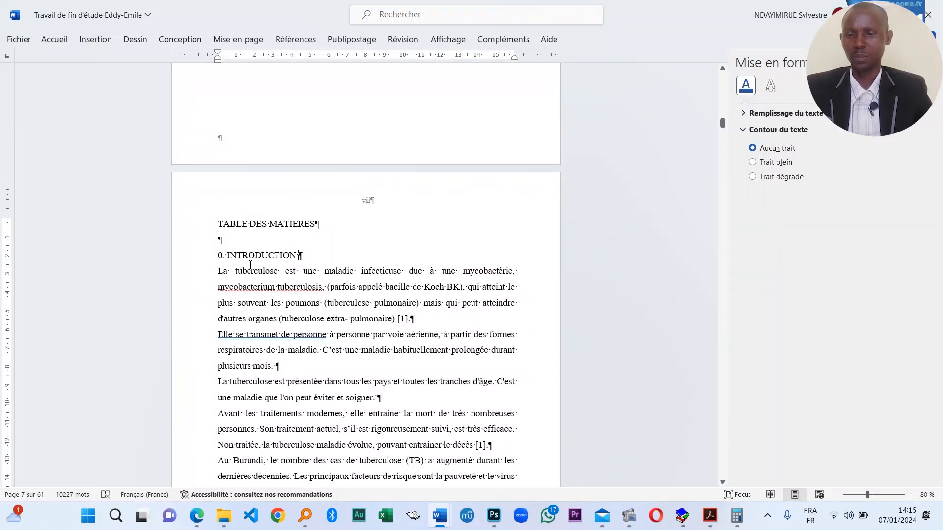
left_click(219, 256)
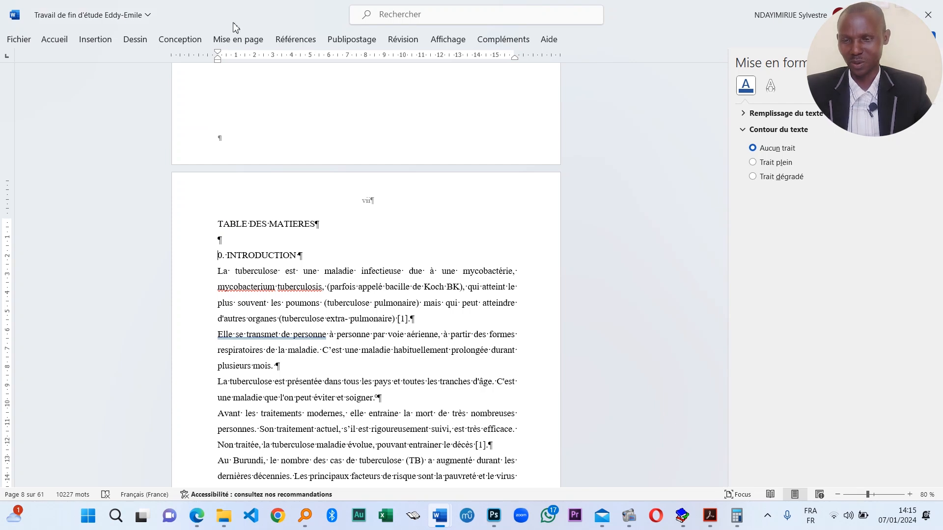
- Insert a Page suivante section break before 0. INTRODUCTION and review the pages
left_click(249, 40)
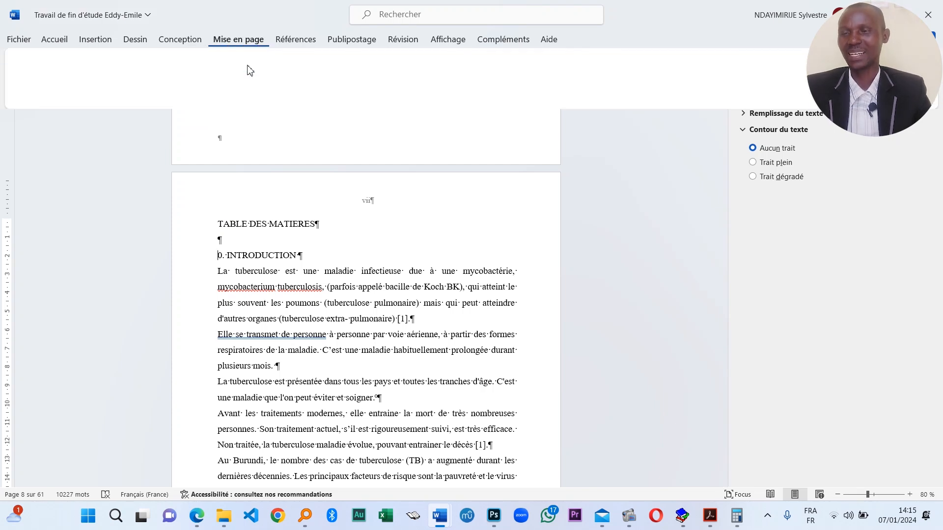
left_click(195, 60)
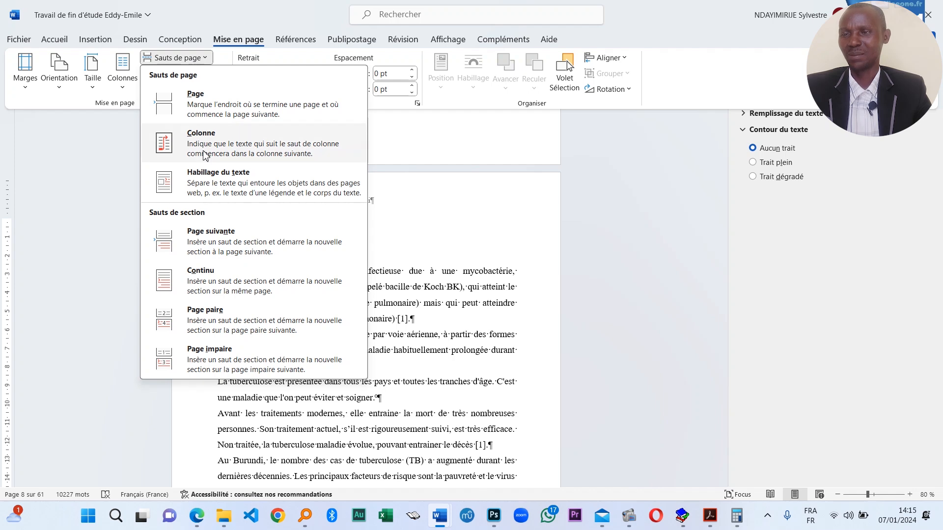
left_click(244, 237)
scroll(373, 258, "up", 10)
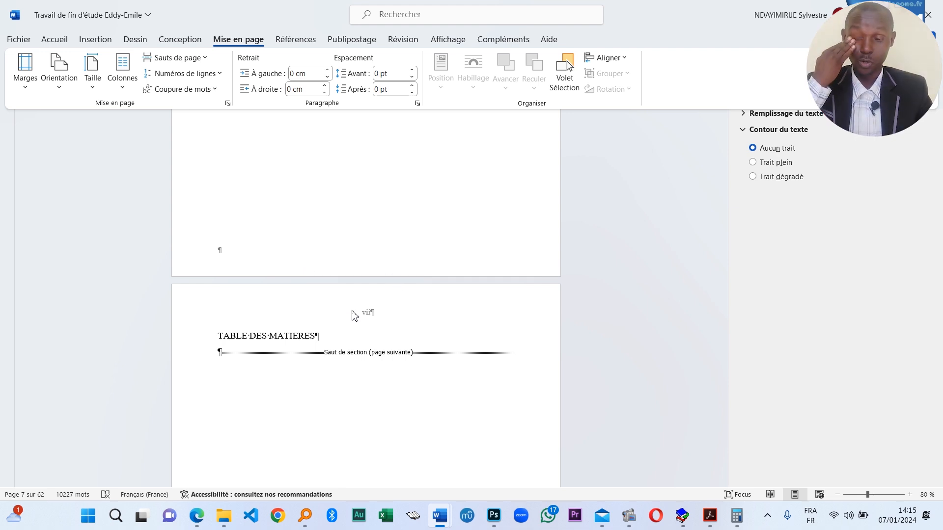
left_click(312, 357)
scroll(349, 336, "down", 8)
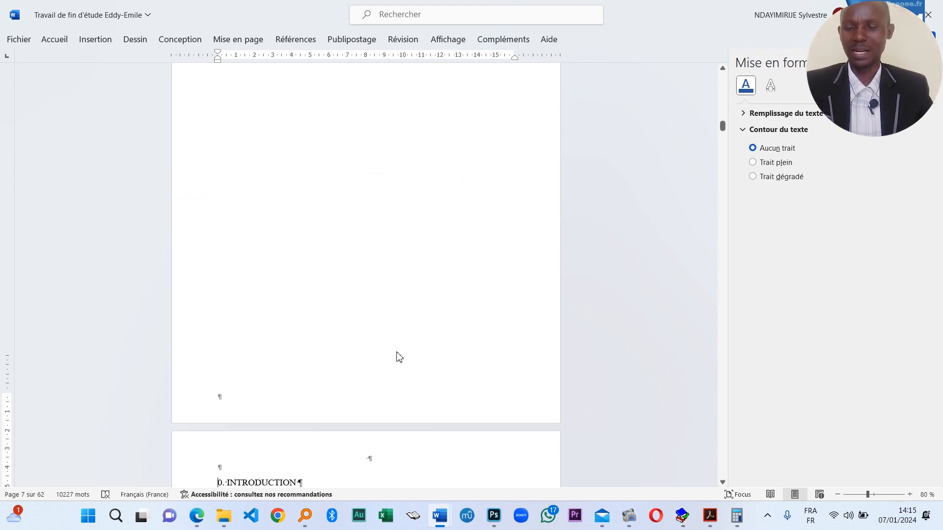
scroll(399, 357, "down", 8)
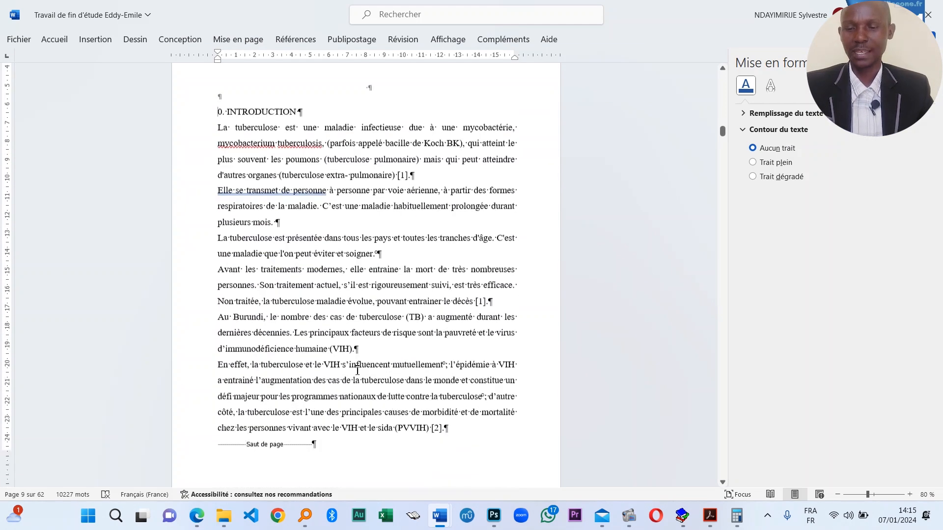
scroll(358, 371, "down", 6)
scroll(332, 392, "up", 15)
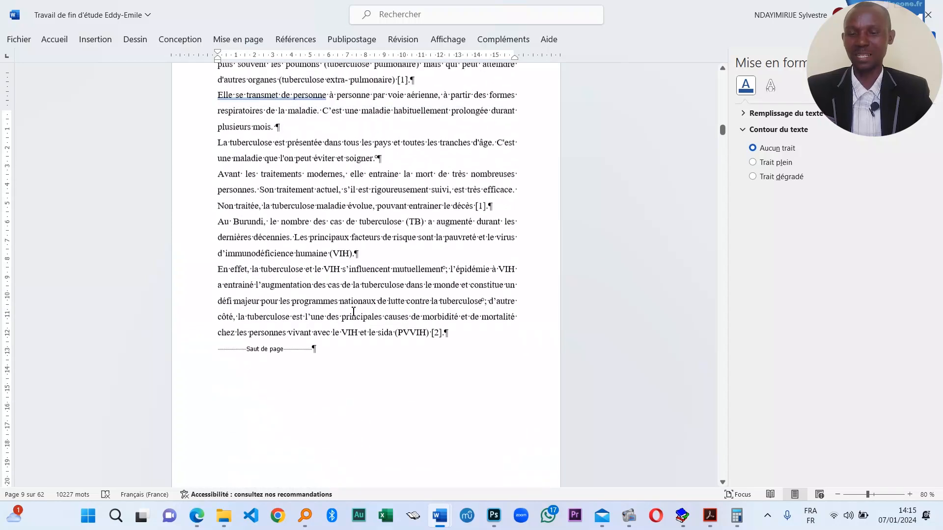
scroll(363, 181, "up", 3)
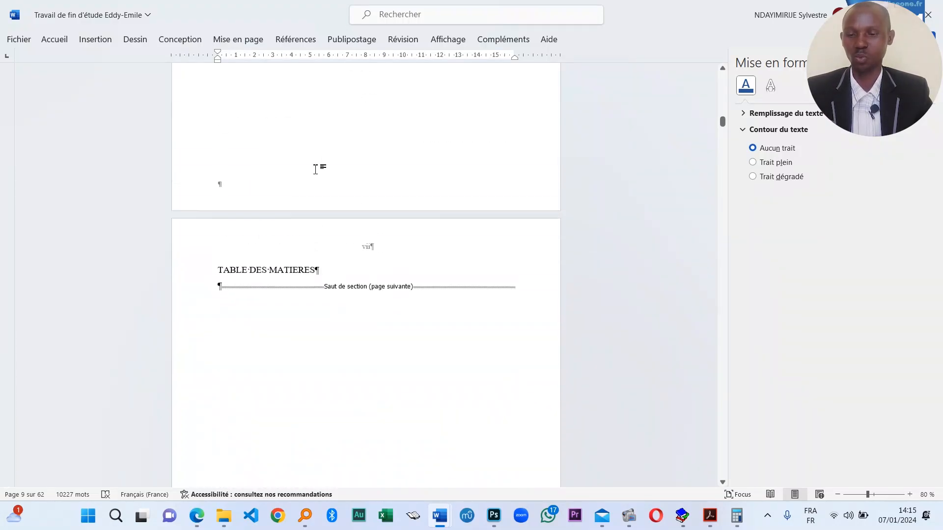
scroll(333, 223, "up", 10)
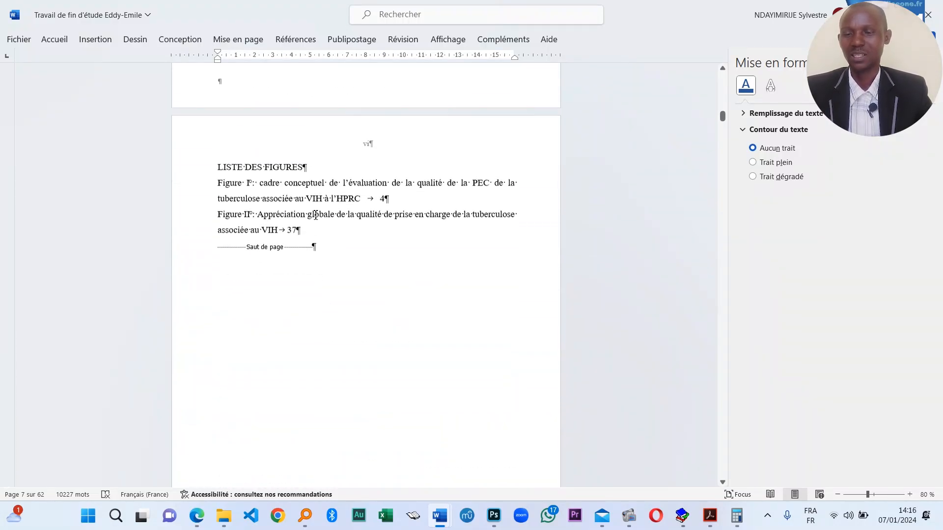
scroll(301, 394, "down", 9)
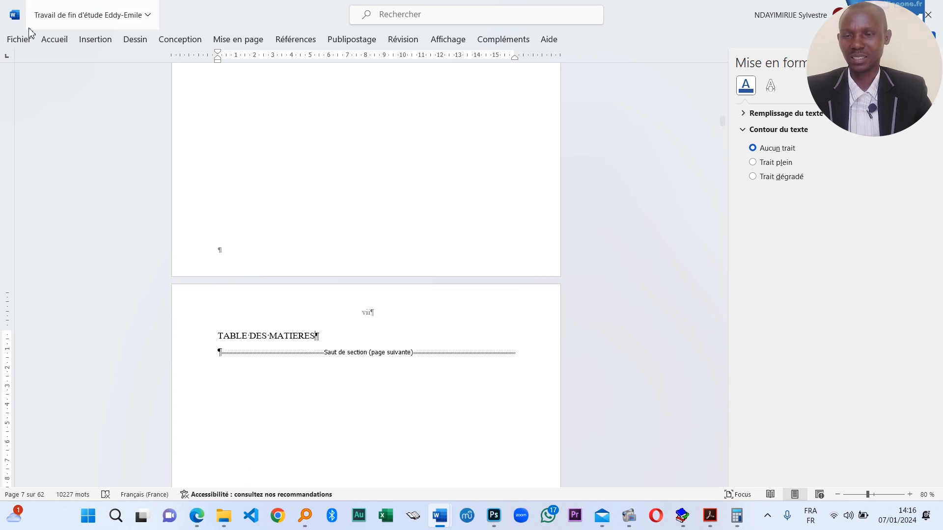
- Delete the extra page break below TABLE DES MATIERES, bringing the thesis from 63 to 62 pages
left_click(61, 39)
left_click(95, 39)
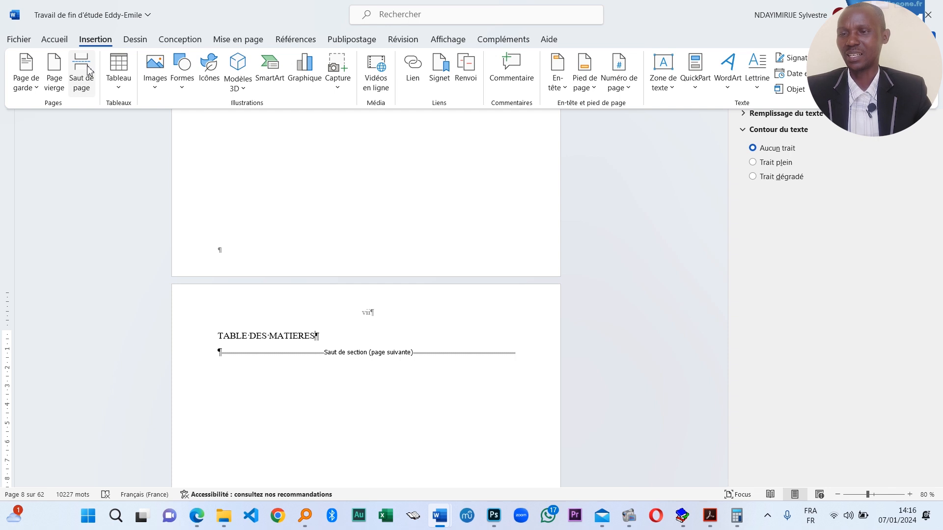
left_click(88, 70)
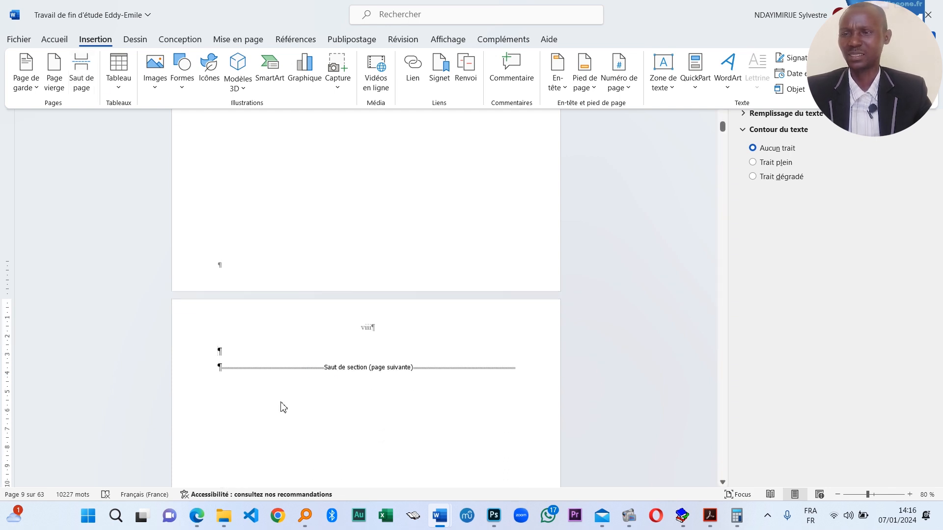
scroll(287, 378, "down", 2)
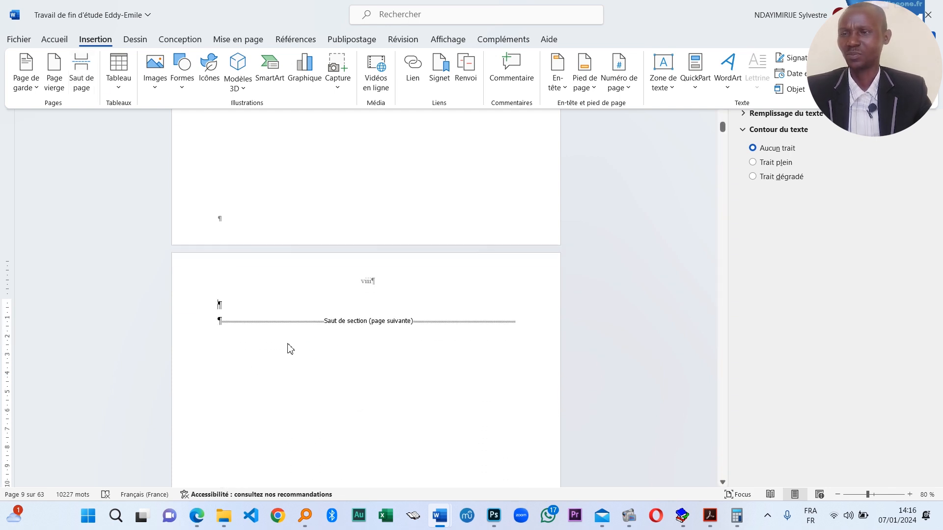
left_click(256, 319)
scroll(307, 329, "down", 10)
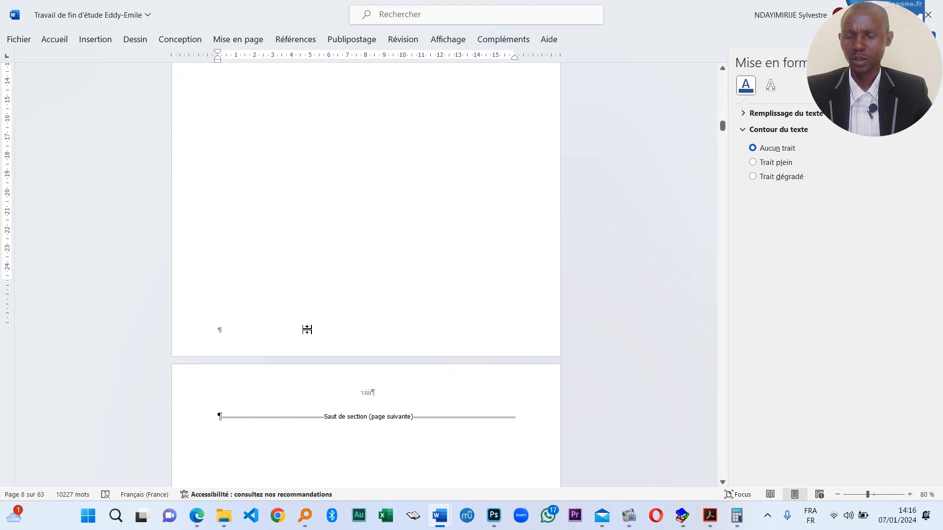
scroll(328, 347, "up", 3)
scroll(322, 347, "up", 15)
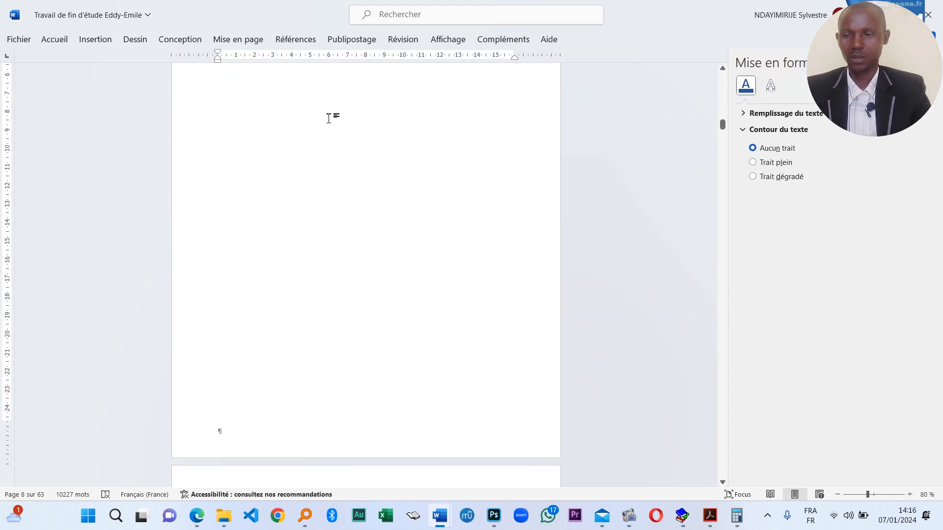
key("BackSpace")
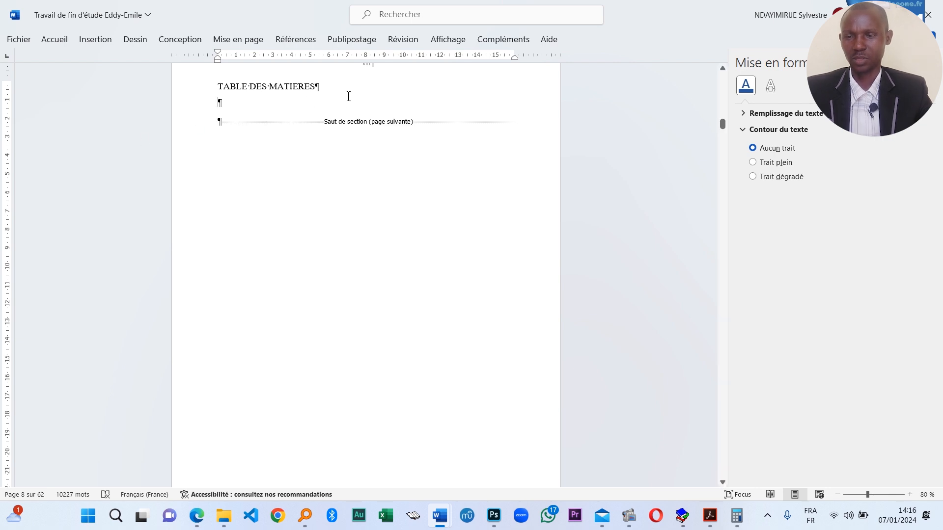
scroll(351, 372, "down", 6)
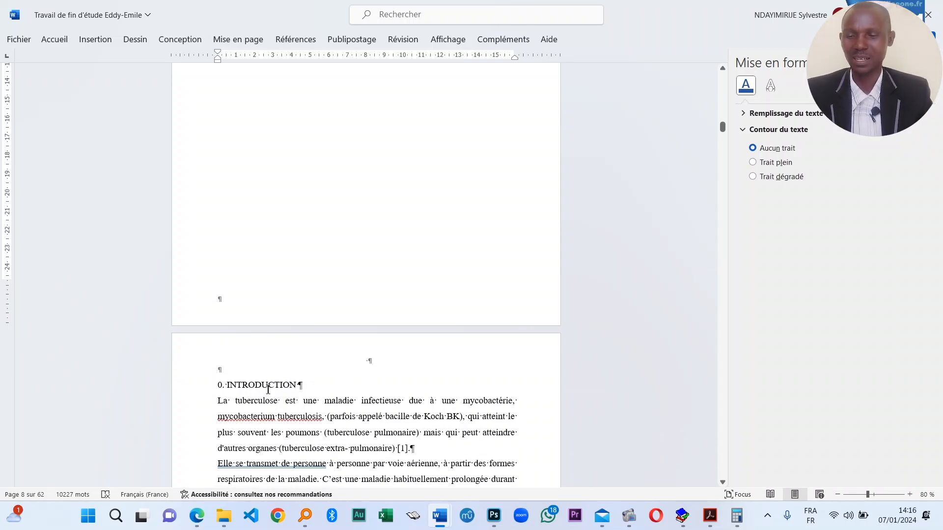
scroll(388, 379, "down", 3)
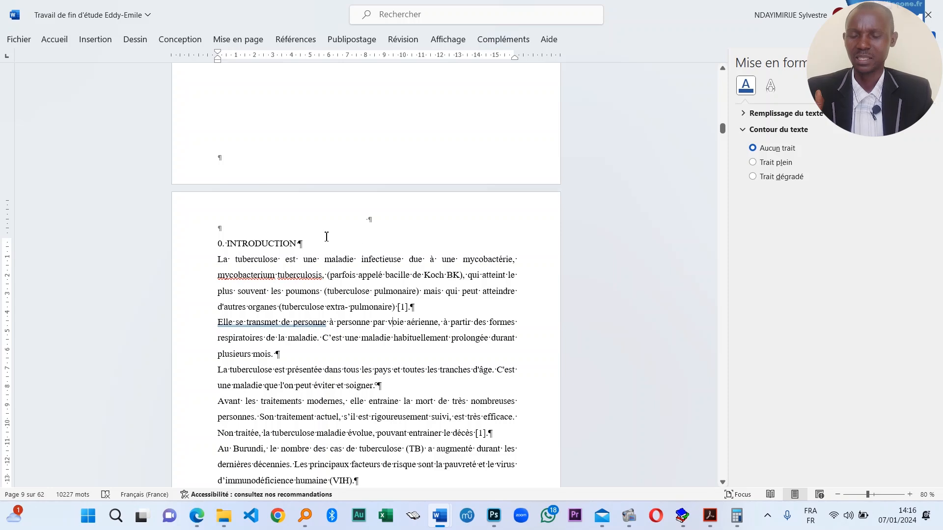
- Number the introduction section in arabic numerals 1, 2, 3 starting at 1
left_click(112, 41)
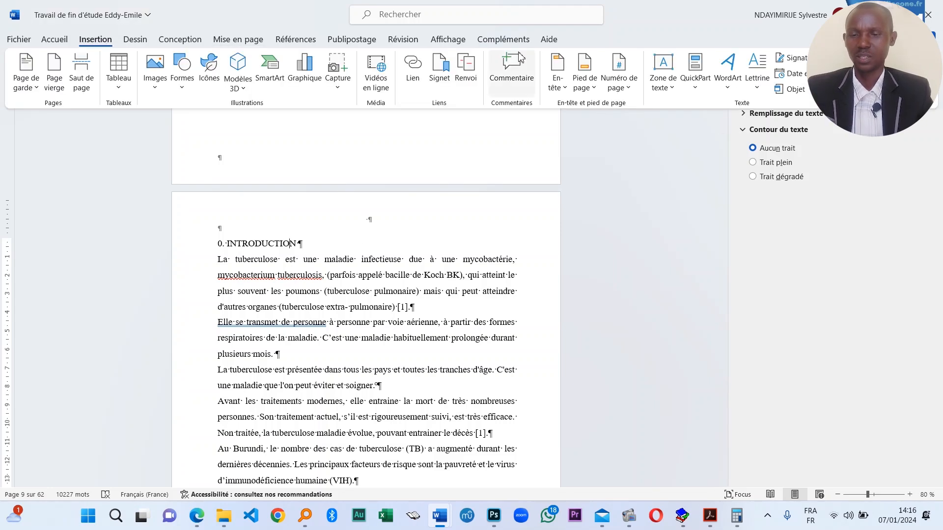
left_click(619, 73)
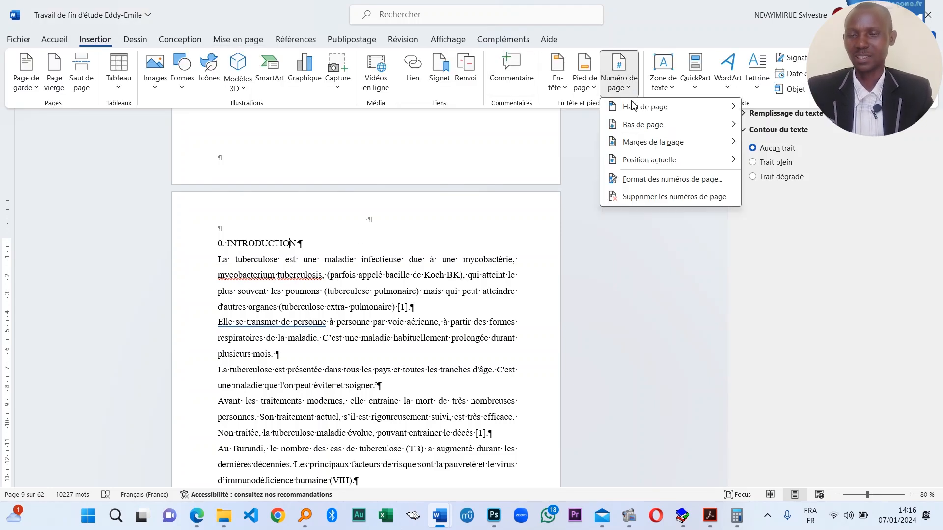
left_click(672, 180)
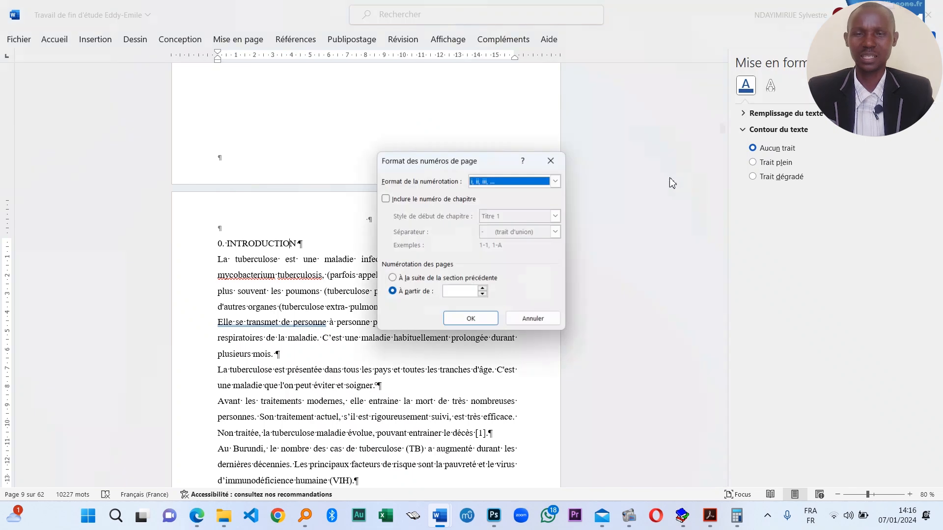
left_click(483, 289)
left_click(519, 184)
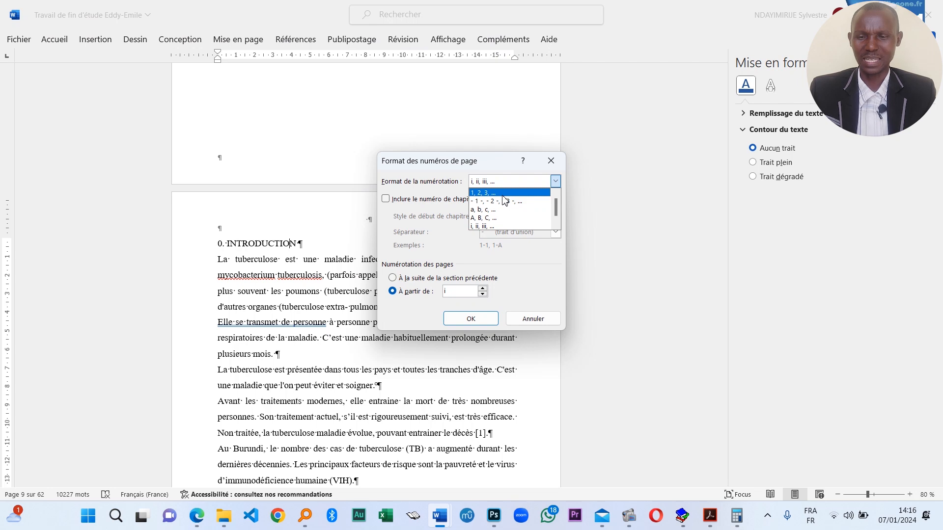
left_click(503, 193)
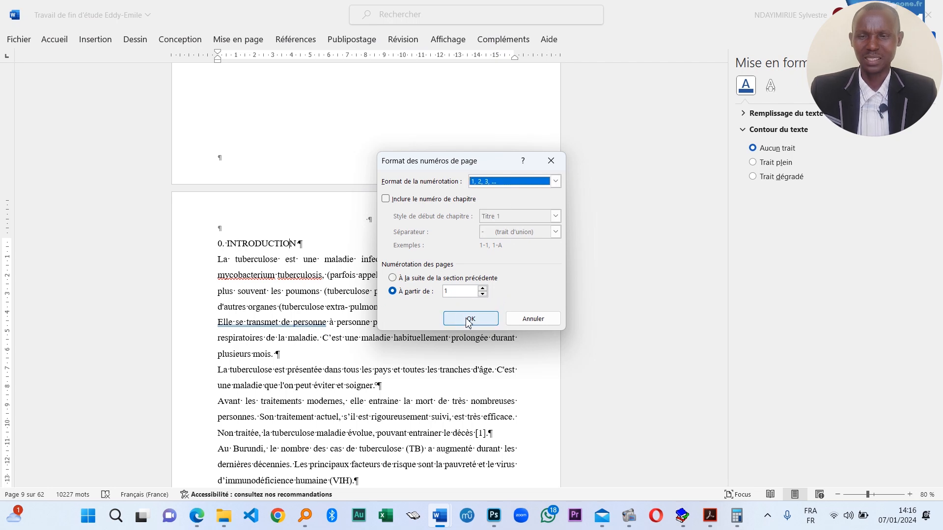
left_click(482, 323)
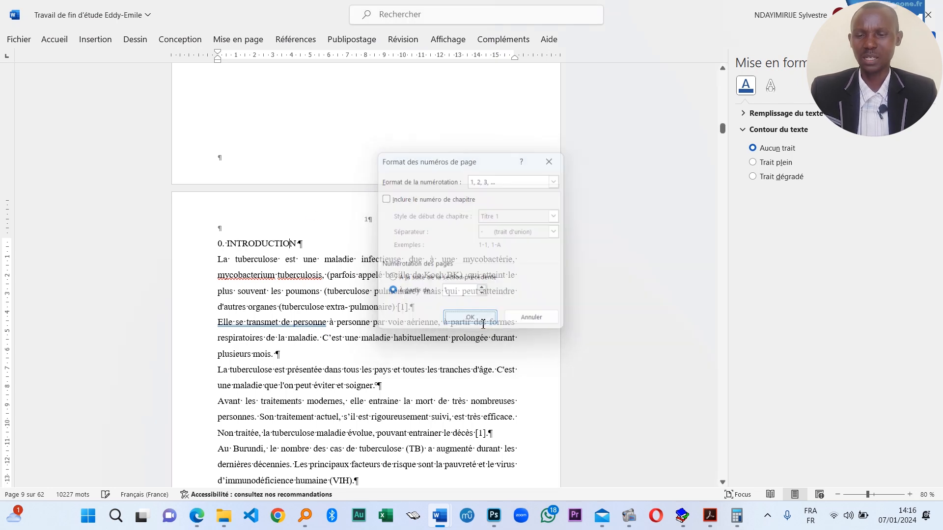
- Delete the section break after the ANNEXES title, bringing the thesis from 62 to 61 pages
scroll(343, 233, "down", 10)
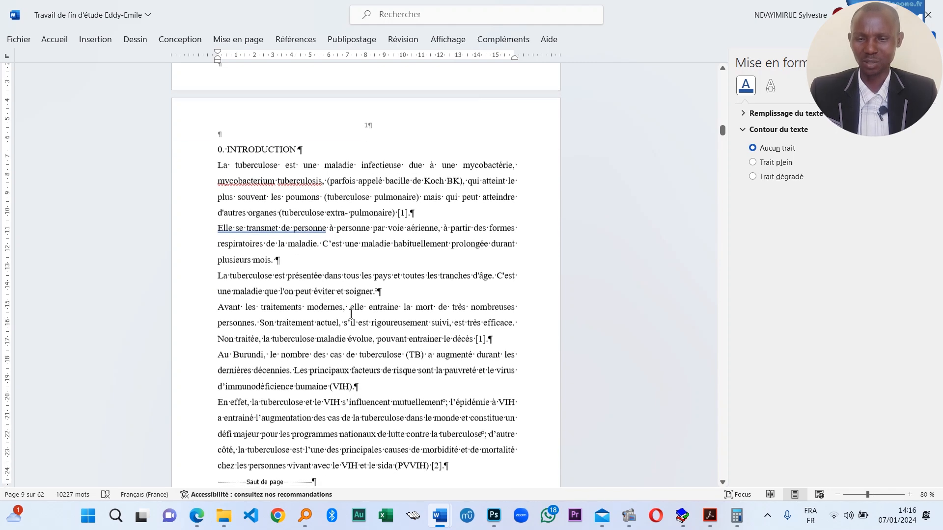
scroll(371, 329, "down", 5)
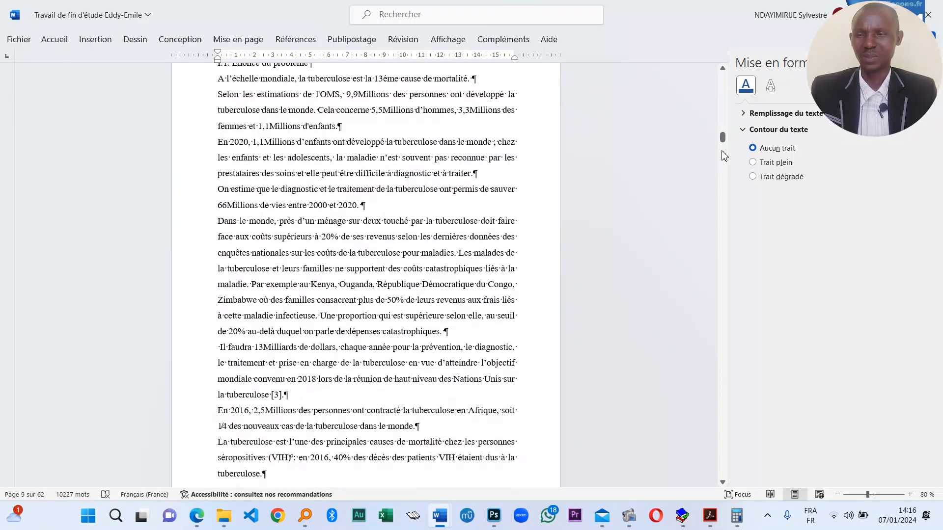
left_click_drag(722, 142, 720, 438)
left_click(229, 404)
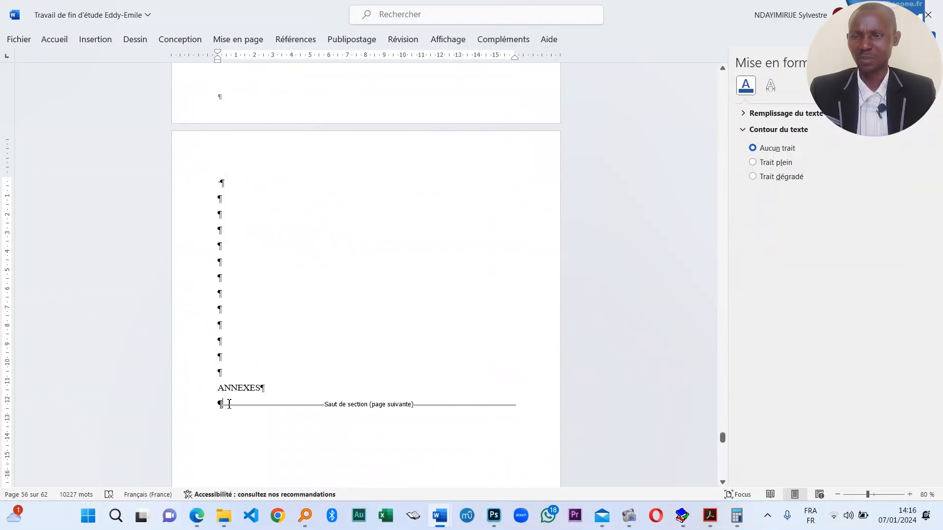
key("Delete")
scroll(285, 251, "up", 10)
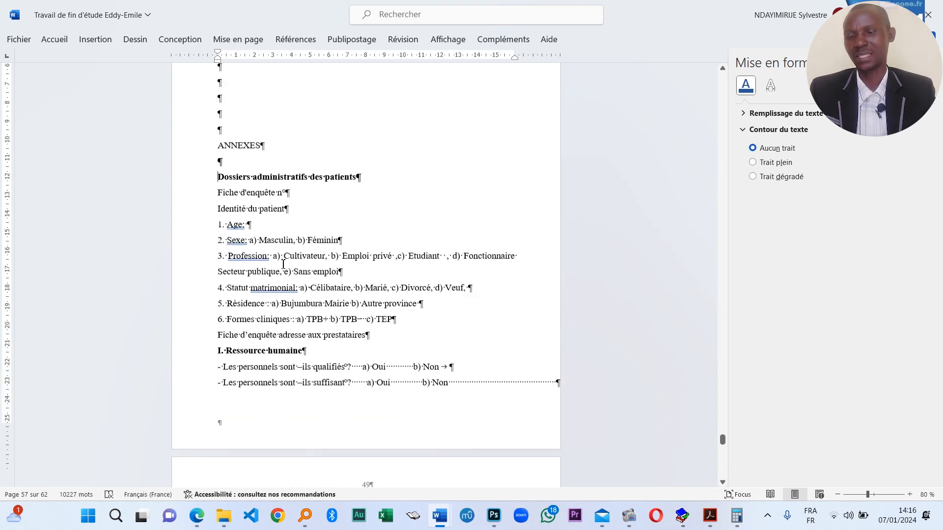
scroll(285, 251, "up", 15)
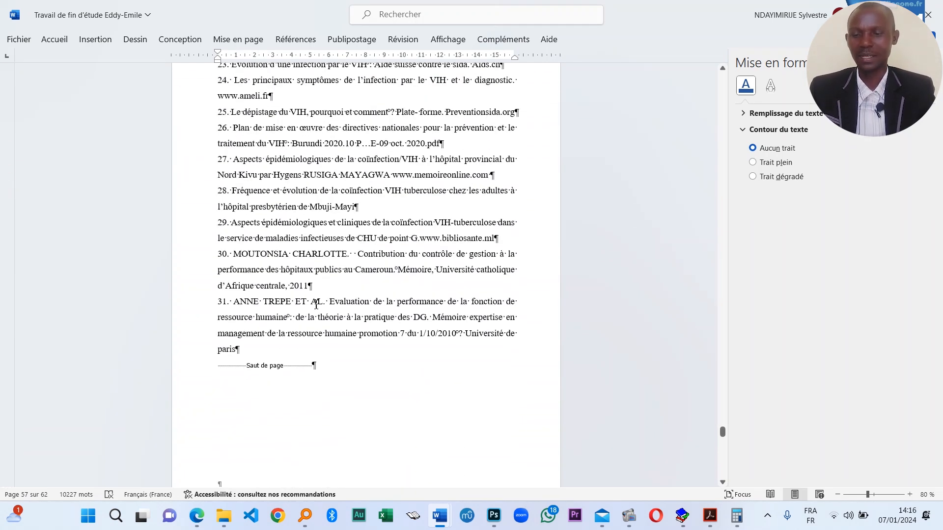
scroll(322, 305, "up", 1)
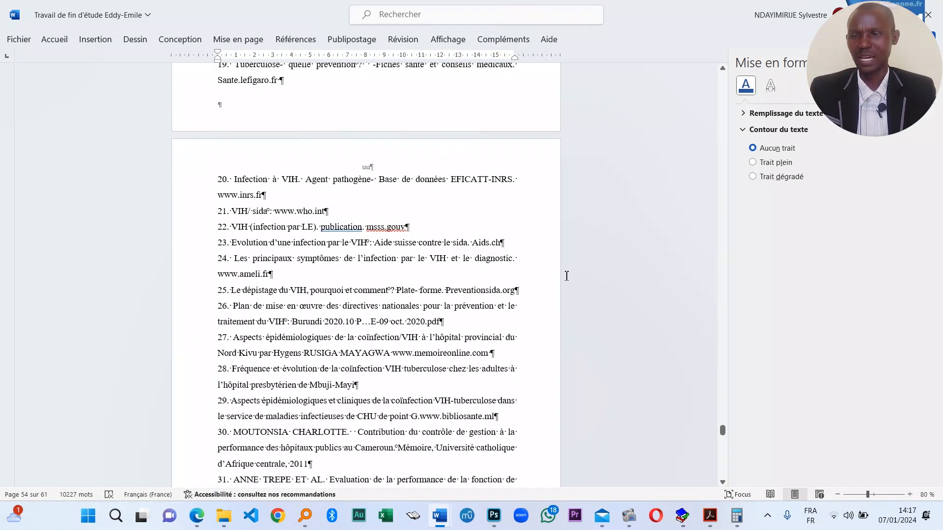
scroll(311, 340, "down", 12)
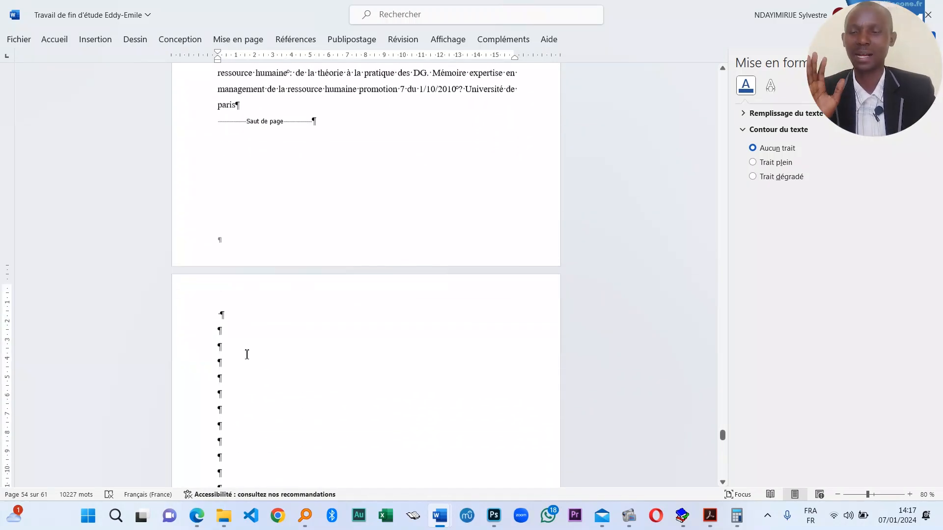
scroll(260, 303, "down", 2)
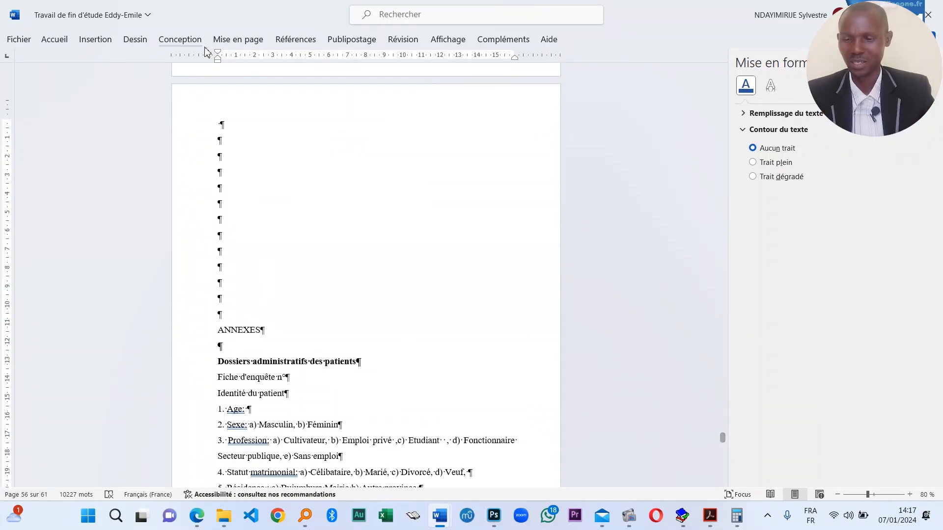
left_click(238, 39)
- Insert a Page suivante (next-page) section break directly after the ANNEXES title
left_click(198, 59)
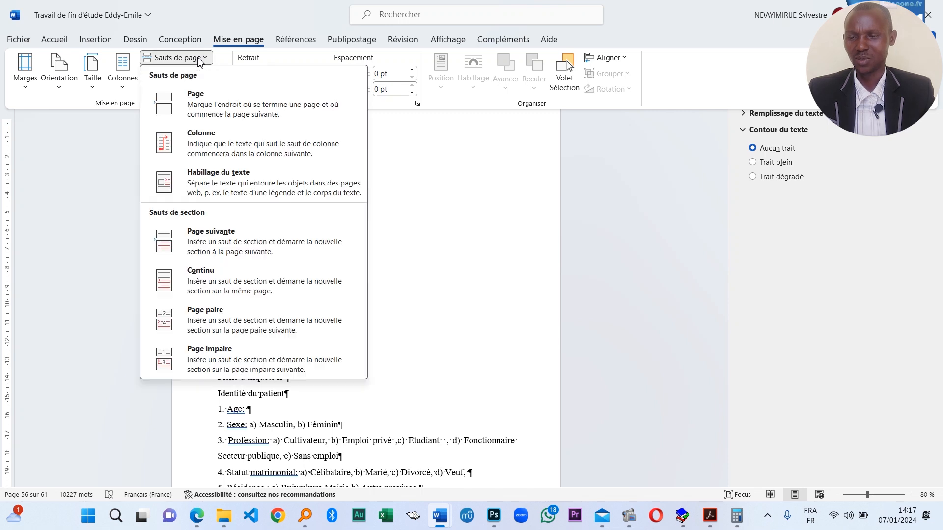
left_click(265, 248)
scroll(338, 314, "up", 3)
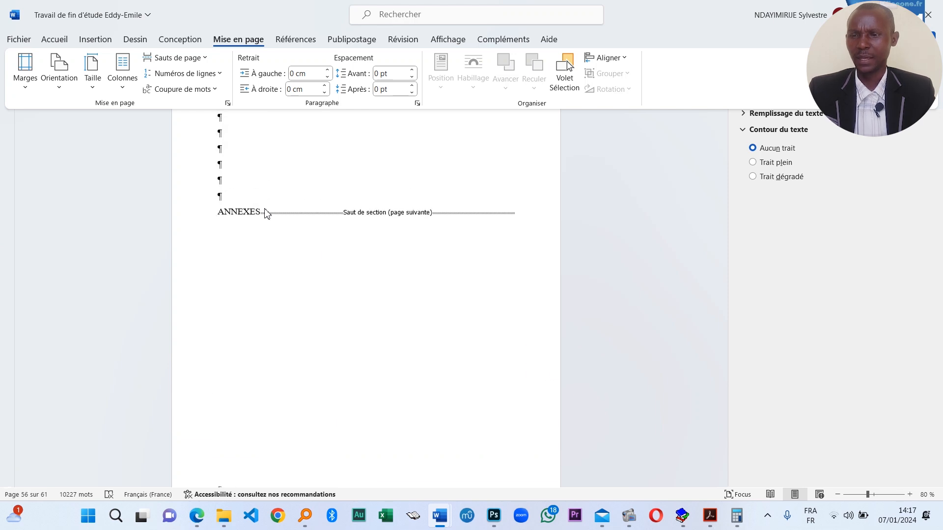
key("ctrl+F1")
scroll(322, 162, "up", 8)
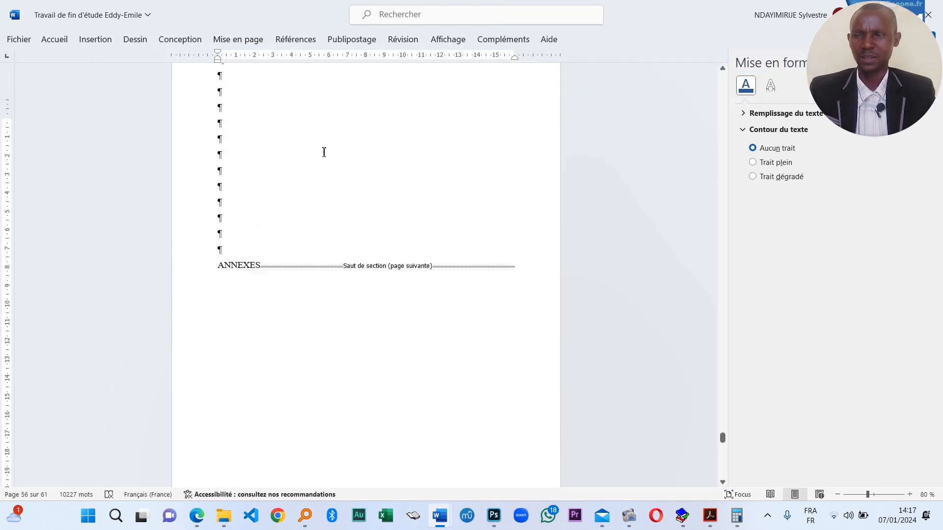
scroll(344, 304, "up", 8)
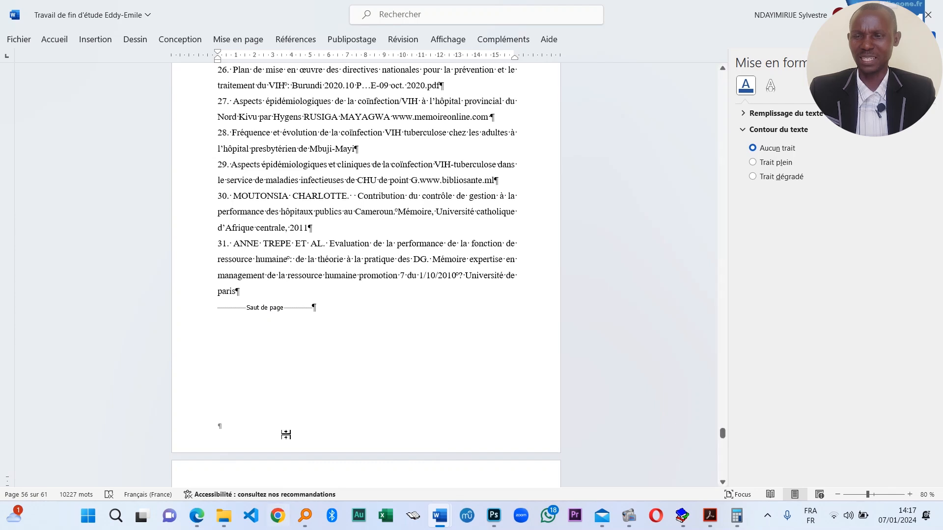
scroll(268, 413, "down", 4)
- Format annex page numbers as 1, 2, 3 continuing from the previous section, so ANNEXES shows 55
left_click(95, 39)
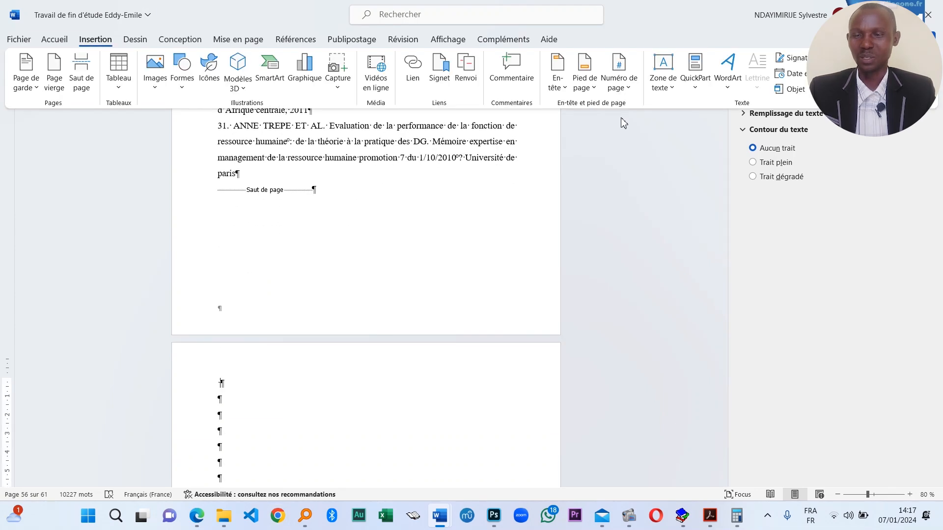
left_click(625, 86)
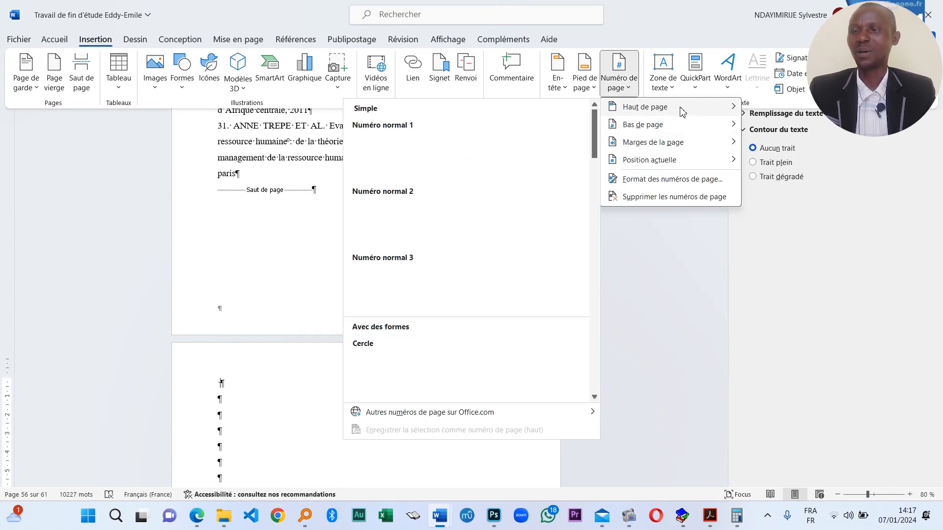
mouse_move(690, 111)
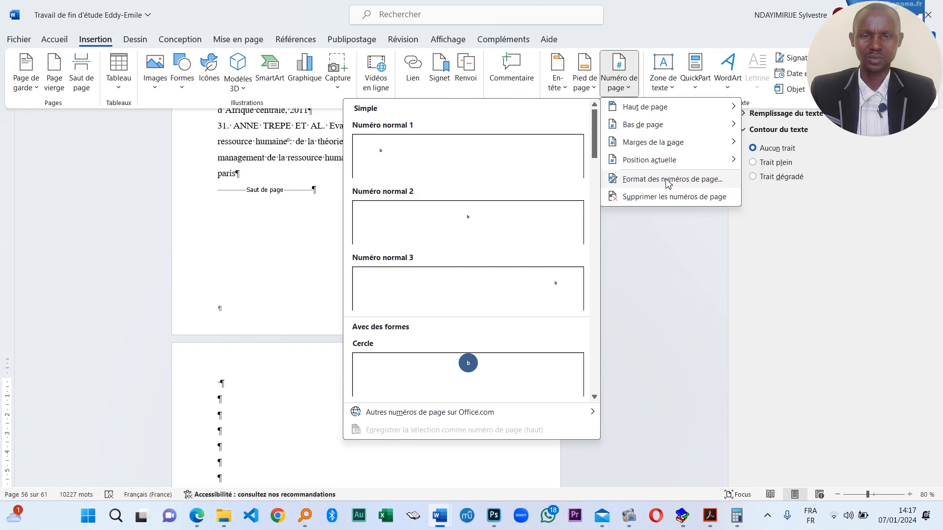
left_click(638, 179)
left_click(555, 181)
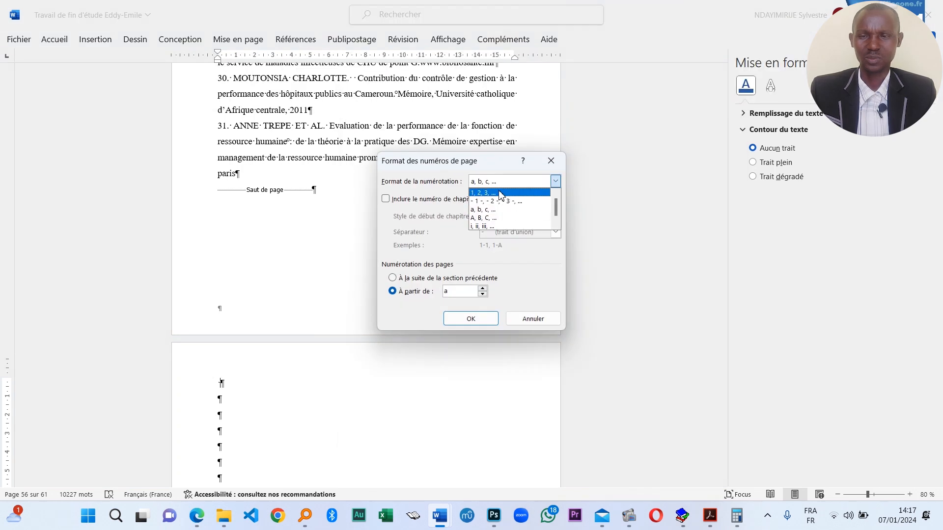
left_click(496, 190)
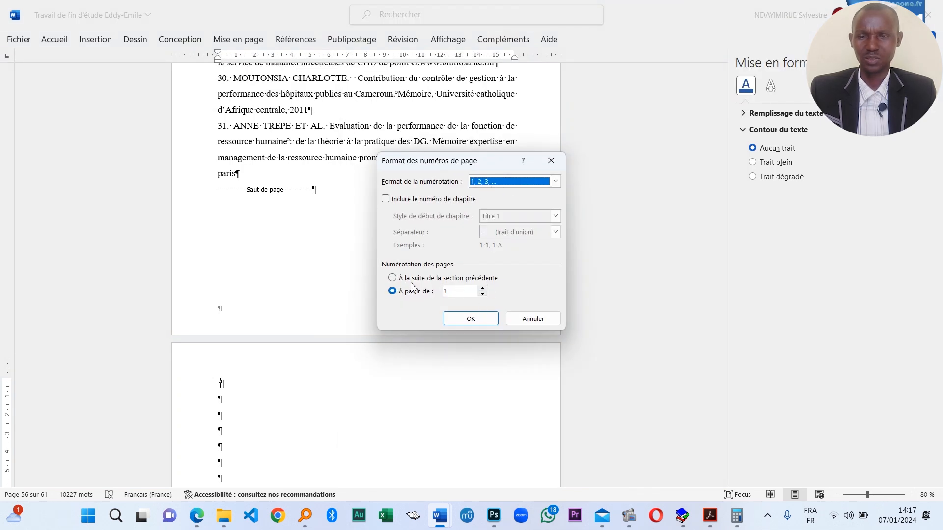
left_click(392, 278)
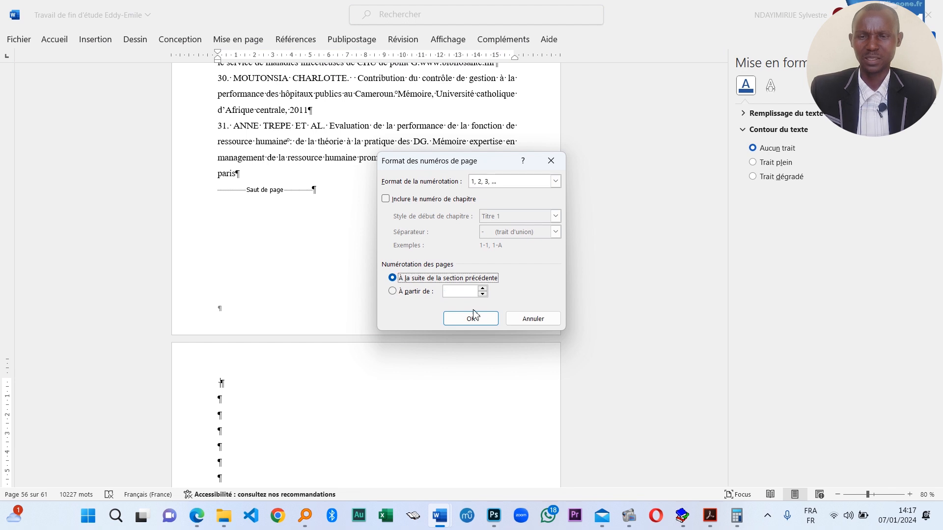
left_click(471, 319)
scroll(363, 321, "down", 3)
scroll(363, 321, "down", 5)
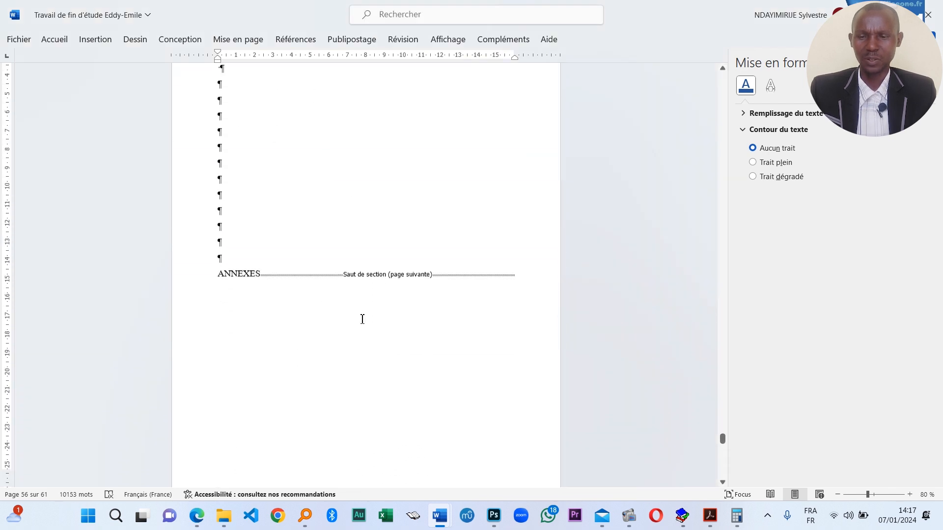
scroll(358, 219, "up", 4)
- Move the old shape off the page number and delete it
left_click_drag(373, 155, 435, 210)
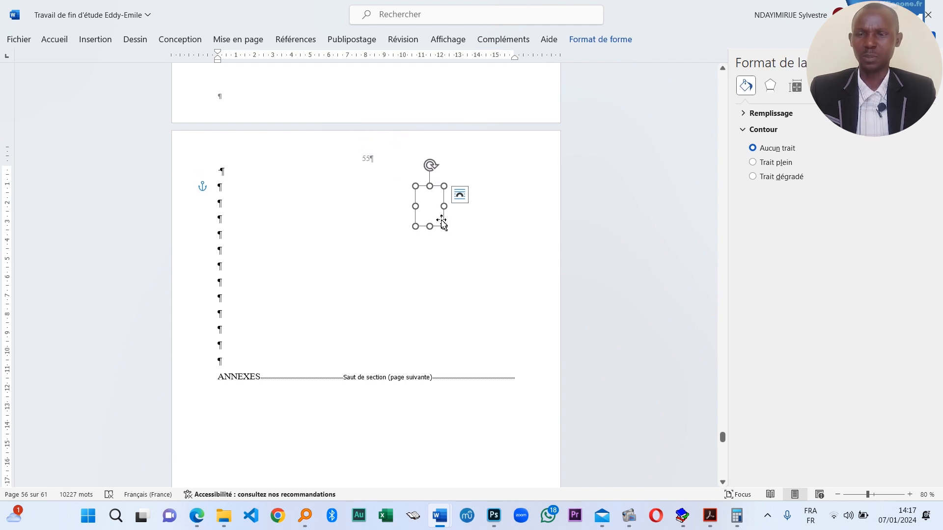
left_click_drag(442, 225, 422, 216)
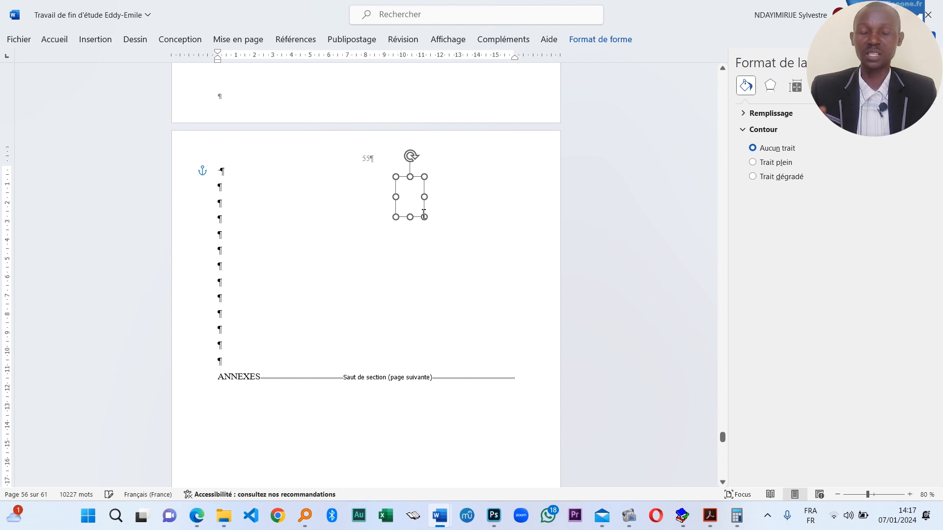
key("Delete")
- Draw a rectangle over the ANNEXES page number, fill it white and remove its outline
left_click(95, 40)
left_click(182, 74)
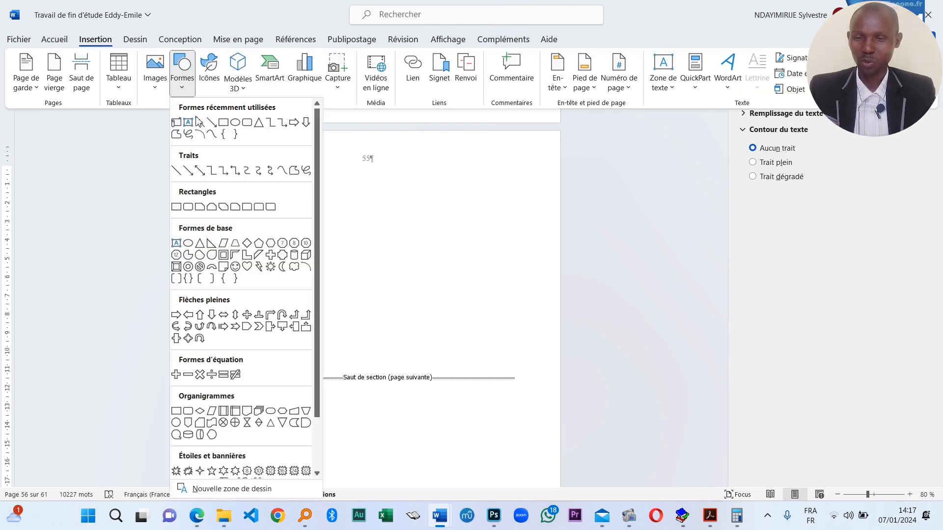
left_click(223, 123)
left_click_drag(342, 153, 421, 187)
left_click_drag(383, 155, 382, 139)
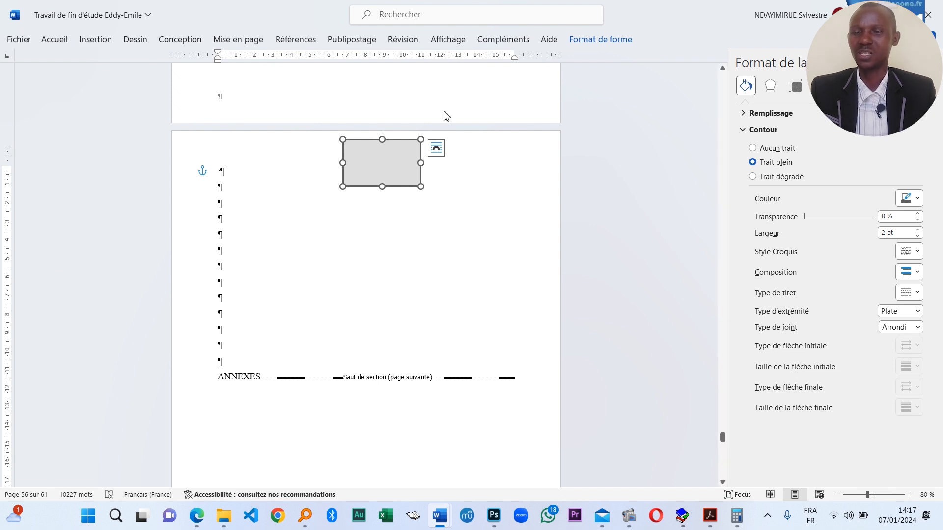
left_click(591, 40)
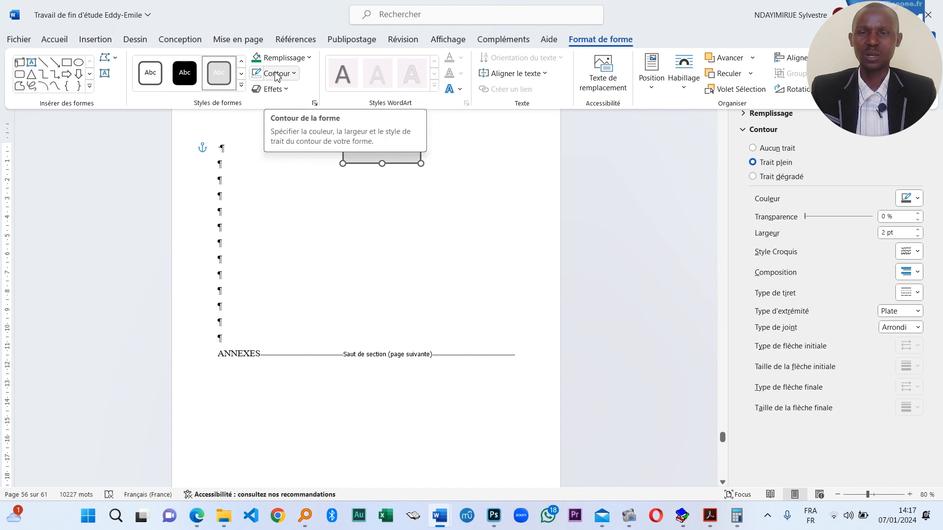
left_click(150, 72)
left_click(295, 74)
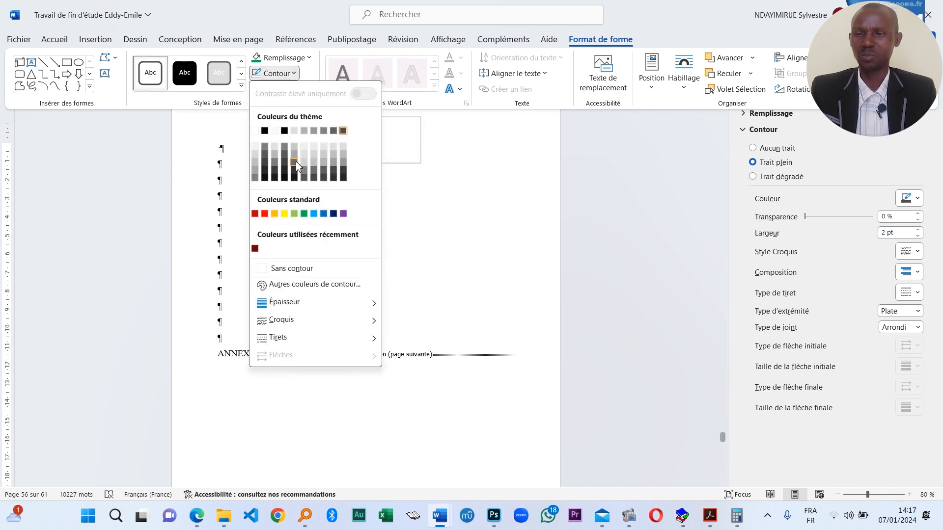
left_click(294, 269)
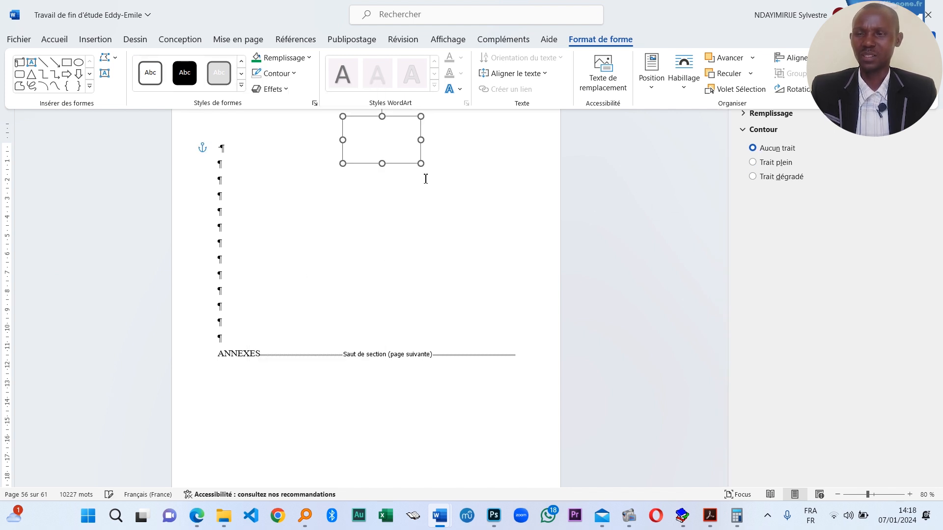
scroll(341, 273, "down", 8)
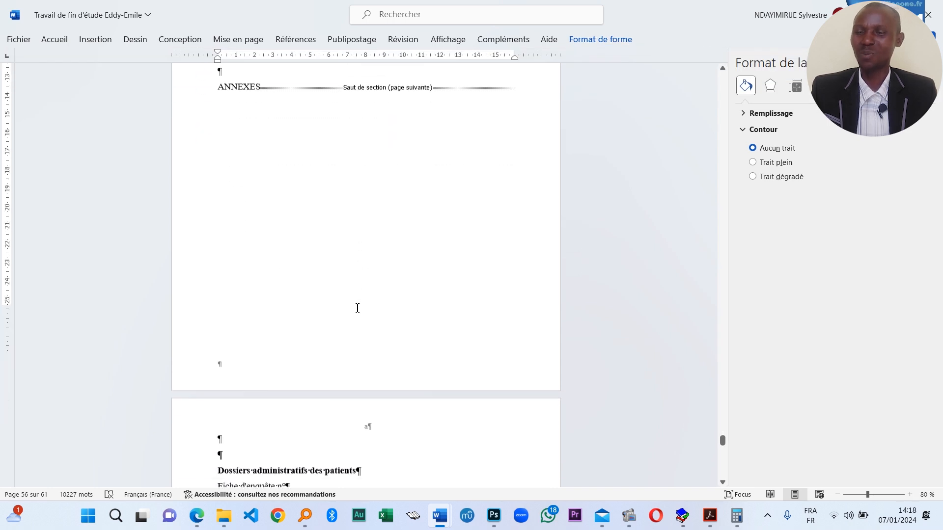
- Delete the empty line above the Dossiers administratifs des patients annex title
left_click(248, 295)
key("BackSpace")
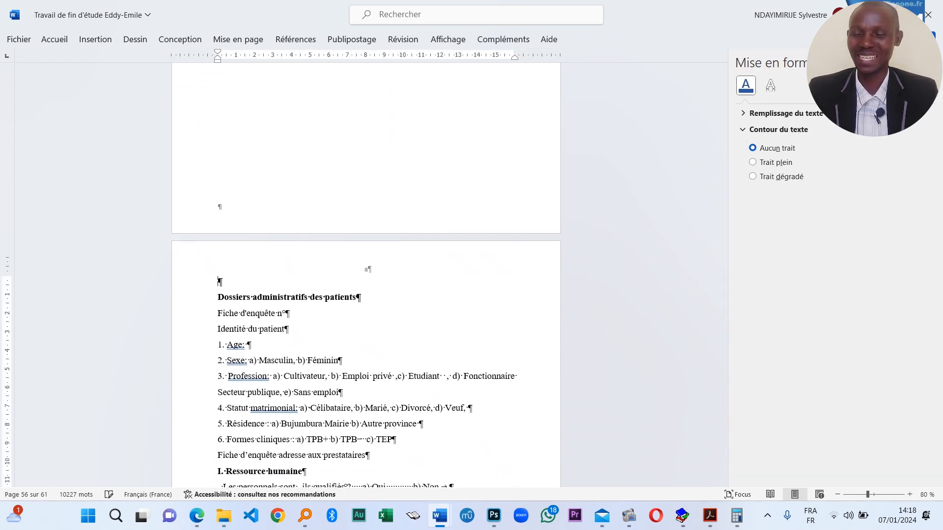
scroll(383, 223, "up", 3)
scroll(332, 284, "down", 1)
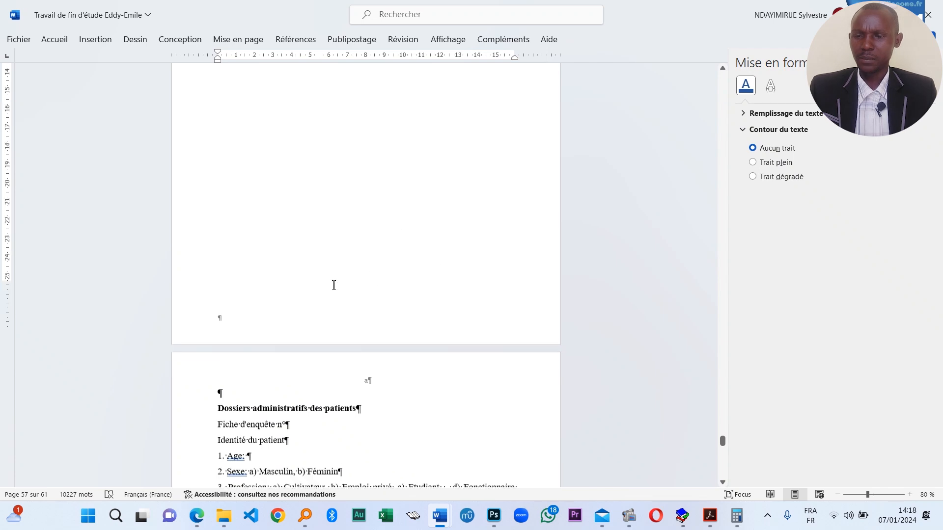
scroll(457, 281, "down", 4)
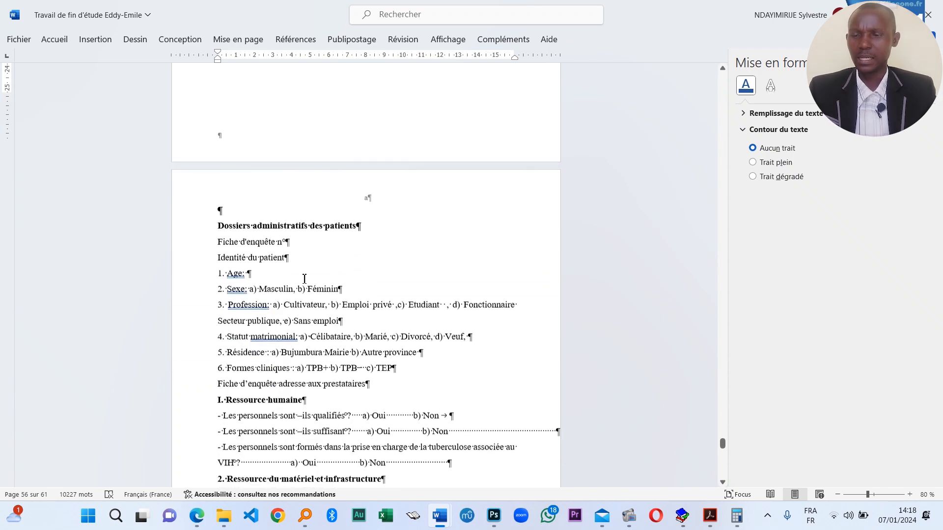
left_click(217, 202)
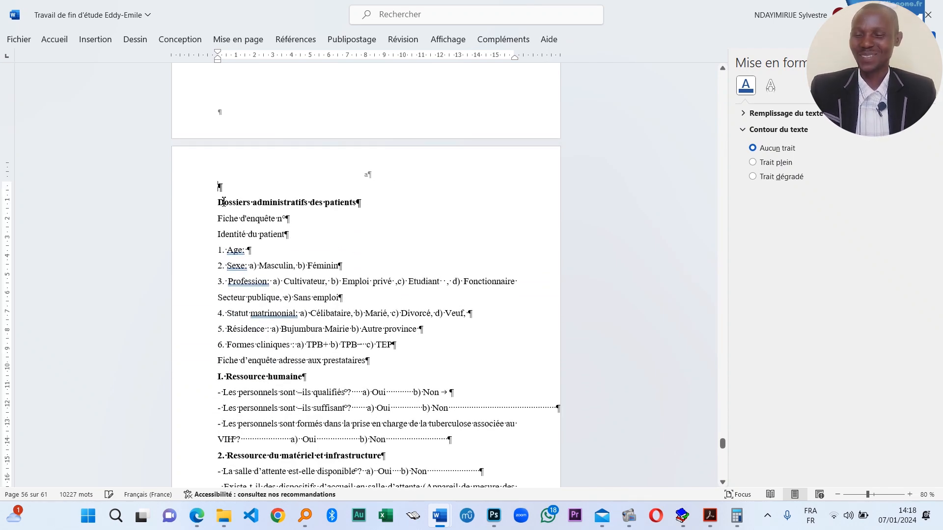
key("BackSpace")
- Change the annex section's page number format to capital letters A, B, C
left_click(103, 41)
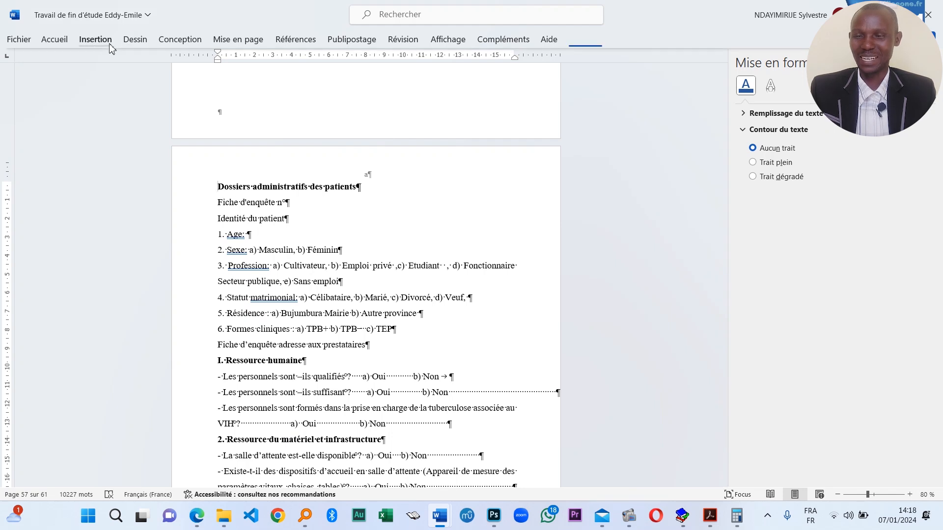
left_click(619, 79)
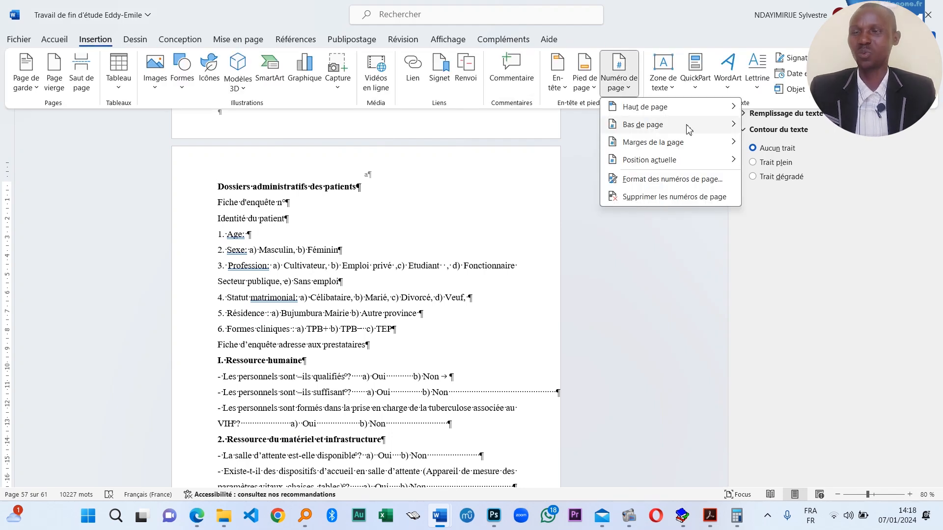
left_click(706, 178)
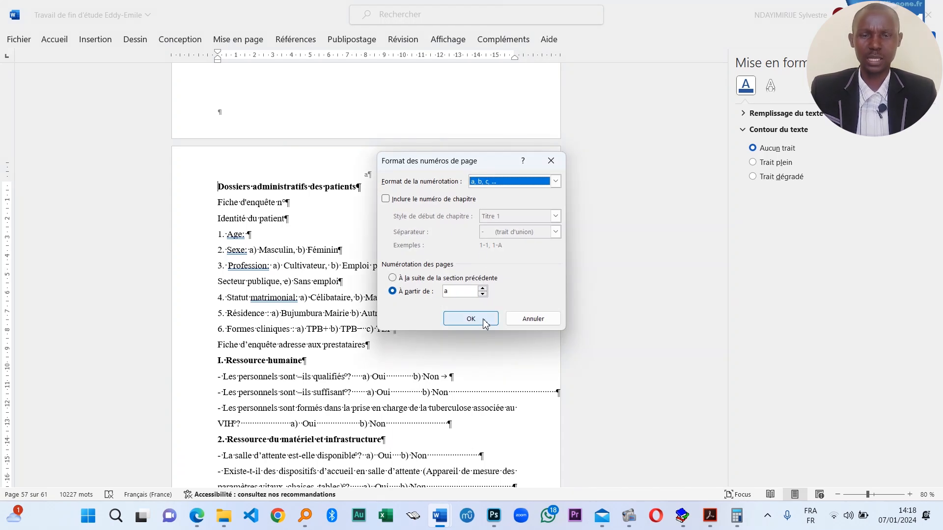
left_click(525, 181)
left_click(504, 225)
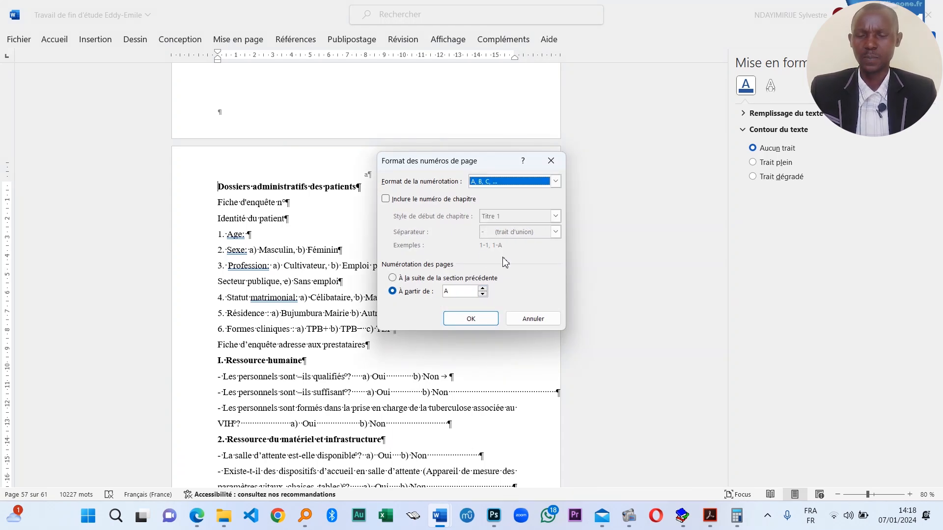
left_click(480, 320)
scroll(368, 295, "down", 15)
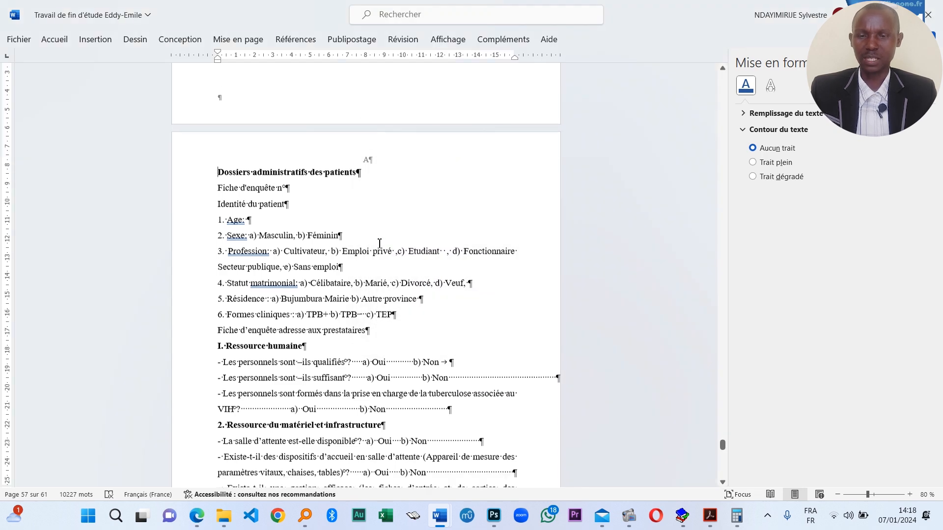
scroll(400, 432, "down", 10)
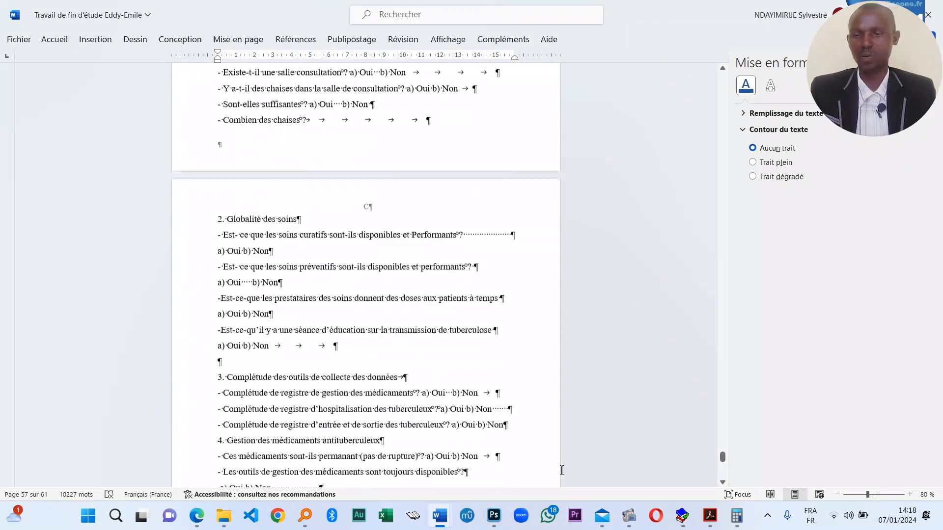
left_click_drag(722, 462, 709, 84)
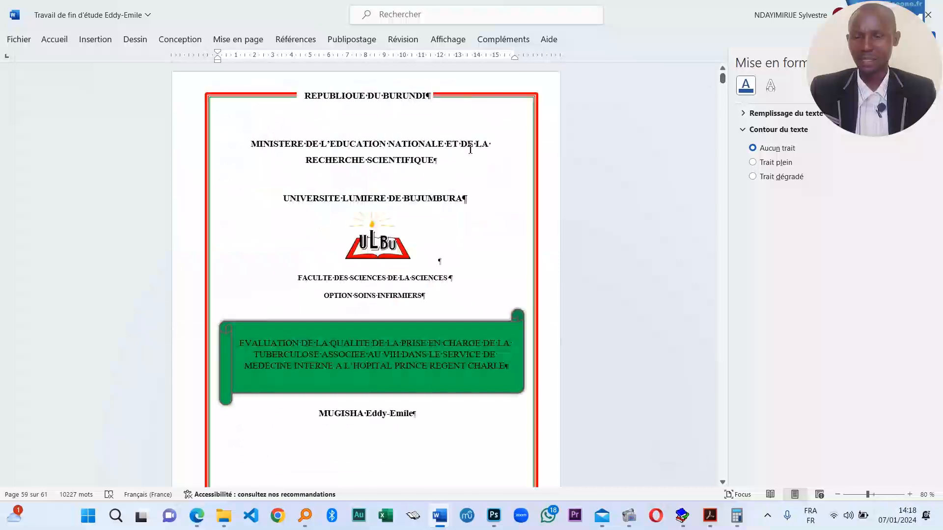
scroll(381, 305, "down", 5)
scroll(400, 300, "down", 4)
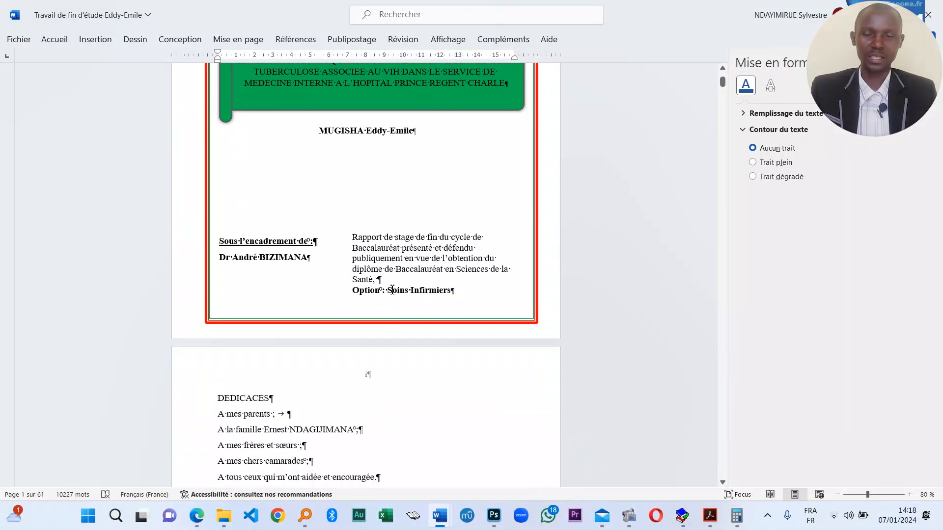
scroll(410, 326, "up", 5)
left_click(444, 375)
scroll(408, 351, "down", 12)
scroll(409, 352, "down", 1)
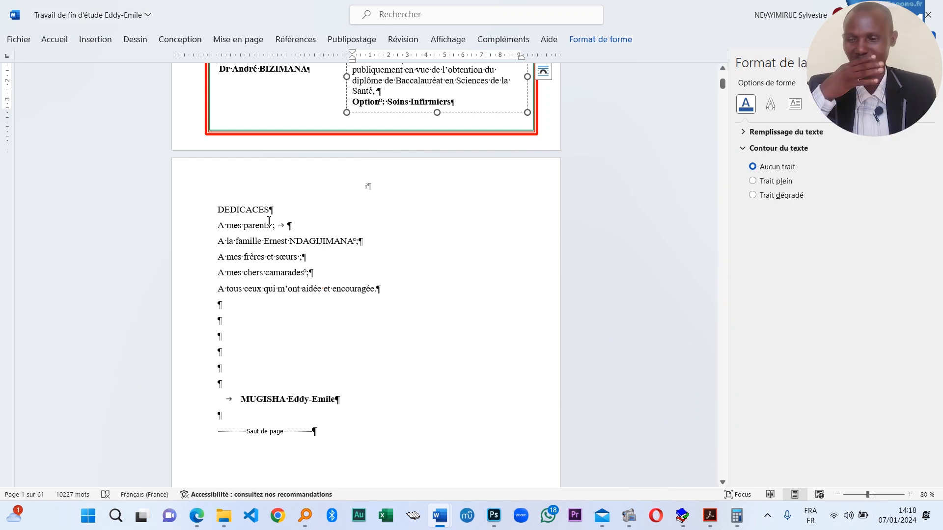
left_click(55, 39)
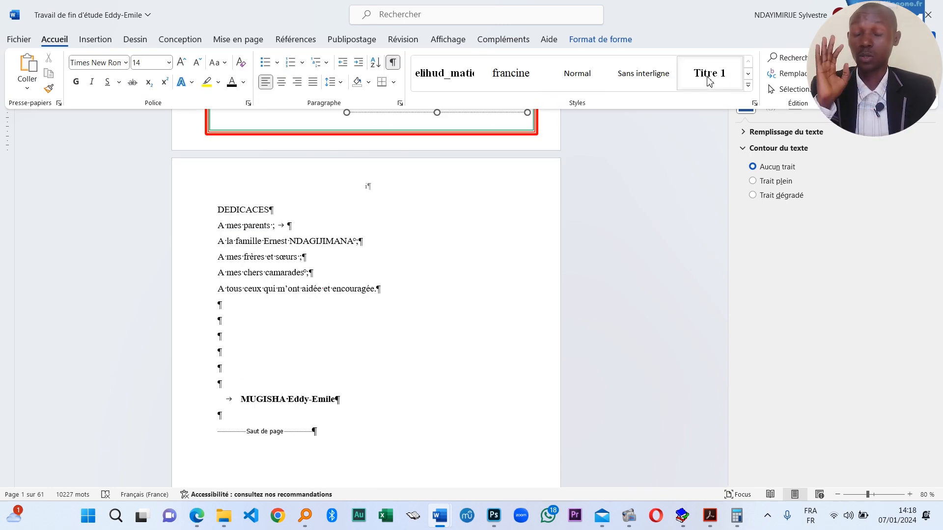
scroll(353, 305, "down", 2)
left_click(246, 209)
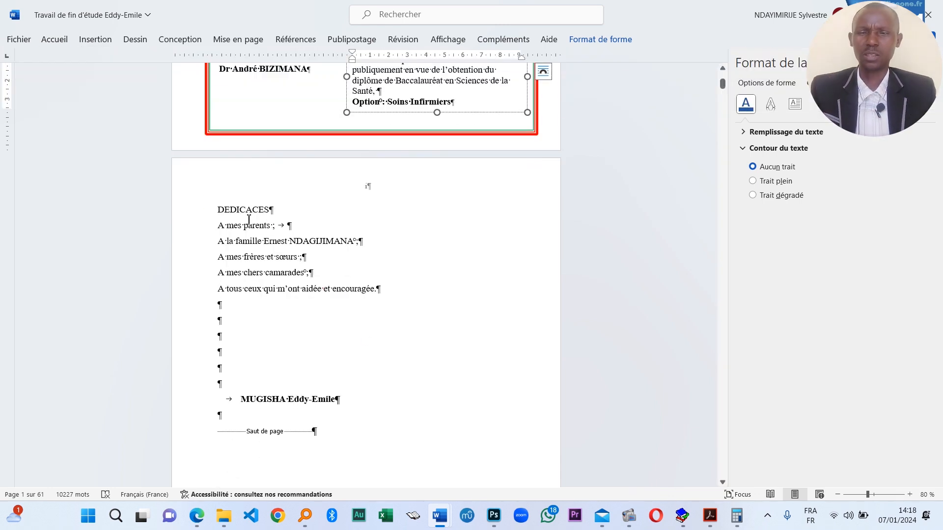
left_click(54, 40)
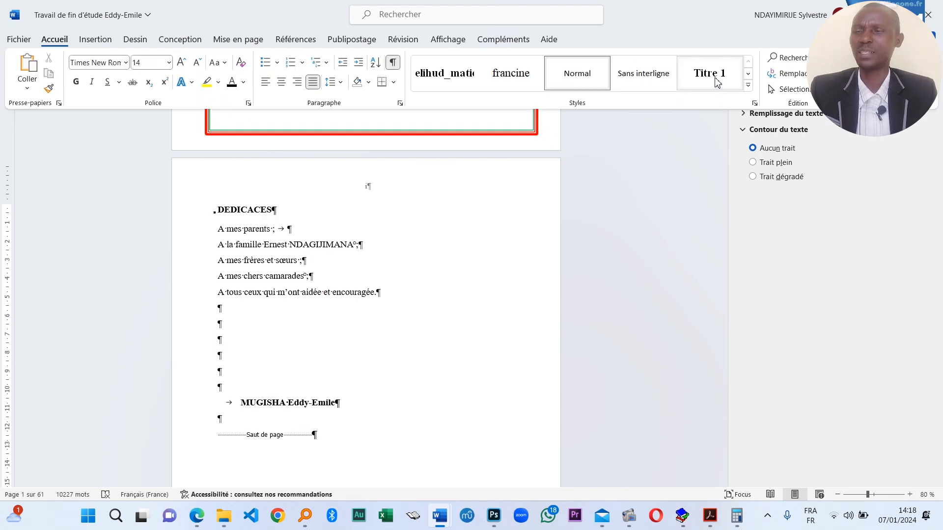
left_click(747, 88)
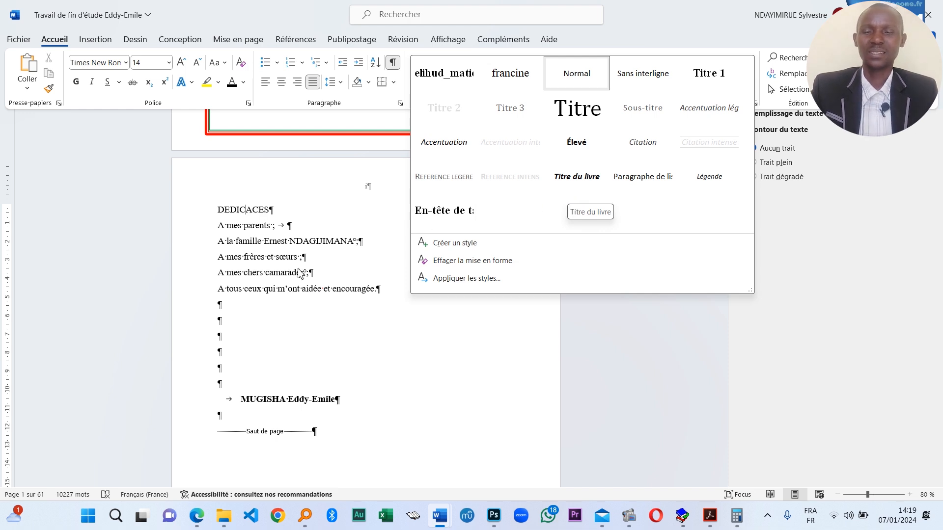
left_click(316, 261)
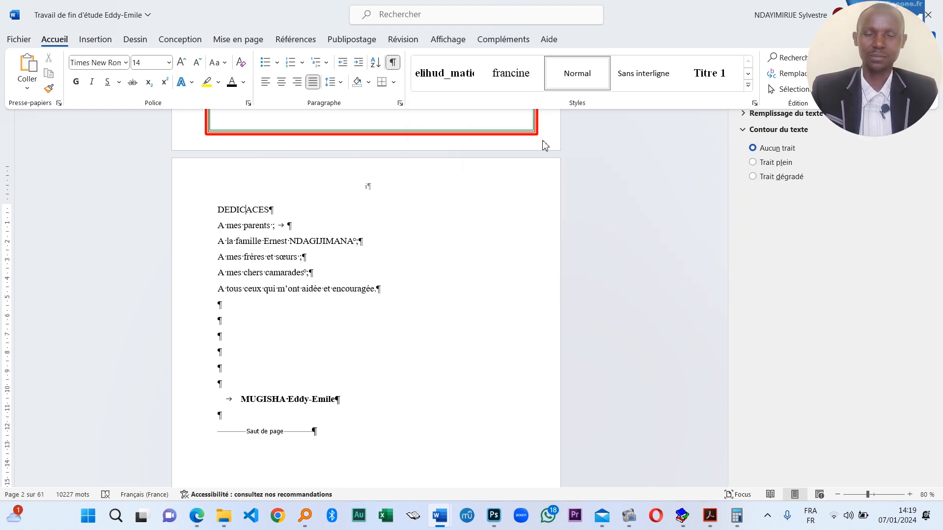
scroll(488, 315, "down", 5)
left_click(721, 483)
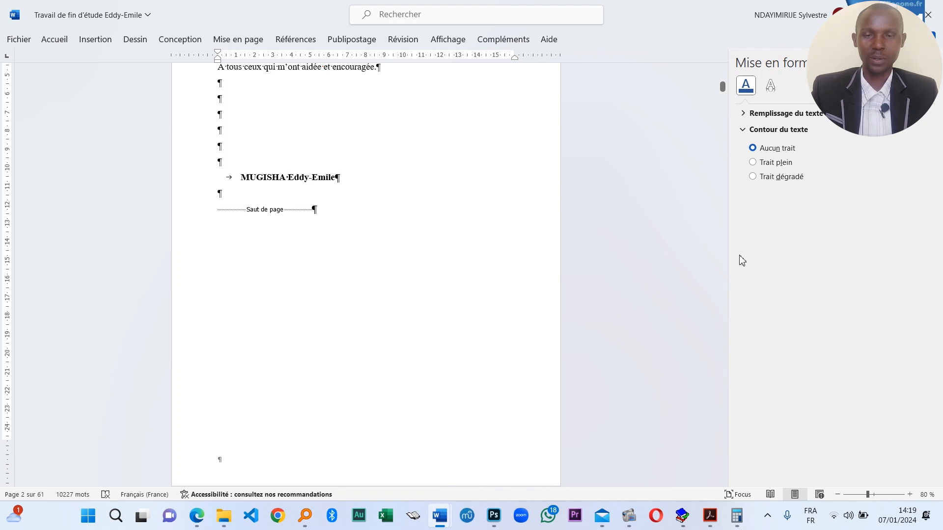
left_click_drag(722, 85, 728, 231)
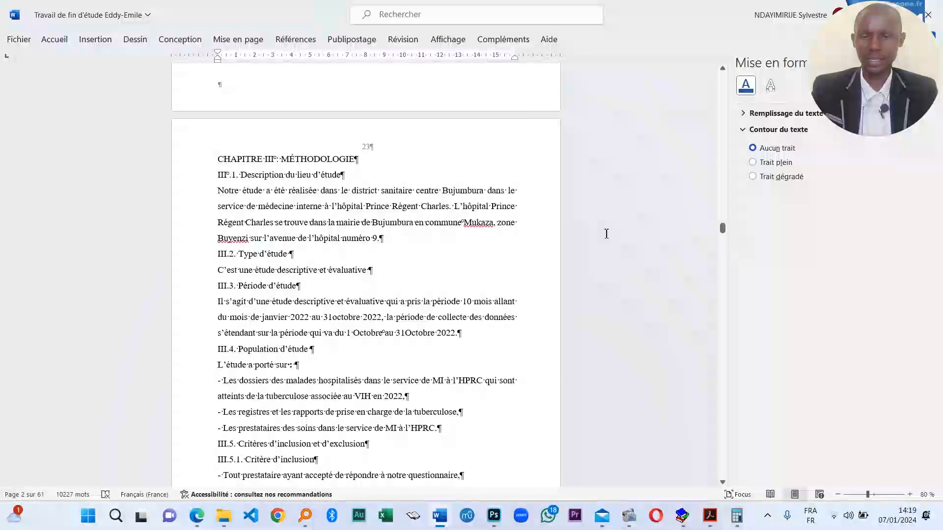
left_click(225, 175)
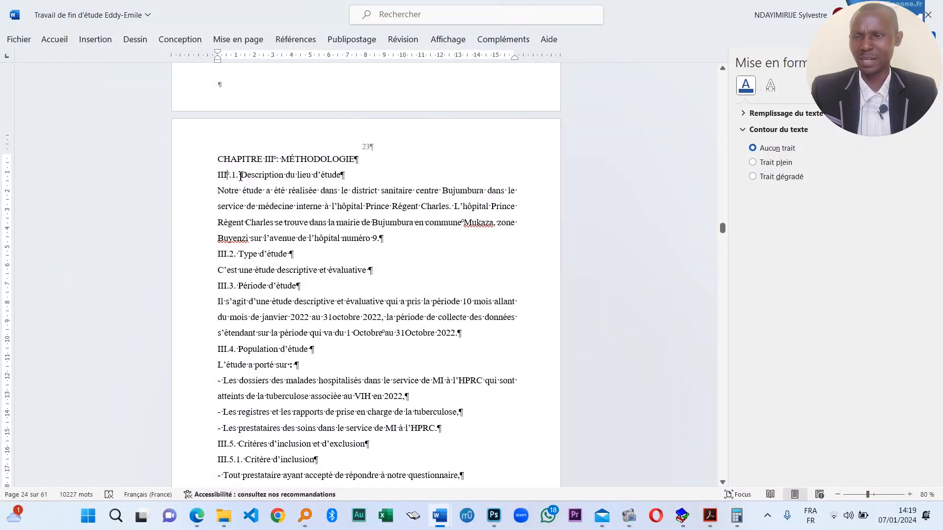
left_click_drag(240, 176, 218, 176)
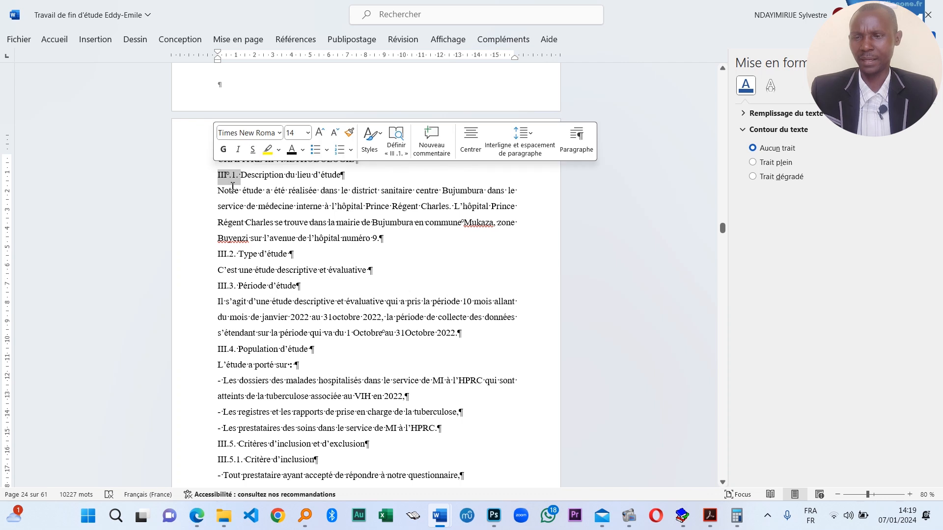
left_click(284, 175)
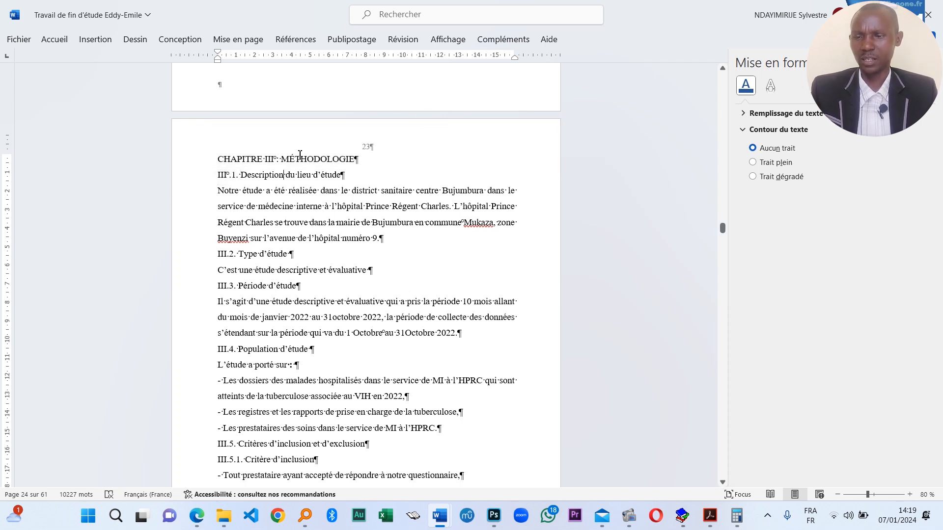
left_click_drag(363, 160, 218, 160)
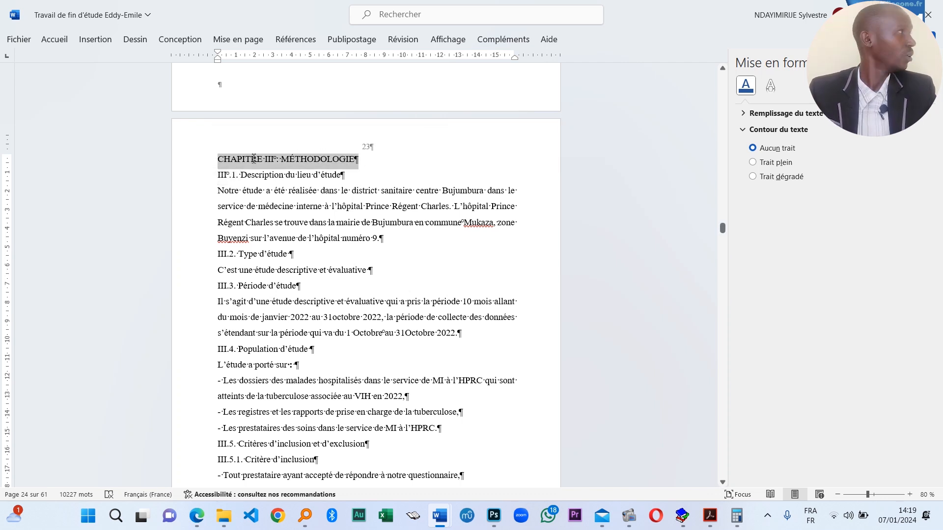
left_click(307, 161)
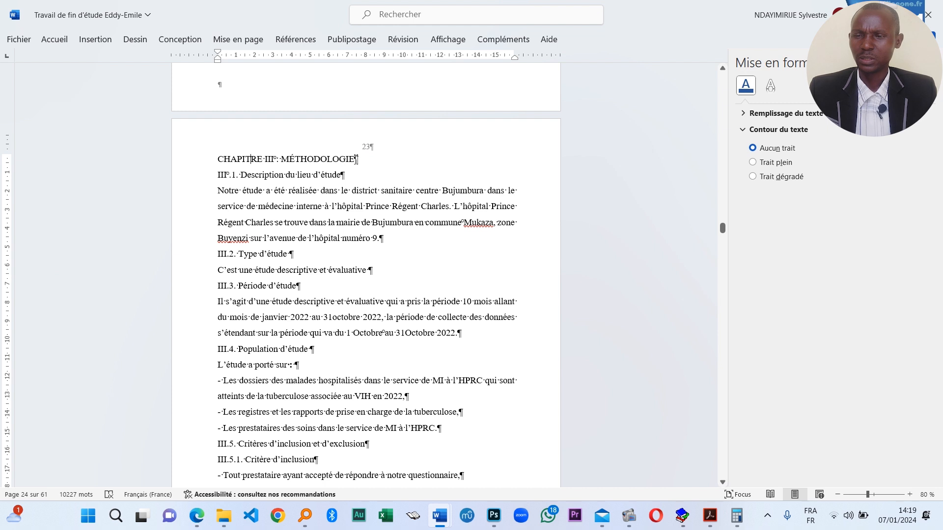
triple_click(323, 158)
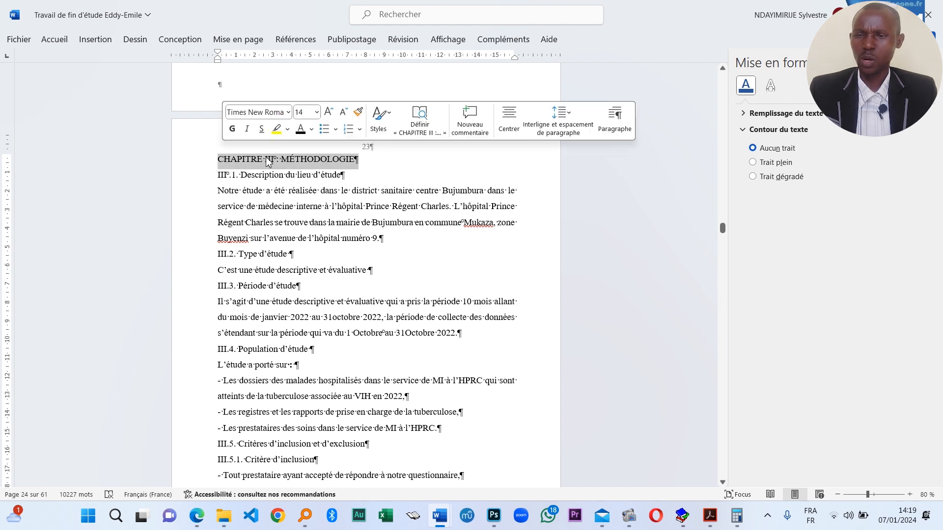
left_click(327, 162)
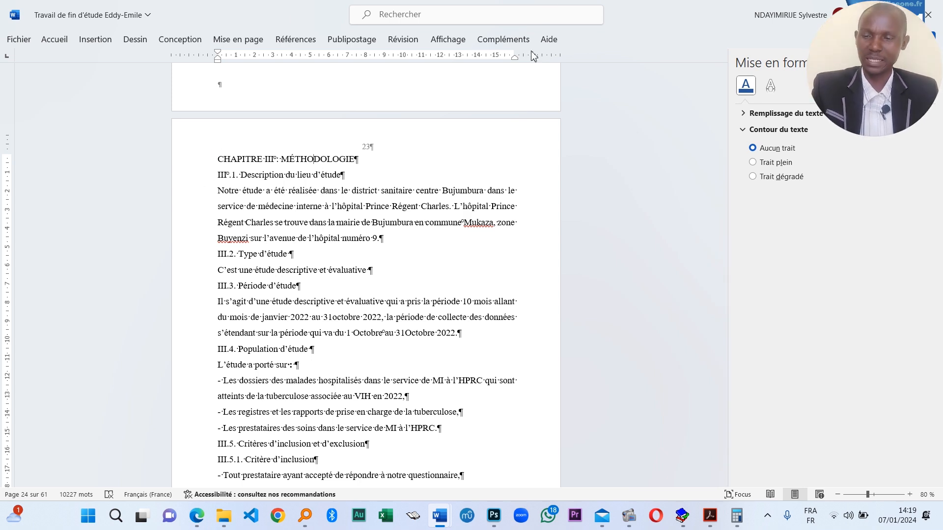
left_click(247, 39)
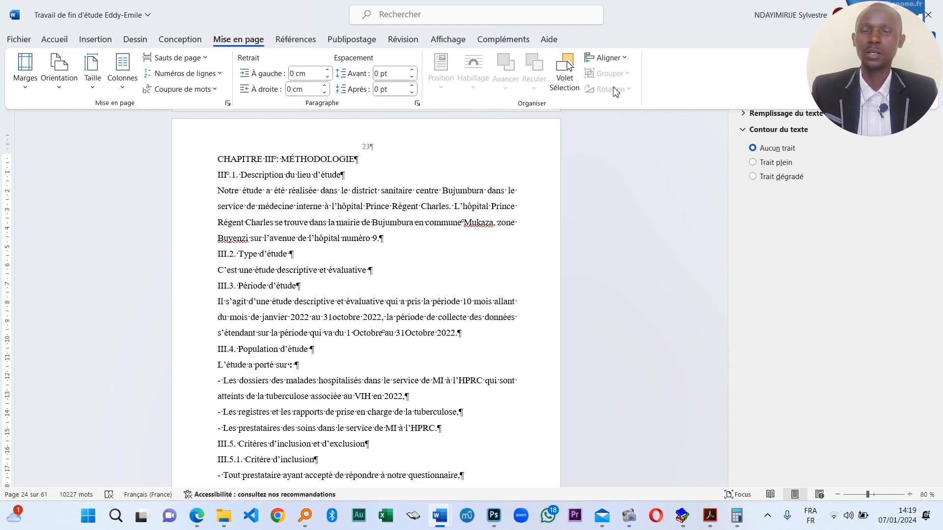
left_click(69, 41)
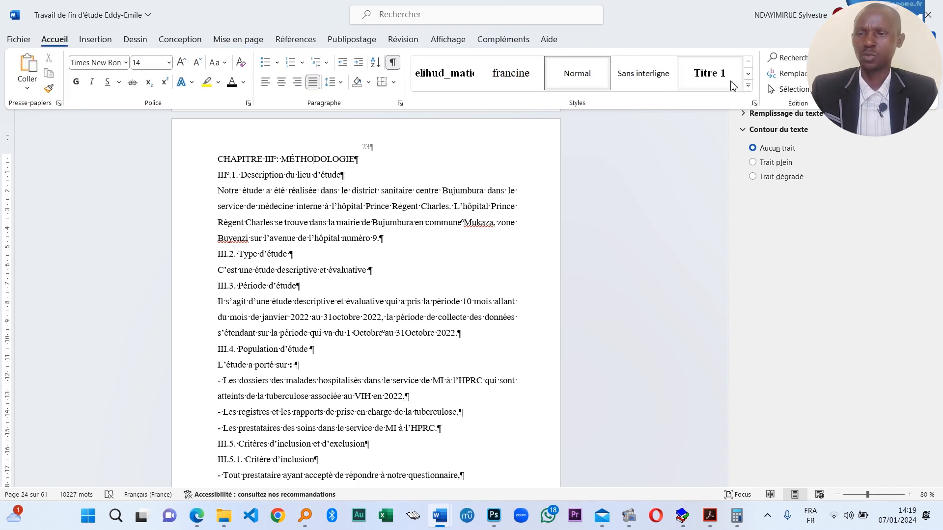
left_click(326, 207)
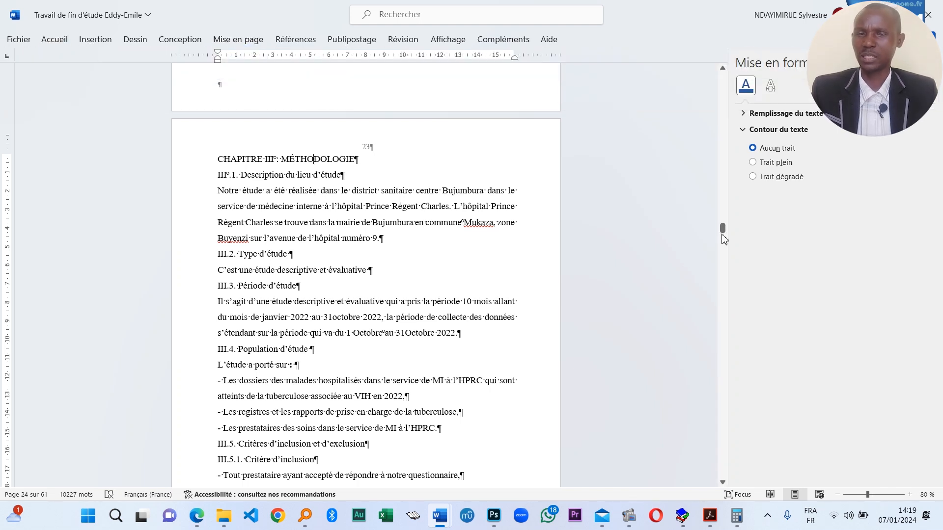
left_click_drag(722, 234, 723, 71)
- Apply the Titre 1 style to the DEDICACES title and open Titre 1's Modifier settings
scroll(305, 332, "down", 8)
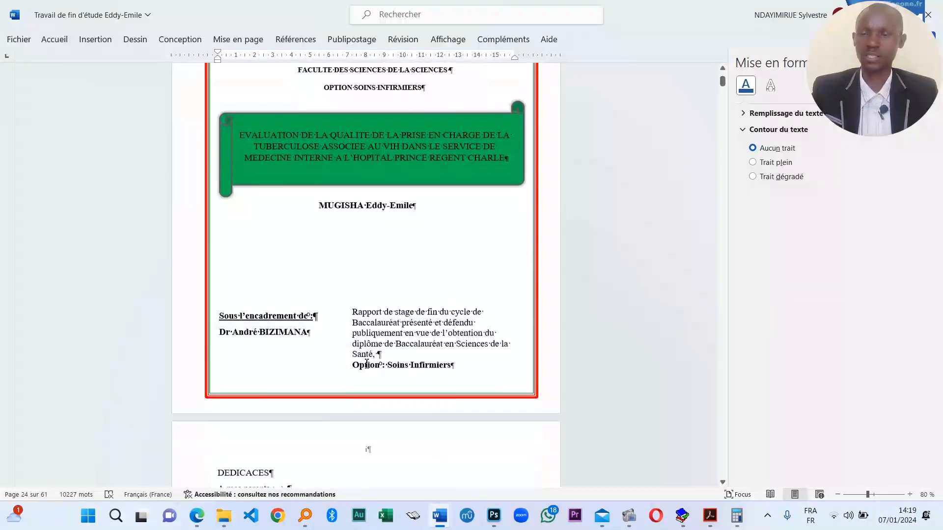
left_click(250, 326)
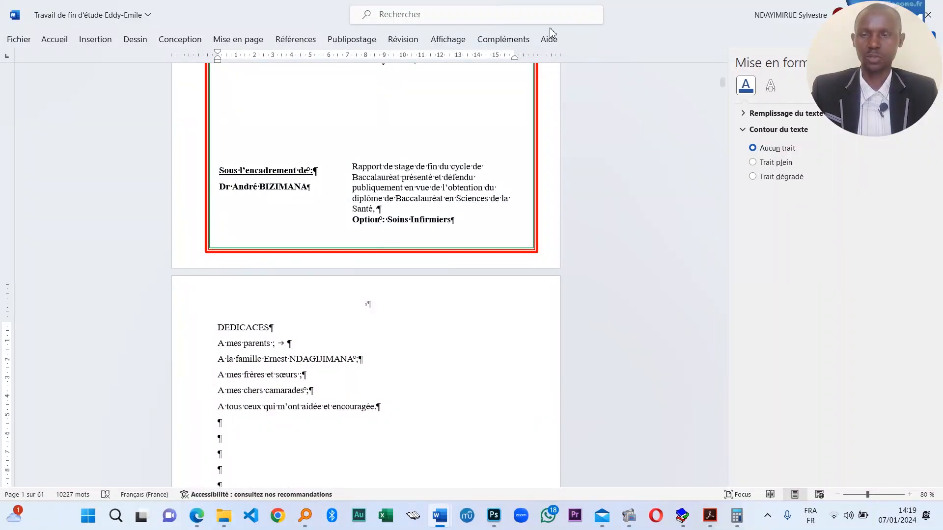
left_click(55, 41)
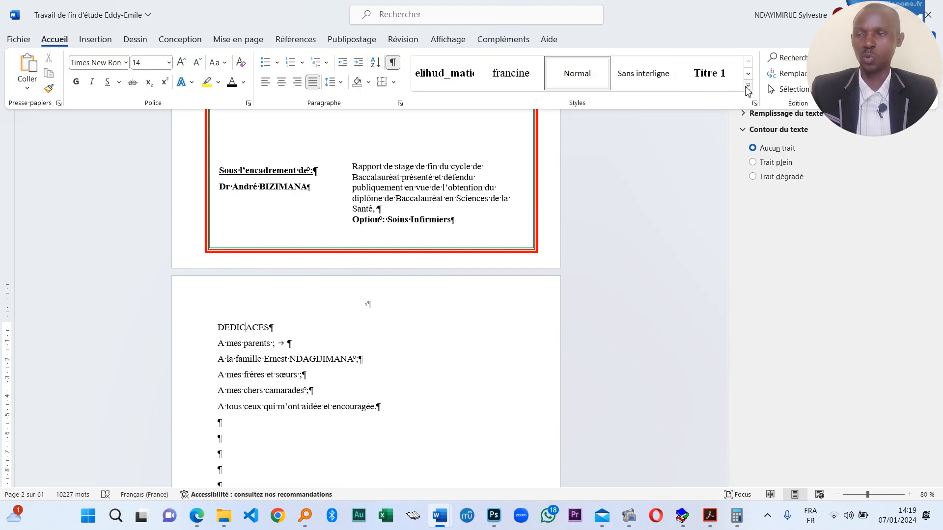
left_click(748, 85)
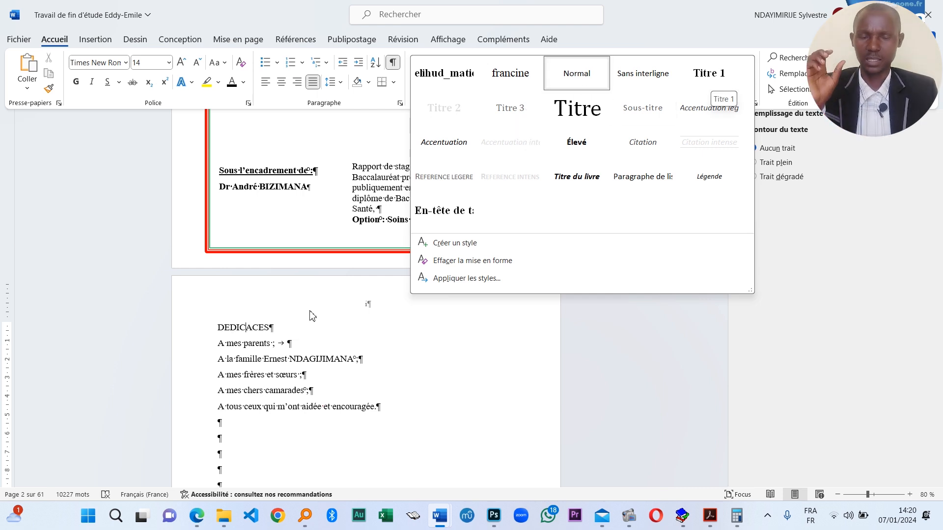
right_click(714, 77)
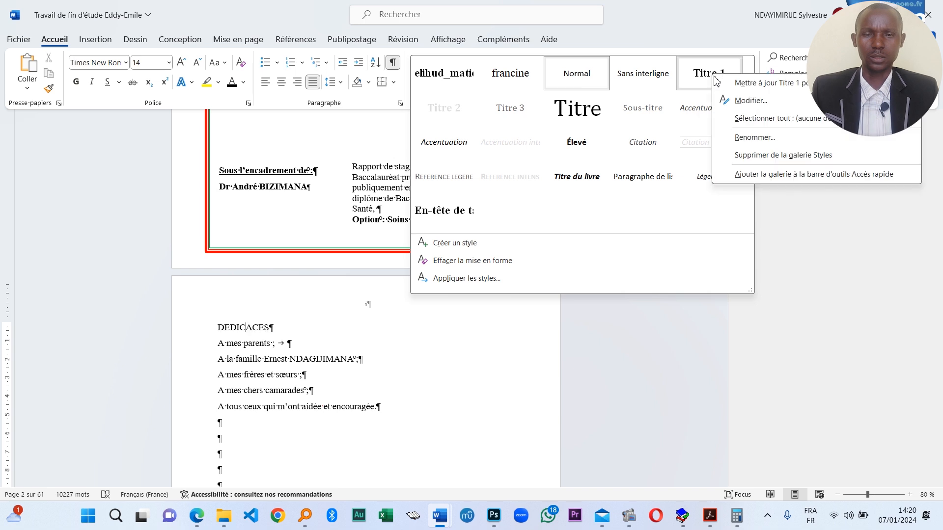
left_click(699, 86)
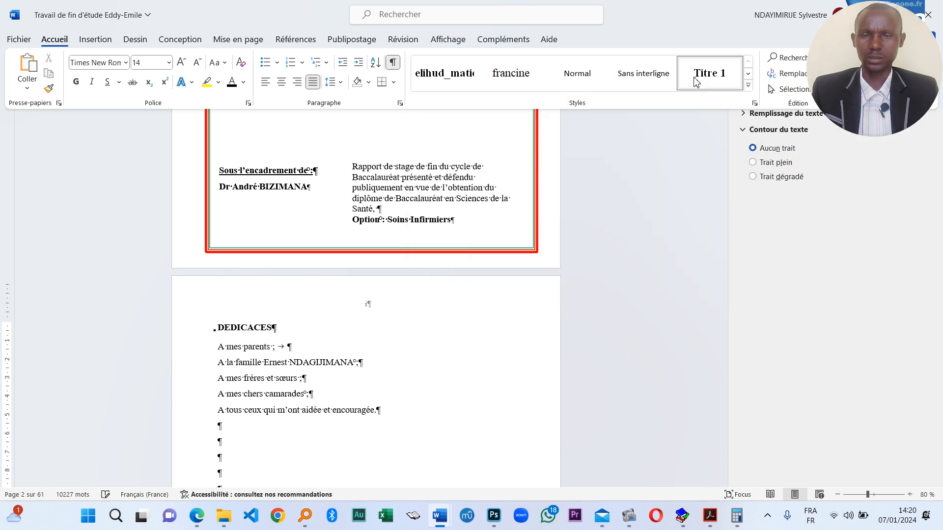
right_click(708, 88)
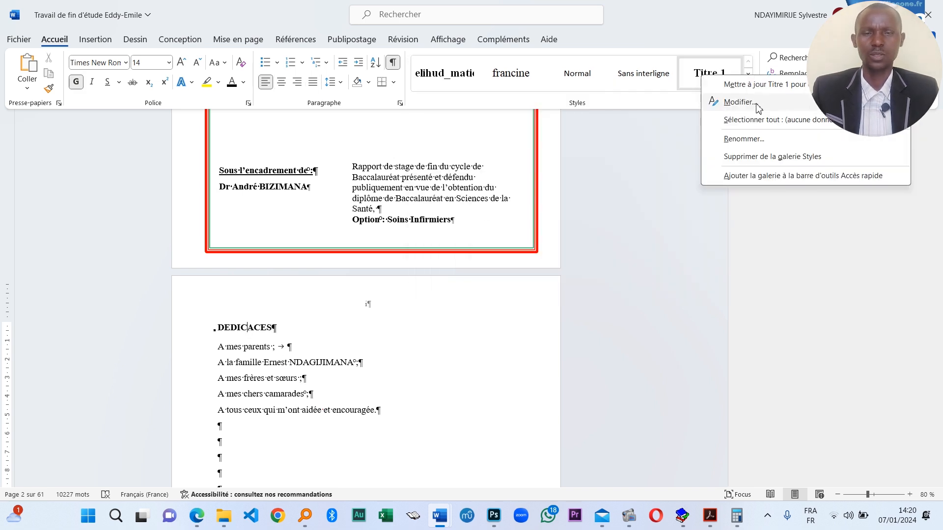
left_click(717, 100)
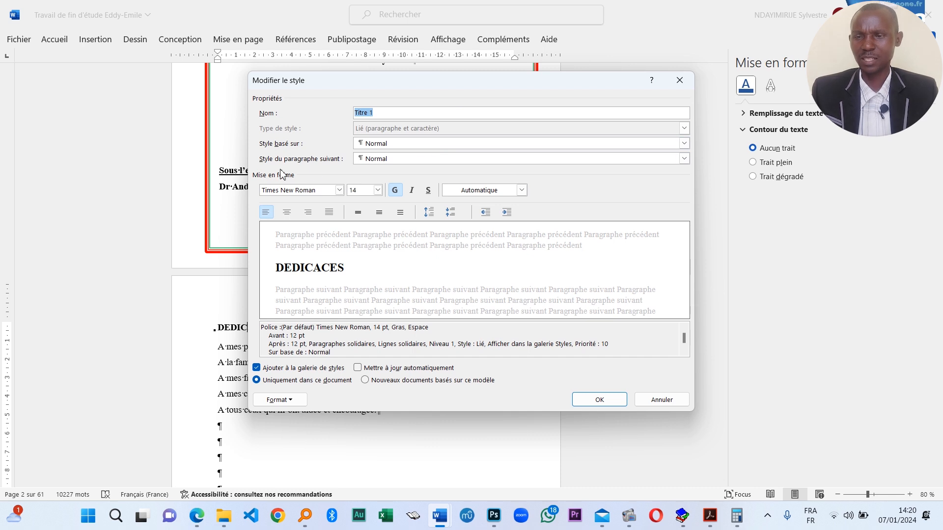
- Keep Titre 1 at Times New Roman 14 bold, set Avant/Après spacing to 12 pt, and confirm
left_click(340, 190)
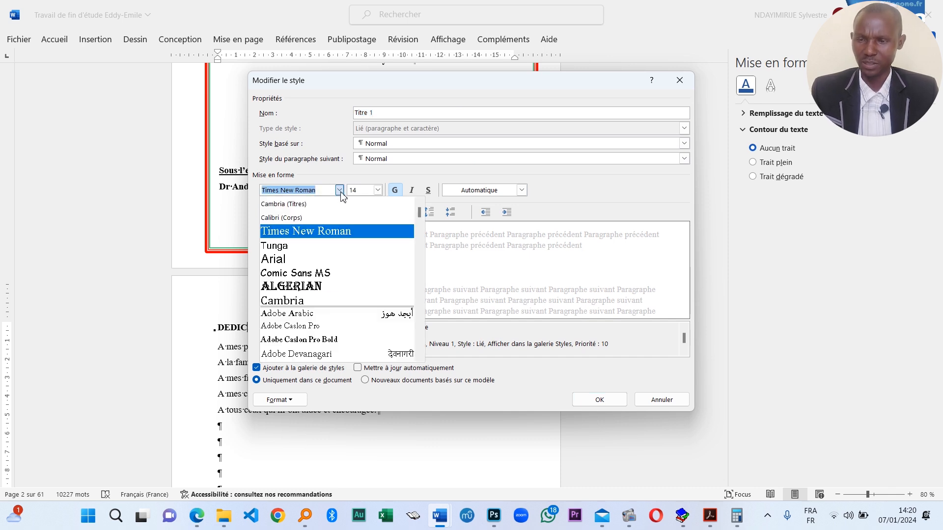
left_click(340, 191)
left_click(360, 192)
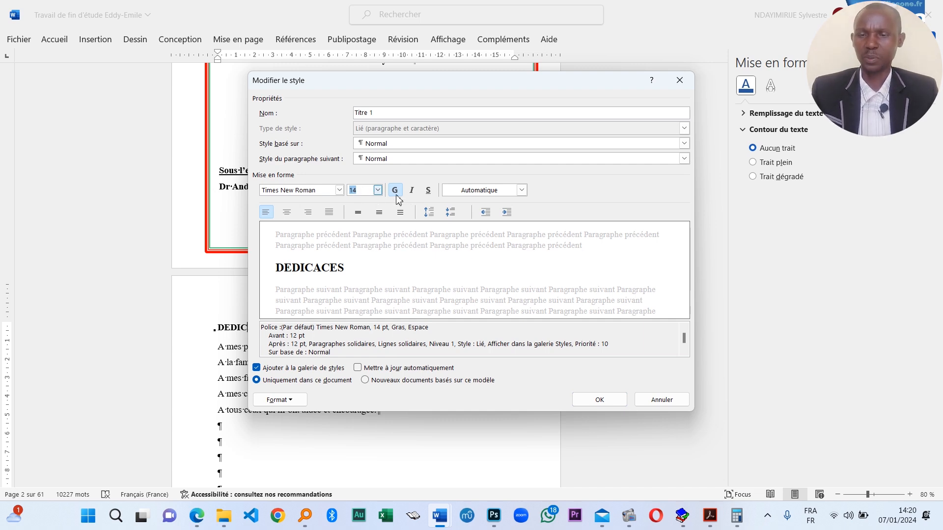
left_click(451, 214)
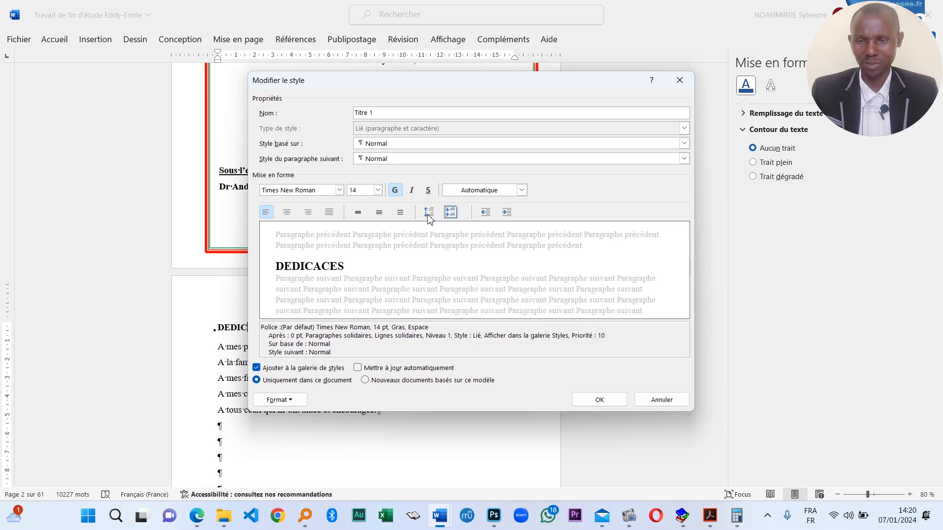
left_click(428, 213)
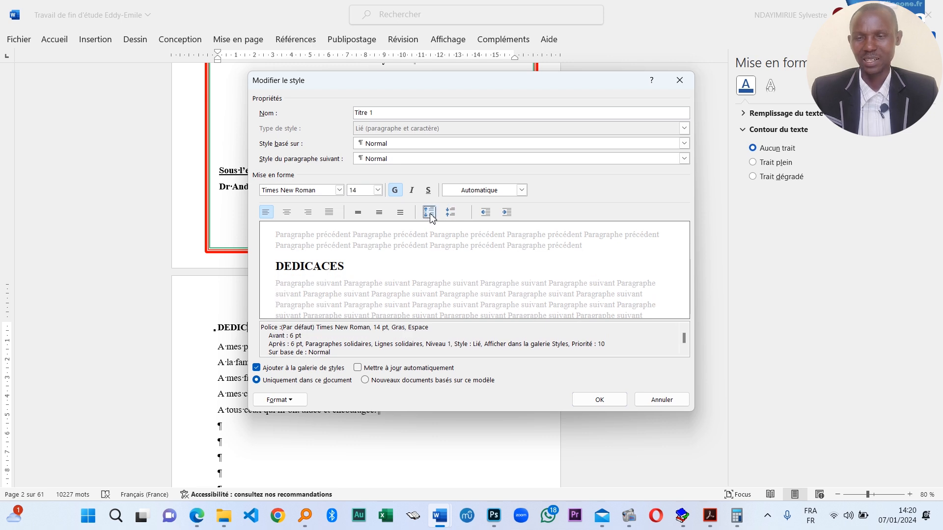
left_click(430, 215)
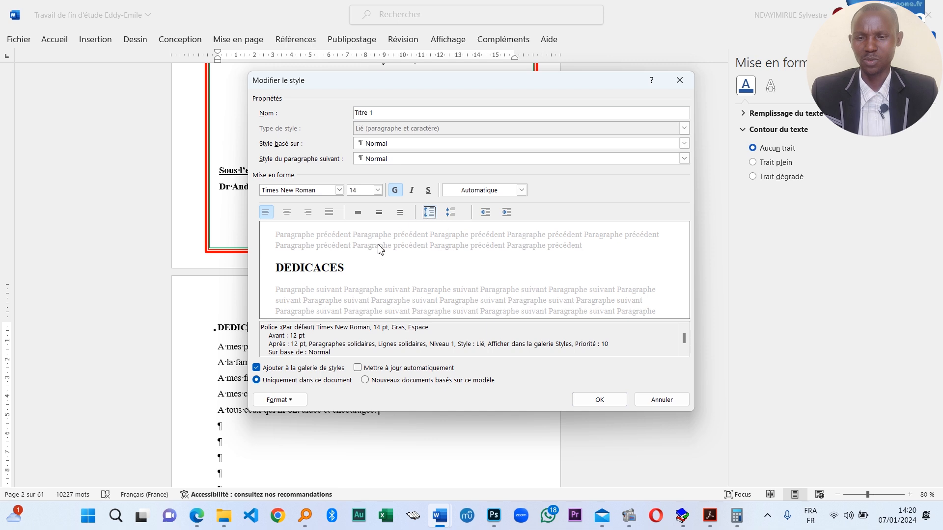
left_click(451, 212)
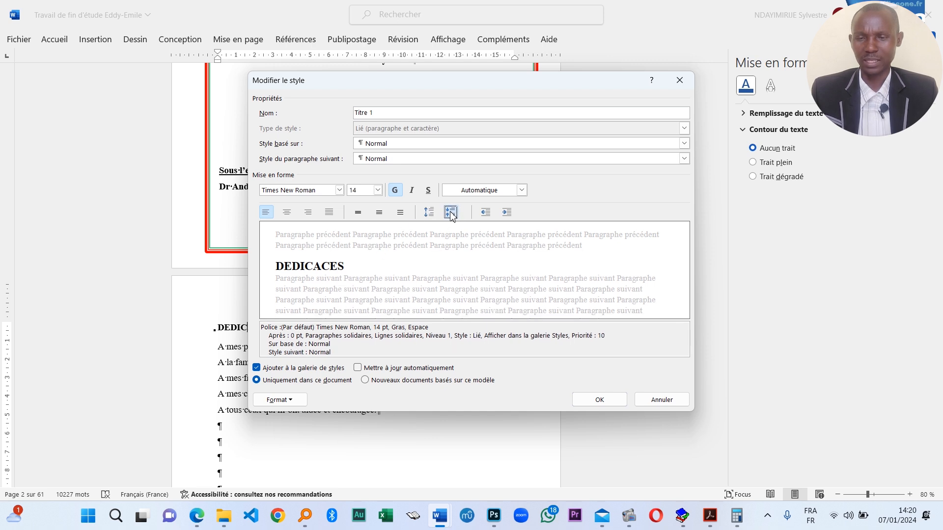
left_click(429, 215)
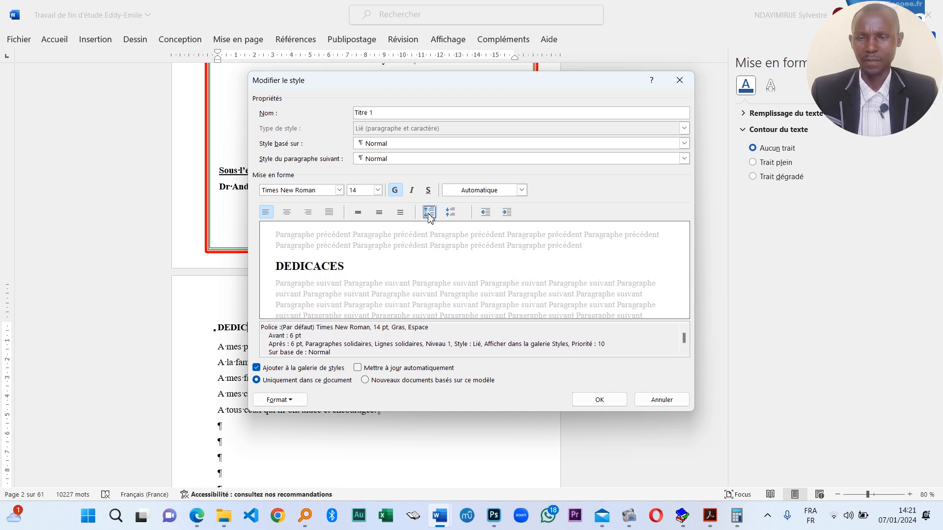
left_click(430, 215)
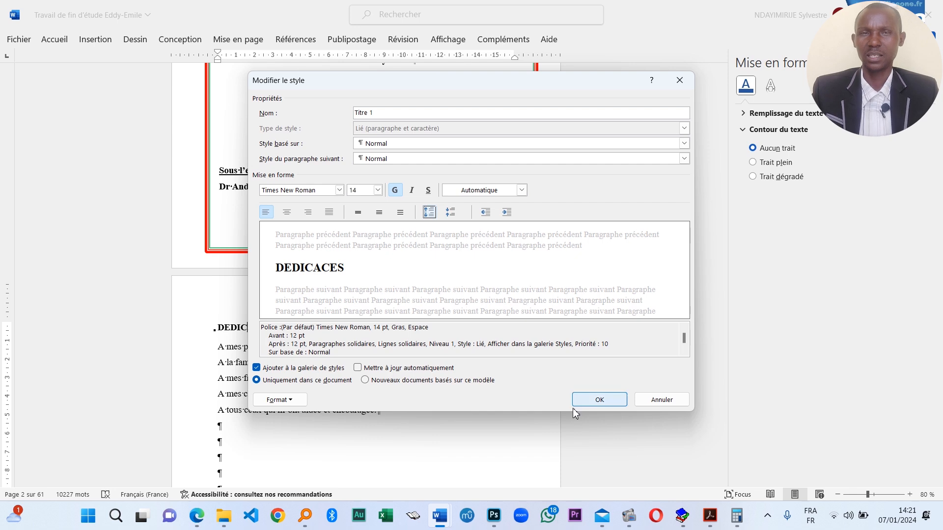
left_click(599, 399)
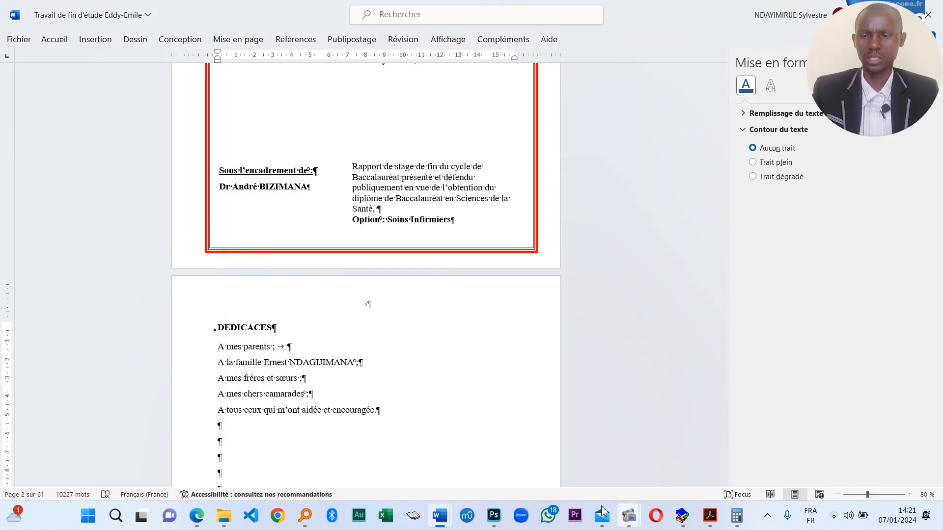
mouse_move(629, 523)
mouse_move(571, 471)
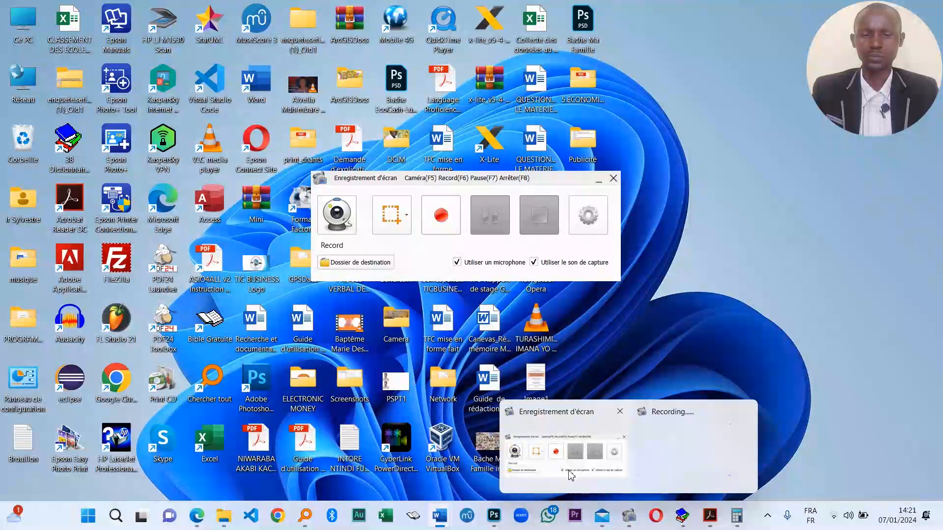
left_click(571, 471)
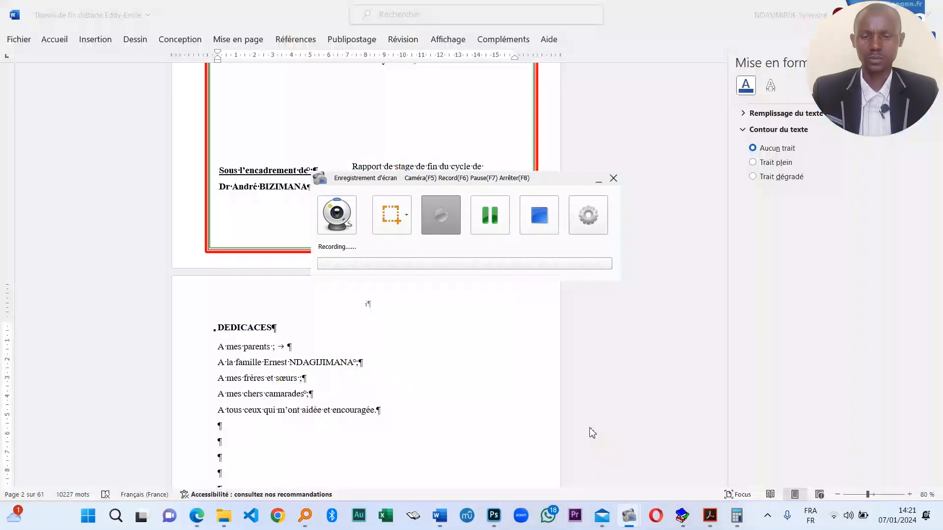
left_click(495, 224)
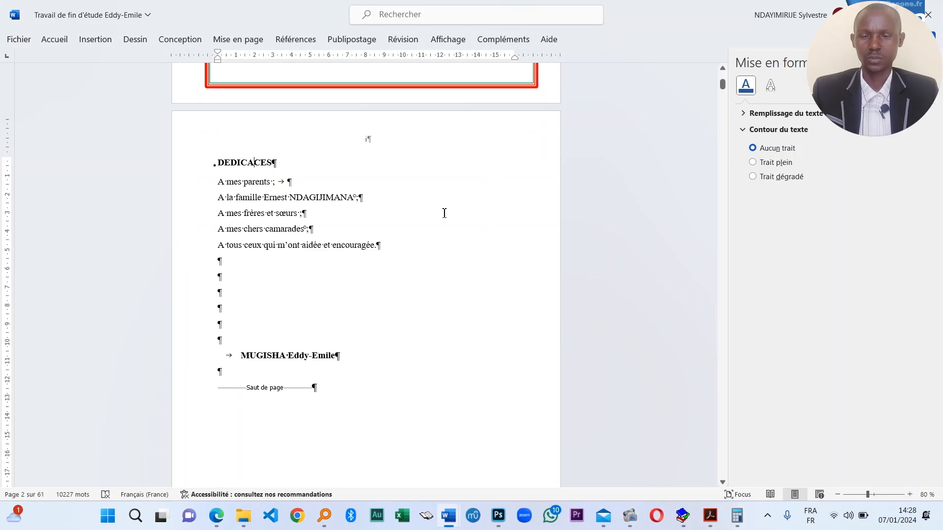
mouse_move(629, 520)
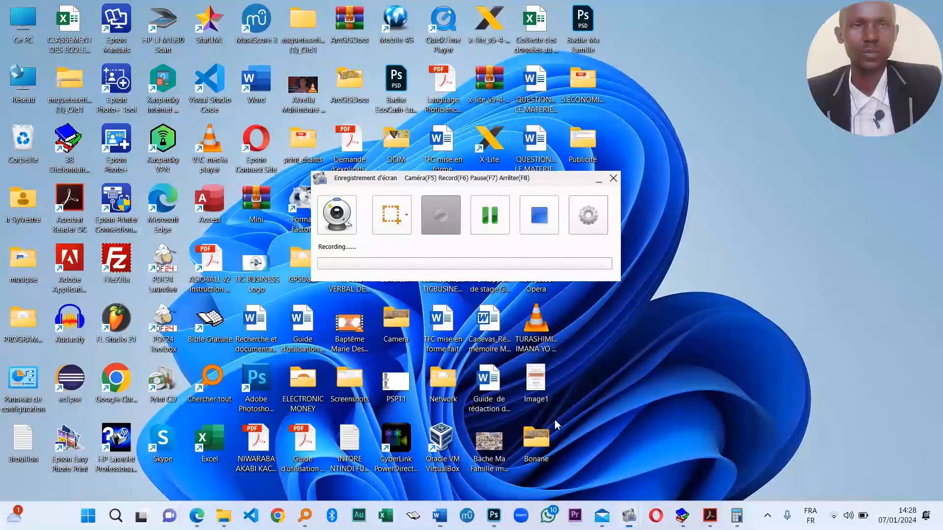
left_click(557, 427)
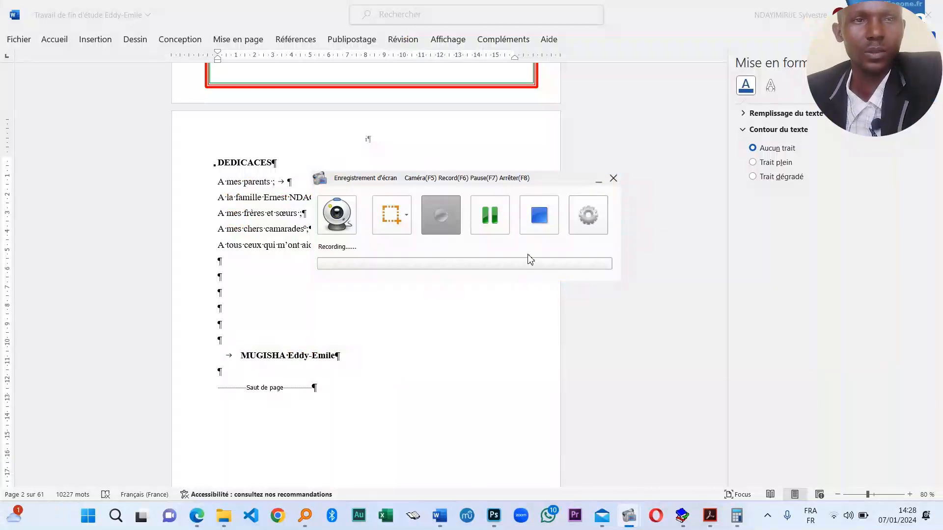
left_click(598, 180)
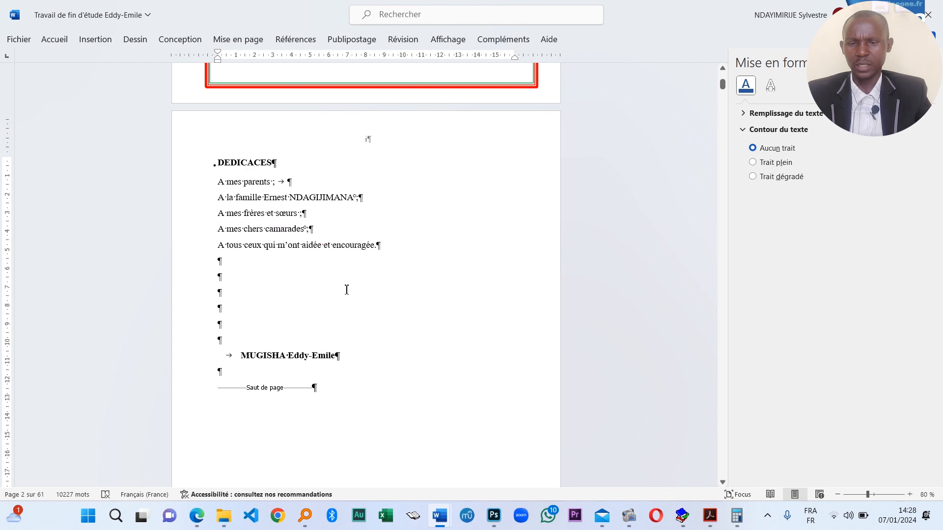
scroll(347, 290, "up", 4)
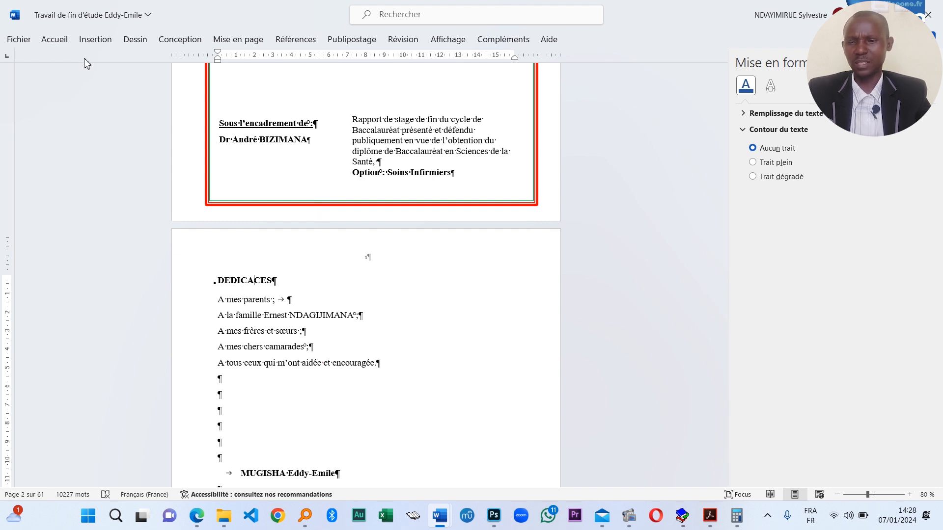
- Show the Affichage options with the REMERCIEMENTS acknowledgements page (page 3) in view
scroll(322, 259, "down", 3)
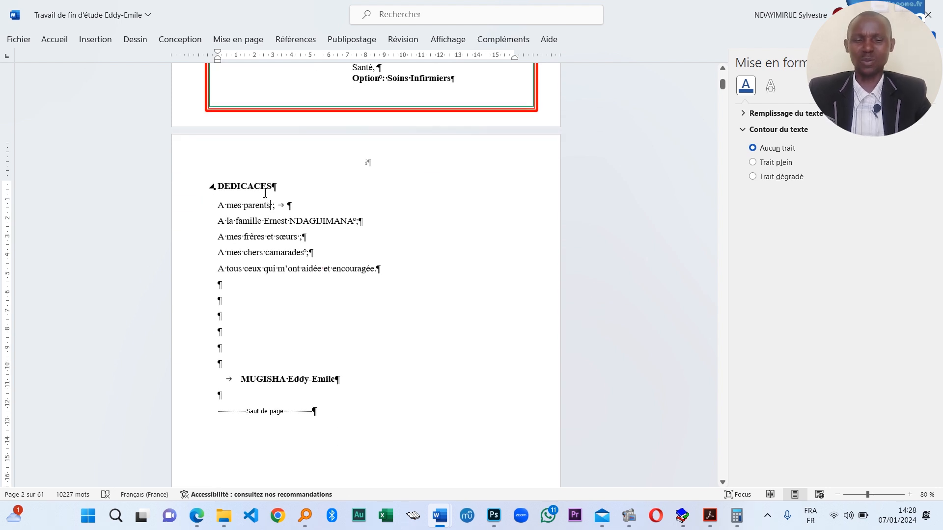
scroll(277, 262, "down", 14)
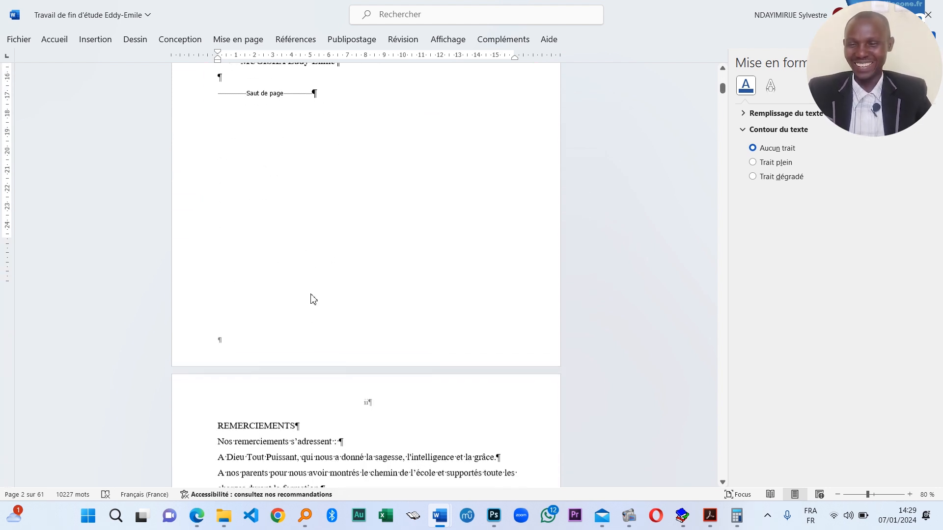
left_click(296, 327)
scroll(311, 387, "down", 3)
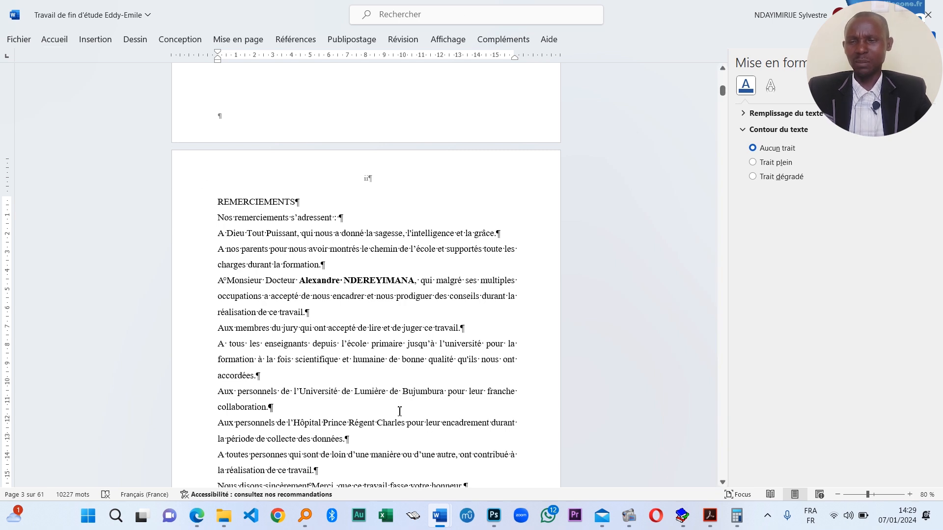
left_click(448, 40)
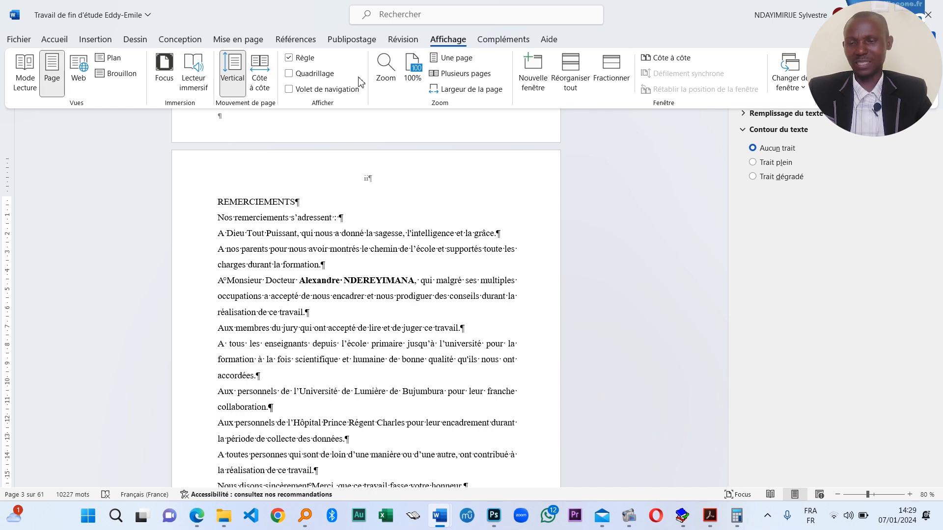
- Turn on the navigation pane, which lists only DEDICACES as a heading
left_click(312, 92)
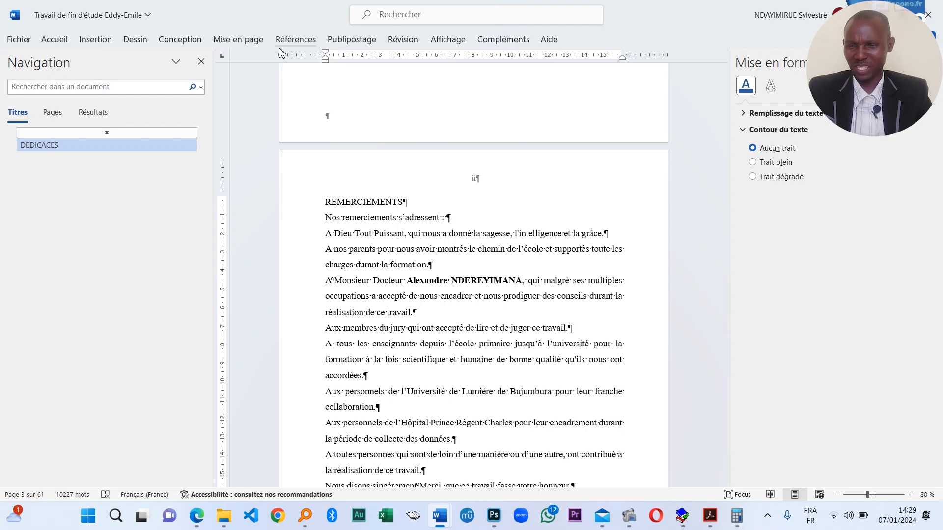
left_click(448, 39)
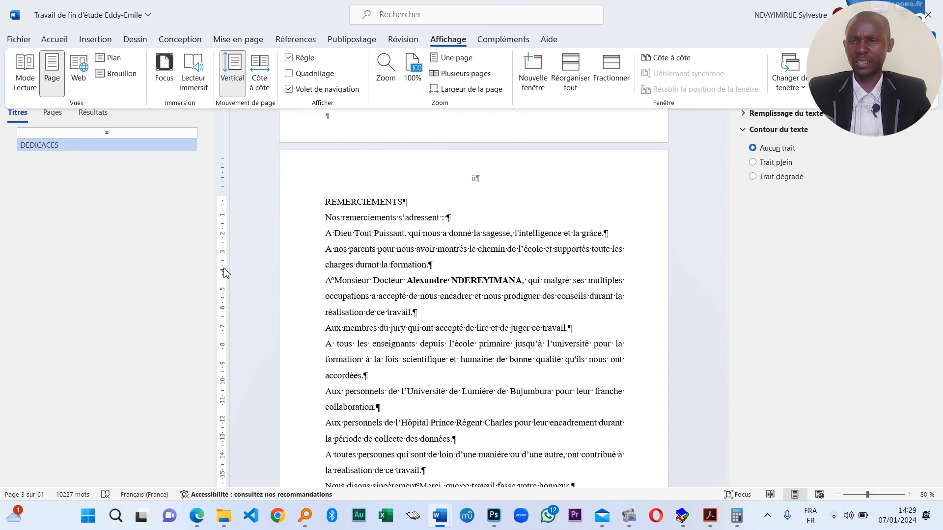
left_click(370, 210)
- Move past the lists of tables and figures to the TABLE DES MATIERES heading on page vii
scroll(516, 350, "down", 3)
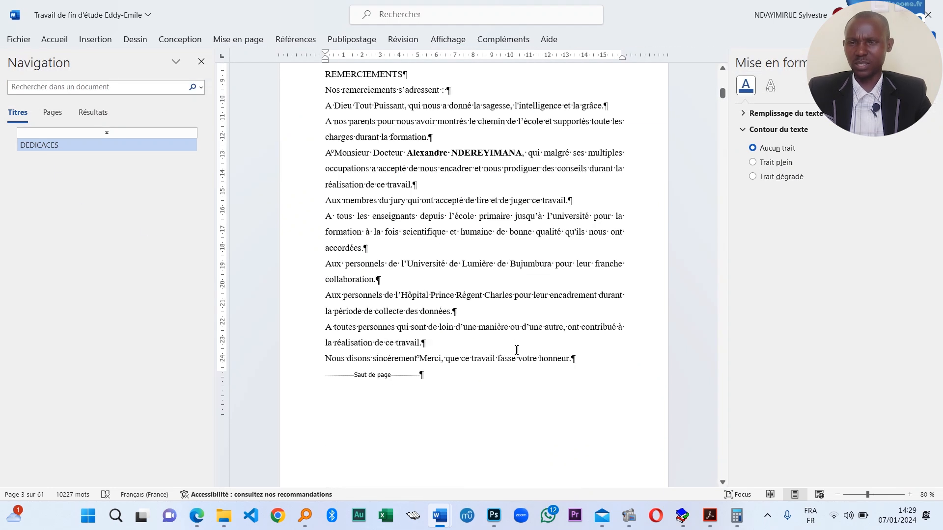
scroll(517, 350, "down", 15)
scroll(498, 342, "down", 20)
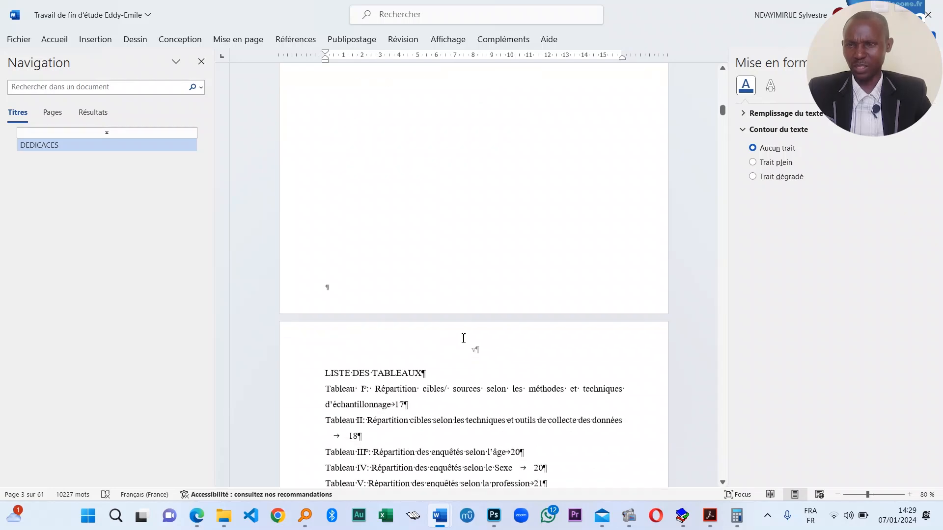
scroll(376, 336, "up", 6)
scroll(376, 335, "up", 2)
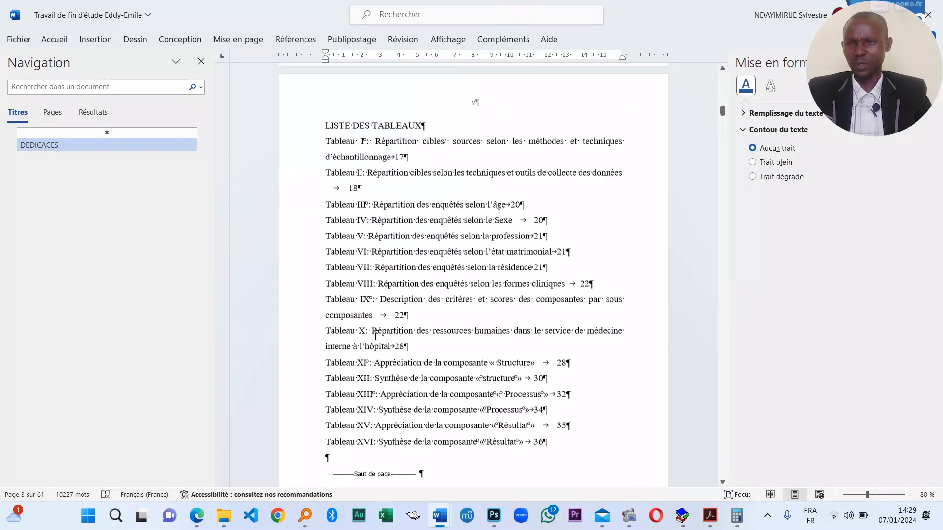
scroll(382, 309, "down", 9)
scroll(382, 309, "down", 10)
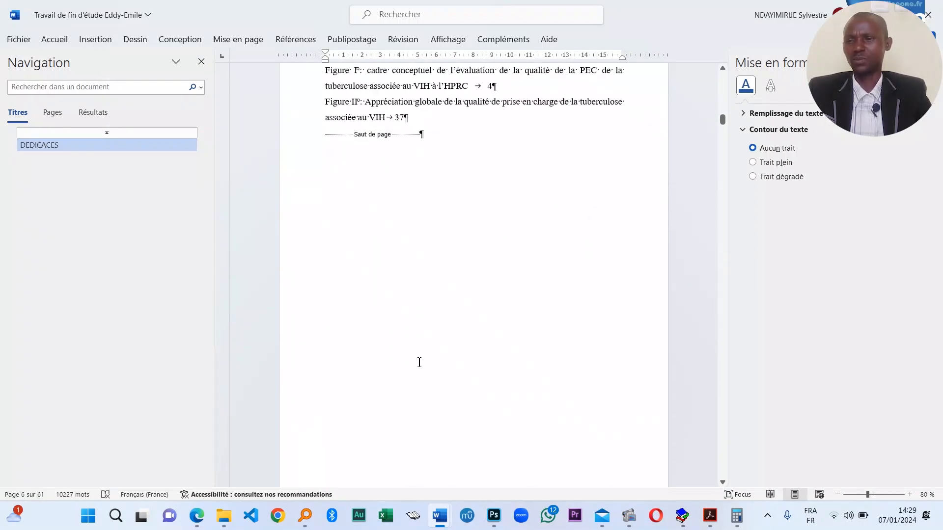
left_click(350, 283)
- Replace the typed TABLE DES MATIERES heading with a Table automatique 1 table of contents
triple_click(421, 283)
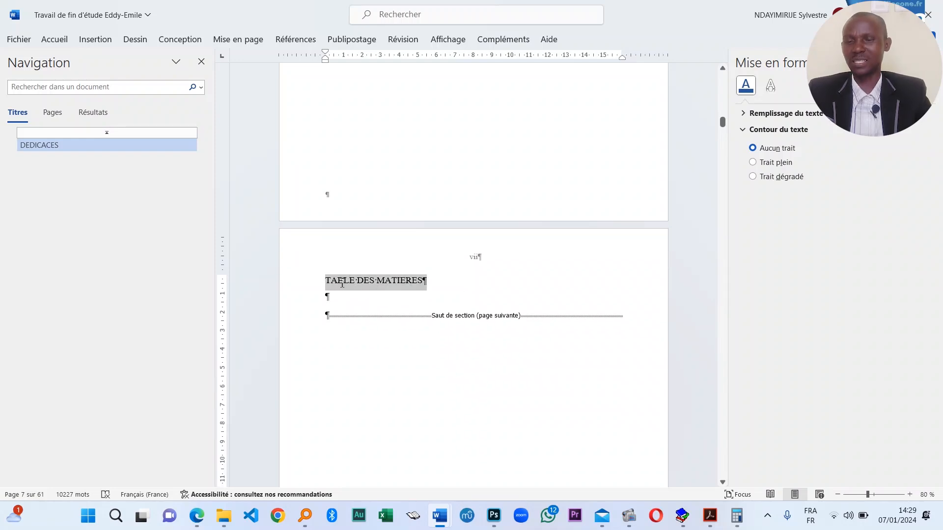
key("Delete")
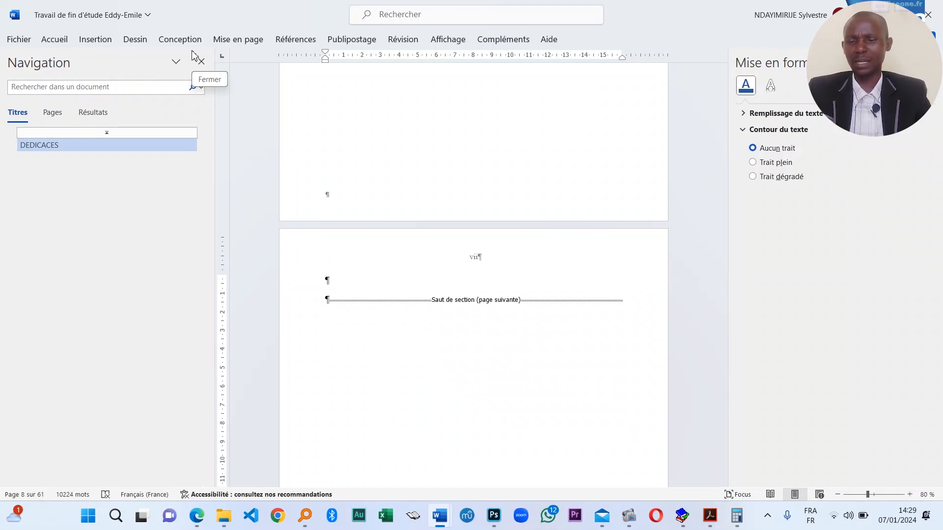
left_click(296, 41)
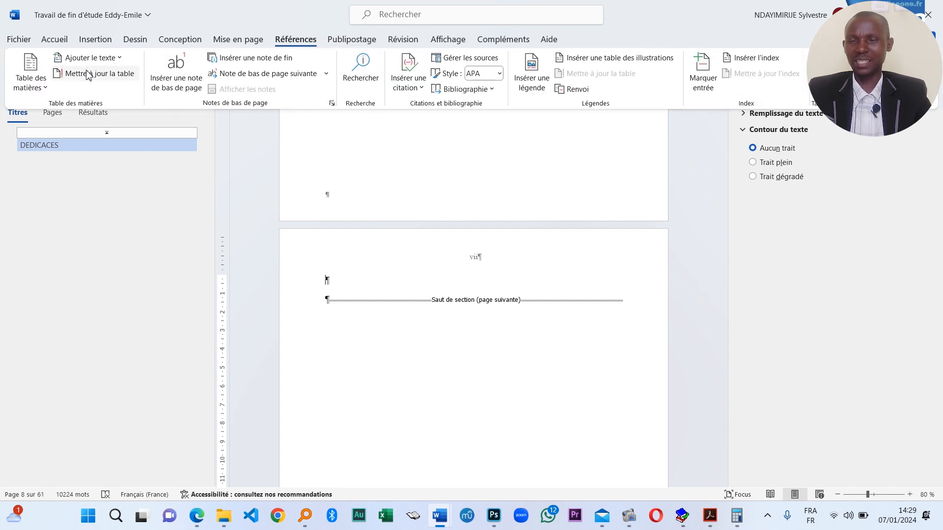
left_click(45, 89)
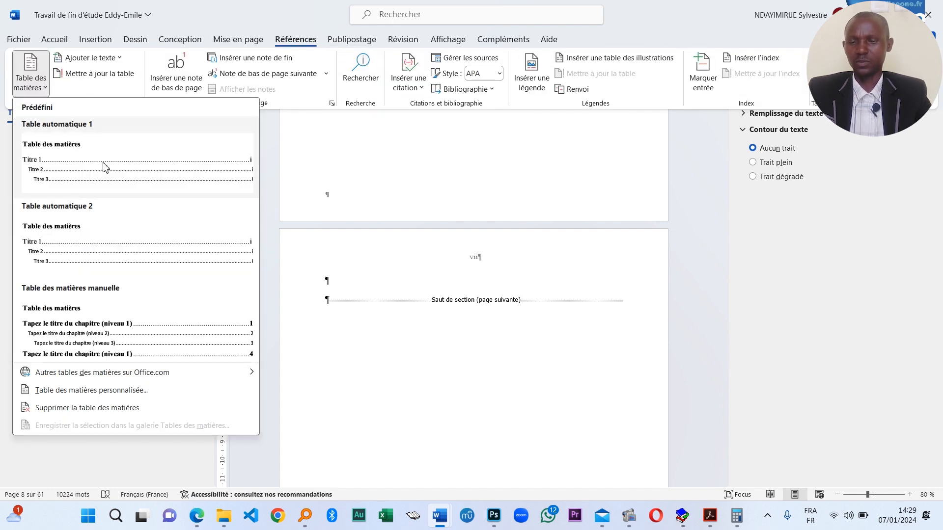
left_click(127, 167)
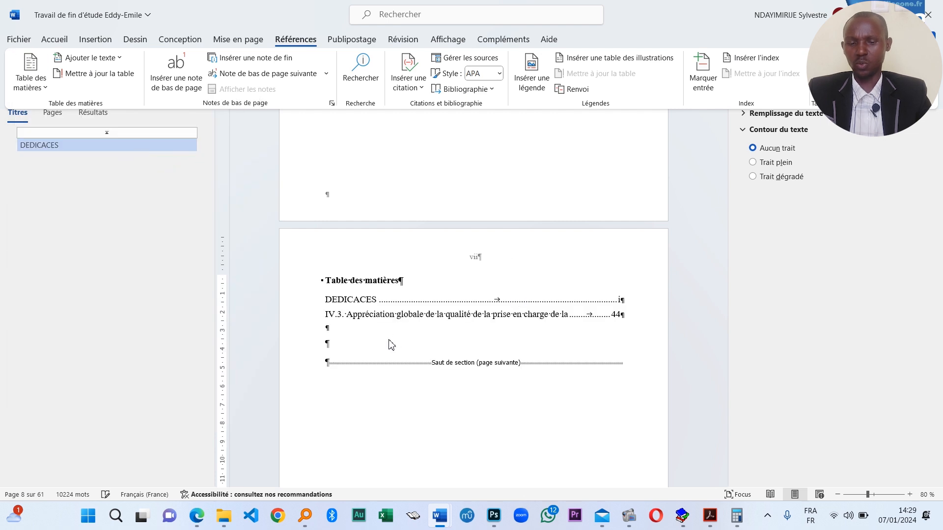
- Delete the stray IV.3 entry so the table of contents lists only DEDICACES on page i
left_click(361, 300)
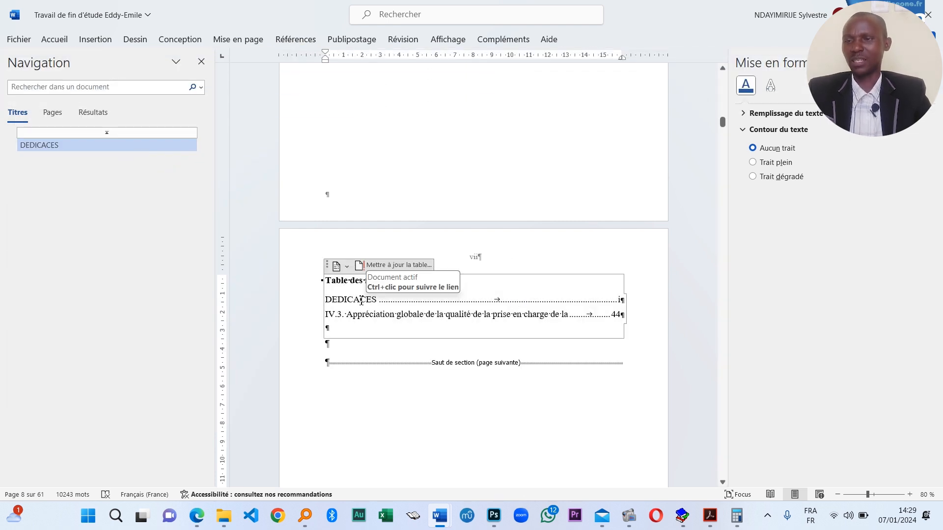
double_click(615, 314)
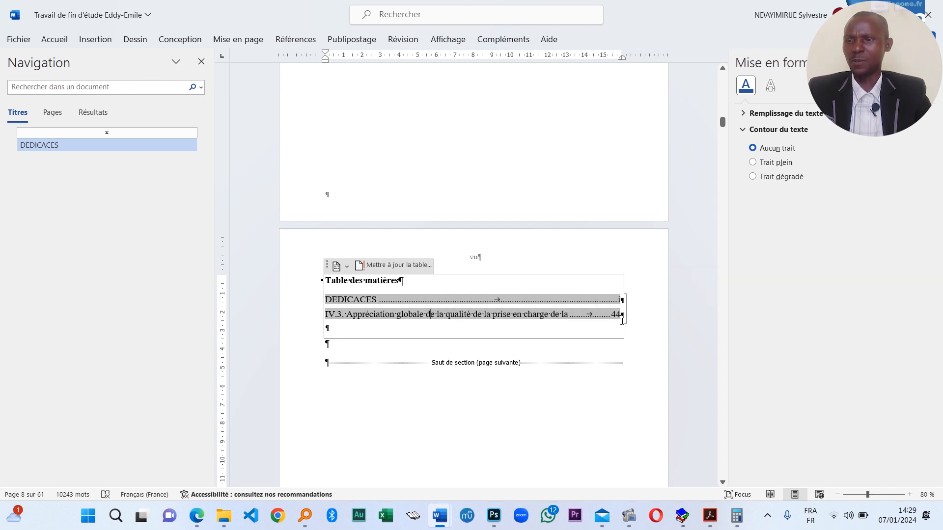
left_click_drag(467, 321, 344, 327)
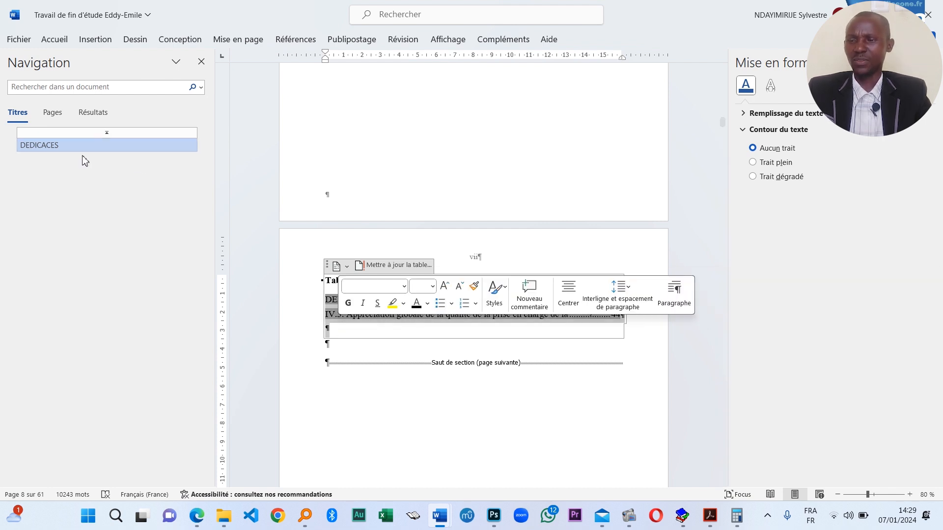
left_click(340, 327)
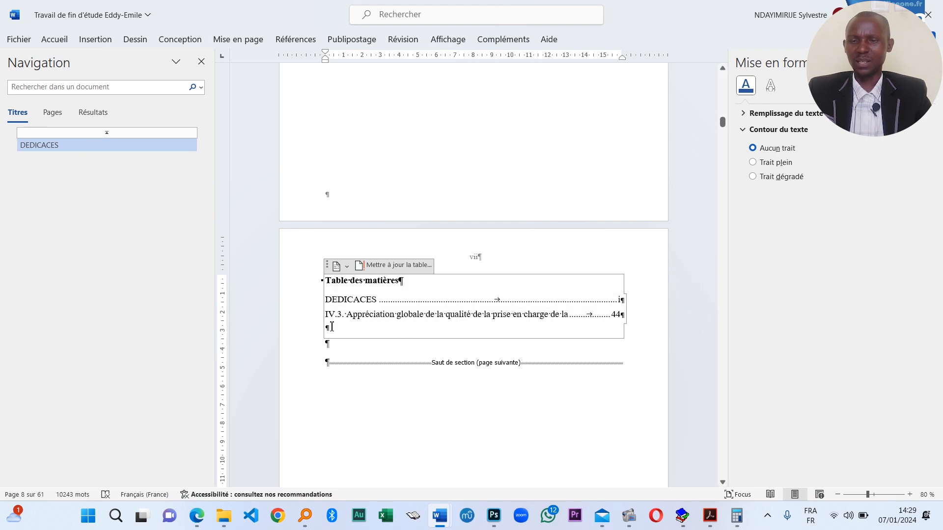
left_click_drag(332, 327, 330, 318)
left_click(347, 319)
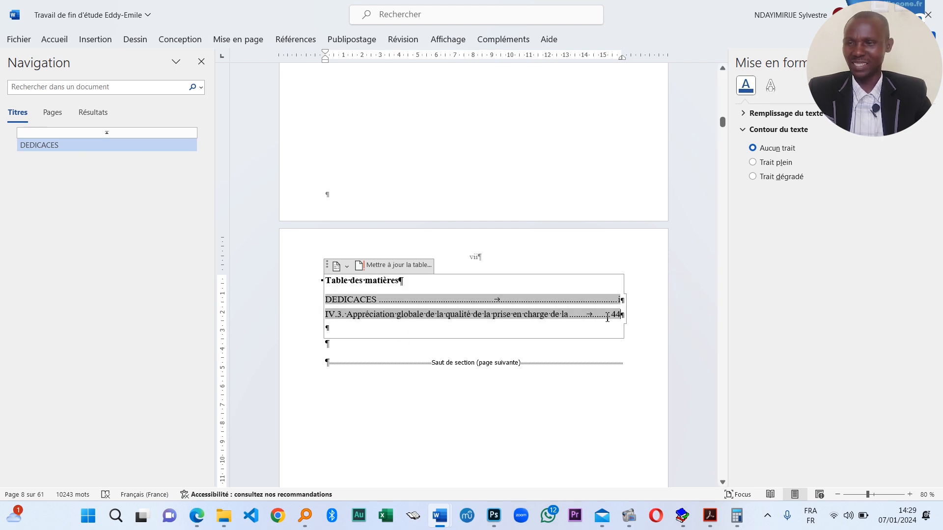
left_click_drag(607, 318, 315, 316)
key("Delete")
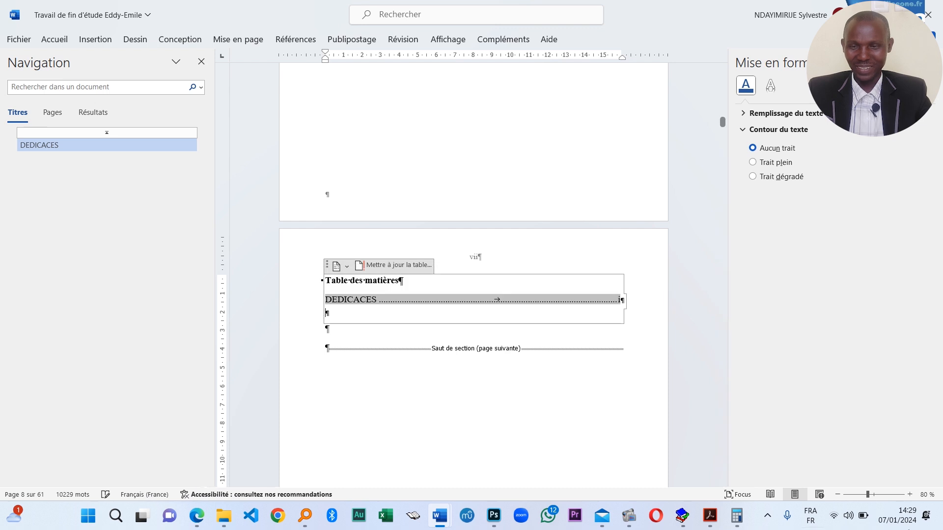
scroll(722, 118, "up", 3)
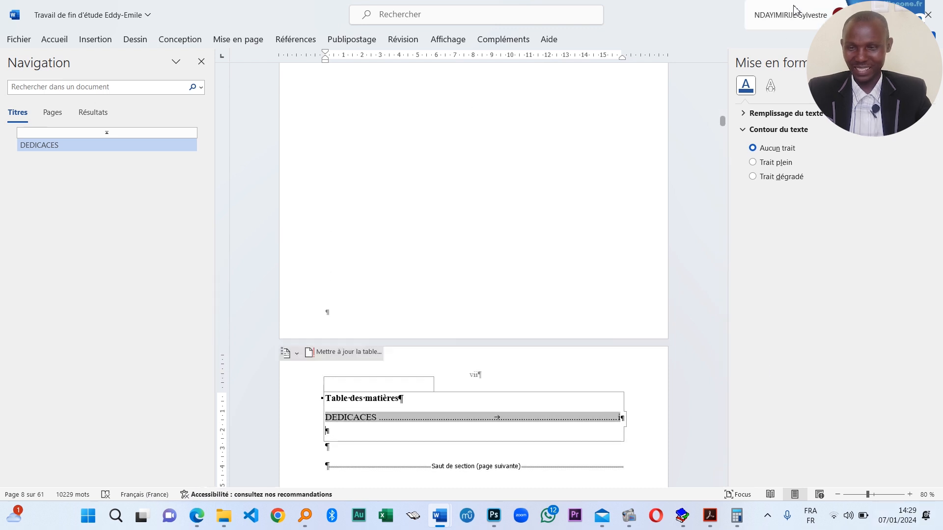
- Delete the empty lines above the signature on the DEDICACES page
left_click(92, 146)
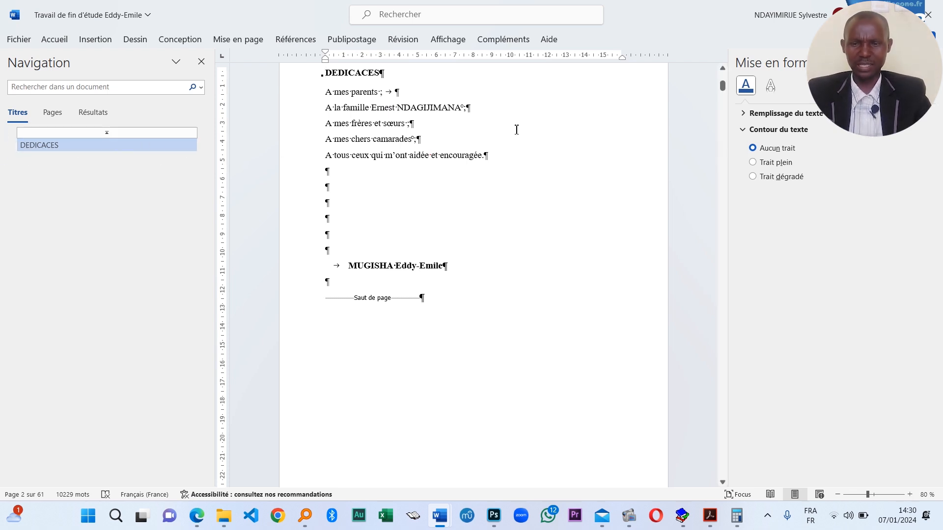
scroll(374, 240, "down", 1)
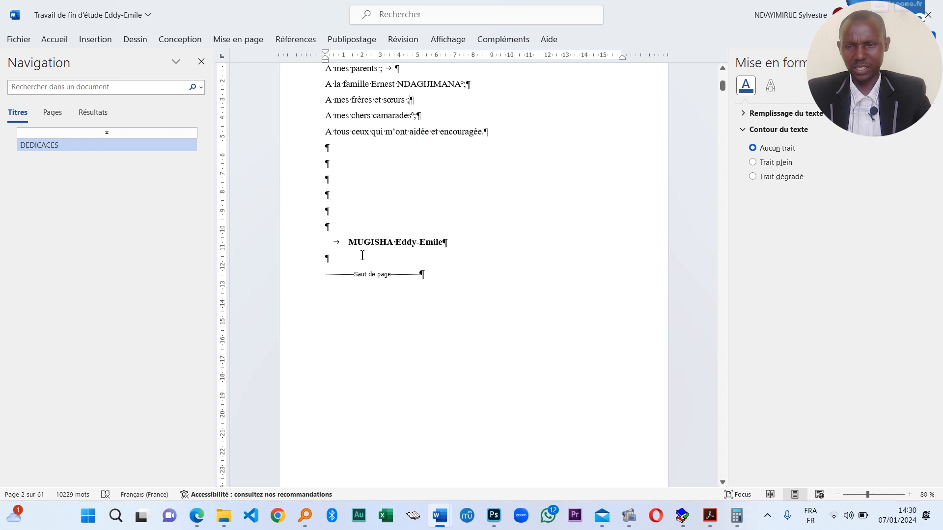
left_click(335, 182, "shift")
key("Delete")
key("BackSpace")
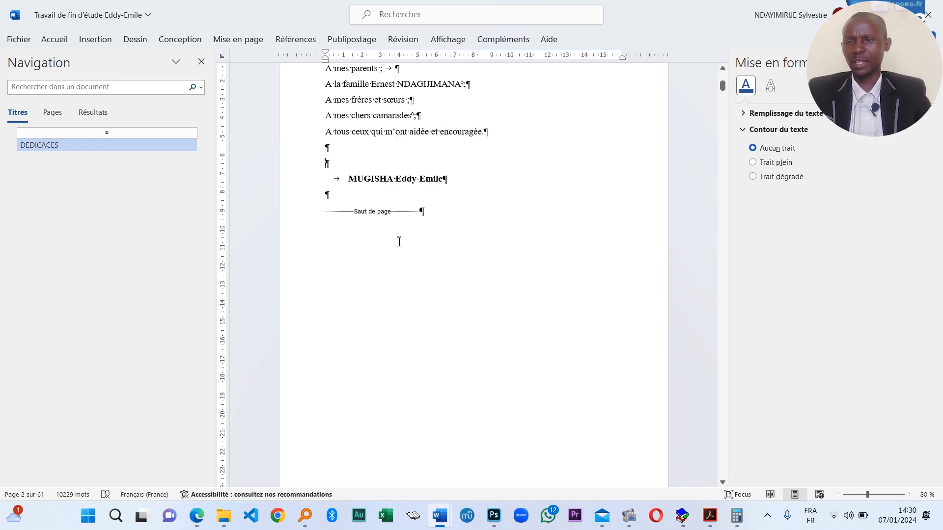
- Apply the Titre 1 style to the REMERCIEMENTS heading
scroll(400, 241, "up", 5)
scroll(458, 276, "down", 15)
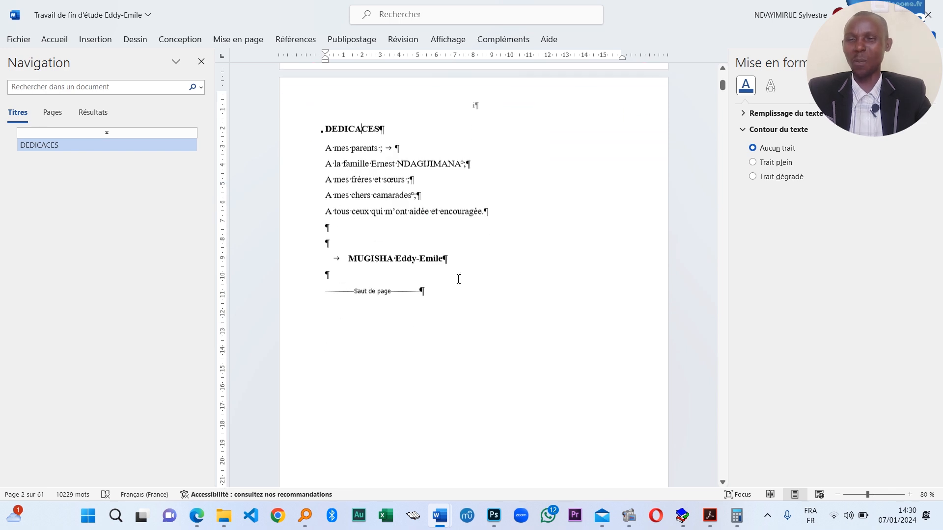
left_click(372, 231)
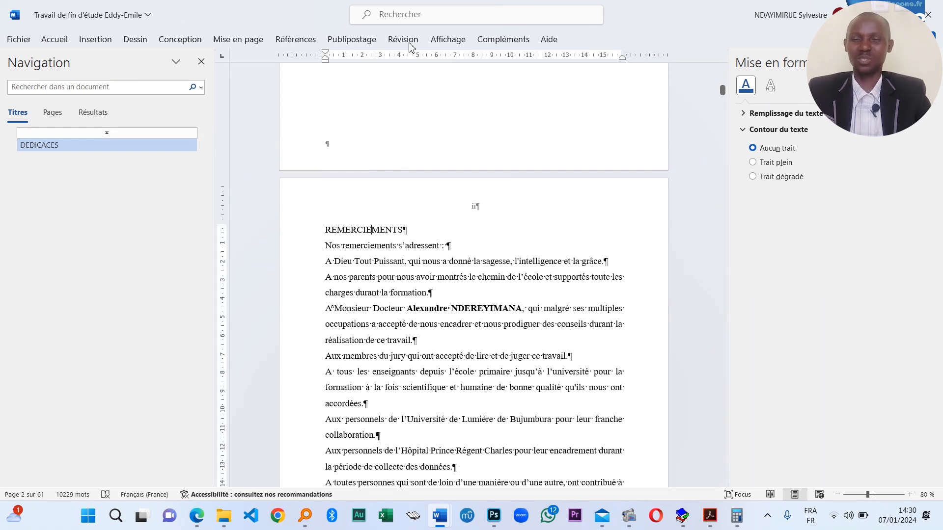
left_click(54, 40)
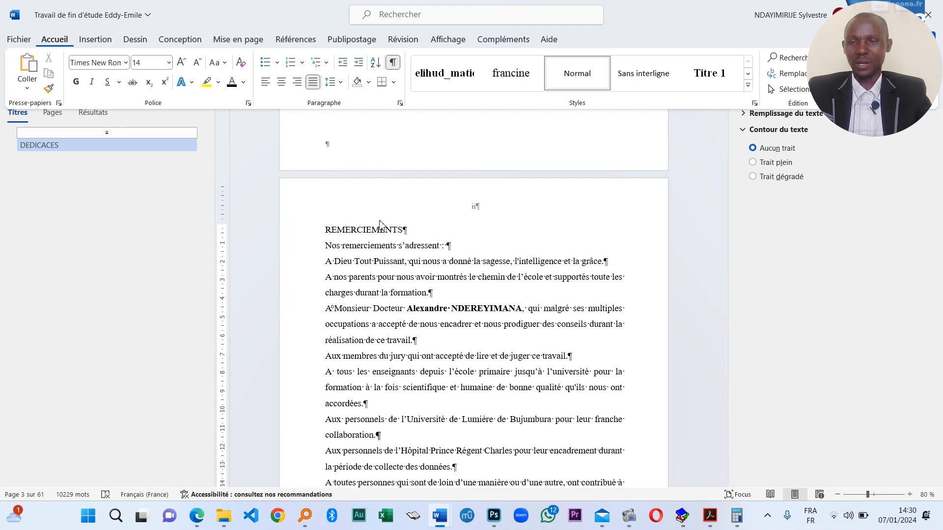
left_click(710, 73)
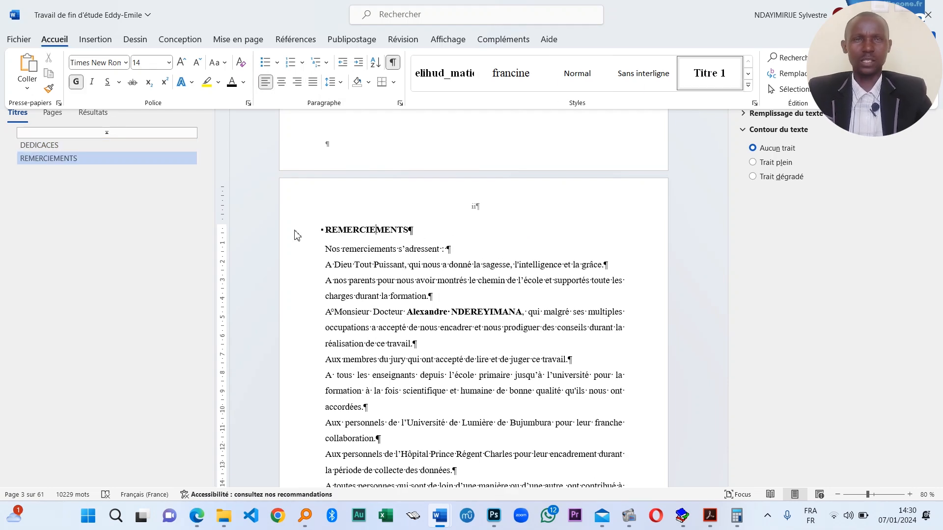
scroll(297, 236, "down", 10)
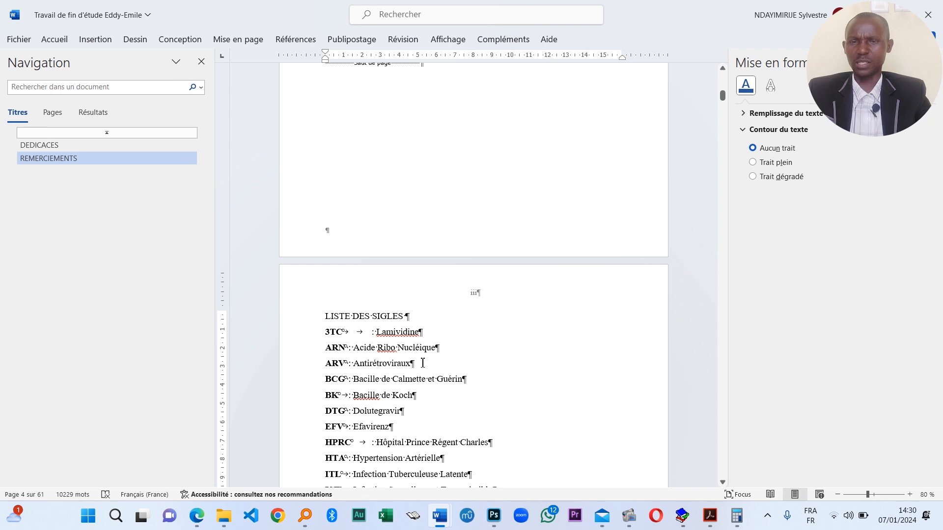
- Check the document's file name, save location and extra search options
scroll(423, 363, "down", 5)
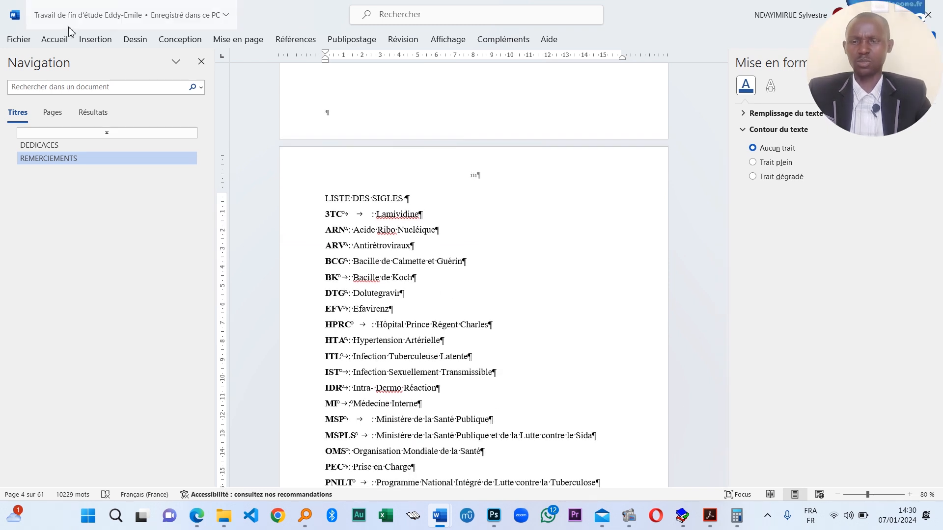
left_click(226, 15)
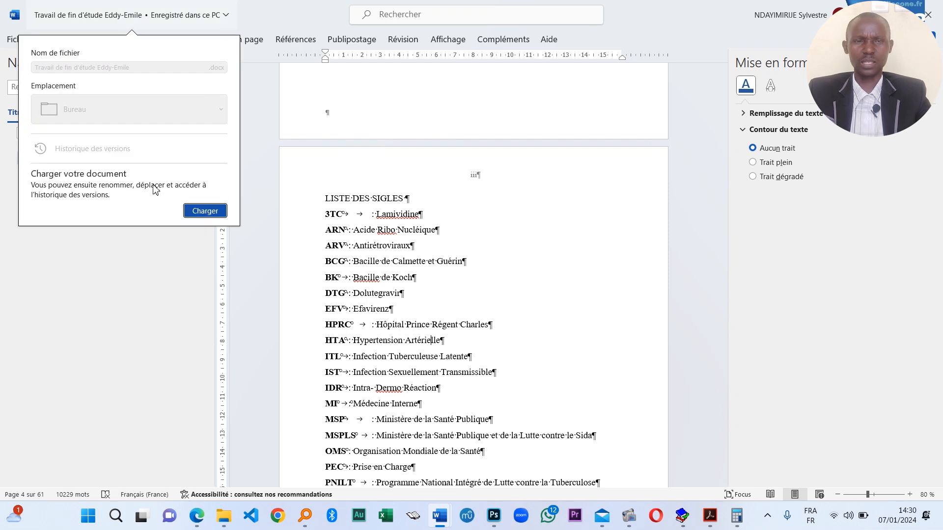
left_click(376, 194)
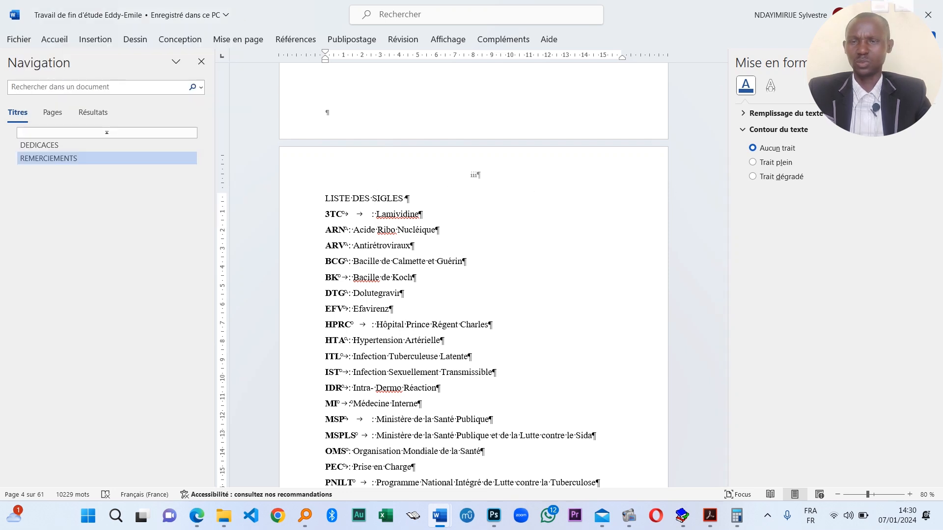
left_click(202, 88)
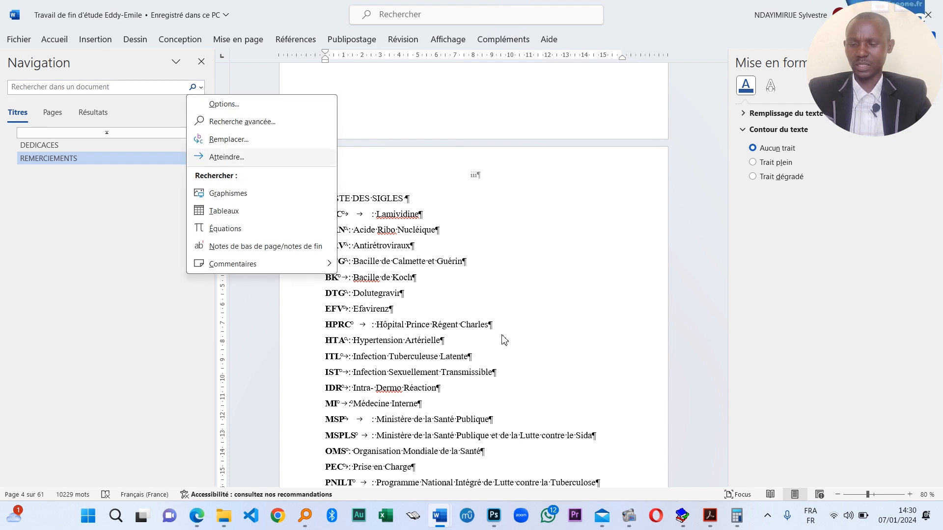
left_click(140, 206)
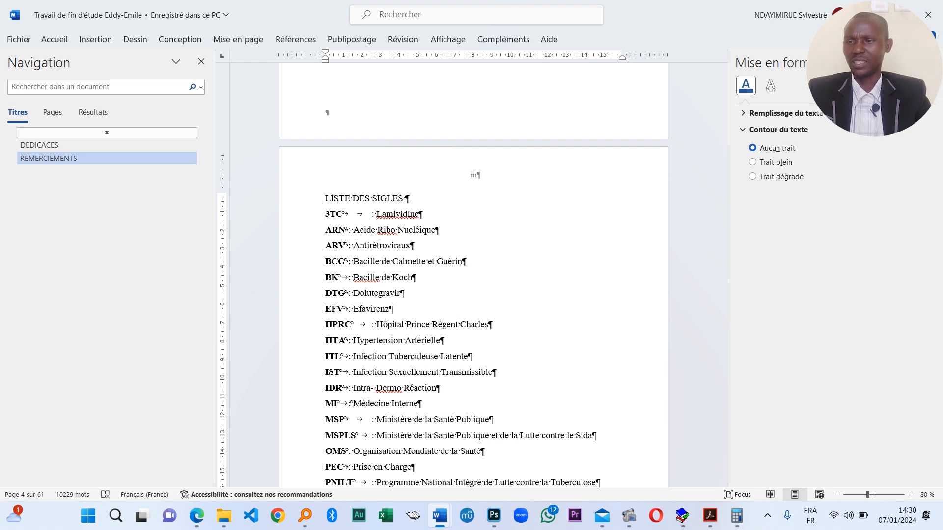
- Close the thesis document and reopen it from its desktop icon
left_click(936, 14)
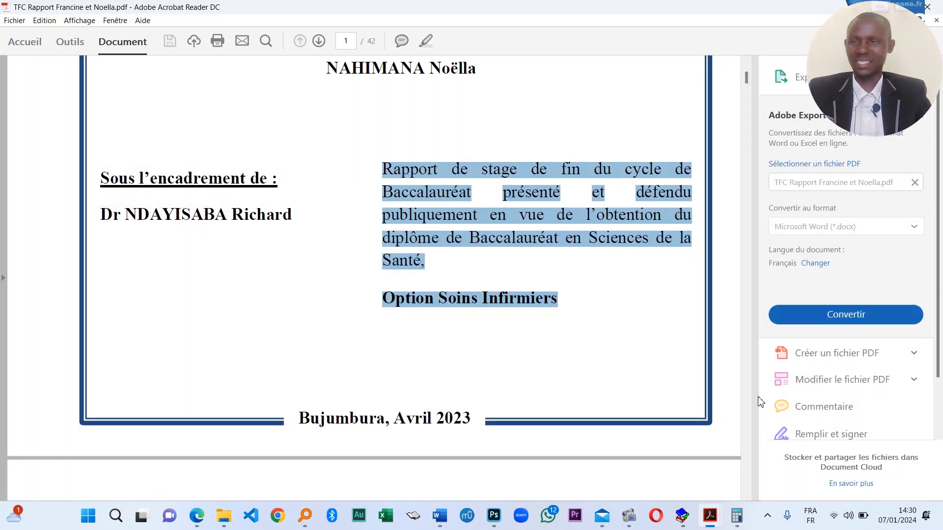
left_click(942, 529)
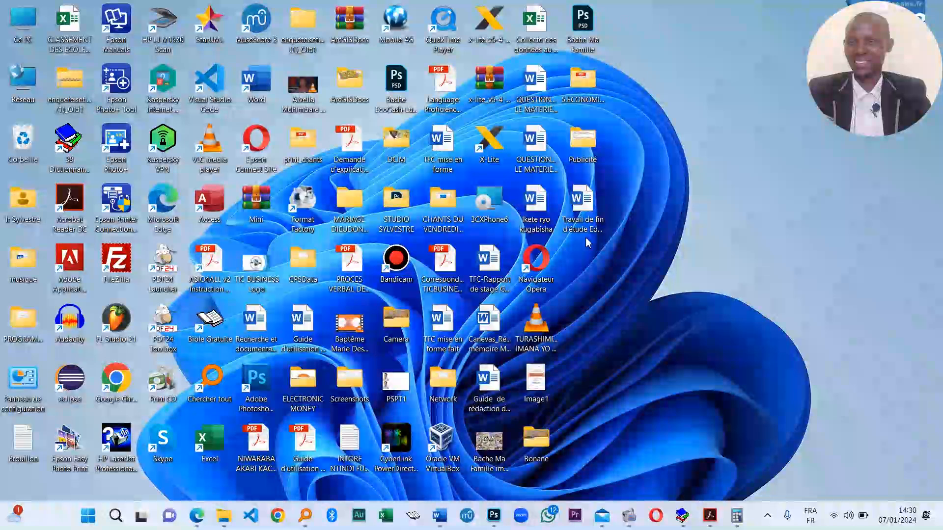
double_click(586, 206)
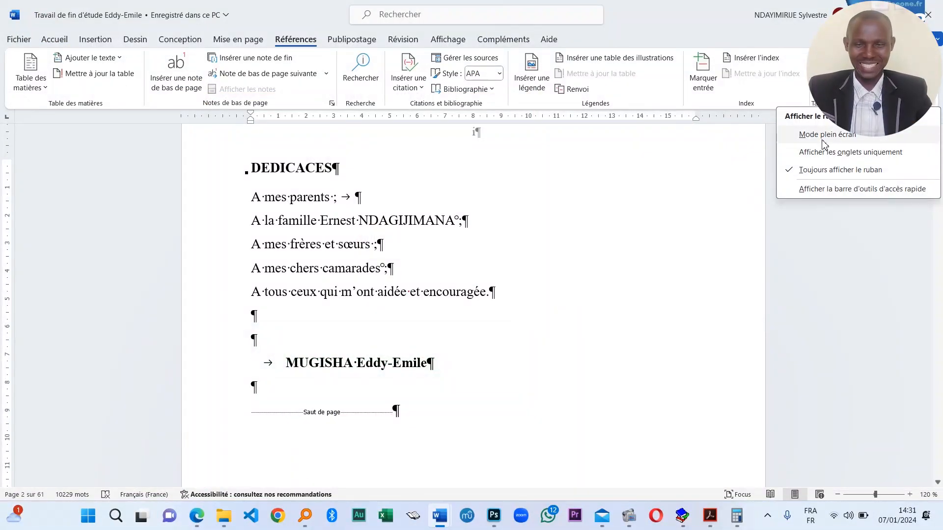
- Try the Mode plein écran and Afficher les onglets uniquement ribbon display modes
left_click(809, 141)
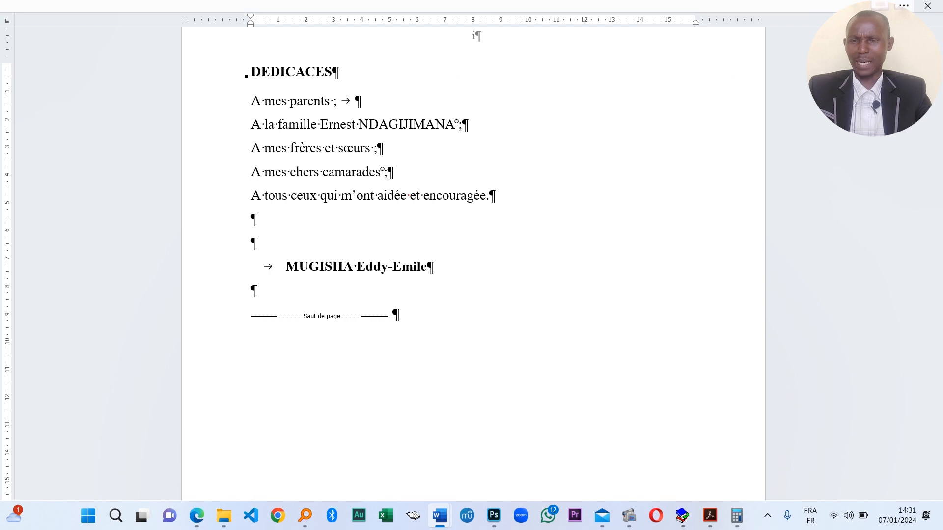
left_click(904, 6)
left_click(934, 107)
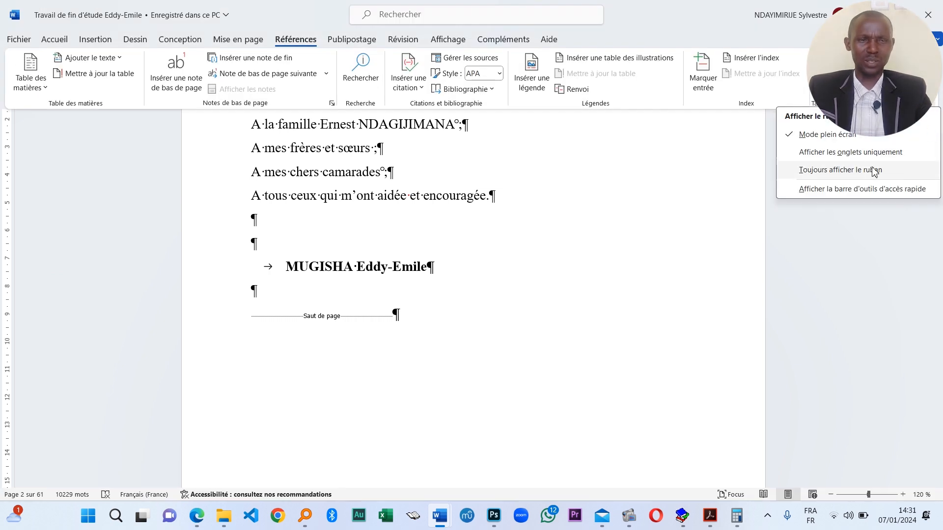
left_click(853, 158)
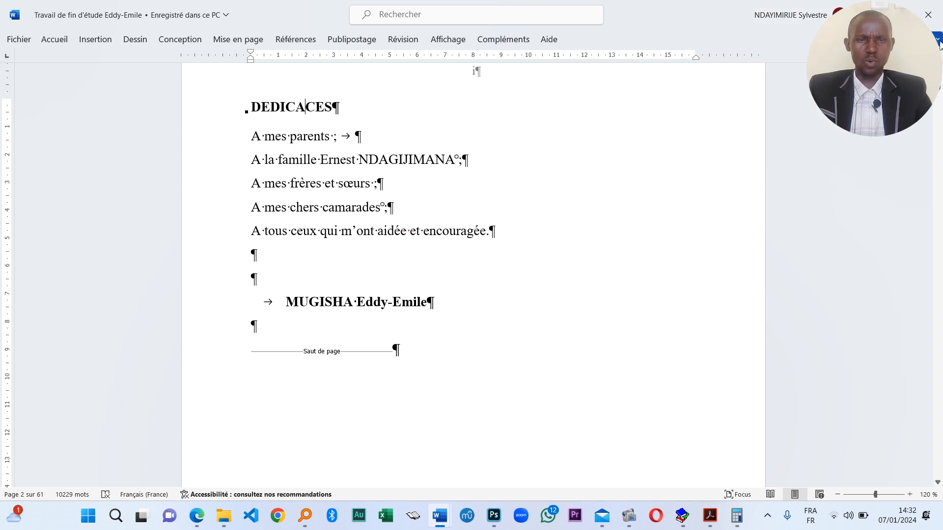
left_click(367, 41)
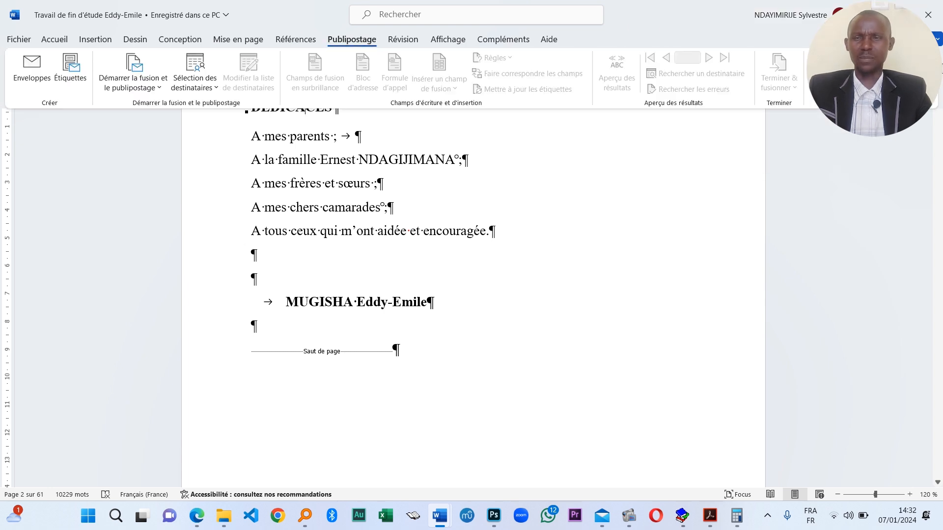
- Set the ribbon display option to Toujours afficher le ruban
left_click(933, 103)
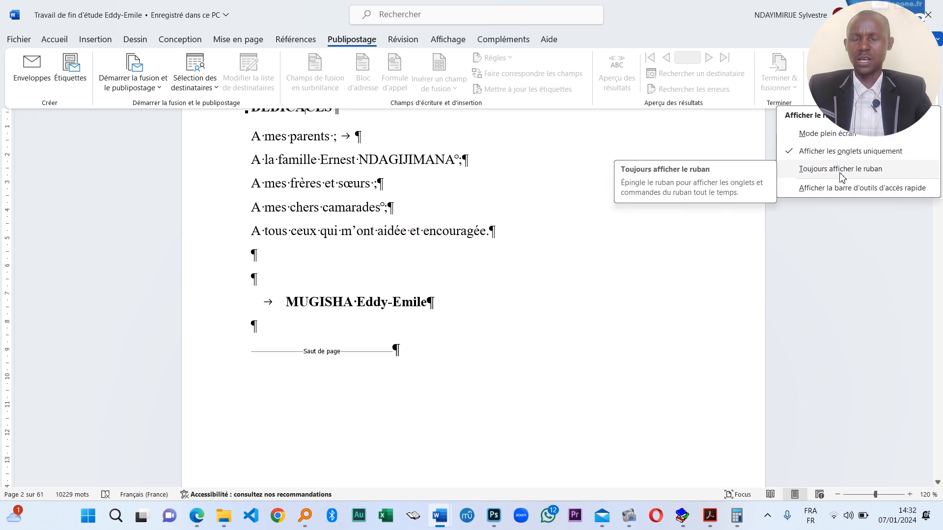
left_click(877, 172)
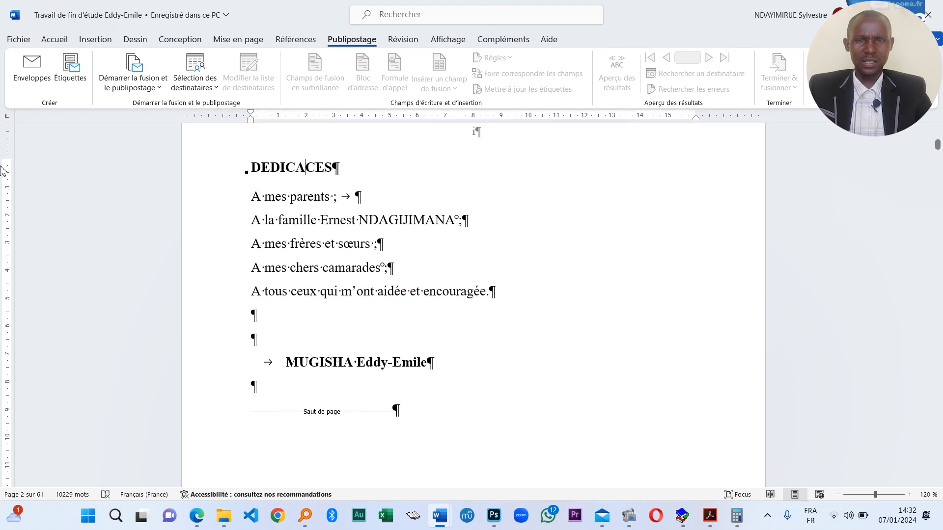
scroll(454, 253, "down", 10)
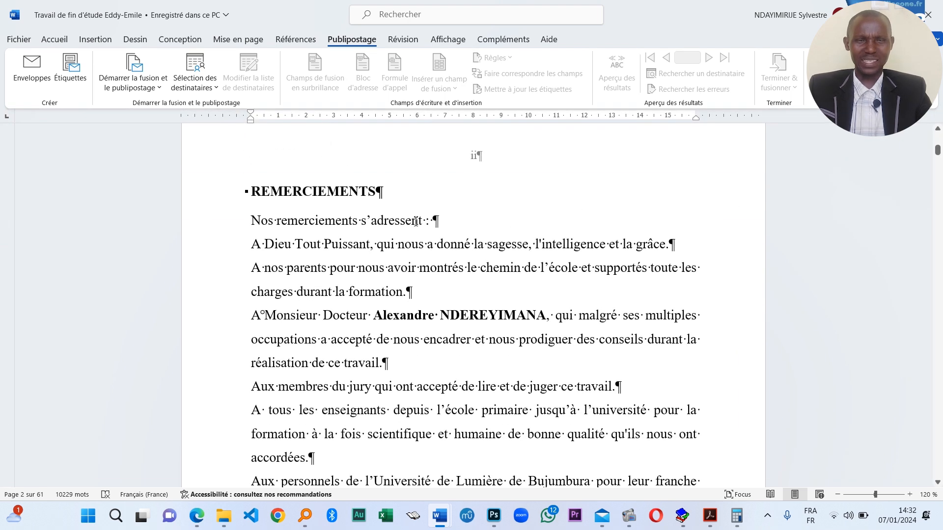
scroll(359, 244, "down", 3)
scroll(359, 244, "up", 10)
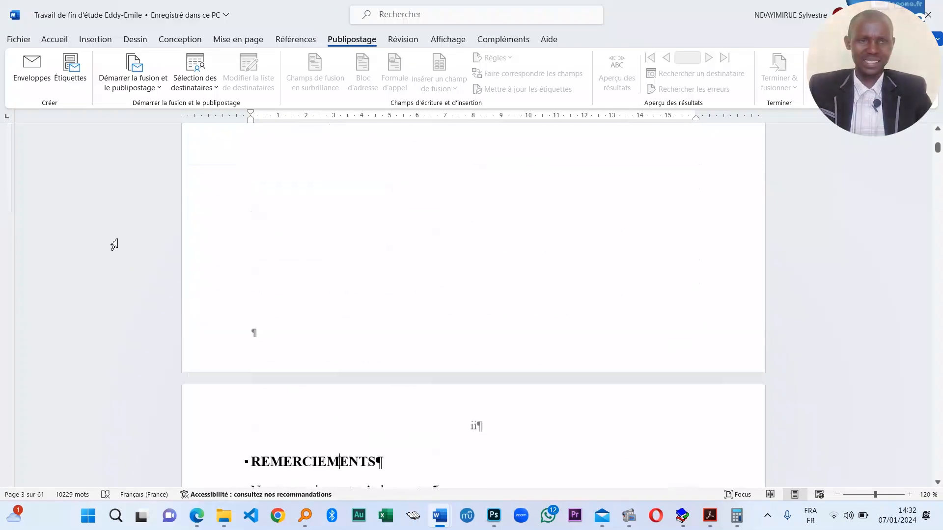
scroll(237, 235, "up", 5)
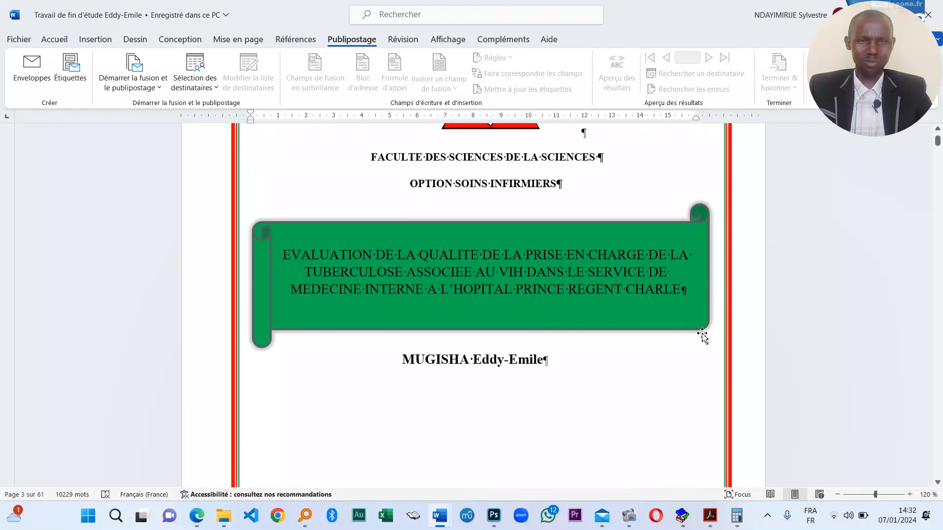
scroll(597, 270, "down", 3)
scroll(505, 357, "down", 8)
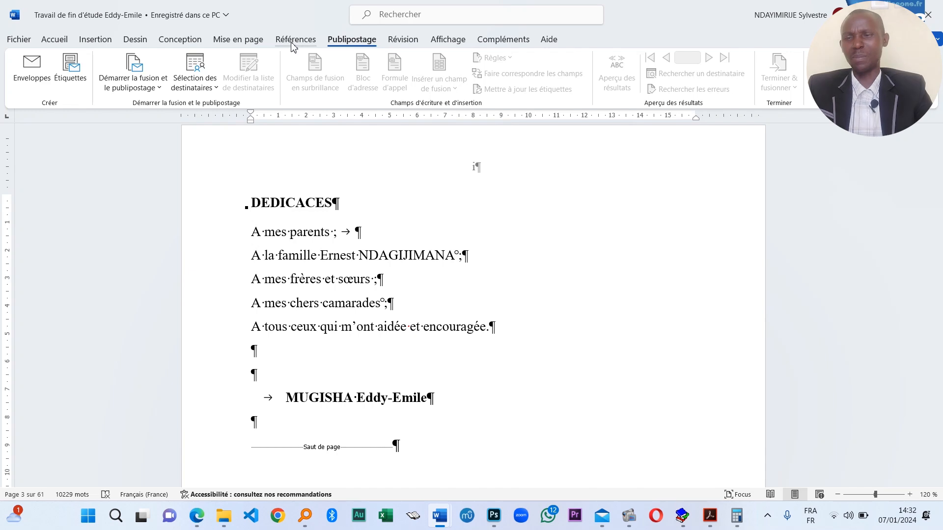
- Turn on the Volet de navigation from Affichage and jump to REMERCIEMENTS
left_click(241, 40)
left_click(300, 39)
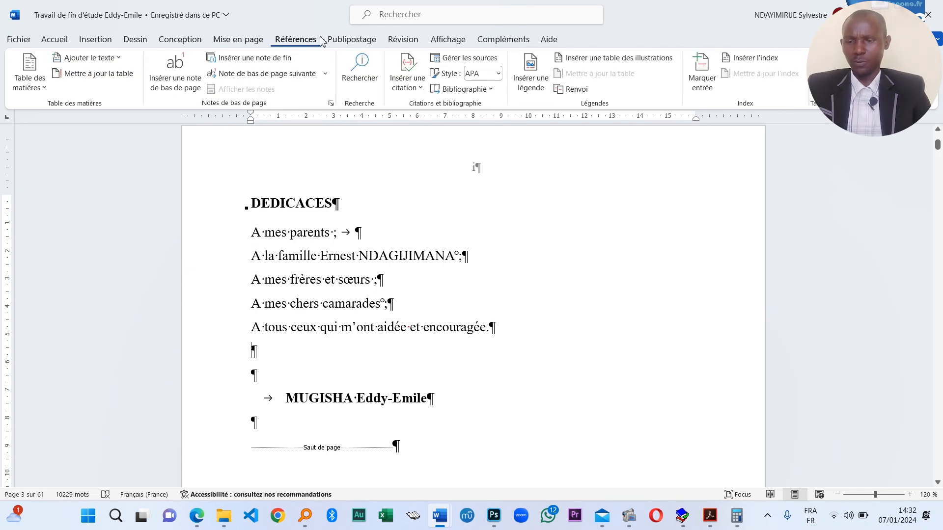
left_click(449, 39)
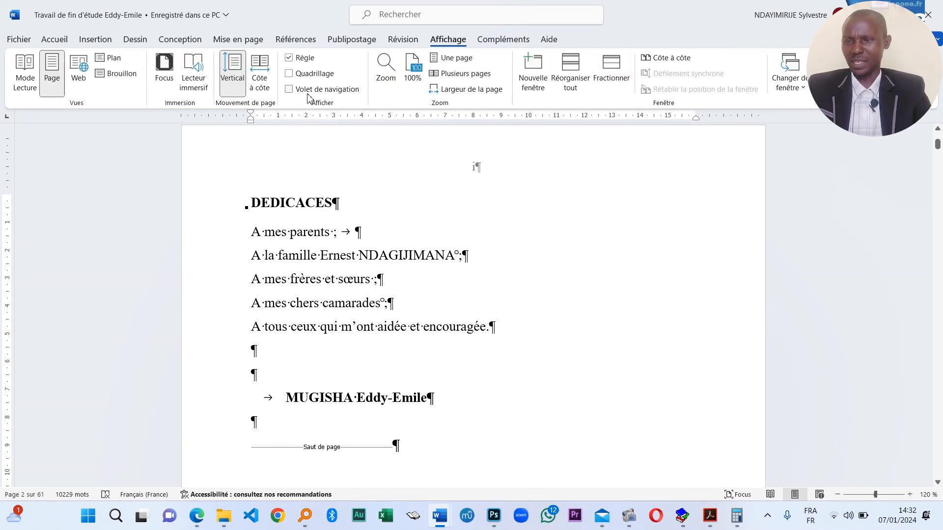
left_click(290, 90)
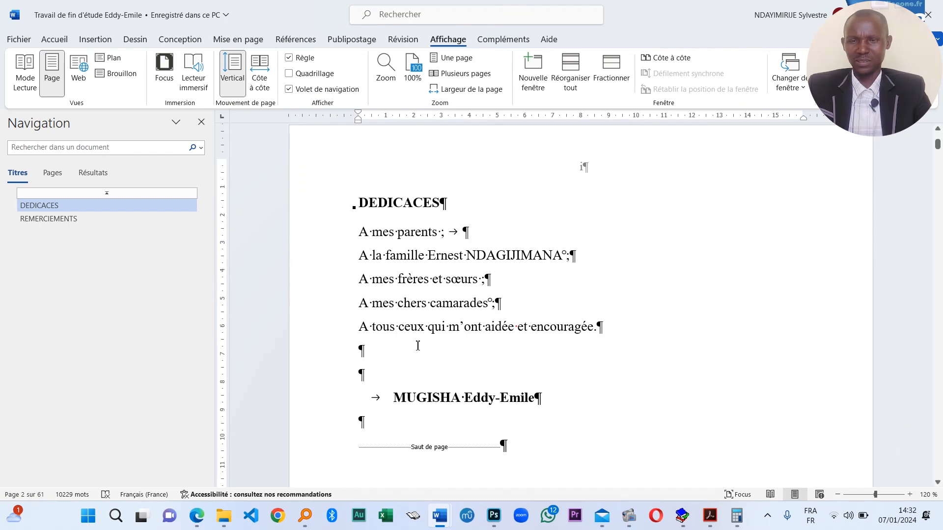
scroll(417, 343, "down", 5)
left_click(42, 206)
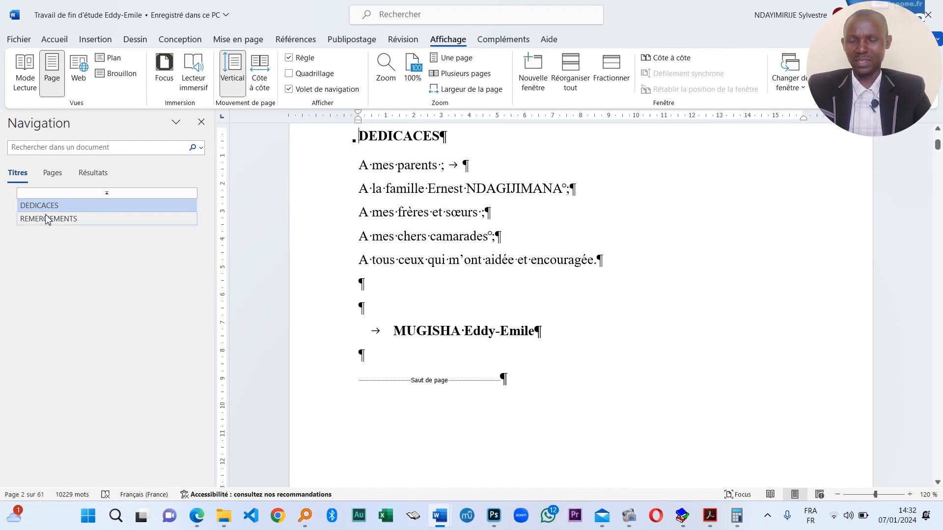
left_click(49, 218)
scroll(442, 304, "down", 10)
- Apply Titre 1 to LISTE DES SIGLES, LISTE DES TABLEAUX and LISTE DES FIGURES
left_click(426, 240)
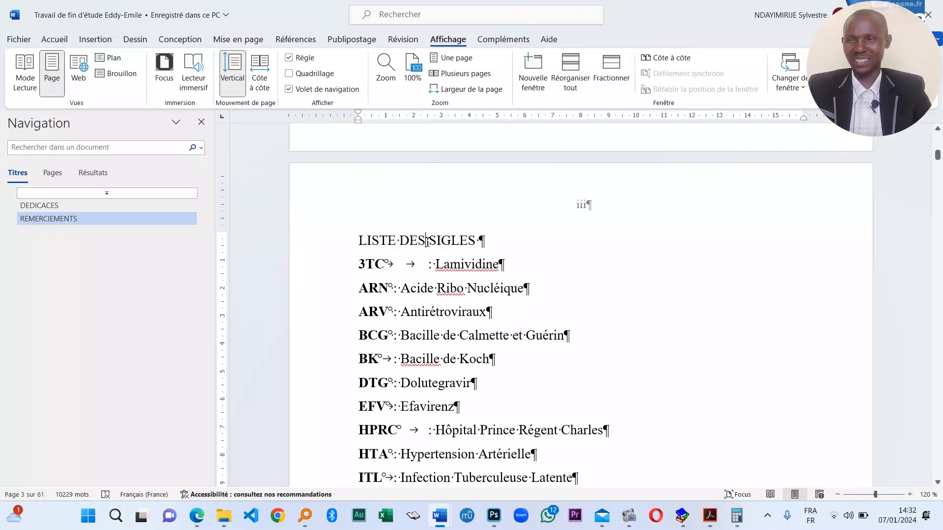
left_click(54, 39)
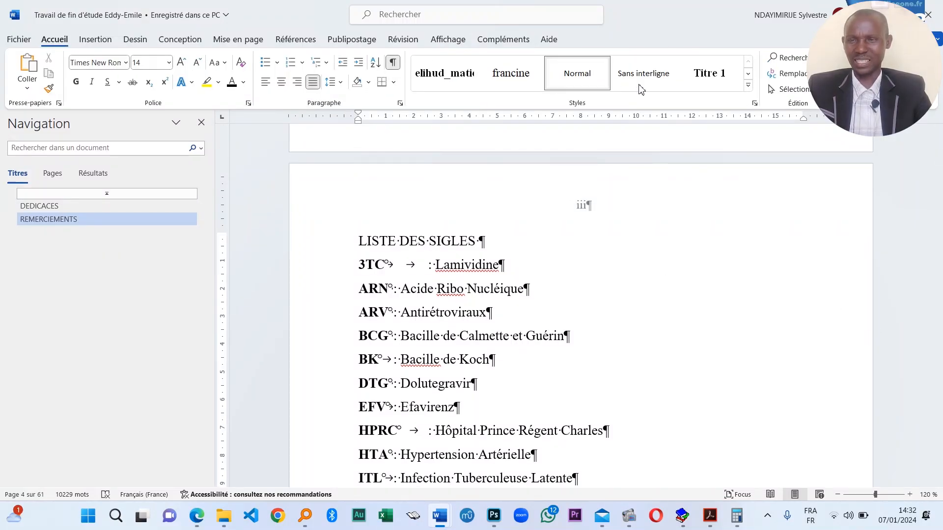
left_click(709, 74)
scroll(423, 322, "down", 12)
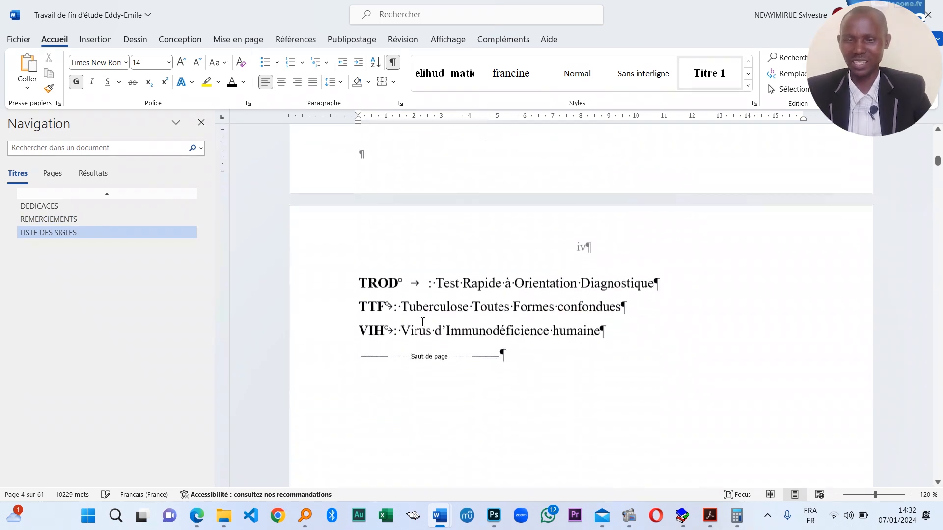
scroll(422, 322, "down", 12)
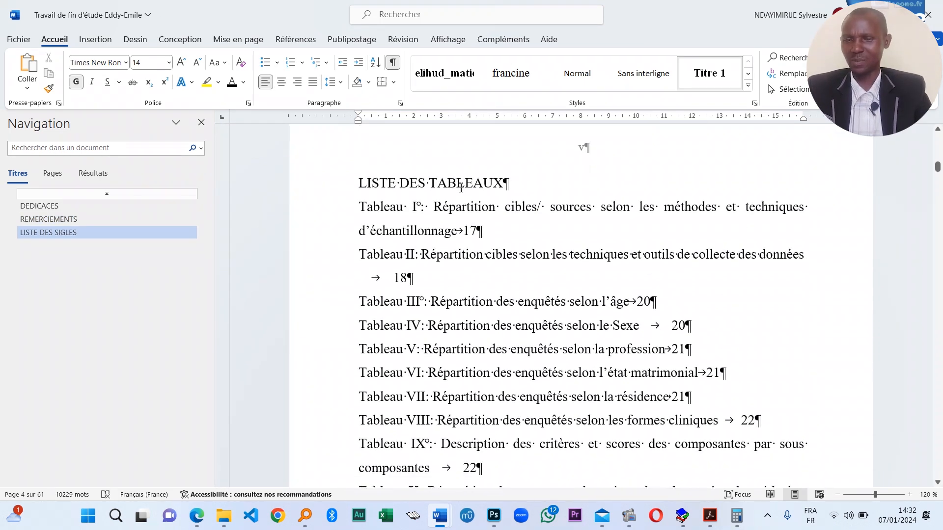
left_click(460, 186)
left_click(737, 73)
scroll(433, 318, "down", 12)
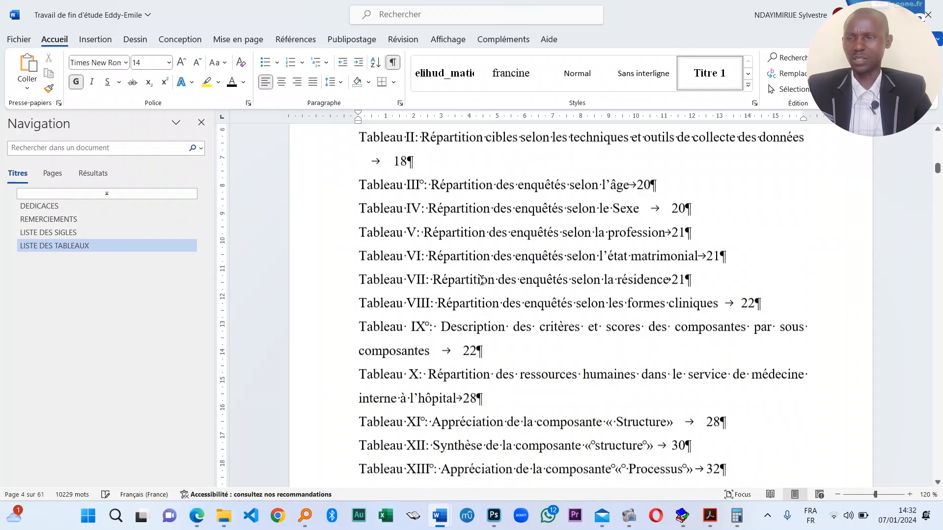
scroll(433, 318, "down", 1)
left_click(436, 207)
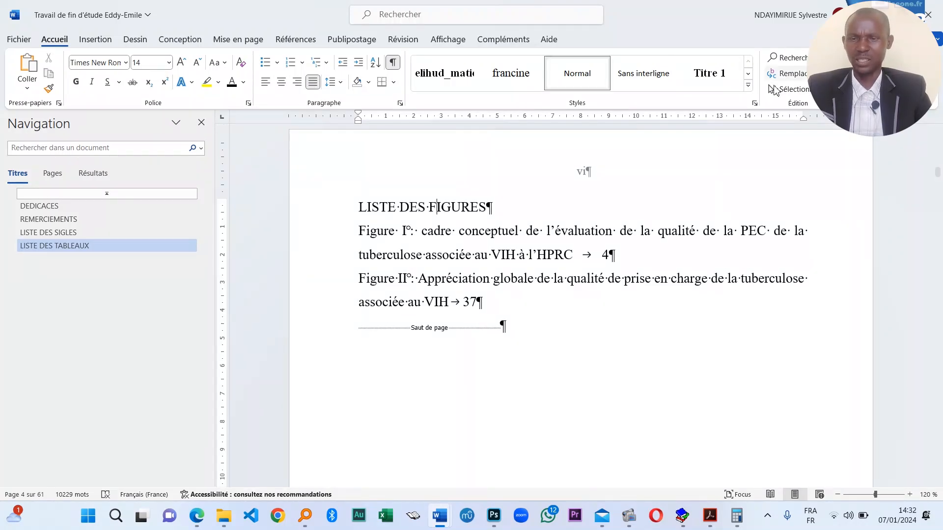
left_click(708, 70)
scroll(474, 324, "down", 15)
- Make Table des matières a Titre 1 heading in all capitals
left_click(430, 197)
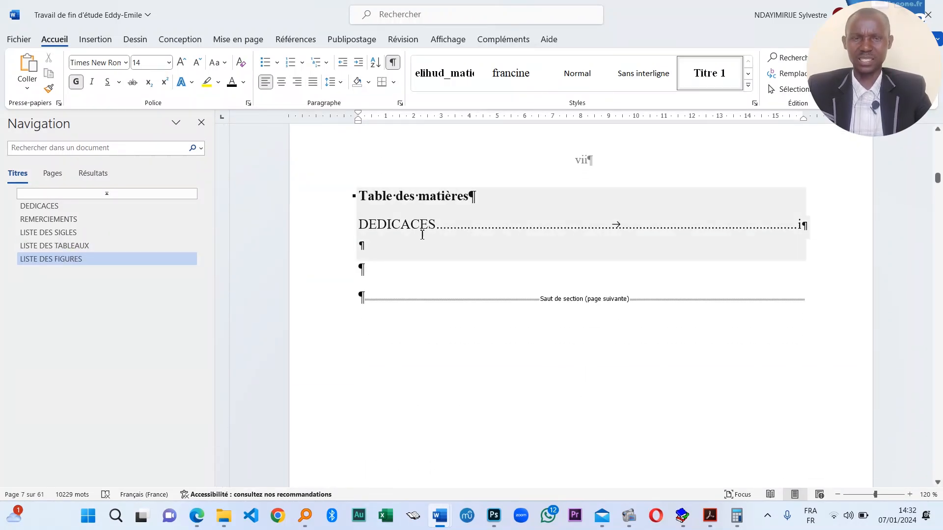
left_click(711, 83)
scroll(379, 347, "down", 3)
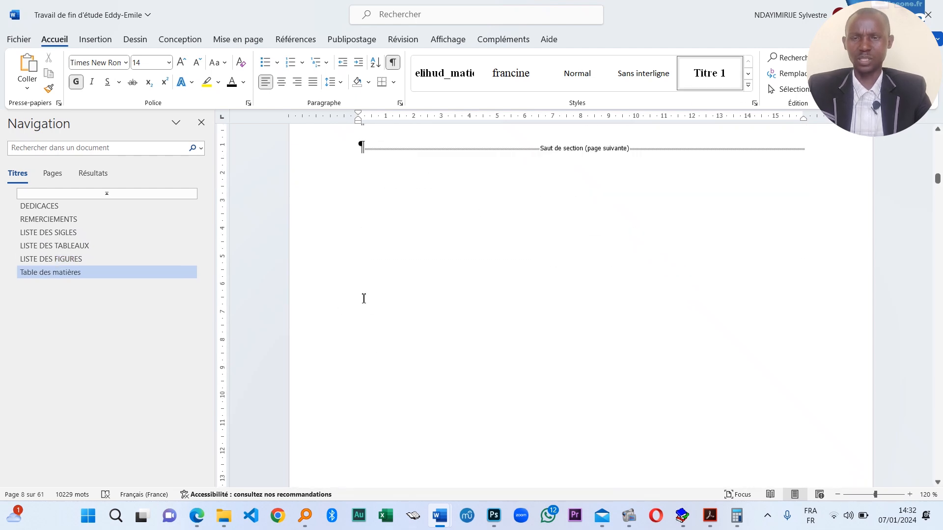
scroll(364, 298, "up", 4)
triple_click(457, 238)
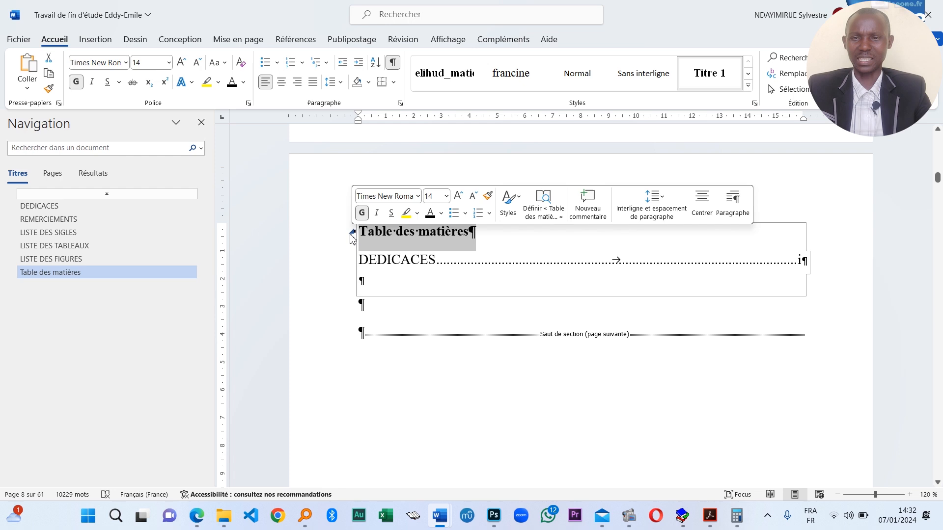
left_click(216, 69)
left_click(248, 111)
scroll(457, 368, "down", 10)
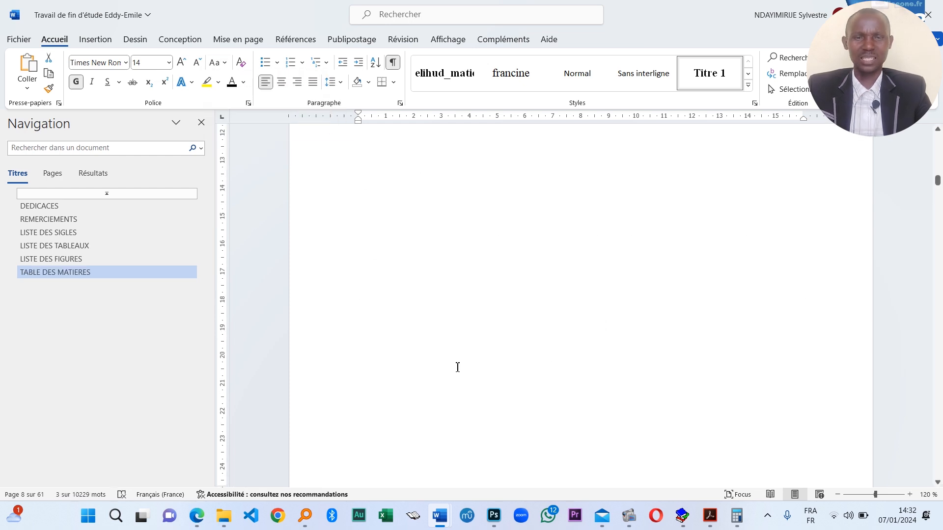
- Apply Titre 1 to 0. INTRODUCTION, CHAPITRE I°: PROBLEMATIQUE and I.1. Enoncé du problème
left_click(445, 238)
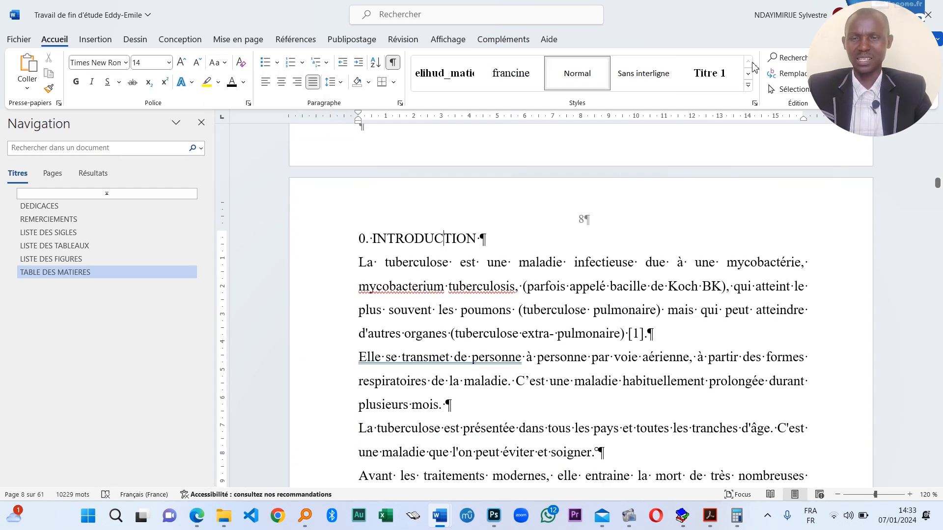
left_click(710, 74)
scroll(514, 417, "down", 10)
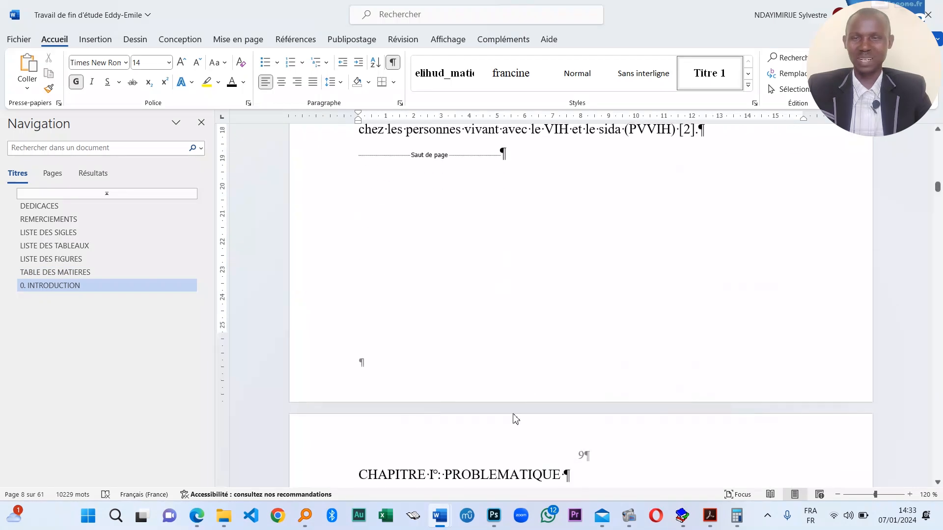
scroll(444, 381, "down", 4)
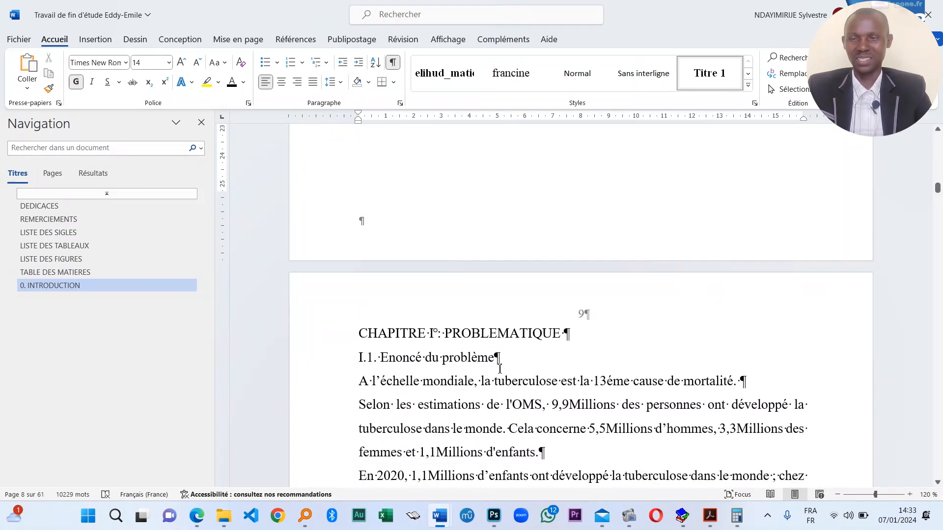
left_click(510, 334)
left_click(700, 87)
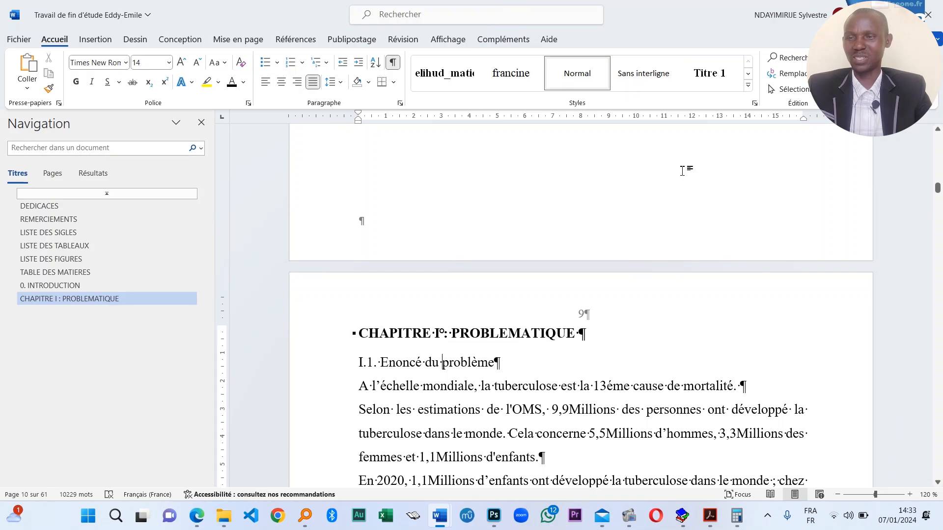
left_click(705, 72)
scroll(492, 357, "down", 6)
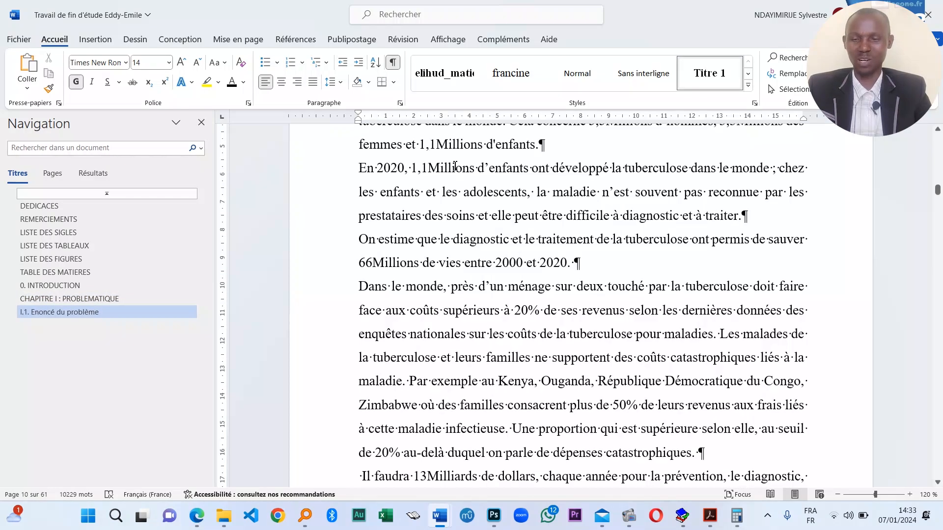
scroll(493, 357, "down", 8)
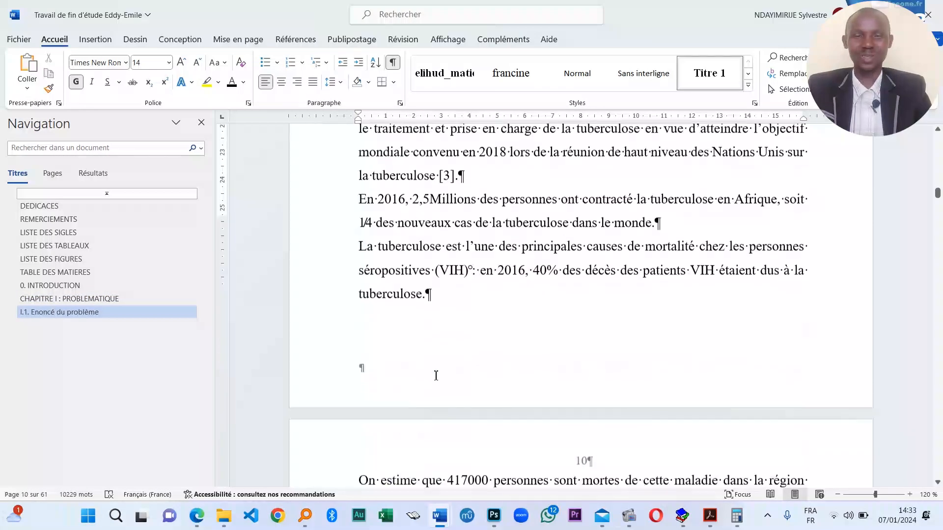
scroll(390, 384, "down", 10)
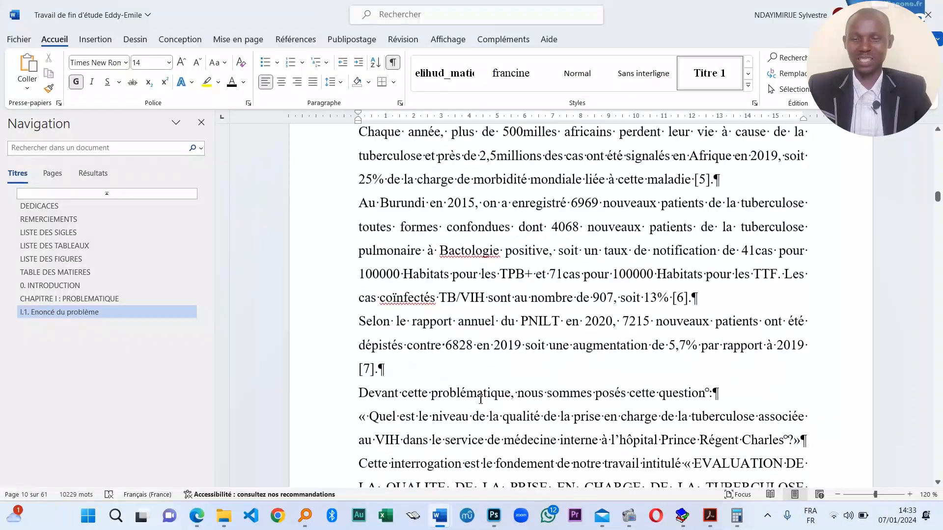
scroll(433, 365, "down", 6)
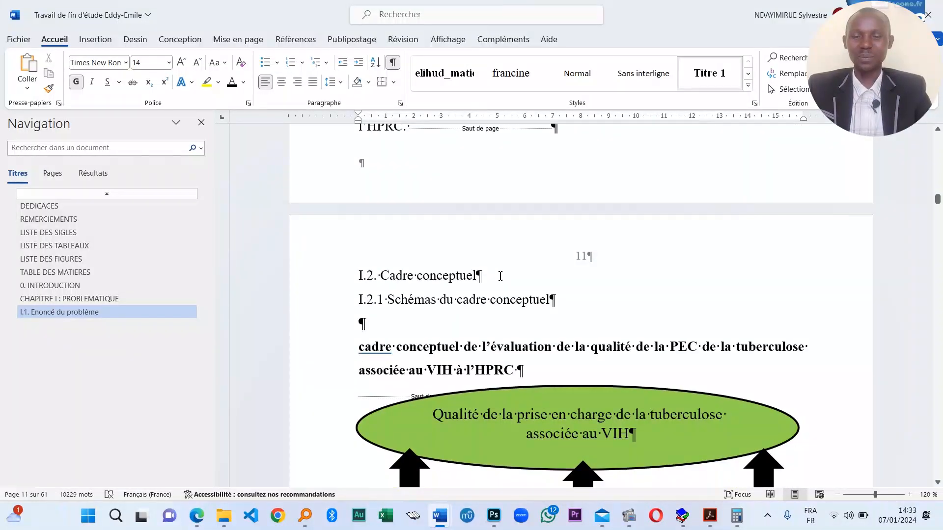
- Select the I.2. Cadre conceptuel, I.3. Objectifs and I.3.1 heading lines
triple_click(401, 275)
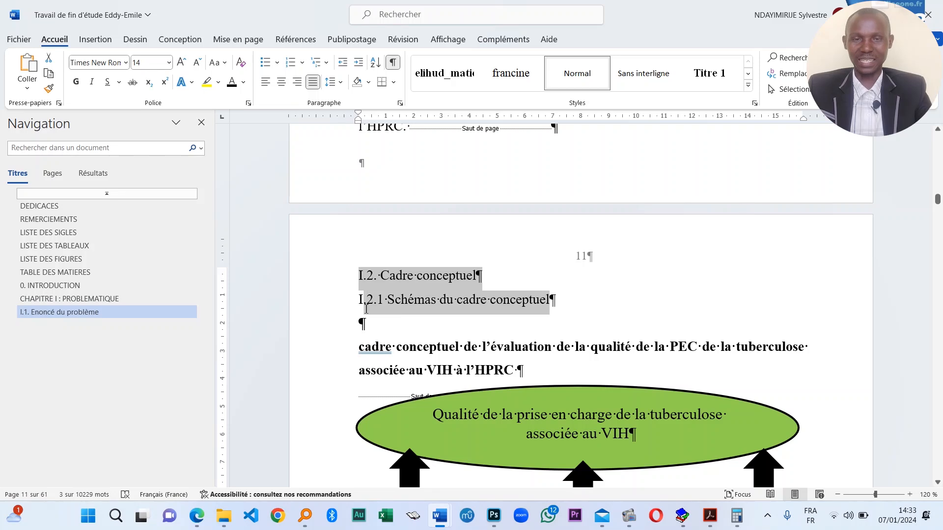
scroll(491, 364, "down", 10)
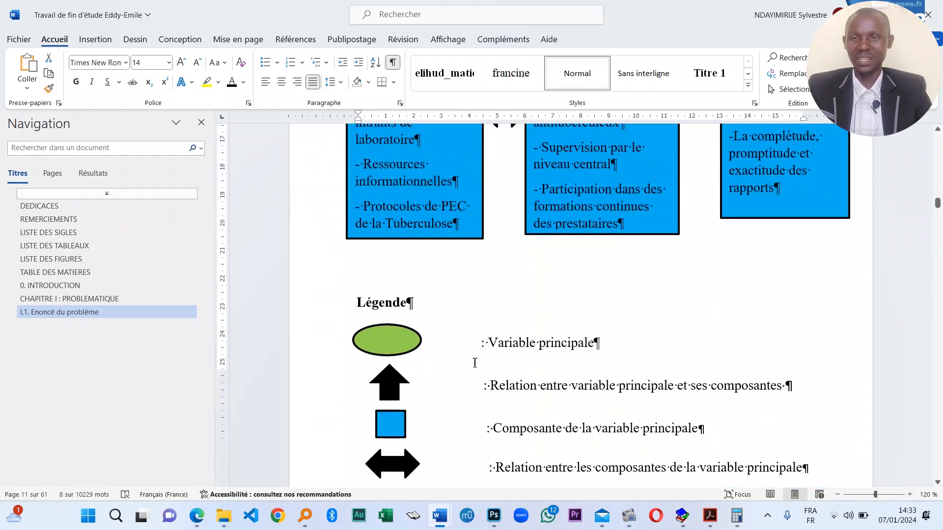
scroll(506, 344, "down", 4)
left_click_drag(579, 230, 331, 217)
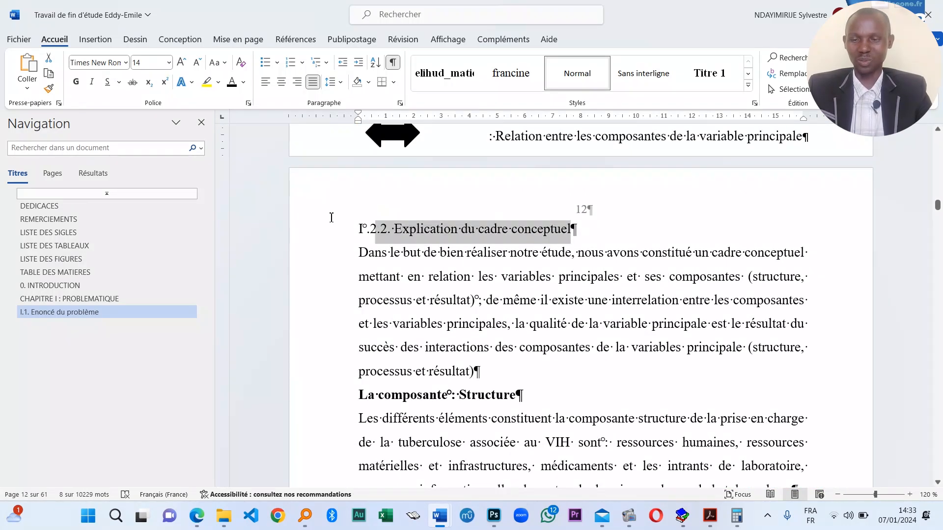
scroll(415, 325, "down", 7)
scroll(415, 325, "down", 17)
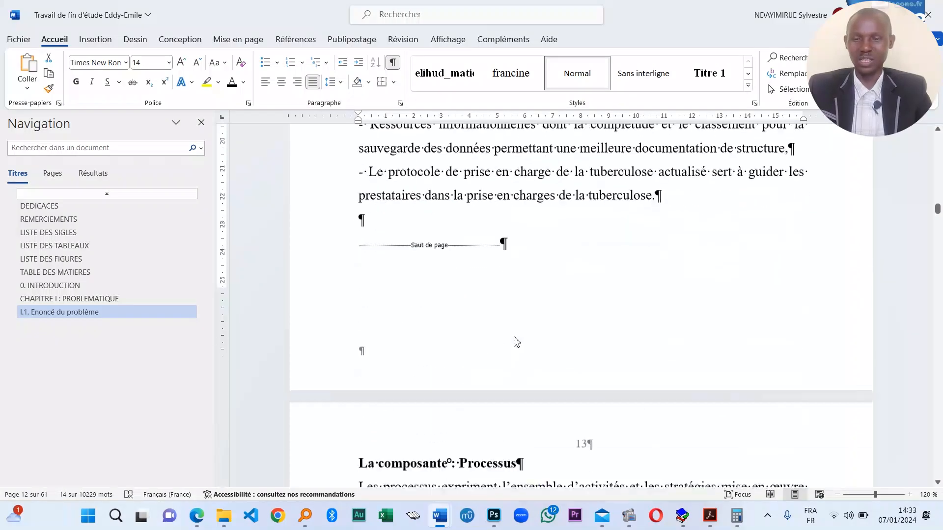
scroll(442, 284, "down", 12)
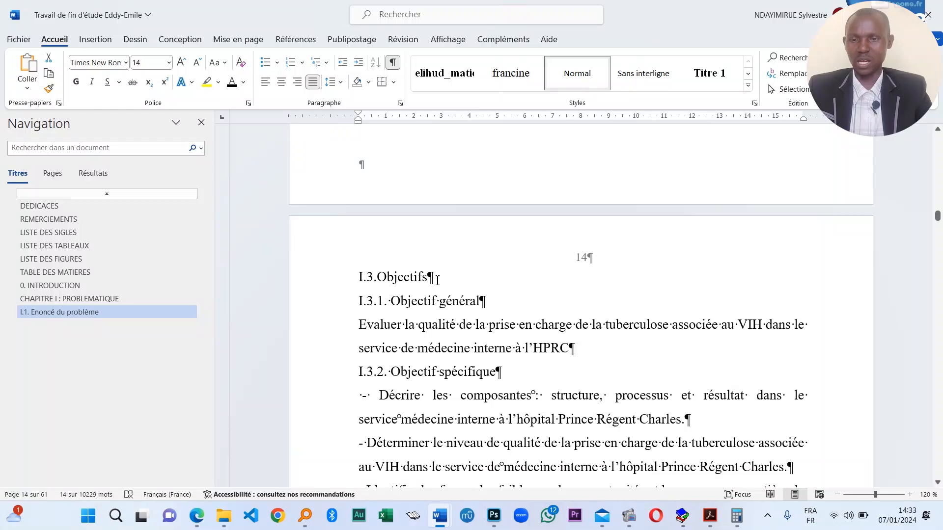
left_click_drag(446, 277, 351, 301)
scroll(576, 333, "down", 4)
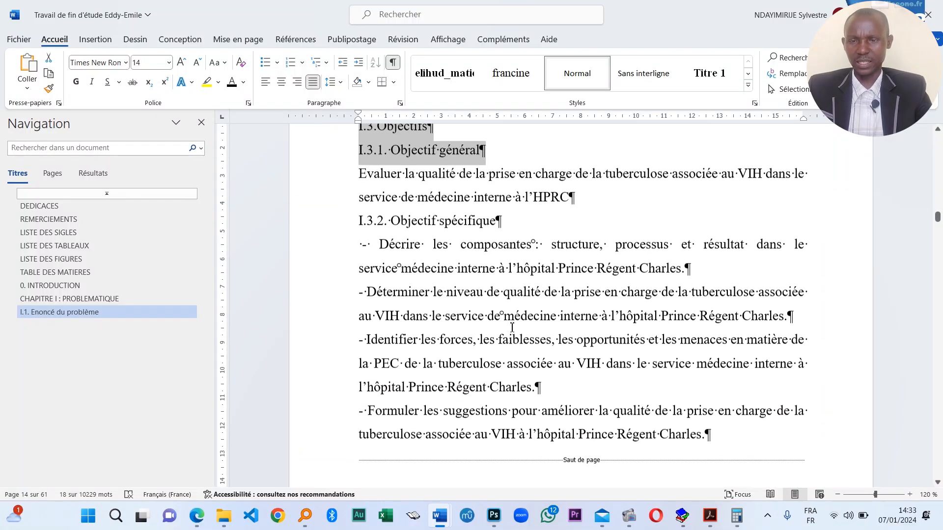
- Add I.3.2, CHAPITRE II : GENERALITES and II.1 to the selection and style them Titre 1
left_click_drag(506, 191, 367, 190)
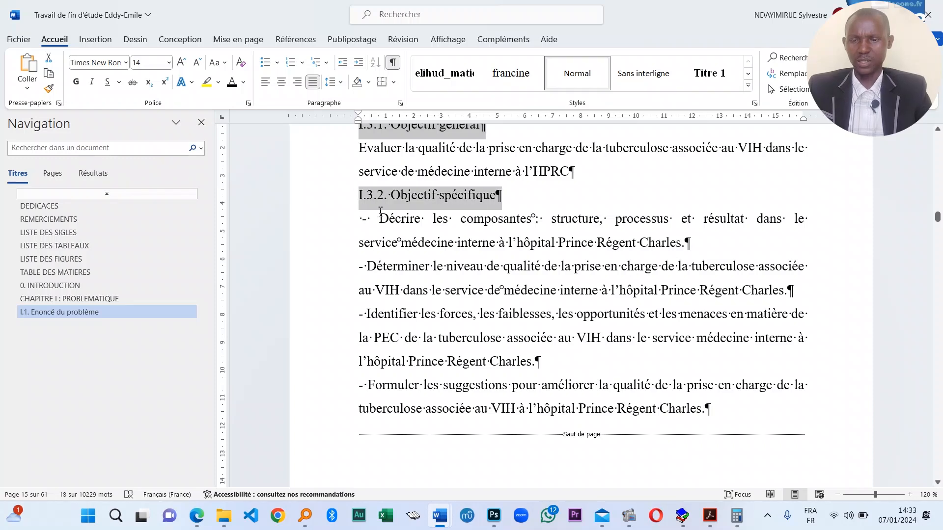
scroll(488, 381, "down", 15)
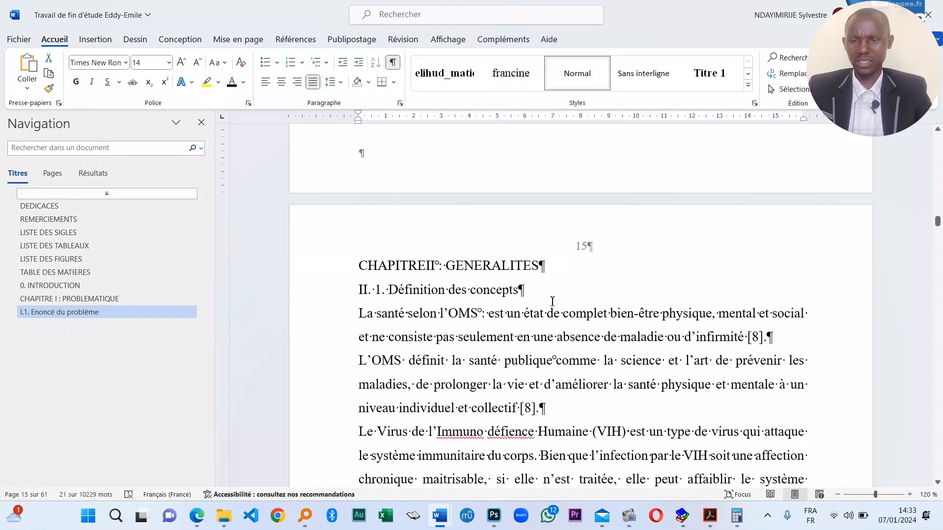
left_click_drag(549, 268, 359, 266)
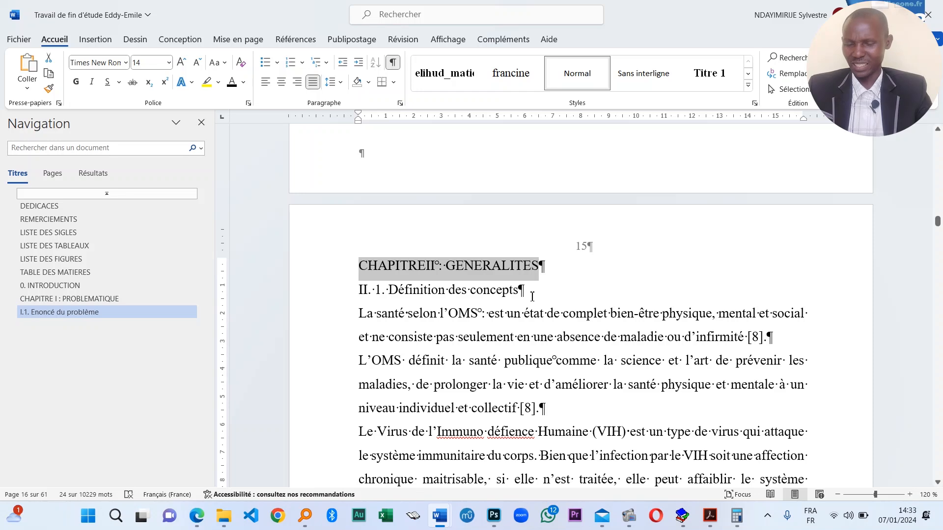
left_click(351, 292, "shift")
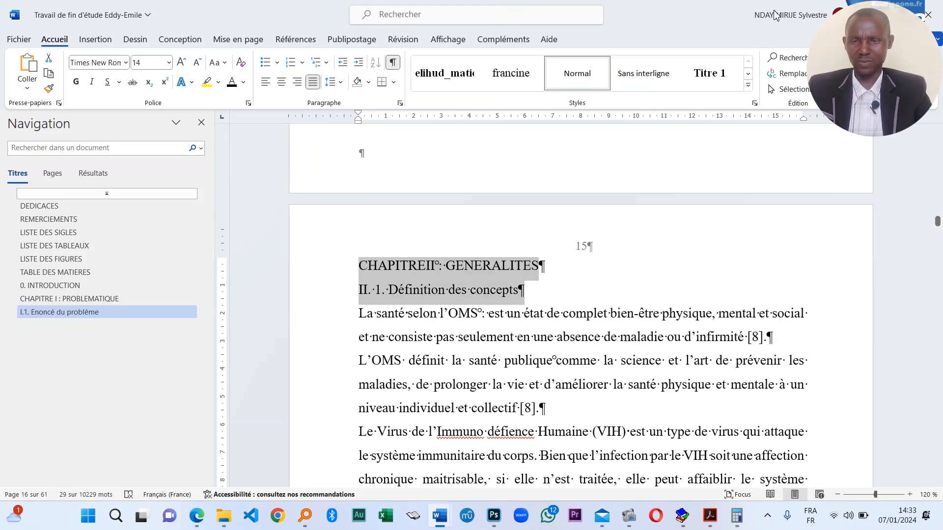
left_click(723, 78)
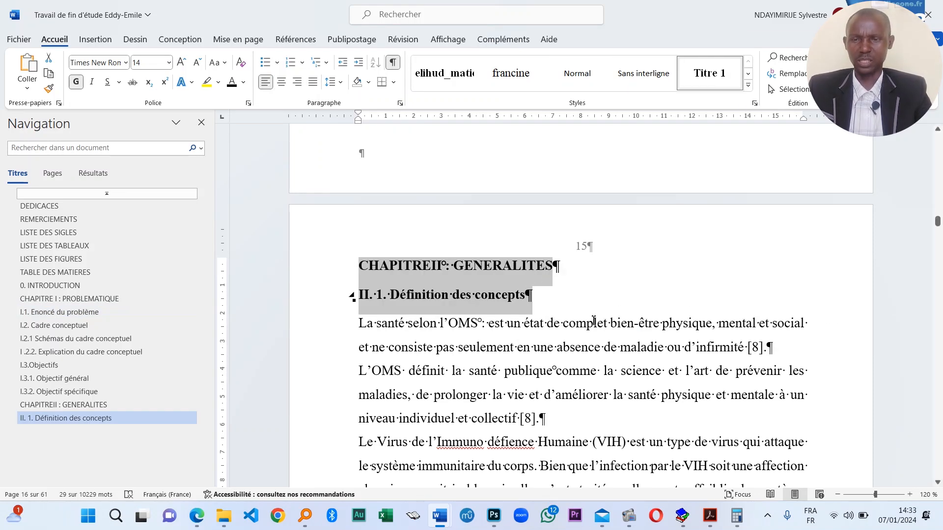
left_click(512, 308)
- Apply Titre 1 to headings II.2, II.2.1, II.2.1.1 and II.2.1.3
scroll(513, 309, "down", 7)
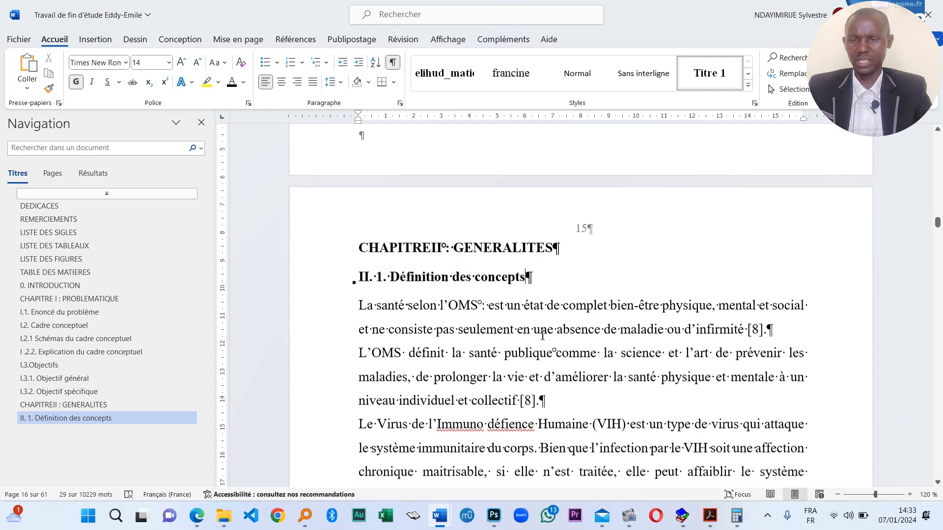
scroll(427, 242, "up", 4)
scroll(426, 241, "down", 7)
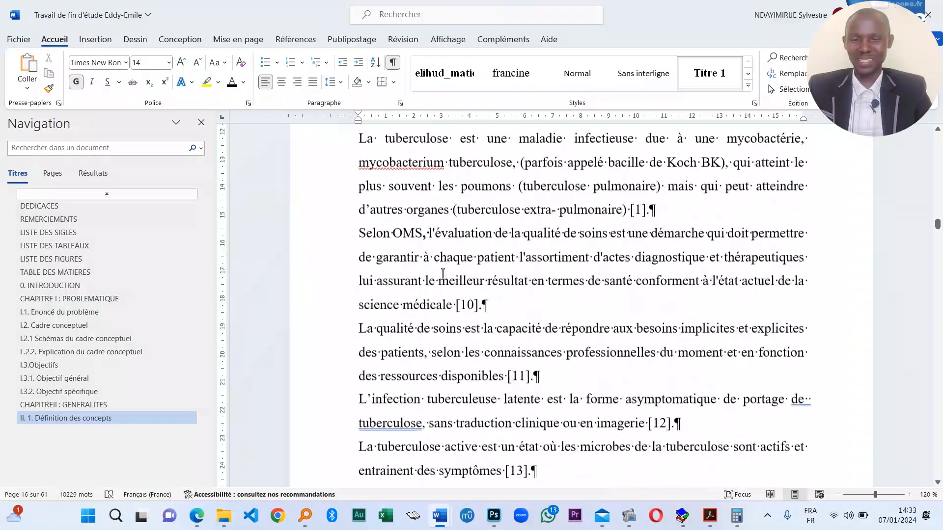
scroll(420, 295, "down", 1)
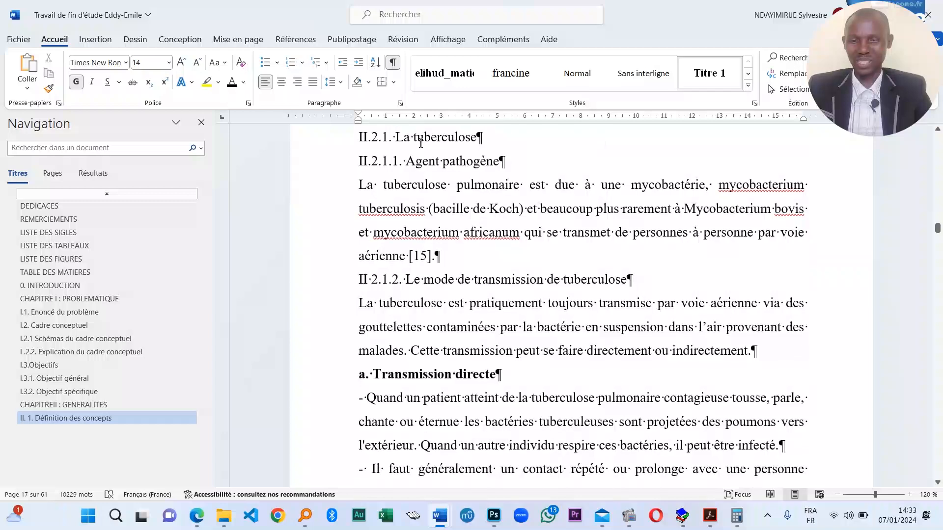
left_click(418, 138)
scroll(418, 285, "up", 4)
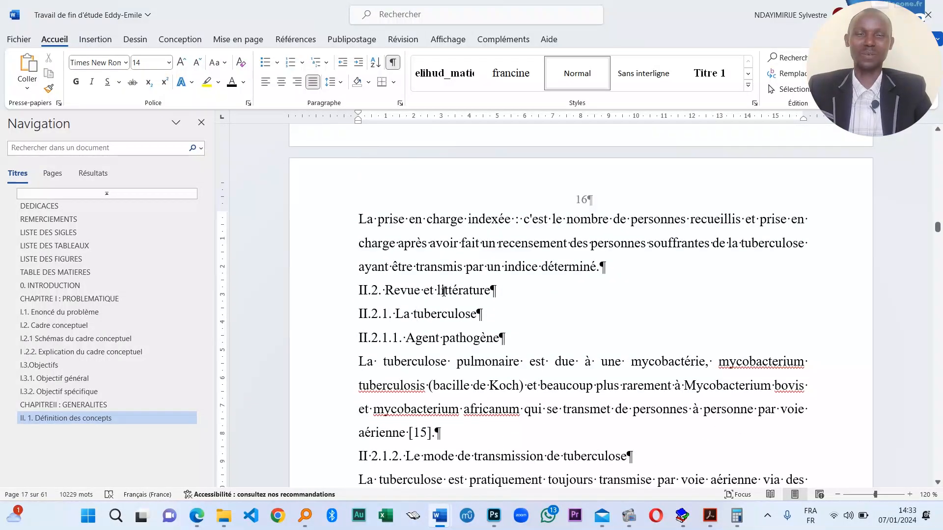
left_click(711, 79)
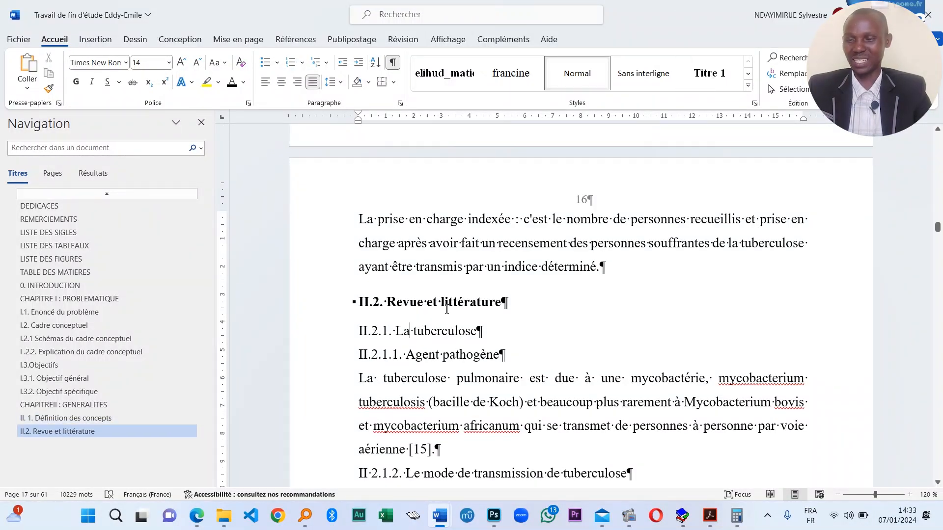
left_click(712, 72)
left_click(711, 74)
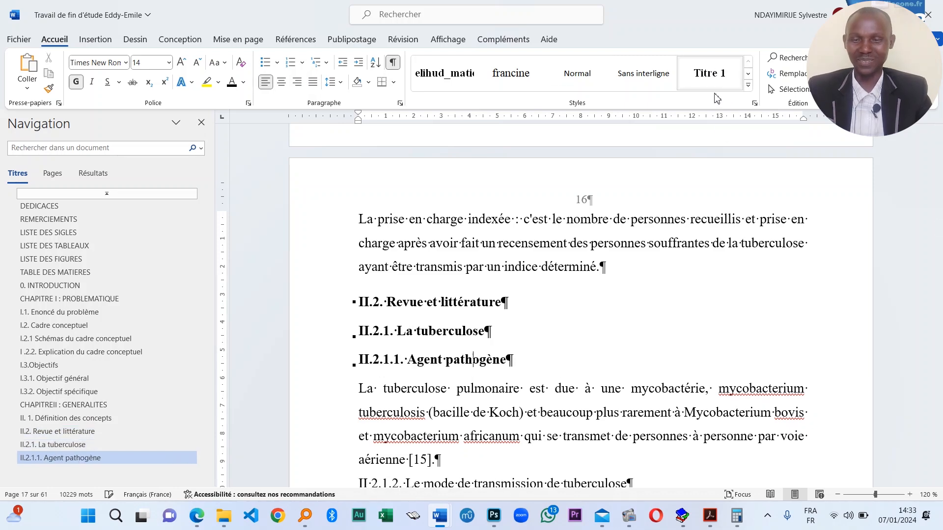
scroll(383, 338, "down", 6)
scroll(446, 274, "down", 2)
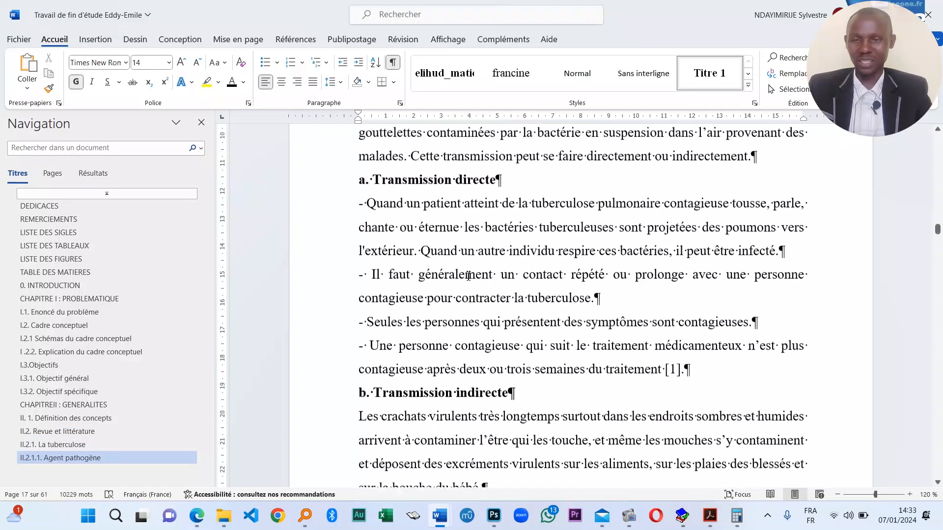
scroll(452, 221, "up", 3)
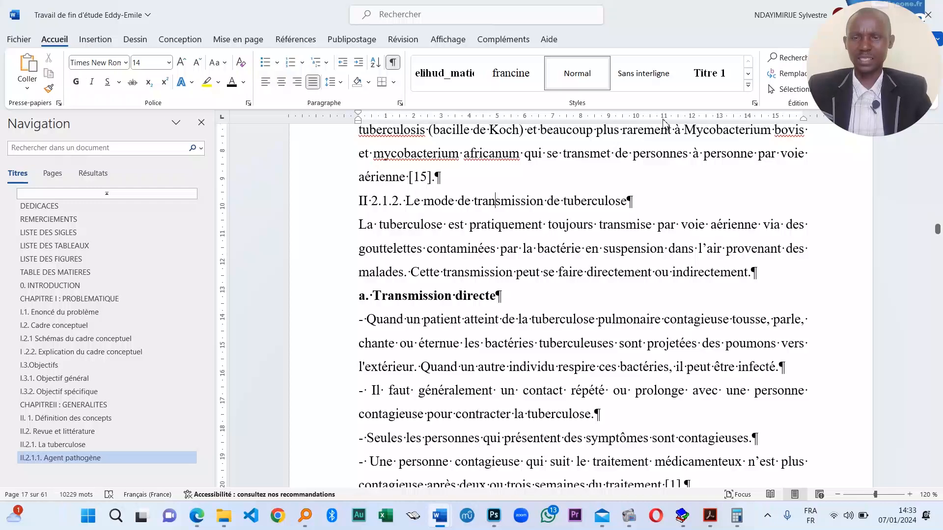
scroll(429, 404, "down", 10)
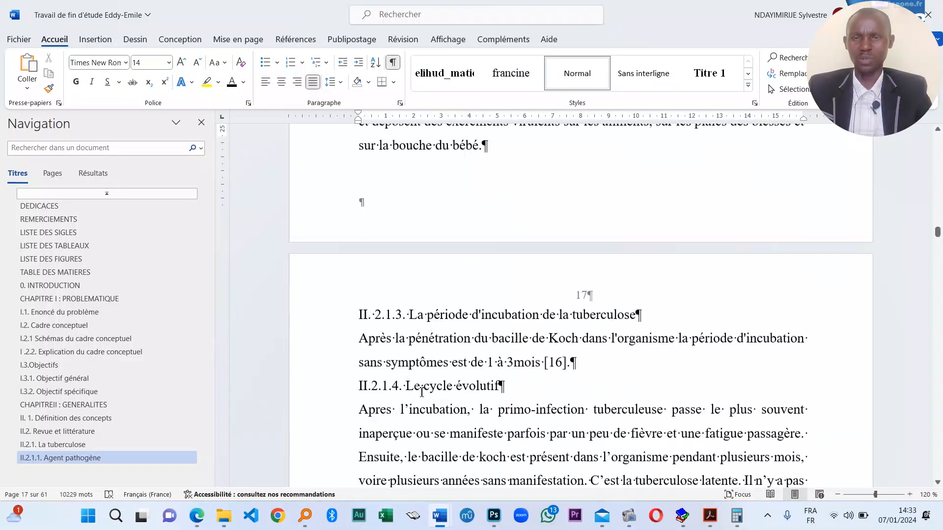
left_click(697, 84)
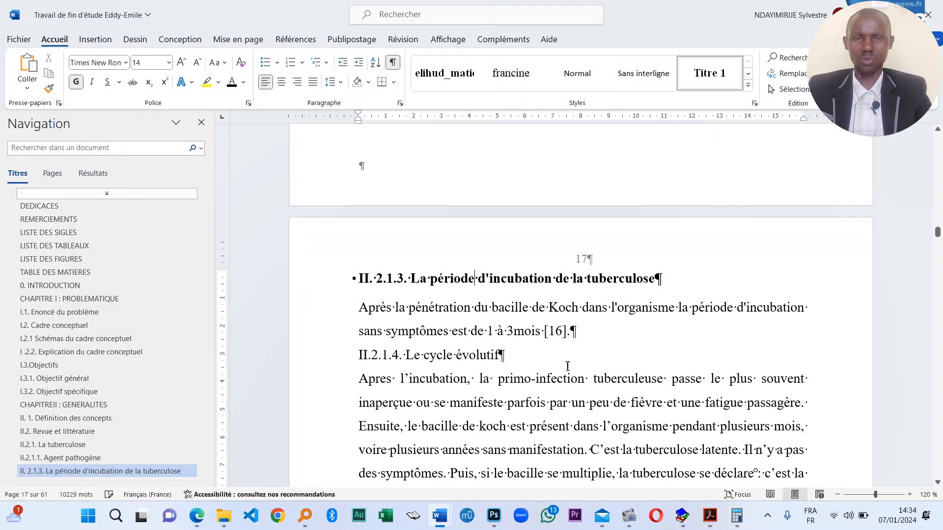
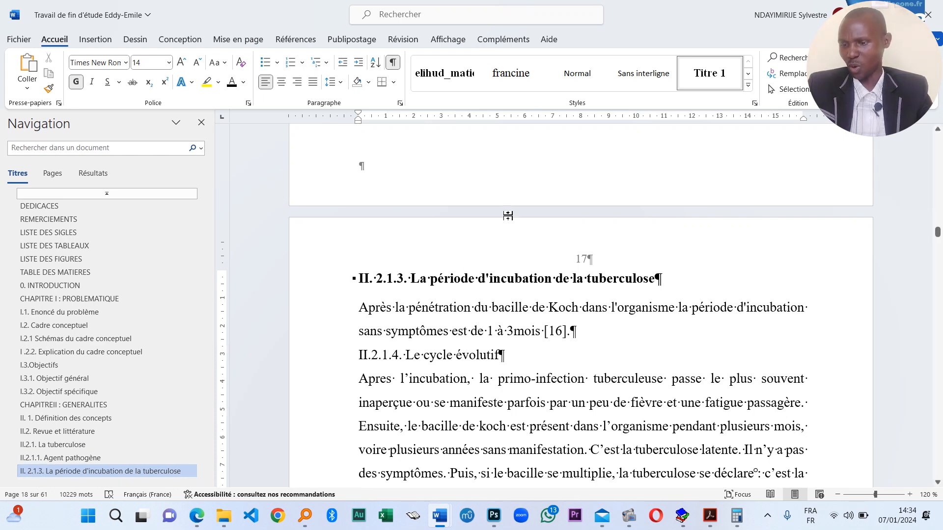
- Apply Titre 1 to tuberculosis headings II.2.1.2 and II.2.1.4 Le cycle évolutif
scroll(492, 284, "up", 15)
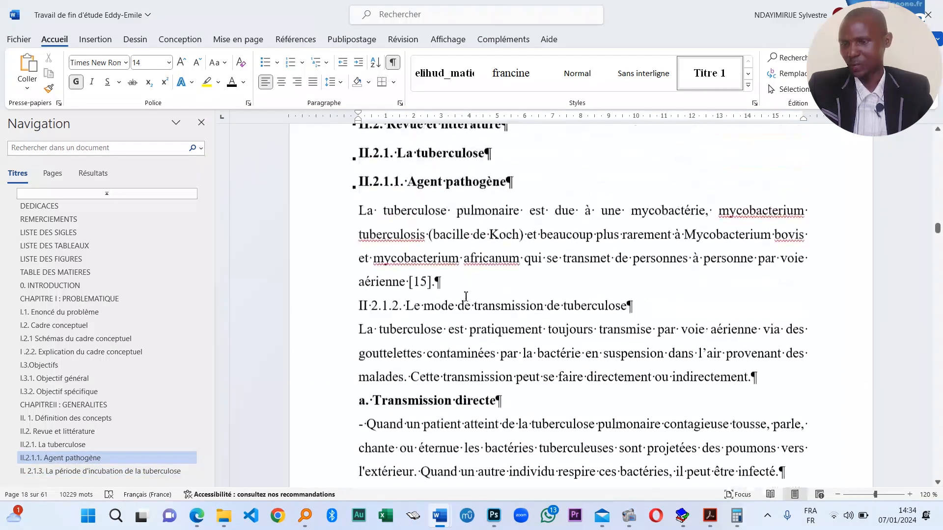
left_click(483, 340)
left_click(736, 63)
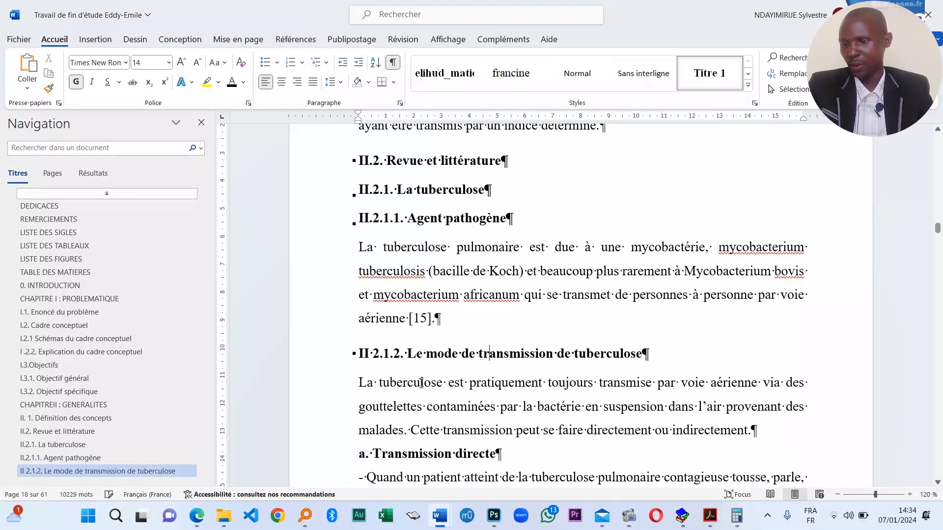
scroll(486, 300, "down", 10)
scroll(483, 305, "down", 5)
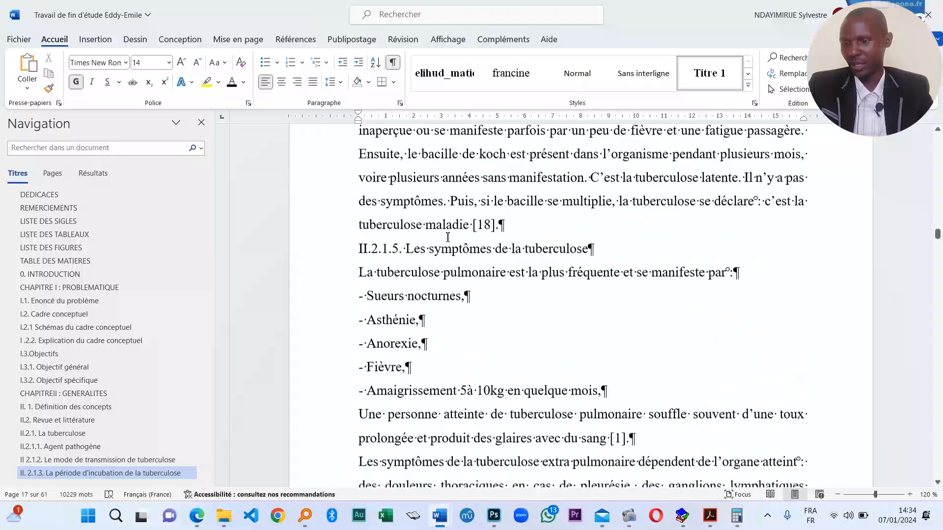
scroll(484, 305, "up", 4)
left_click(437, 284)
left_click(710, 72)
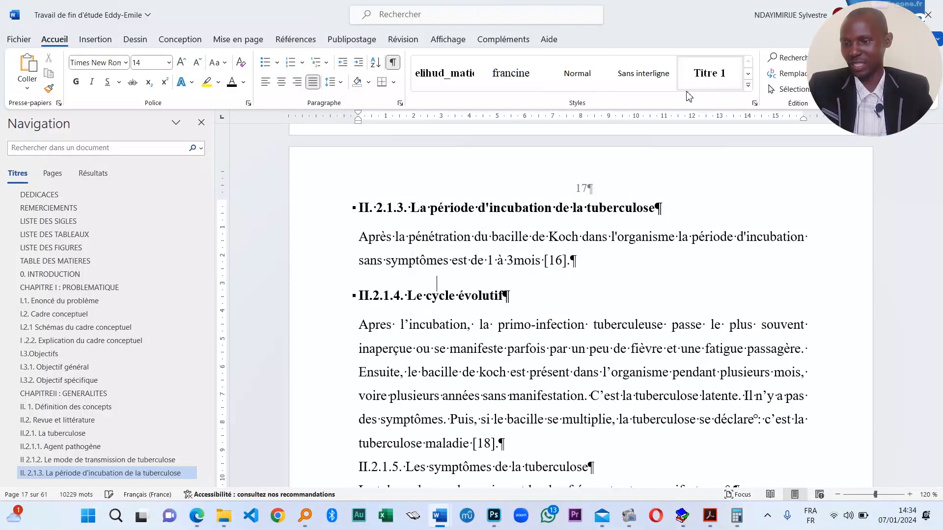
- Make II.2.1.5 symptoms, II.2.1.6 Diagnostic, II.2.1.7 La prévention and II.2.1.8 Le traitement Titre 1 headings
scroll(431, 325, "down", 3)
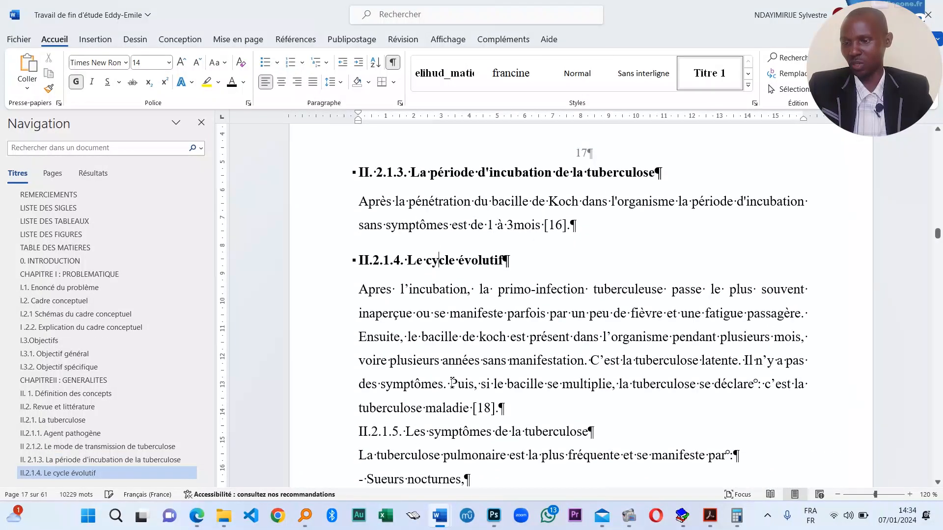
left_click(725, 73)
scroll(435, 262, "down", 8)
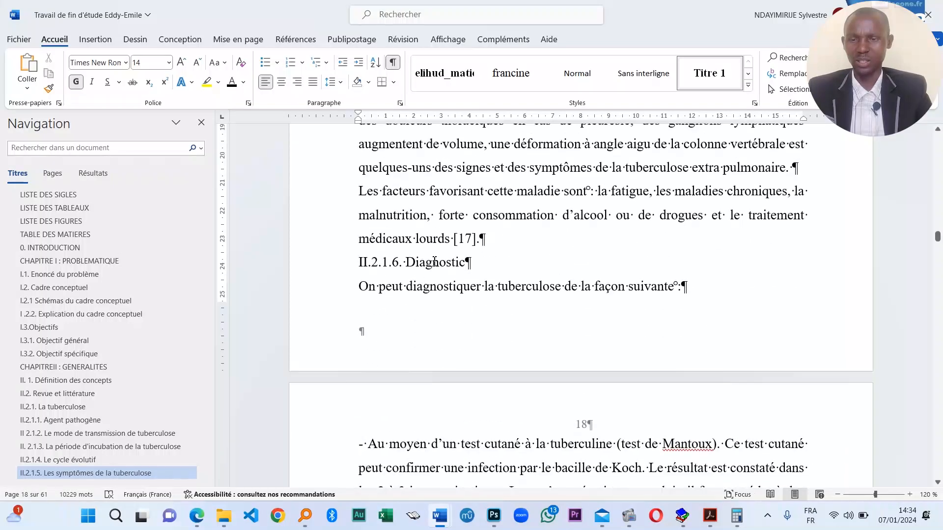
left_click(710, 73)
scroll(506, 326, "down", 6)
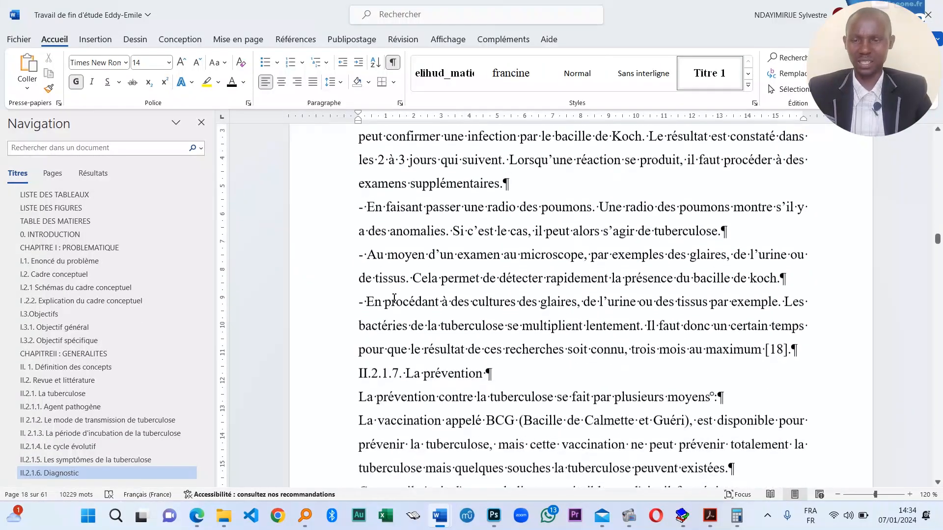
left_click(717, 73)
scroll(431, 325, "down", 10)
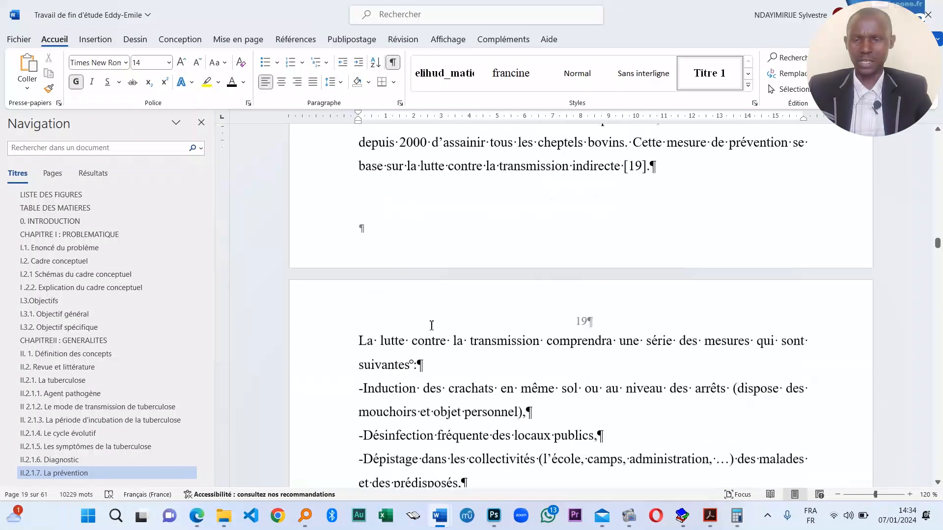
scroll(431, 325, "down", 7)
left_click(452, 198)
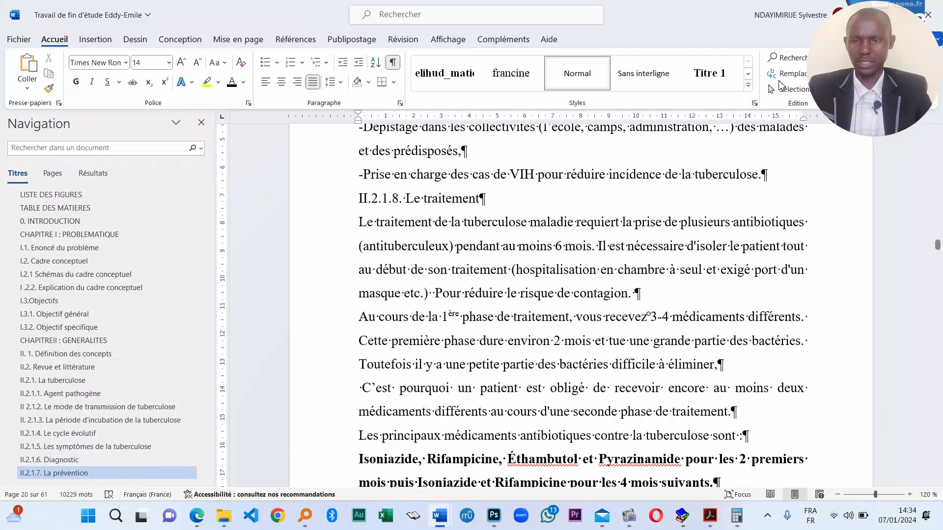
left_click(710, 72)
- Style II.2.2. LE VIH and subsections II.2.2.1 through II.2.2.4 as Titre 1
scroll(411, 321, "down", 7)
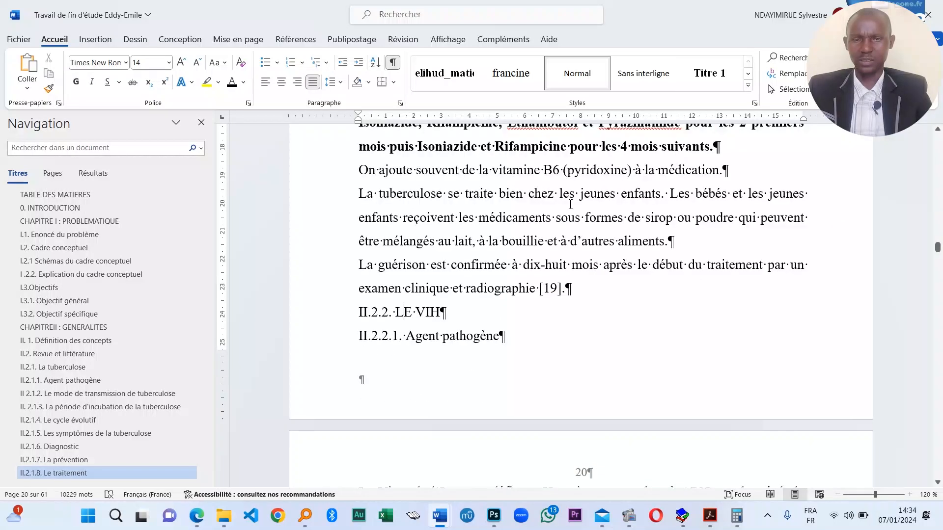
left_click(705, 74)
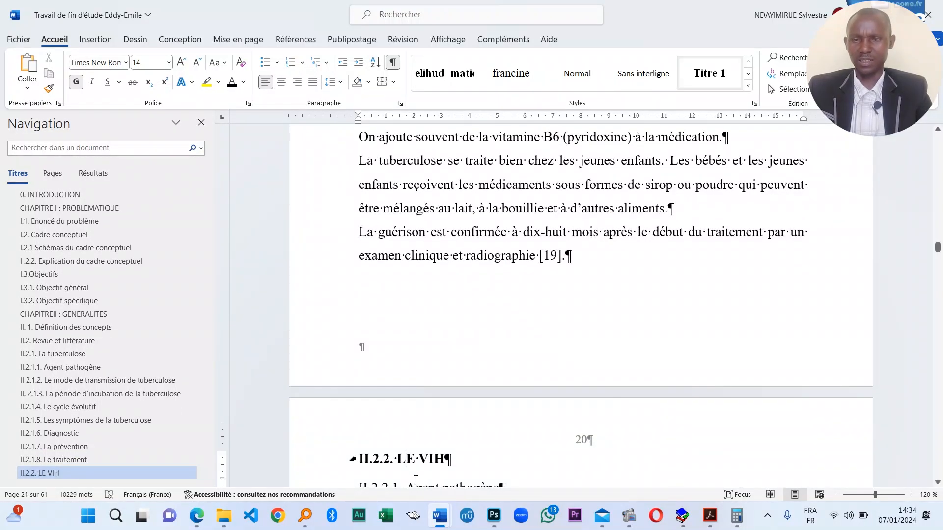
scroll(455, 405, "down", 3)
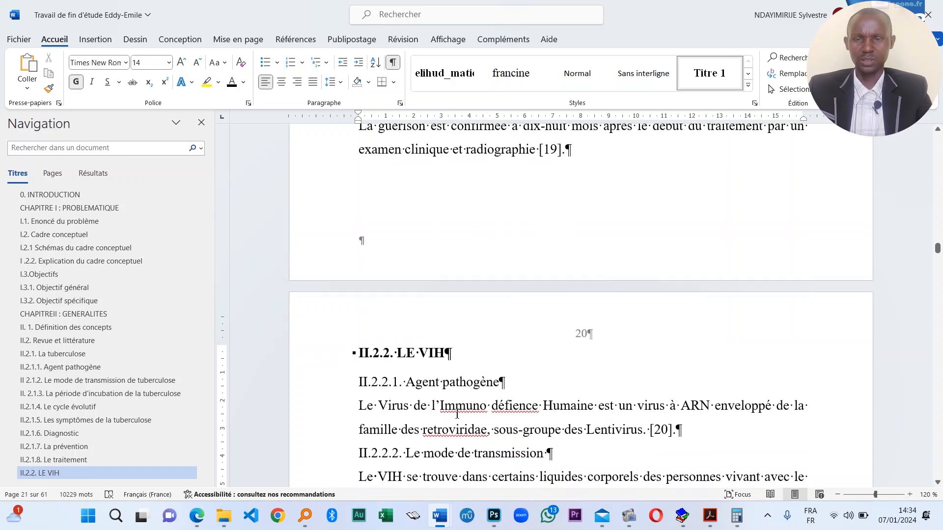
left_click(709, 79)
scroll(440, 313, "down", 5)
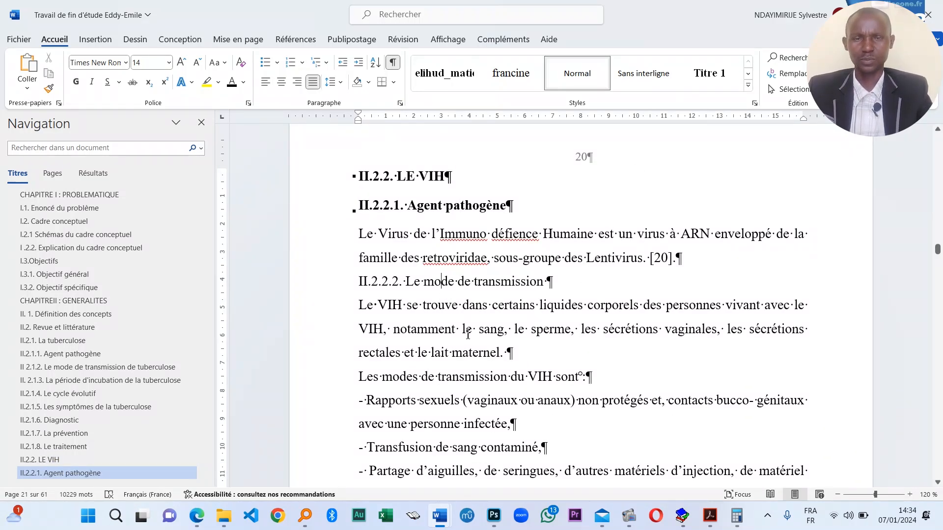
left_click(709, 74)
scroll(423, 265, "down", 12)
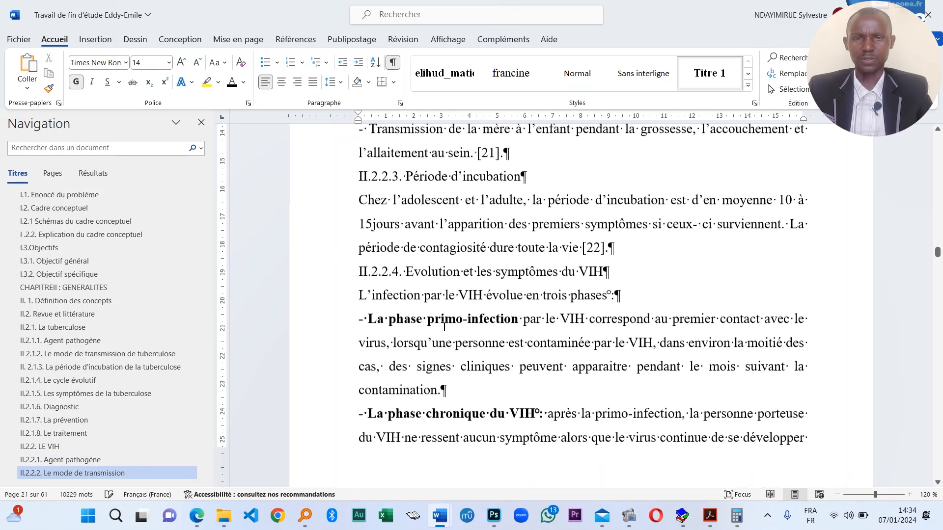
left_click(702, 75)
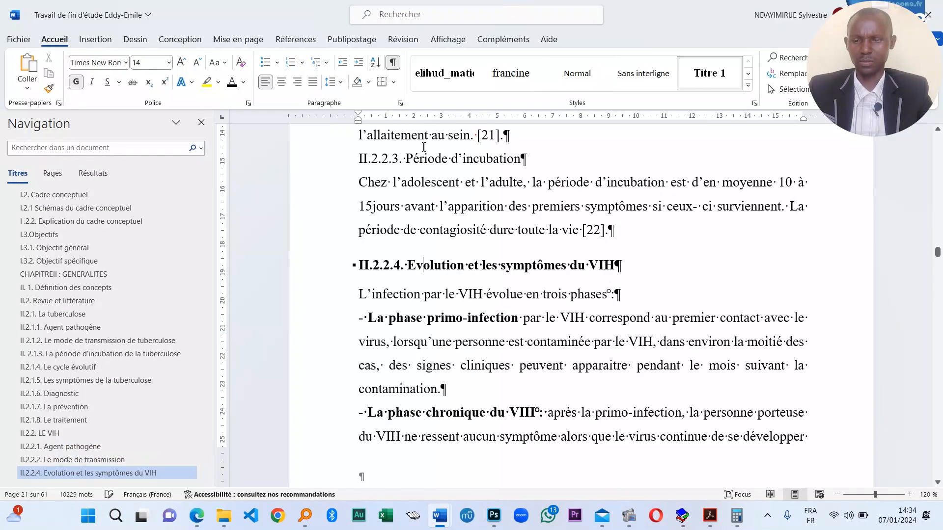
left_click(737, 66)
- Apply Titre 1 to II.2.2.5 Le diagnostic, II.2.2.6 La prévention and II.2.2.7 Le traitement
scroll(437, 330, "down", 6)
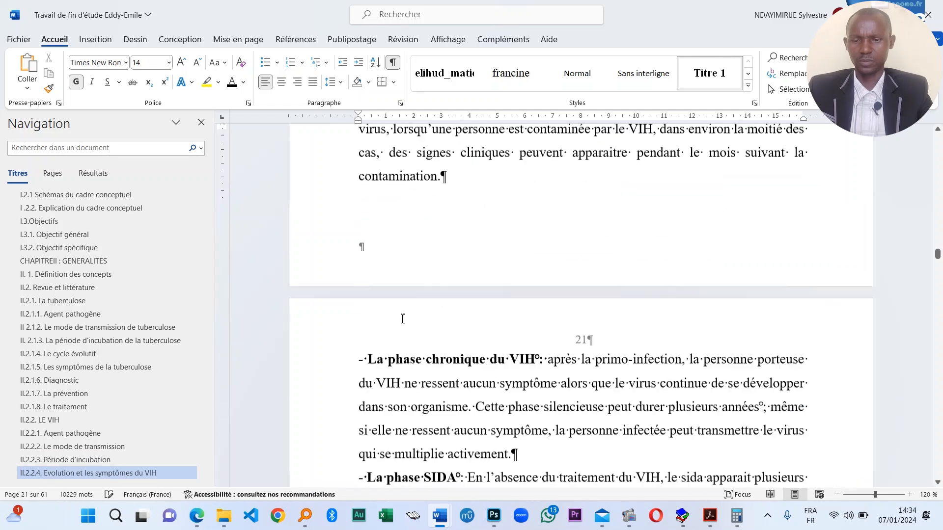
scroll(437, 330, "down", 10)
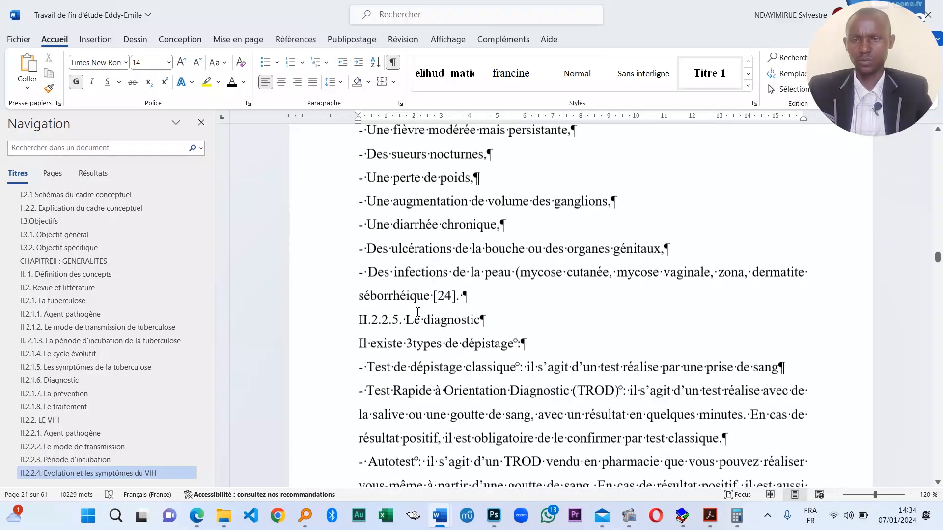
left_click(451, 203)
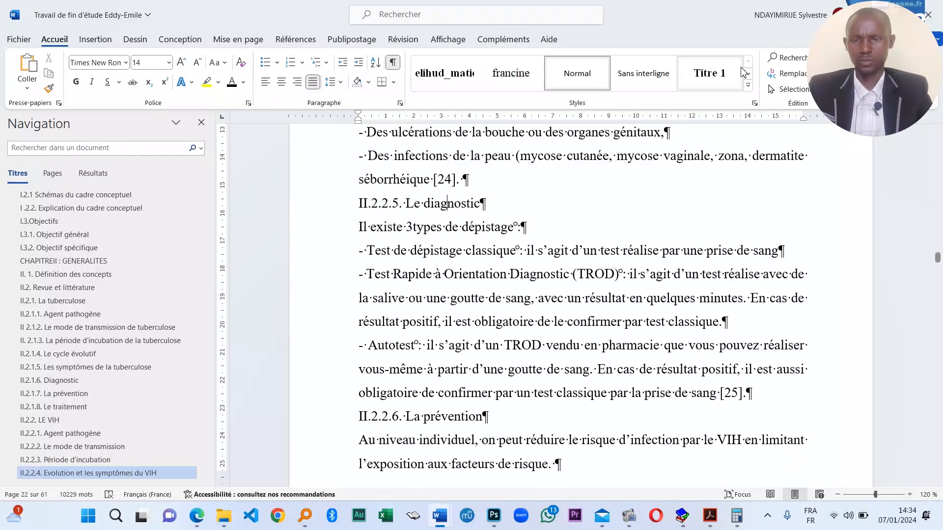
left_click(715, 78)
scroll(459, 359, "down", 5)
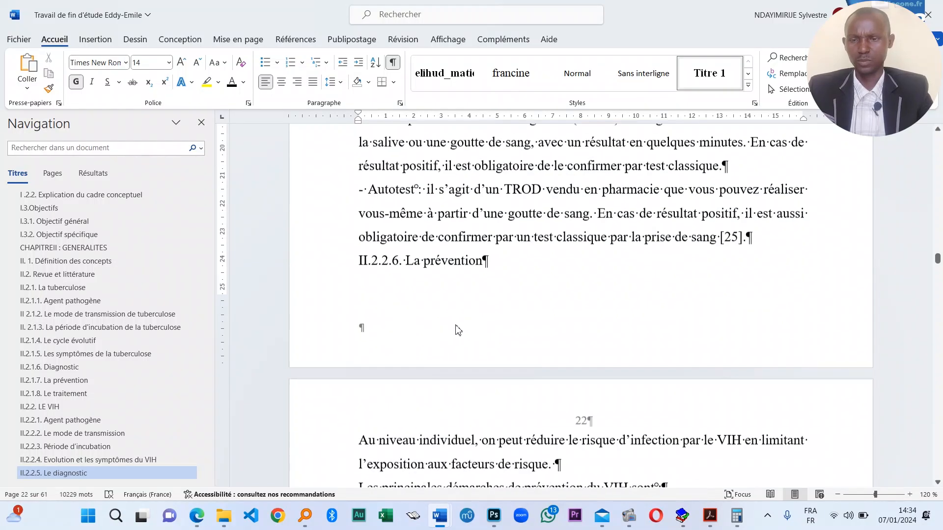
left_click(448, 257)
left_click(712, 68)
scroll(436, 358, "down", 5)
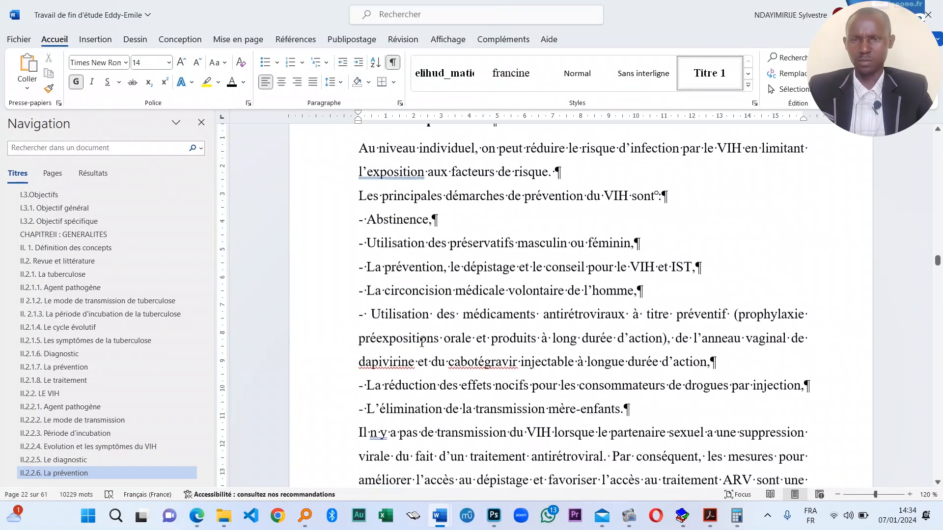
scroll(393, 261, "down", 5)
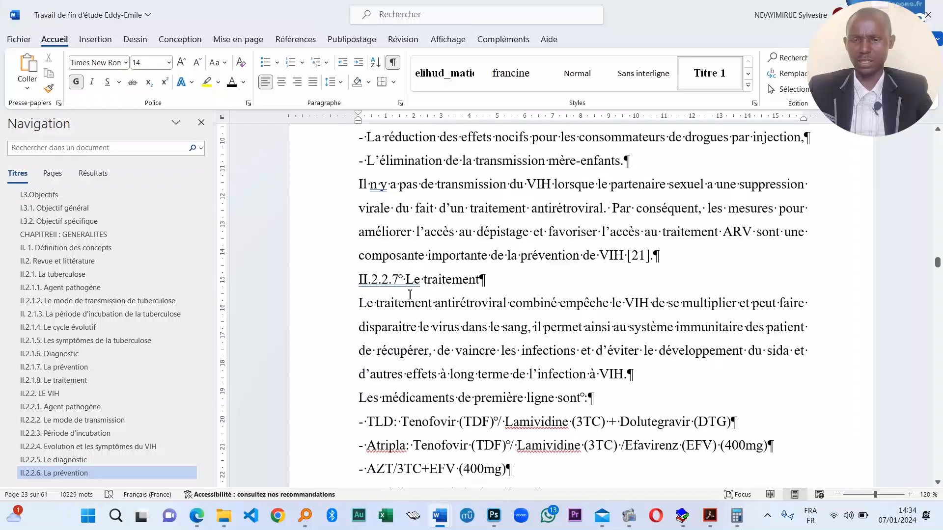
left_click(697, 78)
scroll(430, 344, "down", 15)
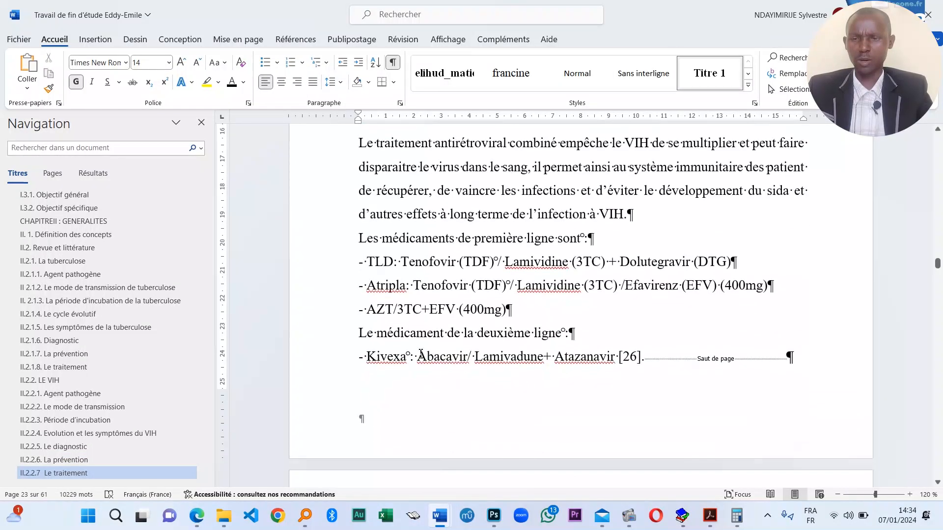
- Make CHAPITRE III MÉTHODOLOGIE and sections III.1 through III.5 Titre 1 headings
left_click(505, 244)
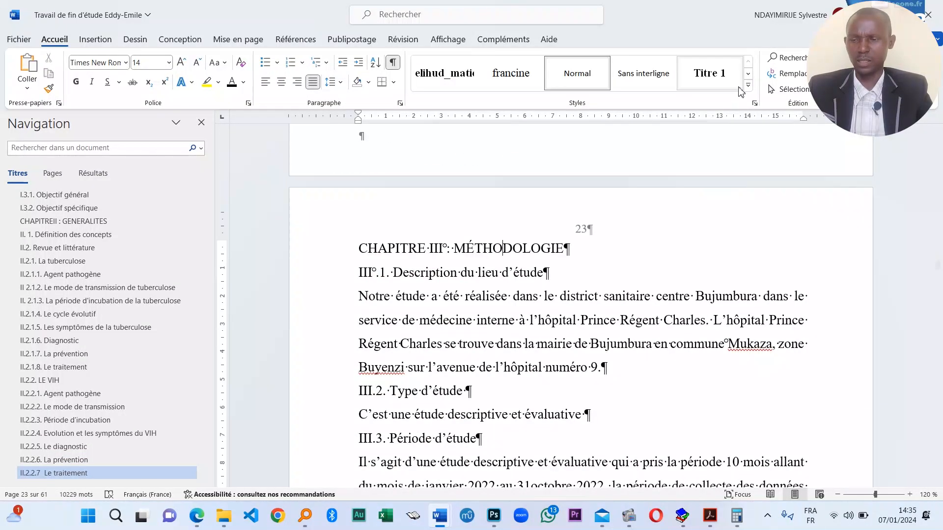
left_click(724, 70)
left_click(710, 73)
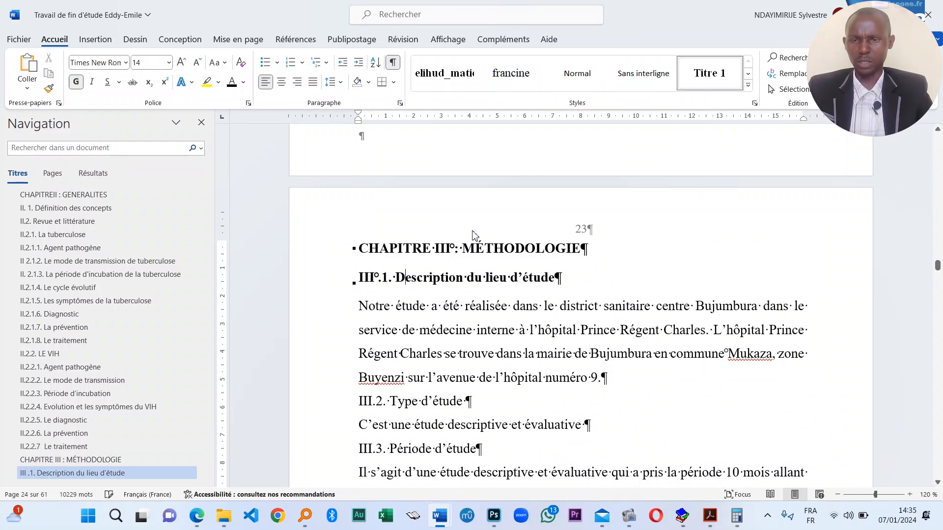
left_click(701, 85)
scroll(412, 371, "down", 3)
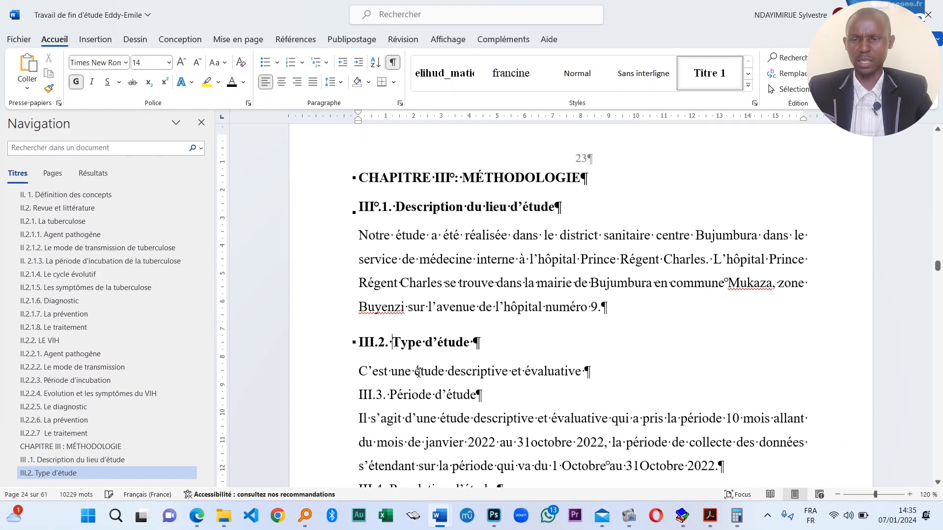
left_click(702, 61)
scroll(435, 304, "down", 4)
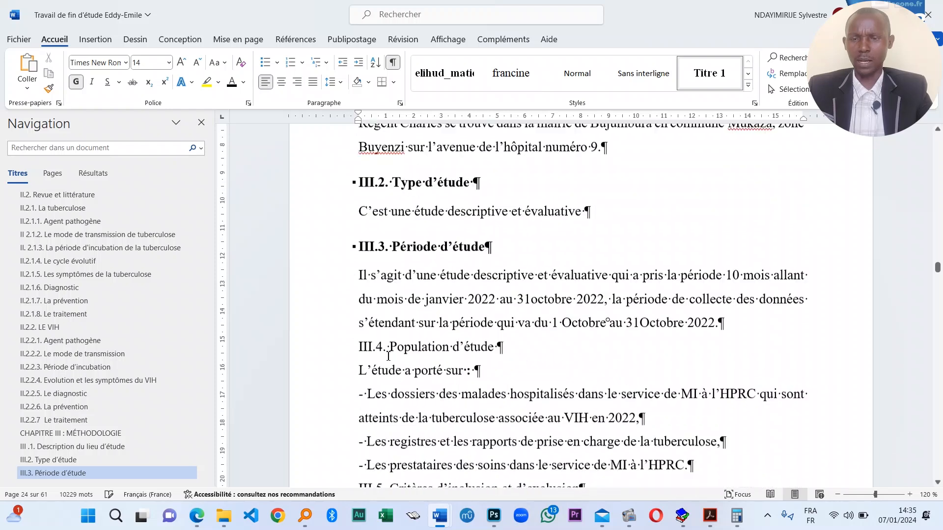
left_click(712, 78)
scroll(413, 340, "down", 5)
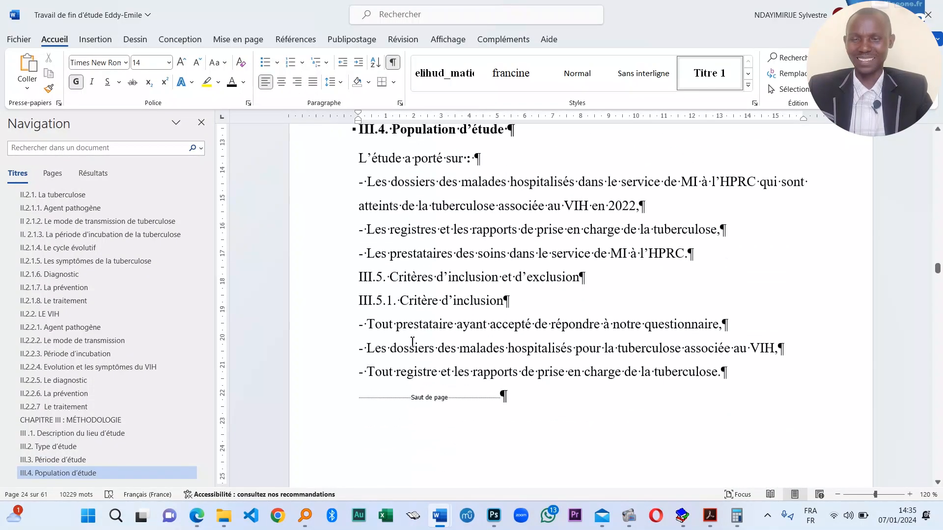
left_click(716, 73)
- Apply Titre 1 to III.5.1, III.5.2, III.6 Echantillonnage and the III.7 data collection line
left_click(709, 85)
scroll(433, 354, "down", 5)
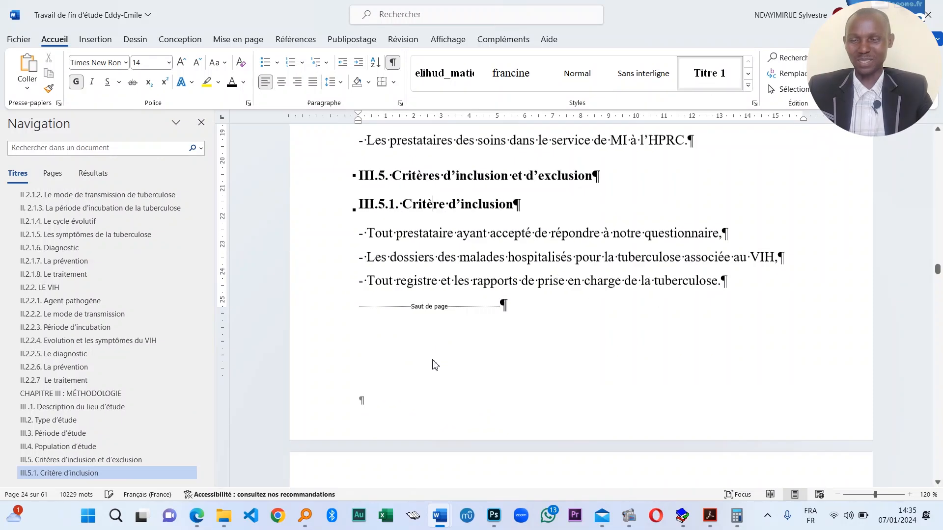
left_click(702, 73)
scroll(426, 349, "down", 2)
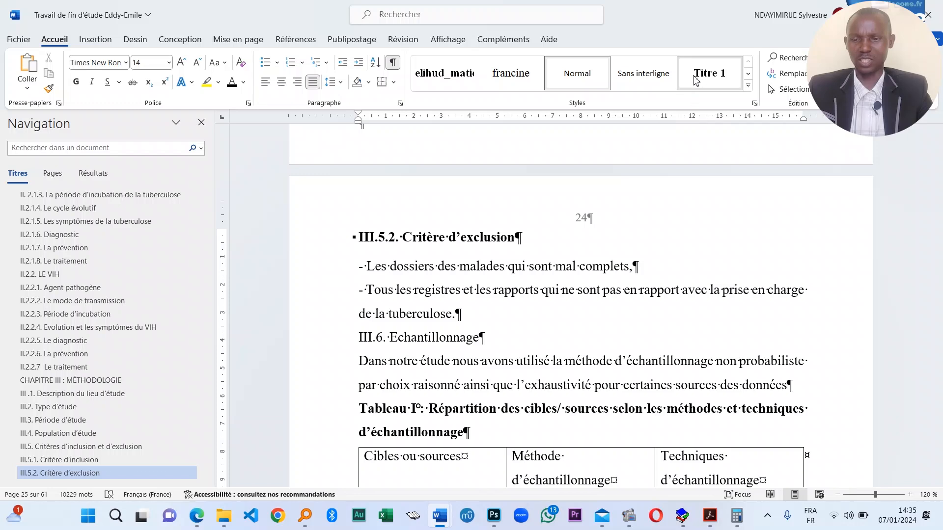
left_click(702, 74)
scroll(433, 393, "down", 5)
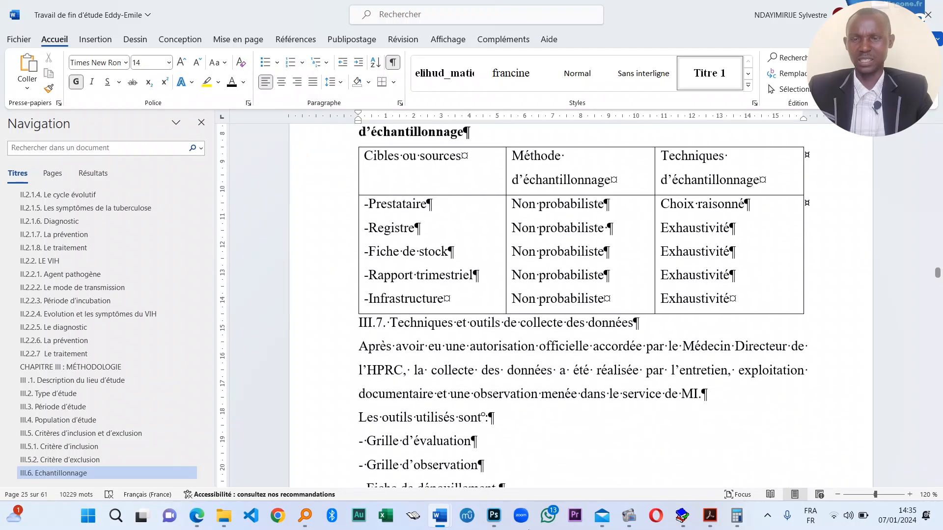
left_click(469, 330)
left_click(708, 73)
scroll(416, 308, "down", 3)
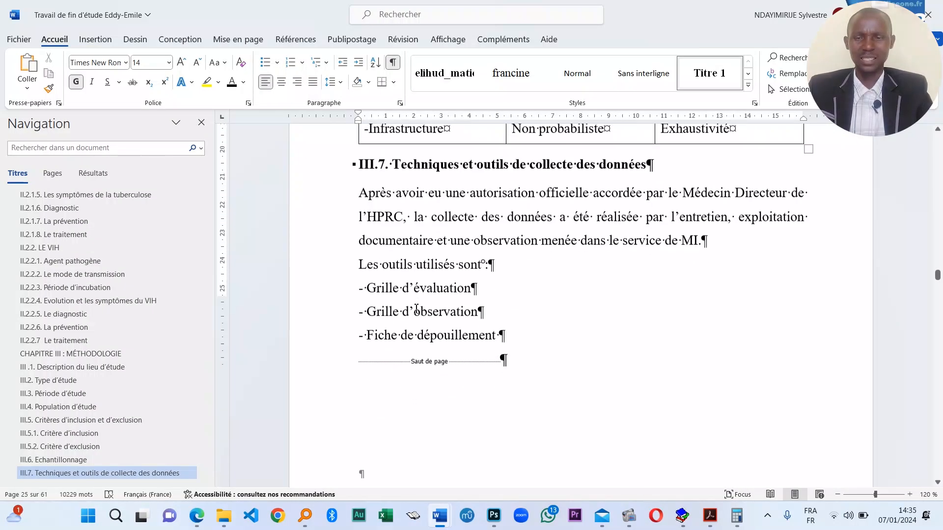
scroll(417, 308, "down", 15)
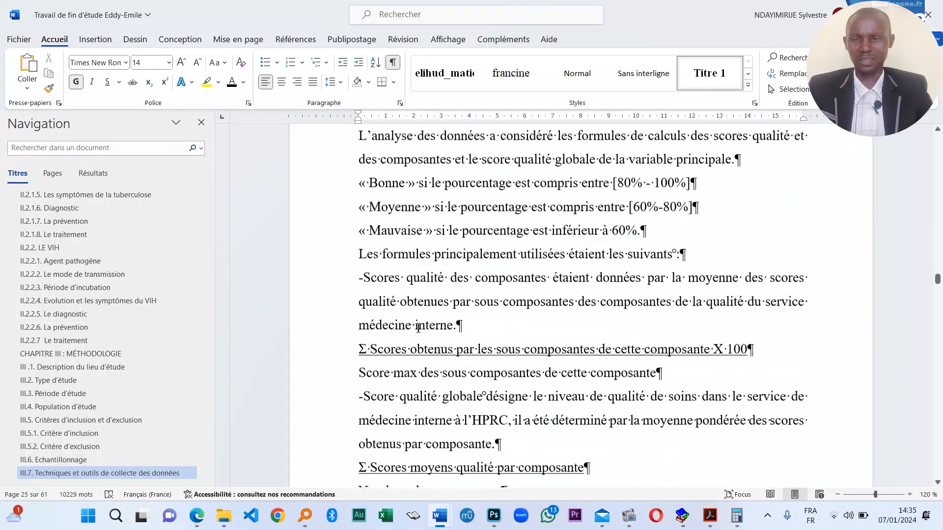
- Make III.8 Traitement et analyse des données and III.9 Aspects éthiques Titre 1 headings
scroll(418, 328, "up", 2)
left_click(416, 158)
left_click(705, 64)
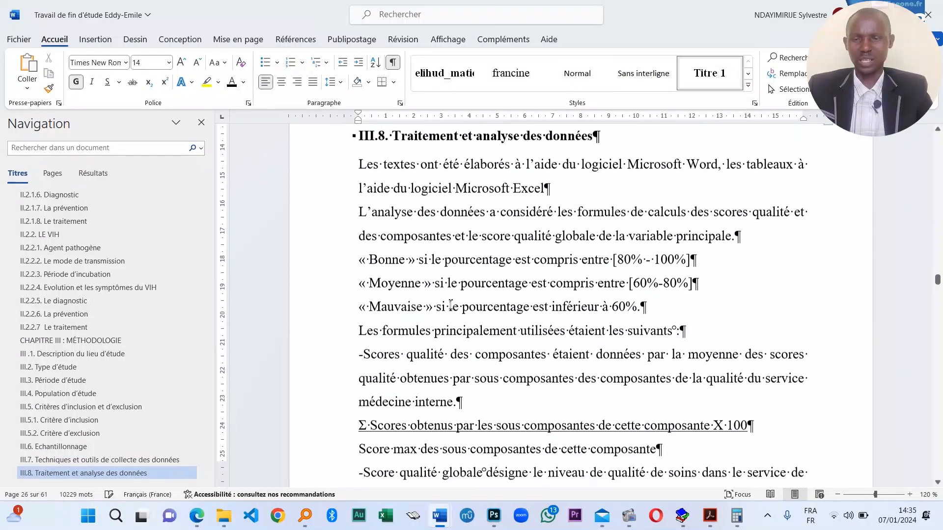
scroll(428, 318, "down", 7)
left_click(409, 273)
key("ctrl+alt+1")
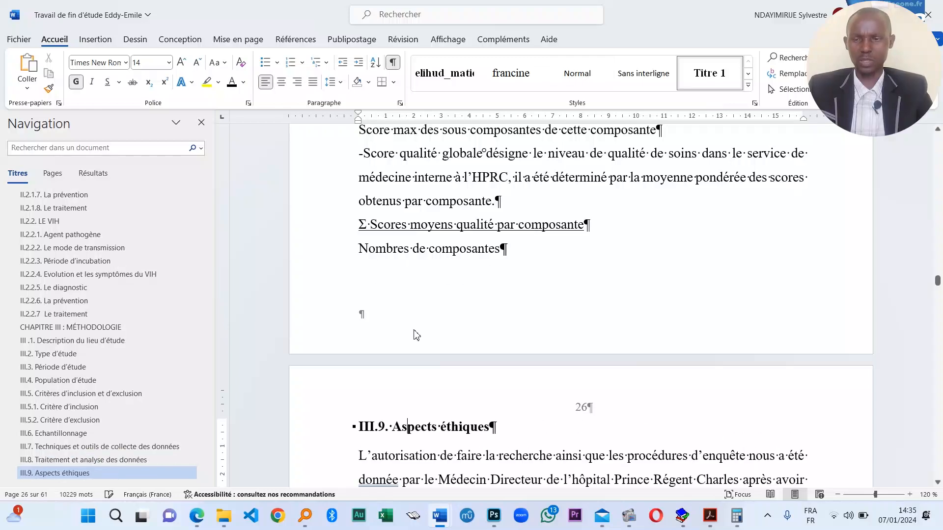
scroll(415, 334, "down", 5)
scroll(417, 373, "down", 12)
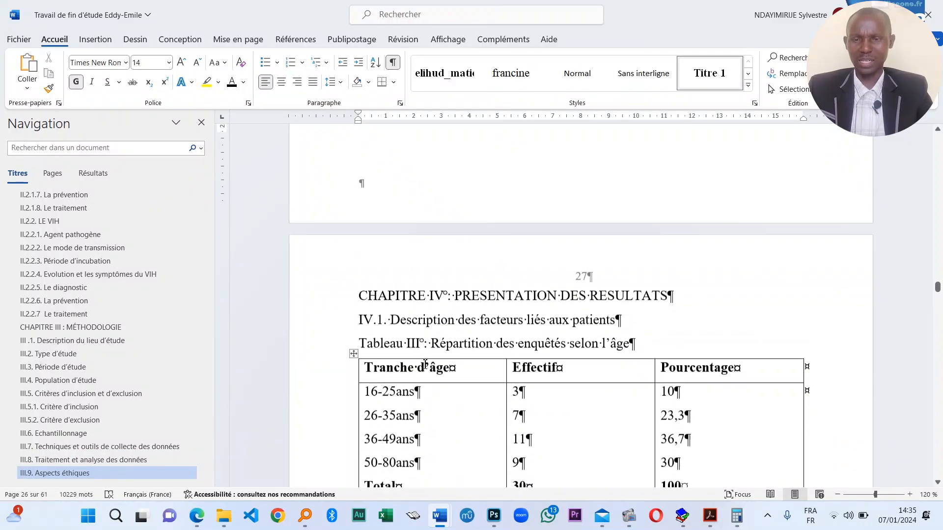
- Apply Titre 1 to the CHAPITRE IV heading and IV.1
left_click(506, 273)
key("ctrl+alt+1")
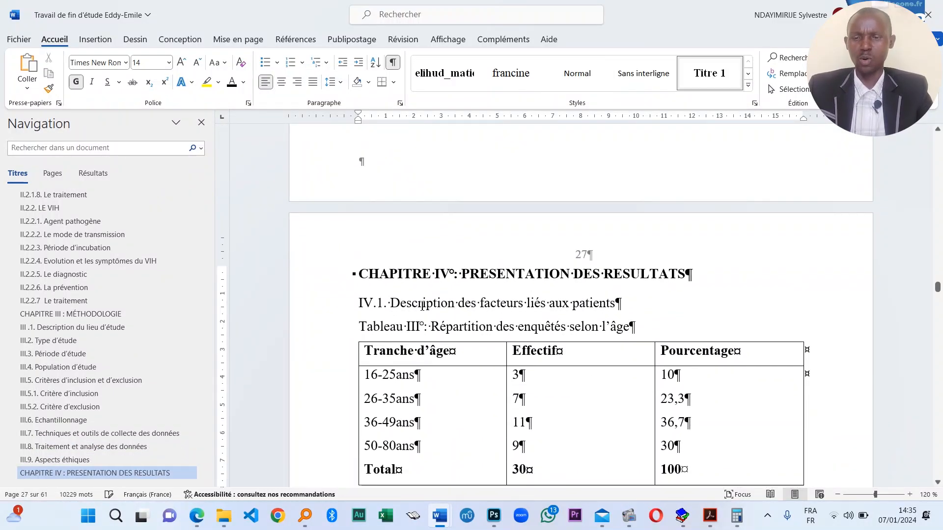
left_click(710, 76)
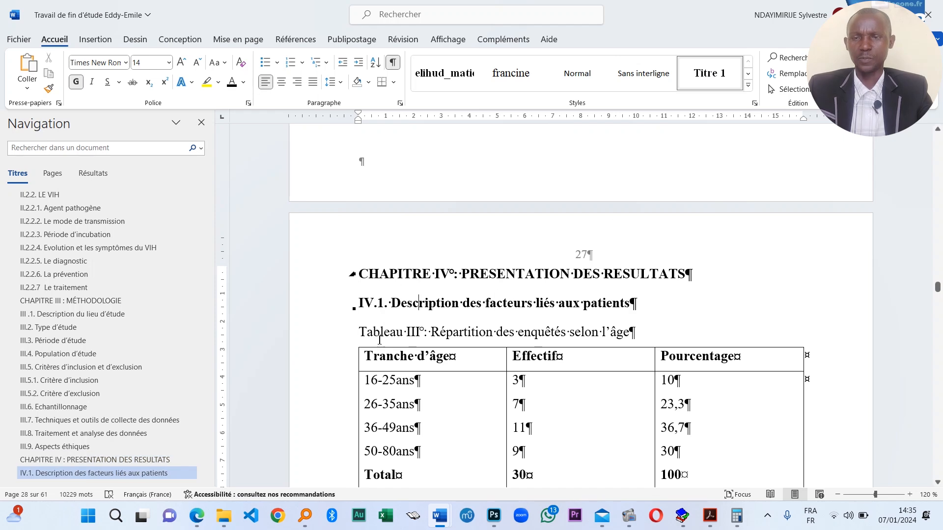
- Replace the old break after III.9 with a Saut de page so Chapter IV starts a new page
scroll(596, 277, "up", 12)
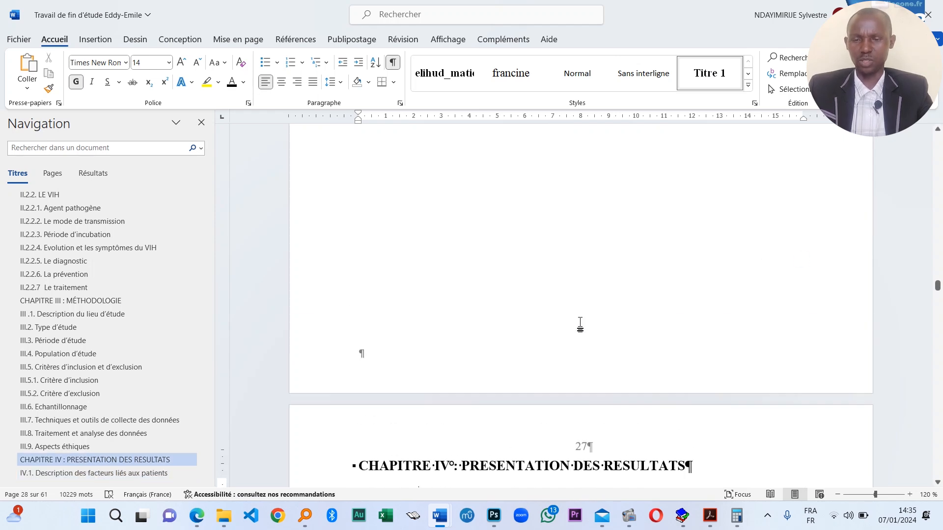
left_click(501, 385)
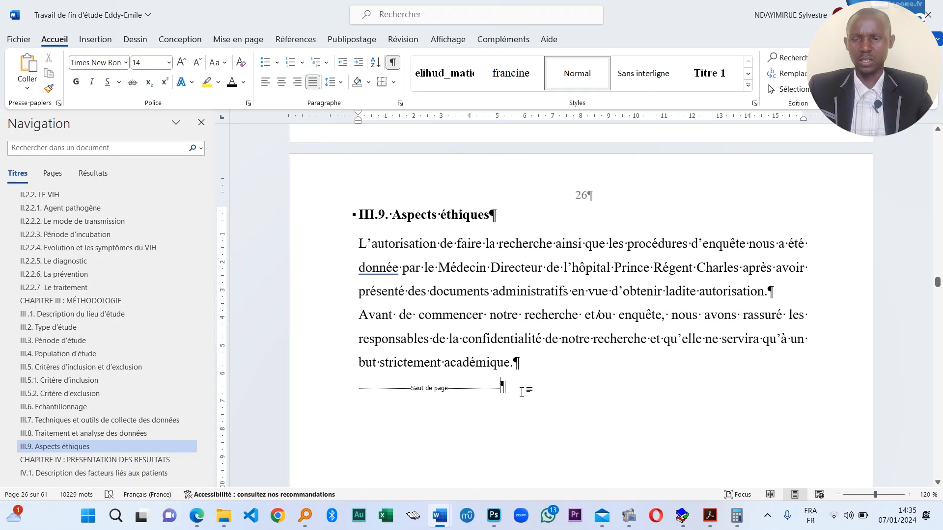
key("BackSpace")
scroll(442, 354, "down", 2)
scroll(362, 339, "down", 2)
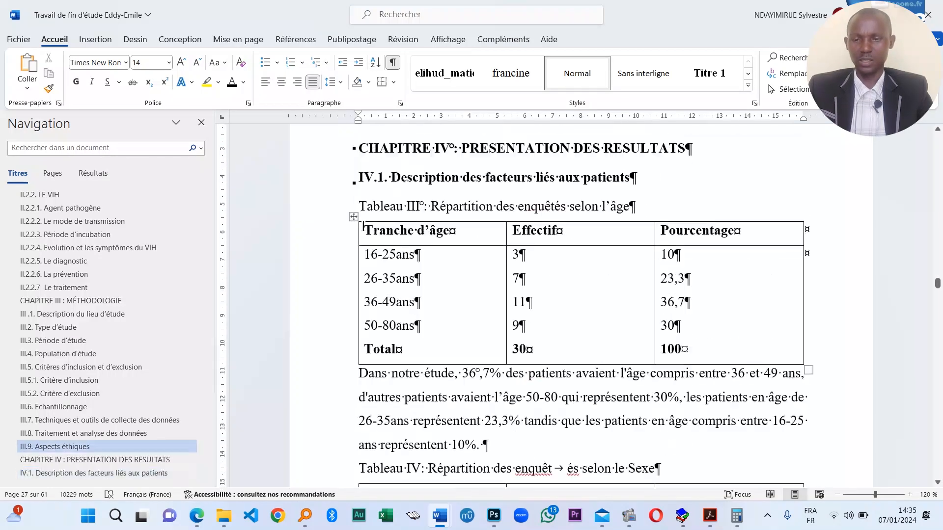
scroll(366, 255, "up", 4)
left_click(361, 352)
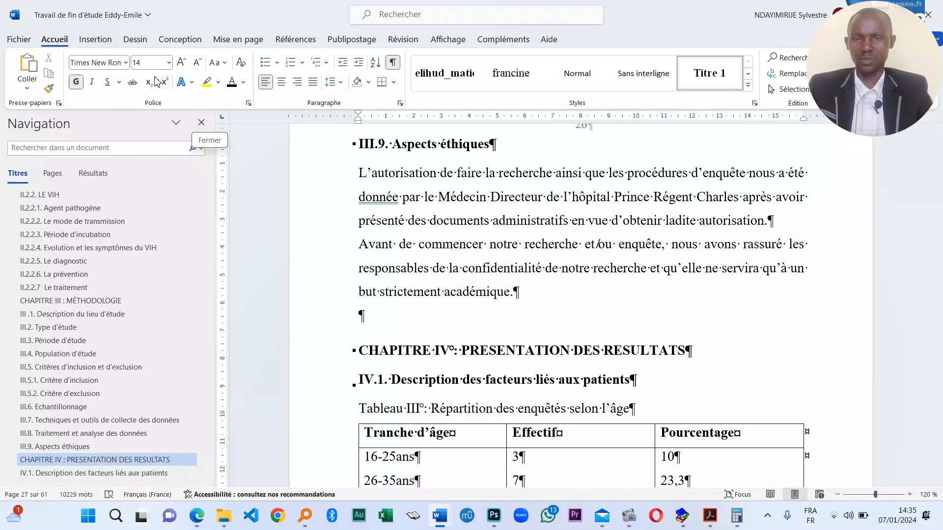
left_click(96, 39)
left_click(81, 71)
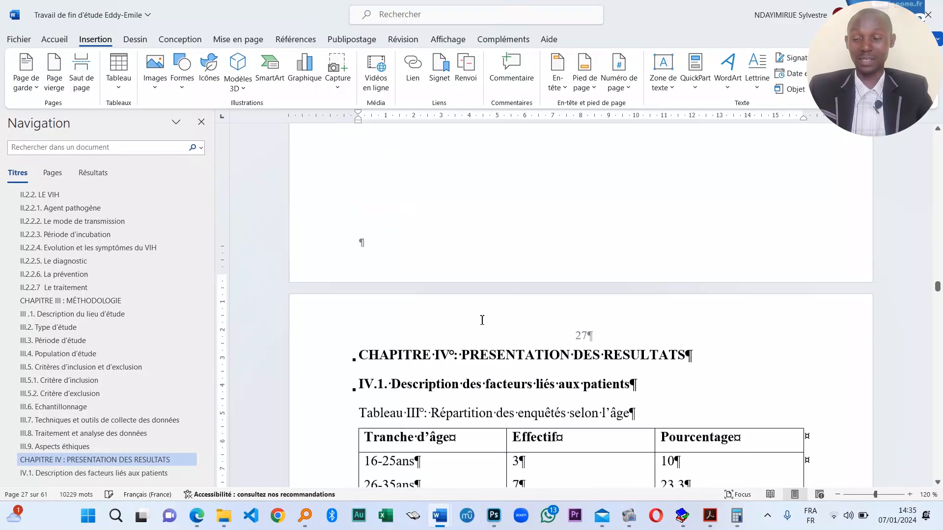
scroll(529, 326, "down", 15)
scroll(488, 343, "down", 10)
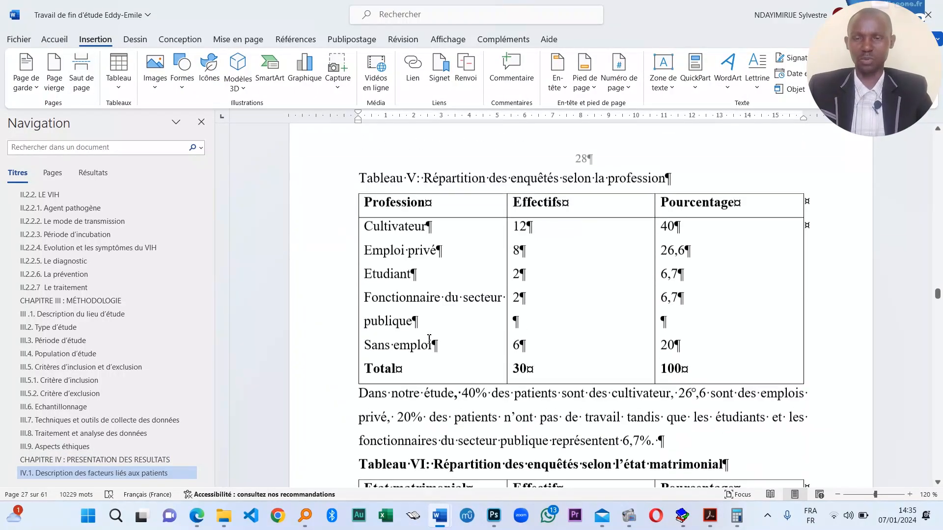
scroll(387, 320, "down", 12)
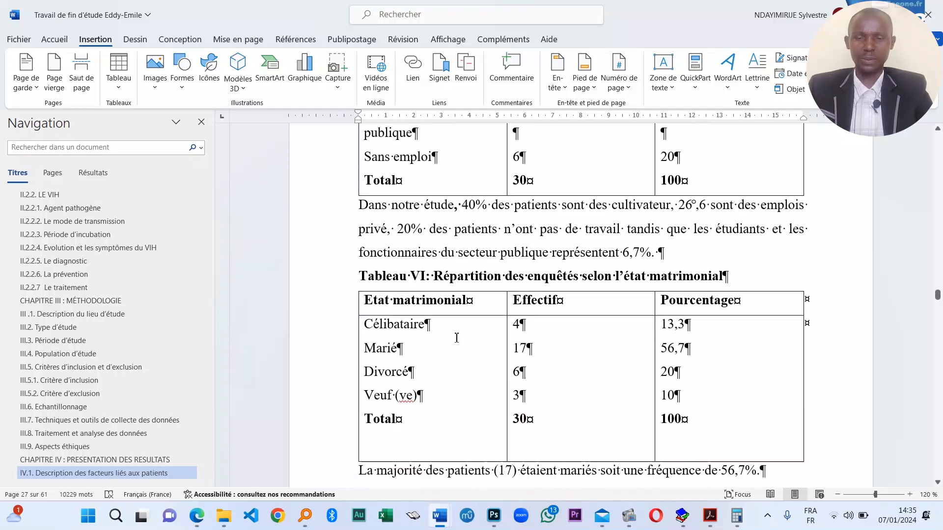
scroll(426, 331, "down", 2)
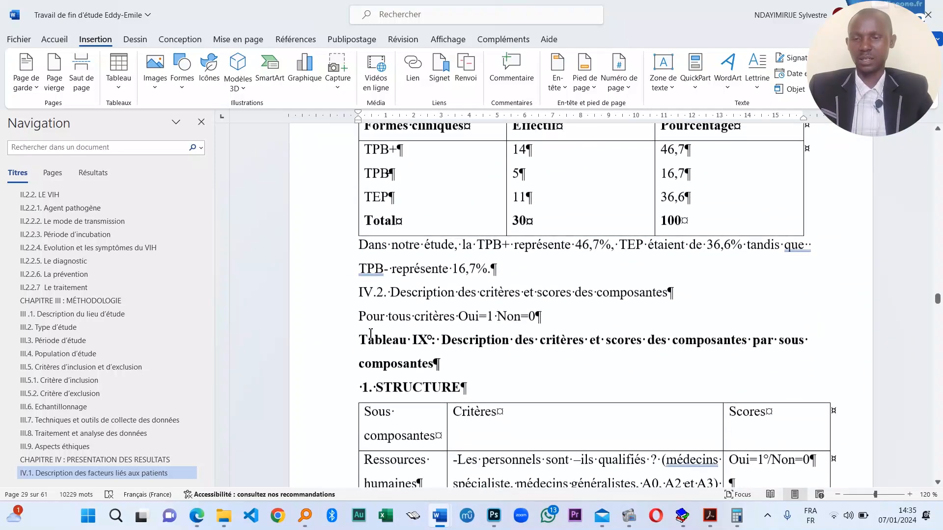
- Make IV.2 a Titre 1 heading
left_click(54, 40)
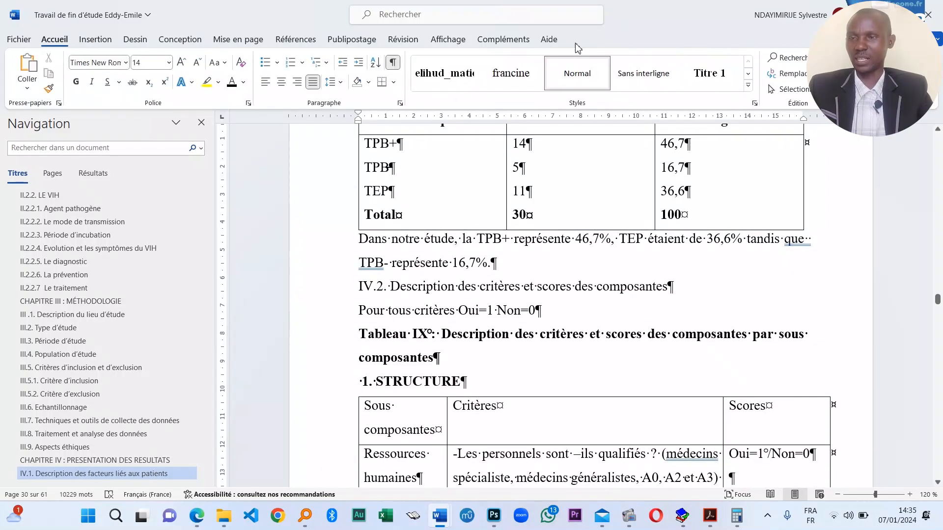
left_click(702, 75)
scroll(417, 363, "down", 13)
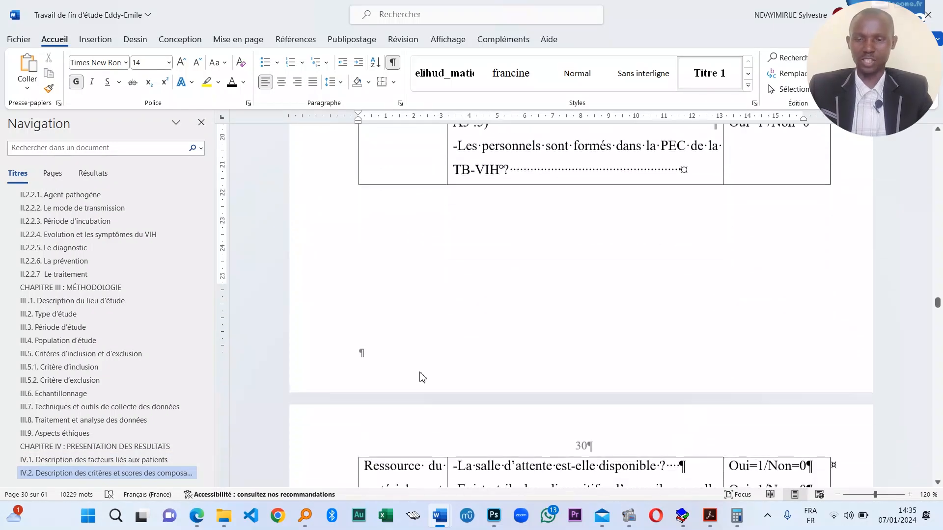
scroll(422, 377, "down", 16)
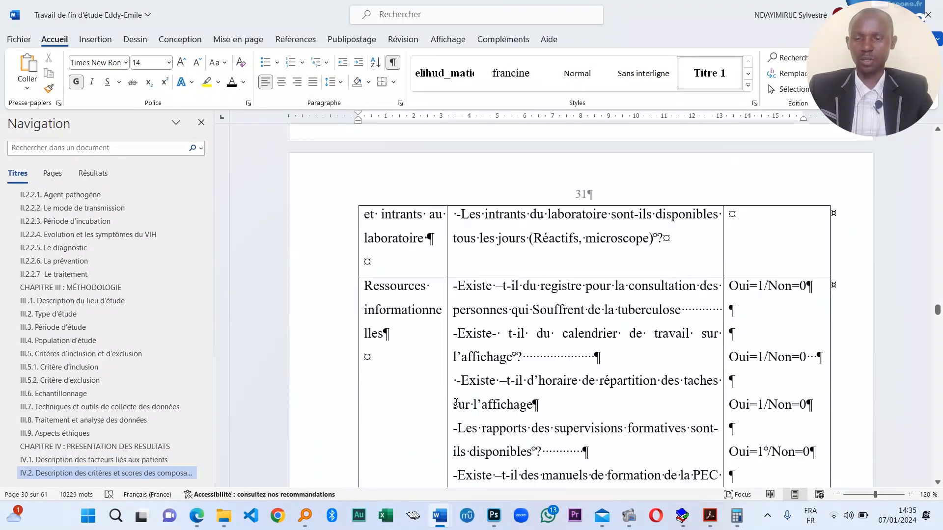
scroll(542, 468, "down", 15)
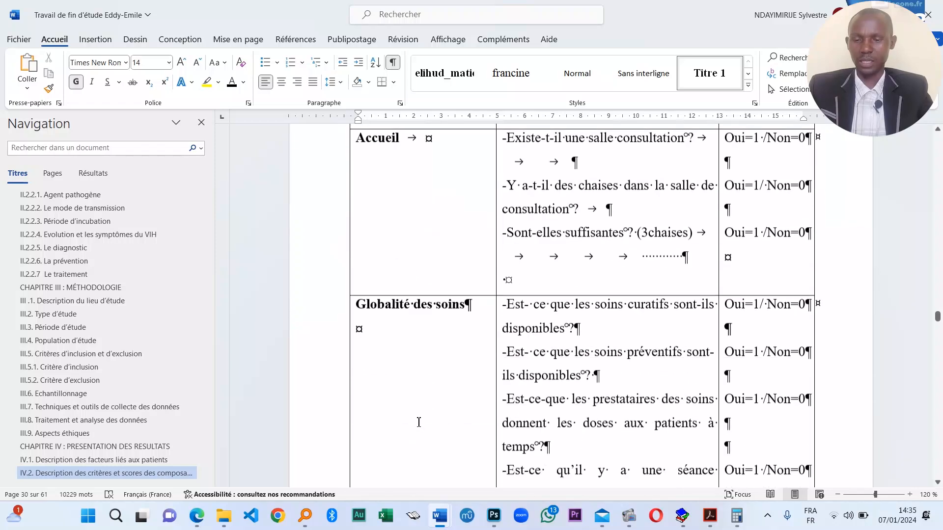
scroll(472, 476, "down", 15)
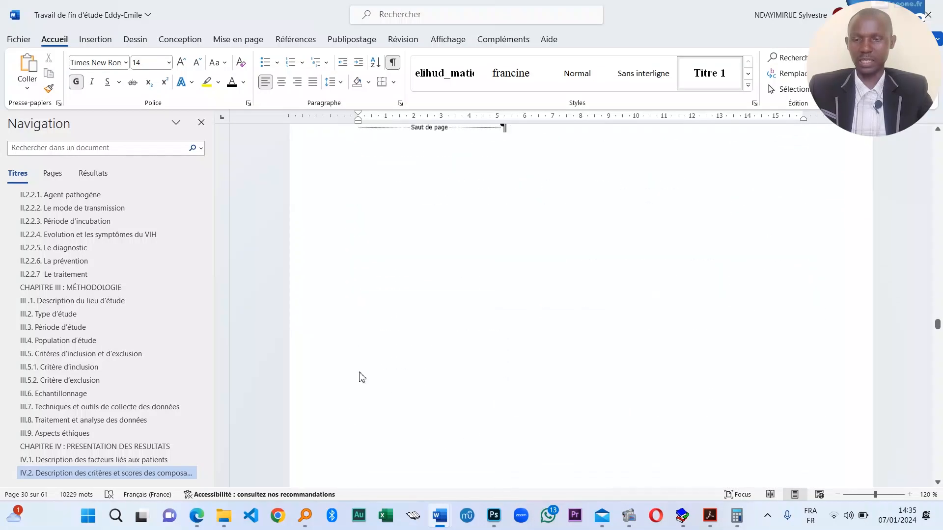
scroll(541, 295, "down", 15)
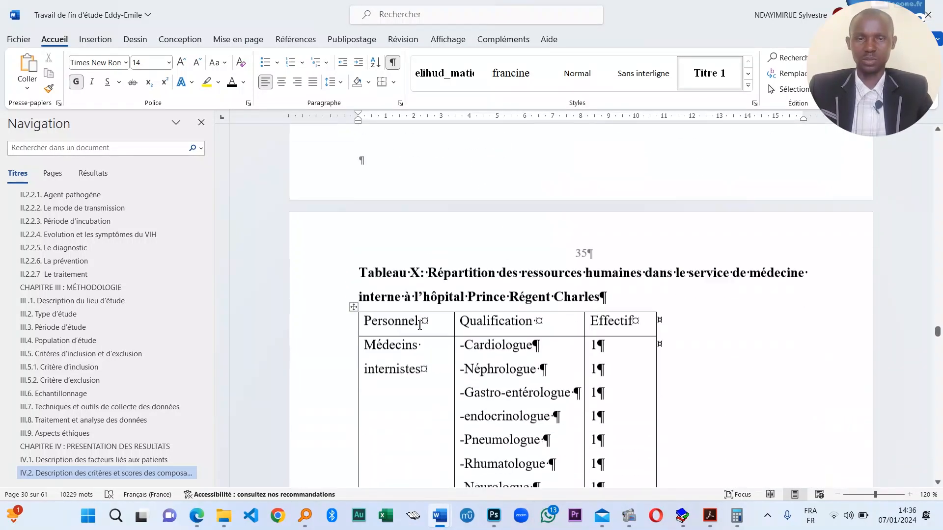
scroll(424, 311, "down", 15)
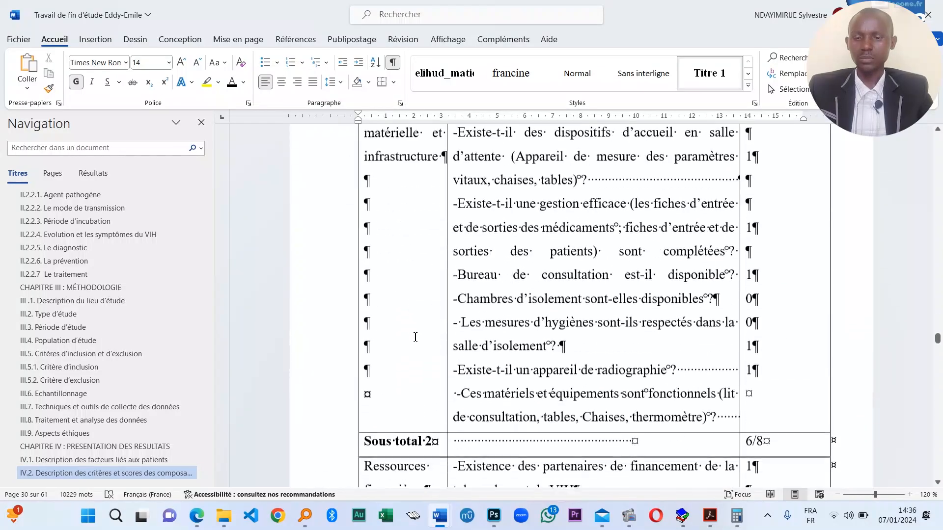
scroll(435, 344, "down", 15)
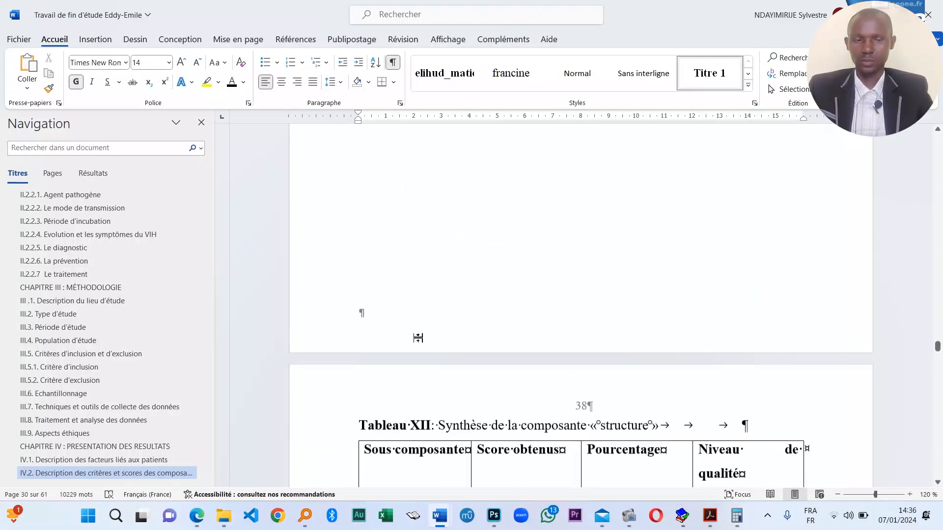
scroll(421, 339, "down", 15)
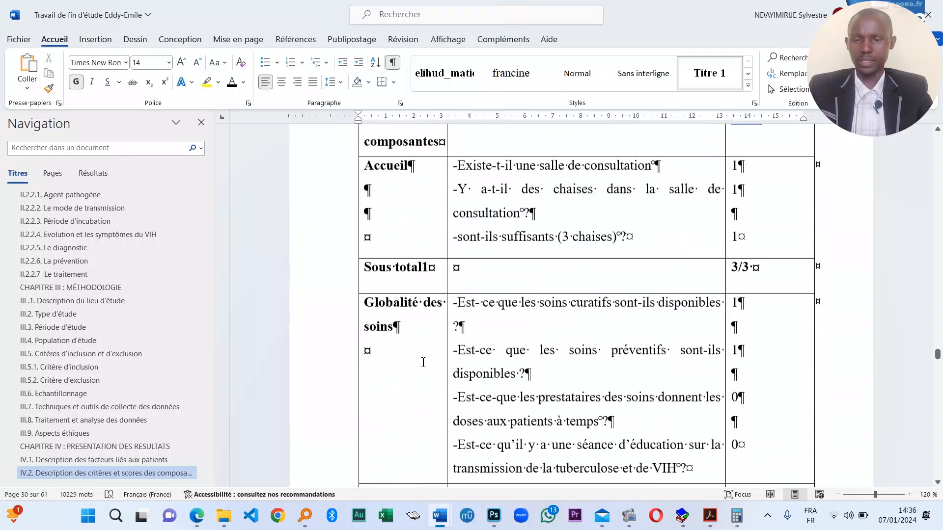
scroll(427, 356, "down", 15)
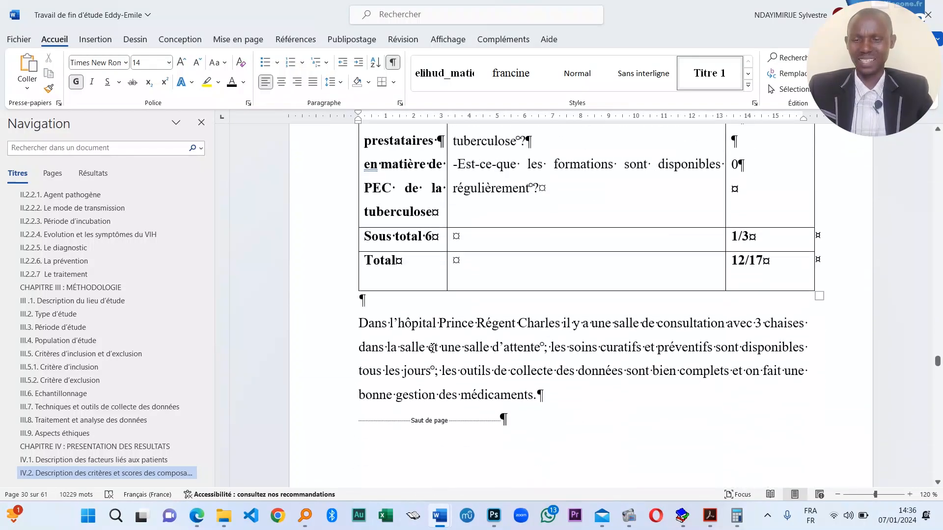
scroll(433, 349, "down", 15)
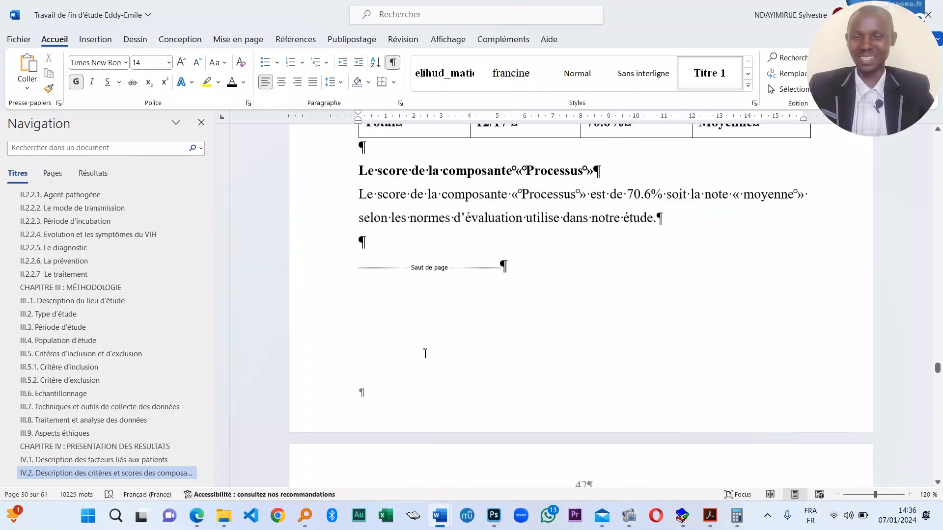
scroll(444, 363, "down", 15)
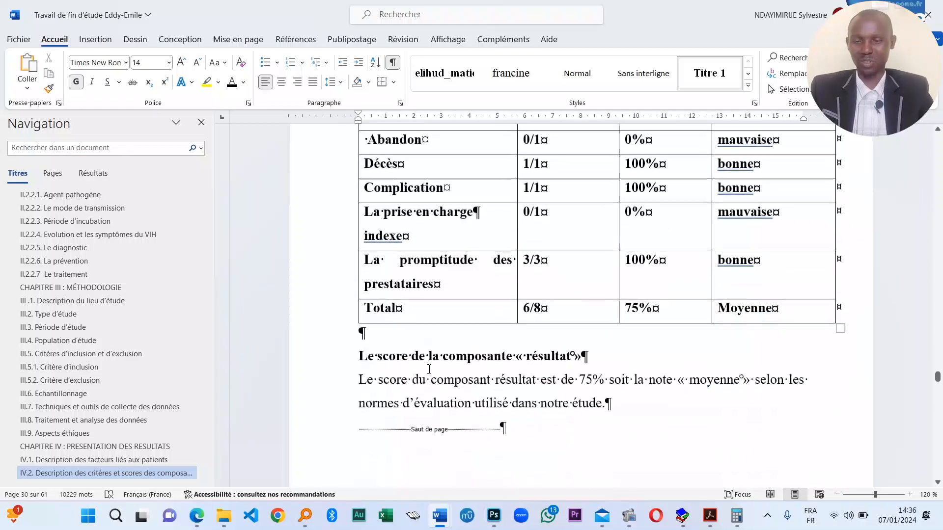
scroll(410, 370, "down", 15)
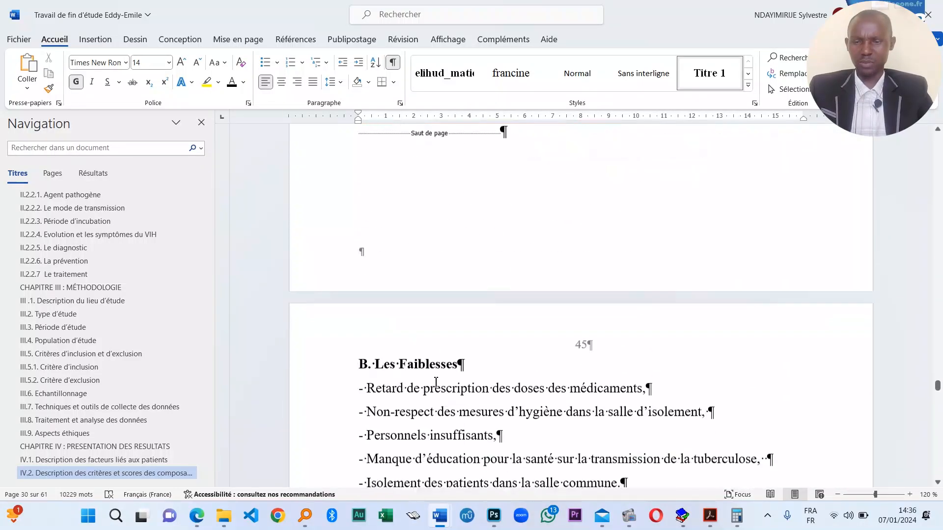
scroll(419, 370, "down", 15)
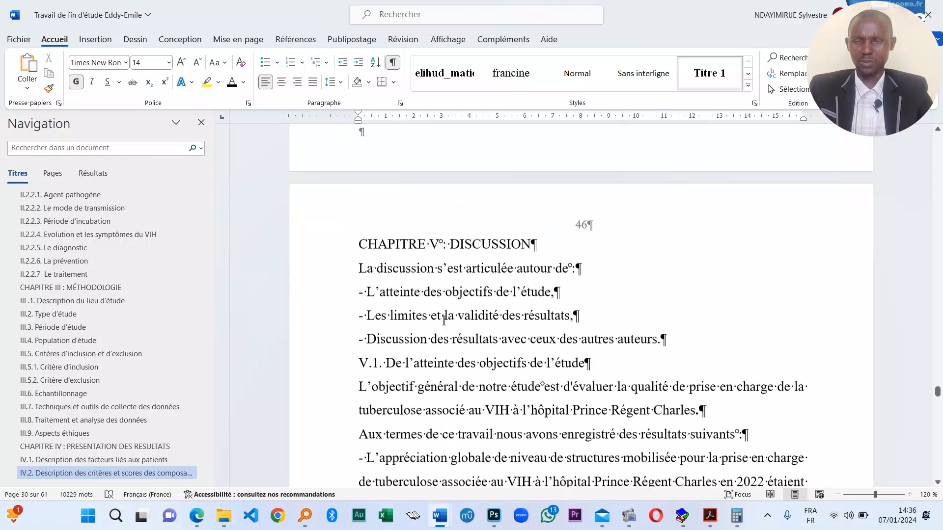
- Apply Titre 1 to CHAPITRE V DISCUSSION, V.1 and V.2 Validité des résultats
left_click(486, 244)
left_click(709, 74)
scroll(422, 329, "down", 3)
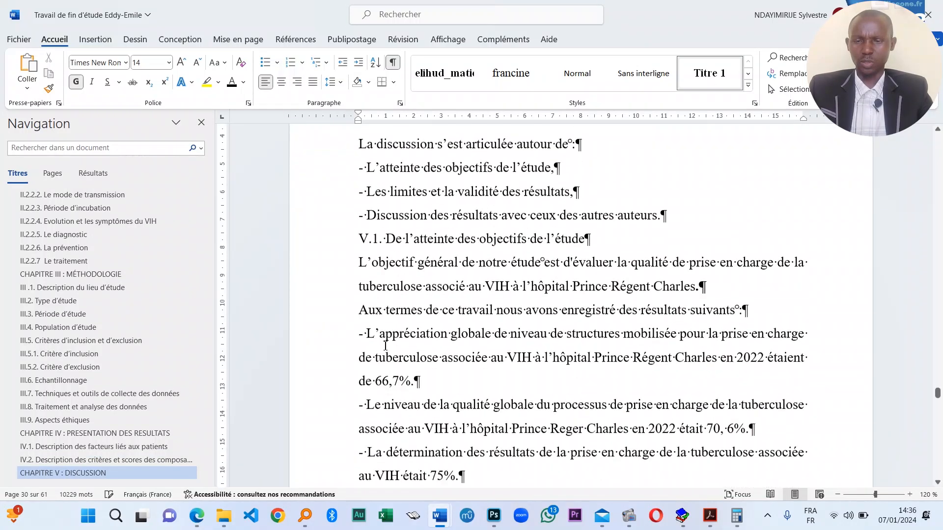
scroll(381, 324, "up", 1)
scroll(380, 320, "up", 1)
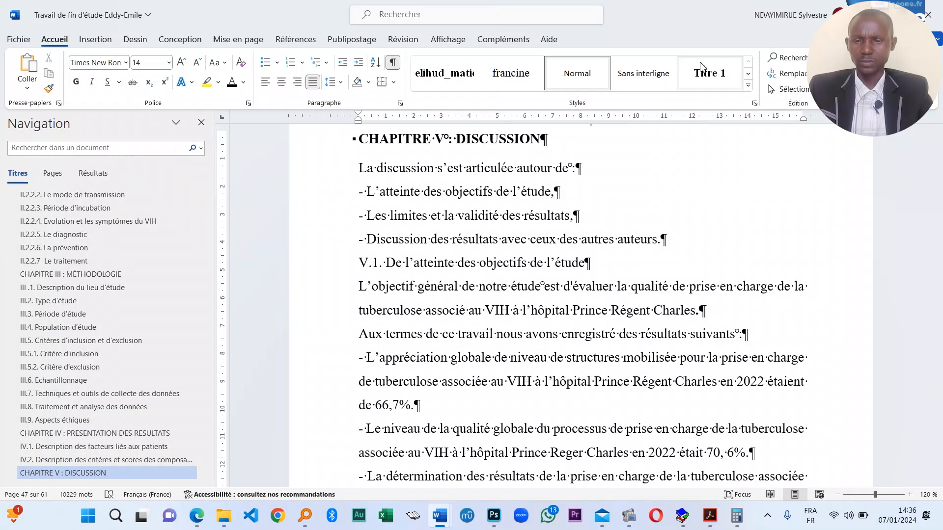
left_click(709, 74)
scroll(414, 371, "down", 3)
scroll(425, 343, "down", 11)
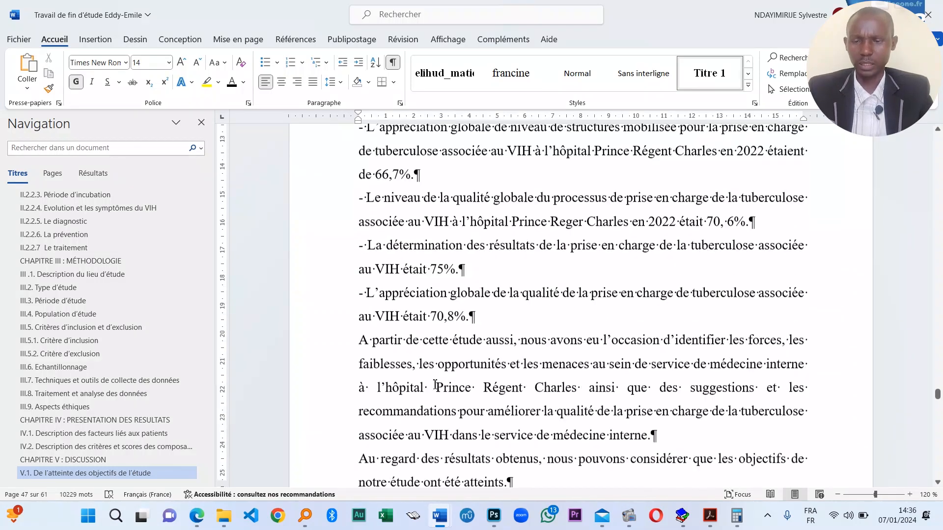
scroll(410, 295, "down", 2)
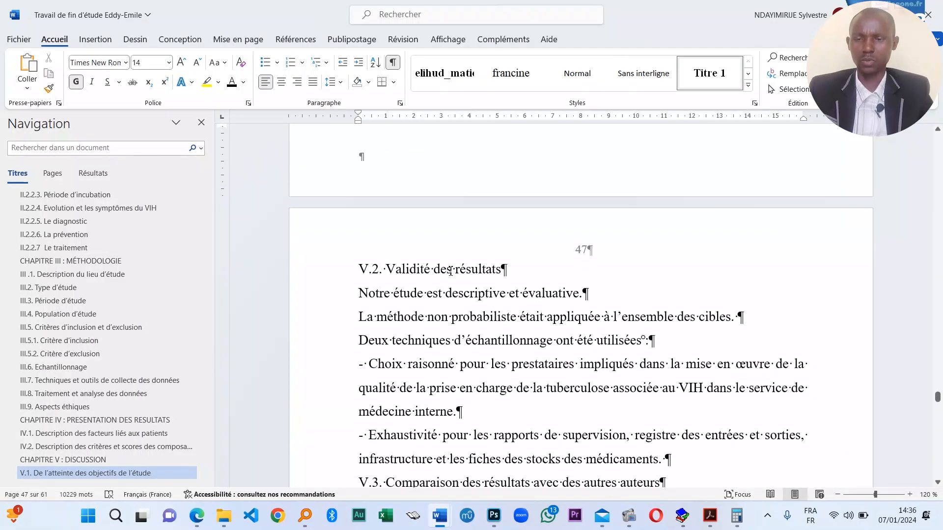
left_click(410, 271)
left_click(709, 74)
scroll(389, 225, "down", 6)
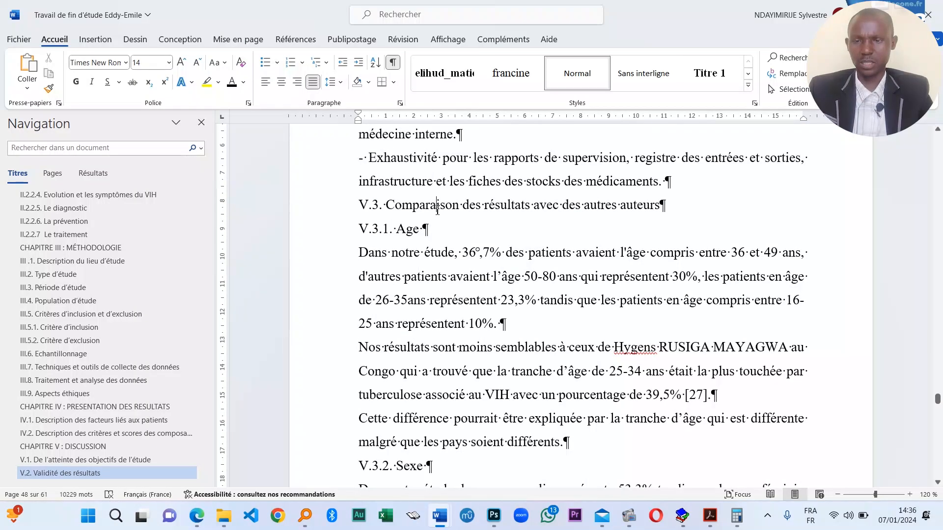
- Make V.3, V.3.1. Age and V.3.2. Sexe Titre 1 headings
left_click(708, 63)
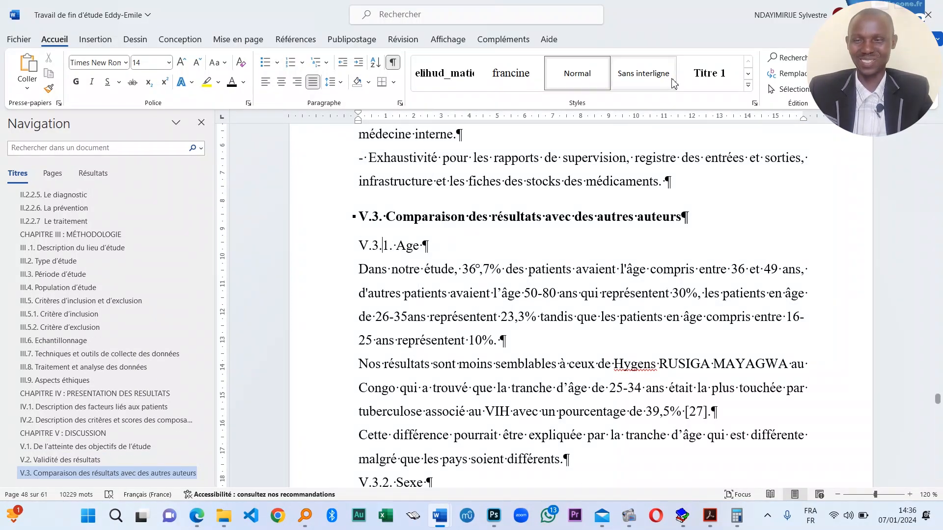
left_click(709, 74)
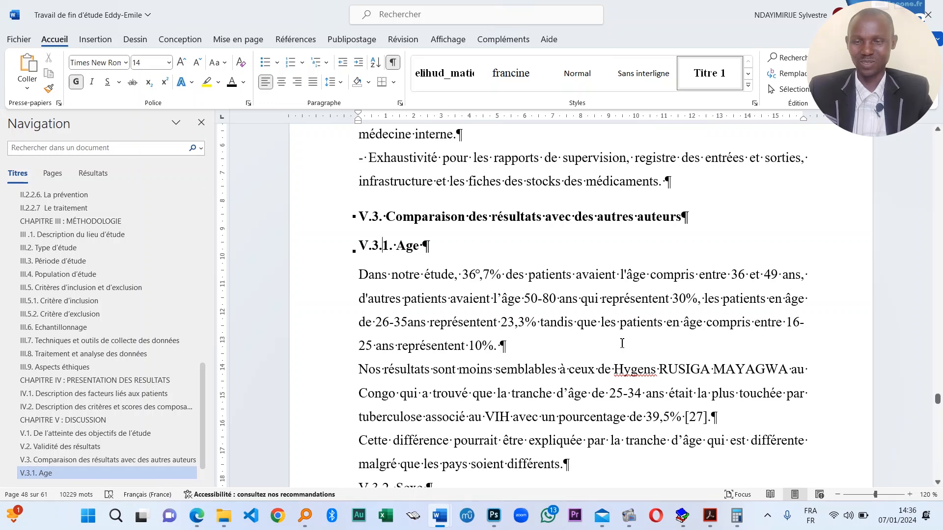
scroll(622, 343, "down", 5)
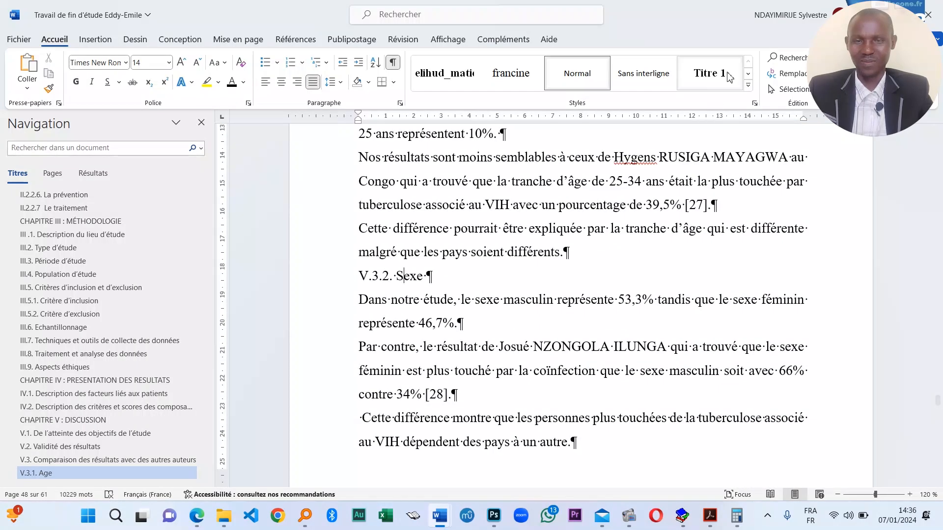
left_click(730, 77)
scroll(459, 349, "down", 6)
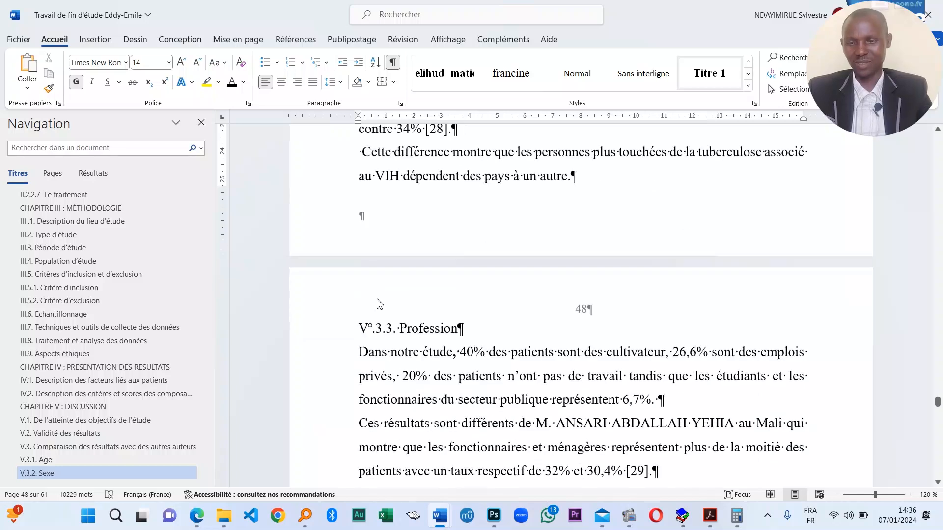
- Delete the stray space before 'Cette différence'
scroll(380, 305, "up", 3)
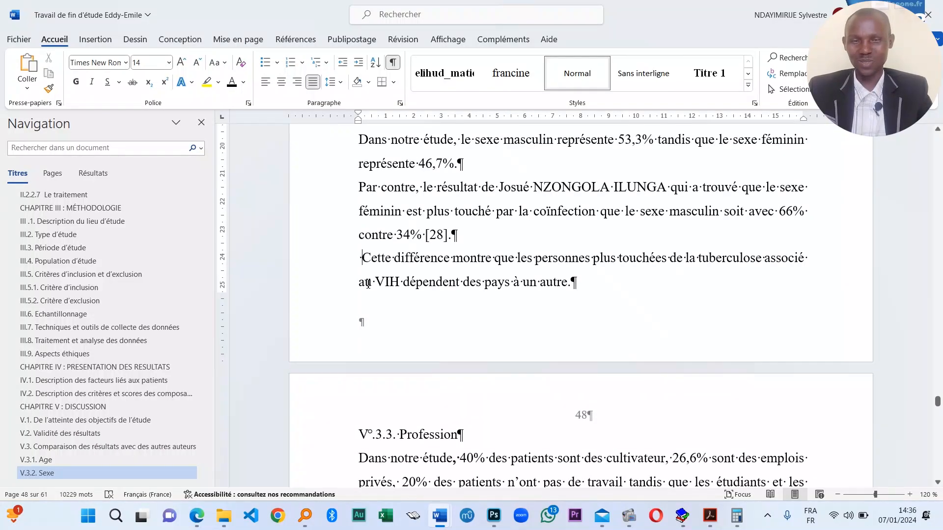
key("BackSpace")
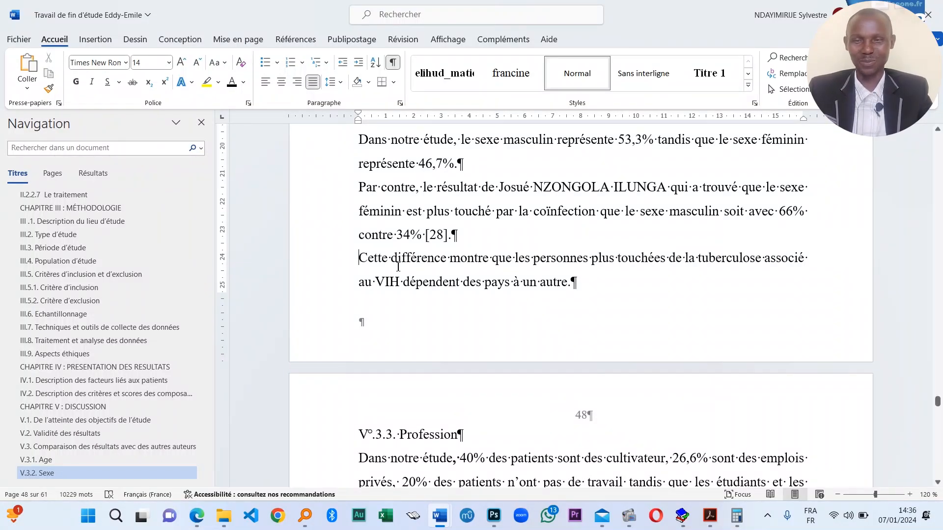
type("z")
key("BackSpace")
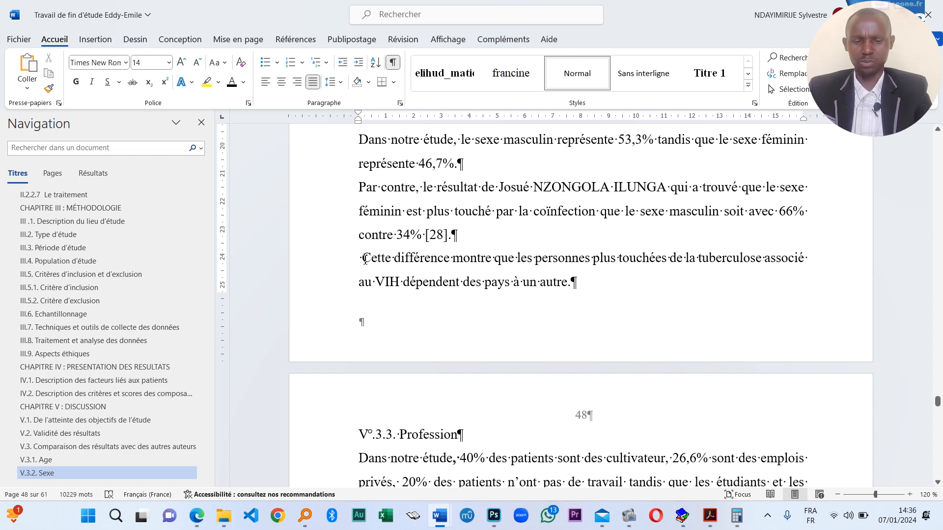
scroll(366, 251, "down", 9)
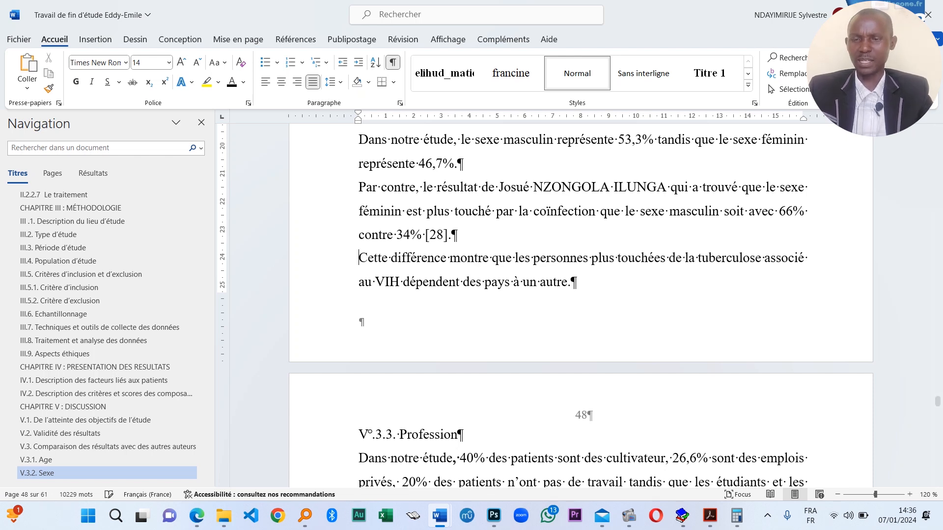
- Apply Titre 1 to the V.3.3 Profession, V.3.4 Etat matrimoniale and V.3.5 Résidence actuelle headings
scroll(366, 251, "up", 2)
left_click(411, 258)
left_click(702, 80)
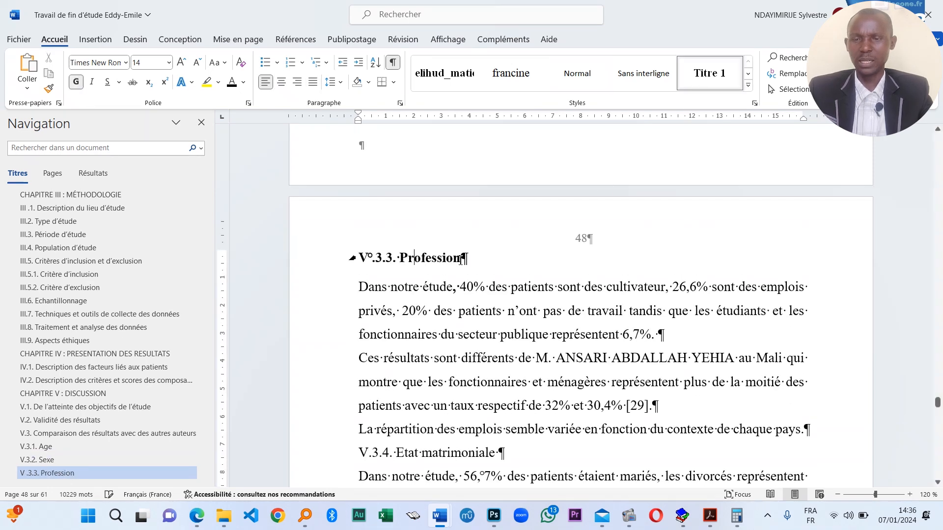
scroll(393, 312, "down", 5)
scroll(406, 291, "up", 1)
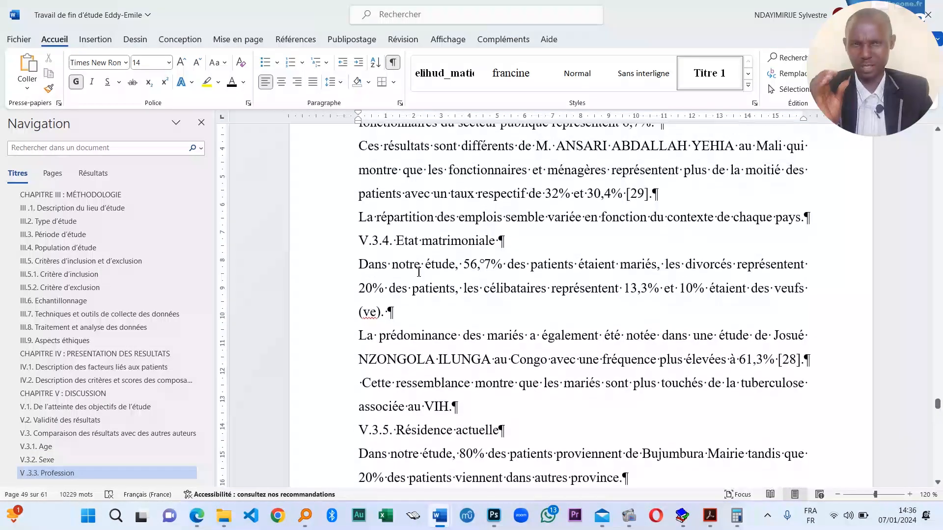
left_click(709, 74)
scroll(408, 390, "down", 2)
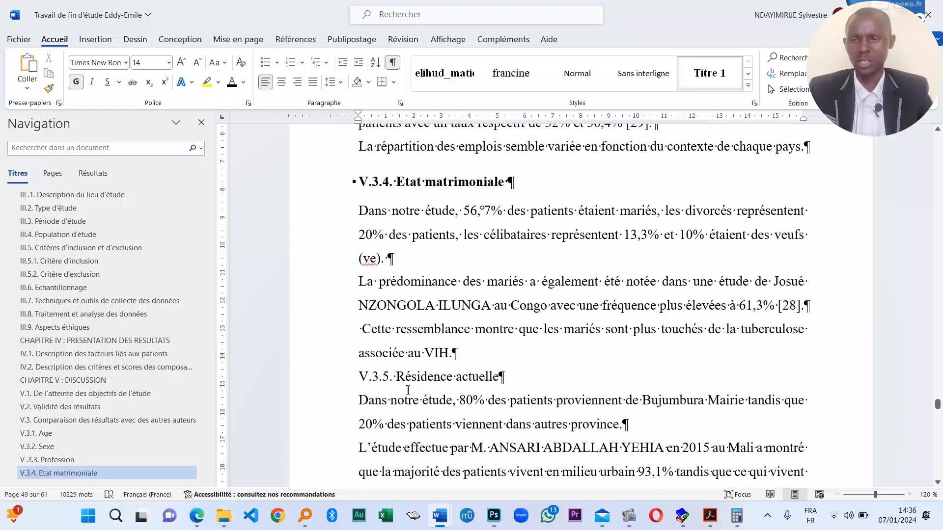
left_click(710, 74)
- Apply Titre 1 to headings V.3.6 Les formes cliniques through V.3.9 Résultats
scroll(430, 279, "down", 7)
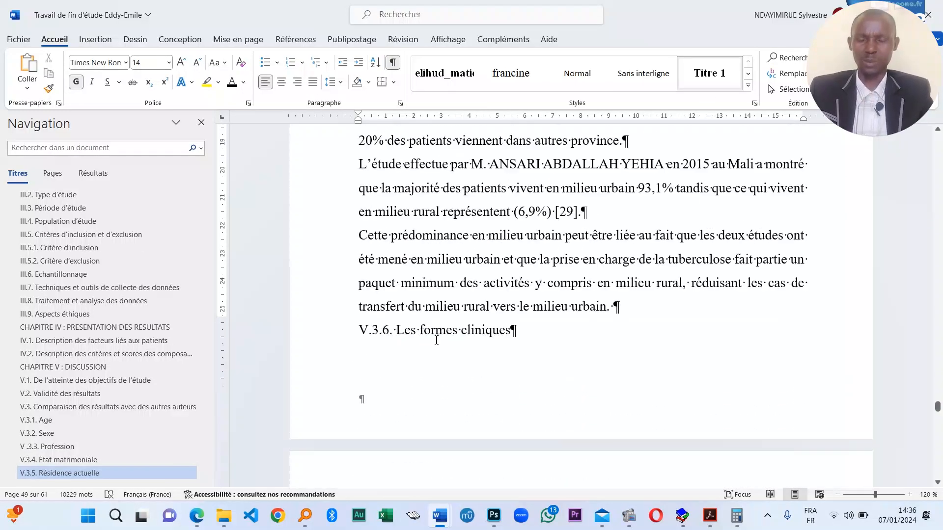
left_click(684, 87)
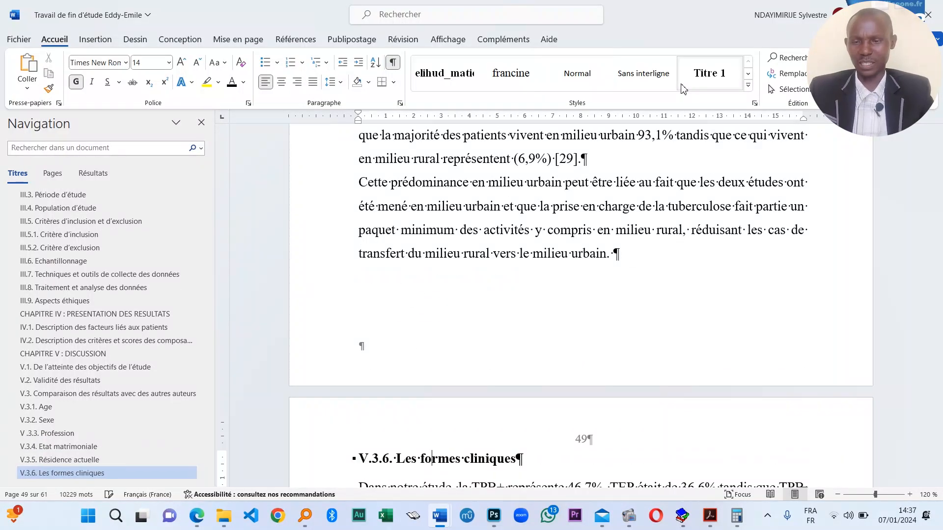
scroll(629, 421, "down", 5)
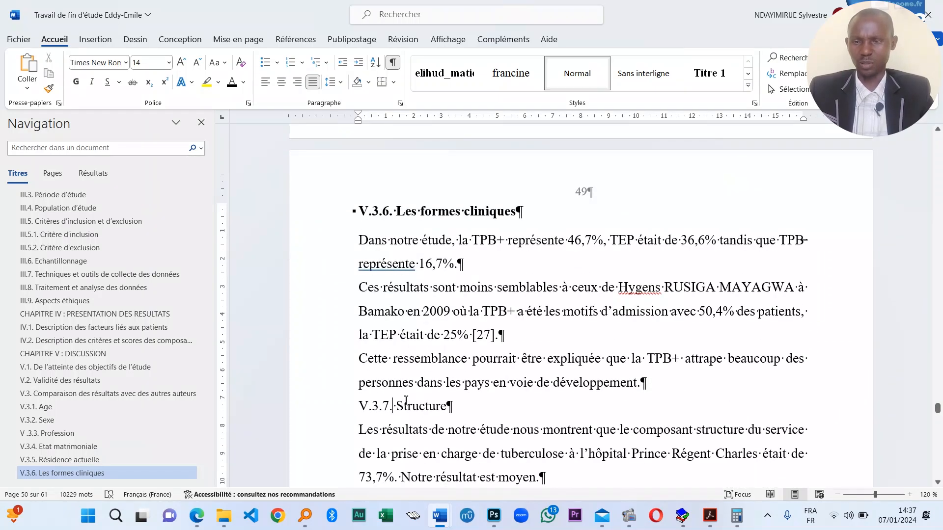
left_click(702, 73)
scroll(394, 352, "down", 5)
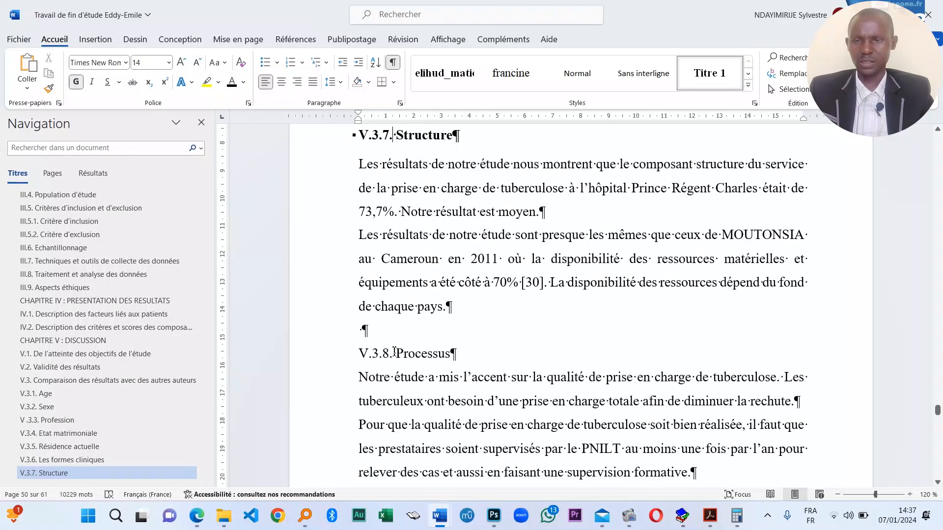
left_click(693, 74)
left_click(389, 331)
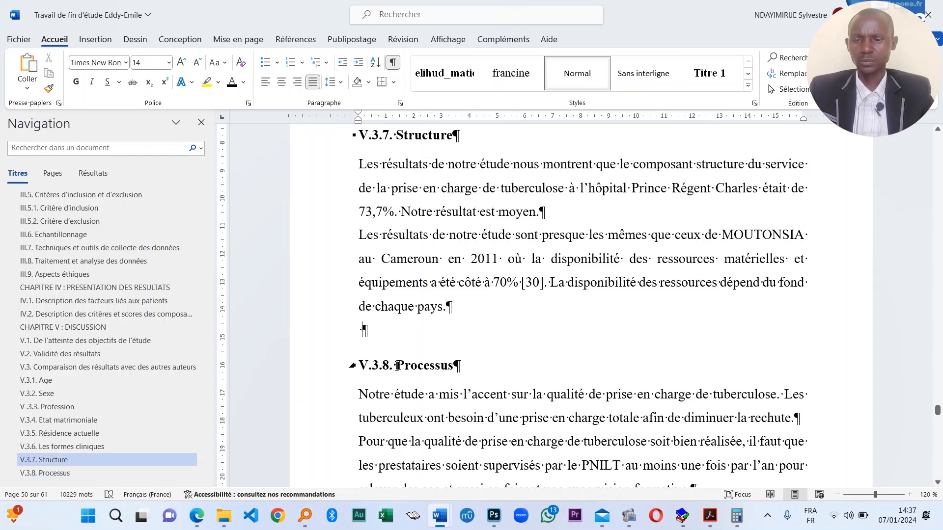
scroll(415, 339, "down", 10)
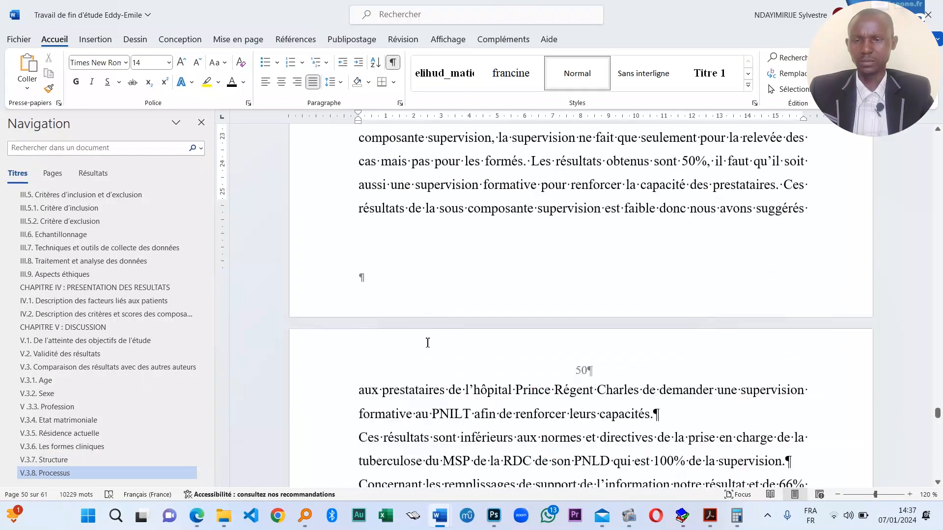
scroll(415, 338, "down", 3)
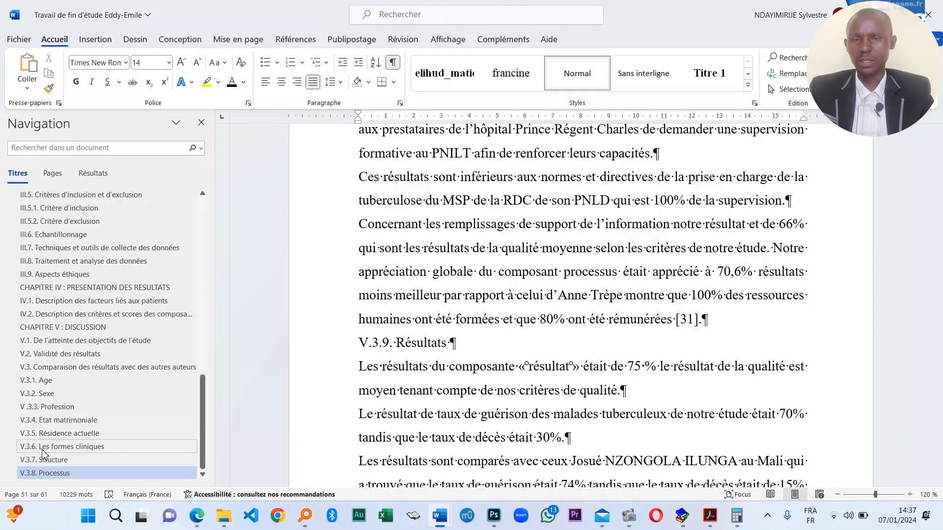
scroll(432, 336, "down", 5)
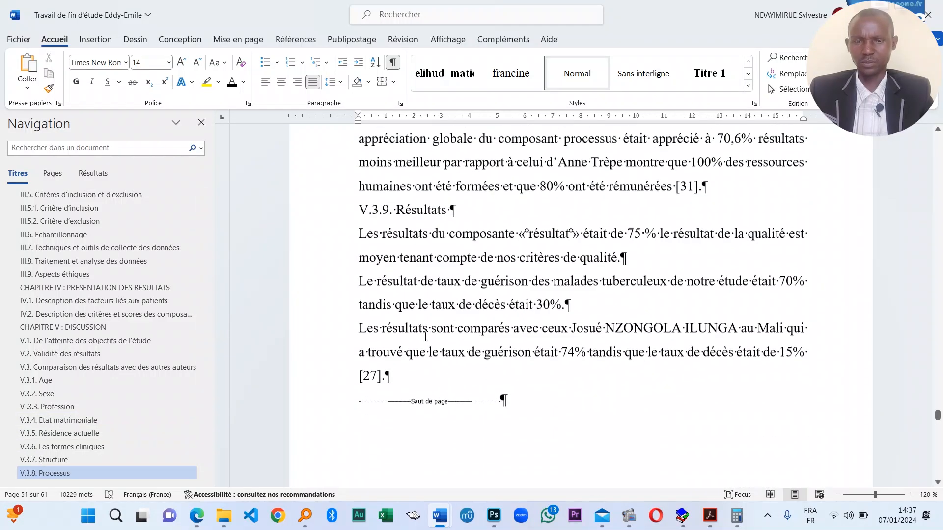
scroll(426, 332, "up", 1)
left_click(405, 238)
left_click(699, 81)
- Make CONCLUSION a Titre 1 heading and retype it as CONCLUSION GENERALE ET RECOMMENDATIONS
scroll(376, 385, "down", 6)
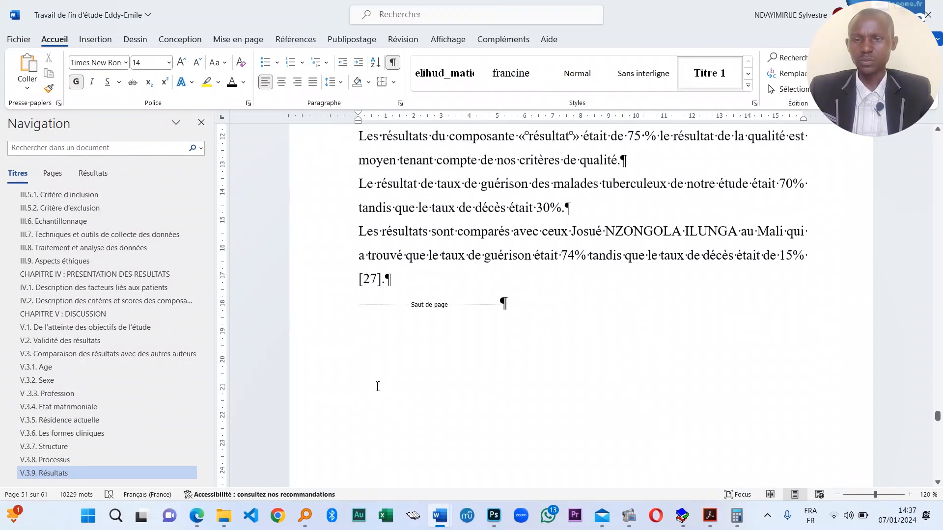
left_click(416, 334)
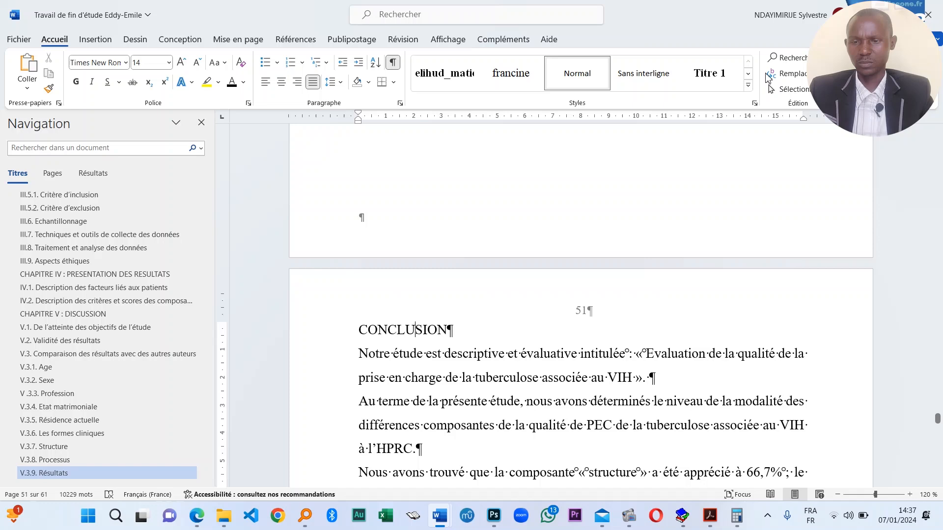
left_click(722, 64)
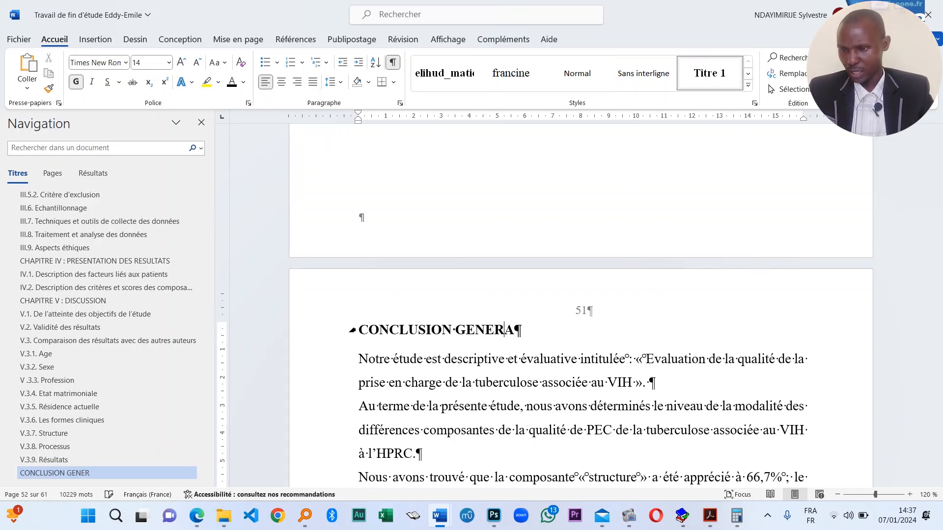
scroll(573, 330, "down", 15)
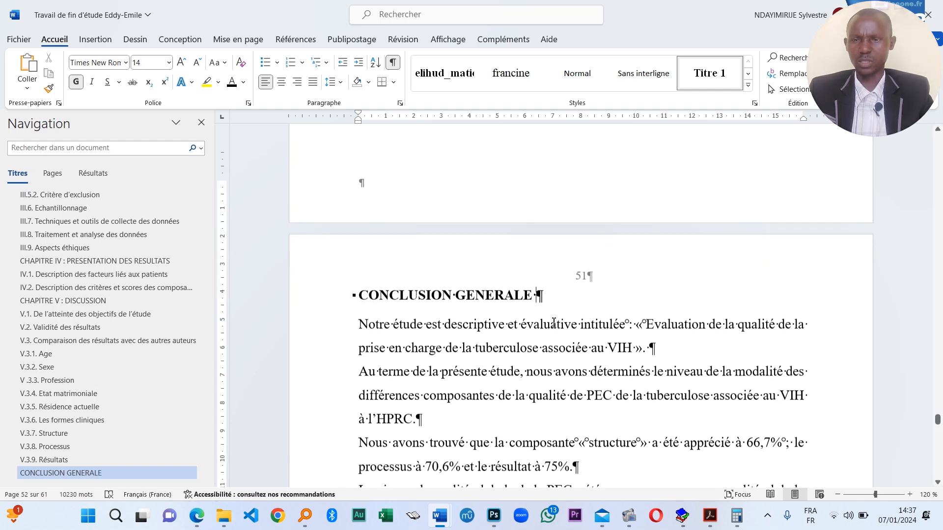
scroll(456, 355, "up", 7)
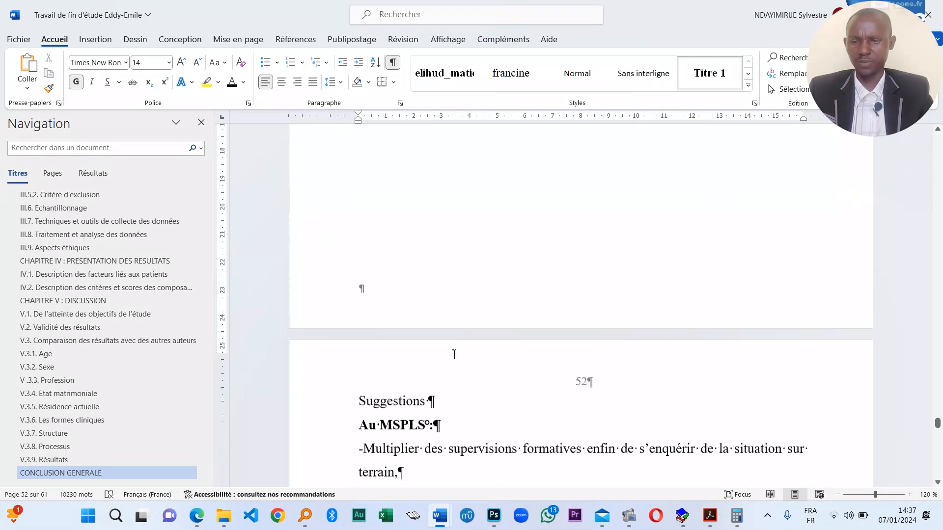
scroll(488, 186, "up", 4)
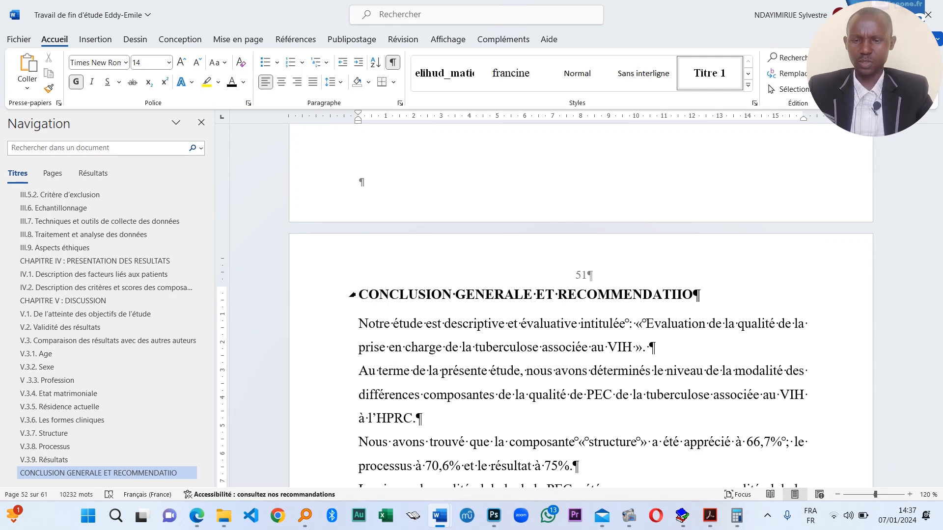
key("BackSpace")
key("BackSpace")
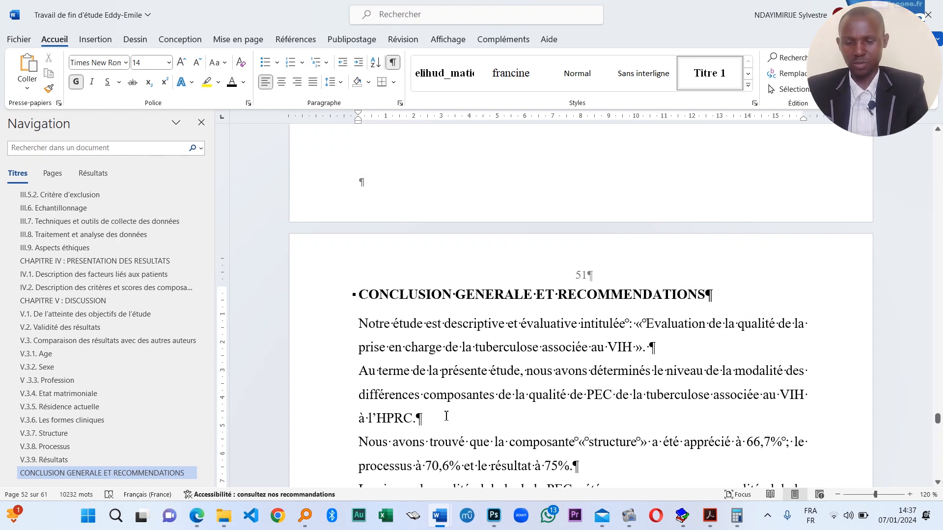
scroll(446, 416, "down", 8)
left_click(501, 397)
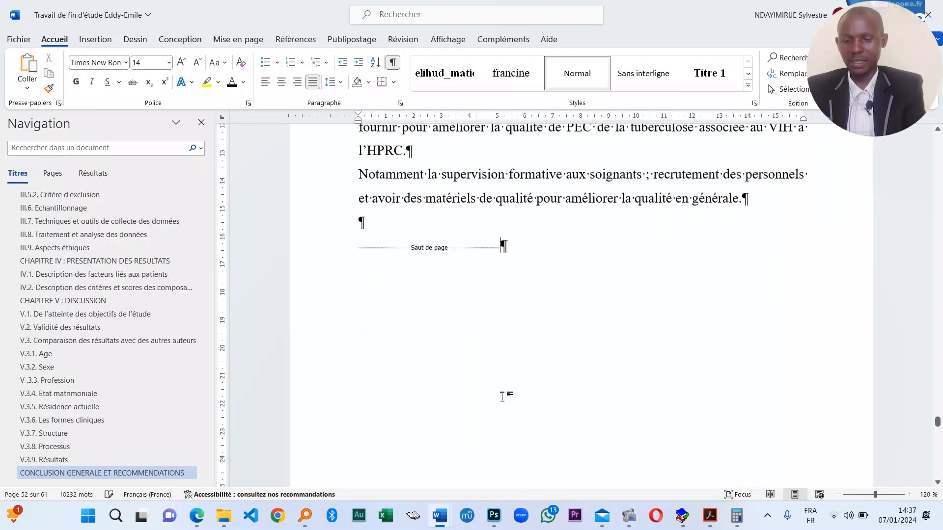
scroll(502, 397, "down", 5)
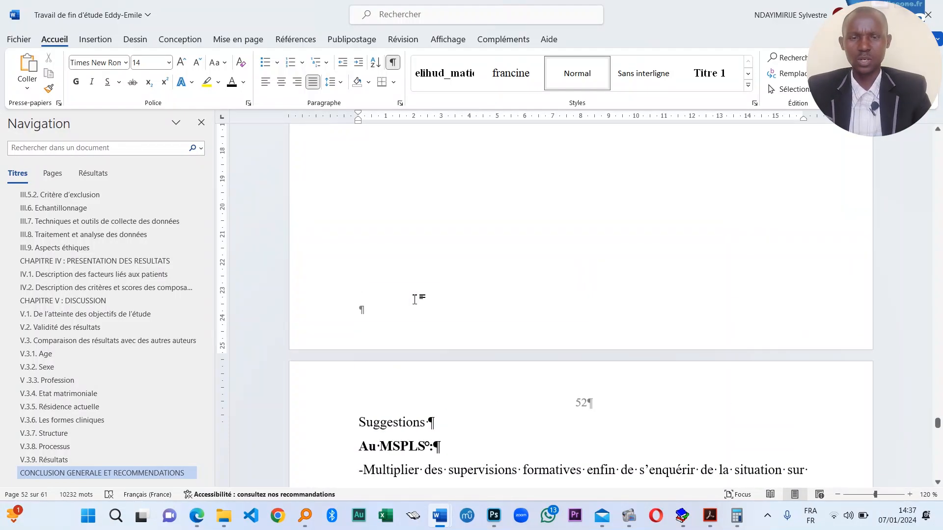
scroll(415, 300, "up", 5)
scroll(526, 406, "down", 2)
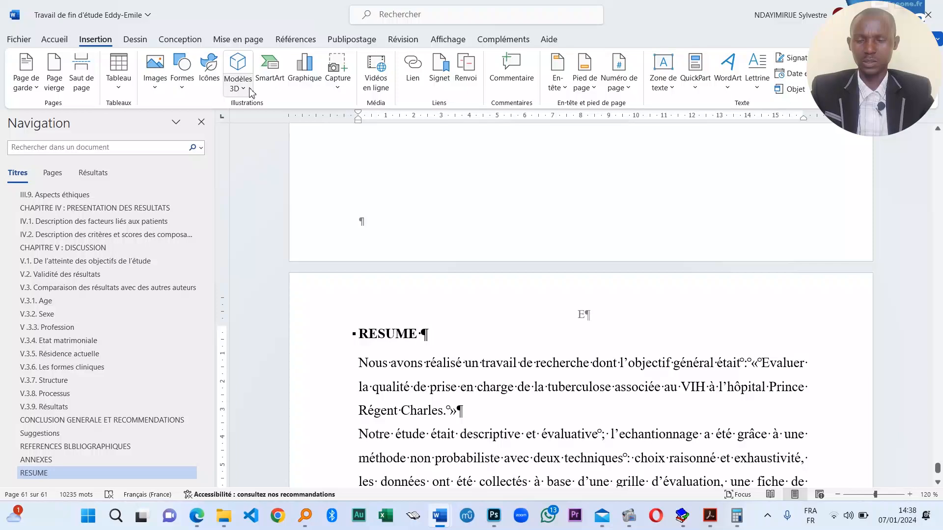
- Draw a rectangle shape just above the RESUME heading
left_click(252, 91)
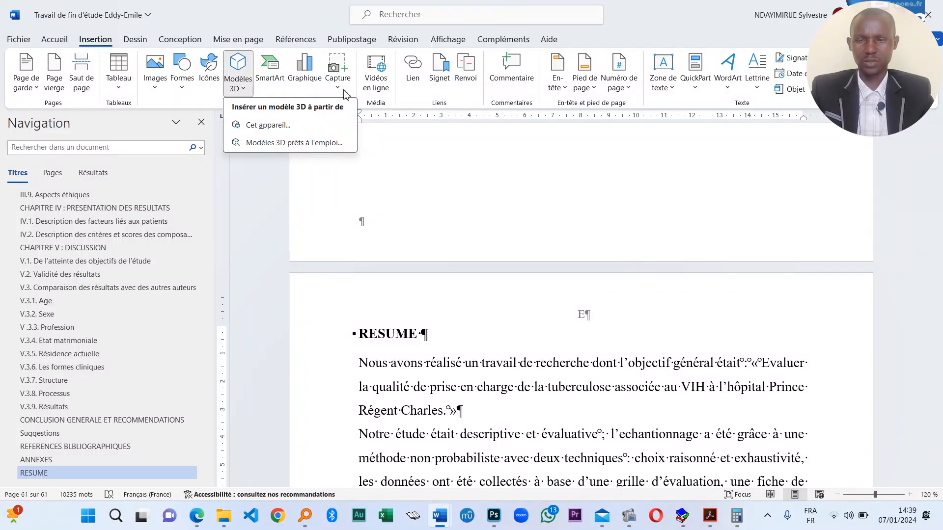
left_click(339, 92)
left_click(182, 74)
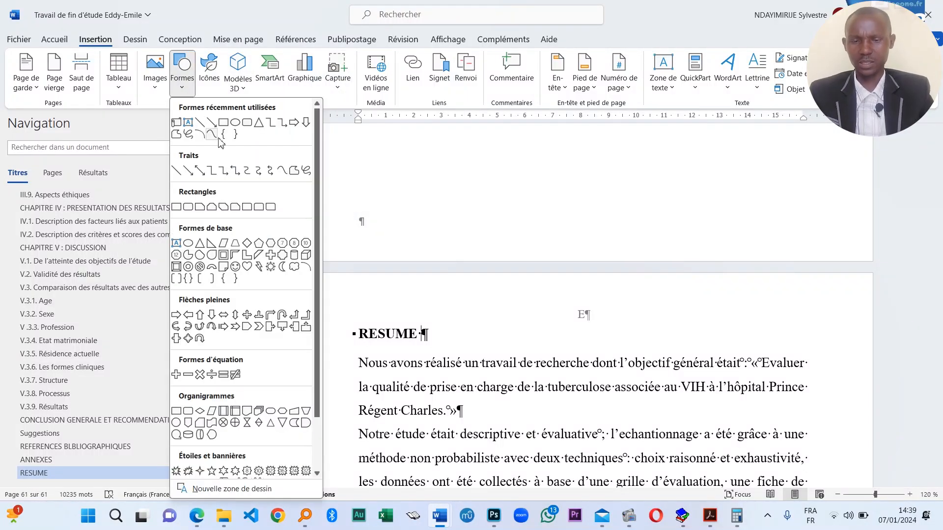
left_click(217, 129)
left_click_drag(552, 295, 608, 332)
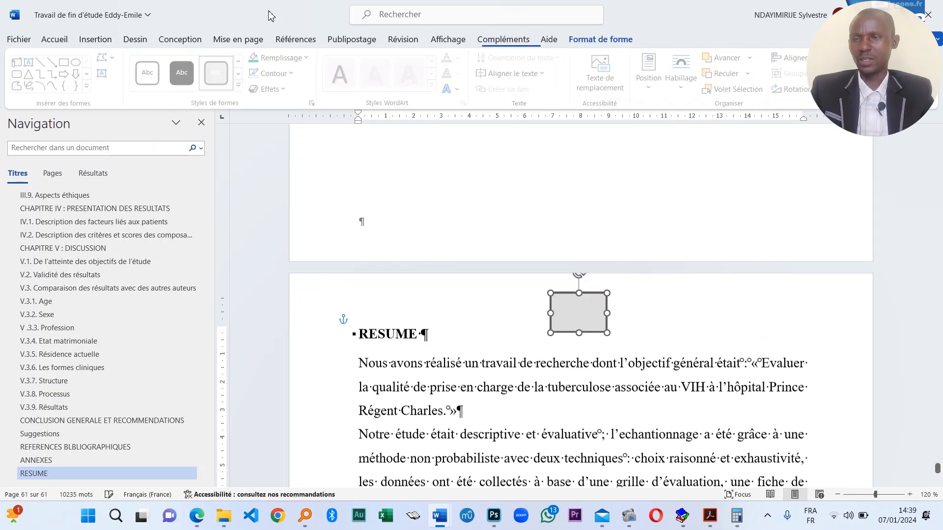
- Set the rectangle's outline to Sans contour so it no longer shows
left_click(294, 73)
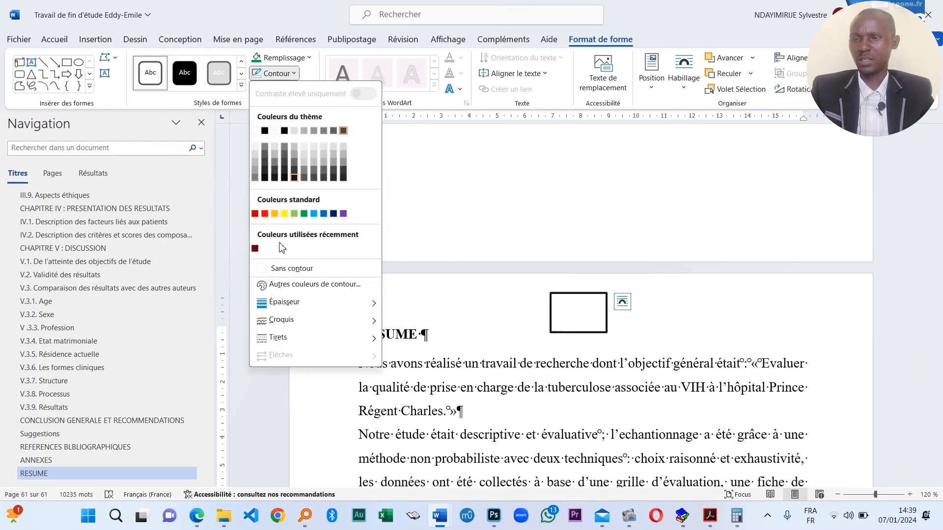
left_click(295, 268)
left_click(585, 360)
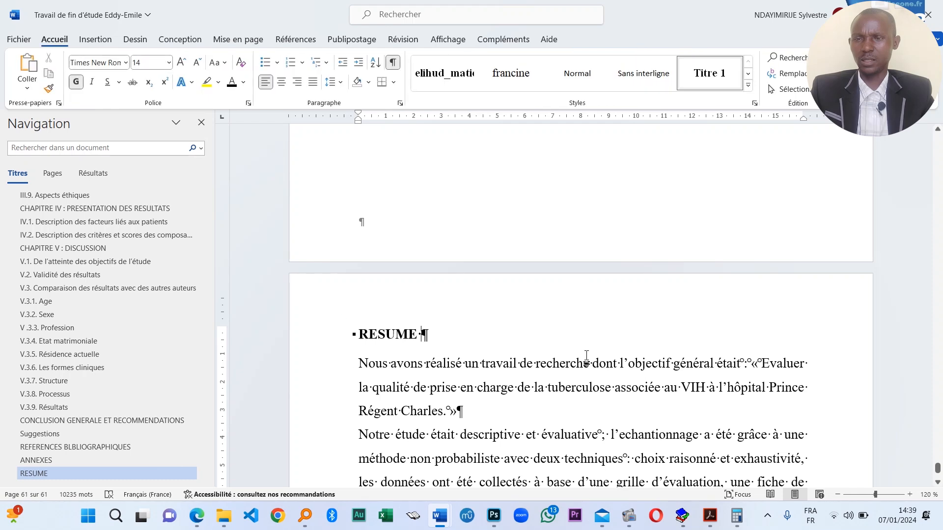
scroll(585, 356, "down", 15)
scroll(582, 352, "up", 2)
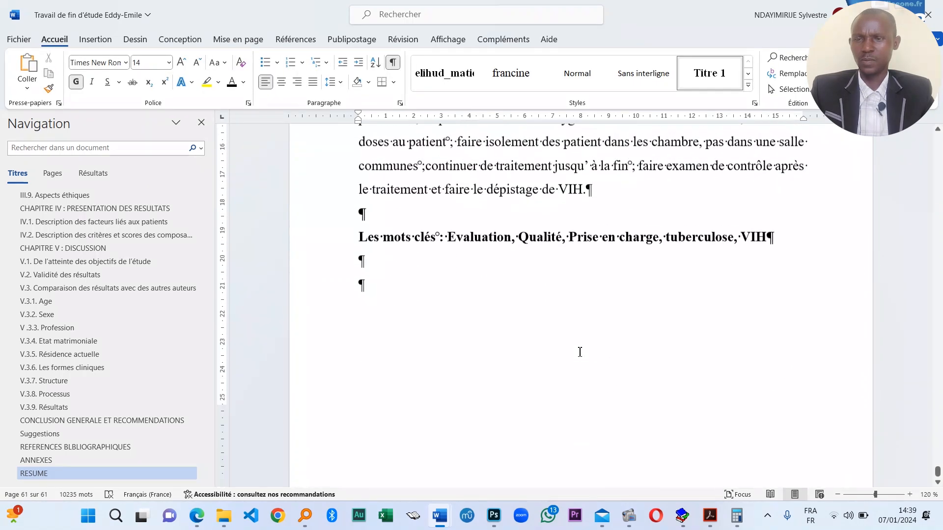
scroll(594, 363, "down", 2)
scroll(460, 312, "up", 8)
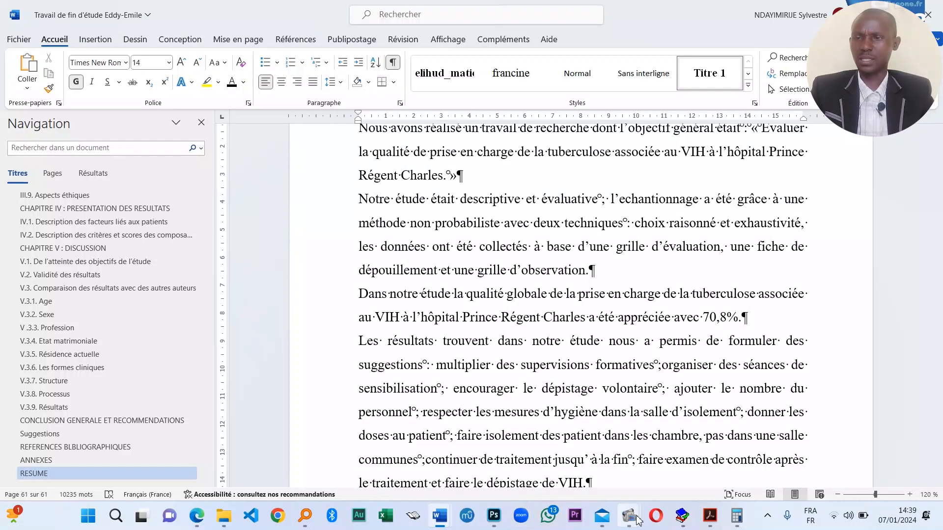
mouse_move(636, 516)
mouse_move(591, 470)
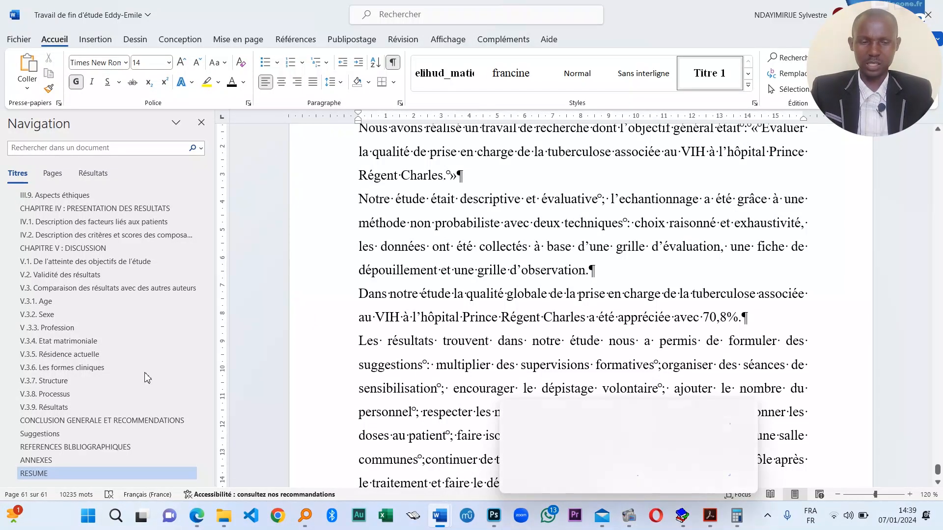
left_click(587, 345)
scroll(587, 346, "down", 3)
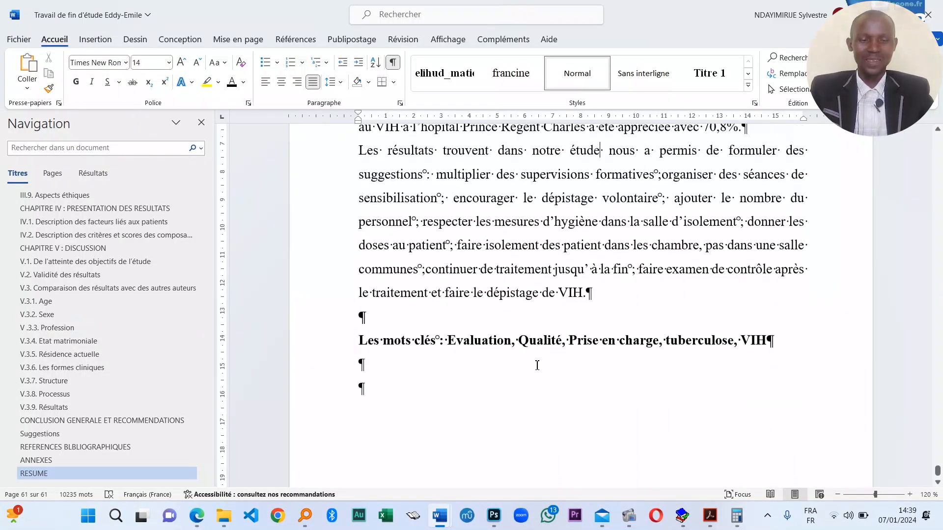
scroll(537, 362, "up", 5)
scroll(459, 297, "up", 2)
scroll(459, 297, "down", 10)
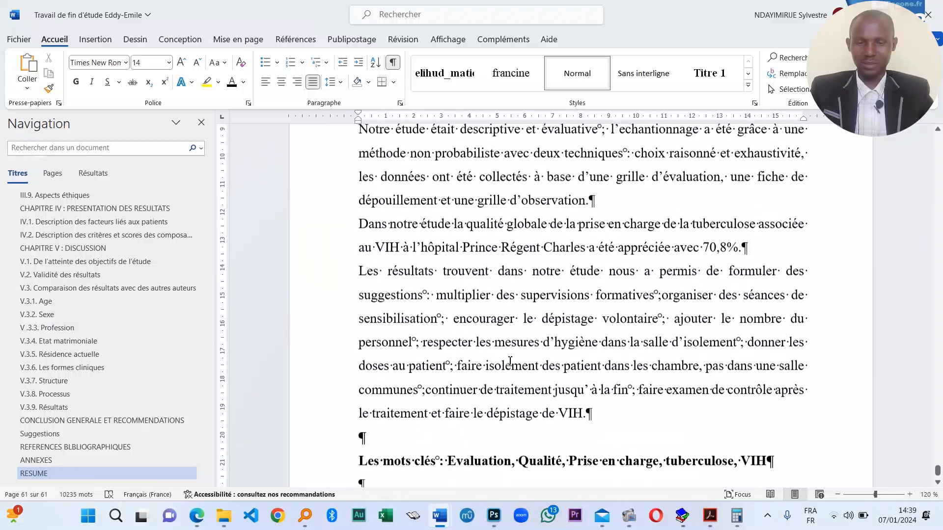
scroll(122, 334, "up", 5)
scroll(122, 334, "up", 10)
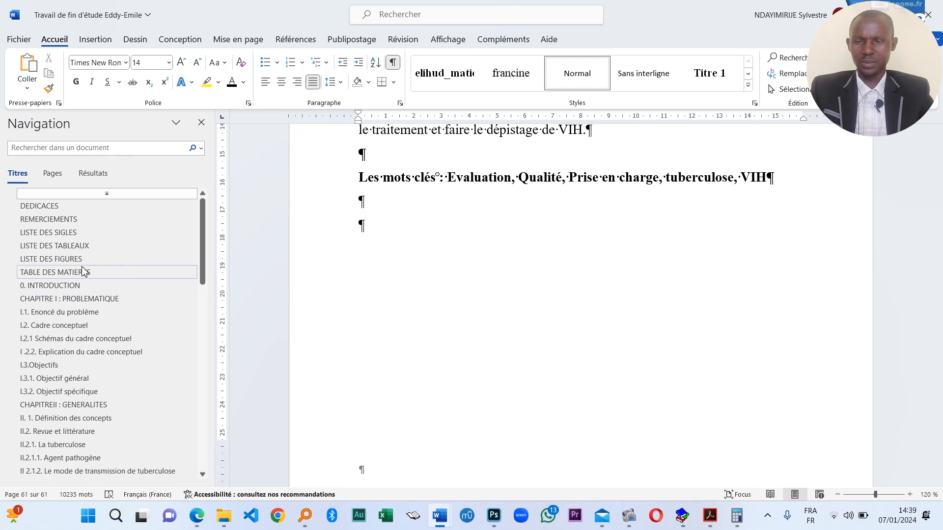
- Update the entire TABLE DES MATIERES field with Mettre à jour toute la table
left_click(78, 272)
left_click(446, 185)
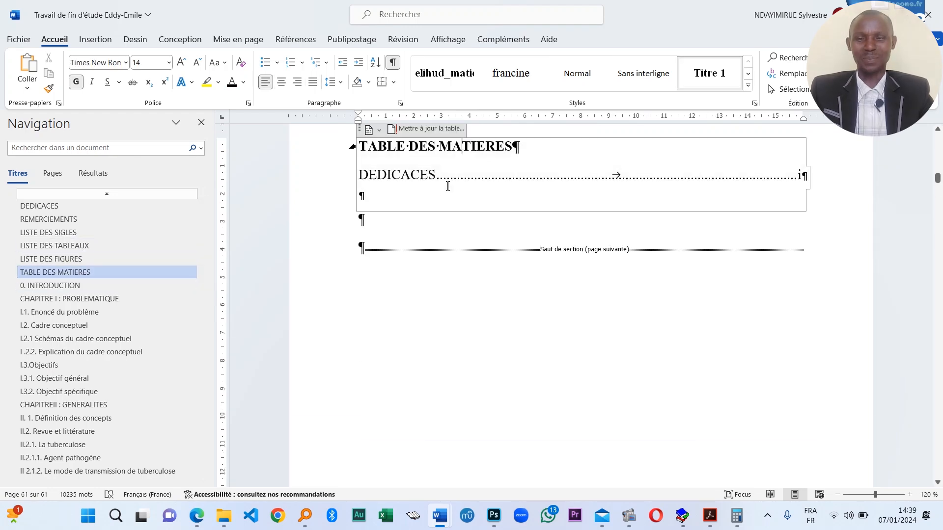
right_click(443, 191)
left_click(410, 189)
scroll(442, 245, "up", 3)
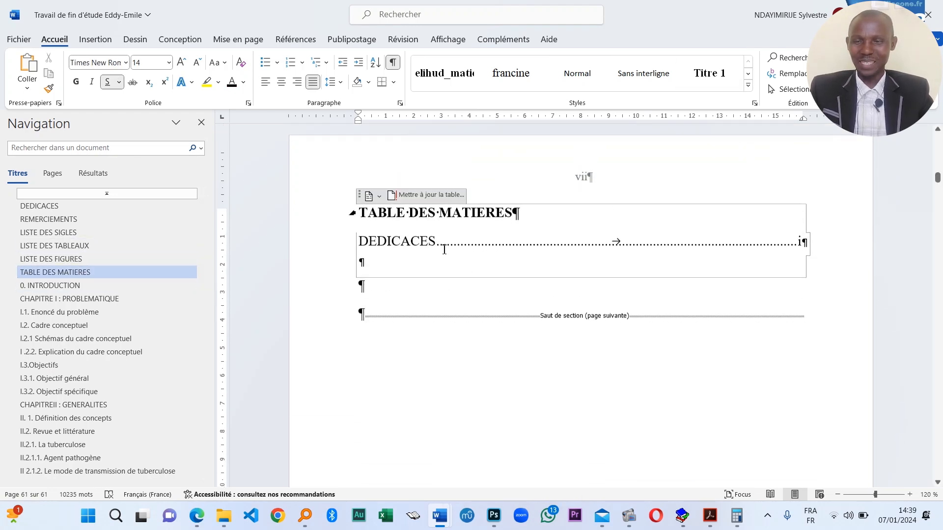
right_click(446, 246)
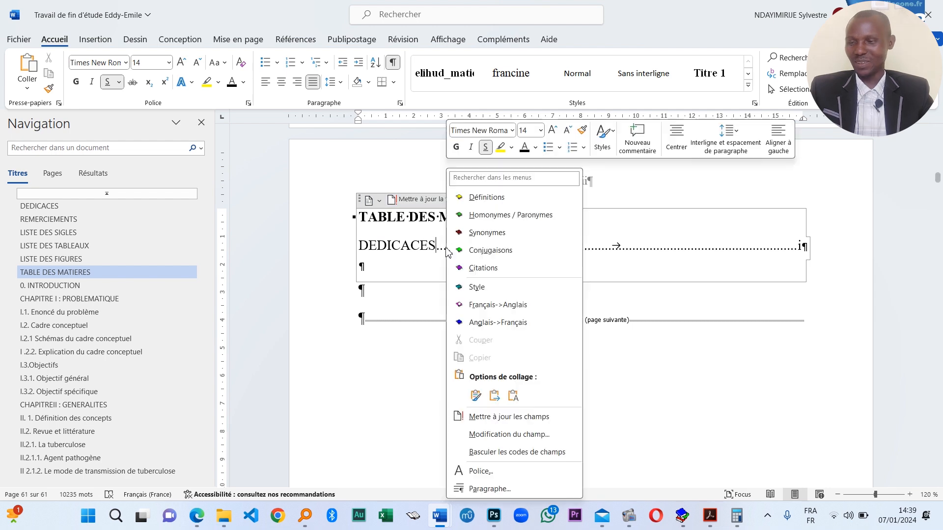
left_click(510, 417)
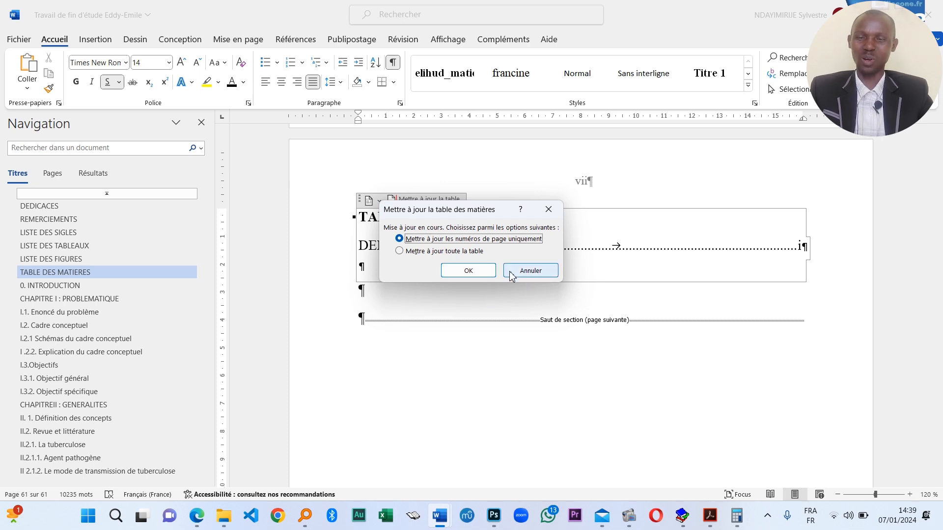
left_click(470, 252)
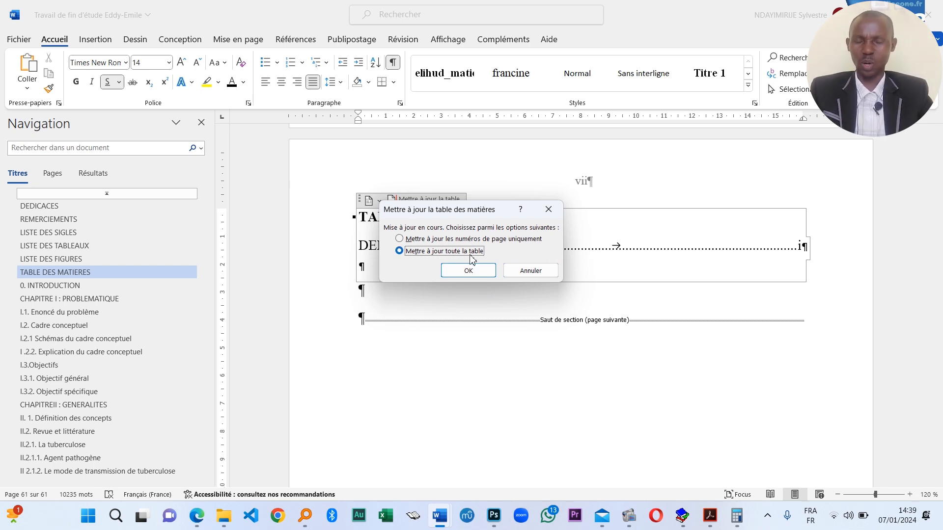
left_click(479, 270)
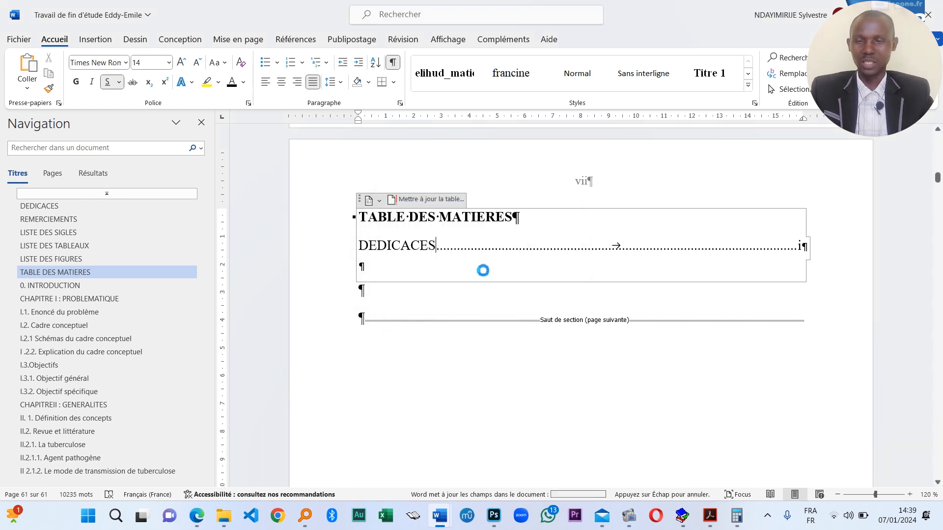
scroll(540, 290, "down", 15)
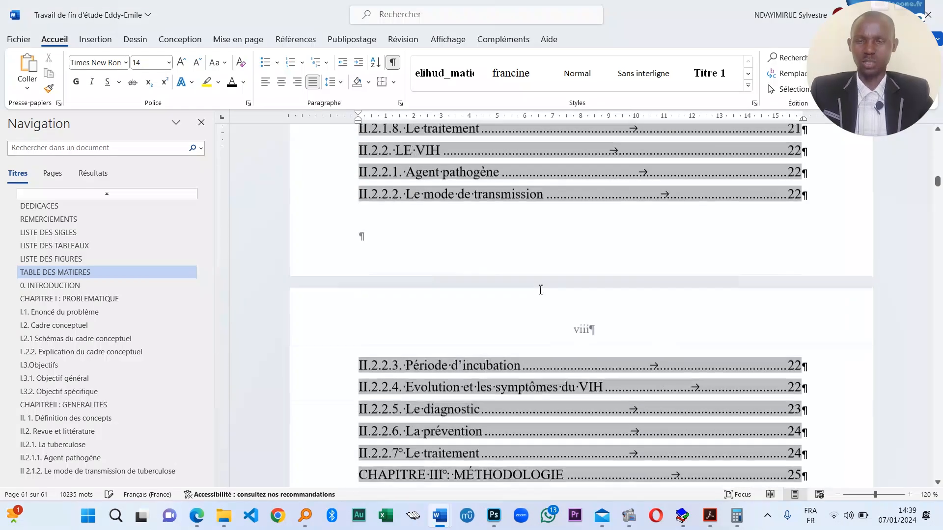
scroll(540, 290, "down", 15)
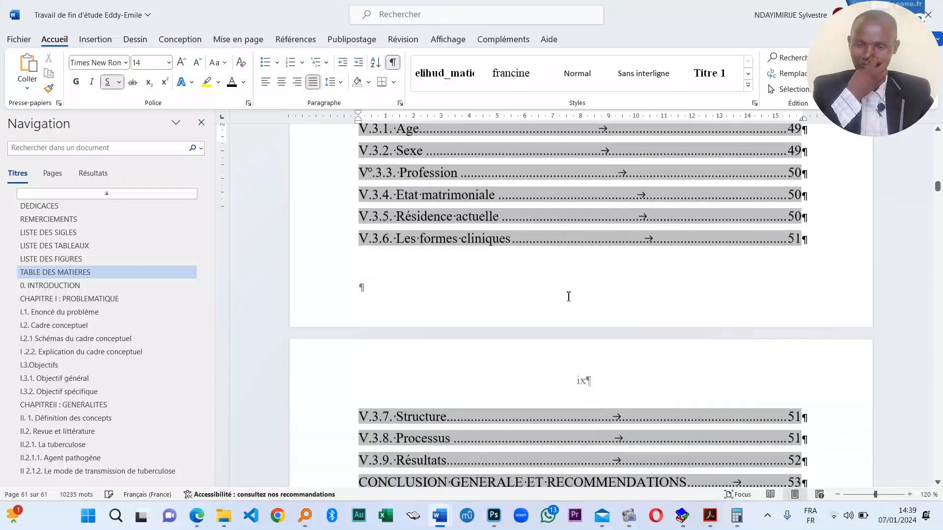
scroll(568, 297, "down", 10)
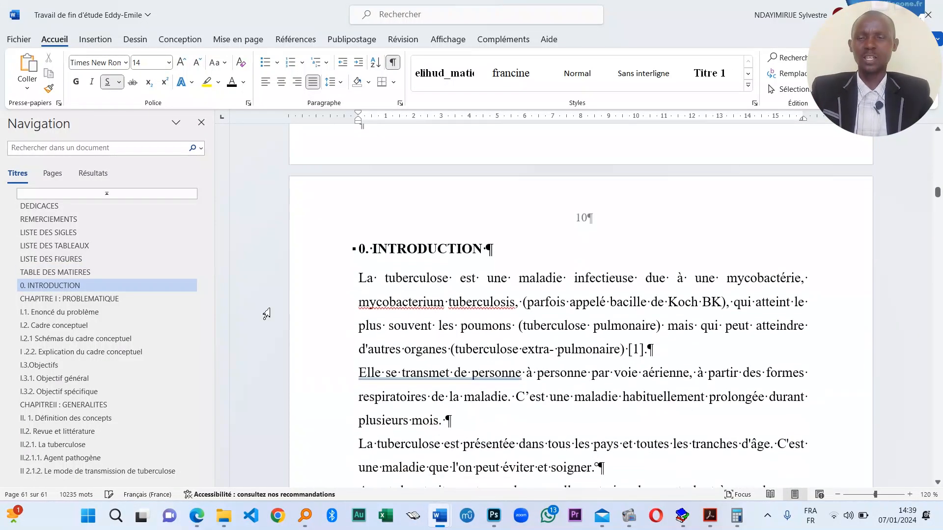
- Insert a blank paragraph between the LISTE DES SIGLES heading and the 3TC entry
left_click(67, 260)
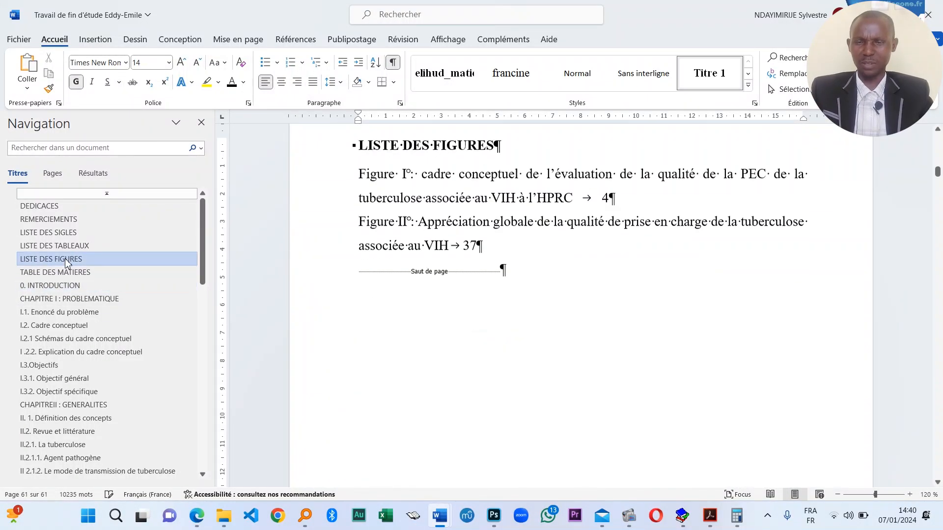
left_click(88, 248)
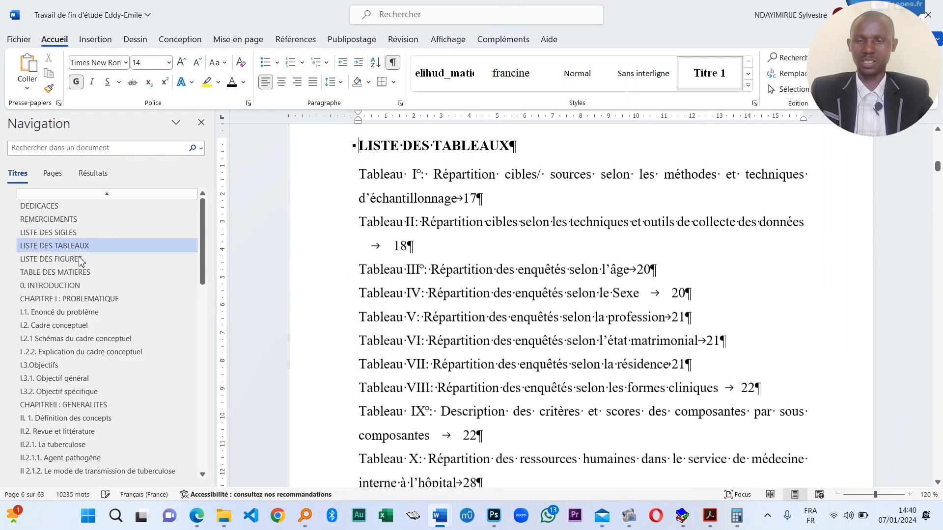
scroll(490, 236, "up", 3)
scroll(490, 236, "down", 2)
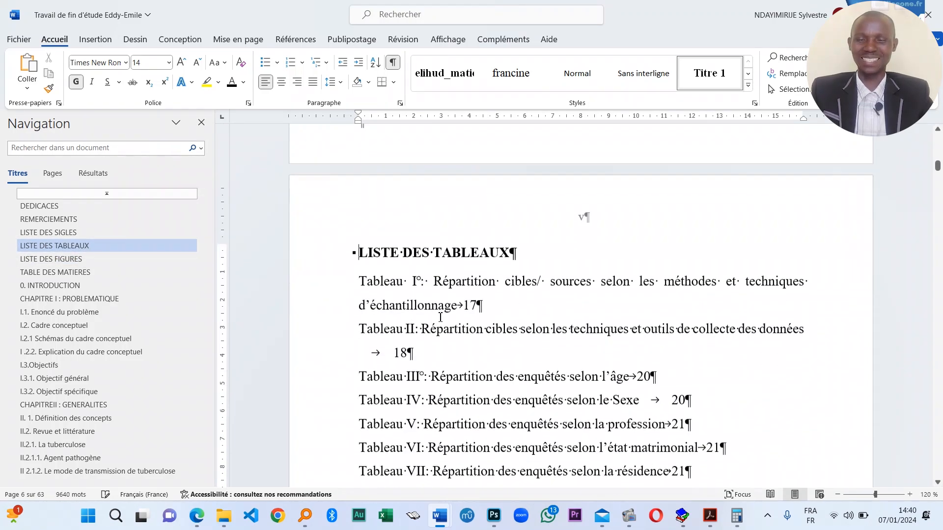
scroll(459, 313, "up", 10)
scroll(459, 313, "up", 10)
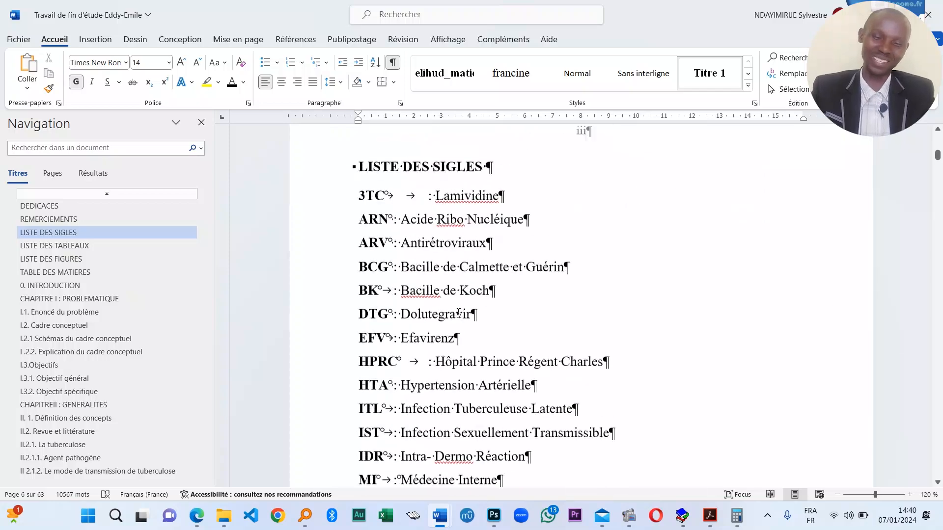
scroll(507, 167, "down", 3)
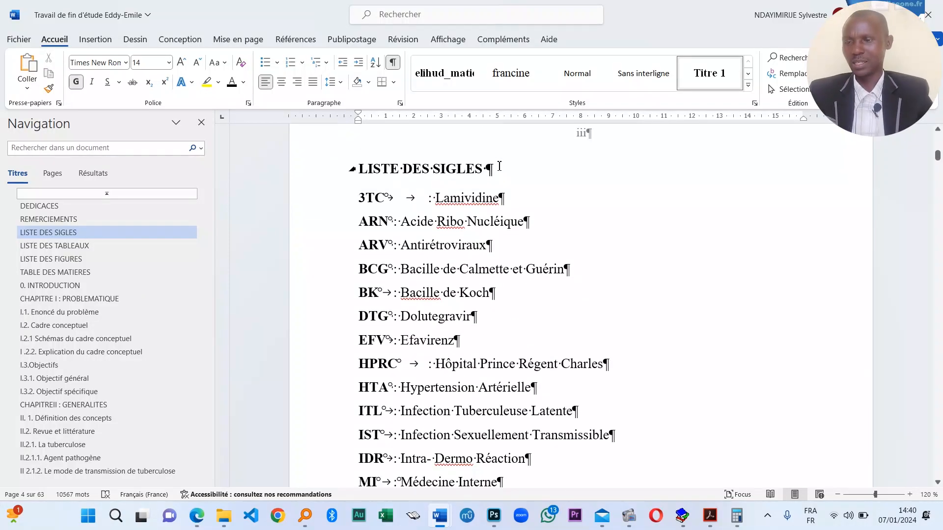
left_click(499, 166)
key("Return")
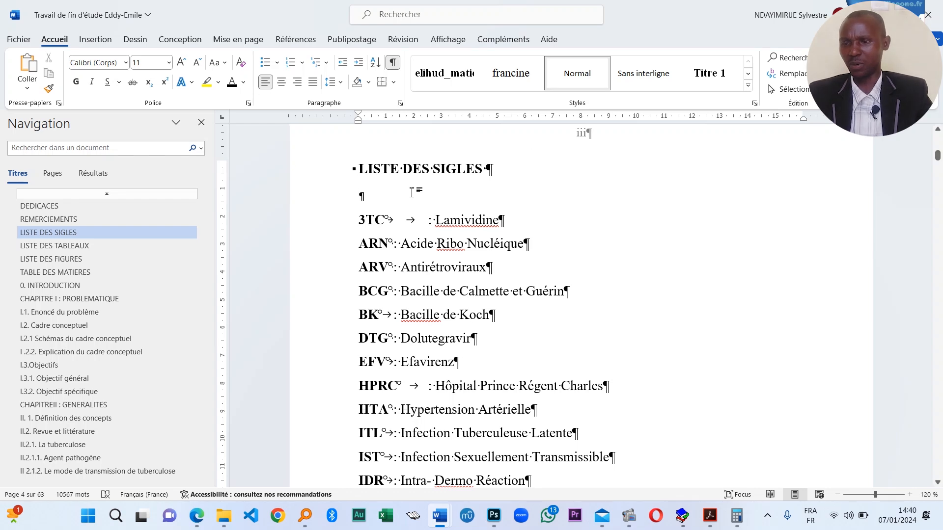
left_click(98, 39)
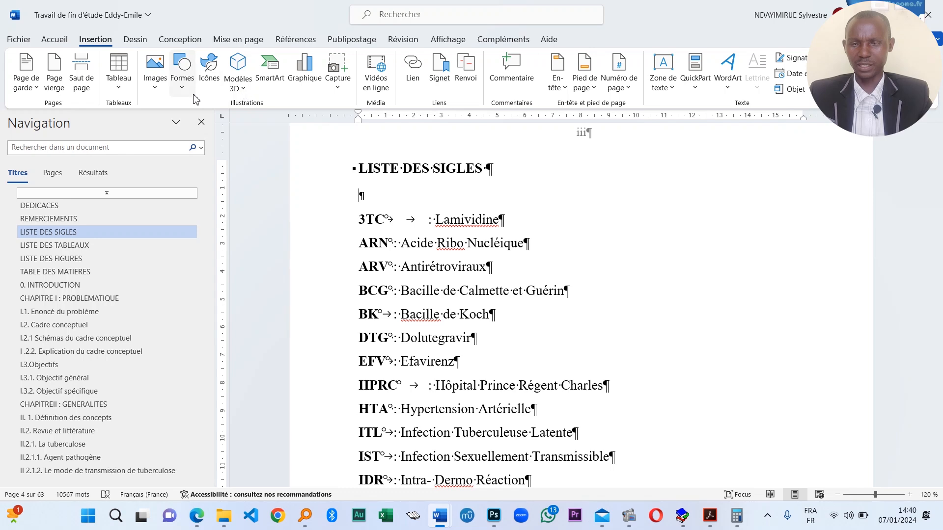
- Insert an 8-row, 2-column table below the heading and narrow its first column
left_click(173, 92)
left_click(118, 78)
left_click(118, 79)
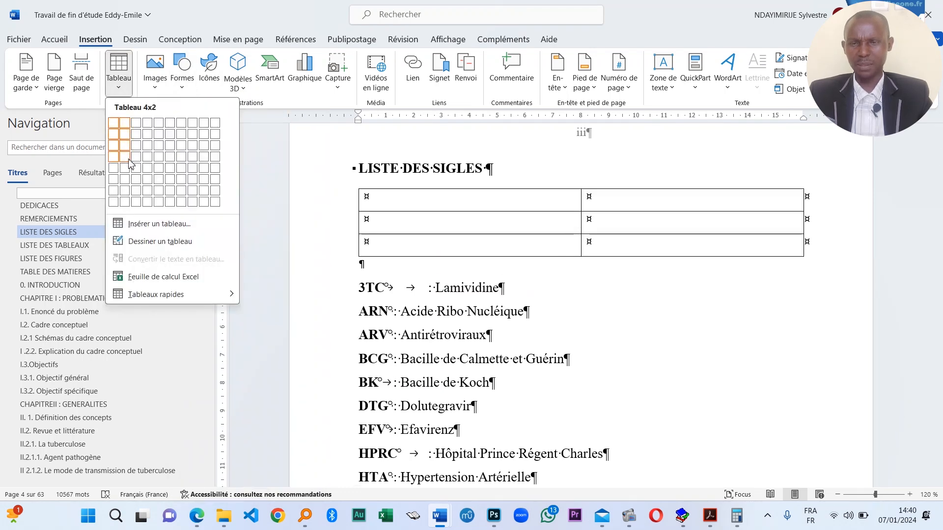
left_click(122, 205)
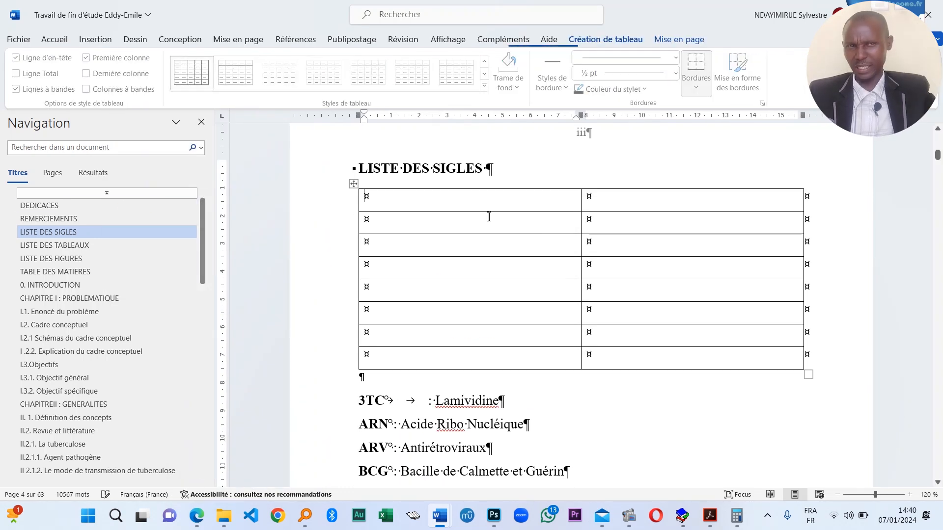
left_click_drag(553, 250, 428, 243)
- Move 3TC, ARN and ARV with their definitions into the table's first three rows
left_click(375, 403)
double_click(375, 402)
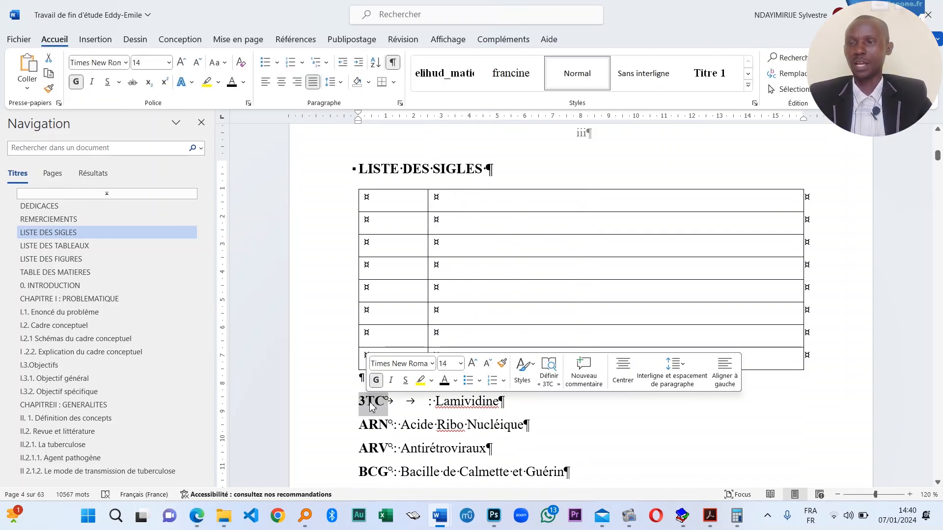
left_click_drag(374, 402, 369, 199)
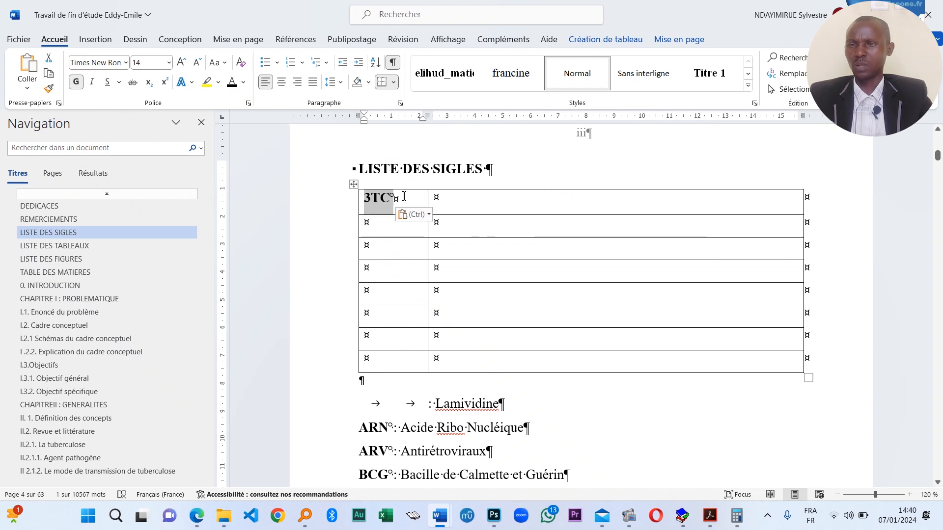
left_click_drag(502, 407, 467, 210)
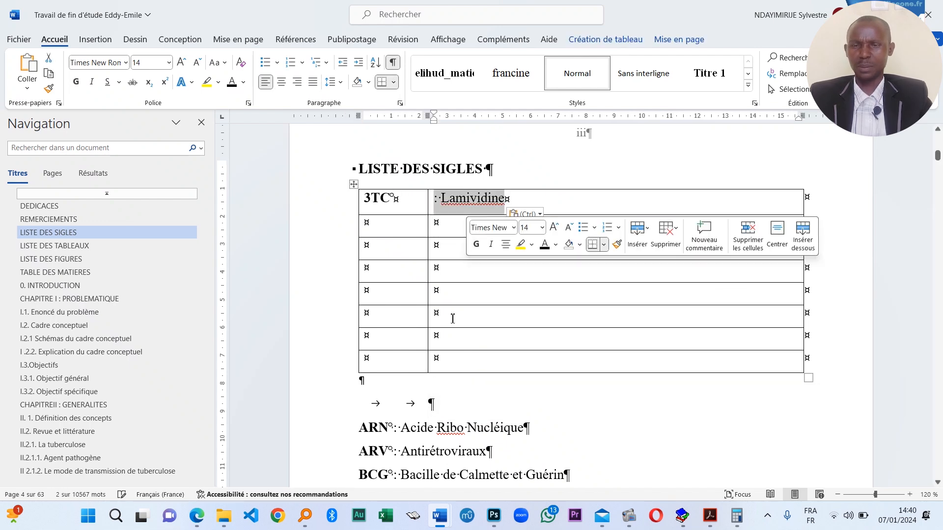
left_click(436, 184)
double_click(388, 430)
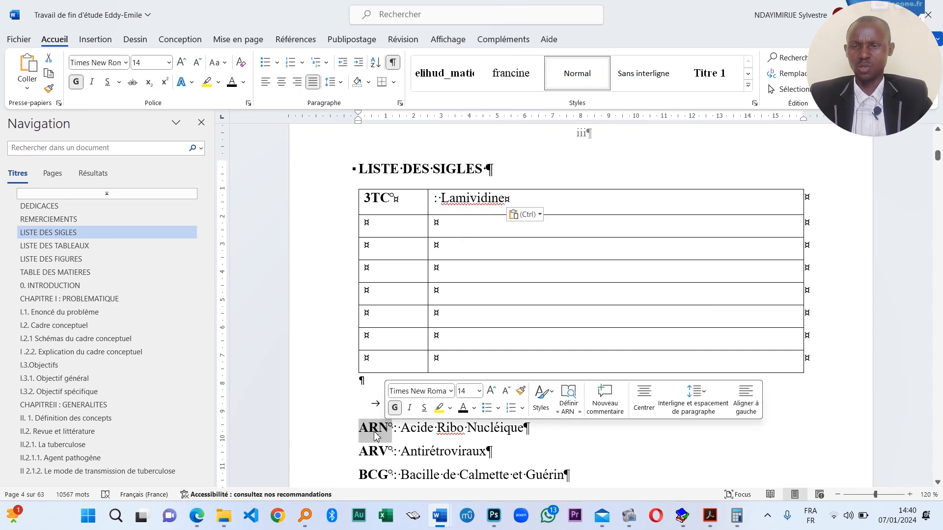
left_click_drag(374, 433, 406, 231)
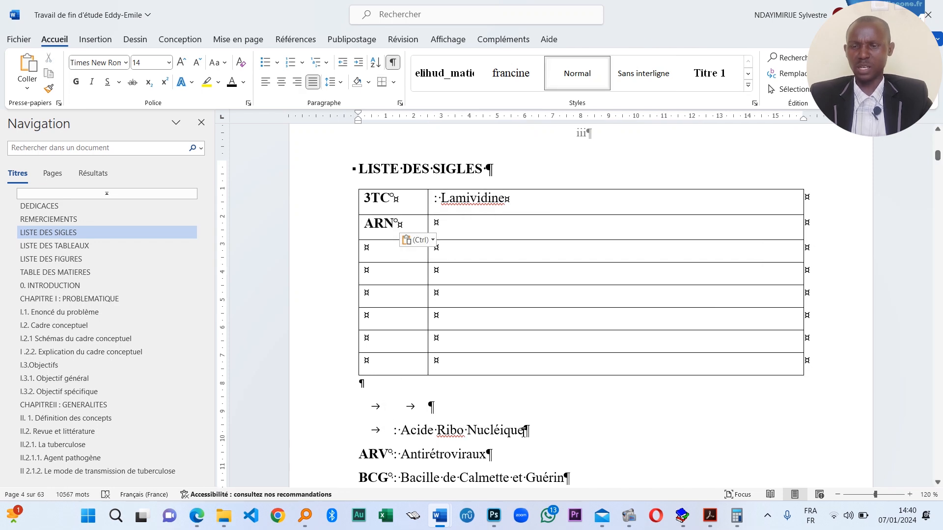
left_click_drag(524, 431, 444, 241)
double_click(380, 459)
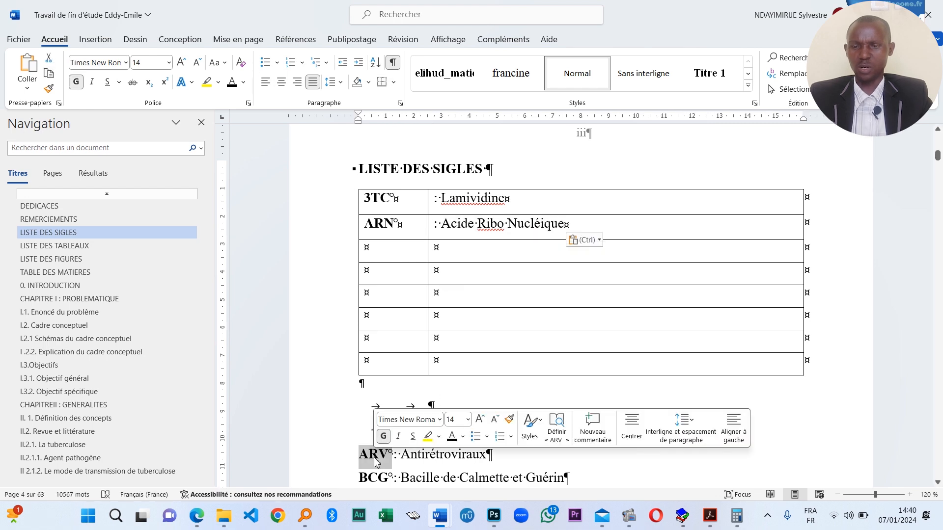
left_click_drag(380, 459, 392, 253)
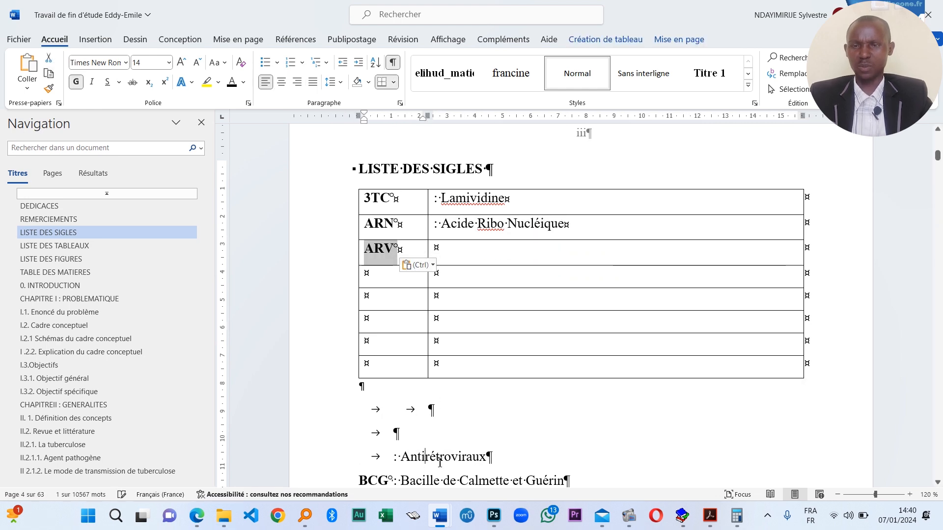
left_click_drag(486, 457, 465, 253)
- Delete the leftover empty tab lines and move BCG with its definition into the table
scroll(422, 373, "down", 3)
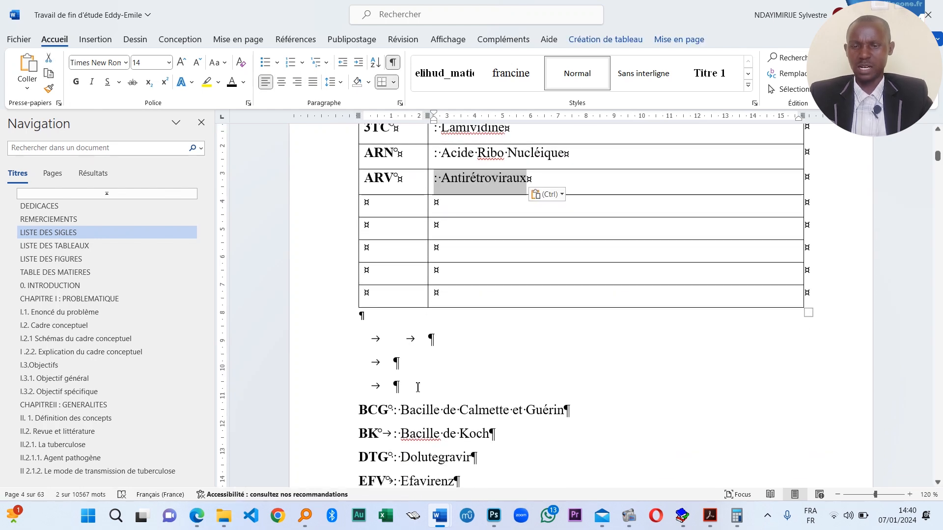
left_click_drag(418, 387, 324, 337)
key("Delete")
key("BackSpace")
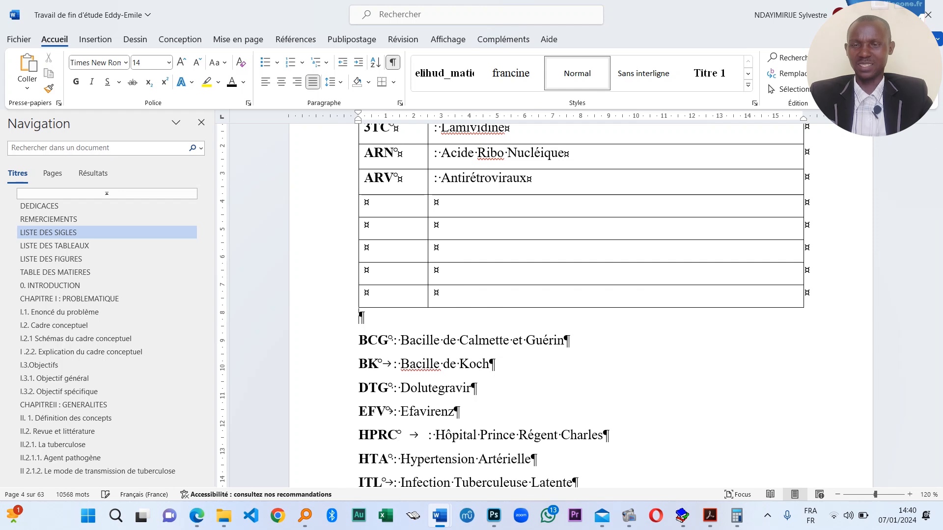
left_click_drag(393, 341, 373, 203)
left_click_drag(564, 344, 436, 303)
left_click_drag(456, 216, 456, 216)
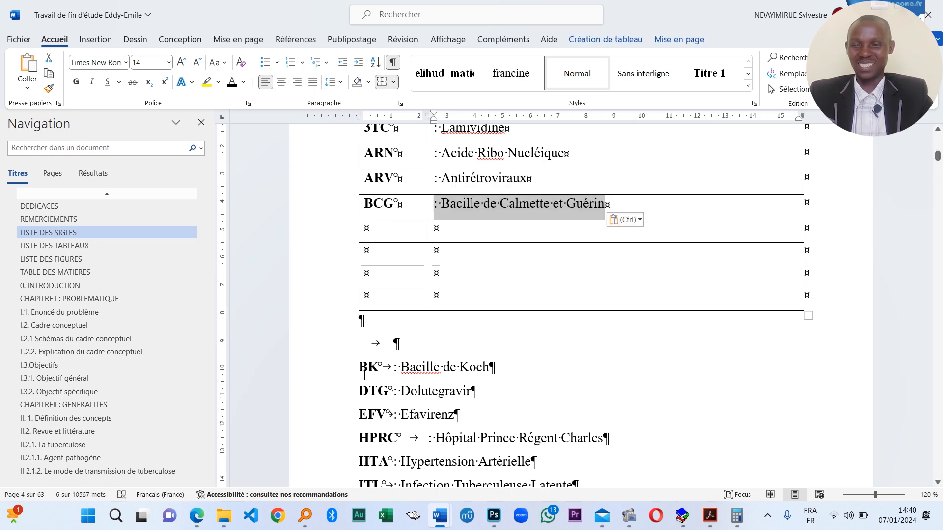
- Move BK, DTG and EFV with their definitions into the next table rows
left_click_drag(359, 367, 375, 231)
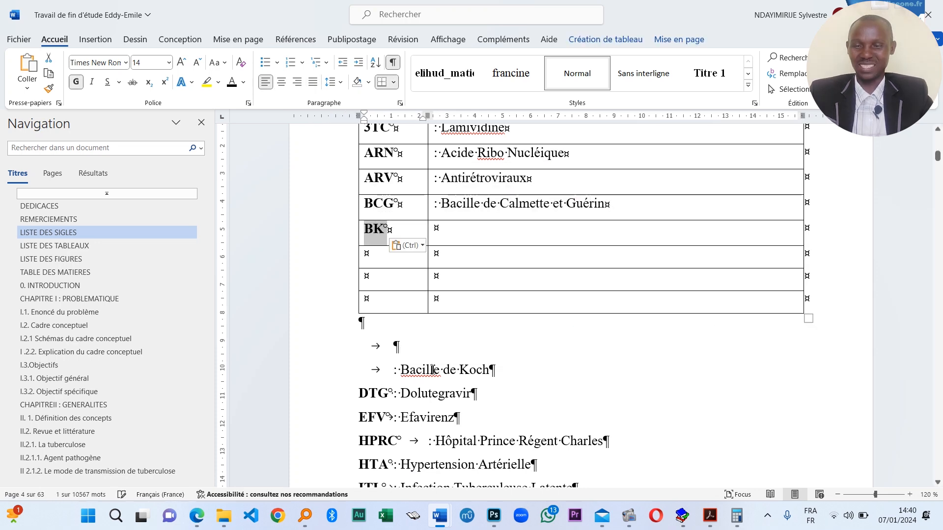
left_click_drag(490, 369, 445, 237)
left_click(462, 229)
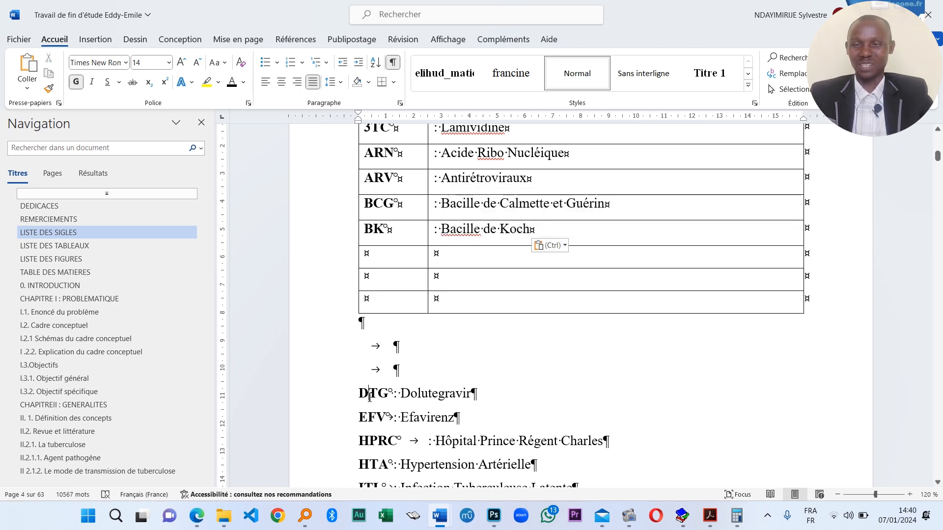
left_click_drag(359, 393, 393, 393)
left_click_drag(376, 393, 373, 256)
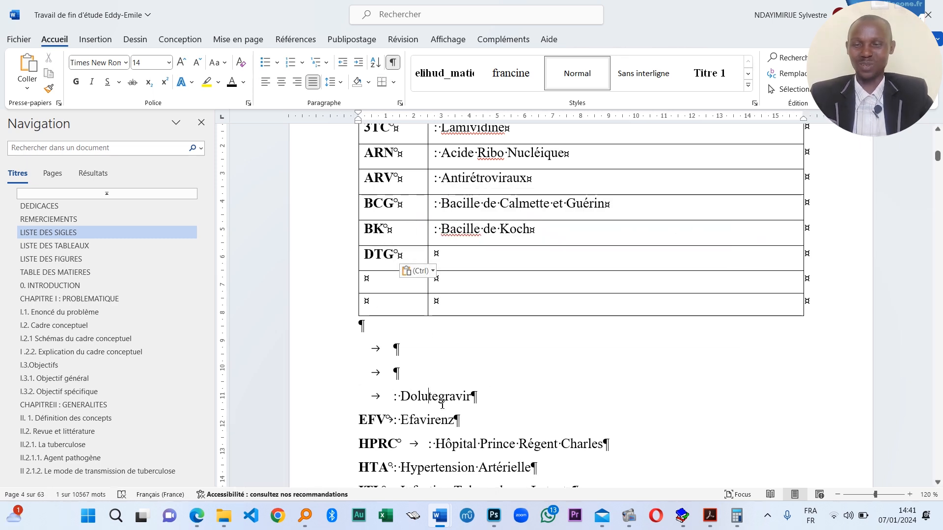
left_click_drag(474, 397, 456, 258)
left_click_drag(359, 420, 379, 282)
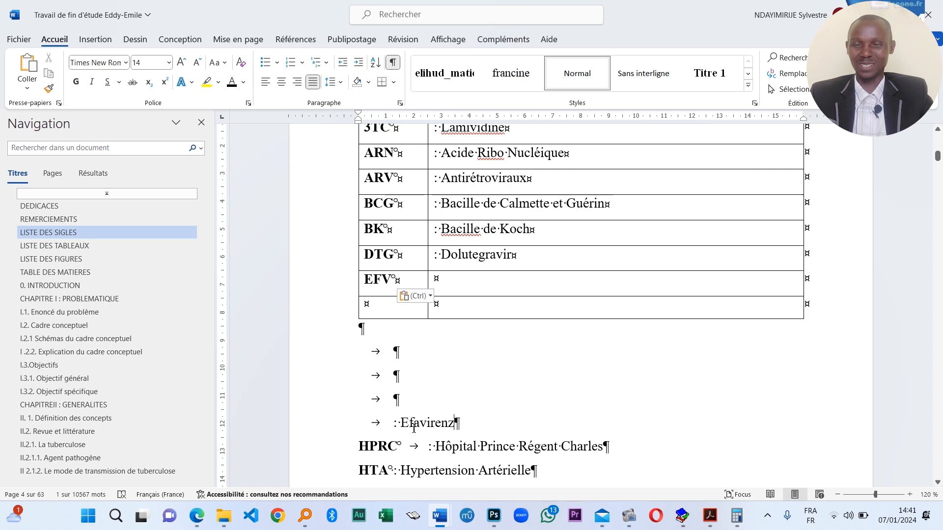
left_click_drag(454, 423, 436, 280)
left_click(440, 304)
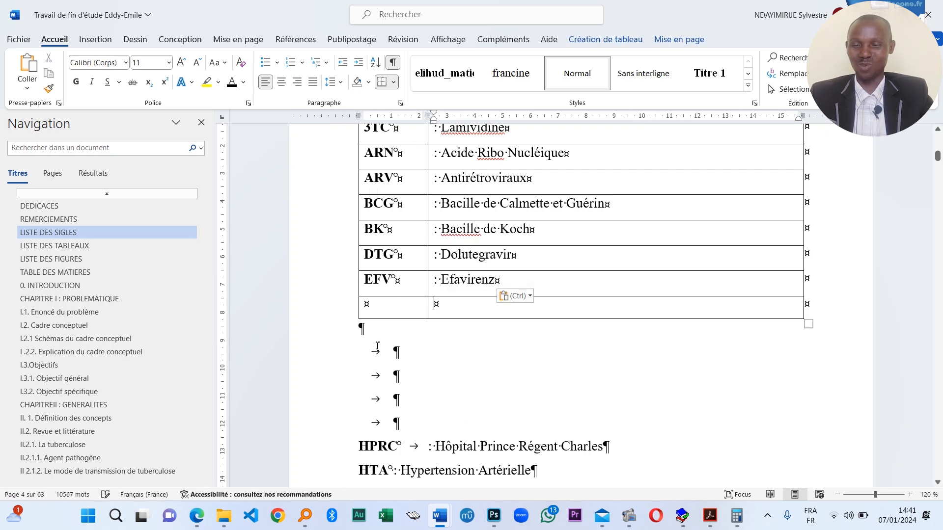
- Add three empty rows to the acronym table and delete the blank lines beneath it
left_click(354, 320)
left_click(354, 320)
left_click(354, 320)
left_click(354, 320)
left_click(354, 320)
left_click(354, 320)
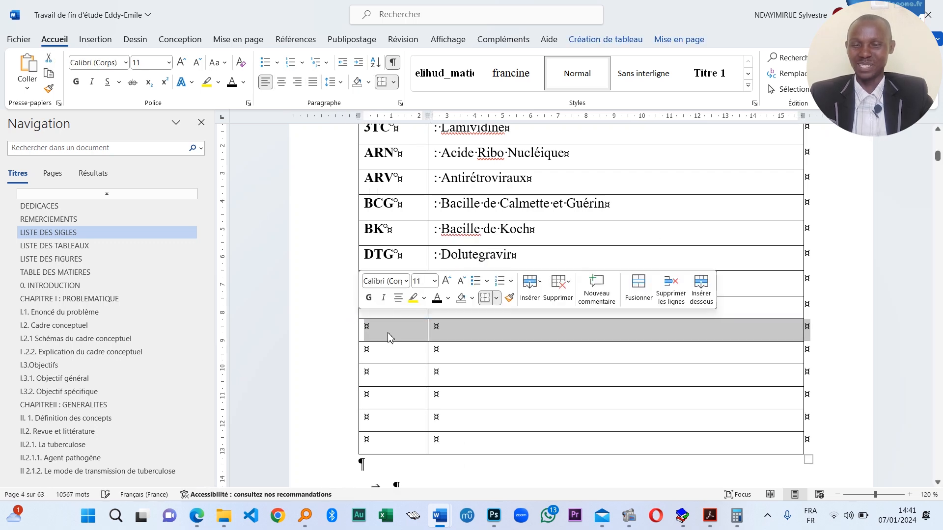
left_click(387, 335)
scroll(438, 400, "down", 1)
scroll(439, 401, "down", 2)
left_click_drag(398, 460, 362, 356)
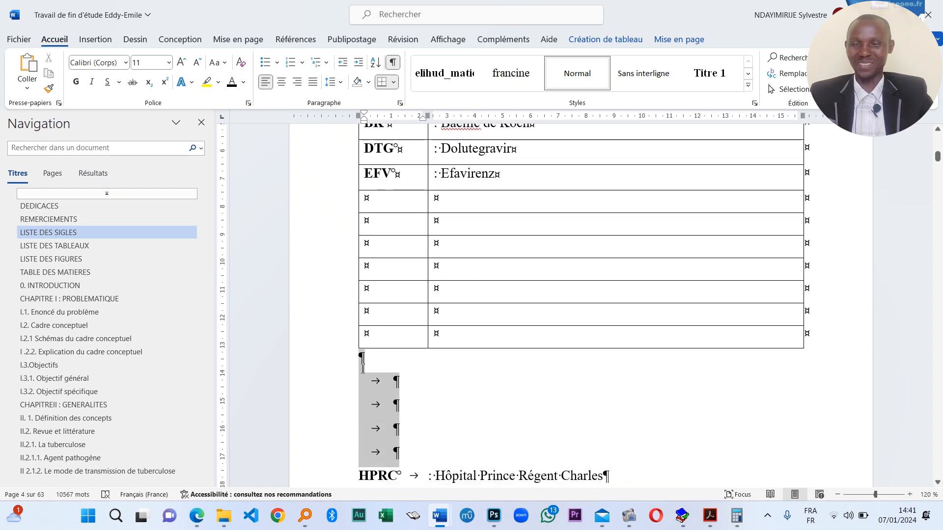
key("Delete")
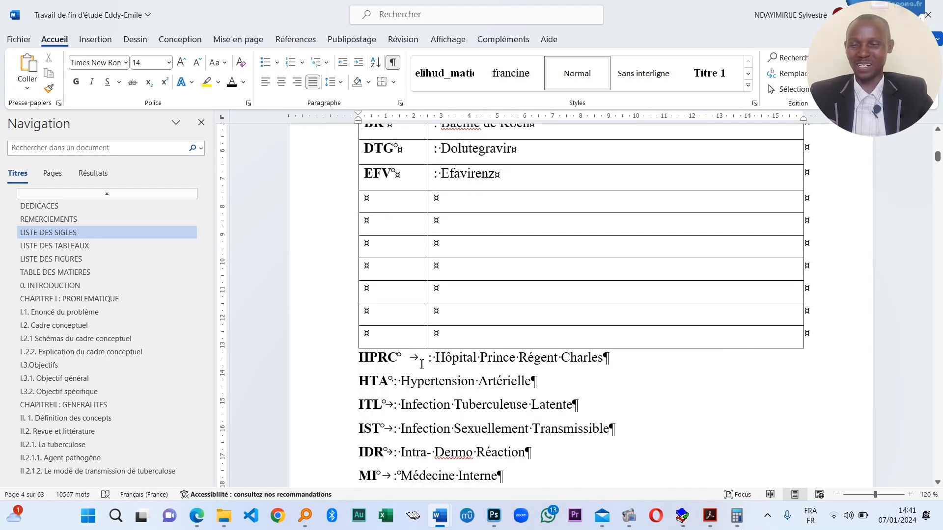
scroll(421, 364, "down", 5)
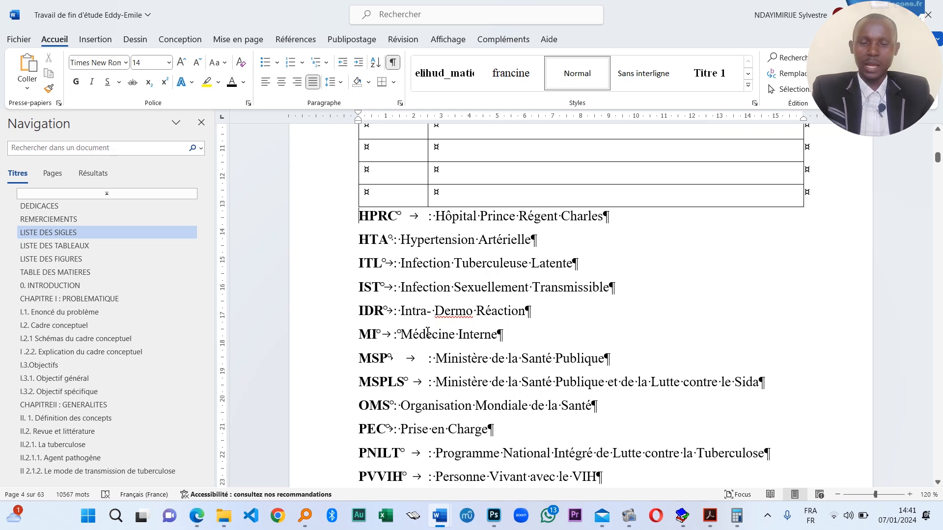
scroll(430, 332, "up", 5)
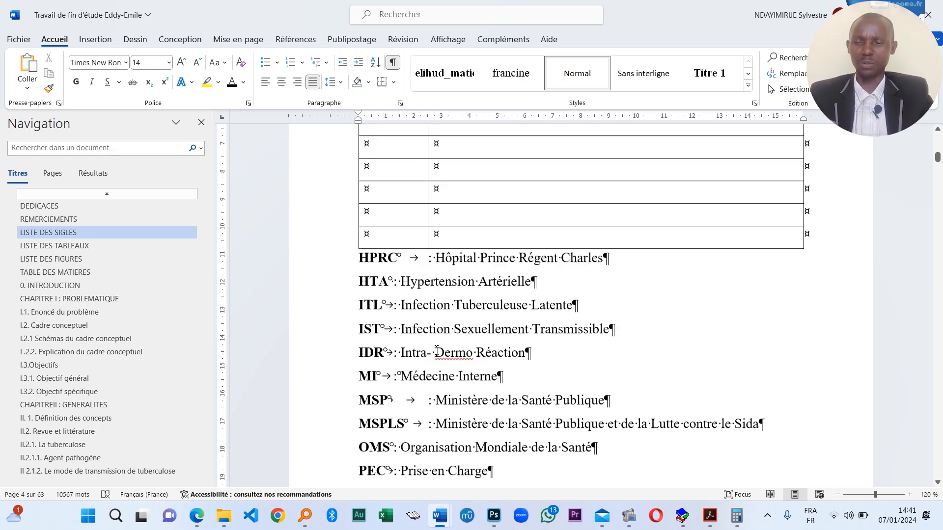
- Move HPRC : Hôpital Prince Régent Charles and HTA : Hypertension Artérielle into the table rows
double_click(388, 357)
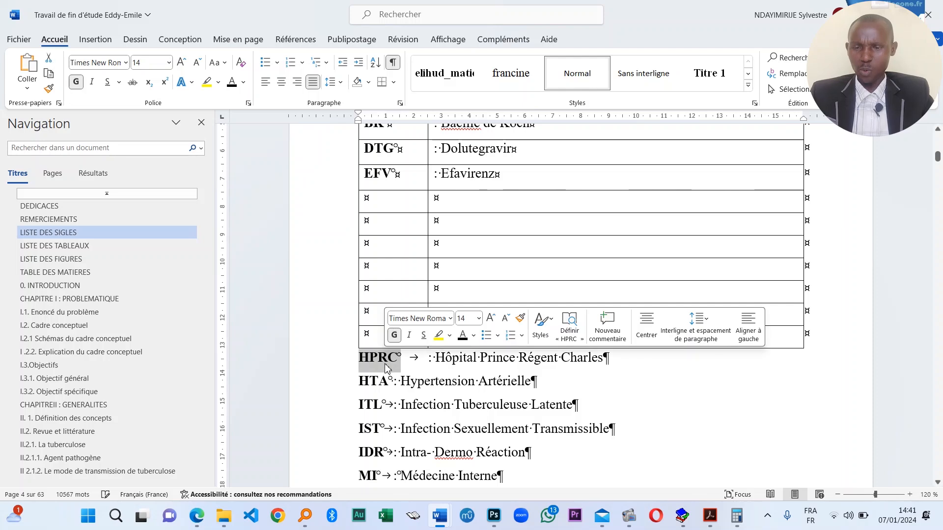
left_click_drag(388, 357, 366, 199)
left_click(480, 361)
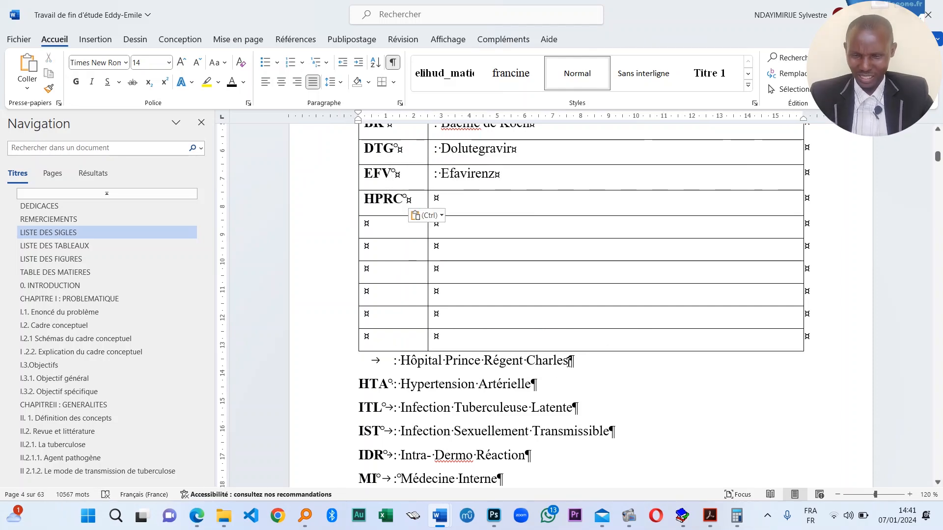
left_click_drag(568, 361, 457, 202)
left_click(451, 199)
double_click(376, 384)
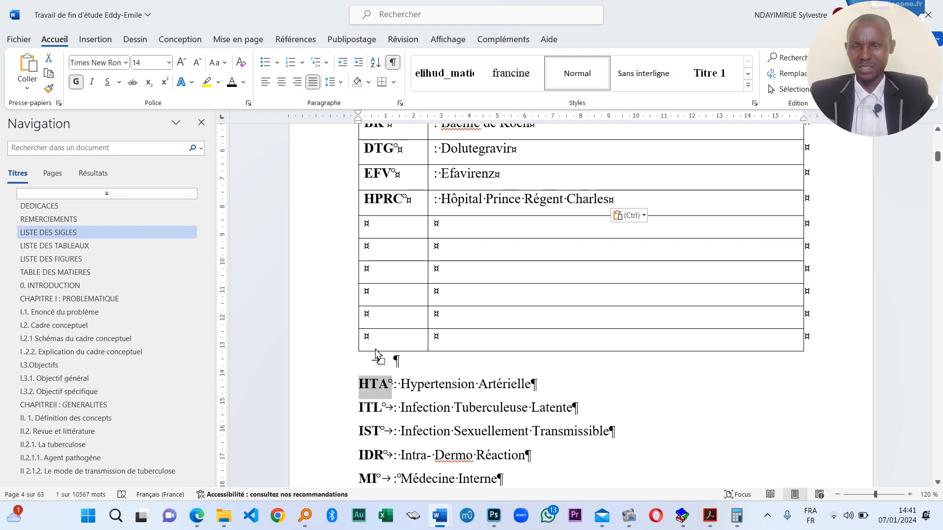
left_click_drag(376, 384, 369, 225)
left_click(448, 383)
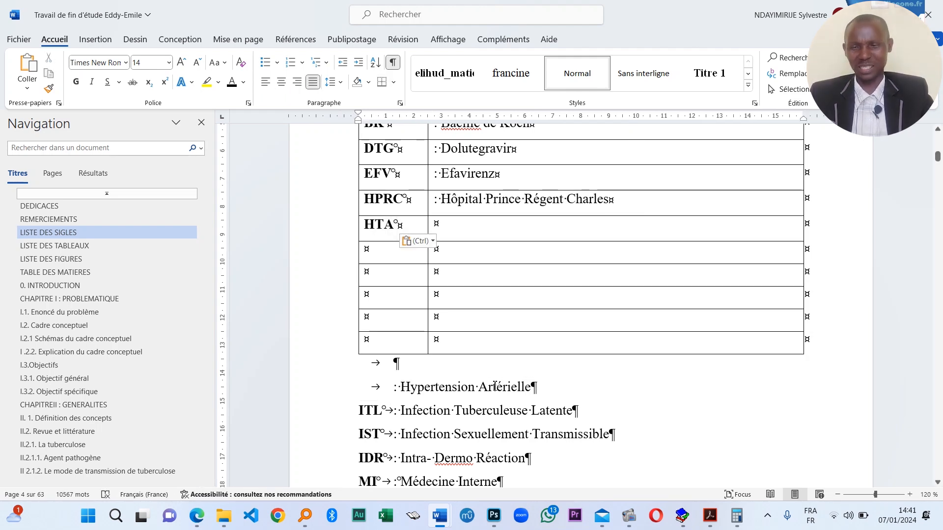
left_click_drag(531, 387, 394, 387)
left_click_drag(464, 248, 465, 247)
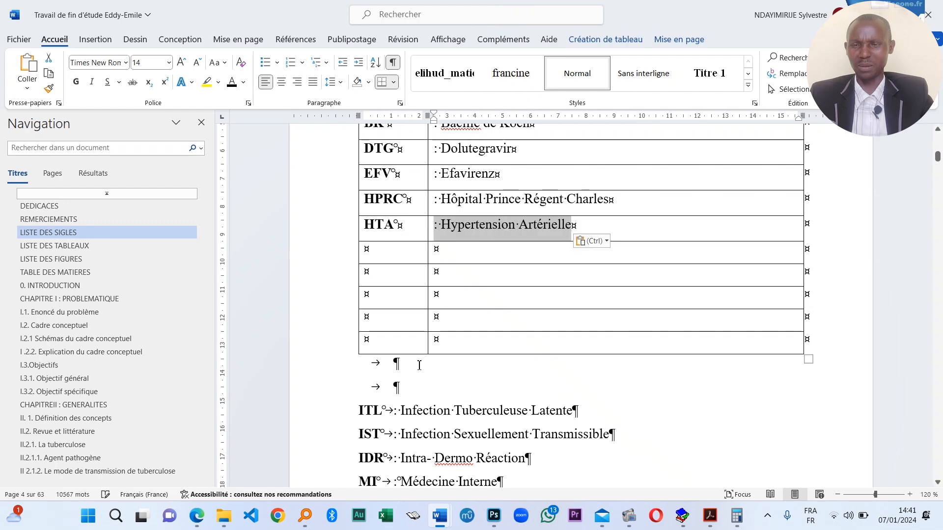
- Move ITL : Infection Tuberculeuse Latente and IST : Infection Sexuellement Transmissible into the next rows
left_click(393, 410)
double_click(368, 411)
left_click_drag(368, 411, 378, 253)
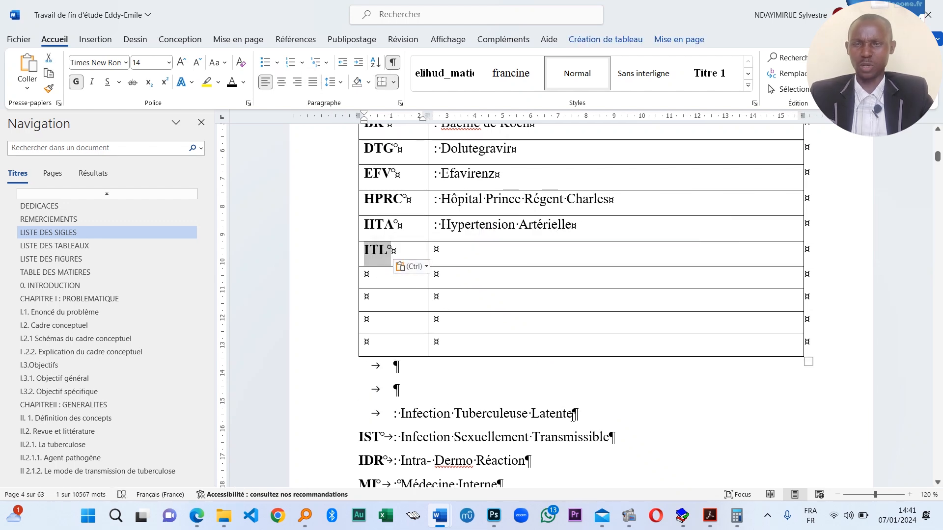
left_click_drag(576, 414, 456, 332)
left_click_drag(463, 261, 463, 257)
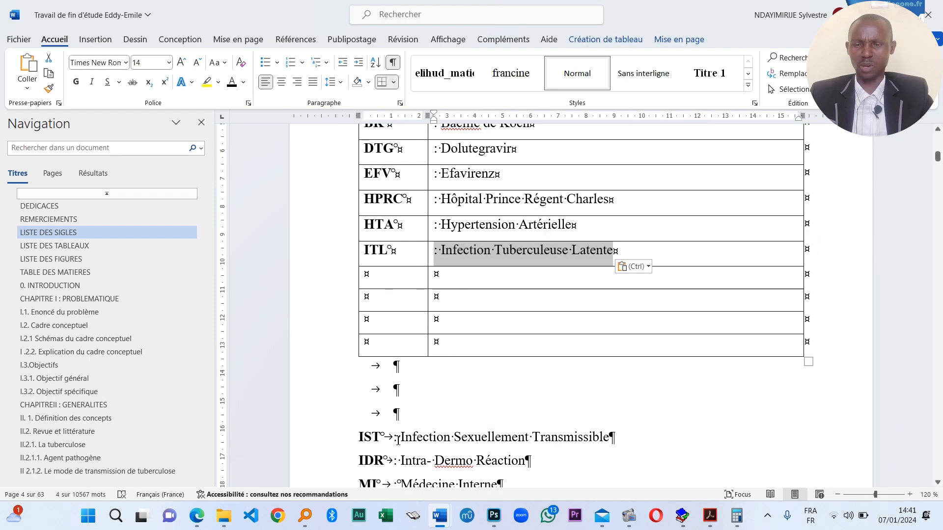
left_click_drag(383, 437, 386, 288)
left_click(511, 440)
left_click_drag(614, 440, 459, 289)
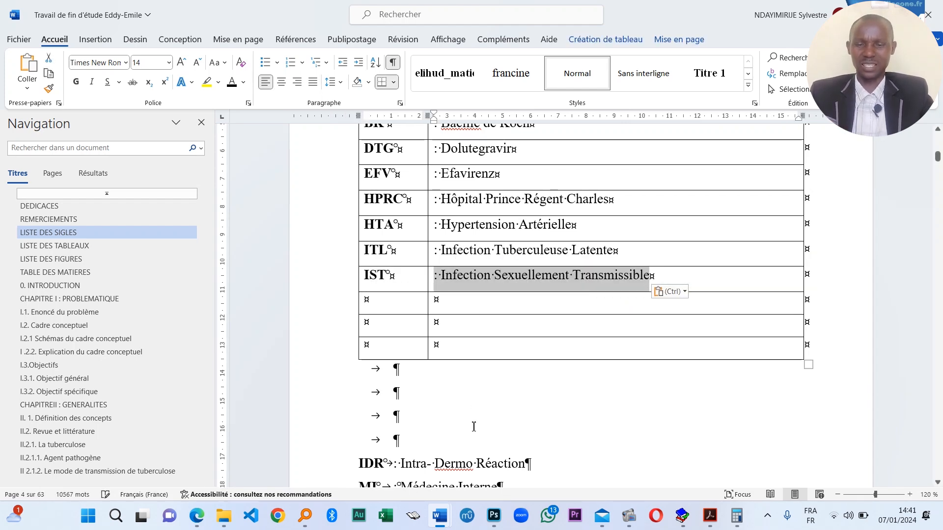
scroll(411, 454, "down", 2)
- Fill the next rows with IDR : Intra- Dermo Réaction, MI, and MSP : Ministère de la Santé Publique
left_click_drag(359, 357, 377, 207)
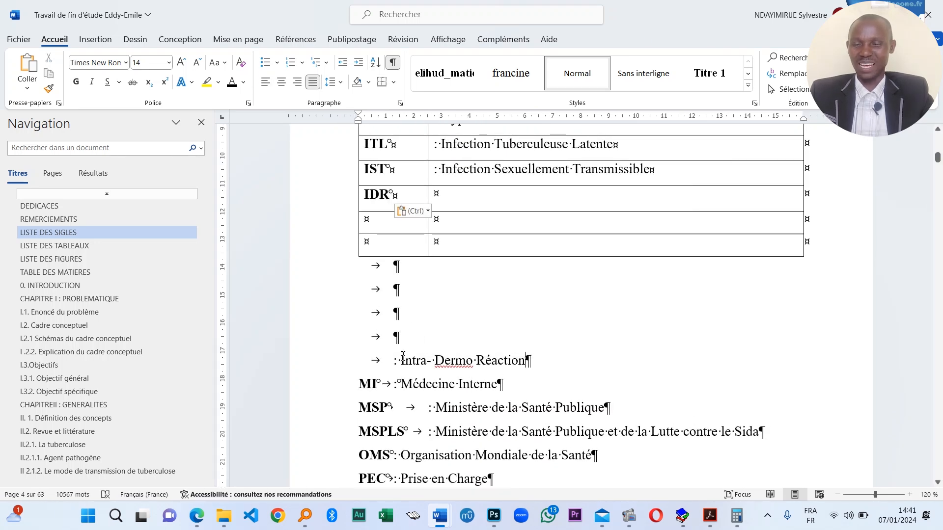
left_click_drag(531, 361, 467, 314)
left_click_drag(490, 217, 486, 197)
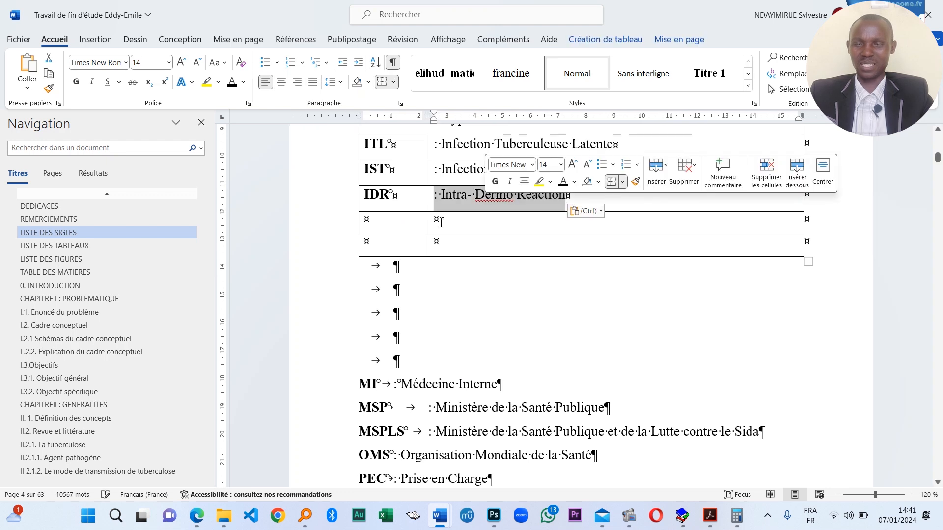
left_click(448, 207)
left_click_drag(363, 386, 394, 237)
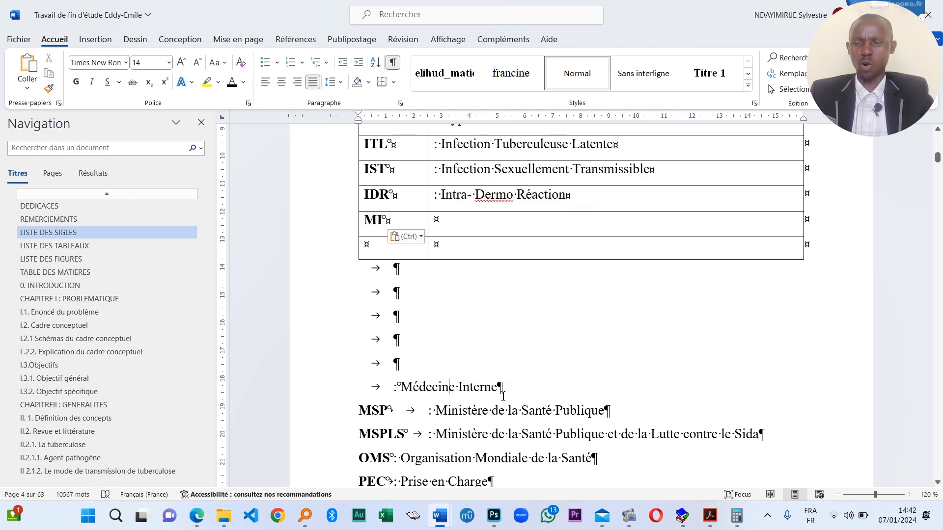
left_click_drag(498, 388, 479, 223)
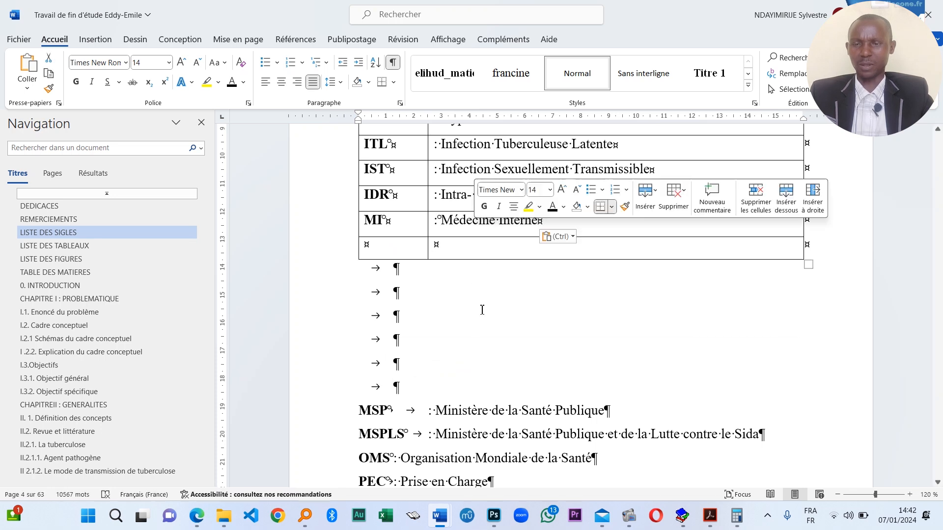
double_click(379, 411)
left_click_drag(378, 410, 367, 246)
left_click_drag(597, 410, 439, 257)
left_click(438, 254)
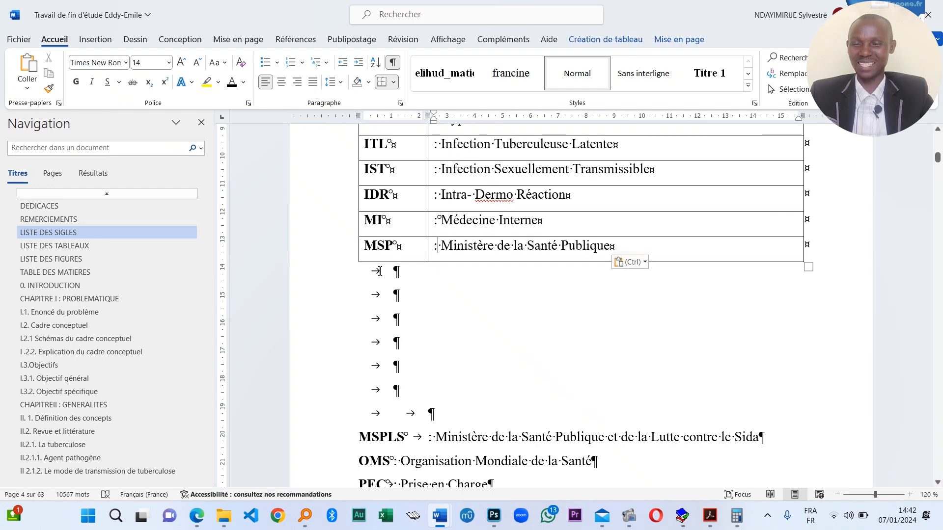
- Add four empty rows below MSP and clear the blank lines under the table
left_click(351, 261)
left_click(353, 264)
left_click(353, 264)
left_click(353, 263)
left_click(354, 263)
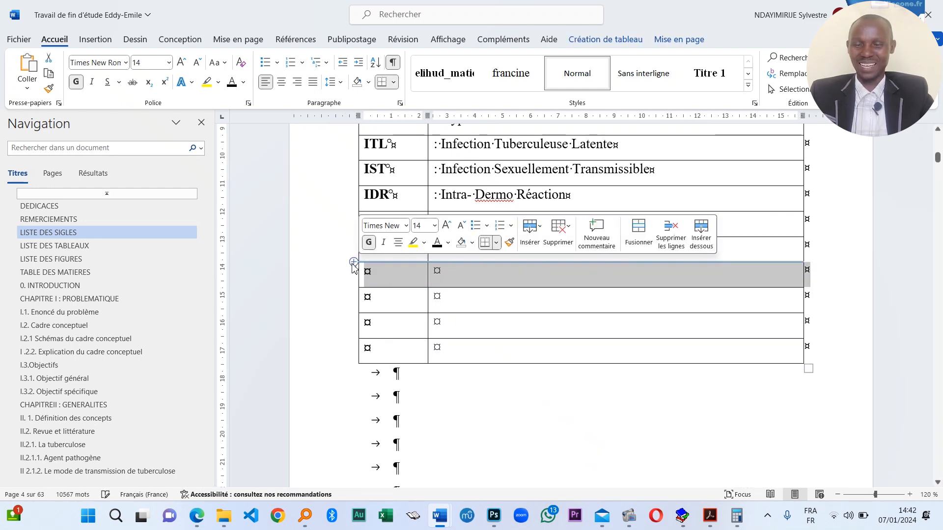
left_click(353, 264)
left_click(354, 263)
left_click(367, 273)
scroll(403, 383, "down", 3)
left_click(403, 396)
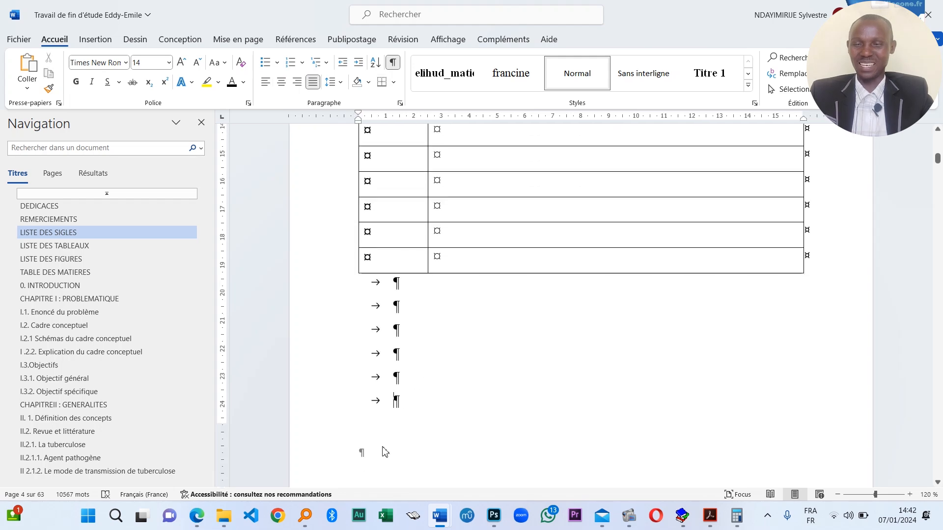
left_click_drag(399, 407, 375, 283)
type("MSPLS\t: Ministère de la Santé Publique et de la Lutte contre le Sida OMS: Organisation Mondiale de la Santé PEC: Prise en Charge PNILT\t: Programme National Intégré de Lutte contre la Tuberculose PVVIH\t: Personne Vivant avec le VIH")
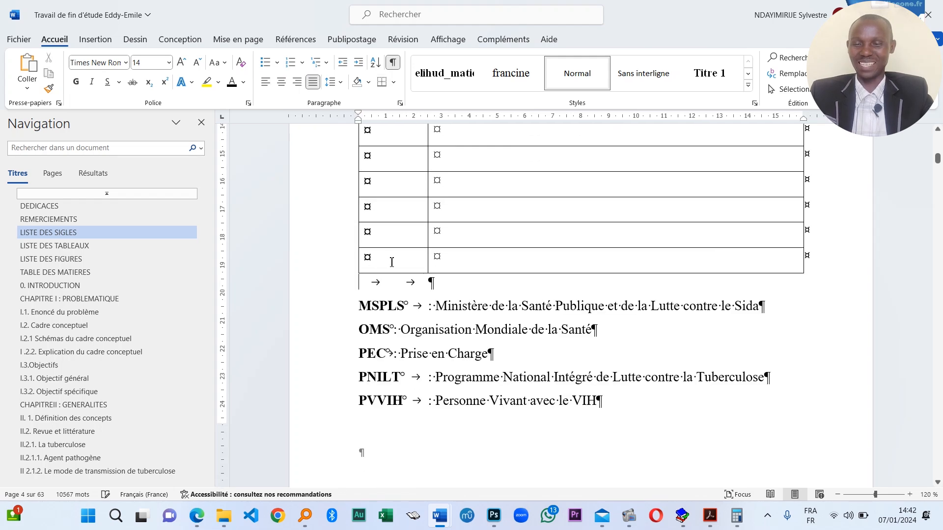
- Move MSPLS and OMS : Organisation Mondiale de la Santé with their meanings into the table
double_click(385, 303)
left_click_drag(385, 303, 393, 201)
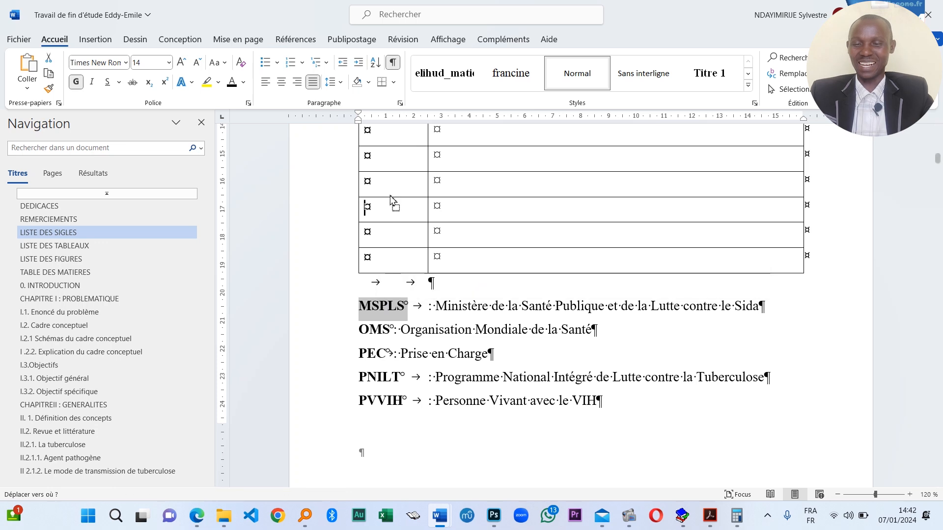
left_click_drag(387, 158, 388, 135)
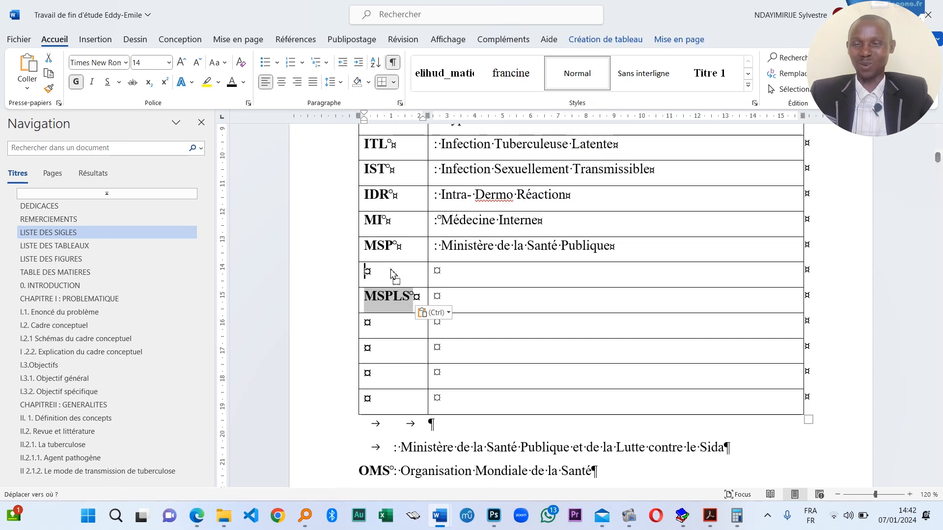
scroll(471, 420, "down", 2)
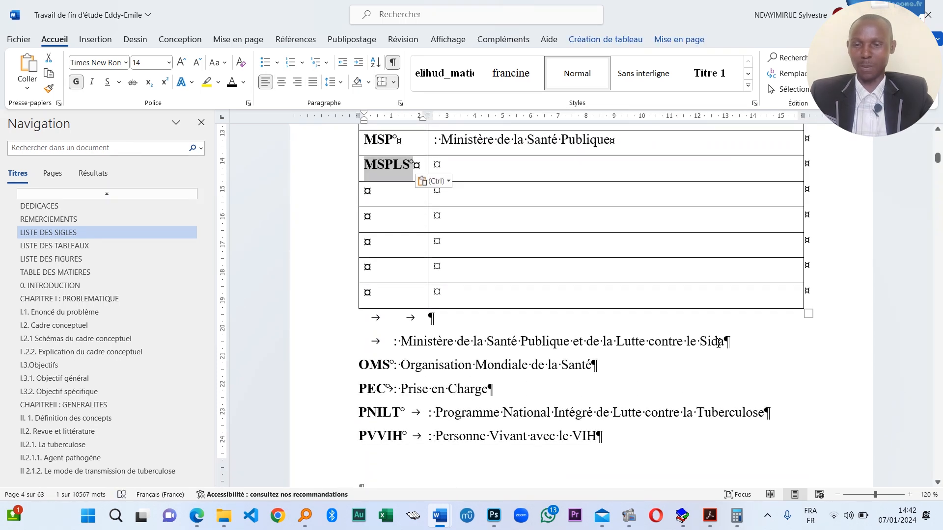
left_click_drag(719, 342, 460, 185)
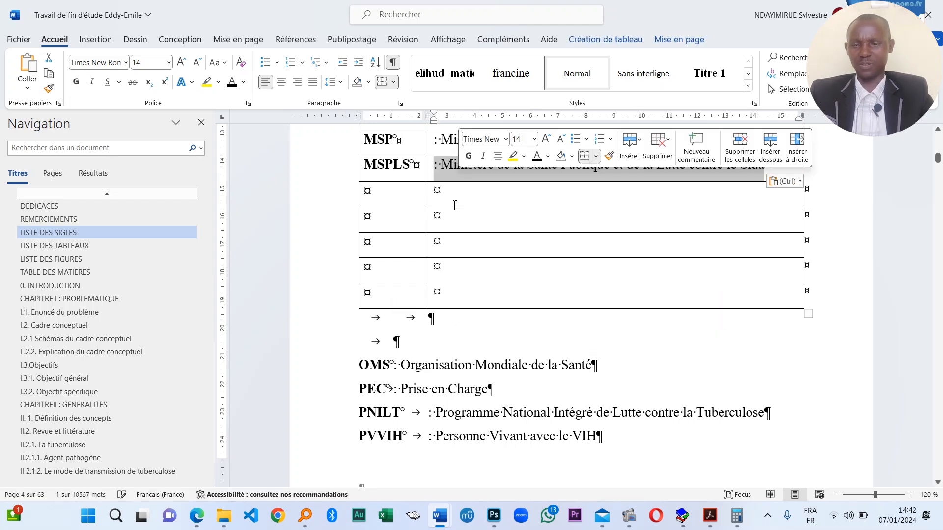
double_click(371, 373)
left_click_drag(372, 378, 378, 260)
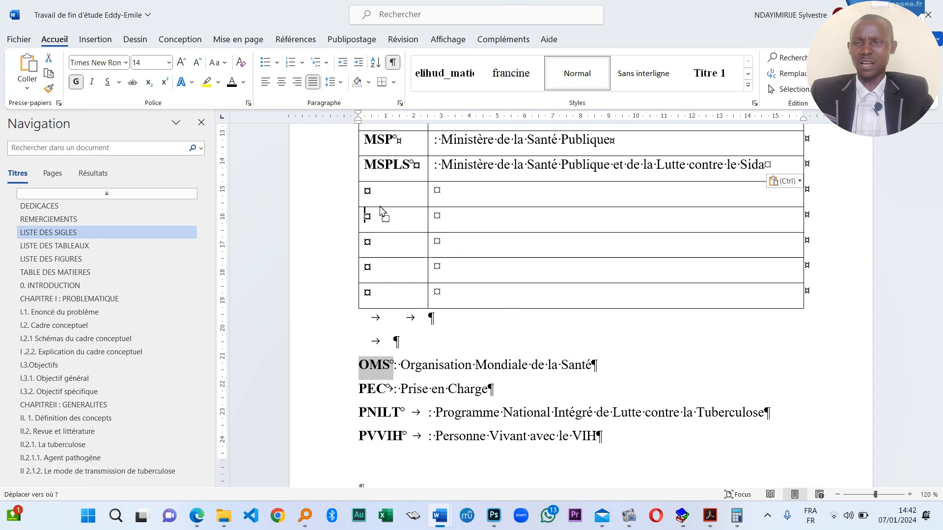
left_click_drag(382, 212, 380, 191)
left_click_drag(593, 365, 486, 199)
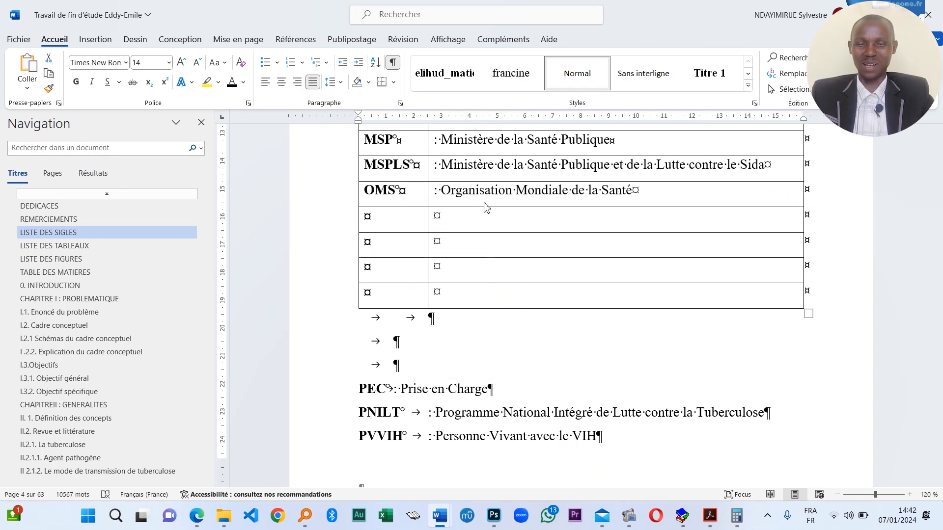
- Move PEC : Prise en Charge and PNILT with its meaning into the next rows
left_click(369, 388)
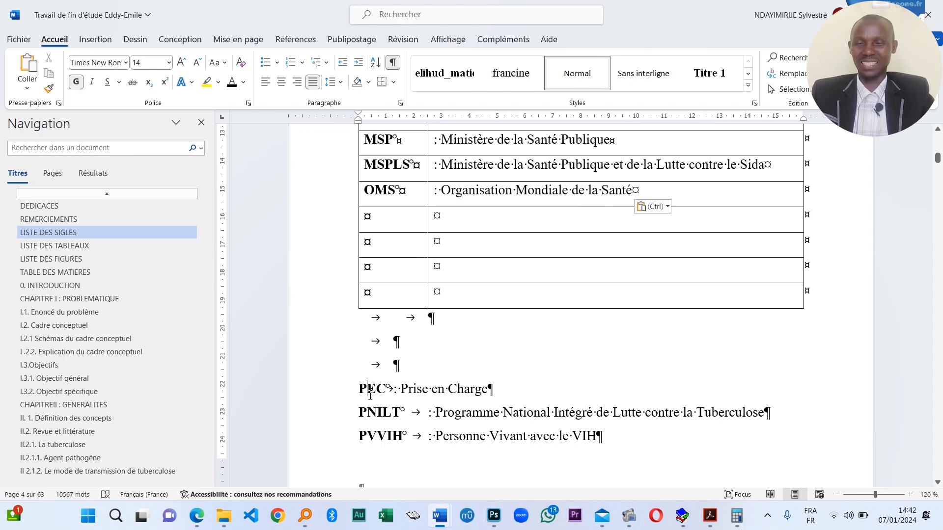
double_click(370, 389)
left_click_drag(370, 389, 380, 303)
left_click_drag(380, 227, 381, 227)
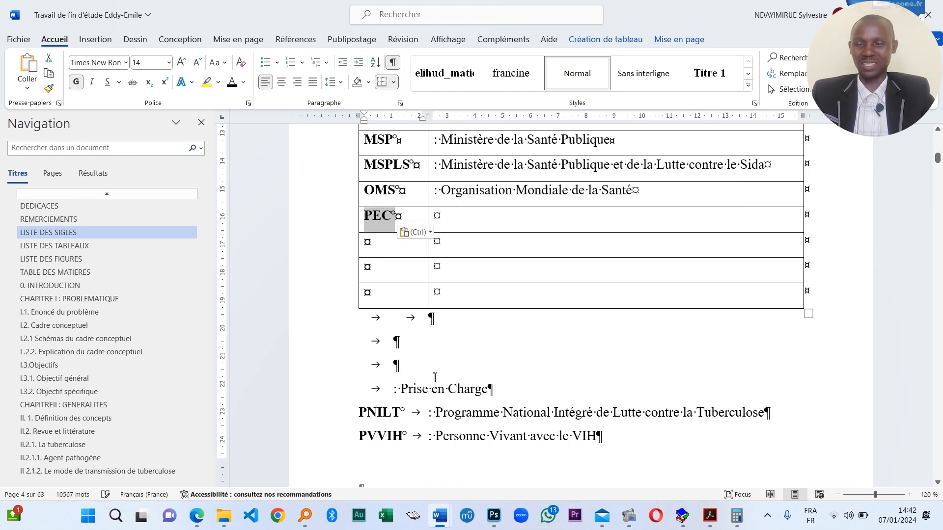
left_click_drag(478, 398, 466, 223)
double_click(381, 412)
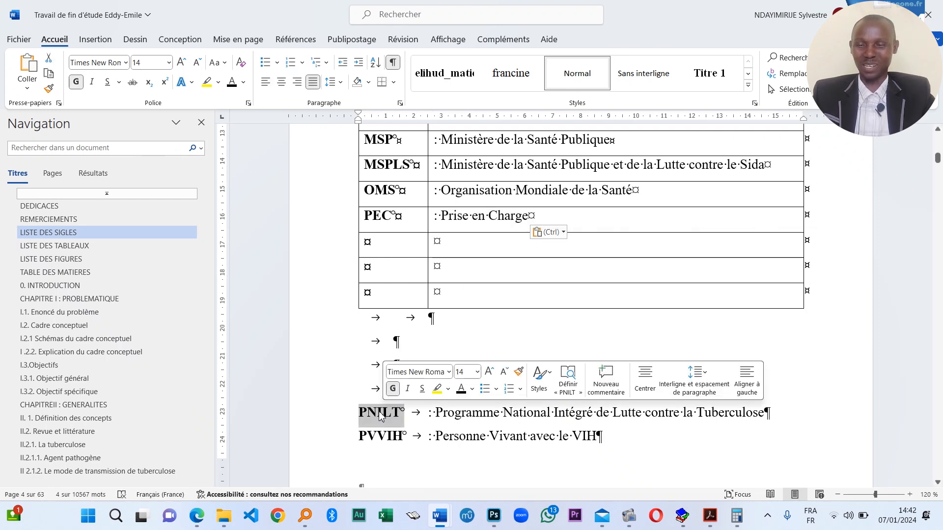
left_click_drag(380, 413, 386, 328)
left_click_drag(386, 254, 385, 246)
left_click(413, 412)
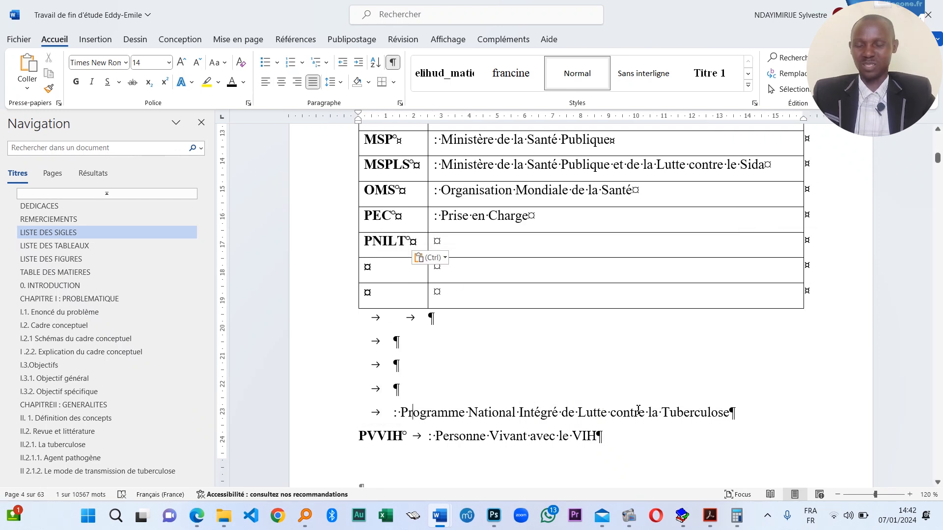
left_click_drag(741, 419, 445, 405)
left_click_drag(472, 251, 471, 248)
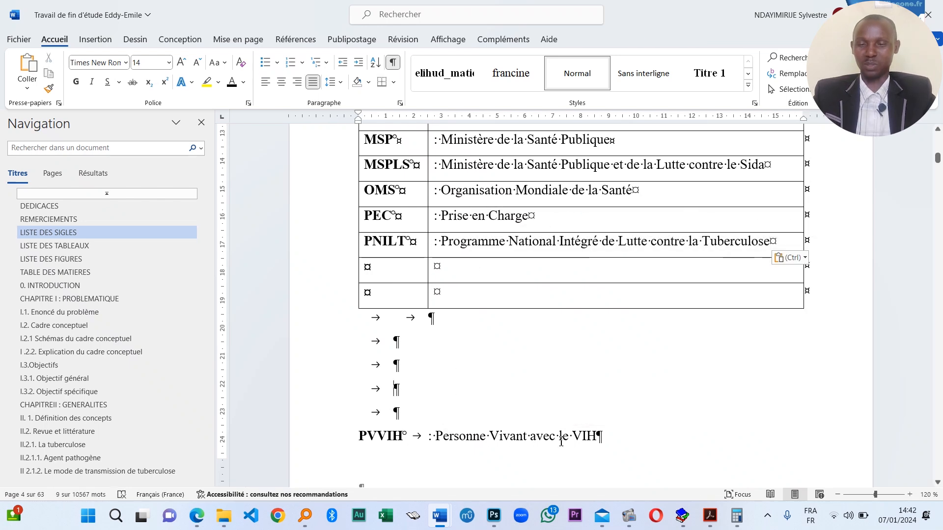
- Place PVVIH : Personne Vivant avec le VIH in the table, undoing a stray deletion of lines
left_click_drag(600, 437, 489, 277)
left_click_drag(359, 437, 378, 273)
double_click(380, 438)
left_click_drag(409, 437, 349, 338)
key("BackSpace")
key("BackSpace")
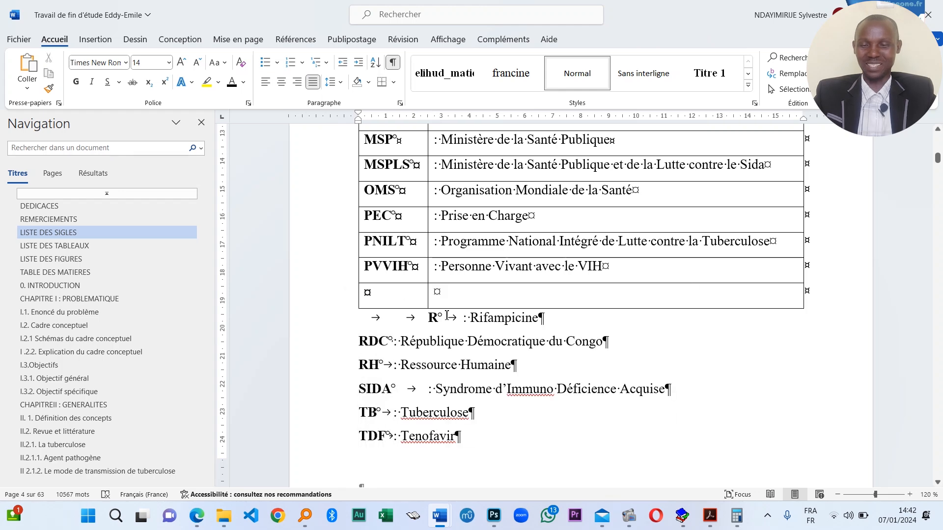
key("Return")
key("ctrl+z")
key("ctrl+z")
key("ctrl+z")
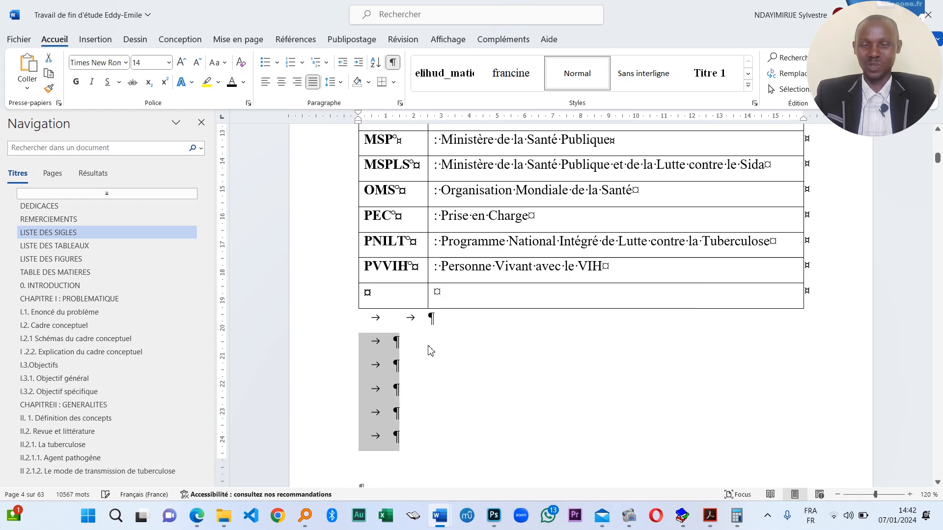
- Delete the blank lines below the table and move R into the last row
left_click_drag(409, 434, 379, 325)
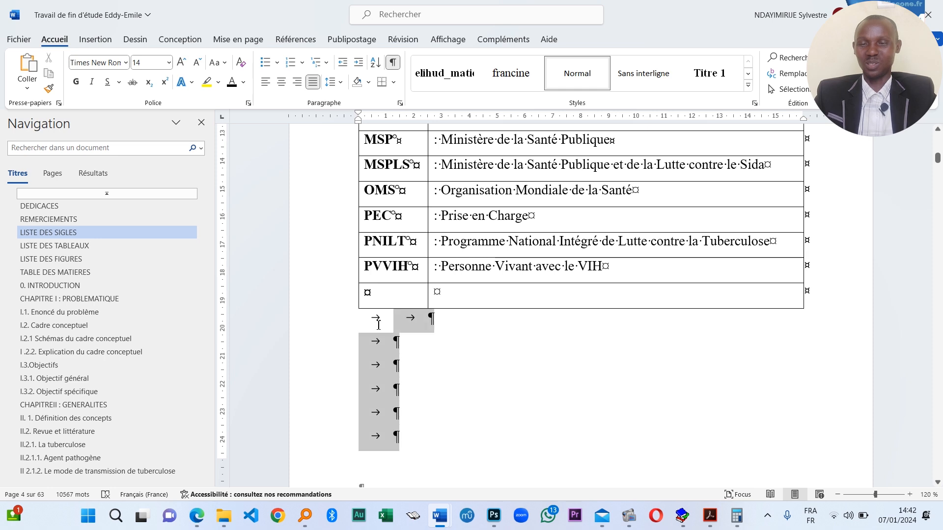
key("Delete")
left_click(386, 293)
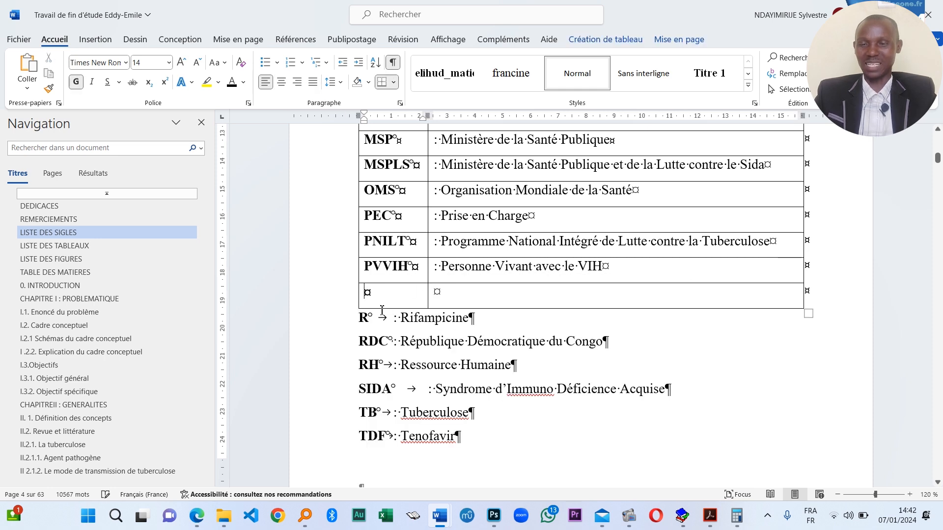
double_click(374, 321)
left_click_drag(368, 319, 440, 294)
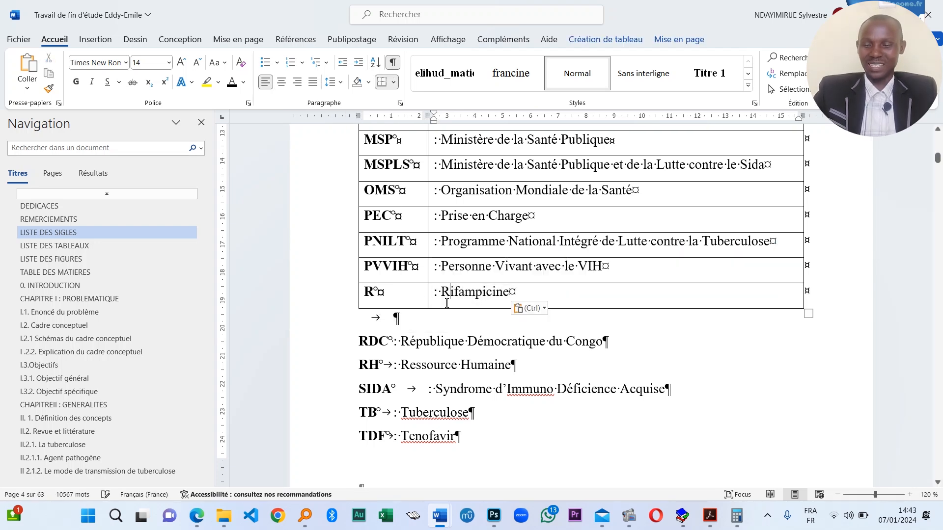
- Add three rows below R and fill one with RDC : République Démocratique du Congo
left_click(354, 310)
left_click(354, 310)
left_click(354, 309)
left_click(353, 309)
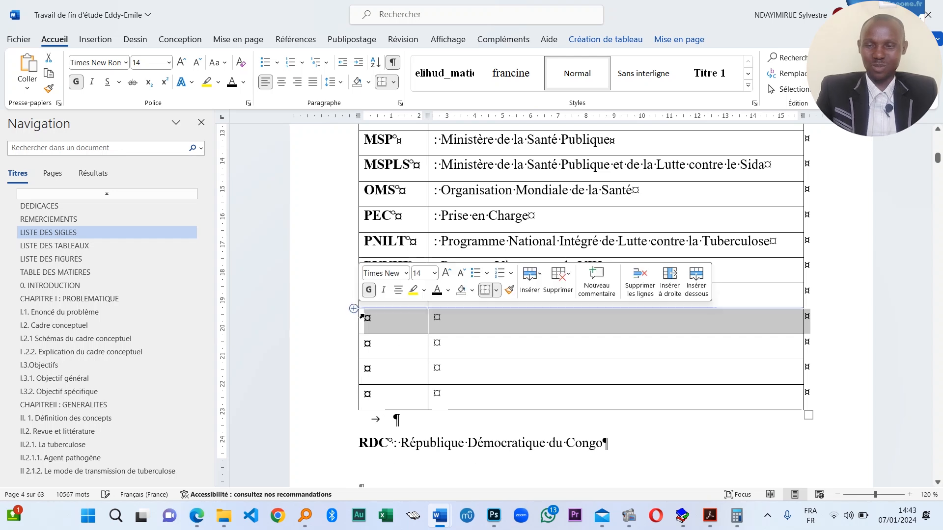
left_click(377, 320)
double_click(377, 445)
left_click_drag(377, 445, 389, 325)
left_click_drag(638, 448, 439, 319)
- Bring RH and Ressource Humaine from the next page into the table
scroll(417, 419, "down", 2)
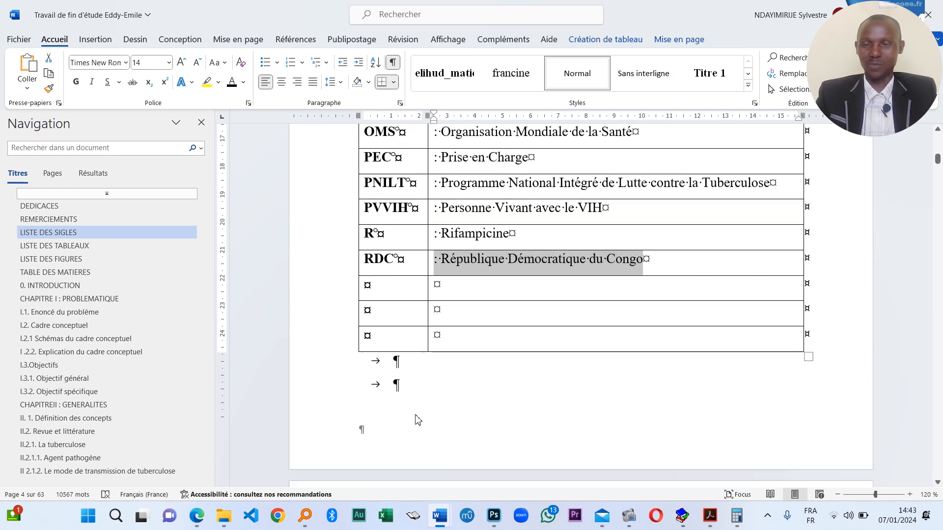
scroll(411, 420, "down", 3)
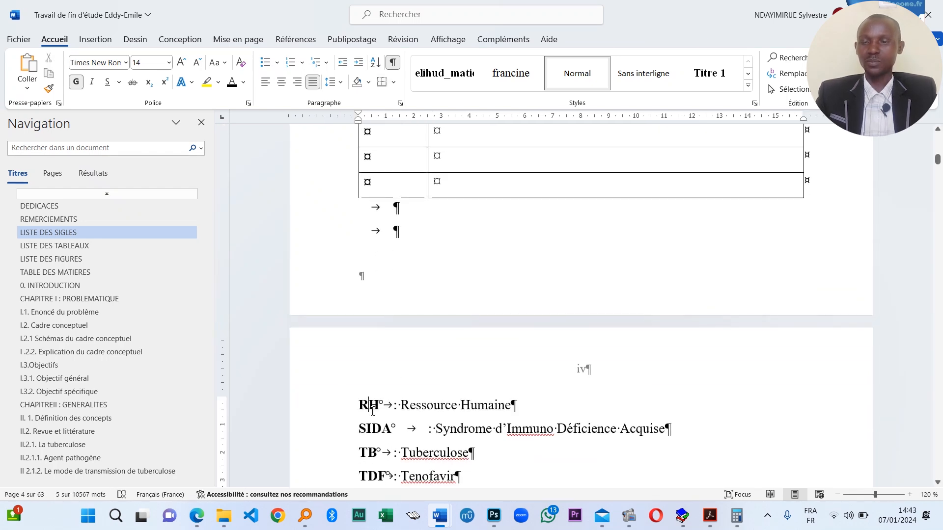
double_click(373, 410)
left_click_drag(381, 413, 393, 193)
left_click_drag(388, 152, 388, 155)
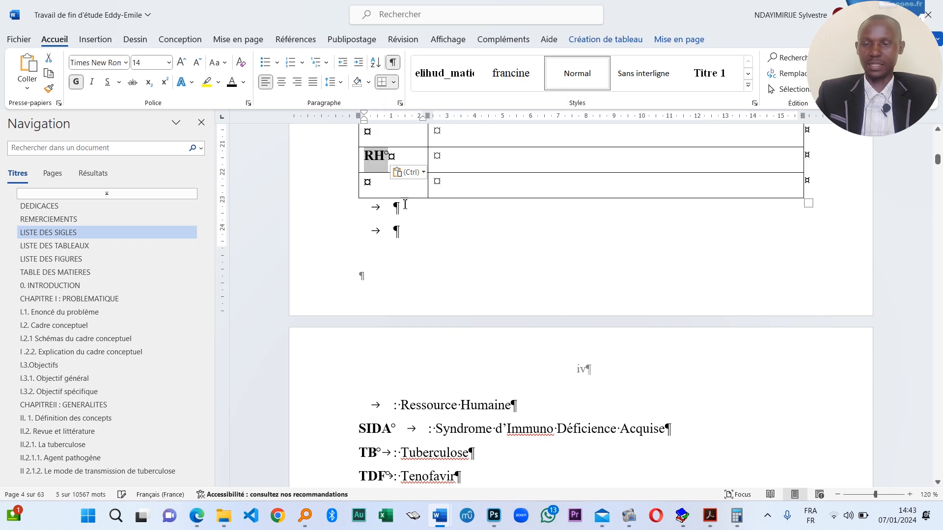
double_click(452, 413)
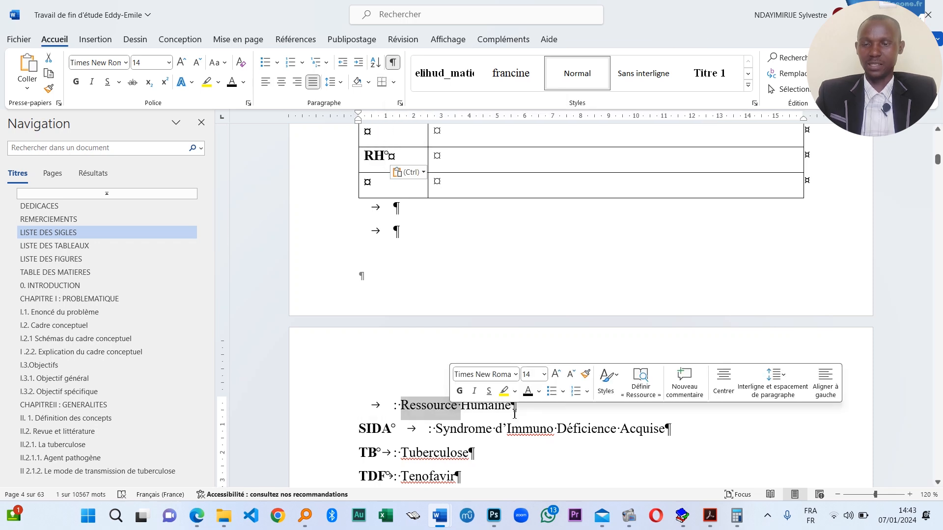
left_click_drag(514, 413, 487, 158)
- Shift RH : Ressource Humaine up into the empty row directly above
scroll(501, 226, "up", 5)
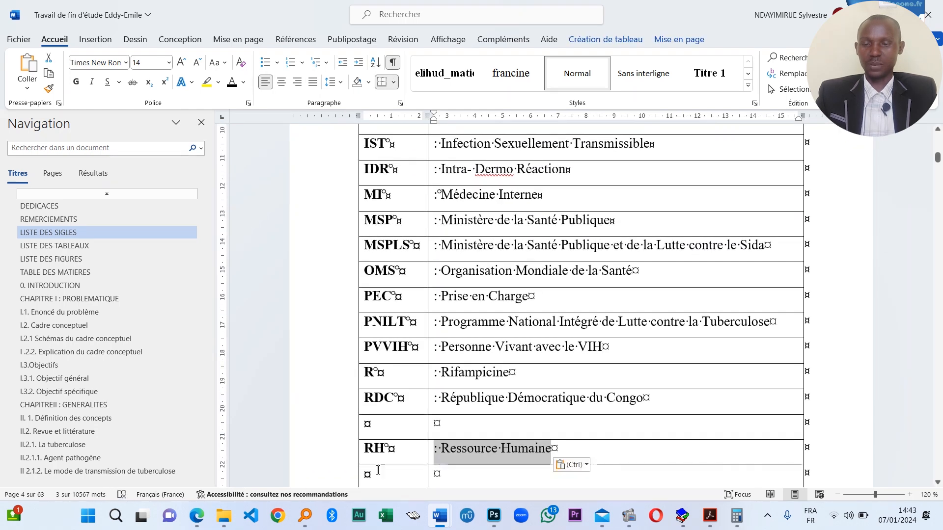
double_click(375, 449)
left_click_drag(375, 449, 376, 423)
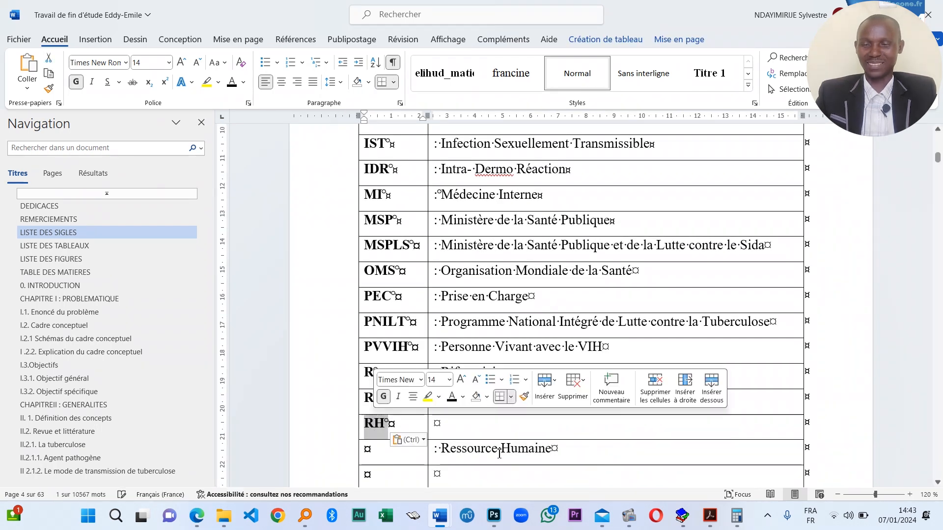
triple_click(501, 452)
left_click_drag(568, 454, 449, 430)
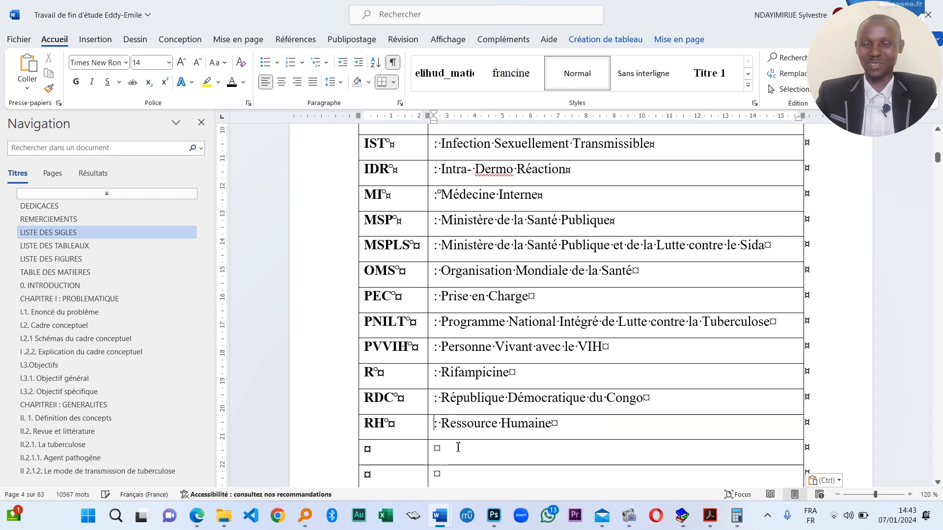
left_click(445, 449)
scroll(432, 385, "down", 5)
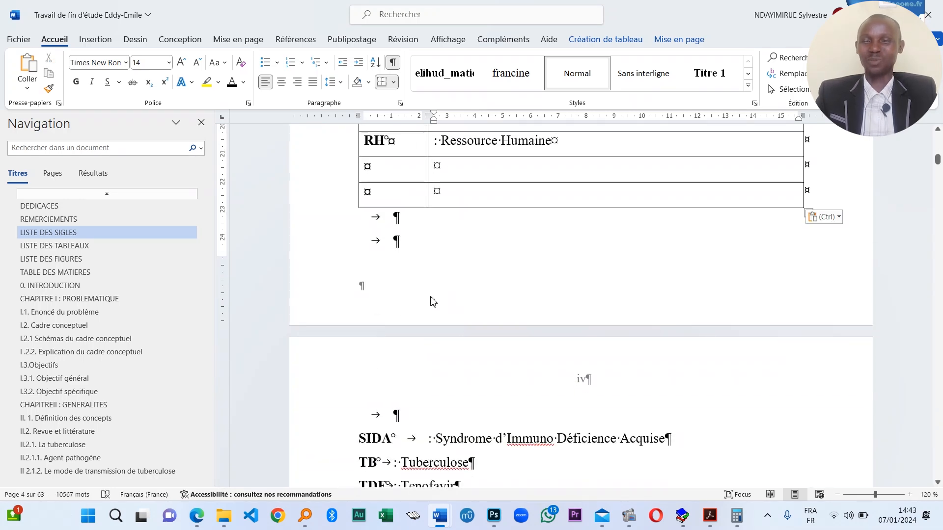
- Move SIDA : Syndrome d'Immuno Déficience Acquise and TB : Tuberculose into the table rows
double_click(379, 439)
left_click_drag(378, 439, 368, 166)
left_click_drag(632, 437, 469, 175)
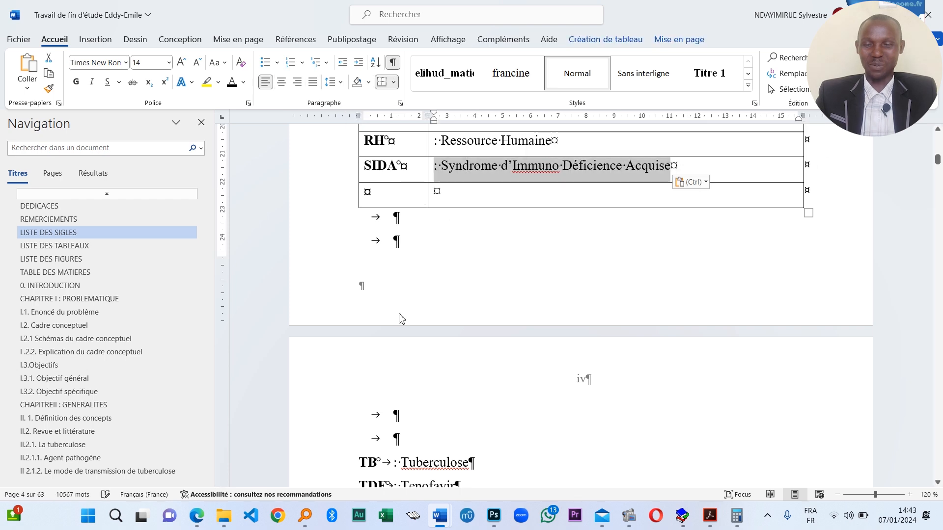
double_click(373, 463)
left_click_drag(373, 463, 384, 298)
left_click_drag(388, 203, 388, 204)
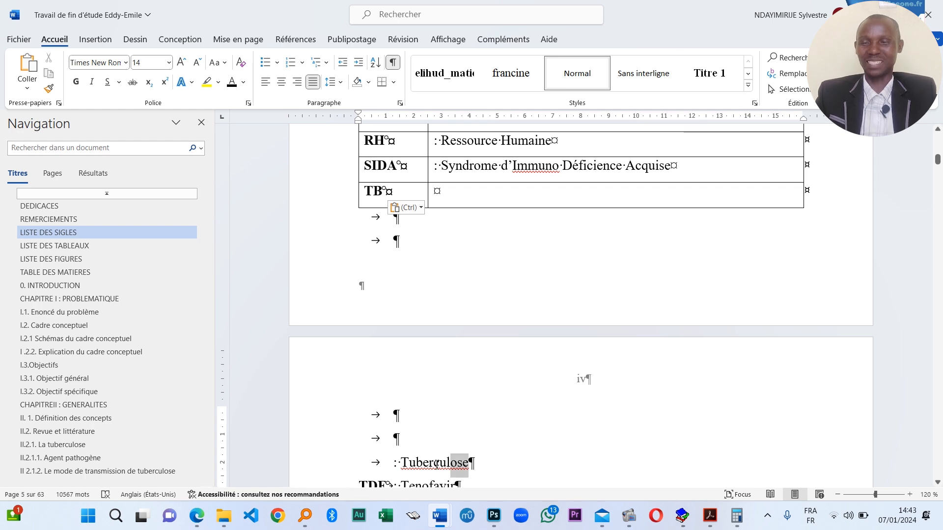
left_click_drag(422, 463, 419, 412)
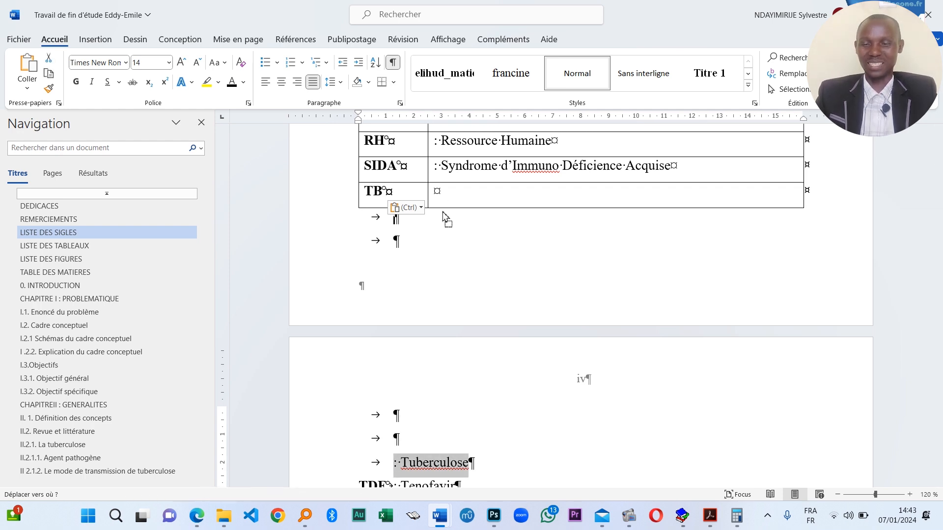
left_click_drag(445, 216, 436, 191)
- Add three empty rows below TB and delete the blank lines under the table
left_click(365, 207)
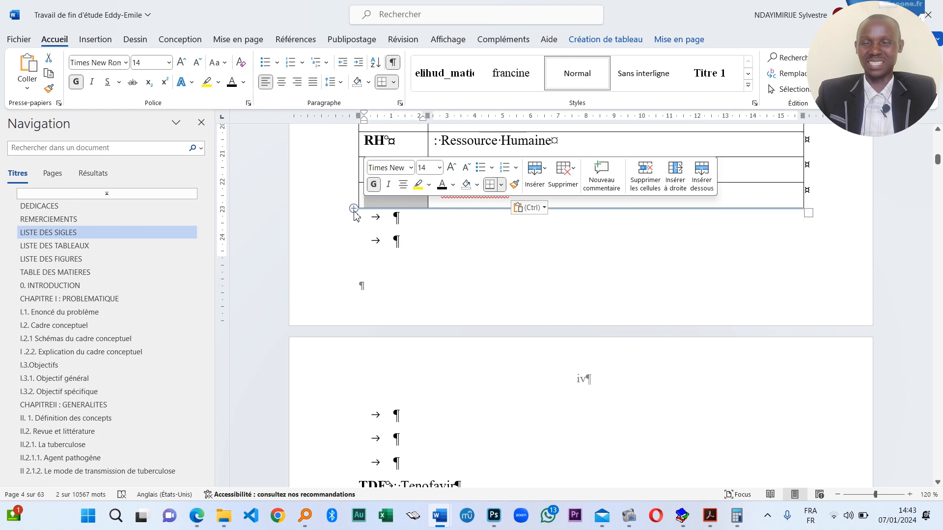
left_click(354, 209)
left_click(354, 209)
left_click(354, 209)
left_click(400, 442)
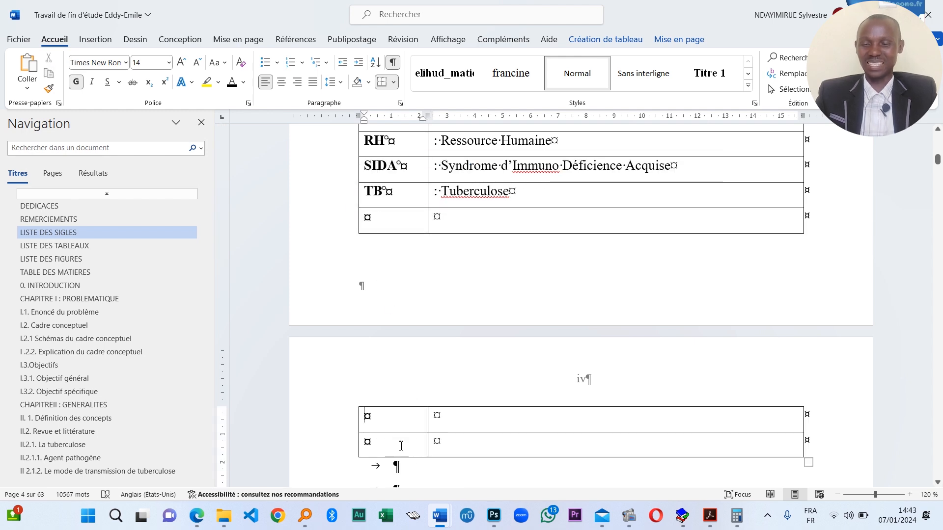
scroll(403, 440, "down", 2)
left_click_drag(401, 449, 378, 362)
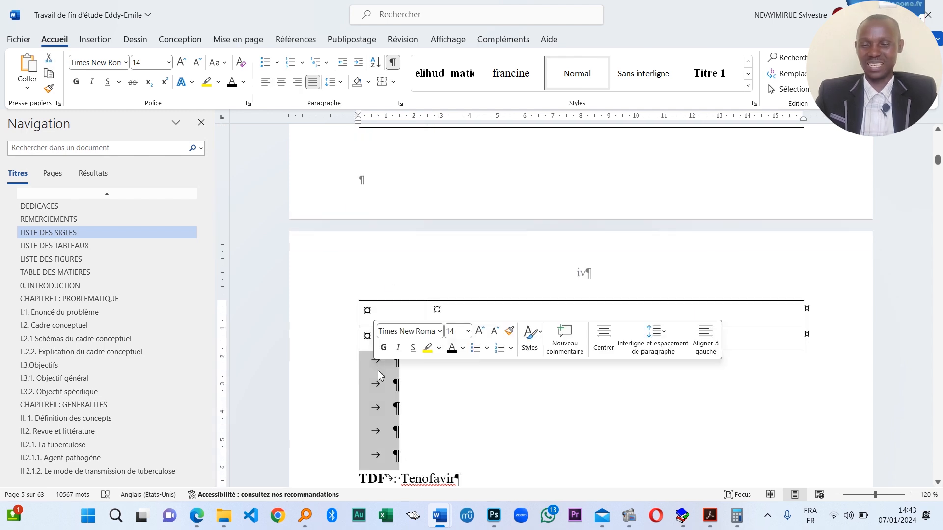
key("Delete")
- Move TDF into the next empty row and select its Tenofavir meaning
double_click(373, 360)
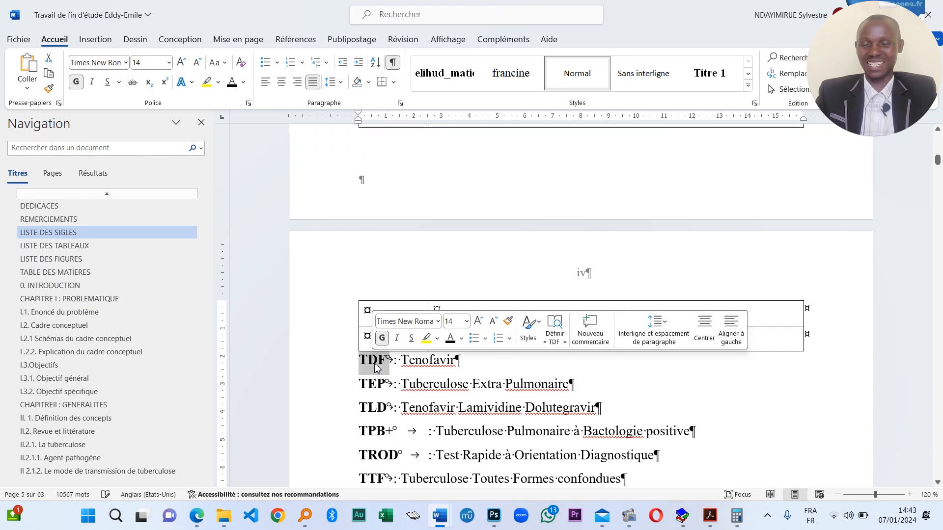
scroll(376, 366, "up", 4)
scroll(381, 442, "down", 1)
left_click_drag(382, 473, 371, 219)
left_click_drag(454, 466, 450, 433)
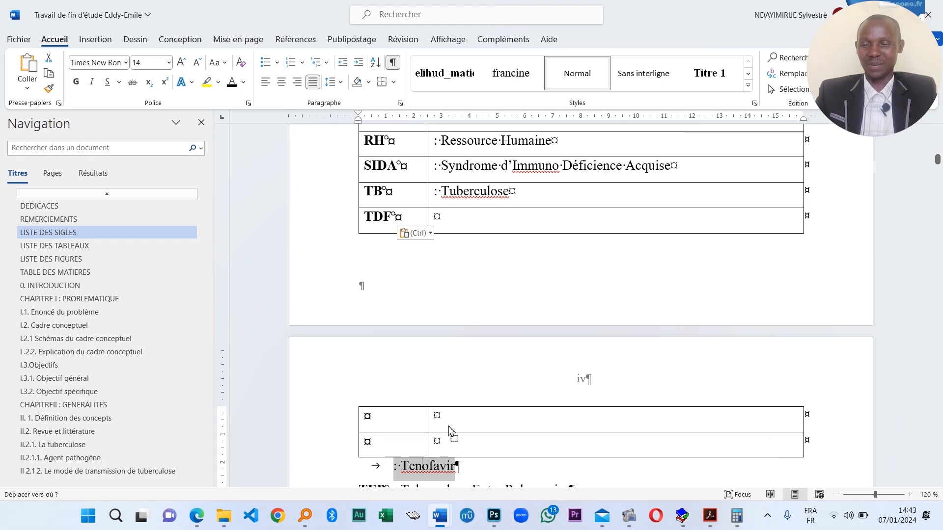
- Put TEP : Tuberculose Extra Pulmonaire into the first table row
left_click_drag(494, 212, 493, 216)
scroll(496, 231, "down", 3)
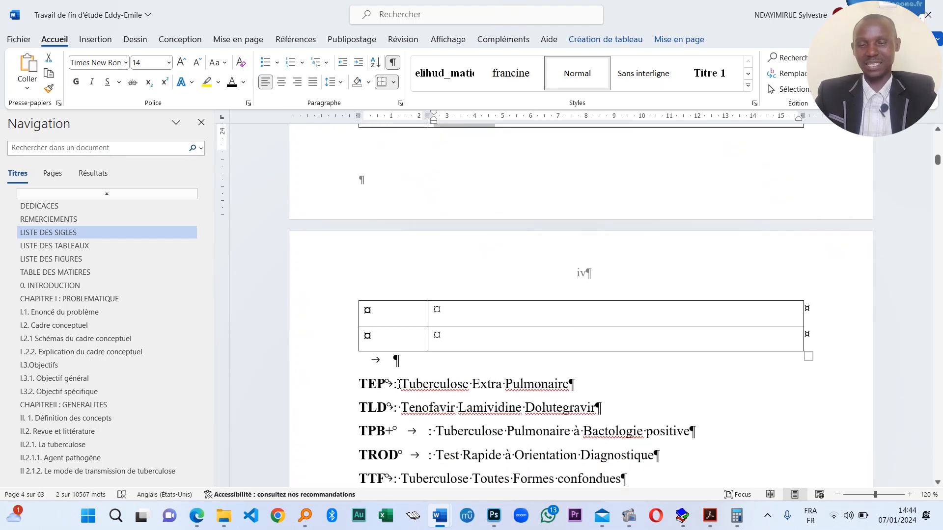
left_click_drag(364, 384, 368, 310)
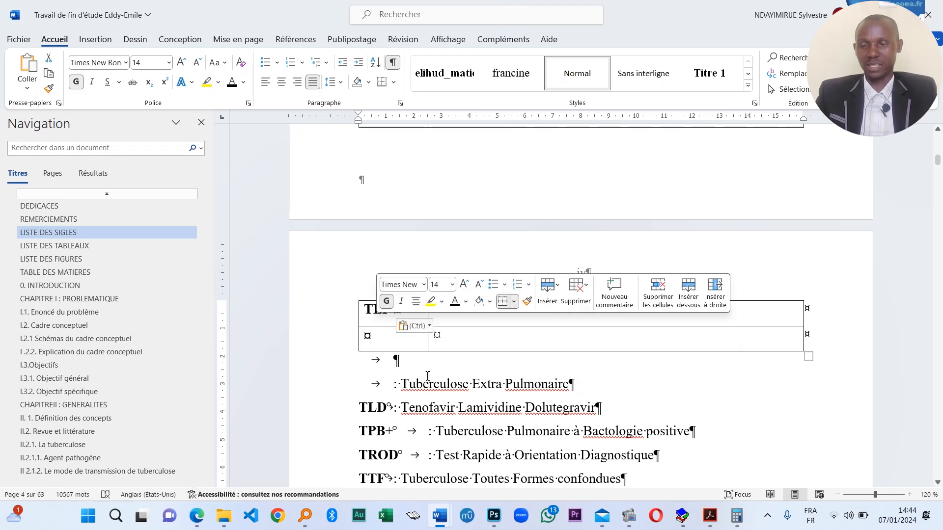
triple_click(457, 389)
left_click(496, 386)
left_click_drag(592, 387, 469, 312)
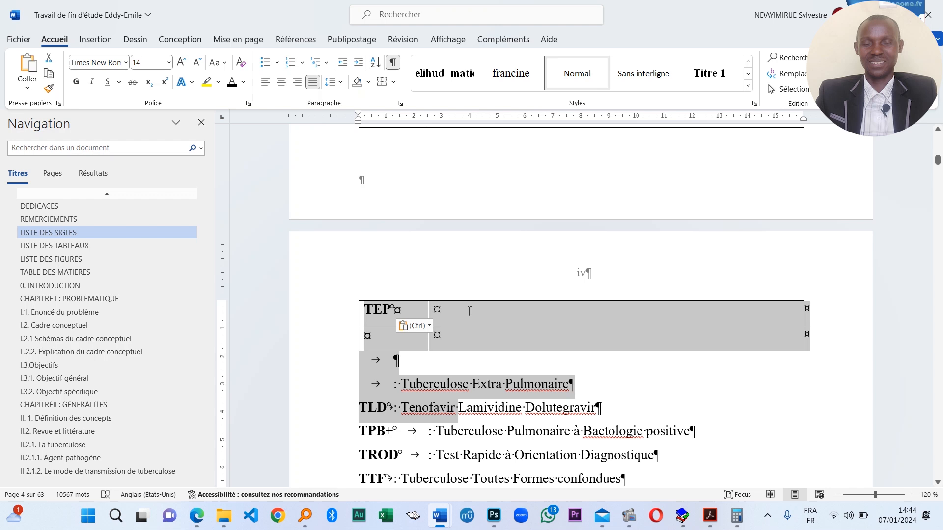
left_click(461, 371)
left_click_drag(583, 395, 479, 319)
left_click(409, 408)
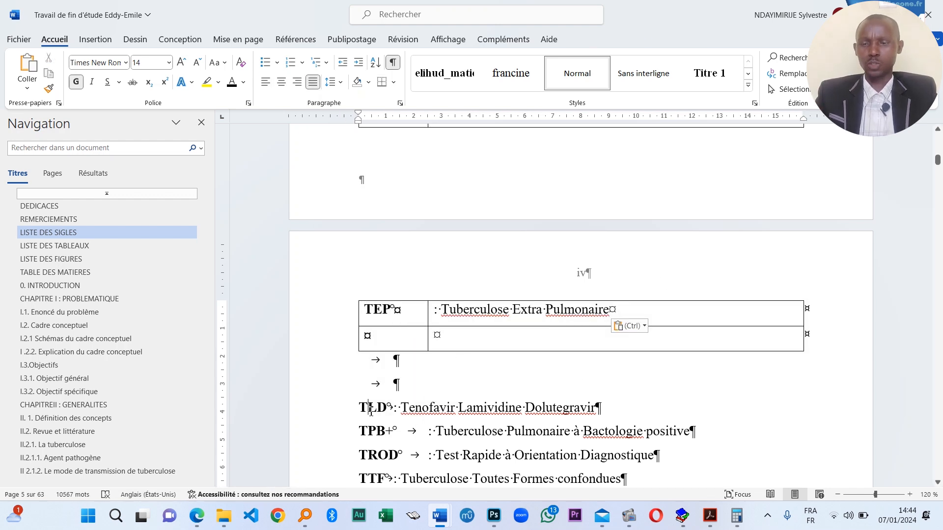
- Put TLD and its definition in the second row, clear leftover blank lines, and add rows below
double_click(371, 411)
left_click_drag(371, 411, 388, 337)
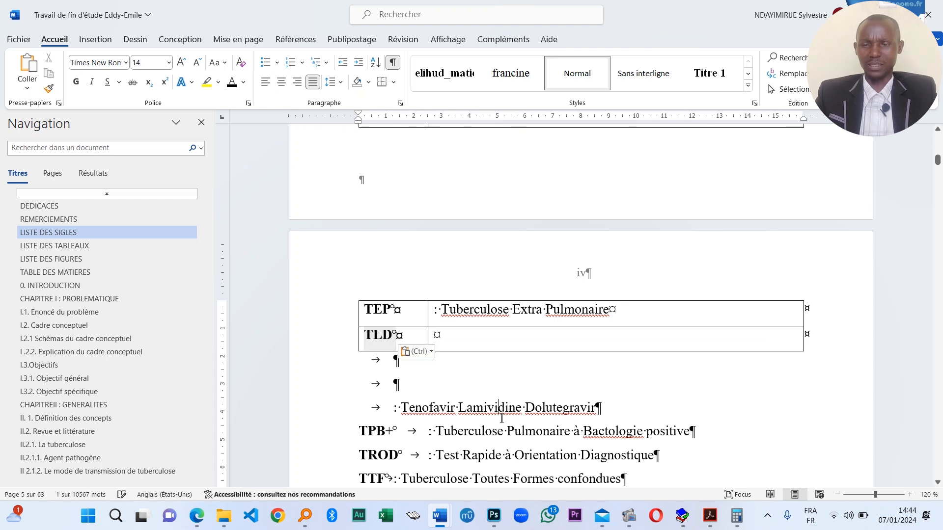
left_click_drag(595, 408, 473, 332)
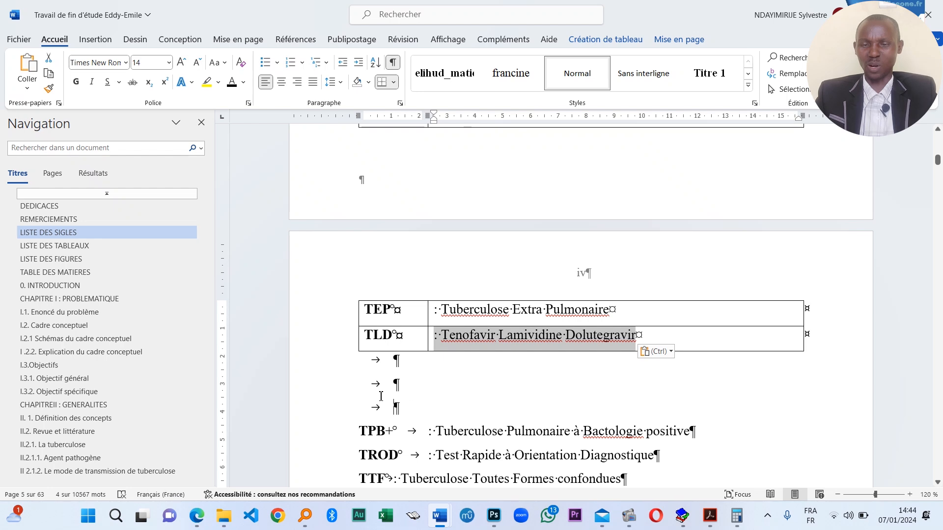
left_click_drag(381, 396, 353, 379)
key("Delete")
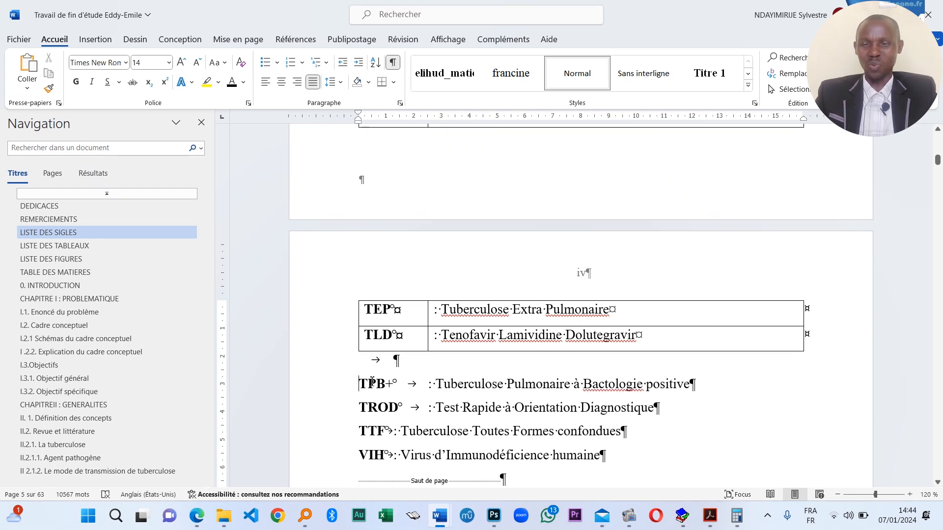
left_click_drag(375, 384, 380, 338)
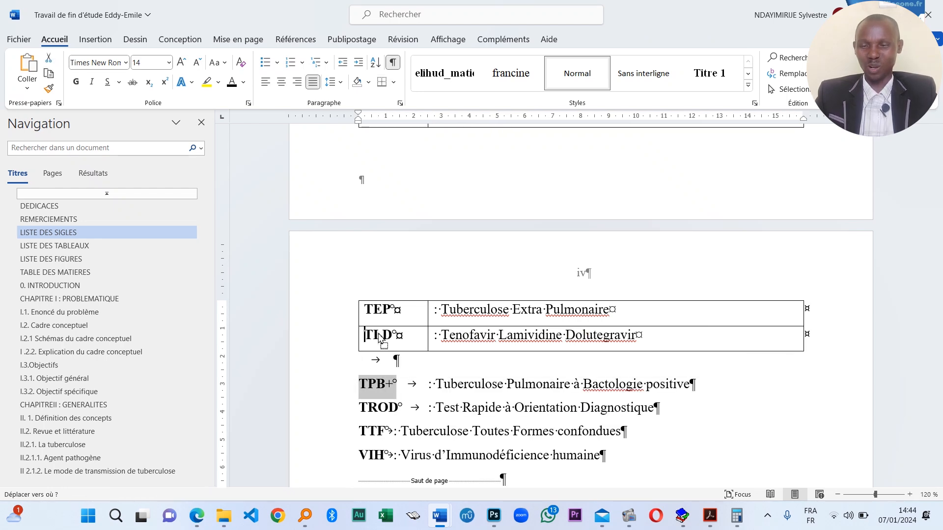
left_click_drag(379, 386, 378, 385)
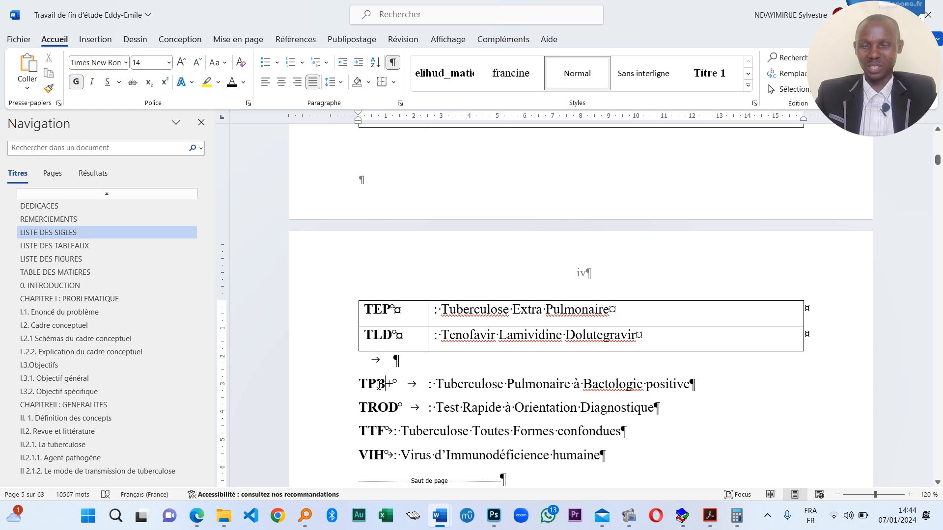
triple_click(354, 352)
- Add a row below TLD and move TPB+ and its definition into it
left_click(385, 372)
scroll(393, 402, "down", 2)
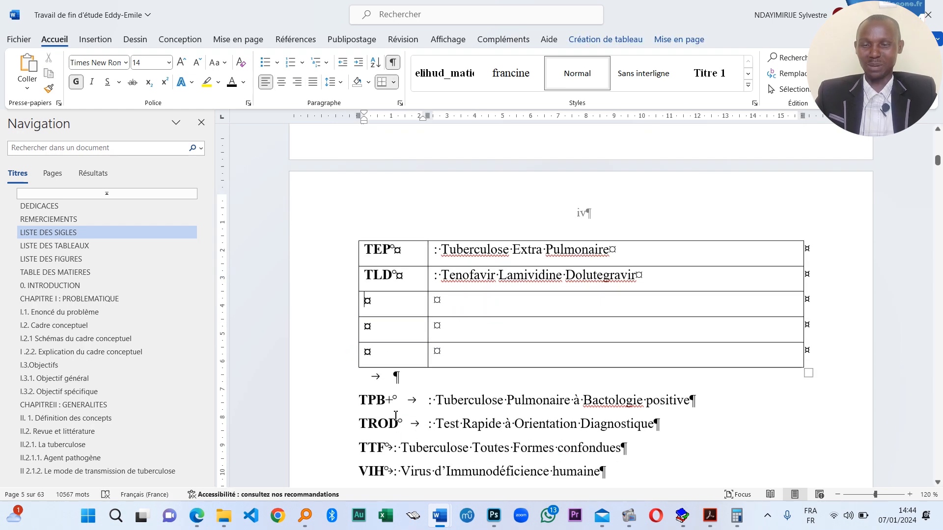
left_click_drag(361, 352, 384, 259)
left_click_drag(693, 352, 491, 257)
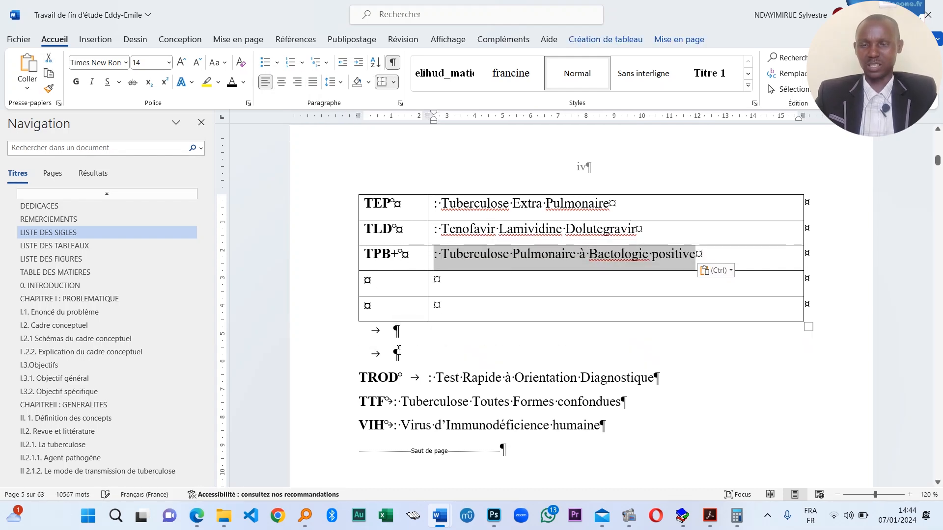
left_click(389, 377)
- Move TROD and 'Test Rapide à Orientation Diagnostique' into the fourth row's cells
double_click(389, 377)
left_click_drag(388, 377, 382, 334)
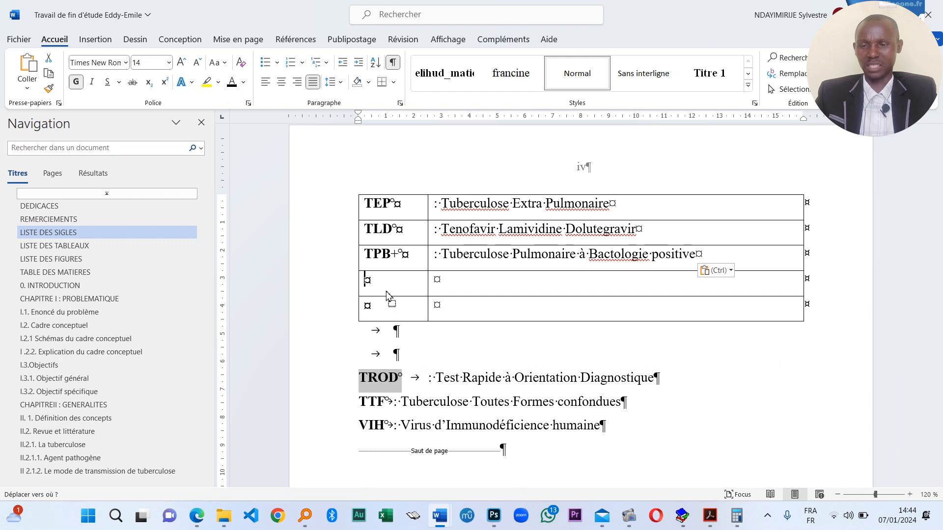
left_click_drag(386, 295, 386, 294)
left_click_drag(620, 378, 379, 385)
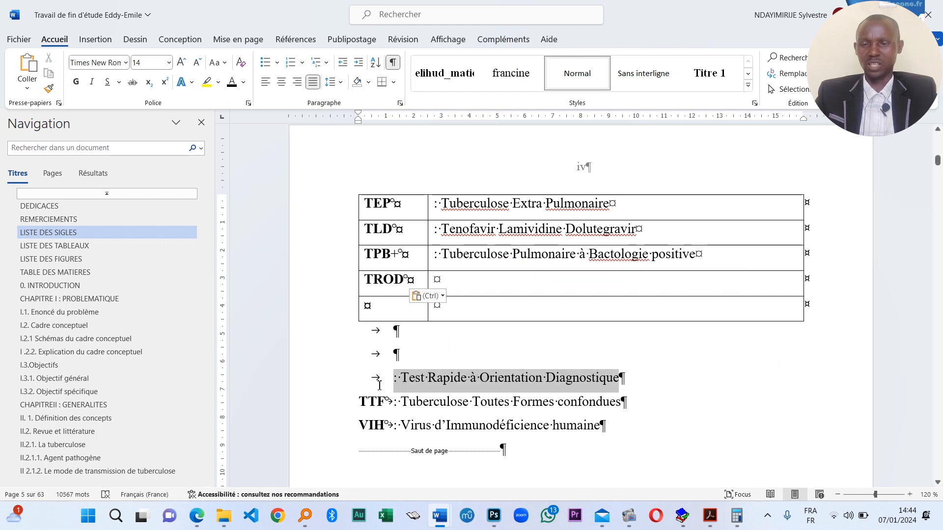
left_click_drag(492, 378, 437, 280)
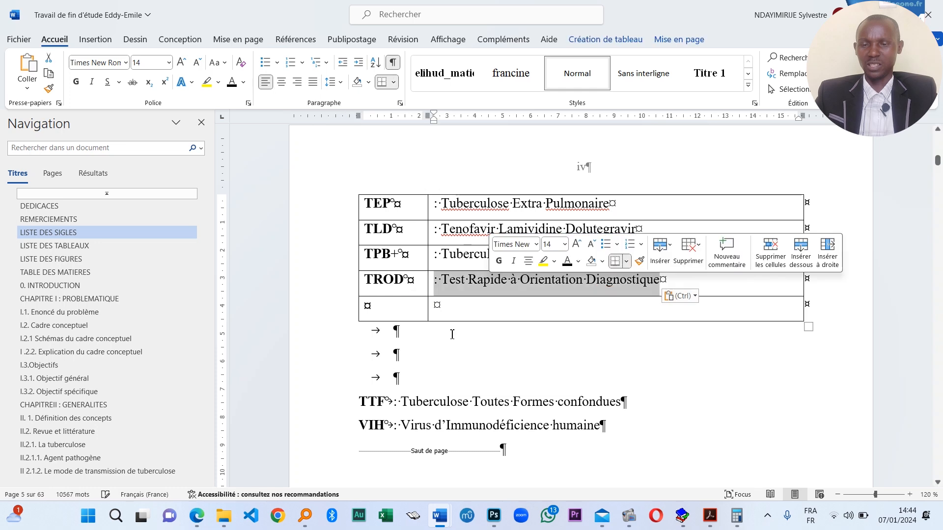
- Move TTF and its definition into the table's last row
double_click(376, 402)
left_click_drag(375, 402, 386, 334)
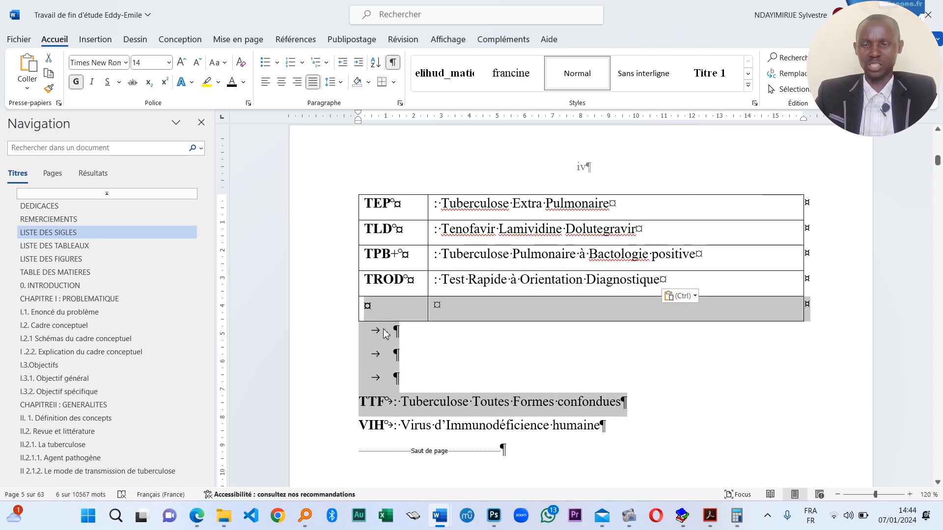
double_click(373, 401)
left_click_drag(373, 402, 384, 305)
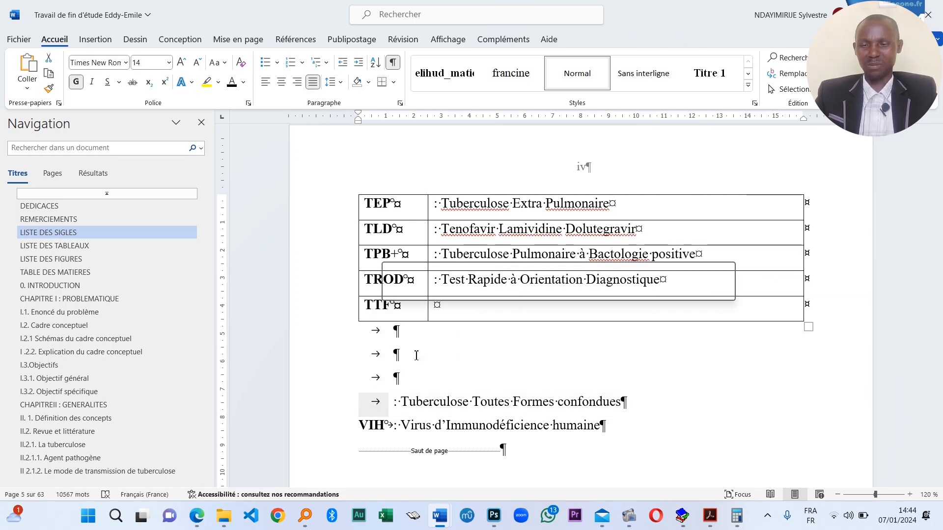
left_click_drag(623, 403, 438, 306)
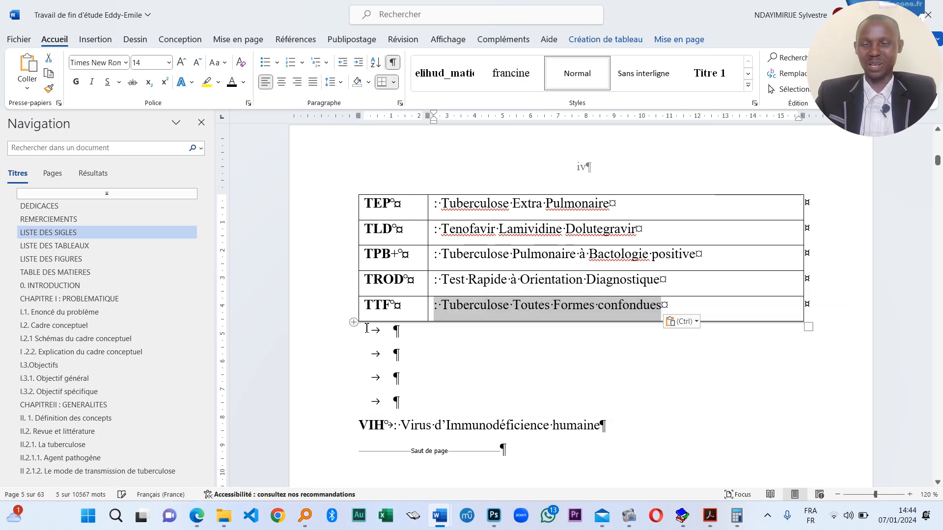
- Add three empty rows below the TTF row and delete the empty lines under the table
left_click(354, 323)
left_click(353, 323)
left_click(354, 323)
left_click(354, 322)
left_click(353, 323)
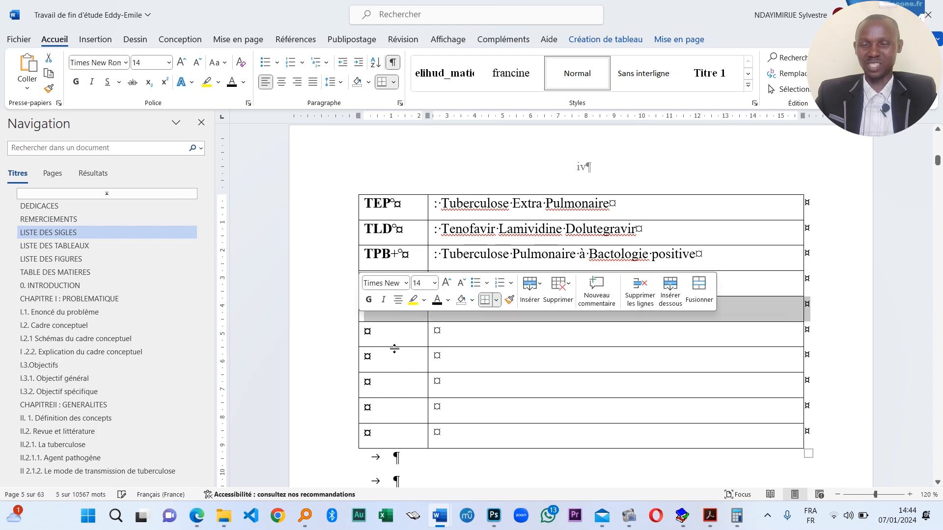
scroll(434, 368, "down", 3)
left_click_drag(363, 391, 392, 207)
key("Delete")
- Move VIH and 'Virus d'Immunodéficience humaine' into the next empty row
double_click(383, 316)
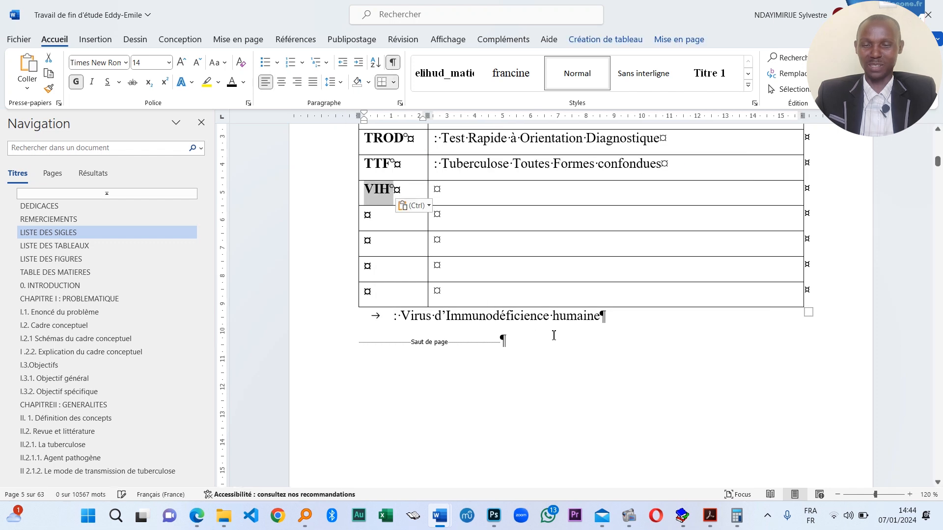
left_click_drag(622, 320, 453, 272)
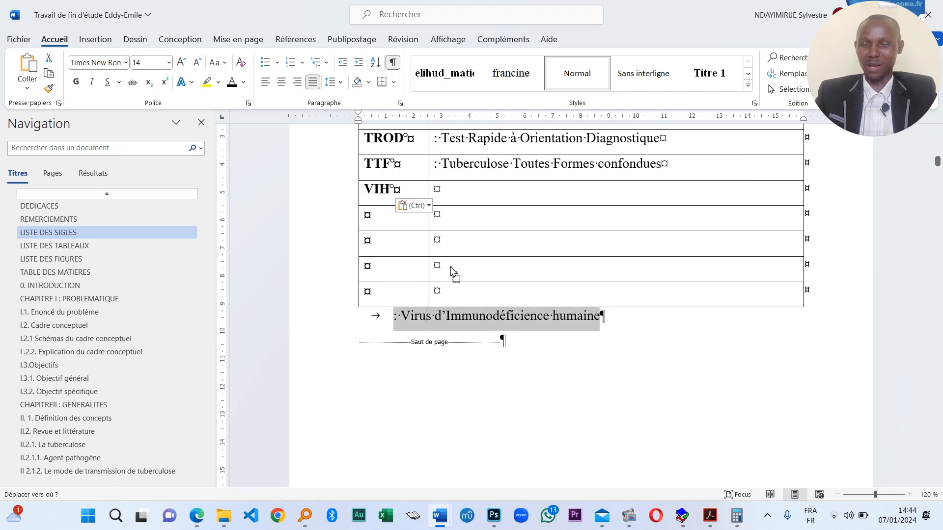
left_click_drag(465, 206, 464, 203)
left_click(391, 238)
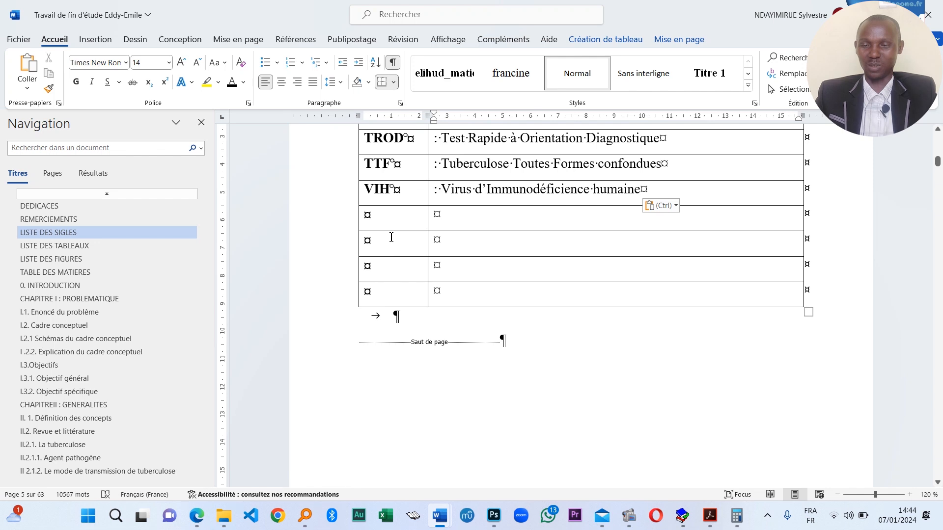
scroll(505, 297, "down", 8)
scroll(458, 373, "up", 3)
scroll(459, 366, "up", 6)
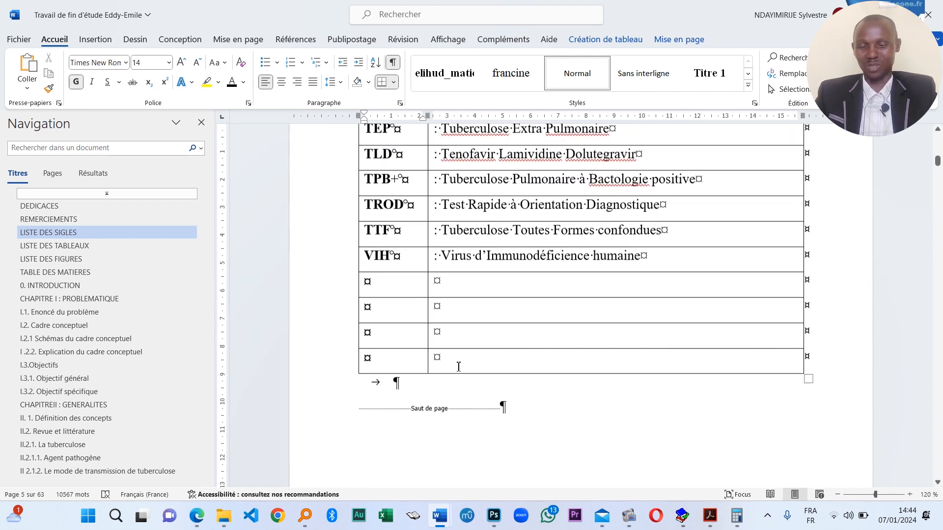
scroll(482, 394, "down", 2)
scroll(456, 421, "down", 8)
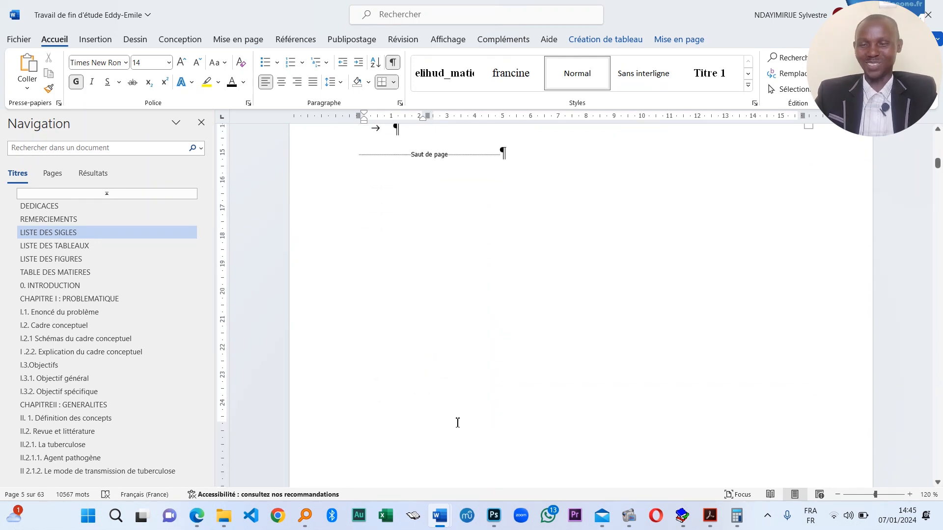
- Delete the four empty rows after VIH, confirming the Supprimer les cellules dialog
scroll(448, 404, "up", 5)
scroll(552, 362, "up", 6)
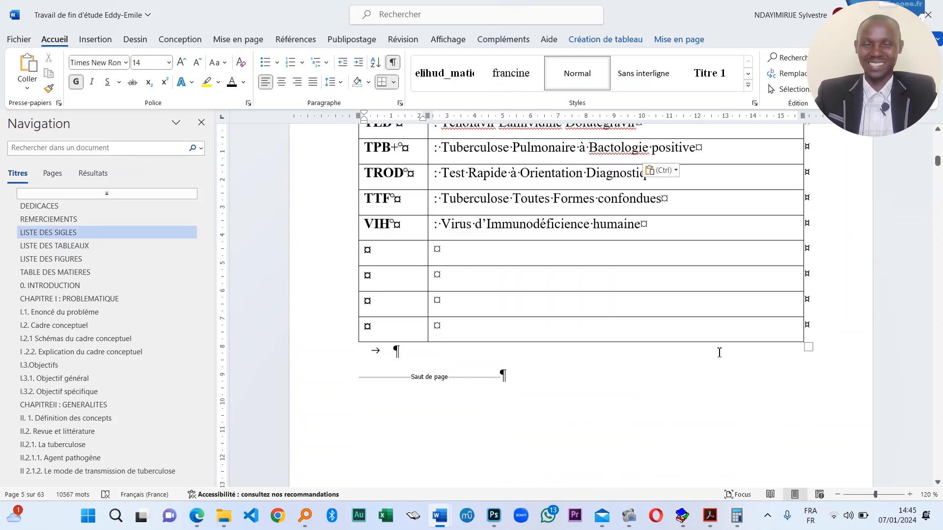
left_click_drag(825, 406, 308, 299)
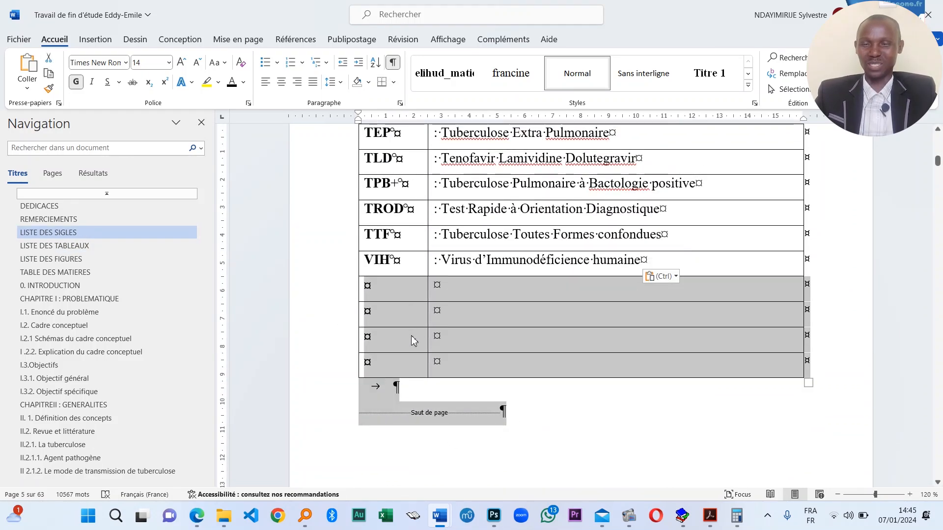
left_click_drag(509, 362, 366, 301)
key("BackSpace")
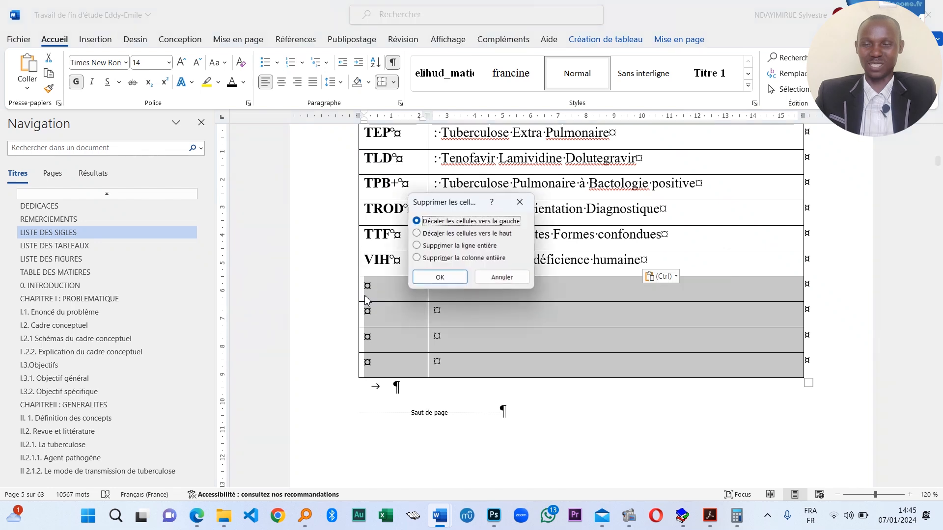
key("Return")
scroll(377, 324, "up", 1)
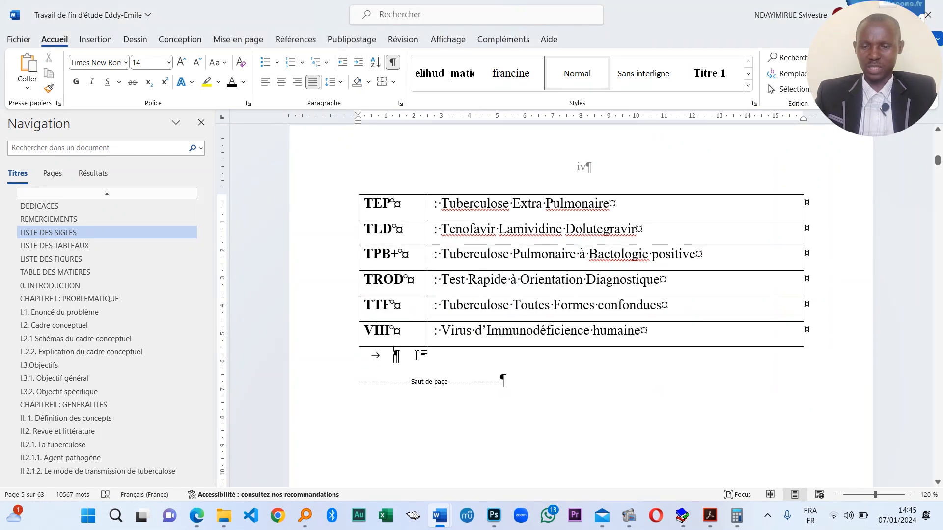
scroll(450, 358, "up", 15)
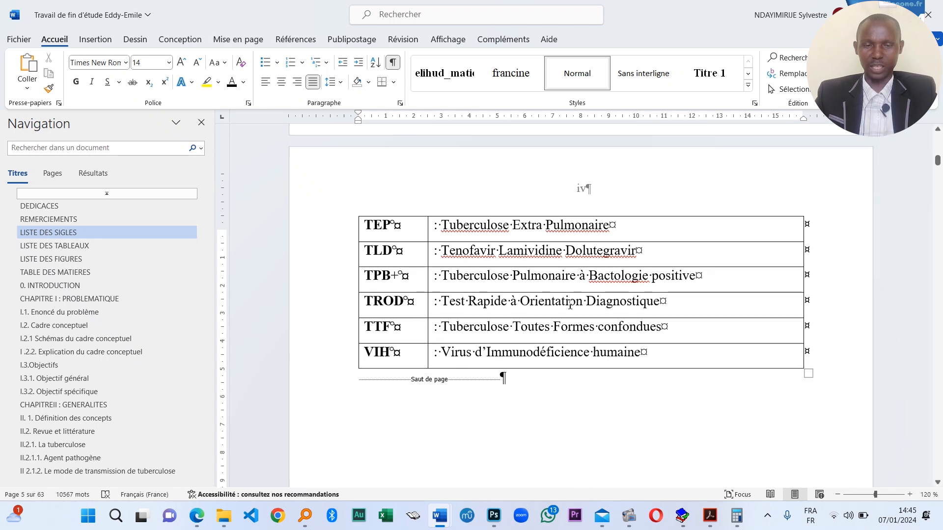
- Remove all borders from the acronym table
scroll(388, 271, "up", 3)
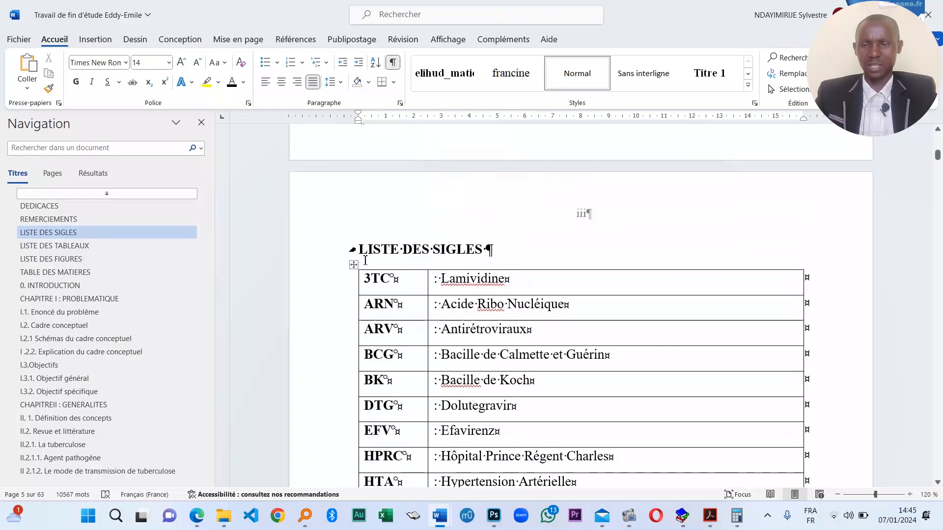
left_click(353, 265)
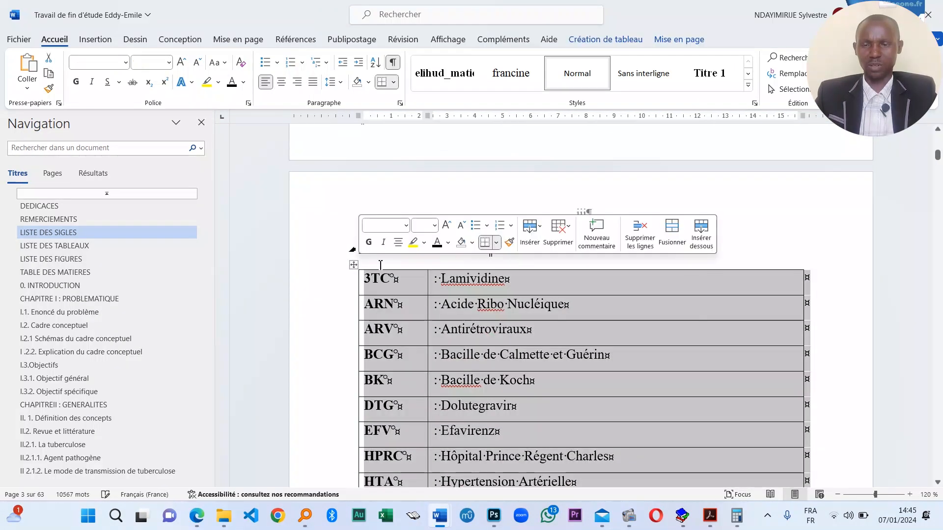
left_click(497, 243)
left_click(527, 328)
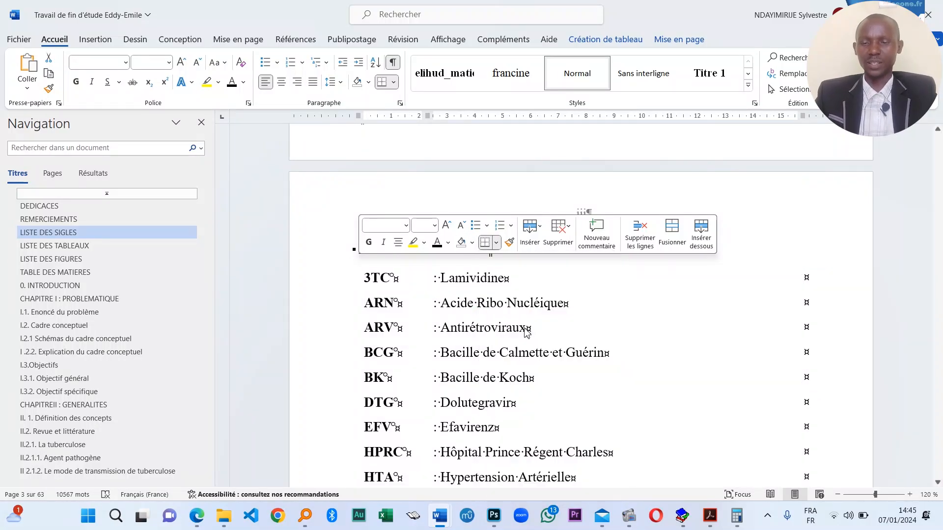
- Drag the column border left so the definitions sit closer to their acronyms
scroll(435, 379, "down", 1)
left_click(434, 378)
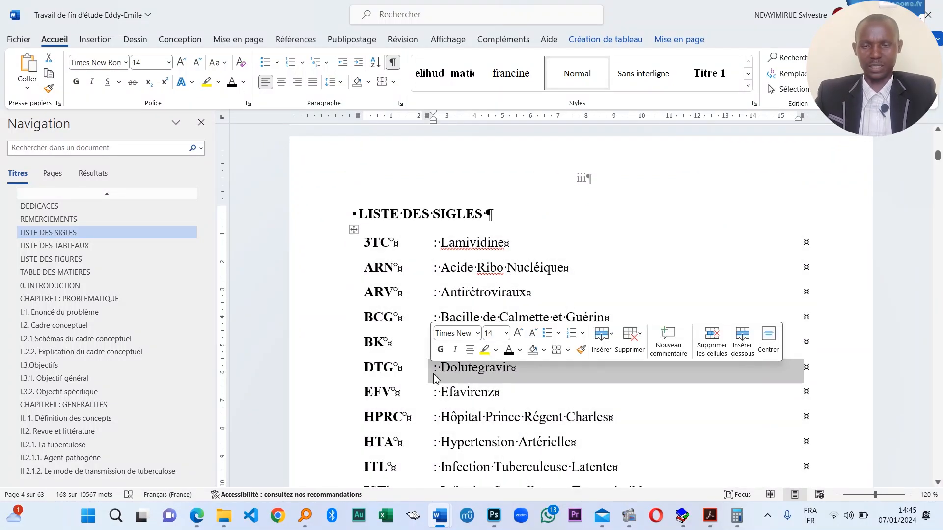
left_click_drag(427, 368, 421, 367)
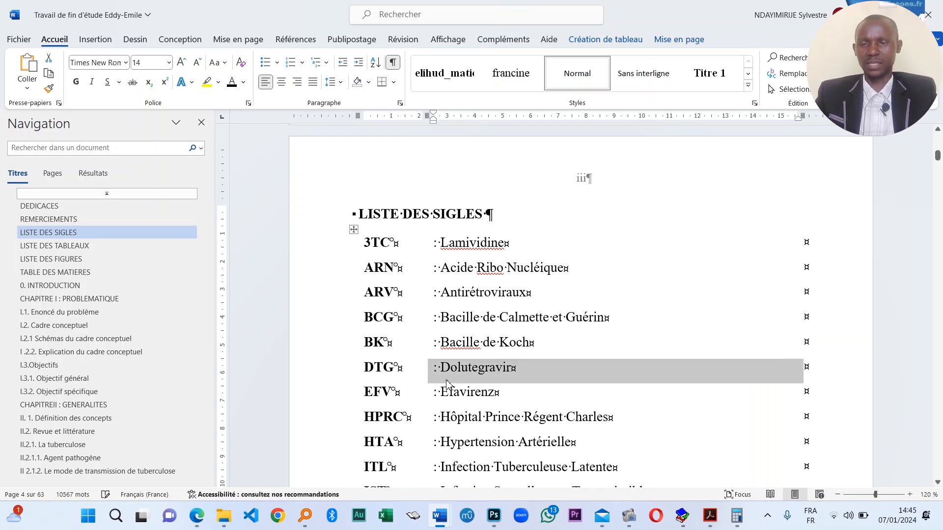
left_click(483, 318)
left_click_drag(428, 361, 421, 356)
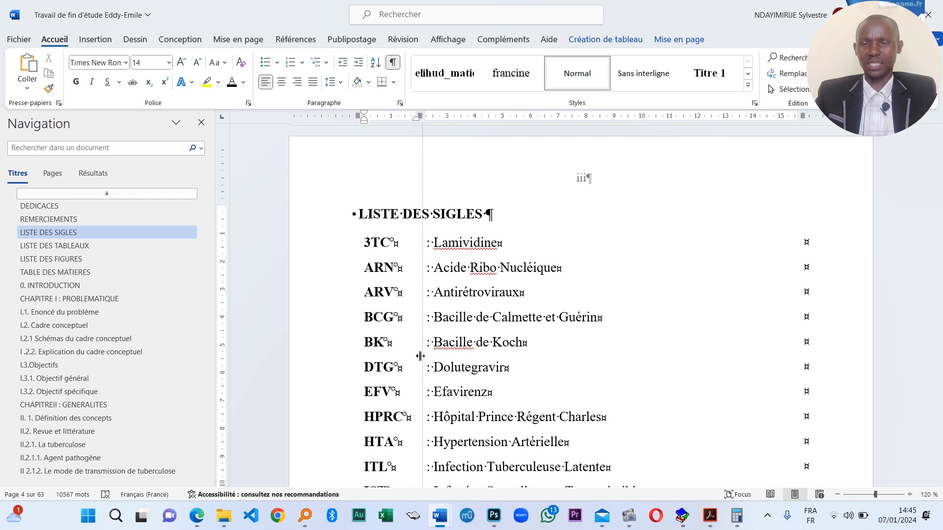
scroll(413, 354, "down", 10)
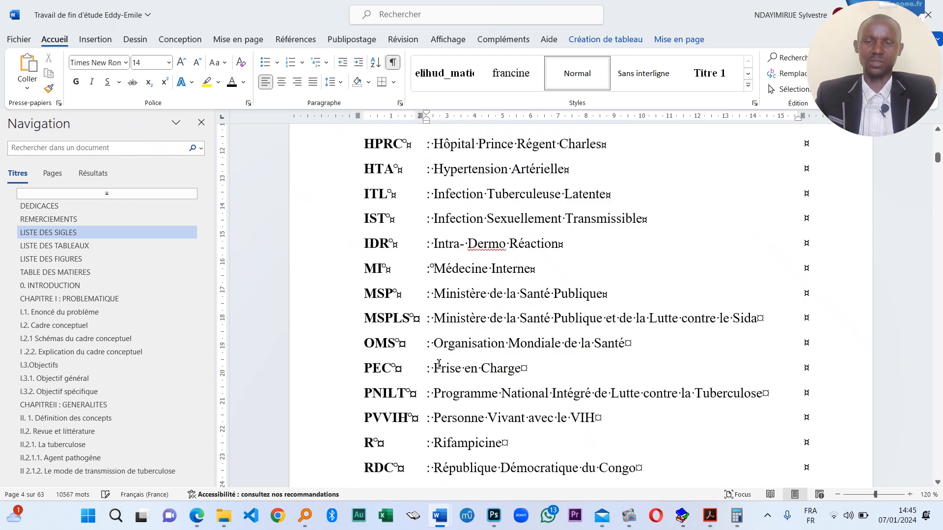
scroll(516, 414, "down", 5)
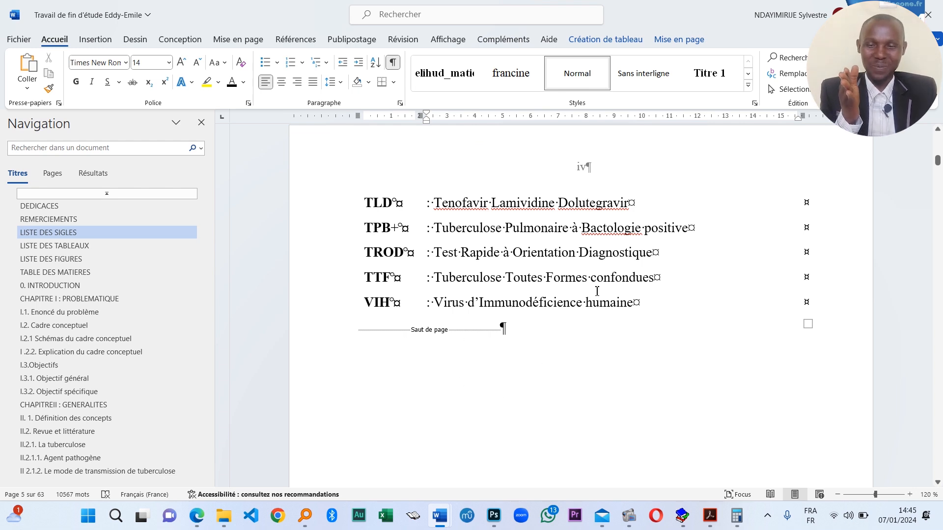
- Extend the LISTE DES SIGLES heading to read LISTE DES SIGLES ET ABREVIATIONS
scroll(522, 329, "down", 10)
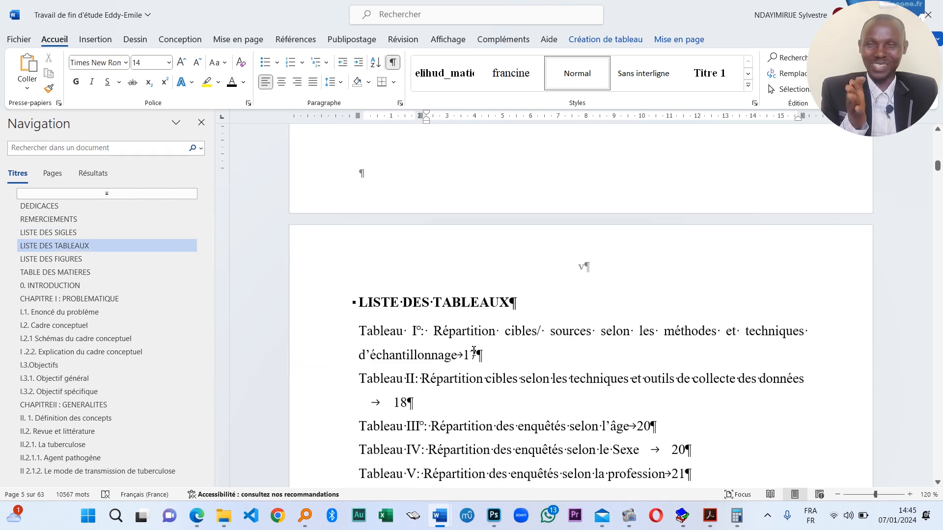
scroll(474, 349, "up", 10)
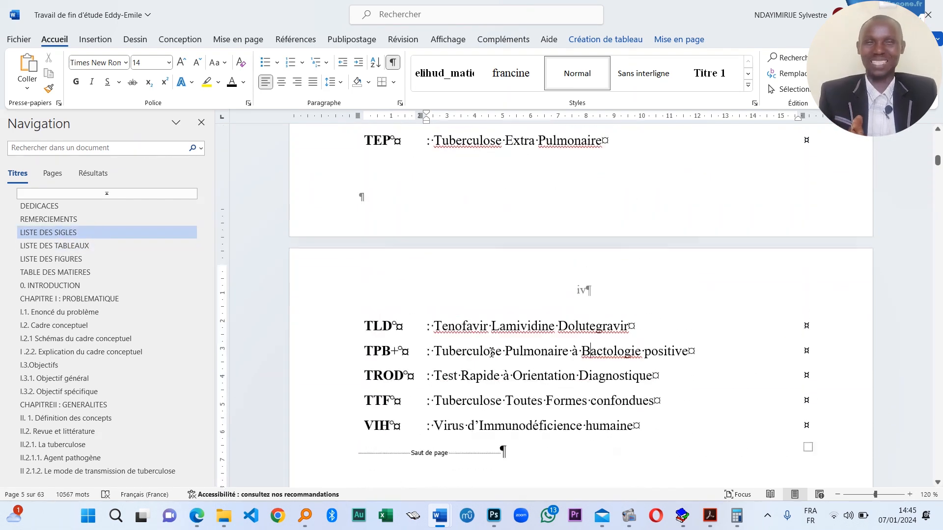
scroll(492, 353, "down", 10)
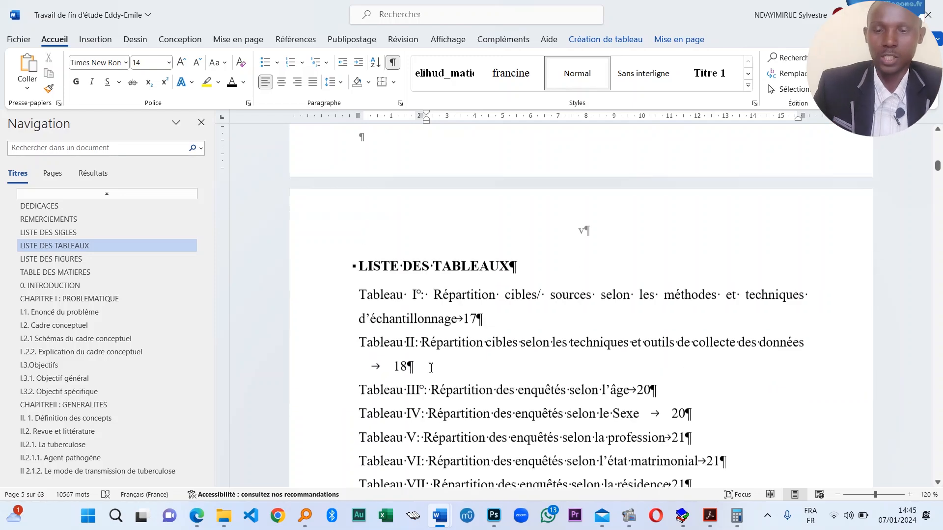
scroll(497, 315, "up", 10)
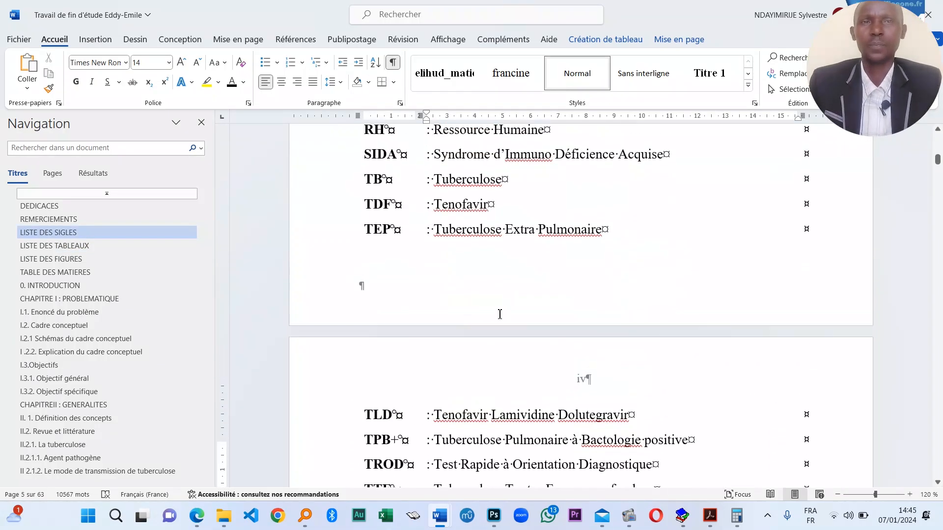
scroll(500, 315, "up", 10)
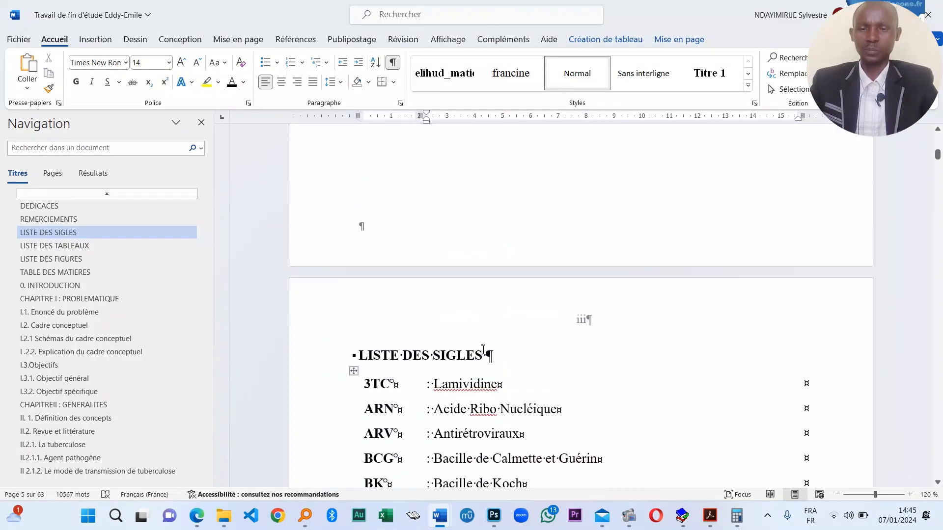
left_click(488, 354)
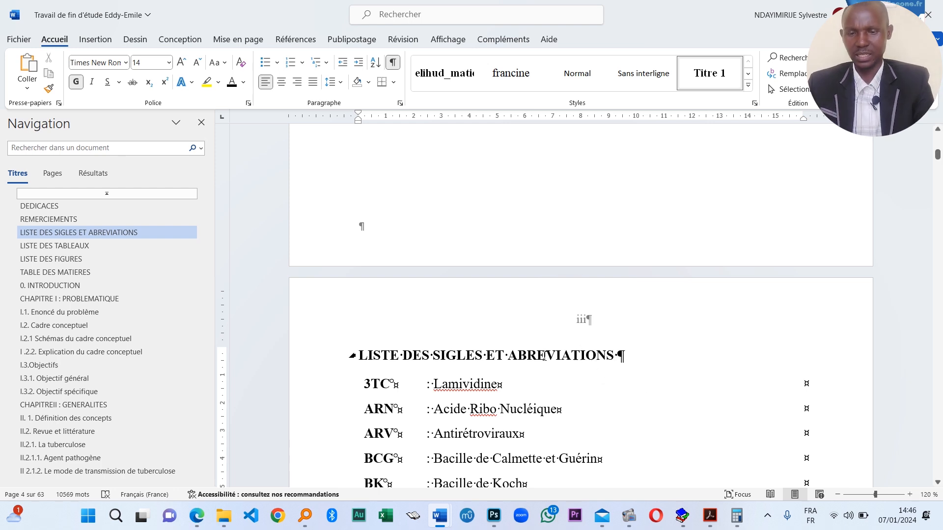
scroll(465, 356, "down", 20)
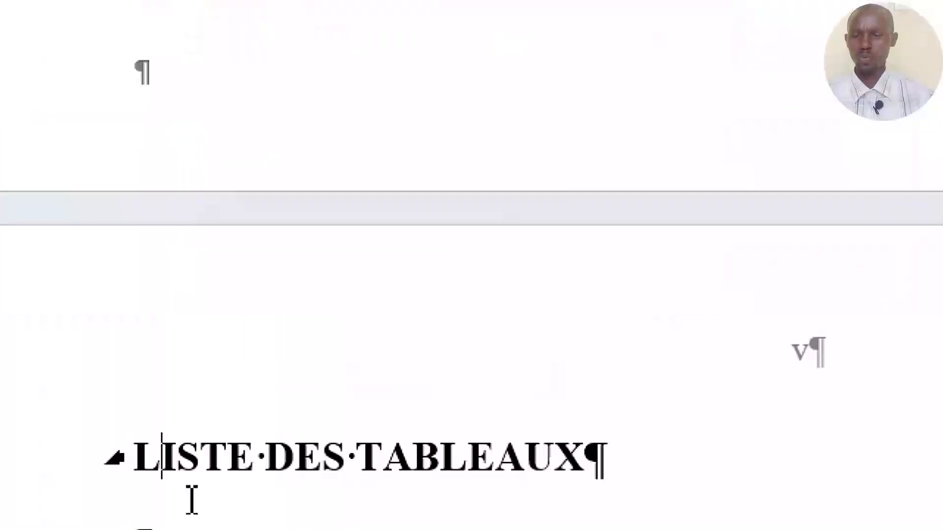
- Put the caret on the empty paragraph below the LISTE DES TABLEAUX title
left_click(380, 469)
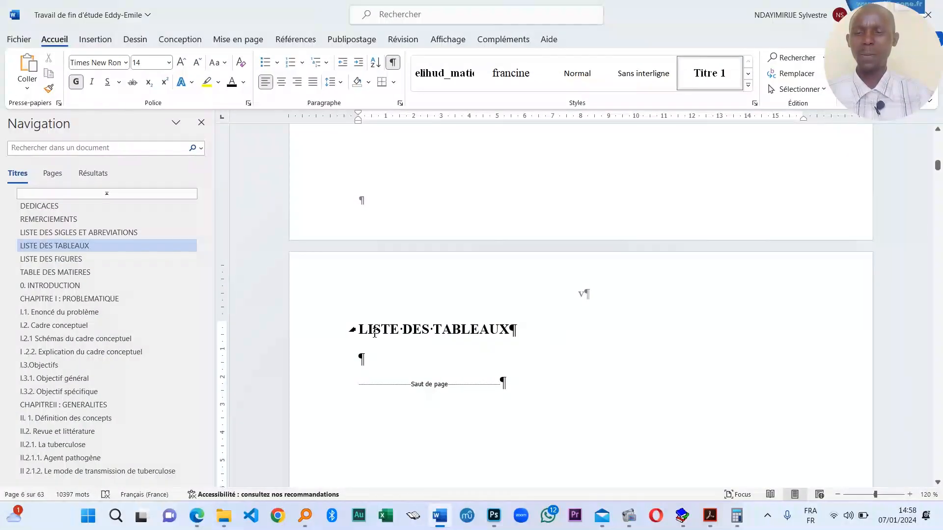
scroll(373, 331, "down", 1)
left_click(360, 324)
scroll(437, 351, "down", 14)
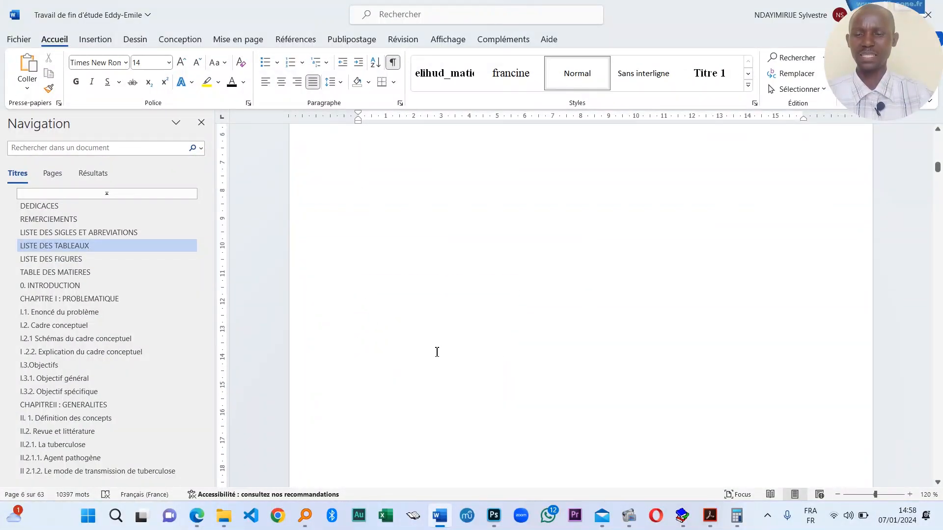
scroll(427, 362, "down", 13)
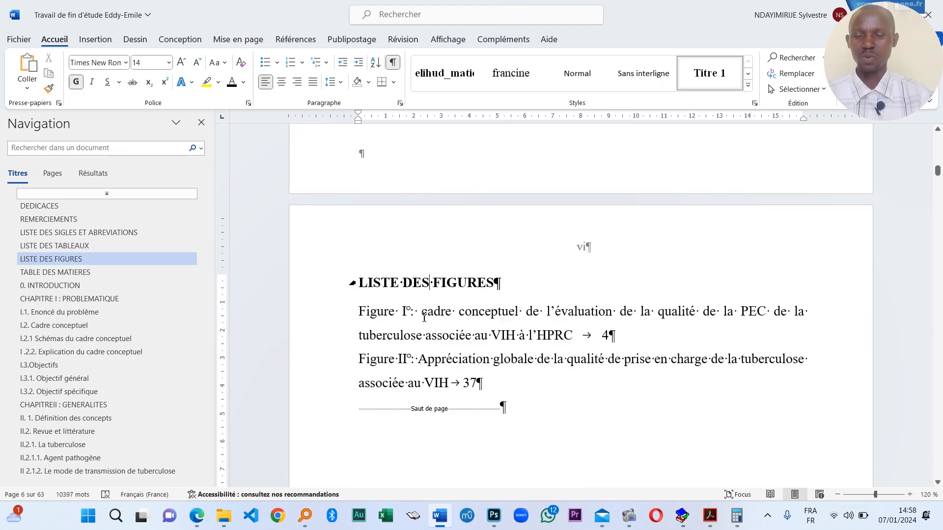
- Select and delete both entries under LISTE DES FIGURES
left_click(427, 312)
scroll(428, 364, "down", 1)
scroll(455, 369, "up", 4)
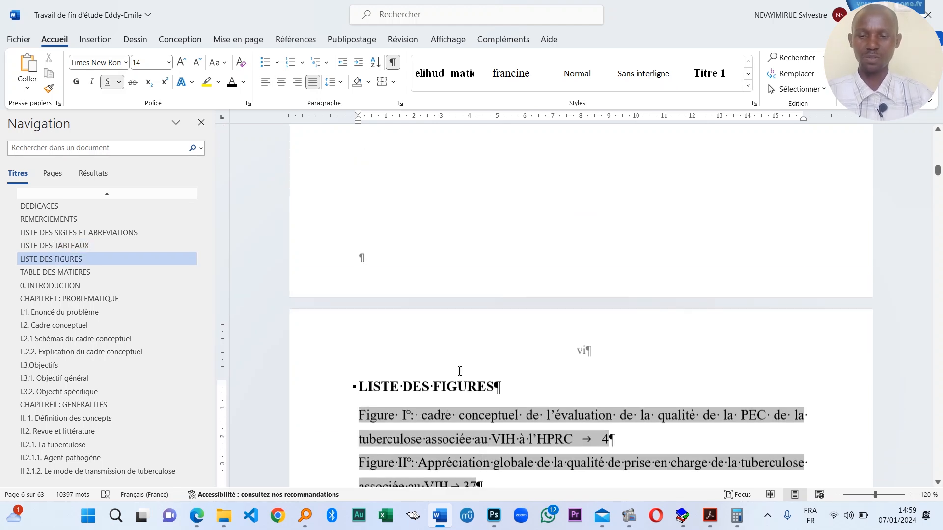
scroll(502, 450, "down", 2)
left_click(488, 418)
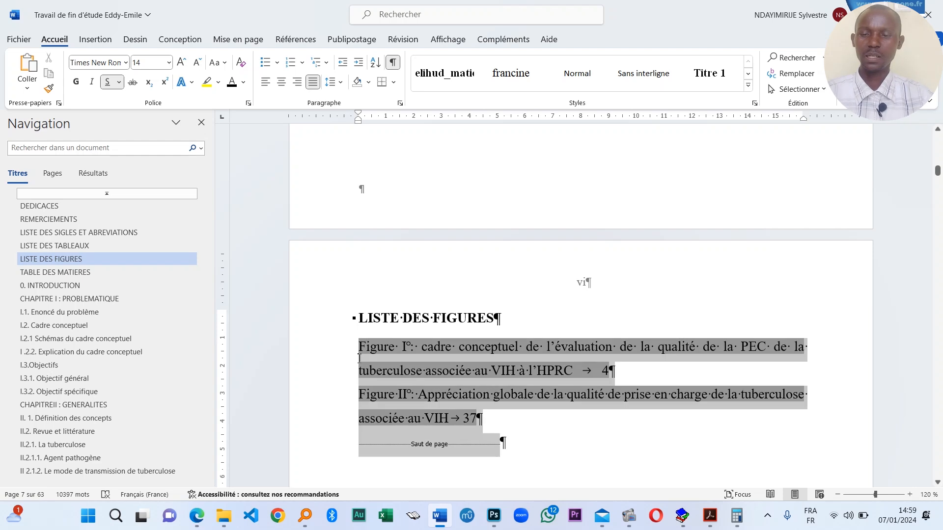
left_click_drag(488, 418, 363, 349)
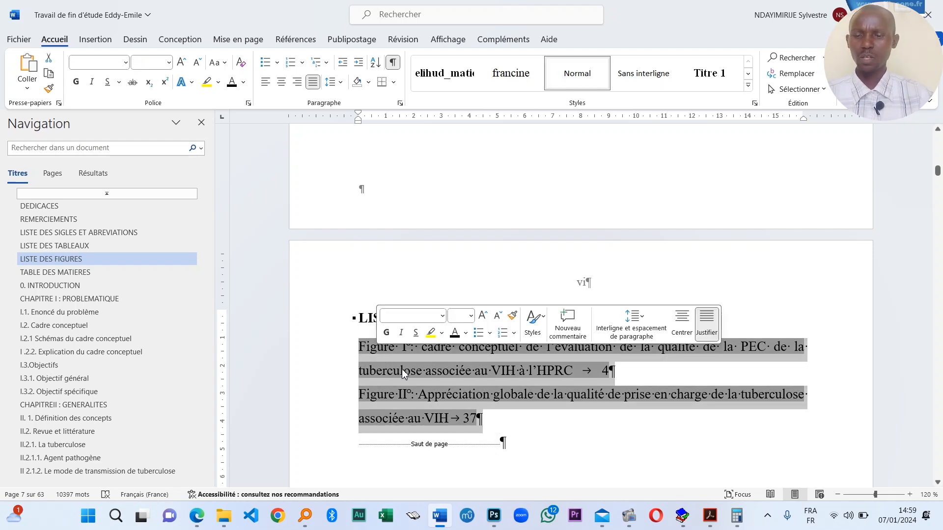
key("Delete")
- Return below the LISTE DES TABLEAUX heading, then scroll down to the page 13 conceptual framework
scroll(443, 294, "up", 3)
scroll(443, 294, "up", 10)
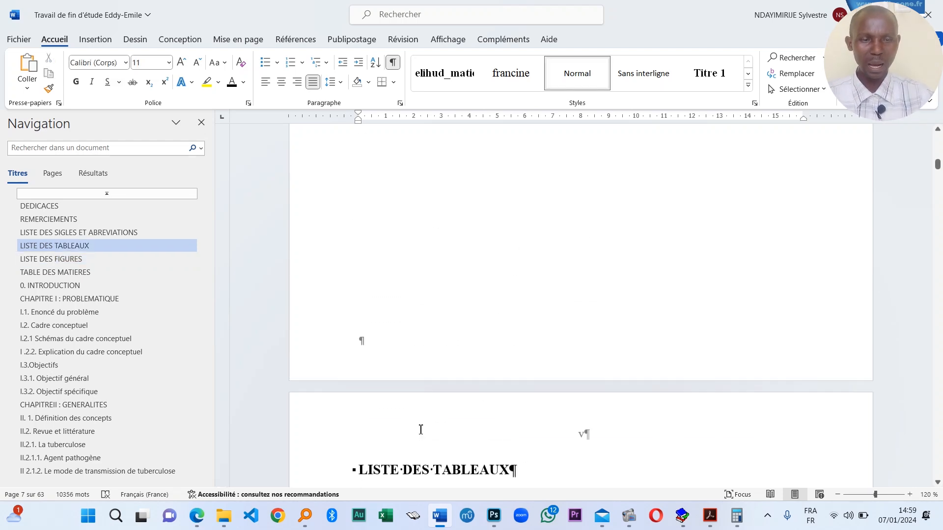
left_click(379, 358)
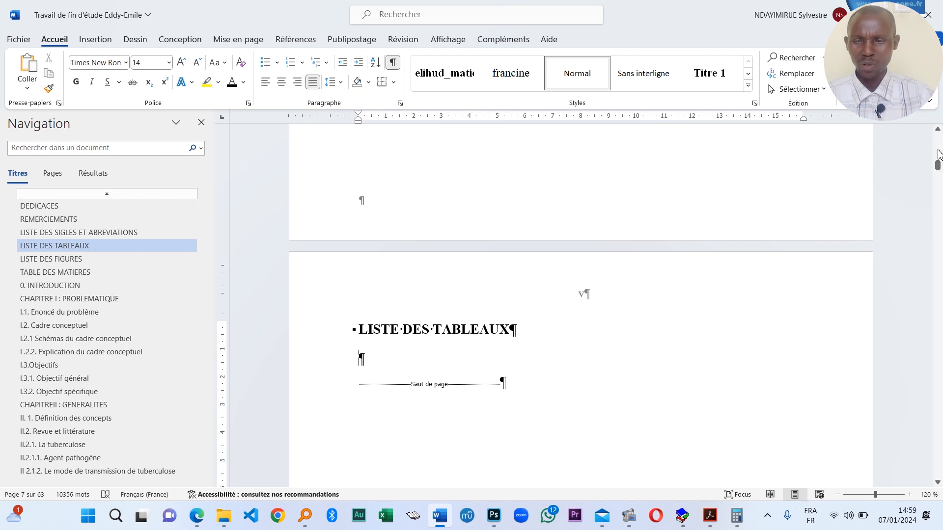
left_click_drag(939, 169, 939, 207)
- Raise the Légende text box closer to the conceptual framework diagram
scroll(497, 348, "down", 10)
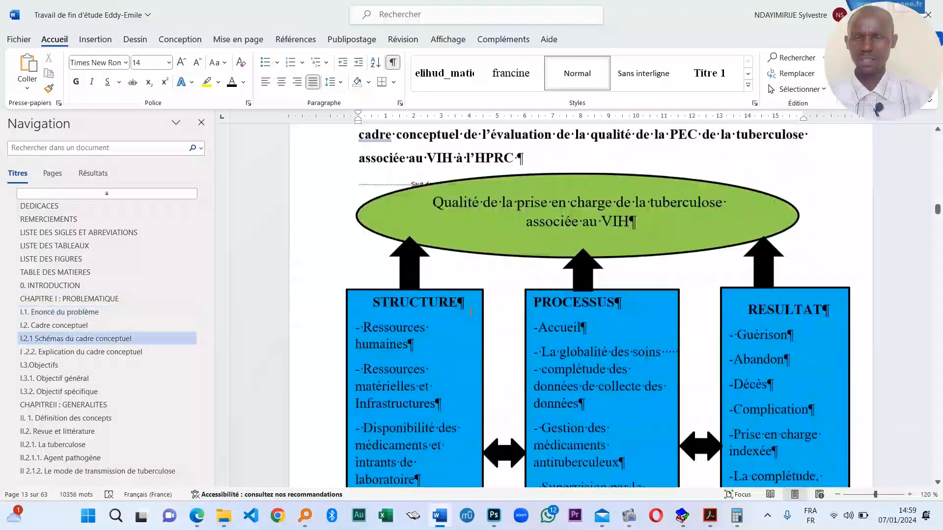
scroll(458, 250, "up", 2)
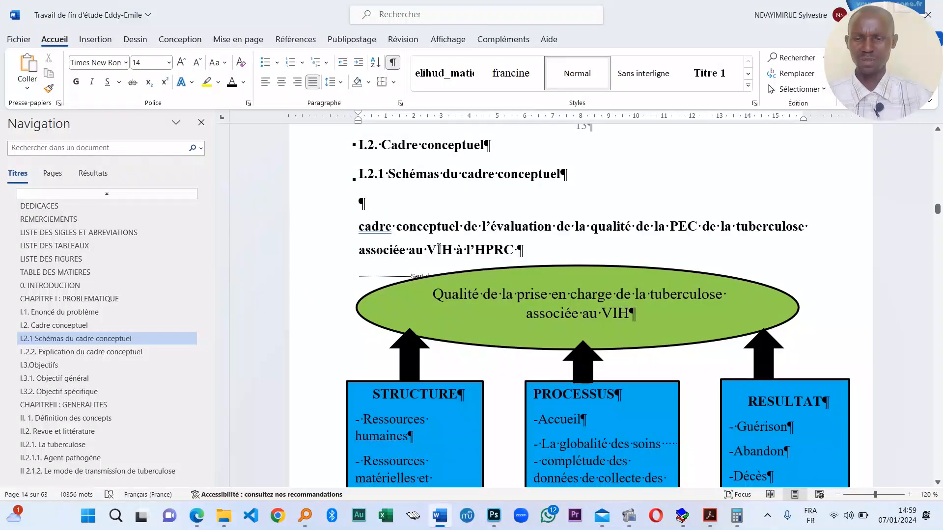
scroll(504, 278, "down", 10)
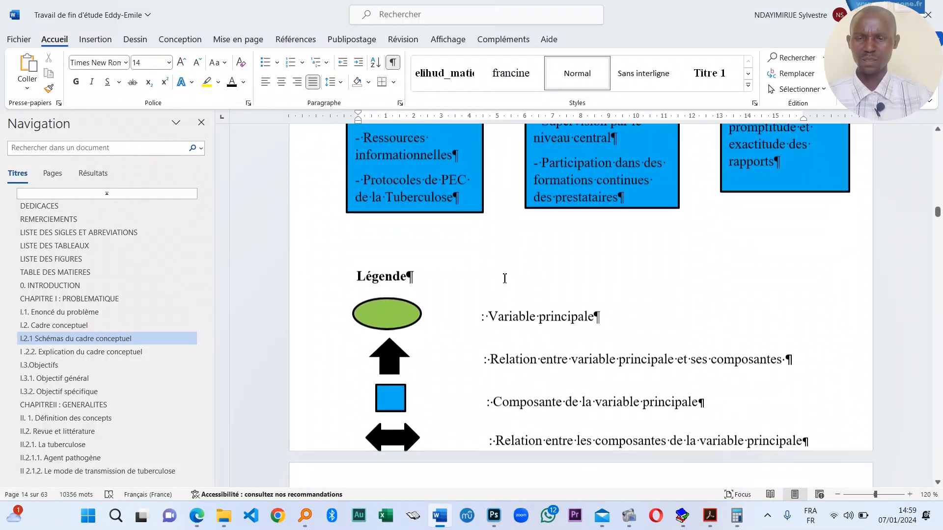
scroll(504, 278, "down", 4)
scroll(499, 259, "up", 10)
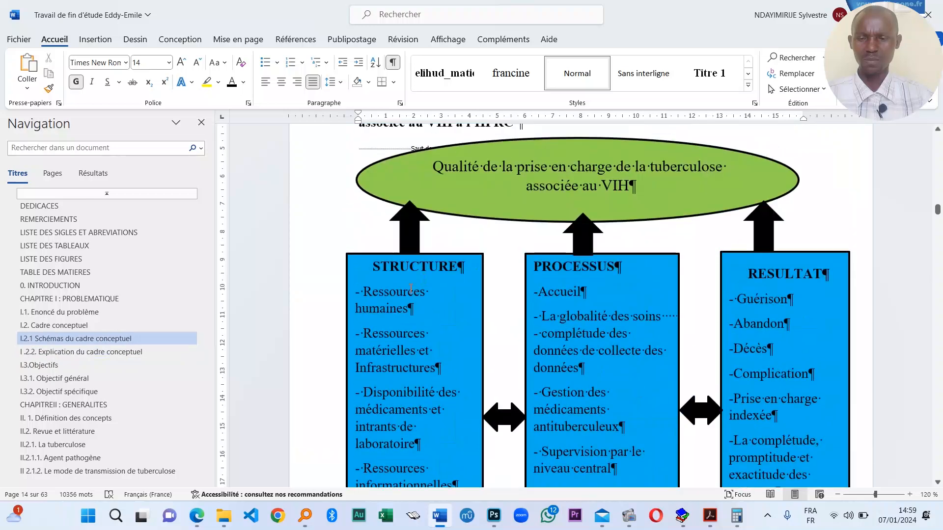
scroll(411, 287, "down", 8)
scroll(457, 305, "up", 8)
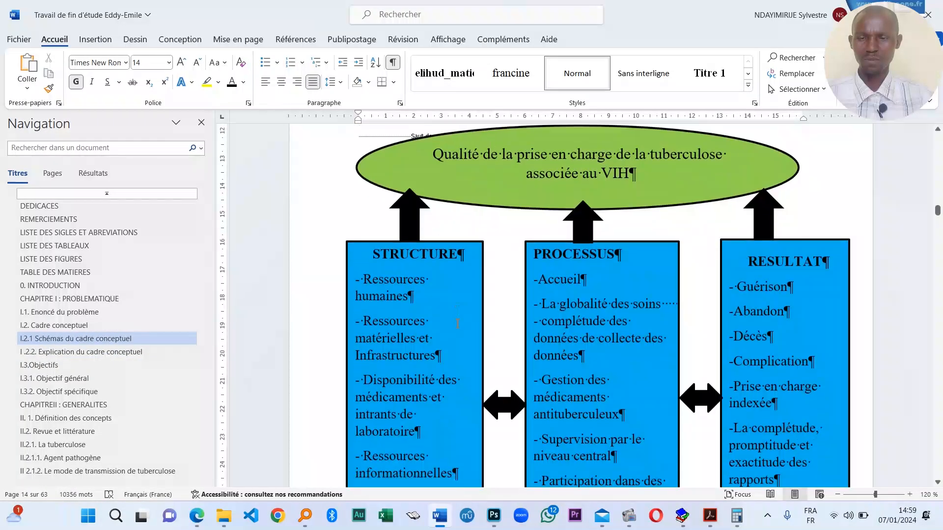
scroll(457, 322, "down", 6)
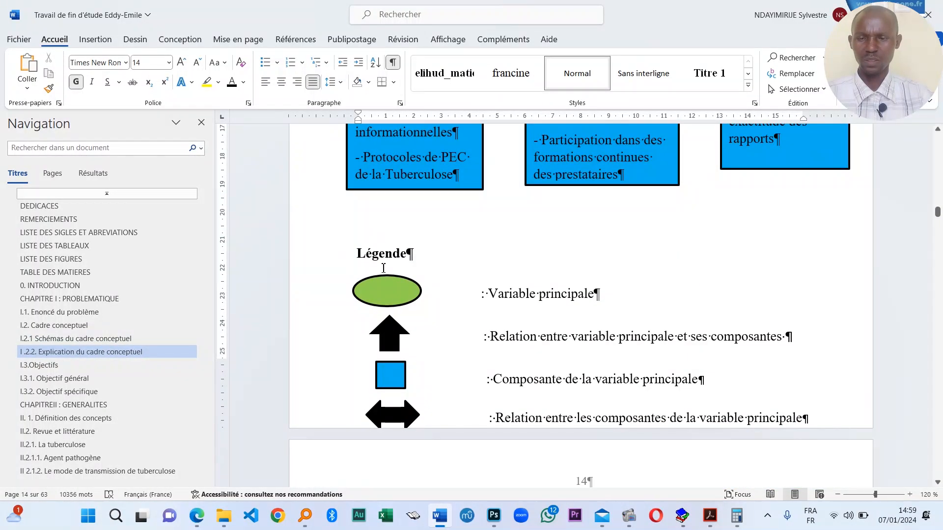
left_click(378, 253)
left_click_drag(468, 247, 467, 215)
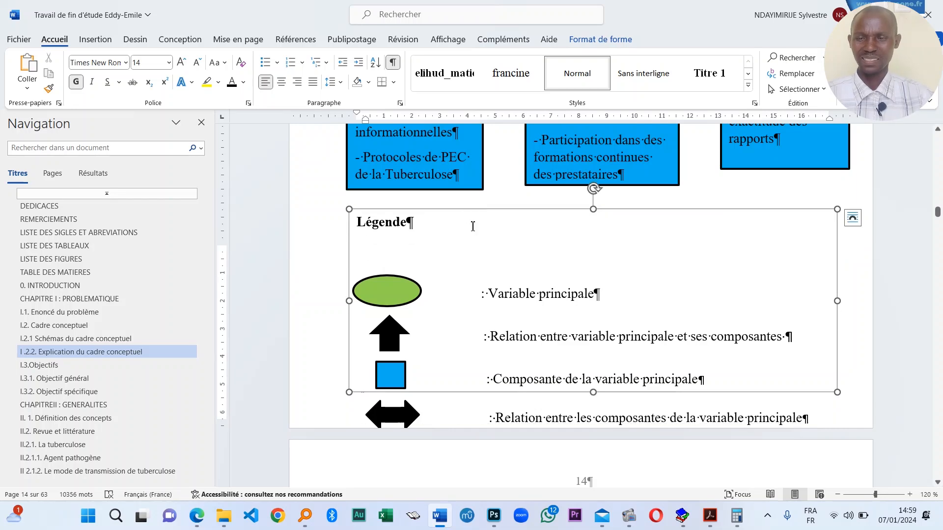
left_click(511, 295)
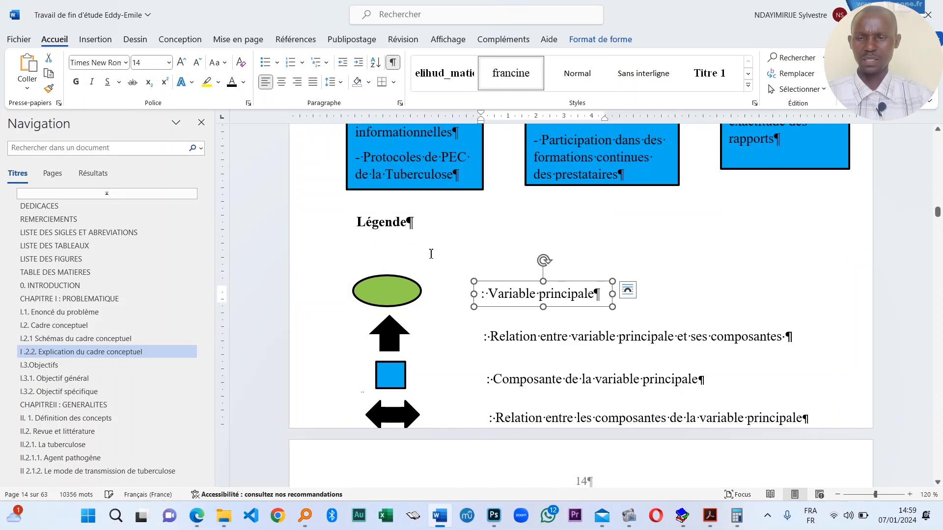
left_click(423, 225)
- Delete the break under the figure title so the diagram moves up
scroll(430, 199, "up", 8)
left_click(438, 319)
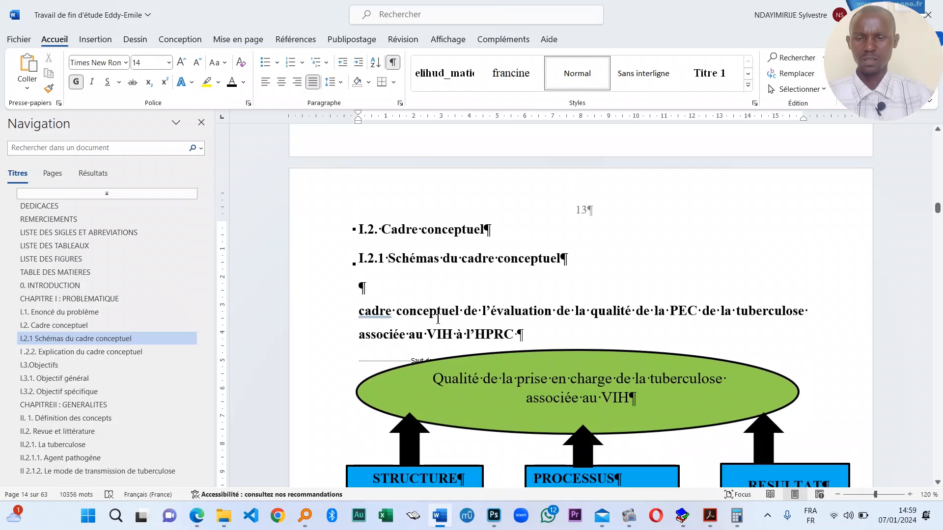
key("Delete")
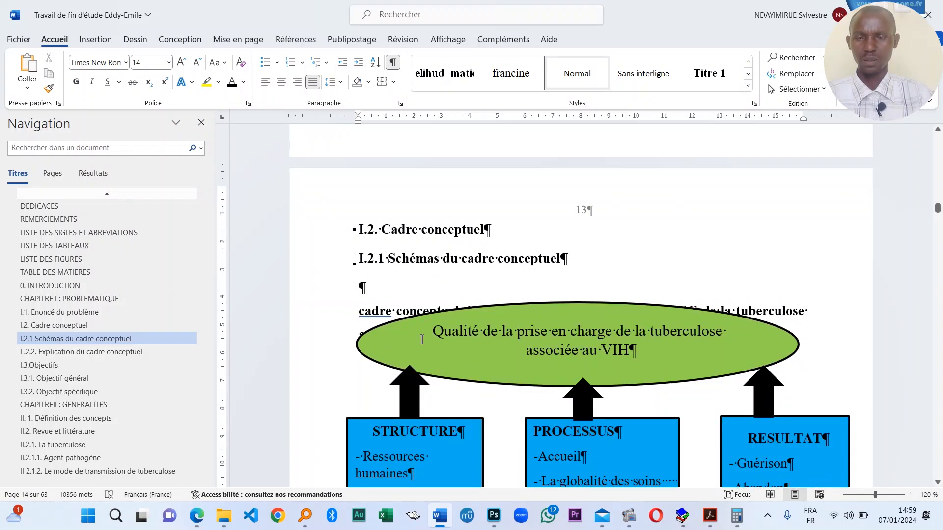
scroll(422, 339, "down", 12)
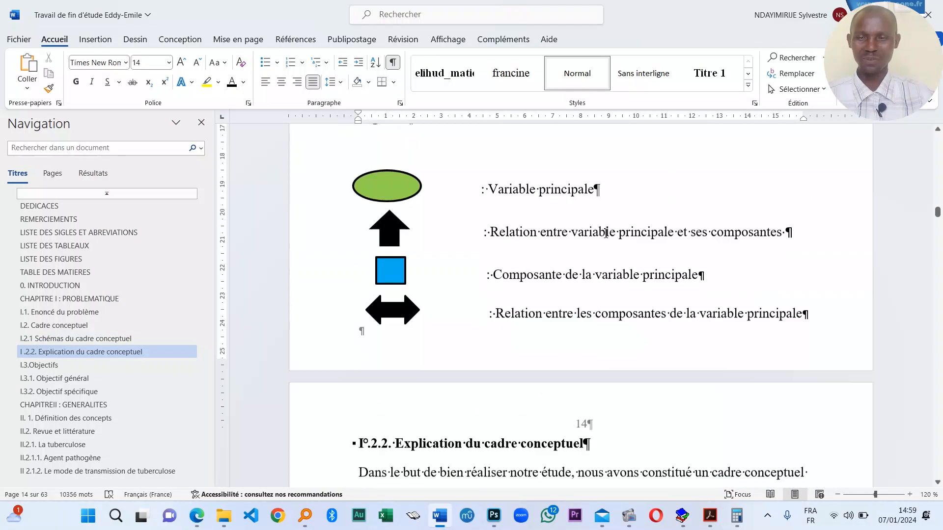
scroll(606, 232, "up", 10)
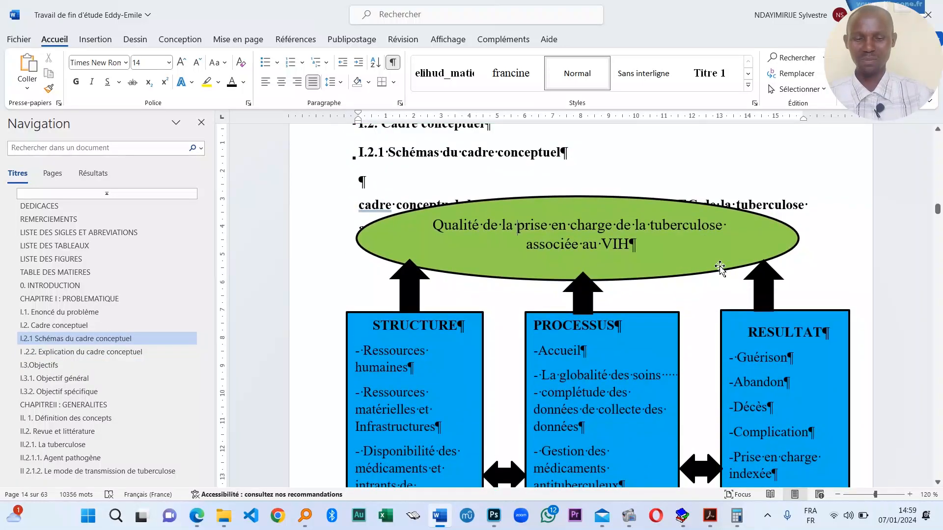
left_click(720, 268)
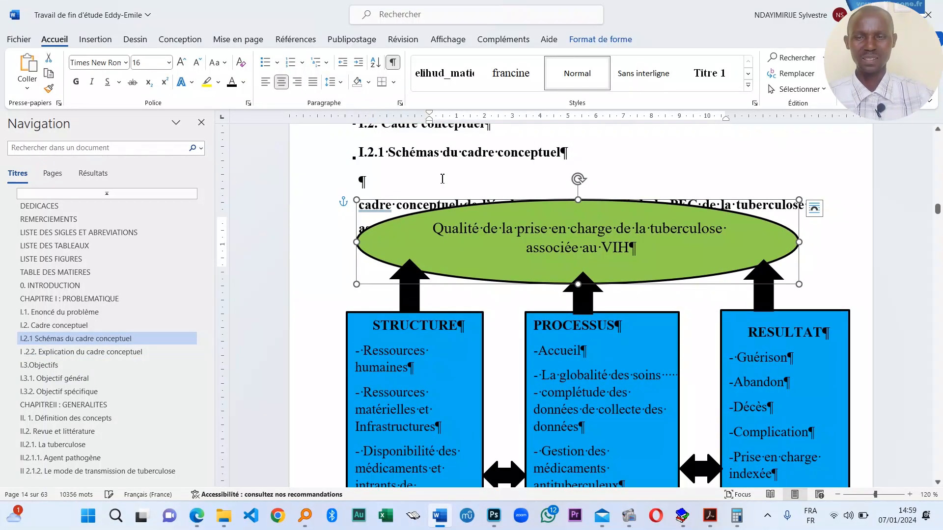
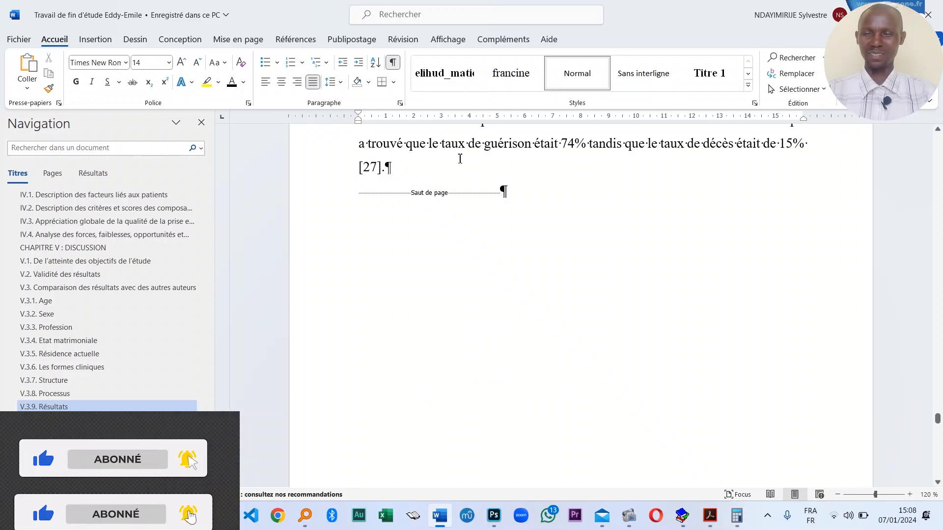
- Jump from the discussion chapter to the LISTE DES TABLEAUX heading using the Navigation pane
left_click(391, 193)
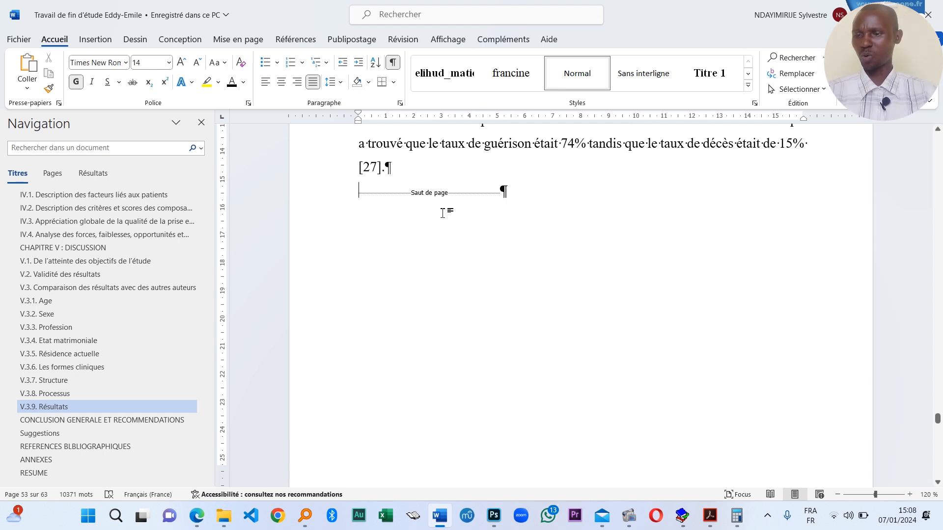
scroll(507, 224, "down", 5)
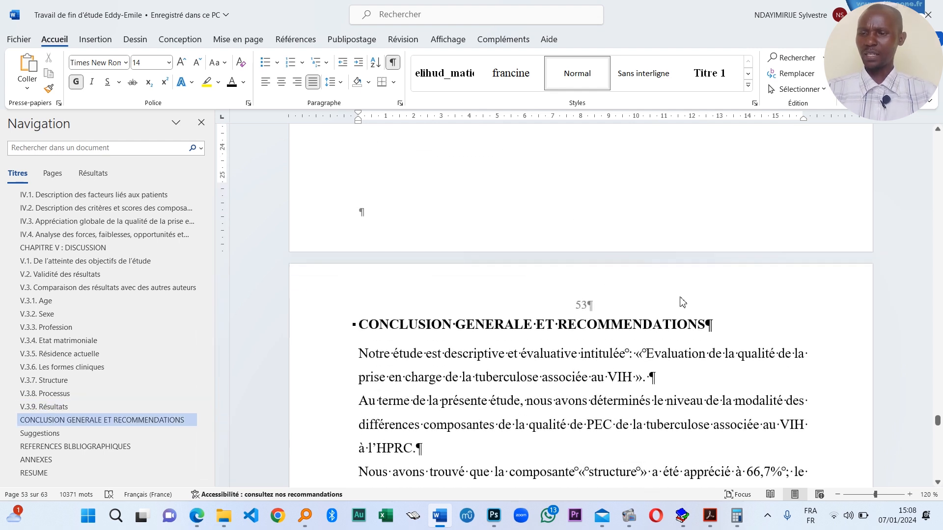
scroll(100, 230, "up", 15)
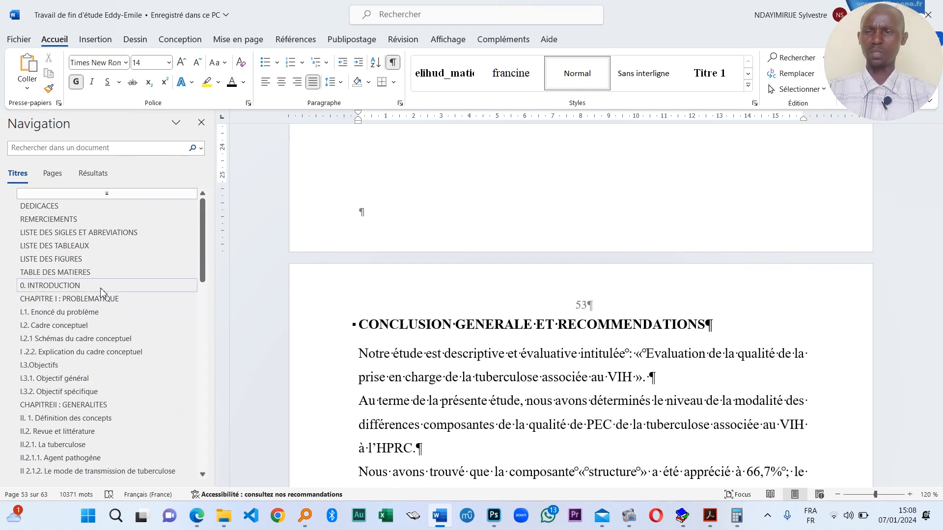
left_click(69, 248)
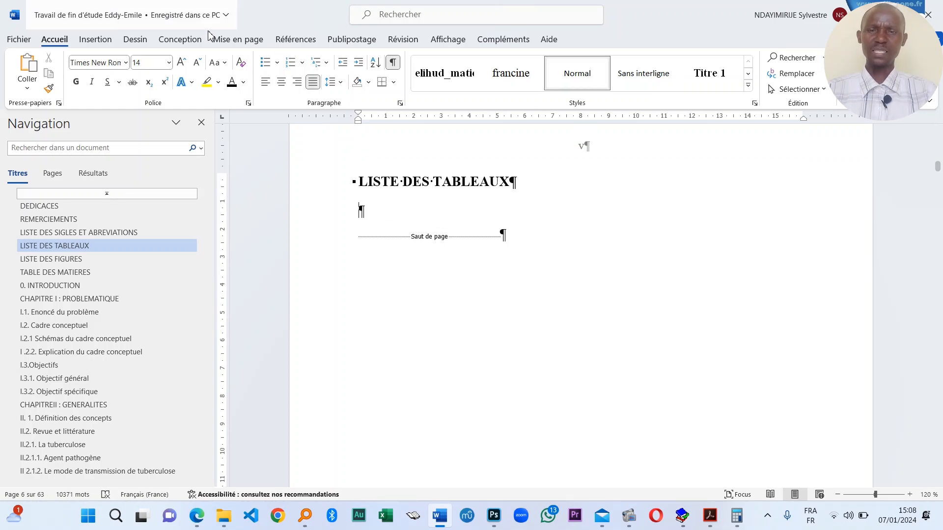
- Insert a table of illustrations with caption label Tableau, listing Tableau 1 to 16
left_click(296, 40)
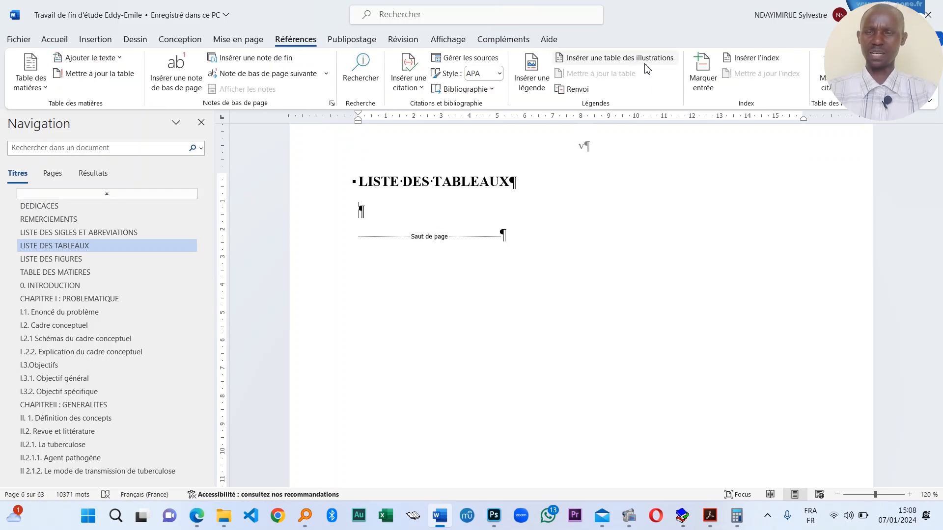
left_click(630, 61)
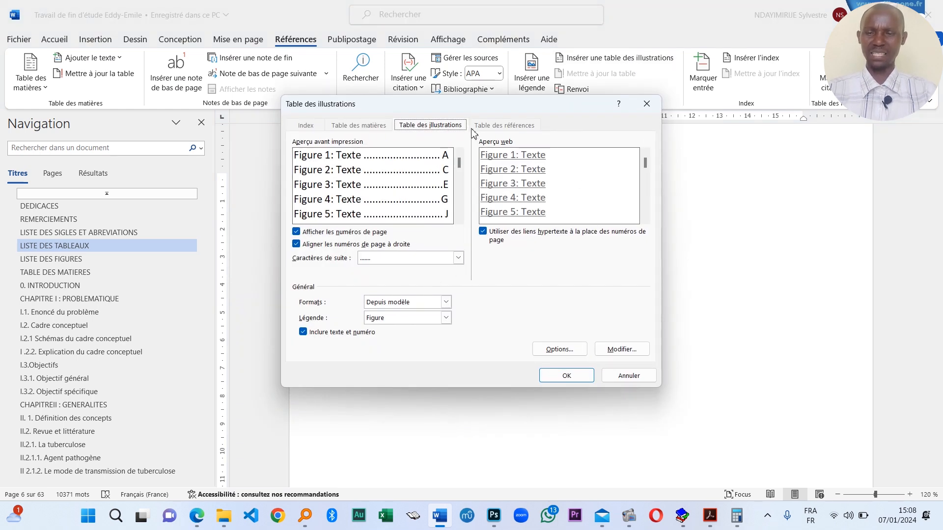
left_click_drag(491, 108, 663, 217)
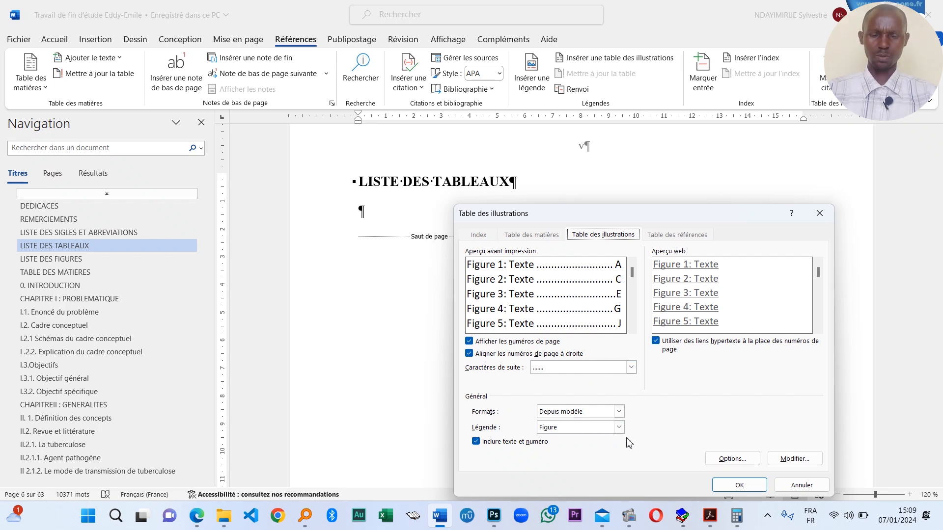
left_click(618, 427)
left_click(559, 464)
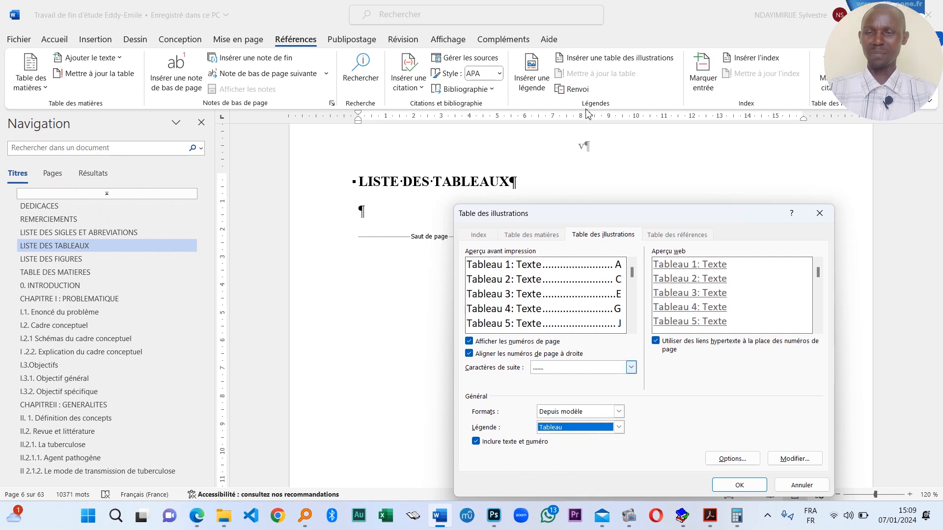
left_click(737, 484)
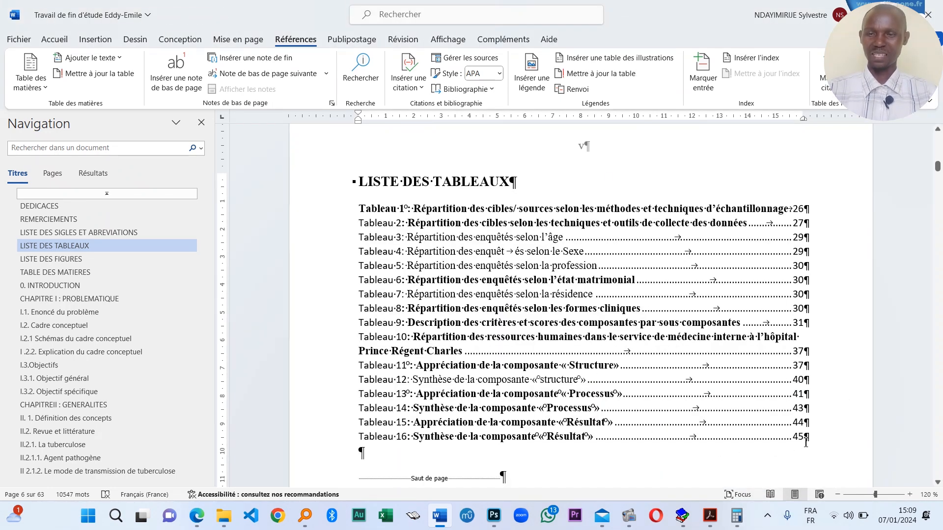
- Remove bold formatting from the whole list of tables
left_click_drag(806, 442, 387, 207)
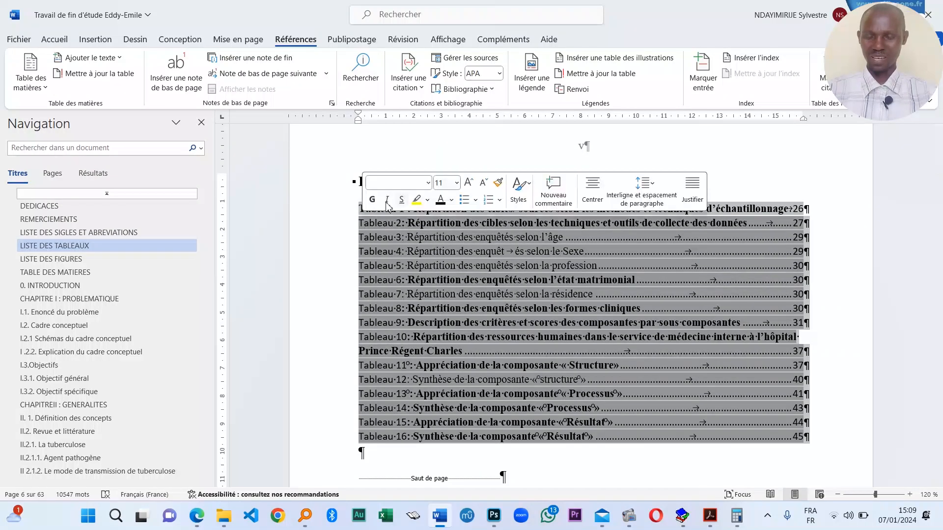
left_click(372, 199)
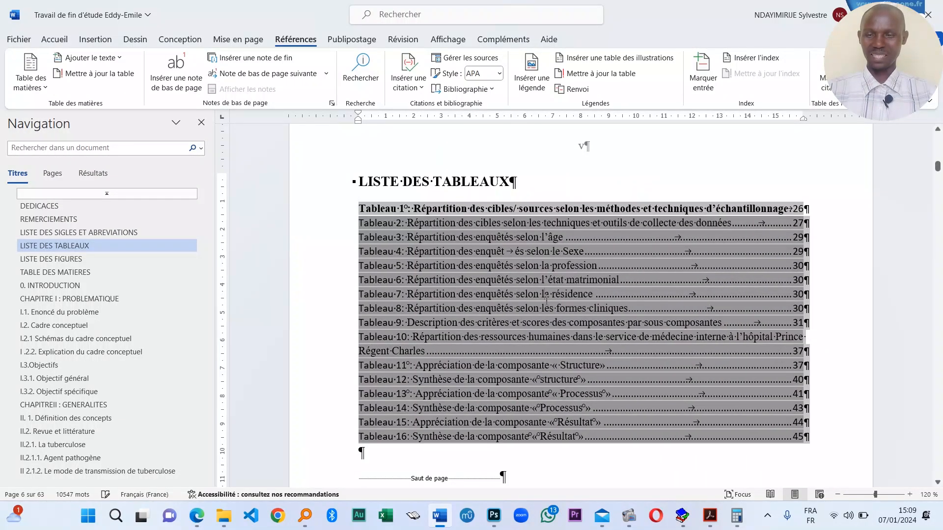
key("ctrl+z")
scroll(579, 344, "down", 2)
scroll(608, 392, "up", 3)
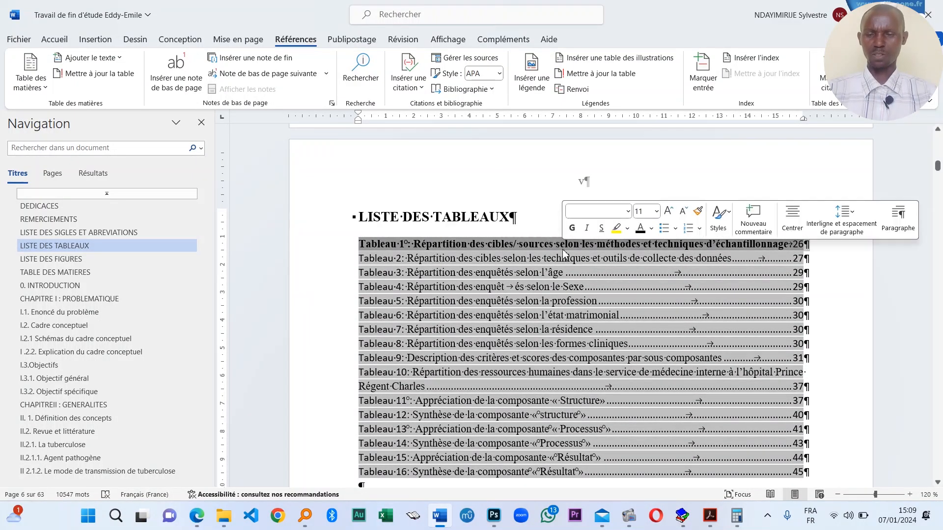
left_click(573, 229)
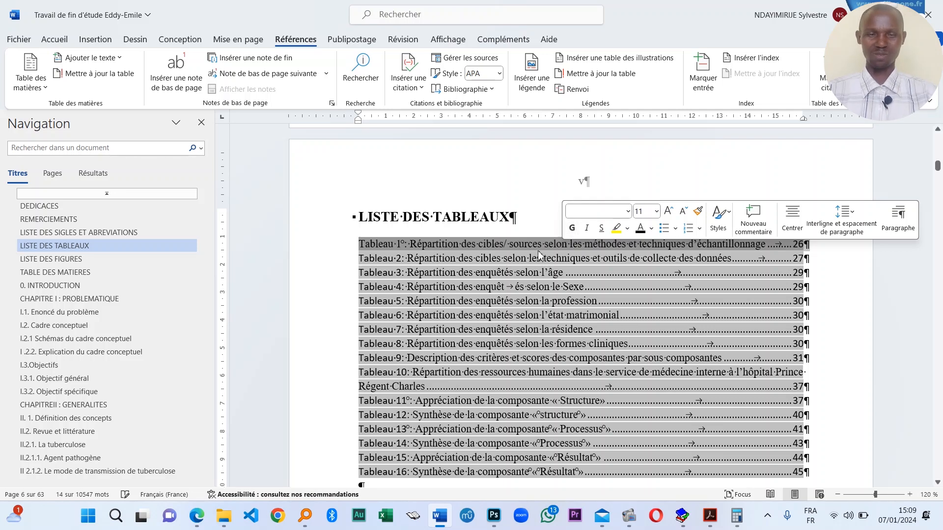
scroll(444, 316, "down", 3)
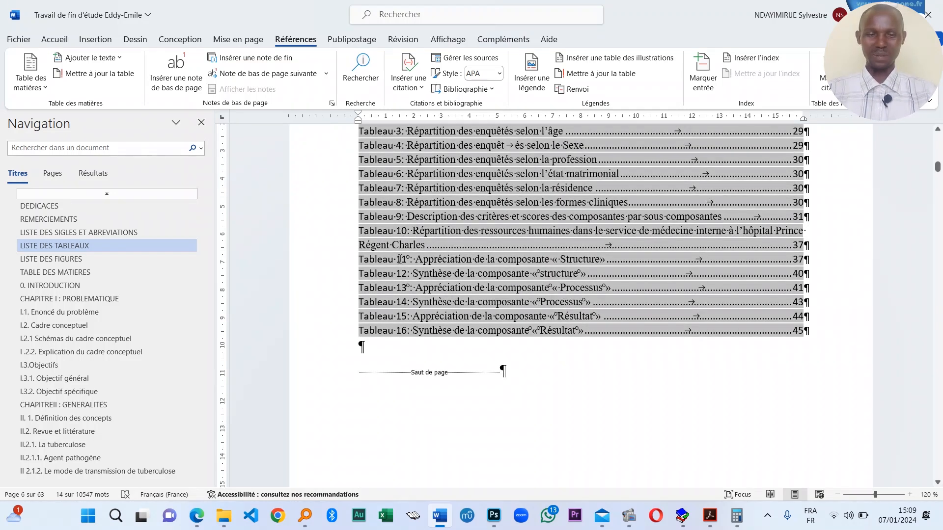
left_click(795, 243)
scroll(697, 327, "up", 1)
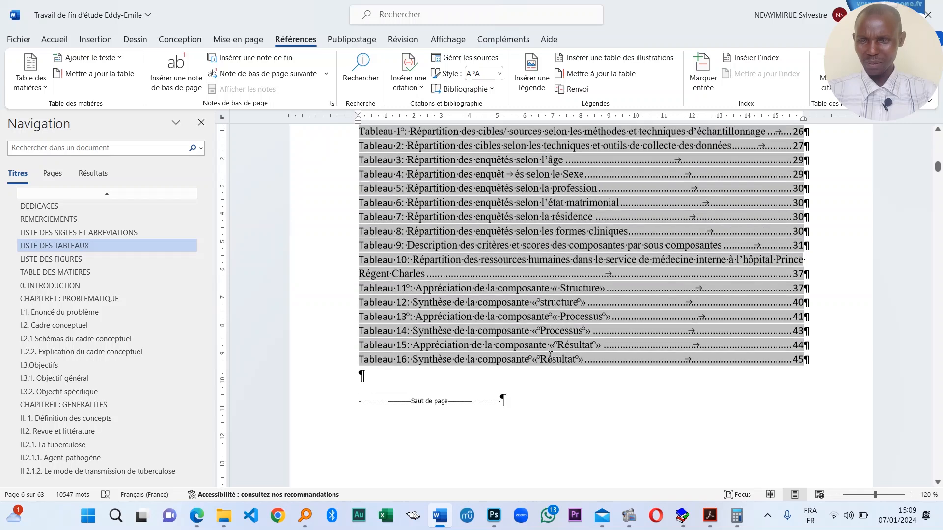
- Set the list of tables to Times New Roman, size 14
left_click_drag(806, 367, 356, 197)
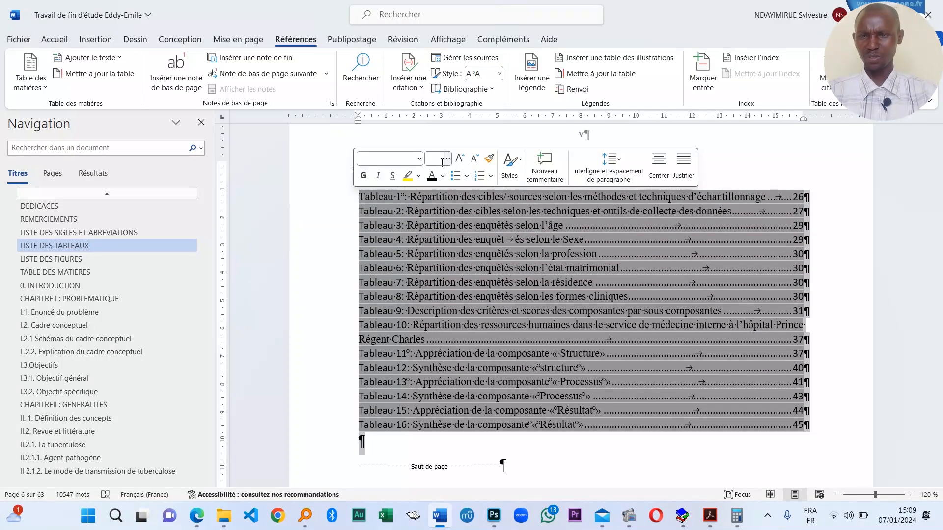
left_click(442, 163)
type("14")
key("Return")
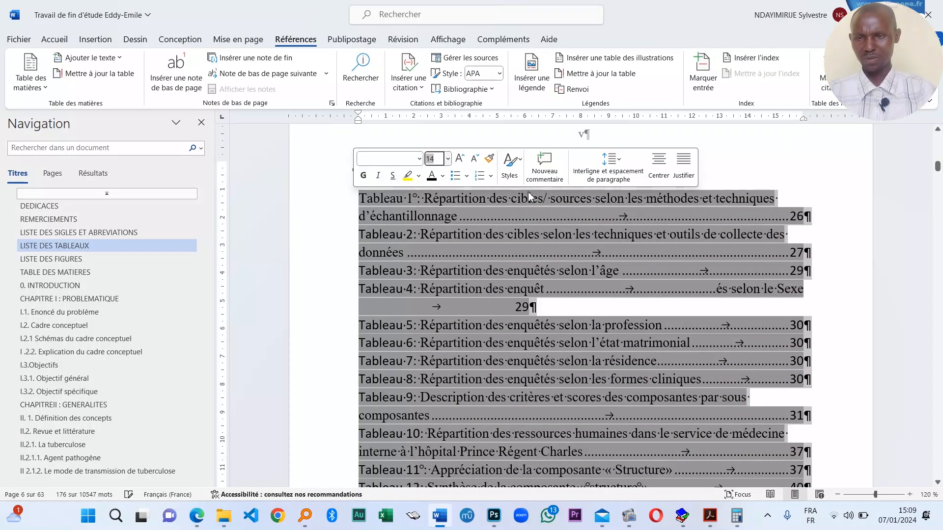
left_click(414, 158)
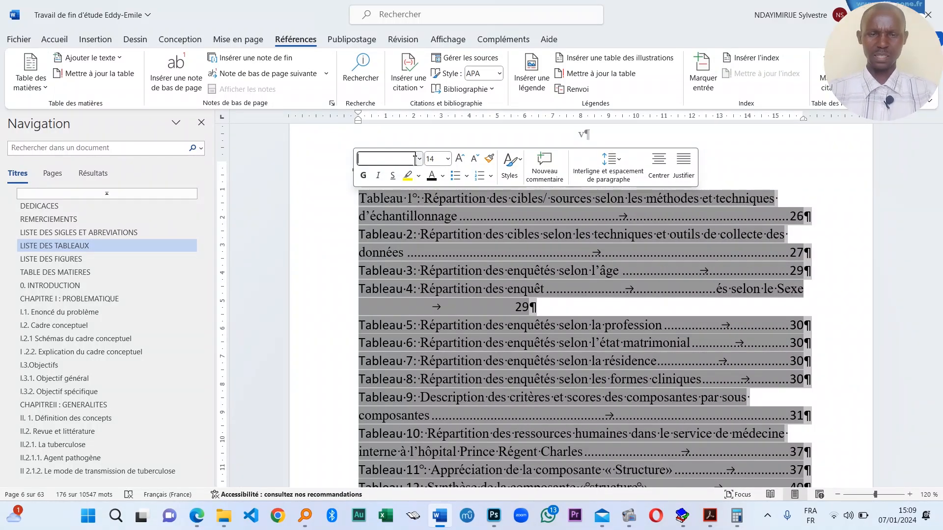
type("Times New Roma")
key("Return")
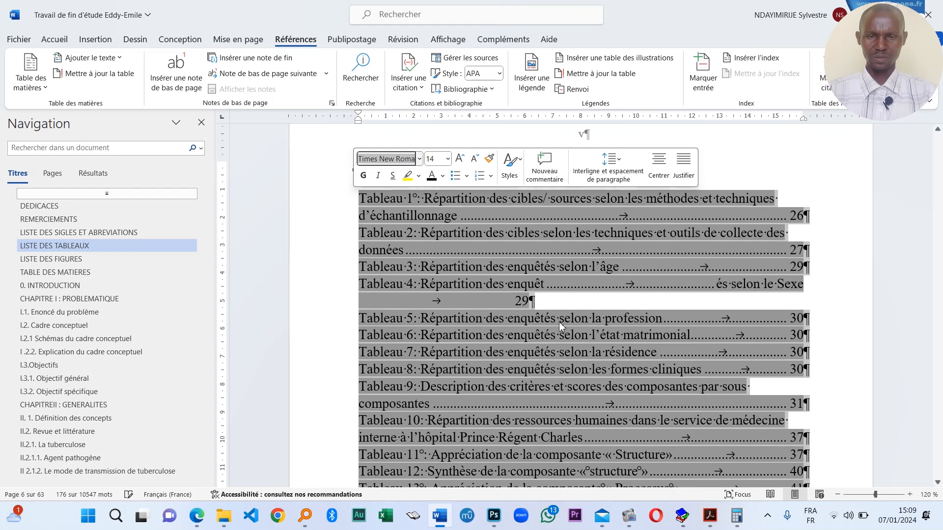
- Remove the stray tab so the Tableau 4 entry fits on one line, and save
left_click(754, 289)
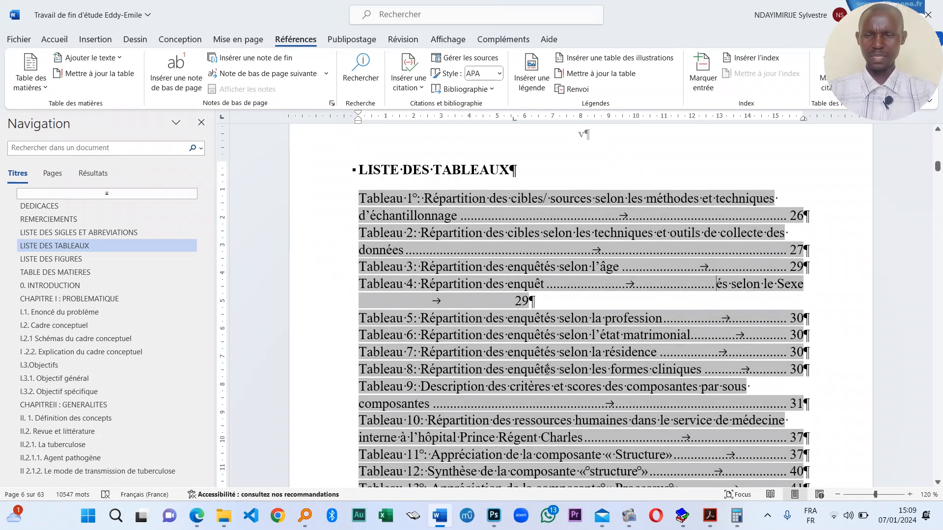
key("BackSpace")
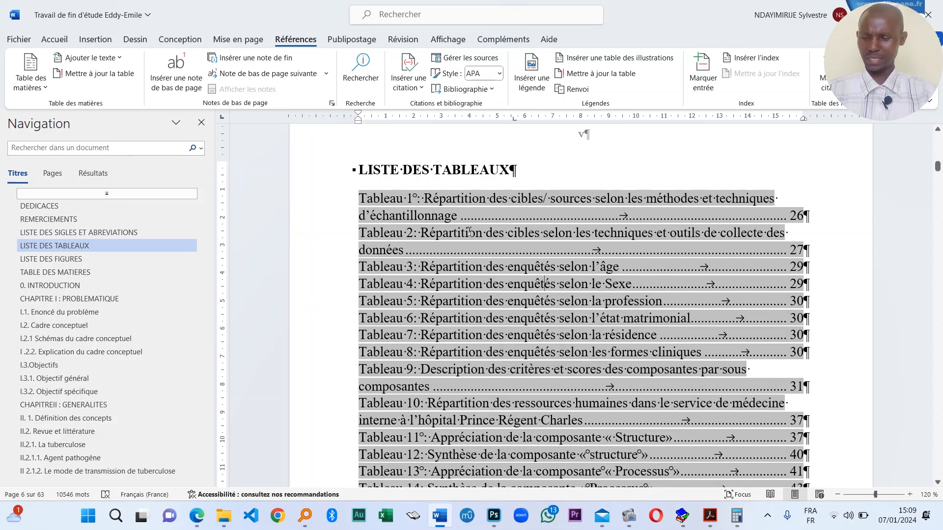
scroll(469, 232, "down", 8)
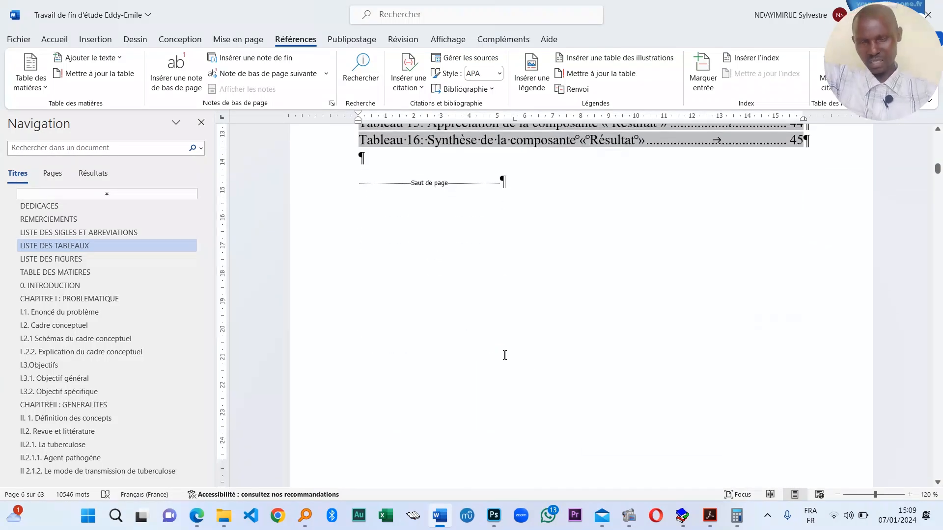
scroll(610, 370, "down", 3)
key("ctrl+s")
scroll(491, 353, "up", 6)
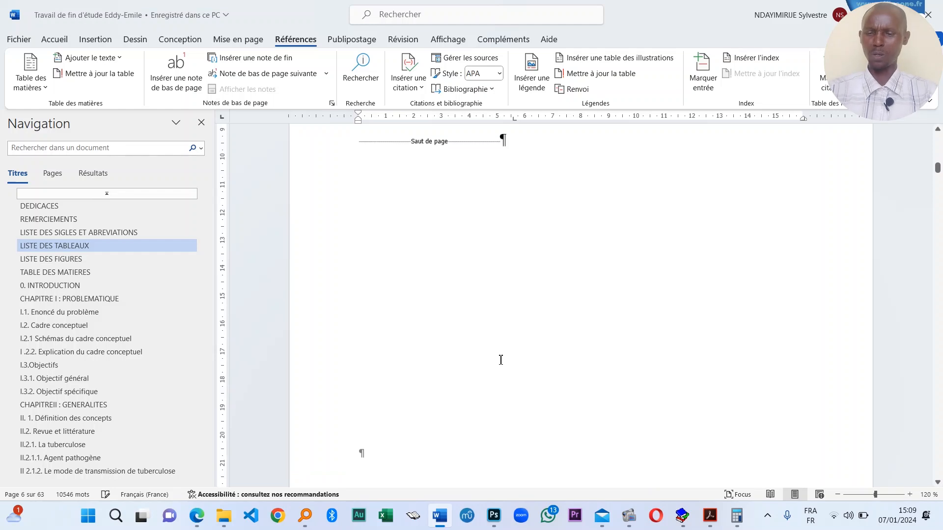
left_click(561, 325)
scroll(491, 344, "down", 20)
- Try inserting a Figure table of illustrations under LISTE DES FIGURES, declining to replace the existing list
left_click(368, 335)
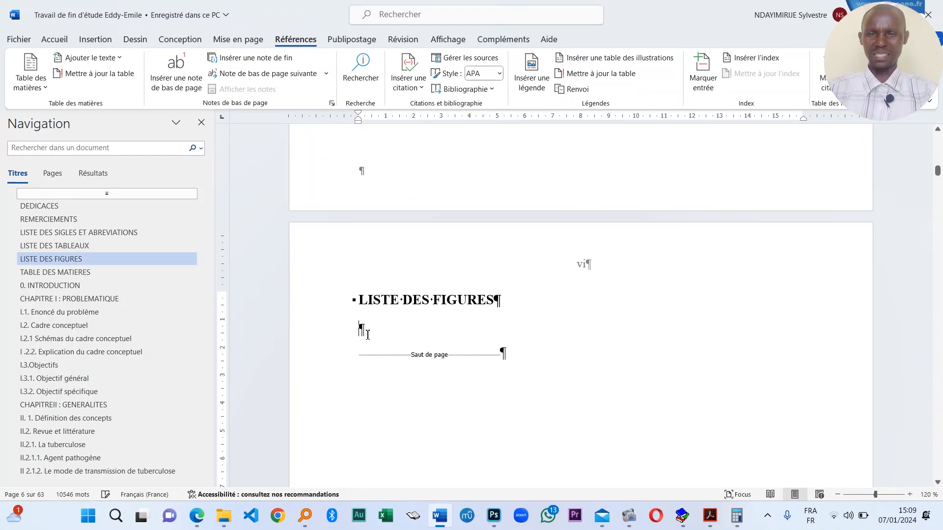
left_click(620, 64)
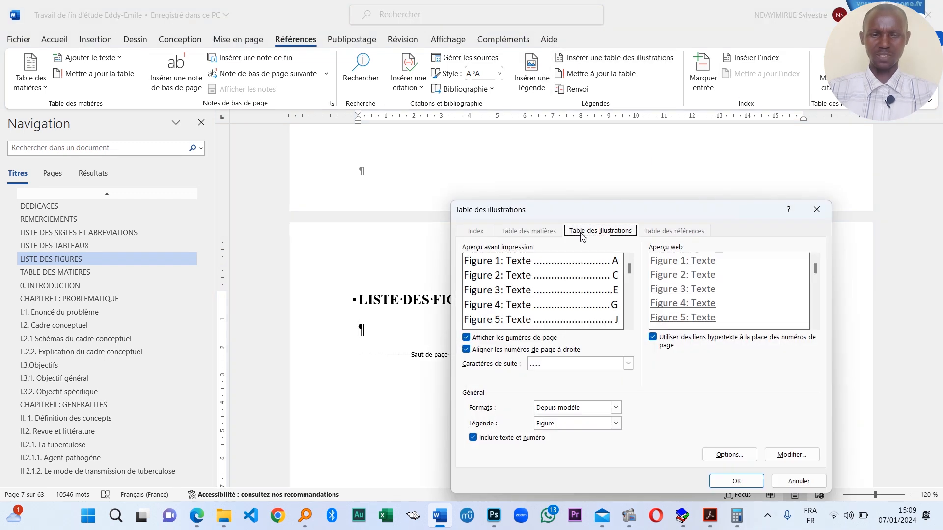
left_click_drag(629, 216, 769, 246)
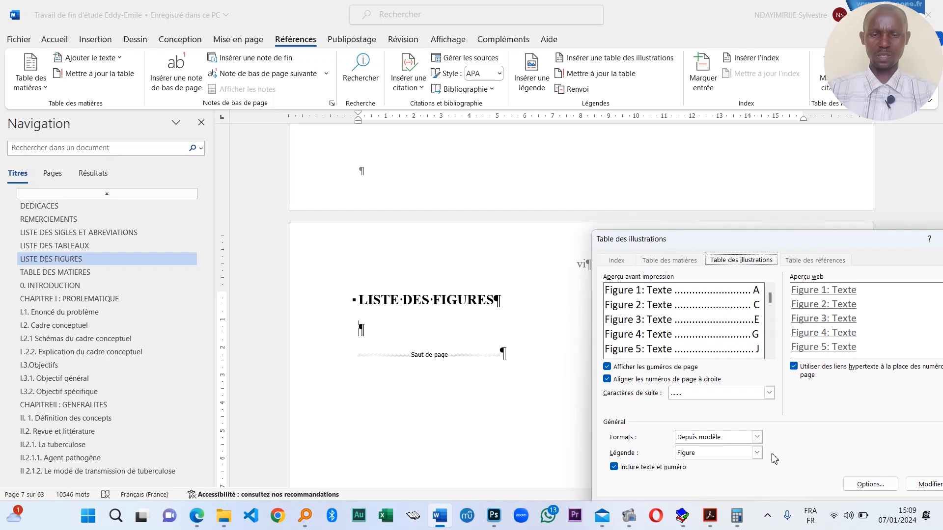
left_click(711, 457)
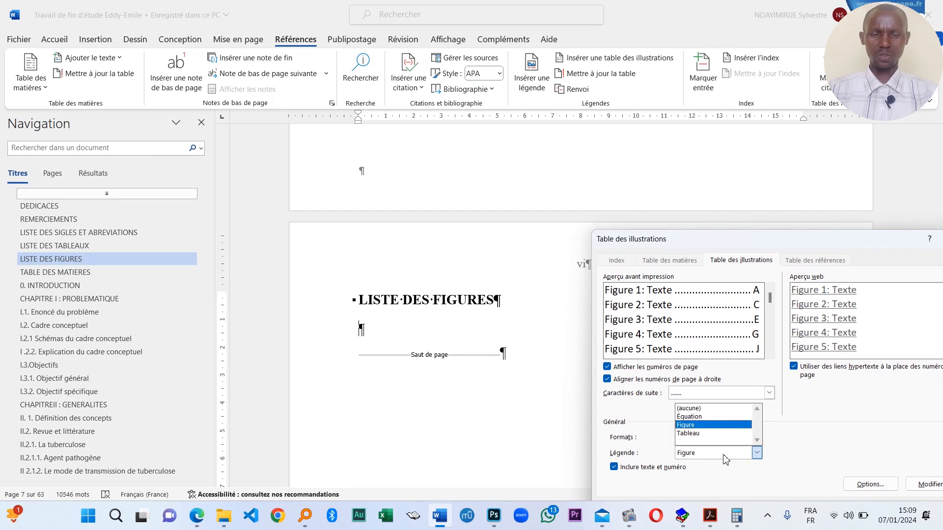
left_click(725, 457)
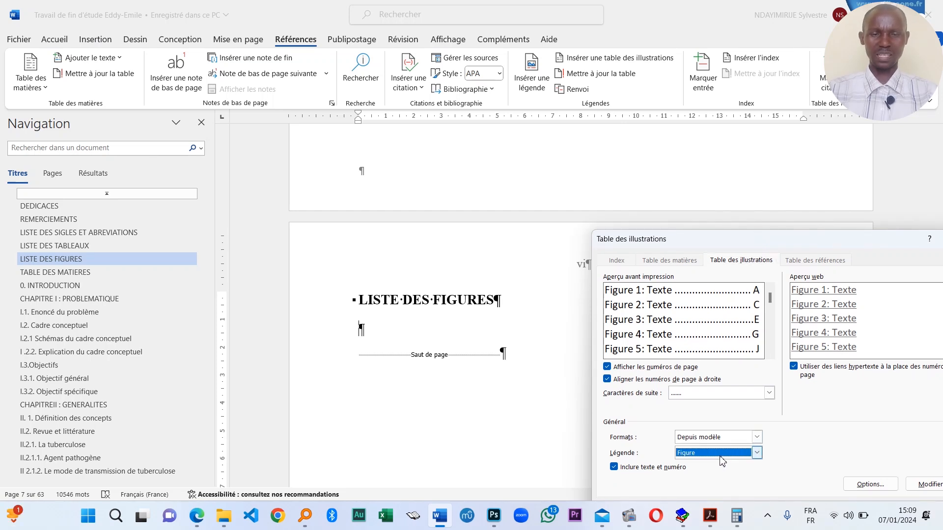
left_click_drag(810, 239, 781, 133)
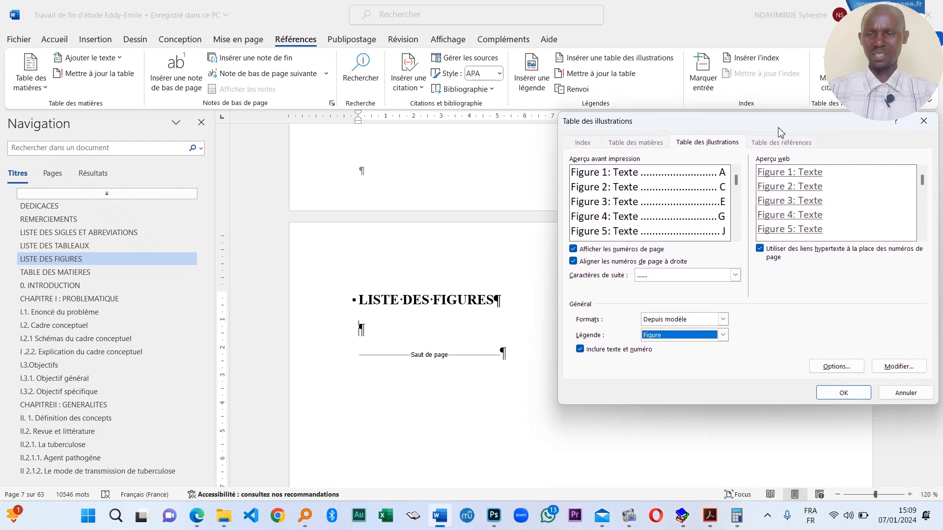
left_click(847, 396)
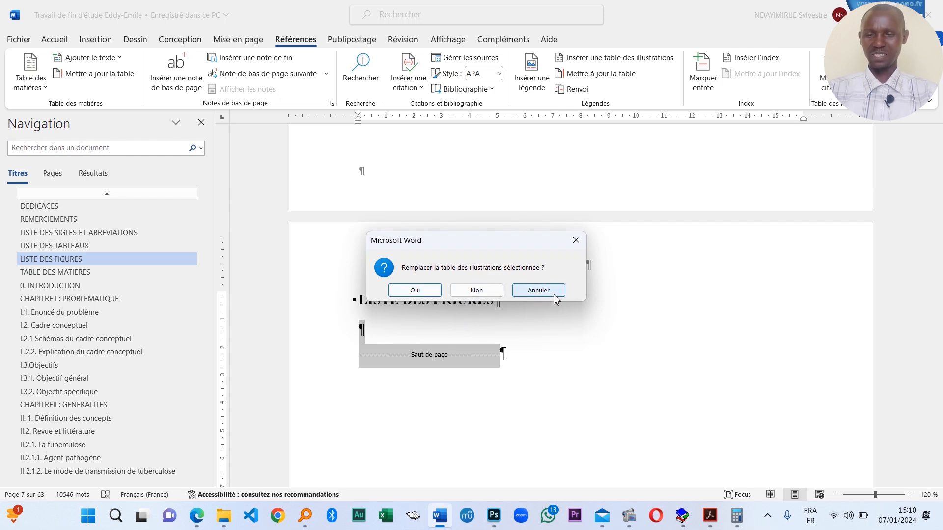
left_click(539, 290)
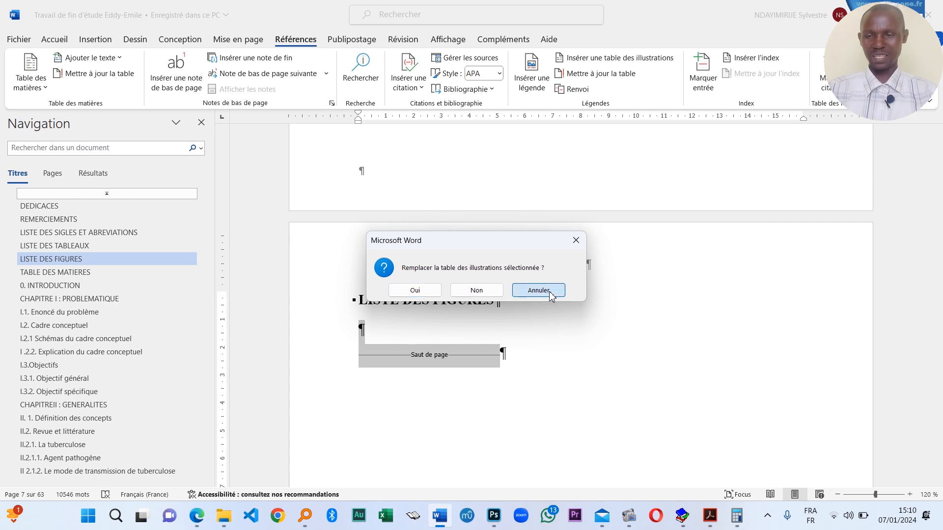
- Regenerate the list of figures with the Figure label, replacing the old list
key("Return")
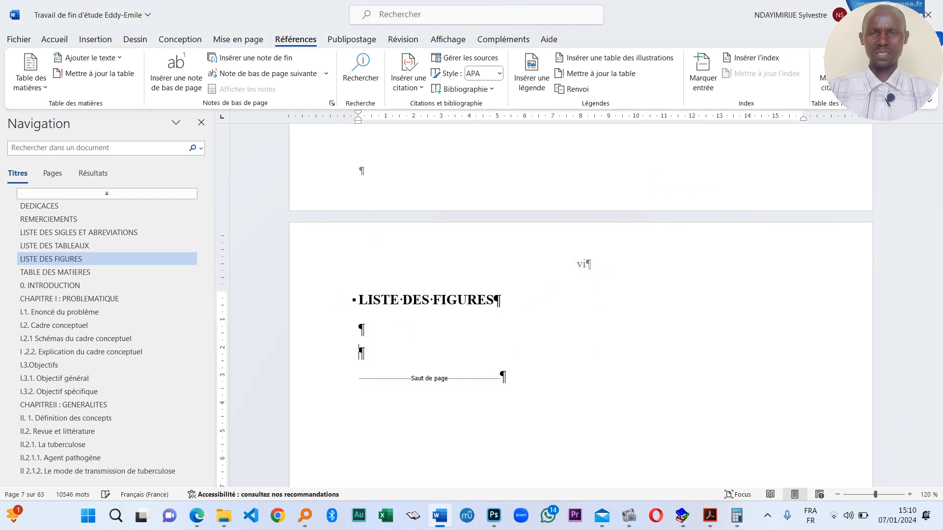
left_click(611, 64)
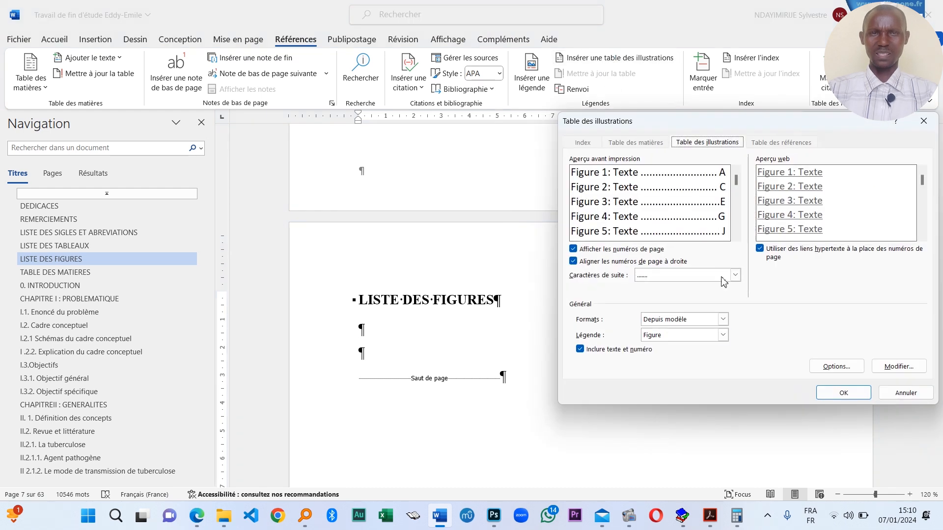
left_click(723, 335)
left_click(755, 373)
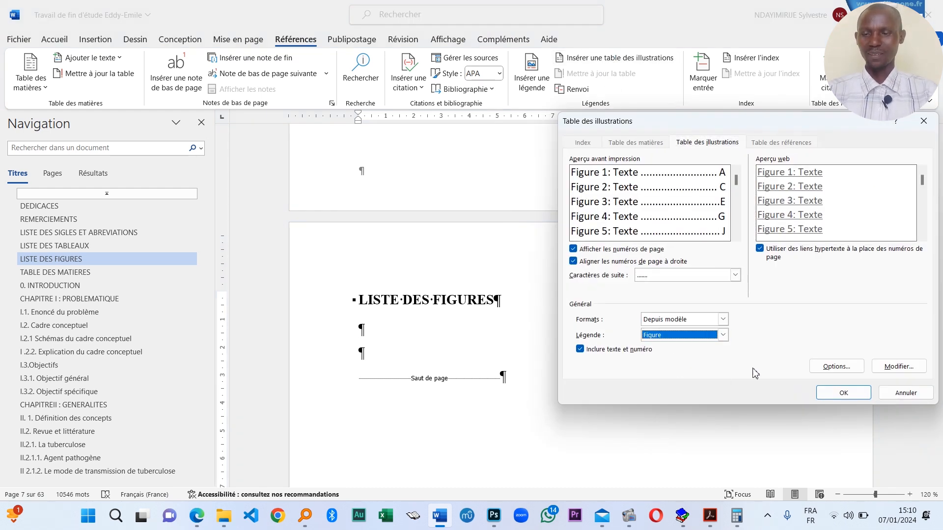
left_click(844, 393)
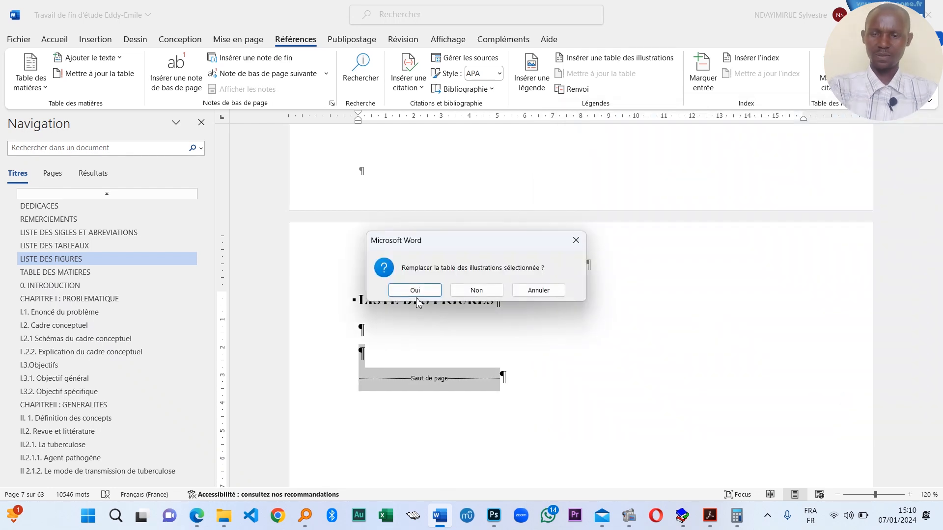
left_click(415, 291)
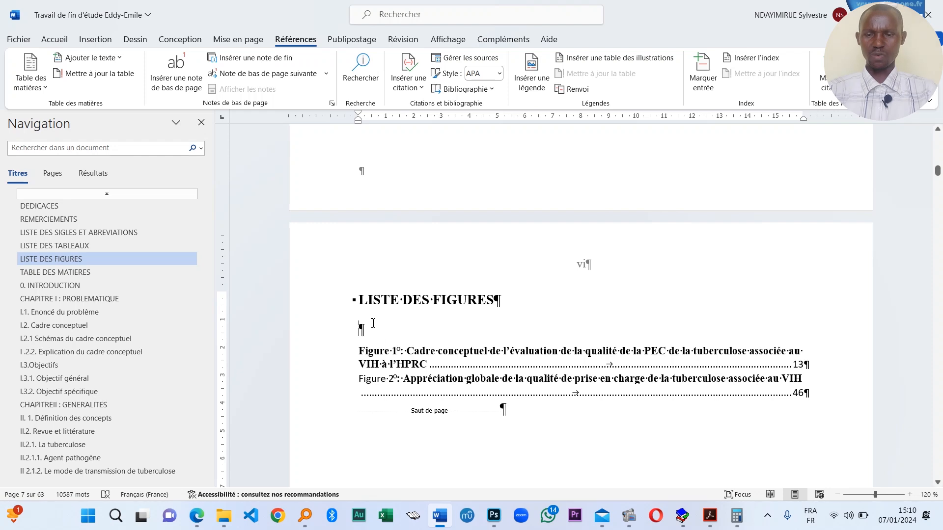
key("Delete")
- Remove bold from the Figure 1 and Figure 2 entries
left_click(501, 328)
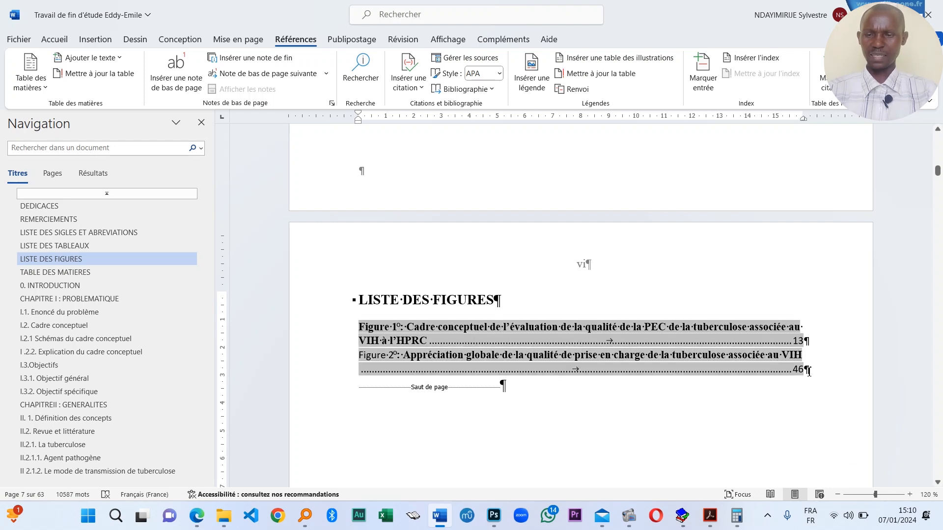
left_click_drag(809, 372, 355, 327)
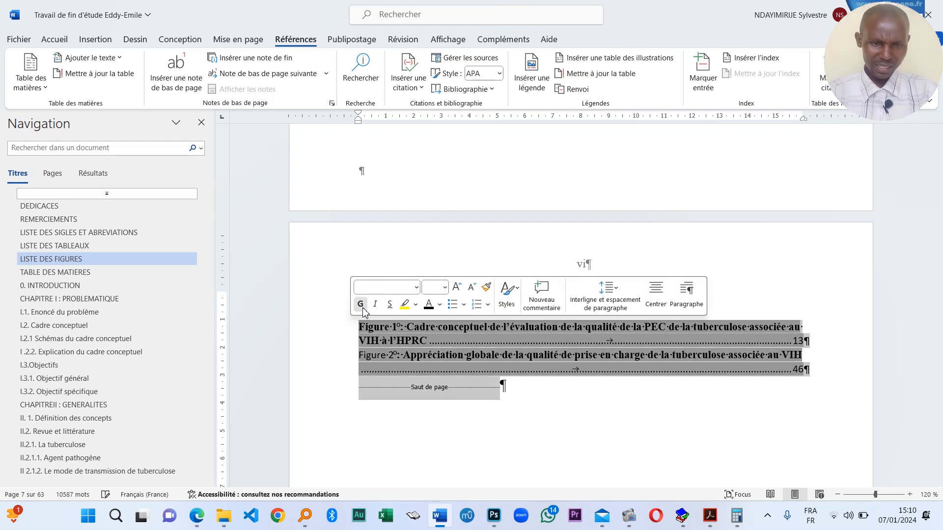
left_click(360, 305)
left_click(444, 350)
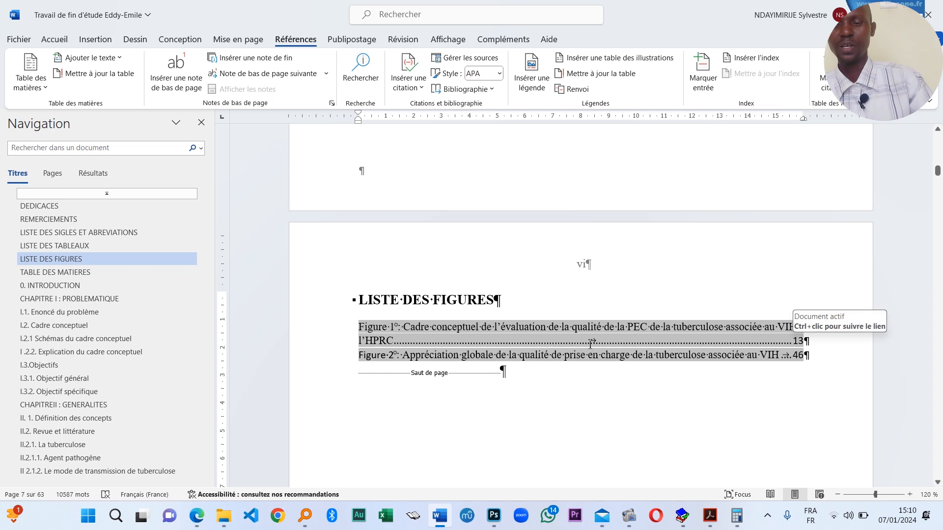
scroll(583, 347, "up", 8)
scroll(495, 301, "down", 10)
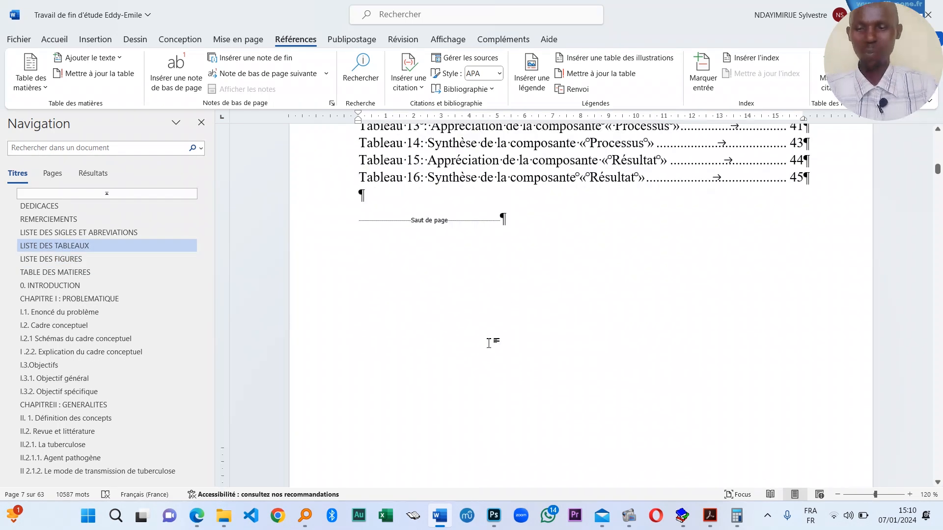
scroll(524, 334, "down", 15)
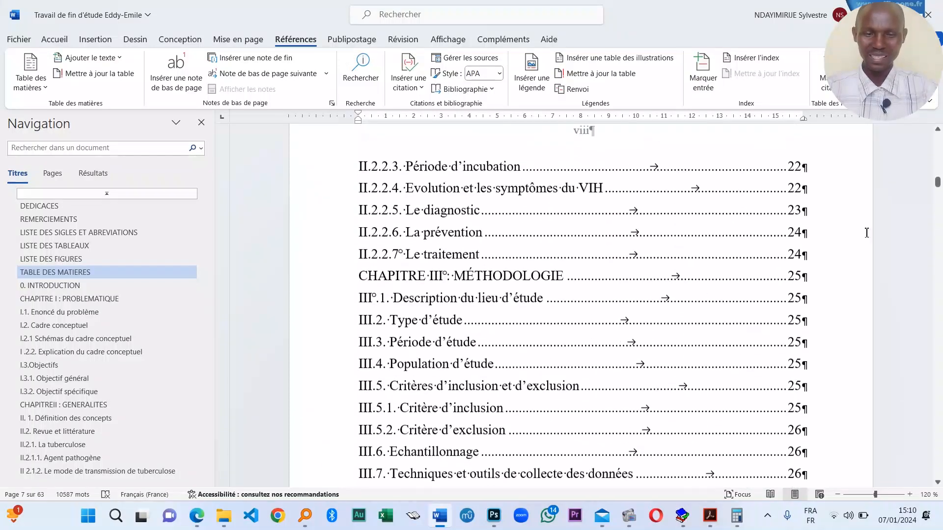
left_click_drag(938, 182, 938, 137)
scroll(615, 280, "down", 5)
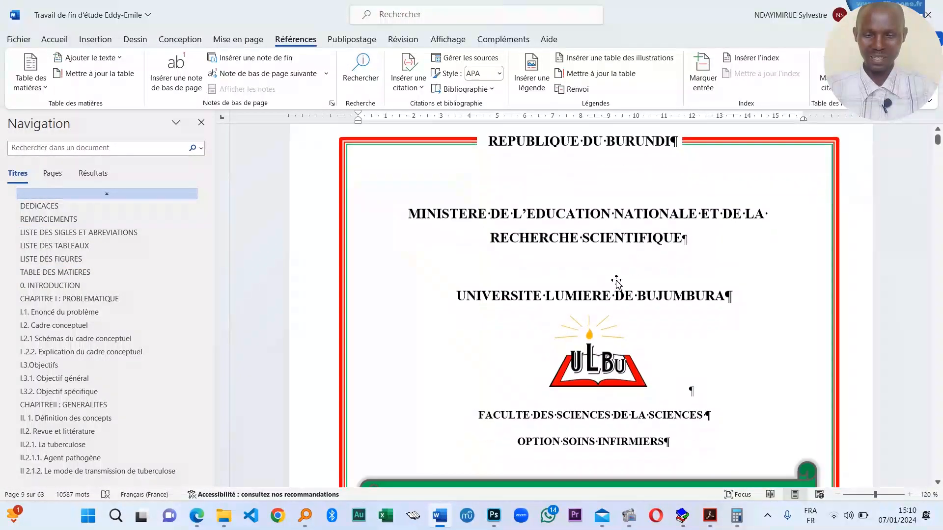
scroll(613, 281, "down", 1)
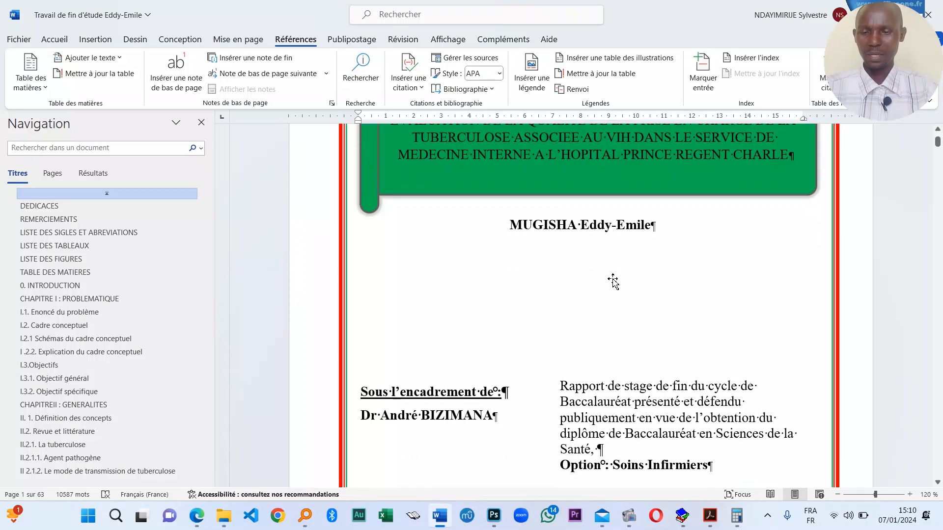
- Scroll past Dédicaces and the abbreviations list, select all, and move down to Tableau 6
scroll(612, 281, "down", 10)
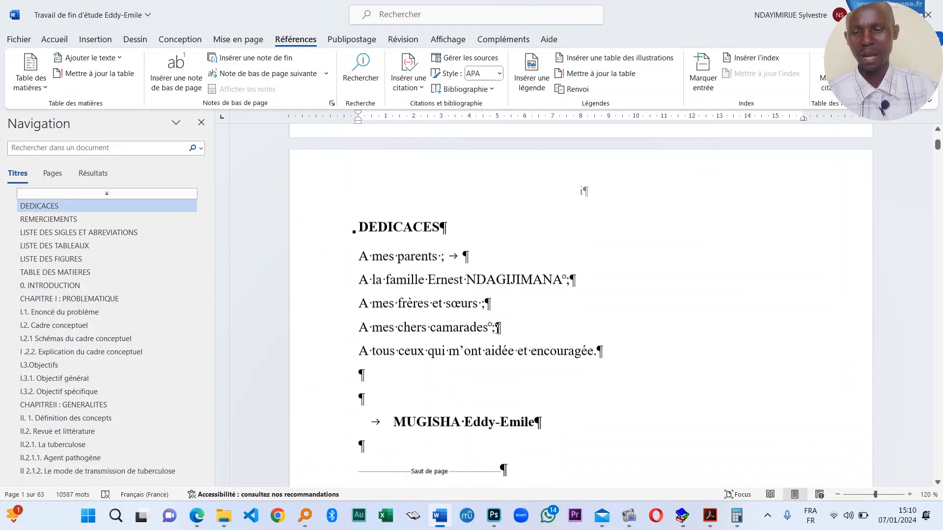
scroll(584, 383, "down", 15)
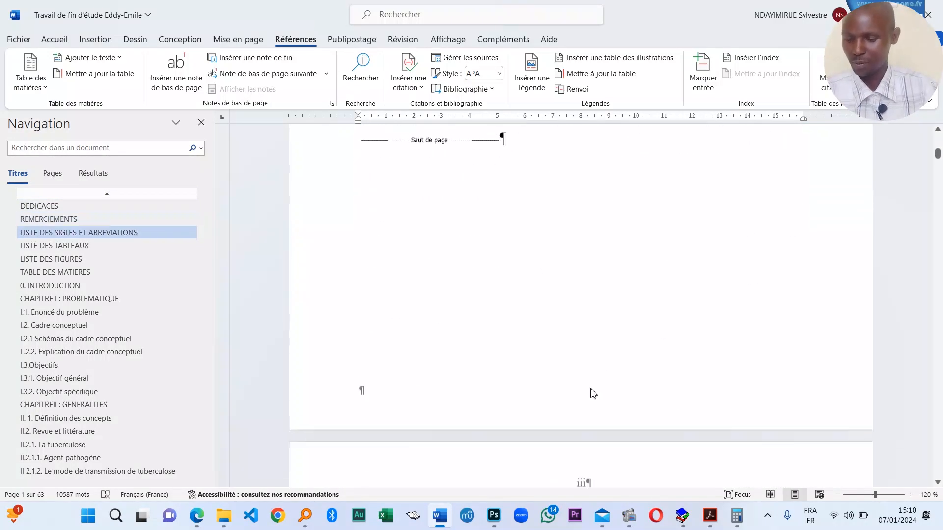
scroll(590, 380, "down", 1)
left_click(526, 439)
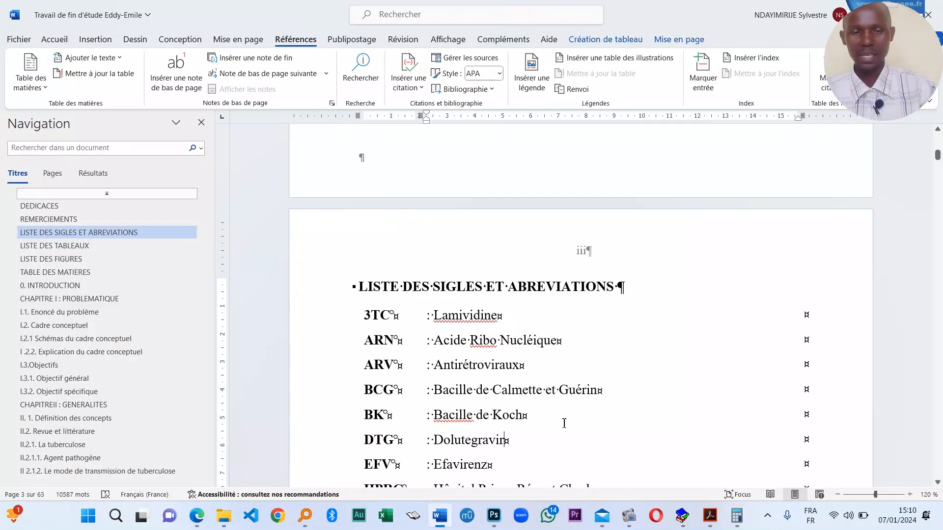
key("ctrl+a")
scroll(417, 337, "down", 8)
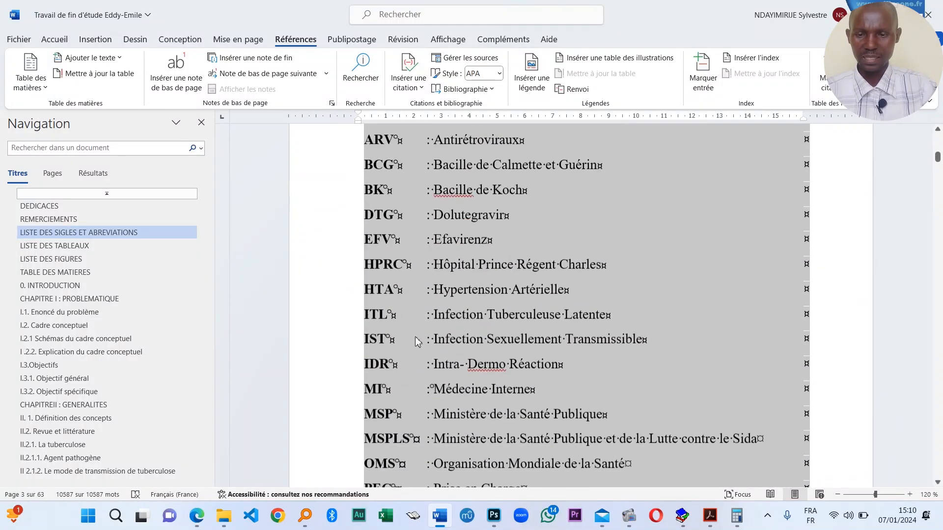
left_click_drag(938, 158, 939, 301)
scroll(541, 354, "down", 5)
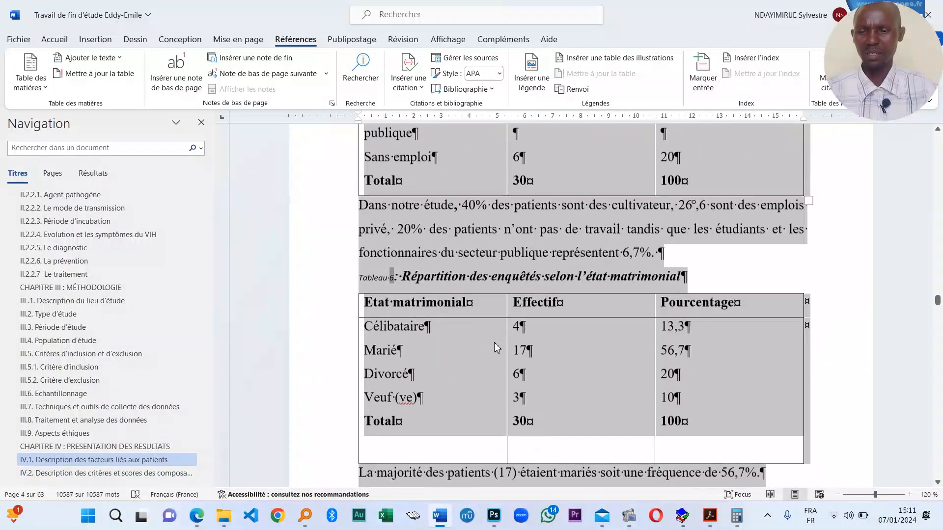
- Set the entire document to Times New Roman, size 14
left_click(388, 277)
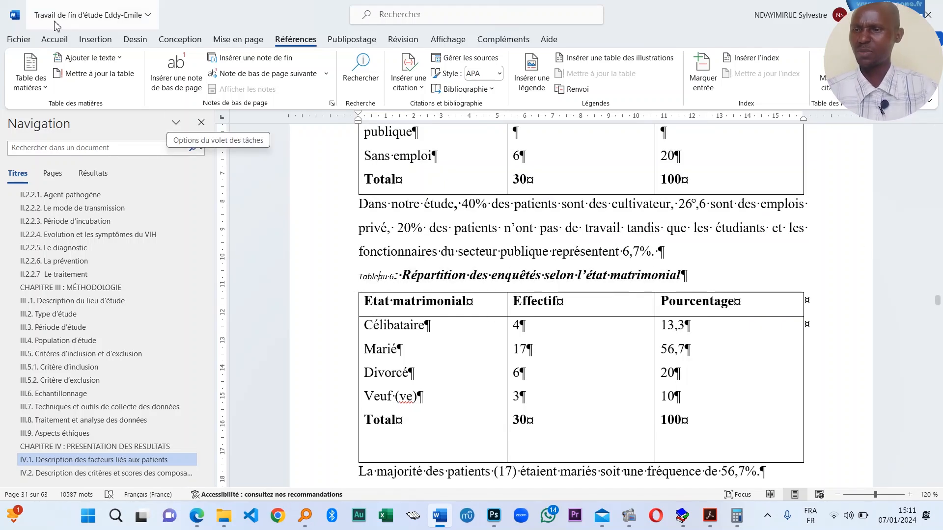
left_click(54, 39)
left_click(440, 276)
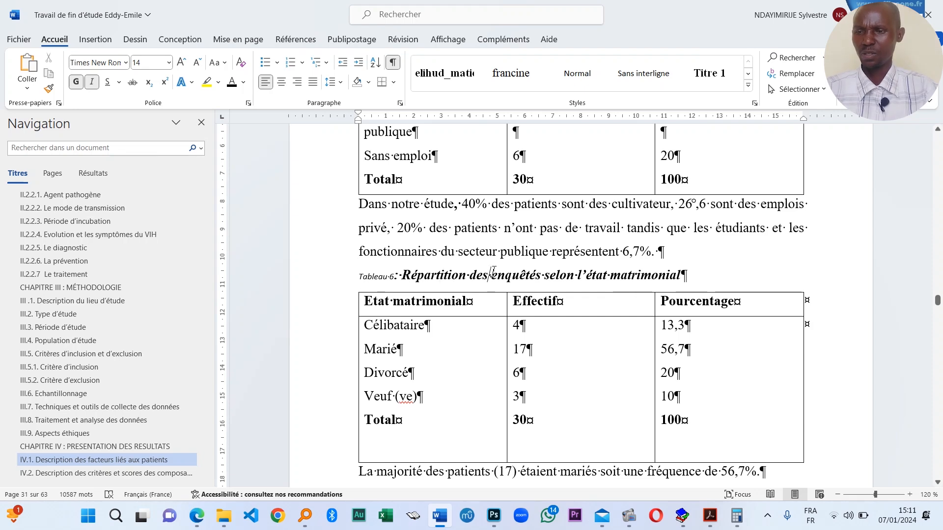
key("ctrl+a")
left_click(126, 62)
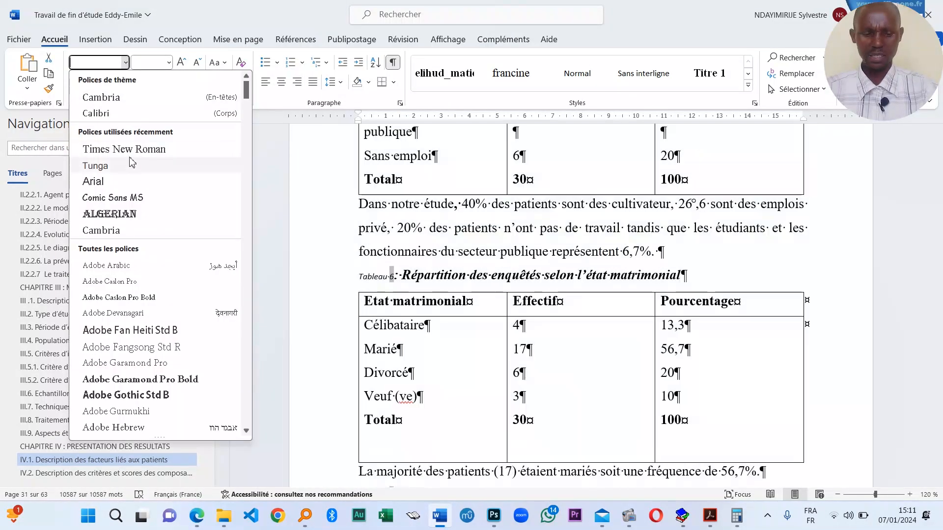
left_click(133, 147)
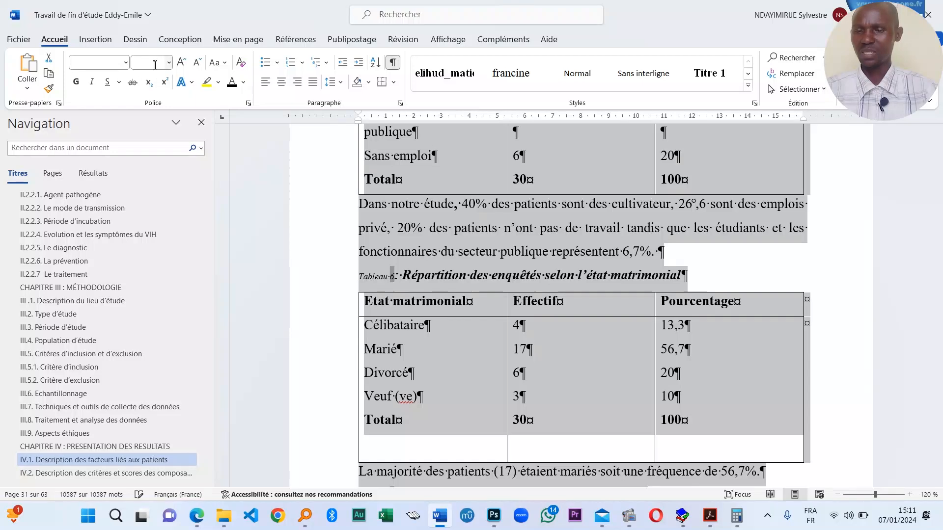
left_click(156, 65)
type("14")
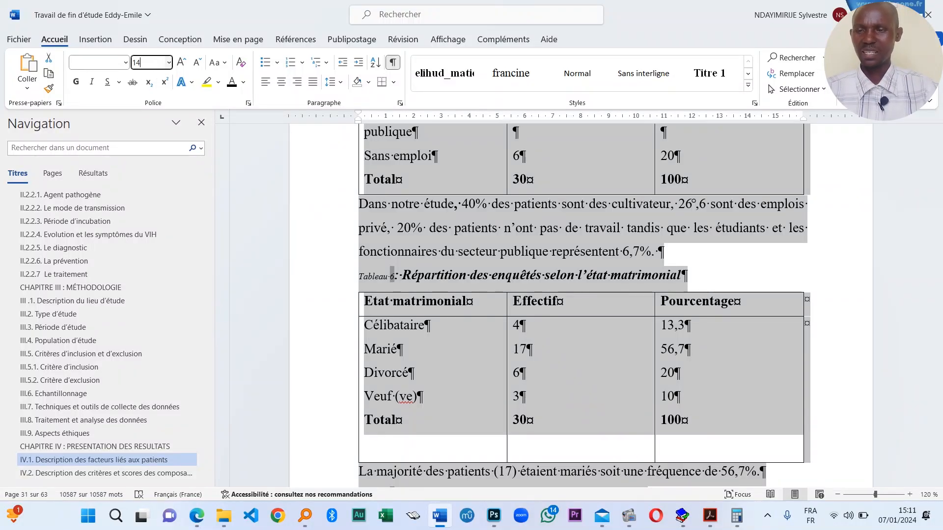
key("Return")
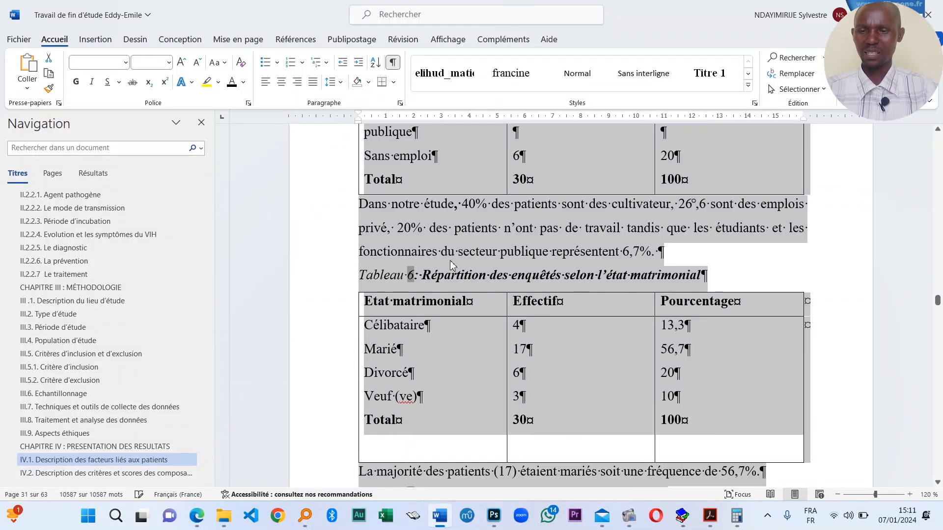
- Turn italics off and reselect the whole Tableau 6 caption
left_click(93, 83)
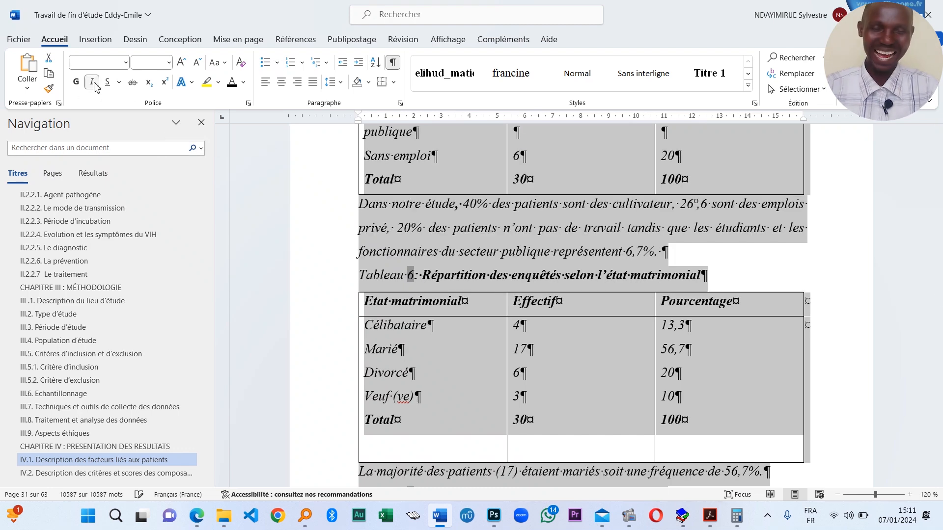
left_click(421, 271)
triple_click(421, 273)
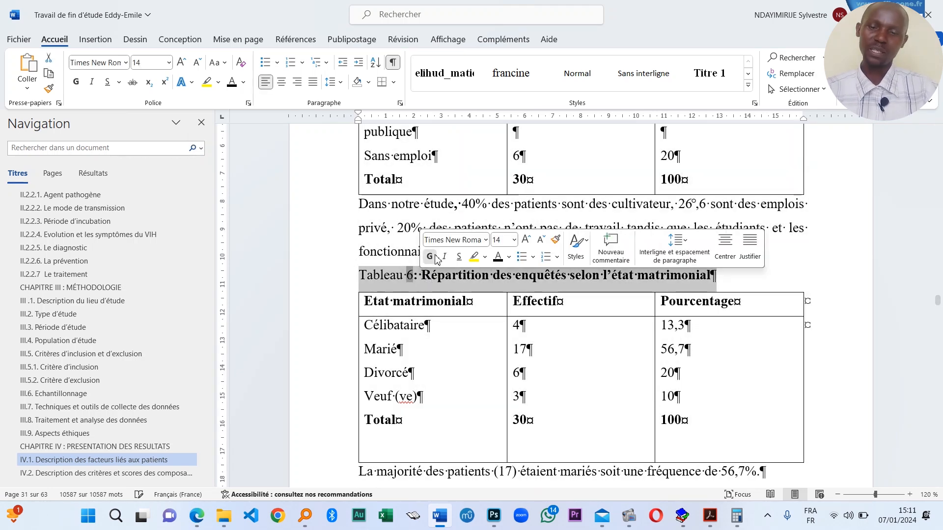
- Make the Tableau 6 and Tableau 3 captions bold
left_click(431, 257)
scroll(403, 276, "up", 10)
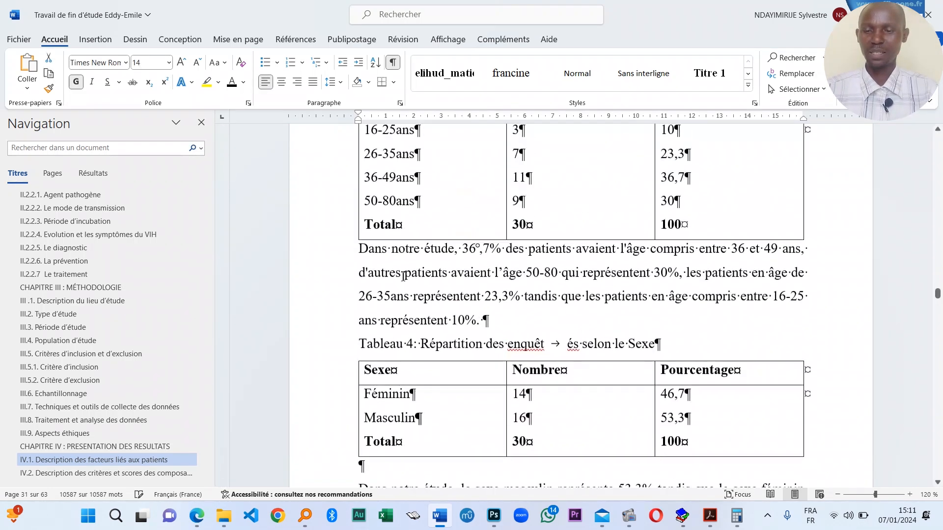
scroll(406, 273, "up", 10)
scroll(413, 315, "down", 3)
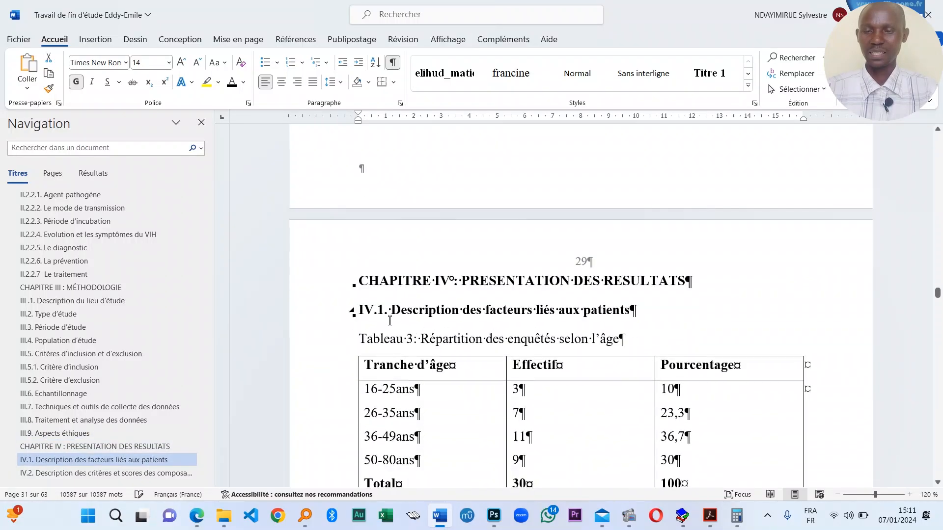
triple_click(409, 339)
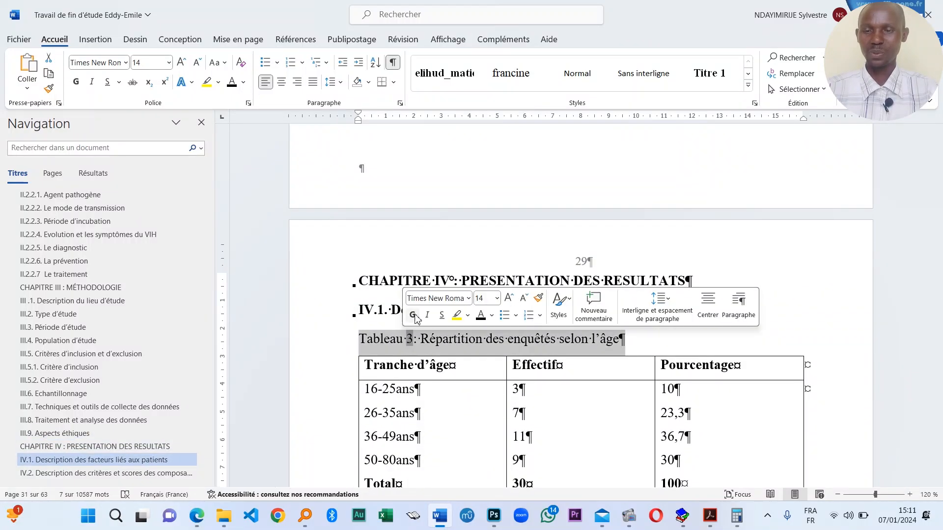
left_click(413, 315)
- Make the Tableau 2 data-collection caption bold
scroll(422, 332, "up", 15)
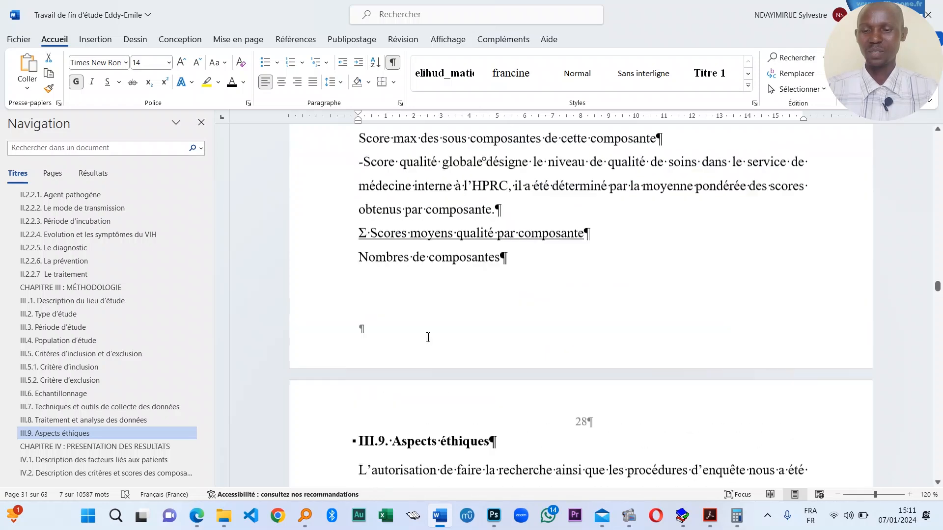
scroll(428, 338, "up", 12)
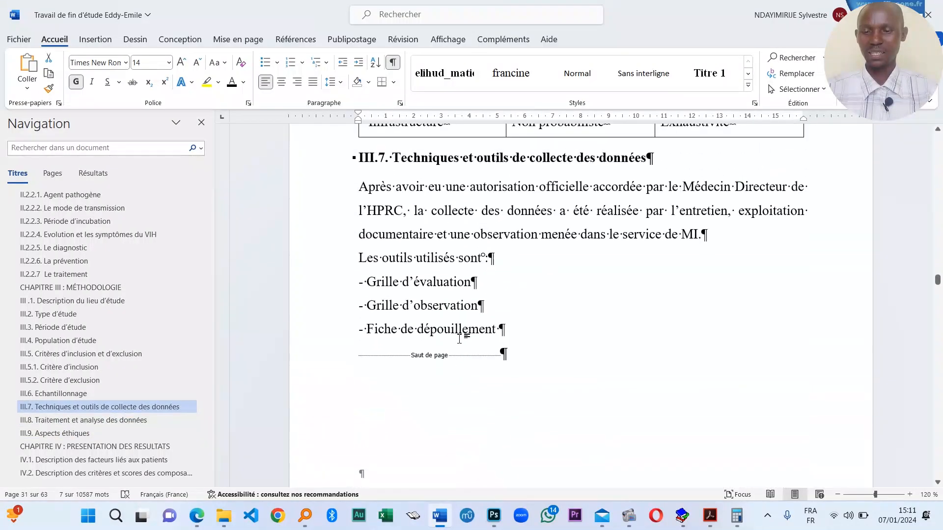
scroll(460, 339, "down", 10)
triple_click(416, 378)
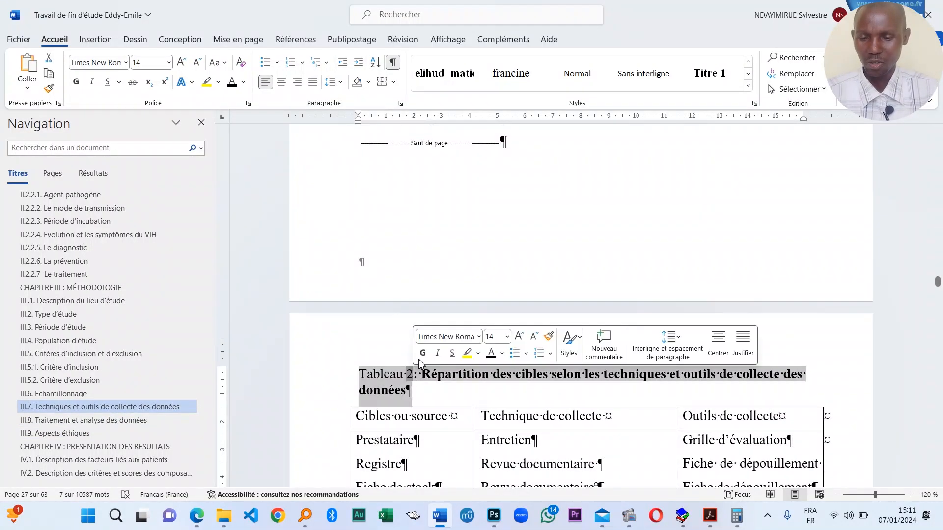
left_click(422, 353)
left_click(375, 385)
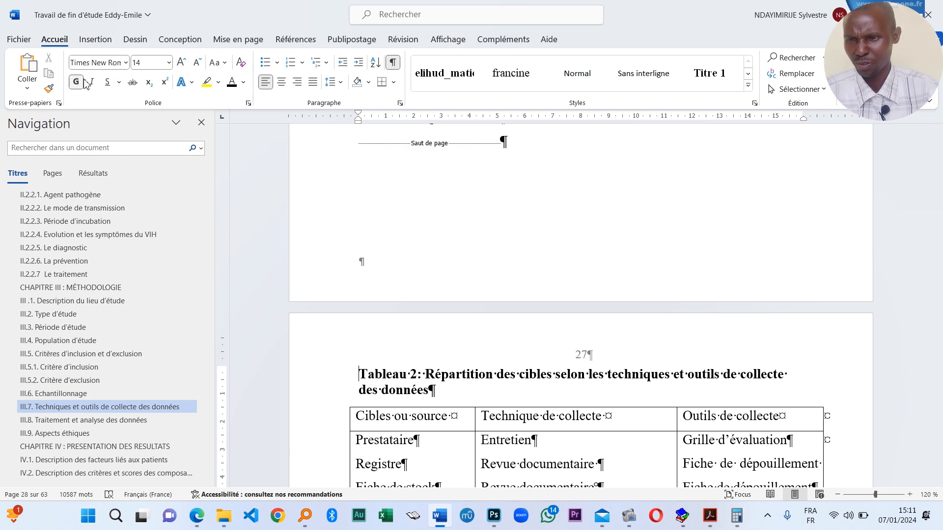
- Draw a straight line beside the Tableau 2 caption as an alignment guide
left_click(95, 40)
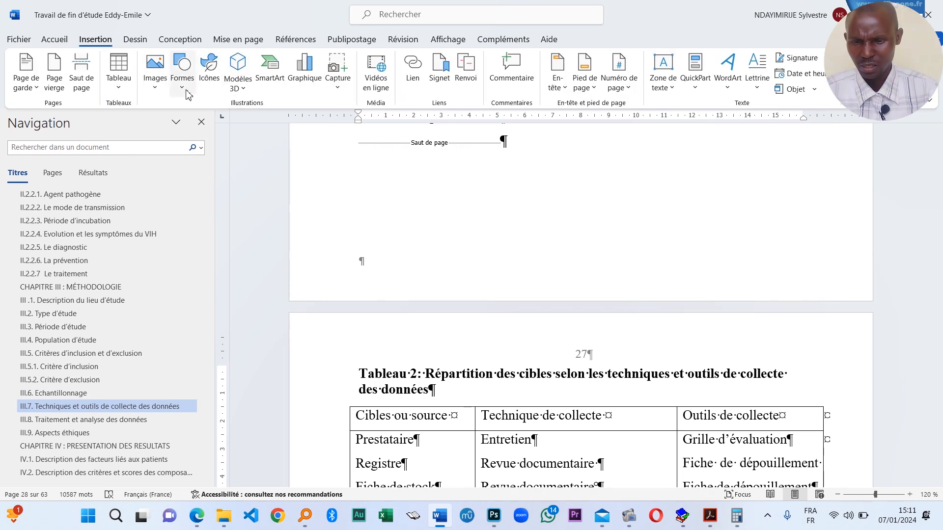
left_click(188, 93)
left_click(198, 170)
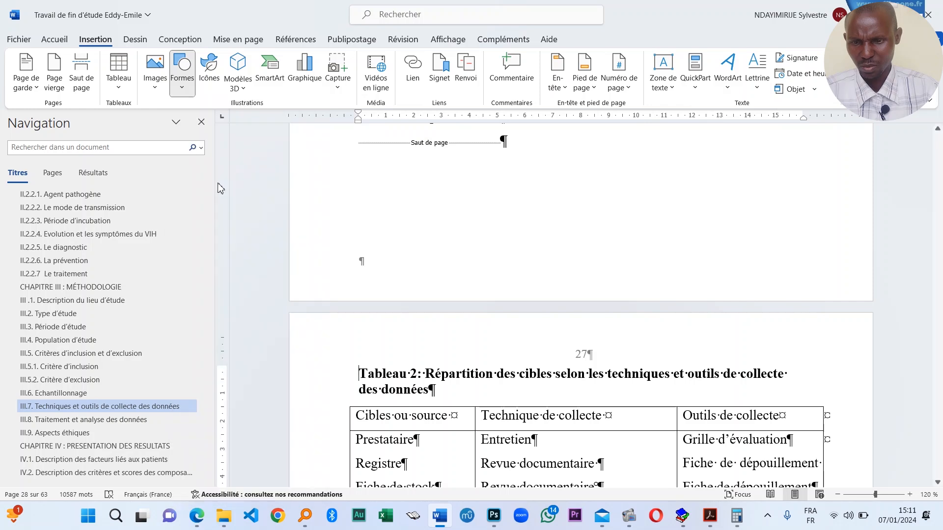
scroll(467, 397, "down", 1)
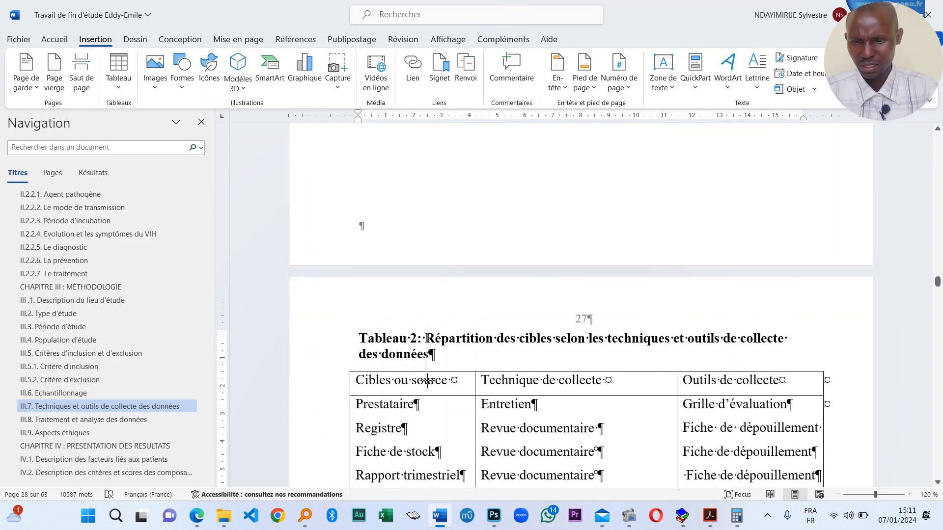
left_click_drag(428, 380, 428, 381)
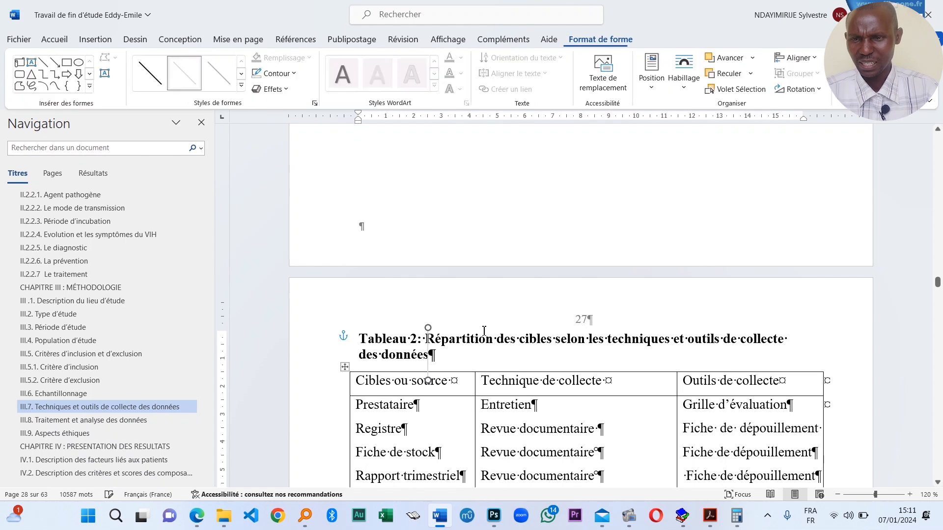
left_click(365, 327)
- Drag the ruler's left and first-line indent markers to reduce the caption's hanging indent
left_click_drag(360, 124, 427, 148)
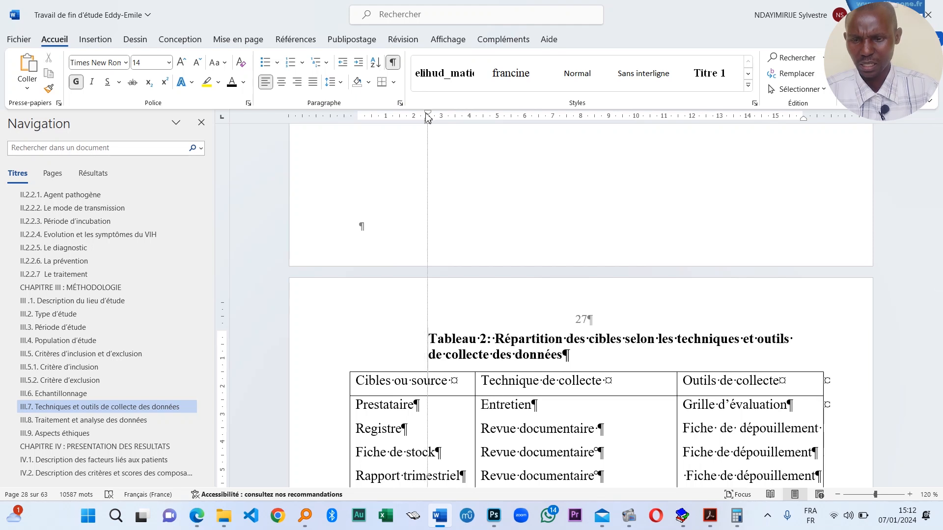
left_click_drag(427, 116, 349, 126)
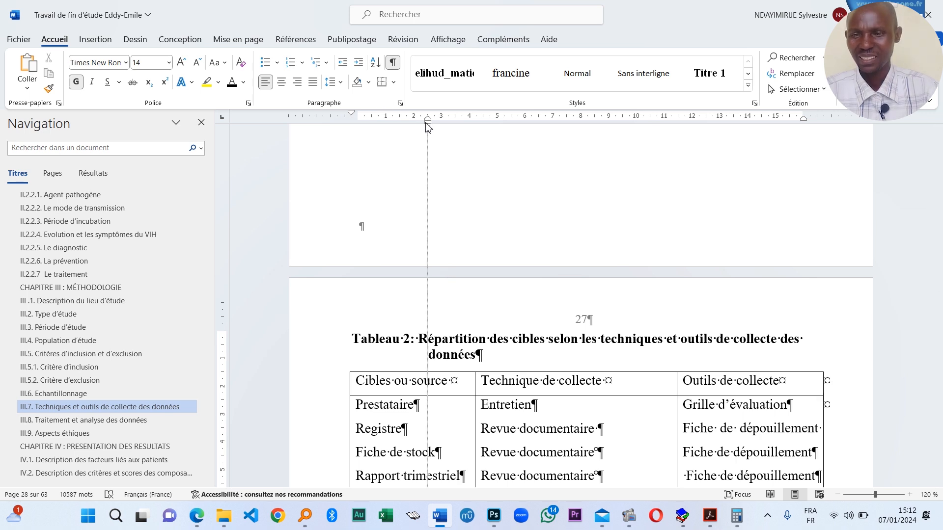
left_click_drag(429, 127, 417, 123)
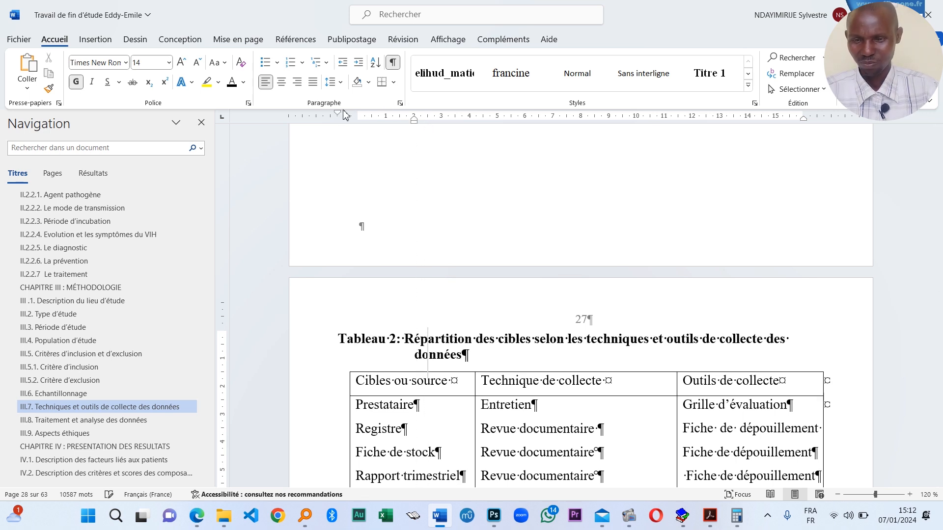
mouse_move(341, 117)
left_mouse_down()
mouse_move(359, 119)
mouse_move(348, 122)
left_mouse_up()
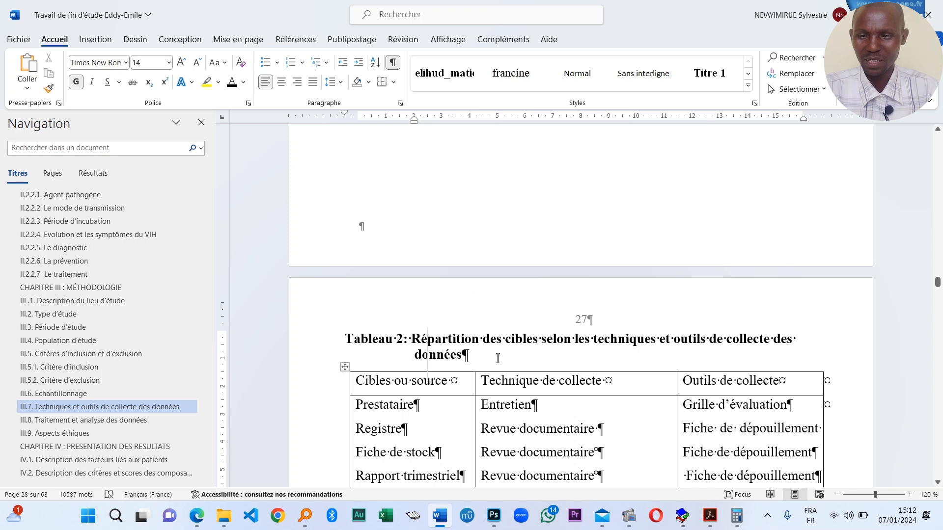
- Make the full Tableau 4 and Tableau 5 caption lines bold
scroll(497, 358, "down", 8)
scroll(425, 270, "up", 5)
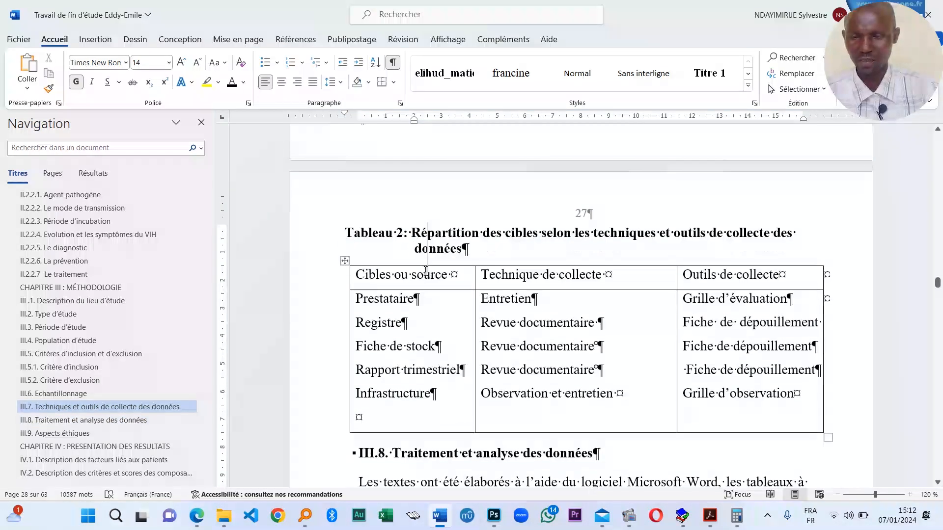
scroll(430, 267, "down", 5)
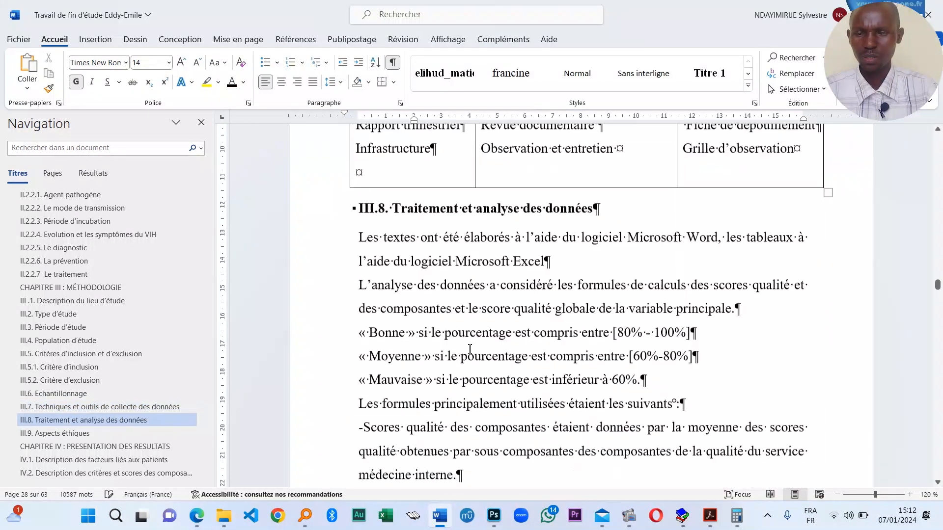
scroll(425, 263, "up", 10)
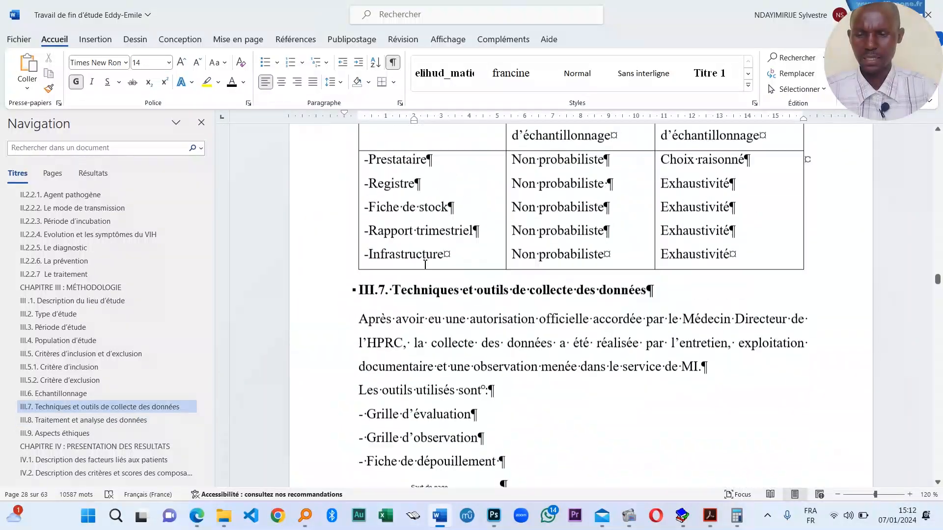
scroll(425, 265, "down", 15)
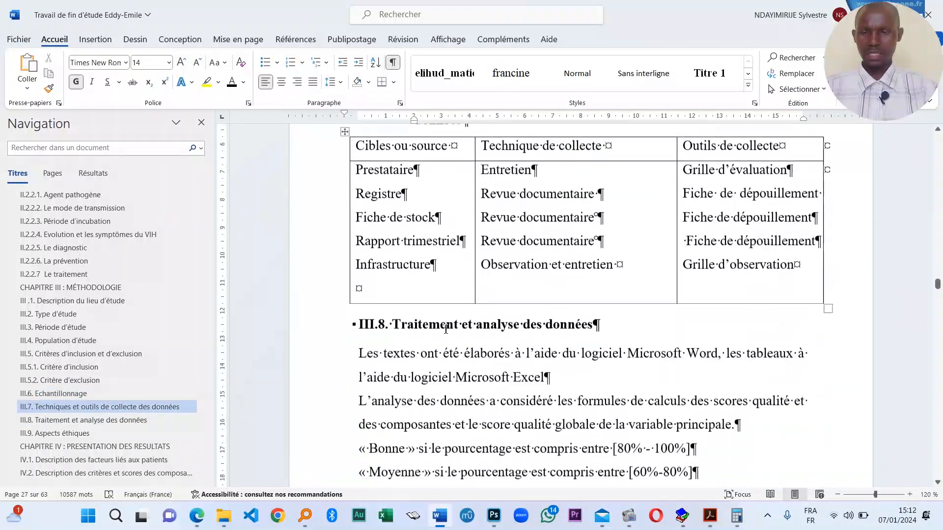
scroll(443, 313, "down", 15)
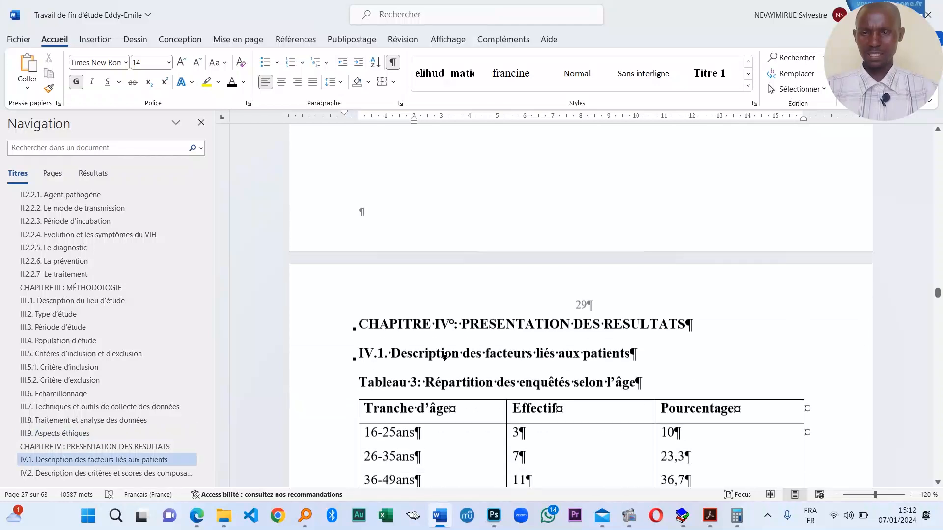
scroll(422, 339, "down", 15)
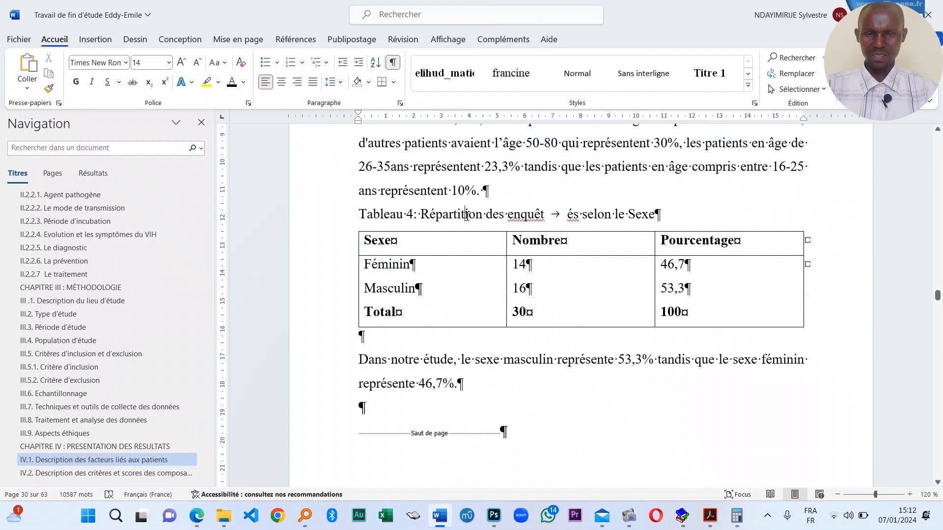
triple_click(466, 217)
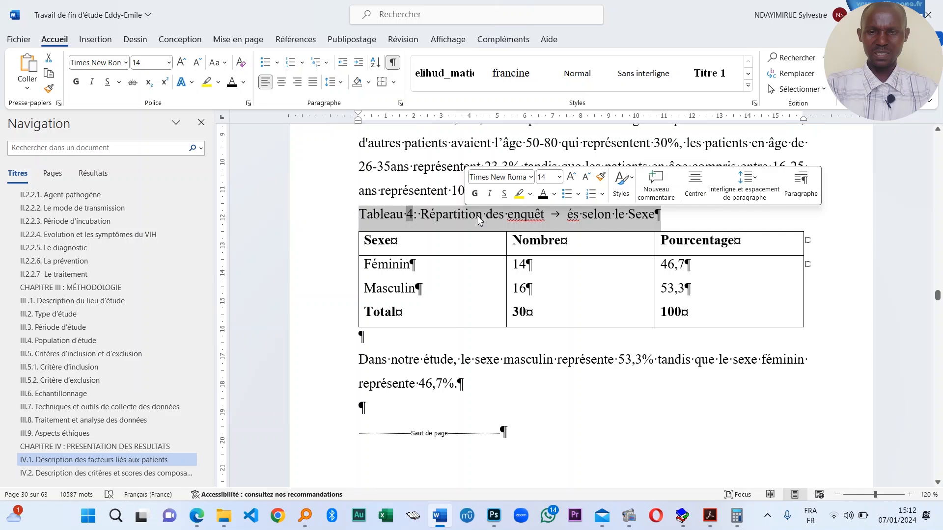
left_click(570, 222)
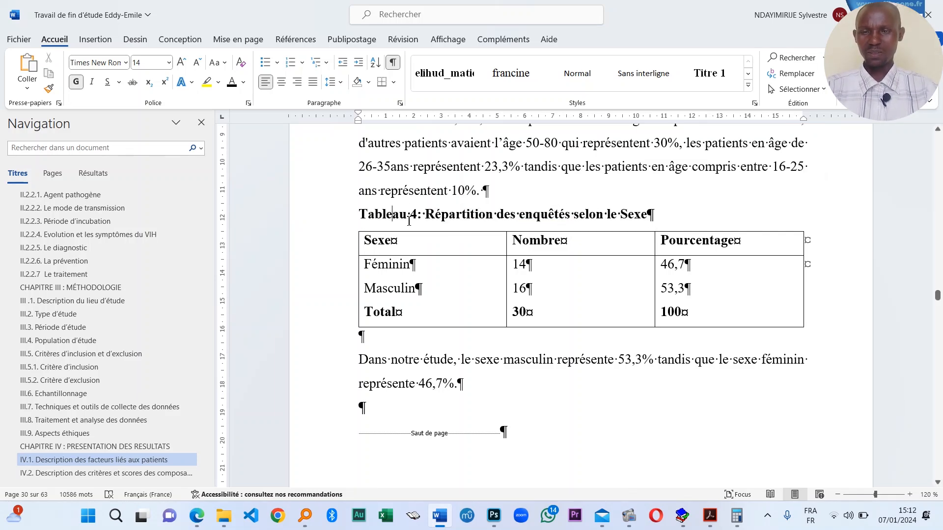
scroll(416, 230, "down", 10)
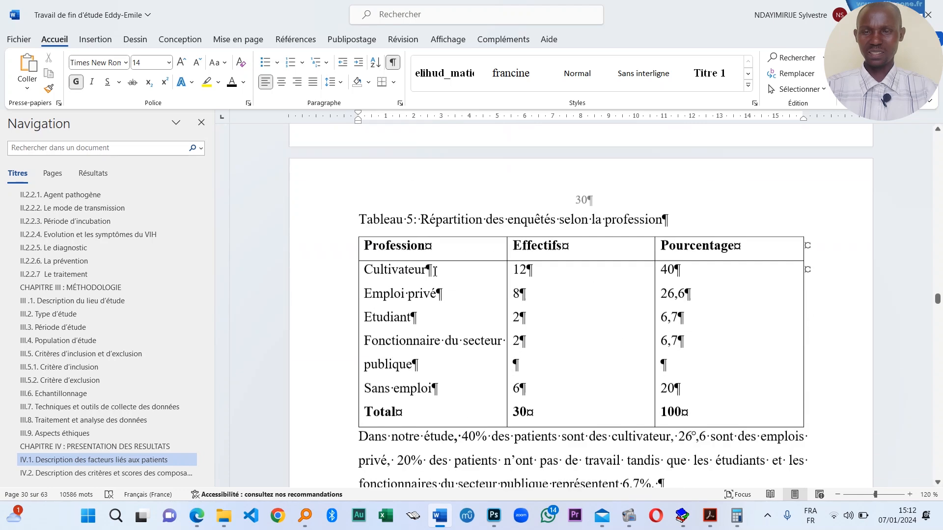
double_click(461, 171)
triple_click(461, 170)
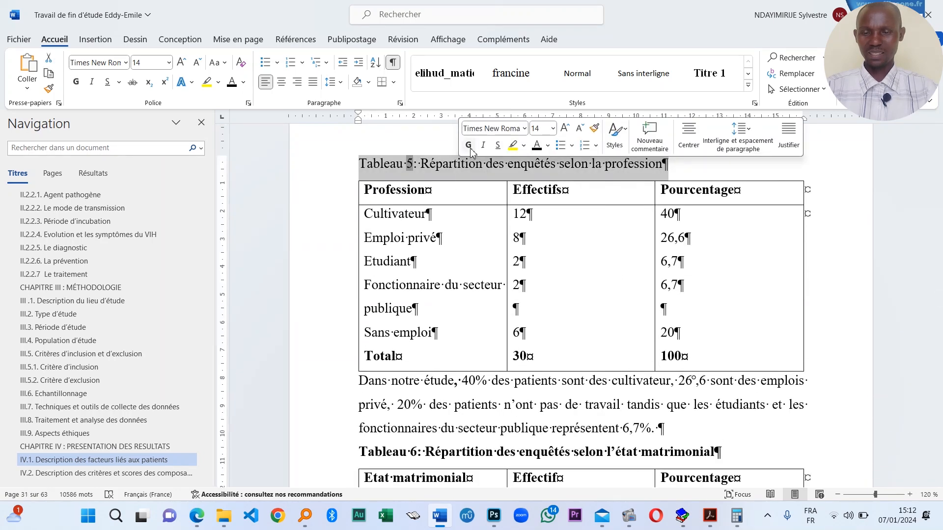
left_click(469, 146)
- Bold the Tableau 9 caption and give it a hanging indent with the ruler markers
scroll(421, 204, "down", 12)
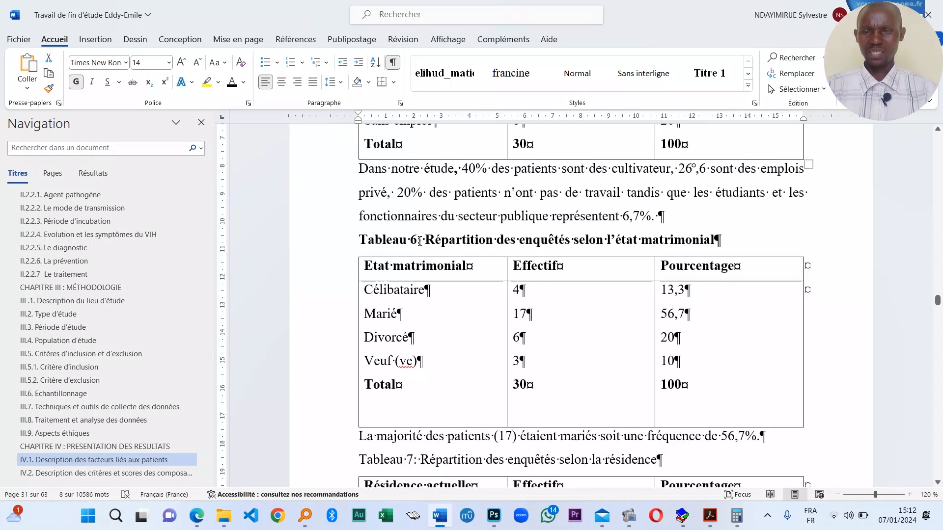
triple_click(436, 216)
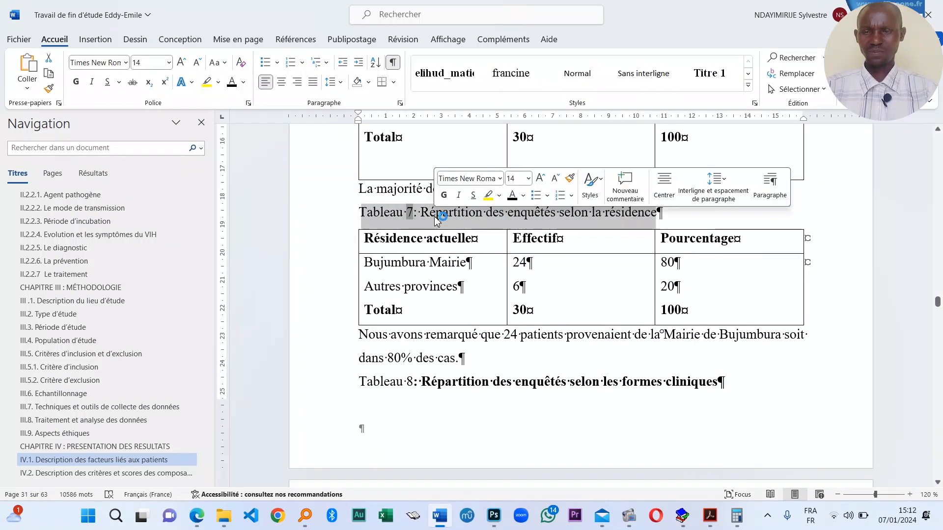
scroll(443, 205, "down", 5)
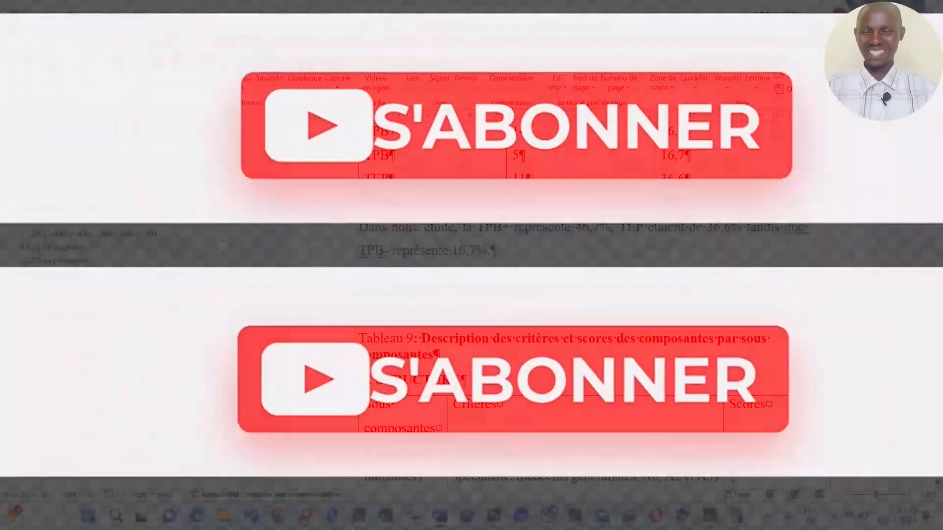
scroll(539, 331, "down", 3)
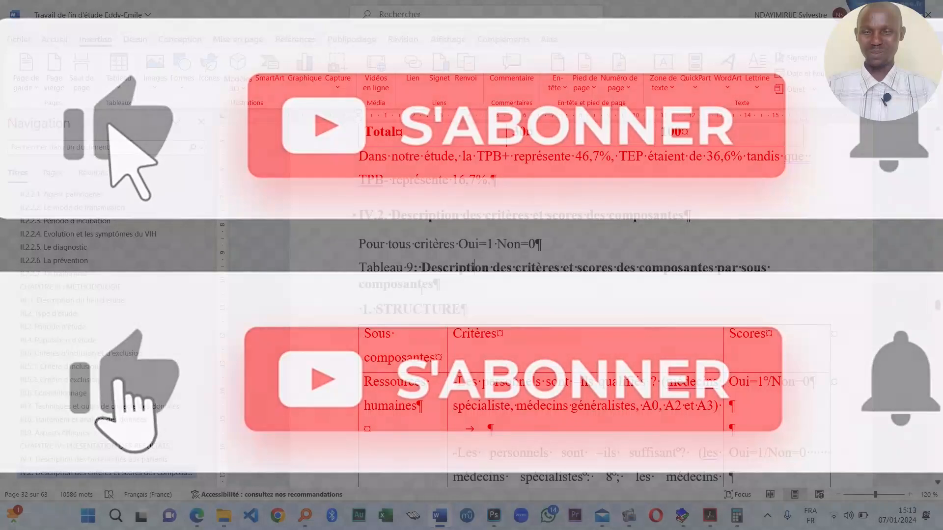
triple_click(421, 234)
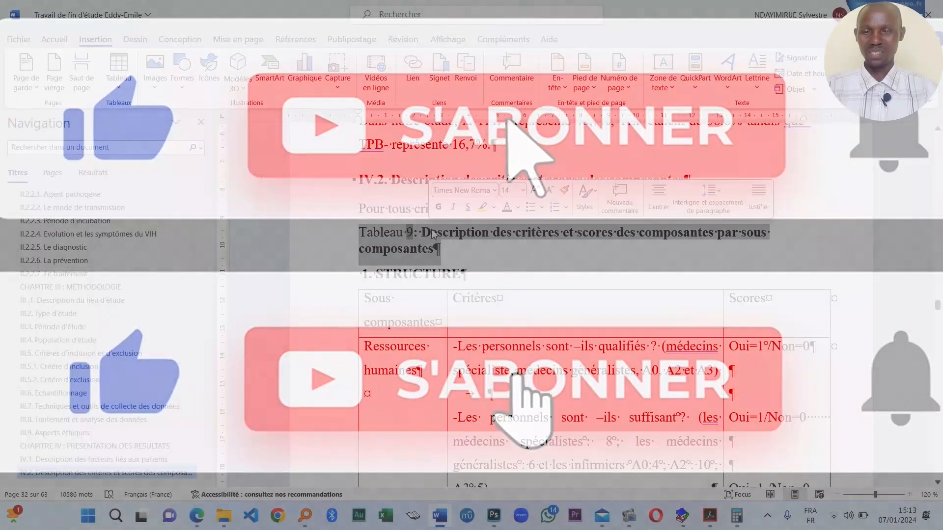
left_click(438, 207)
left_click(427, 243)
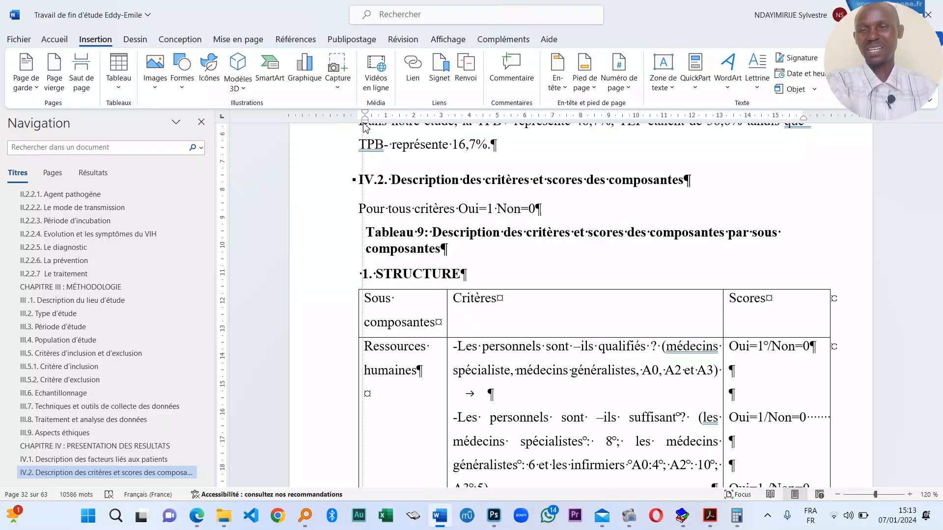
left_click_drag(381, 129, 405, 141)
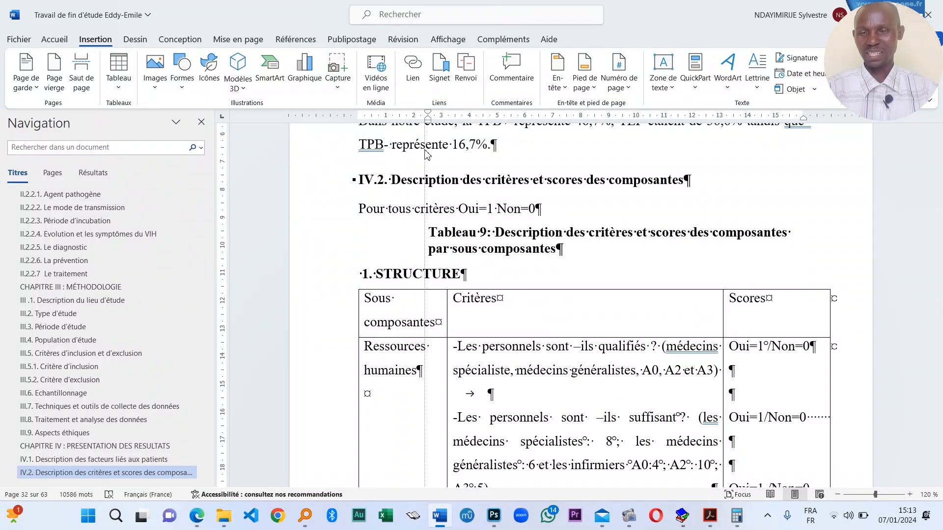
left_click_drag(428, 117, 360, 115)
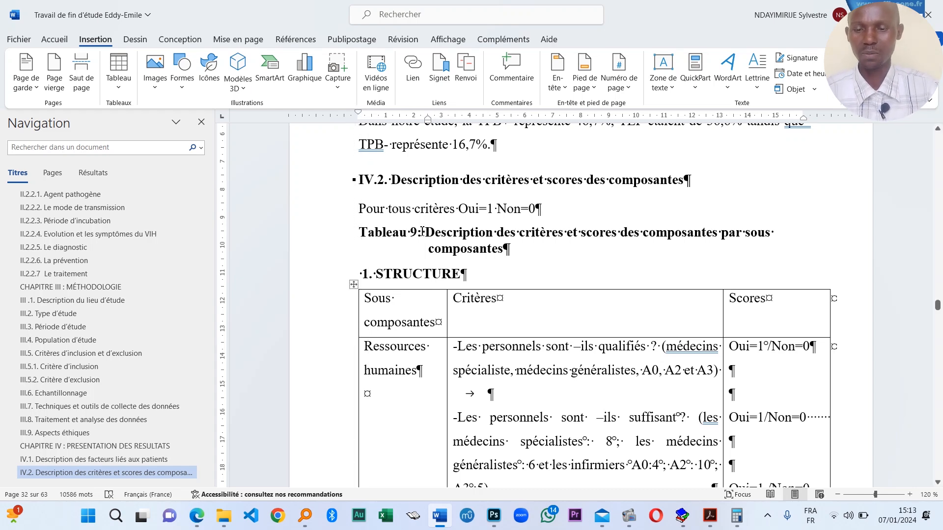
- Give the Tableau 10 caption a hanging indent so its second line sits under the text
scroll(422, 231, "down", 15)
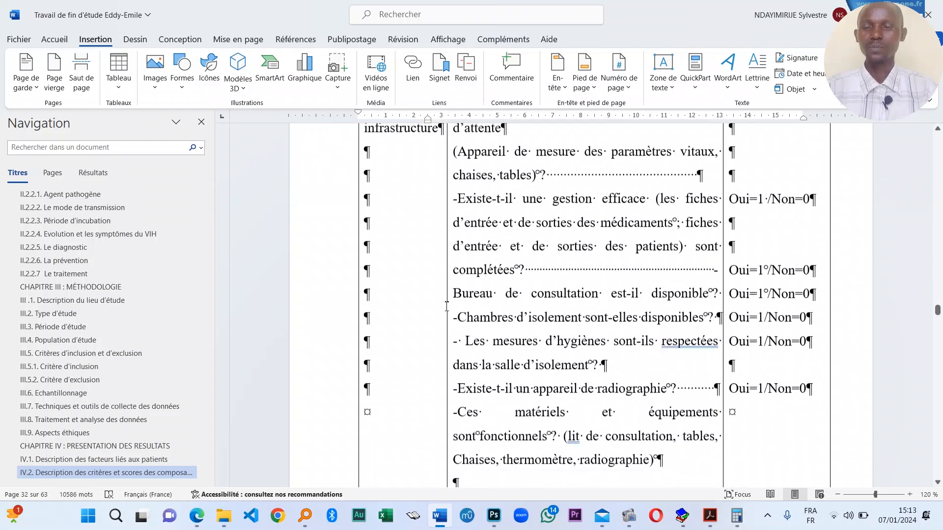
scroll(447, 305, "down", 15)
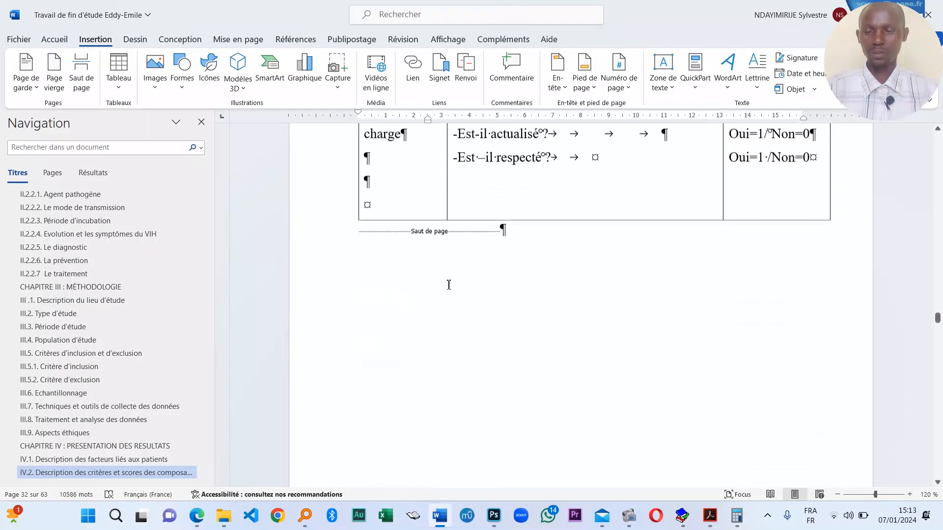
scroll(448, 283, "down", 20)
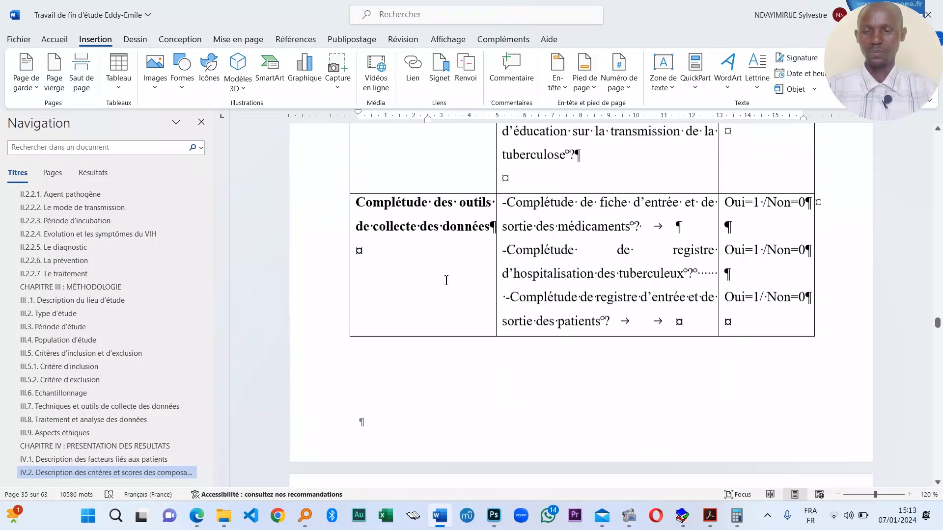
scroll(446, 280, "down", 15)
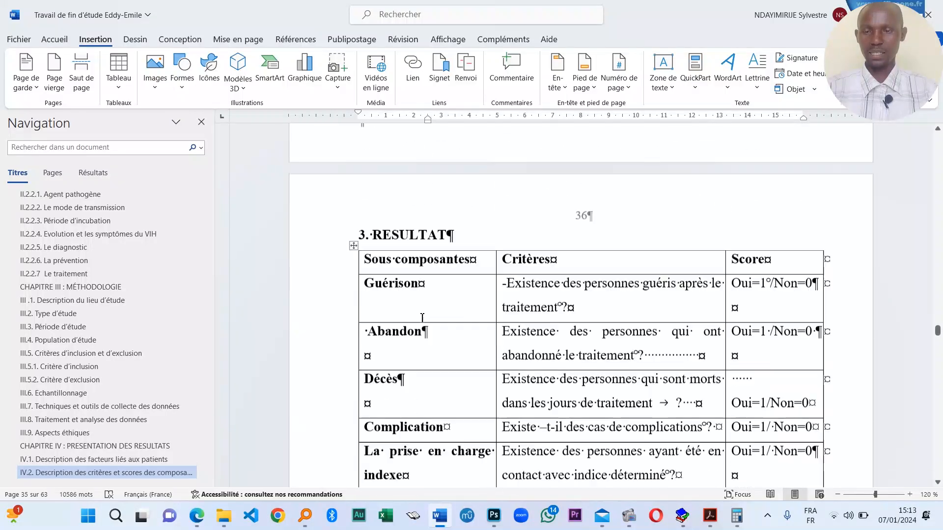
scroll(422, 318, "down", 15)
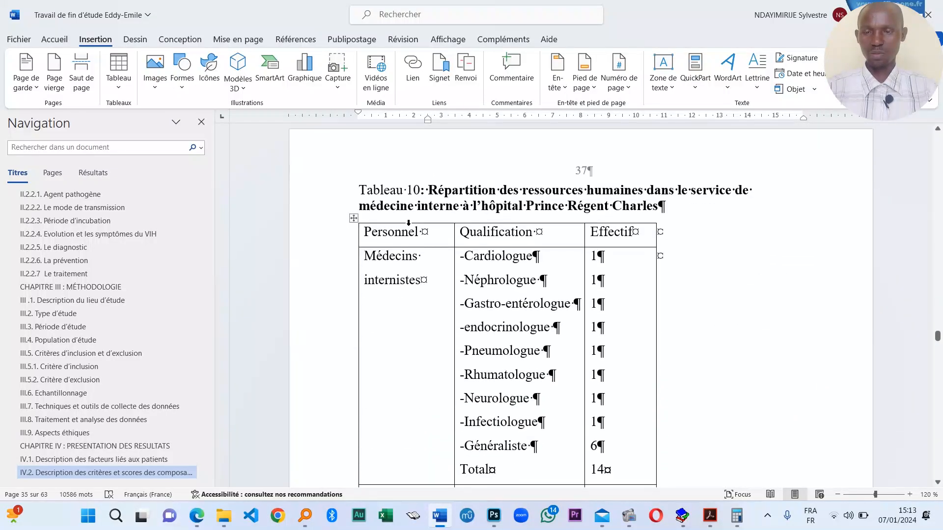
triple_click(419, 206)
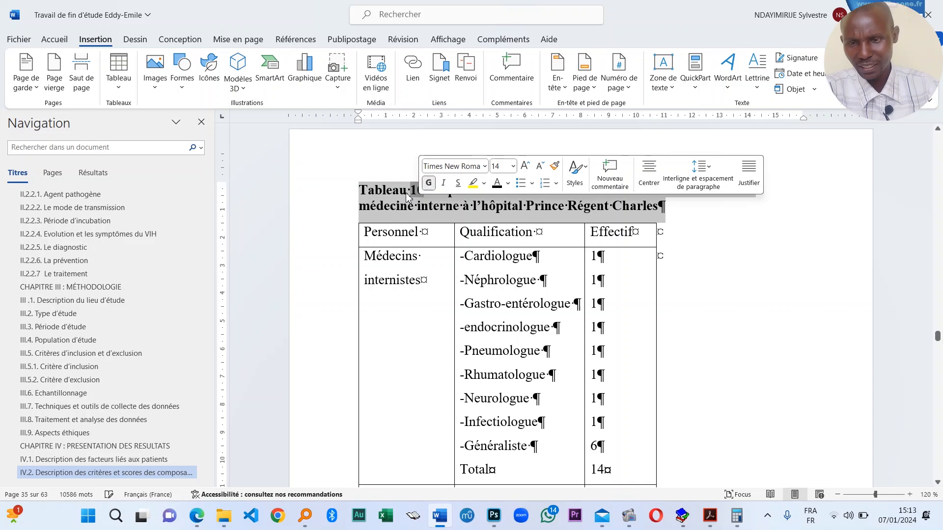
left_click(407, 195)
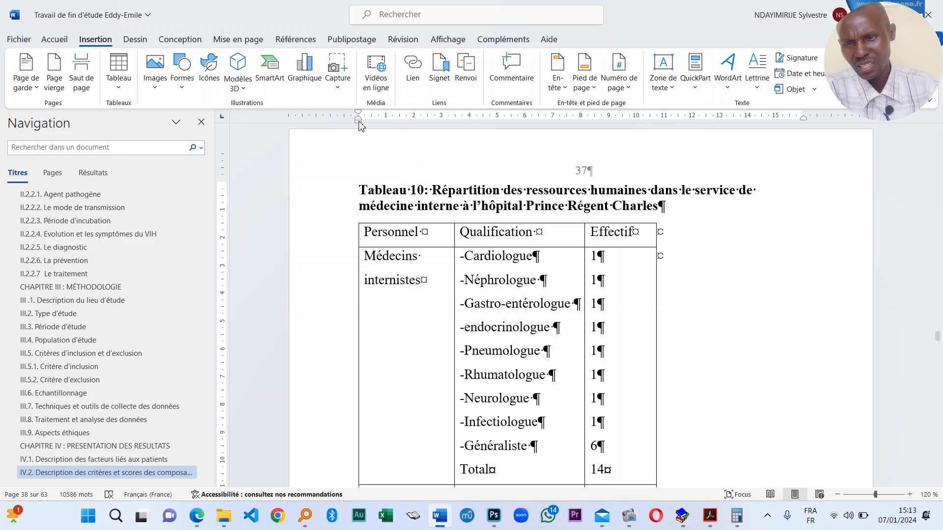
mouse_move(359, 123)
left_mouse_down()
mouse_move(439, 146)
mouse_move(358, 123)
left_mouse_up()
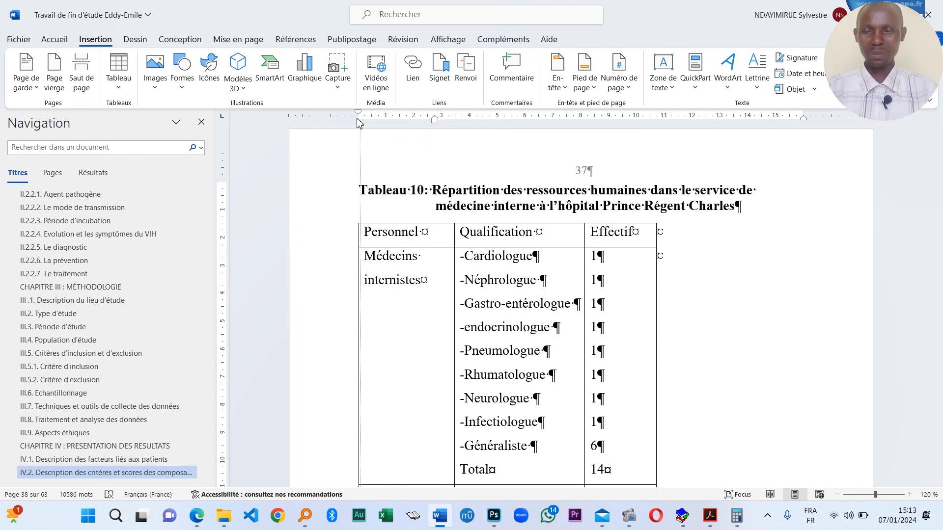
- Make the entire Tableau 11 caption bold
scroll(439, 268, "down", 10)
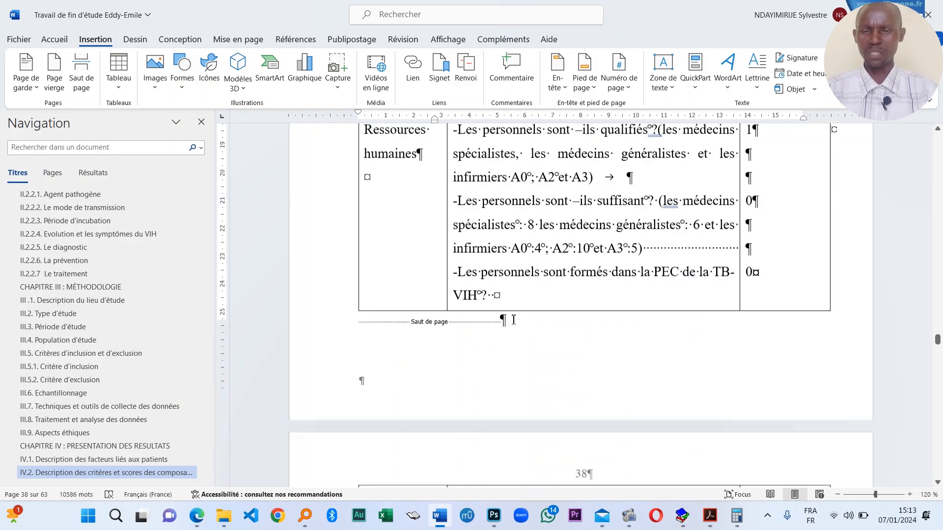
scroll(477, 302, "up", 5)
triple_click(474, 308)
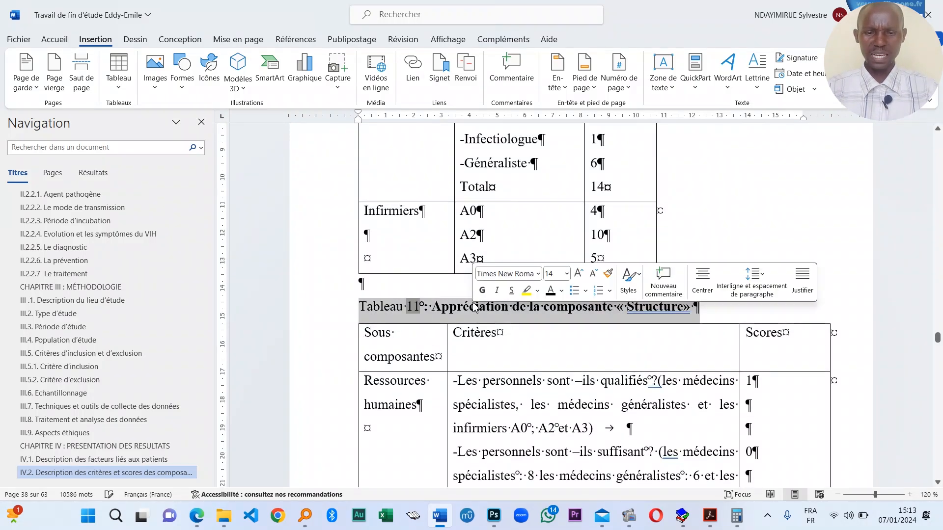
left_click(482, 290)
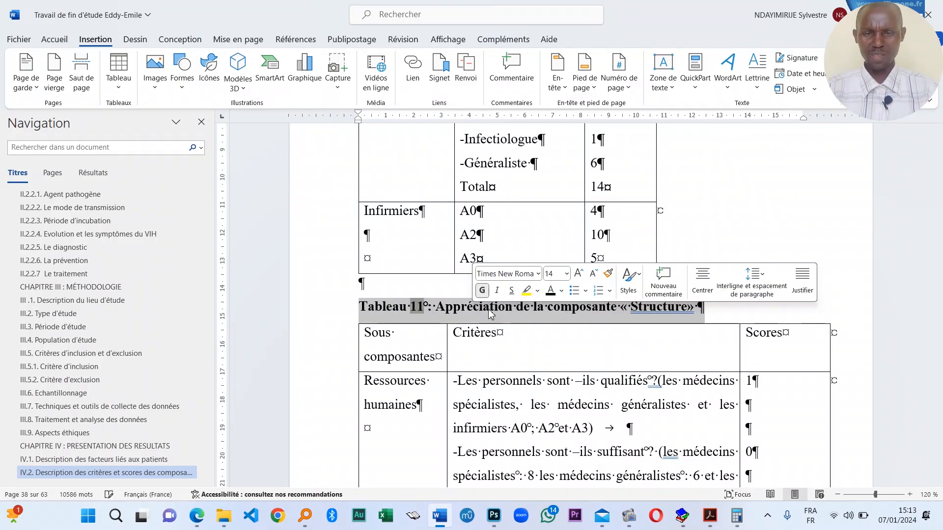
left_click(667, 306)
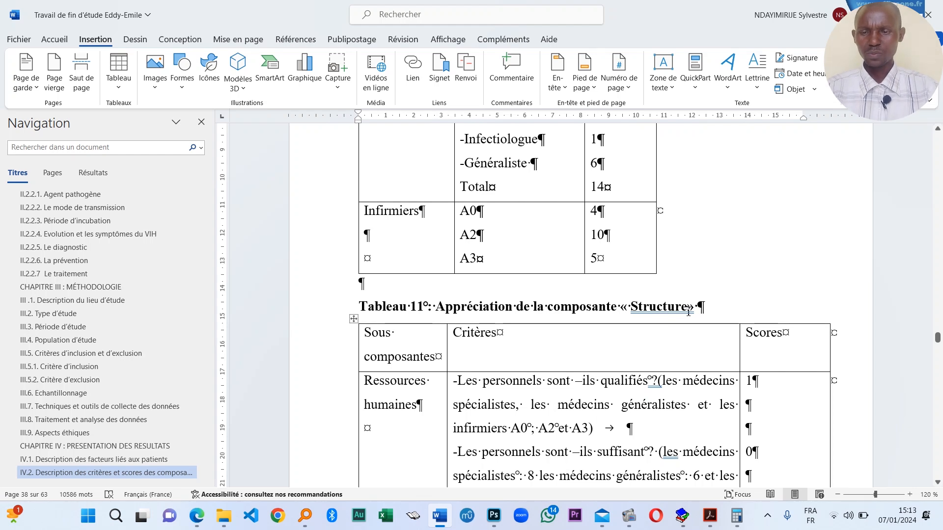
- Toggle bold and italic on the Tableau 12 caption, leaving it plain upright text
scroll(396, 322, "down", 15)
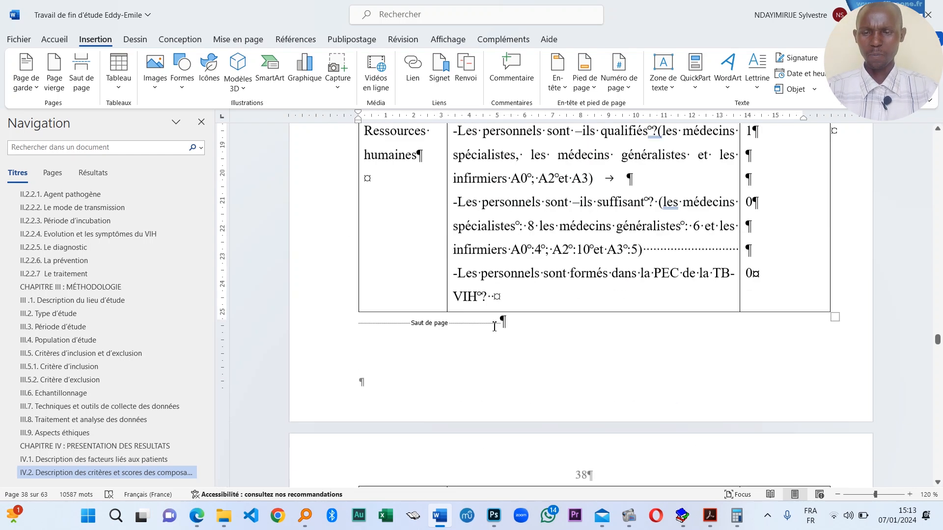
scroll(514, 343, "down", 15)
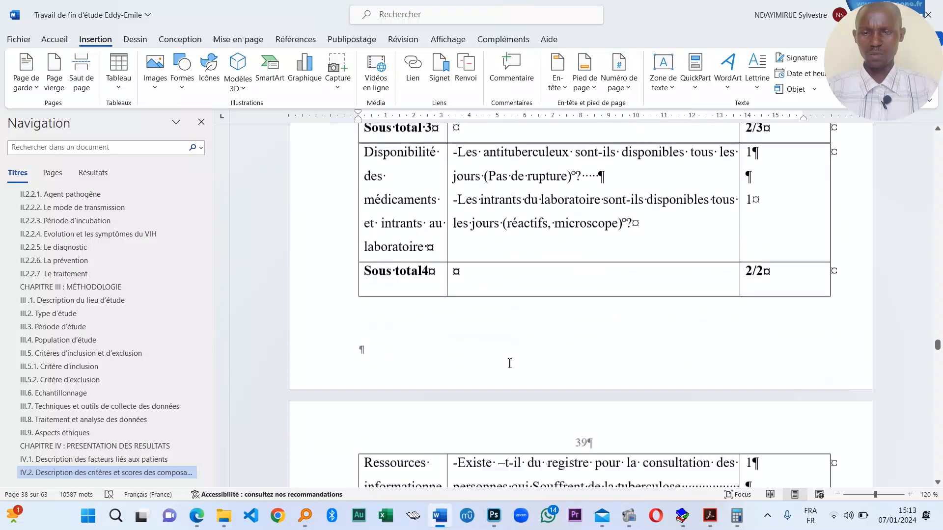
scroll(460, 357, "down", 3)
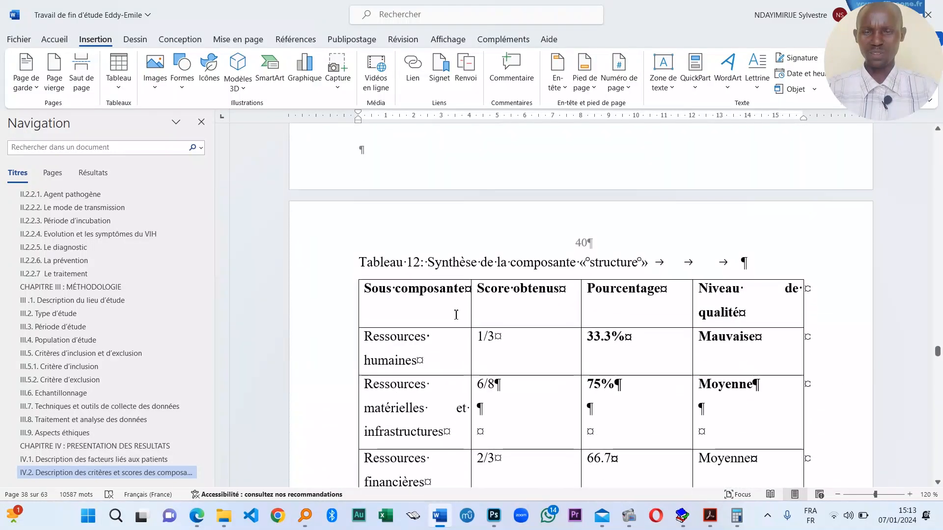
triple_click(537, 262)
left_click(536, 247)
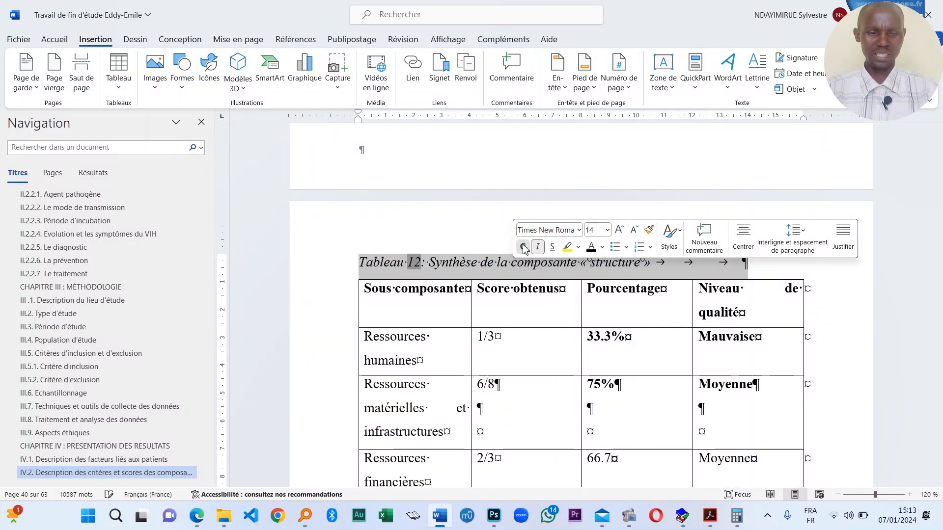
left_click(523, 246)
left_click(524, 246)
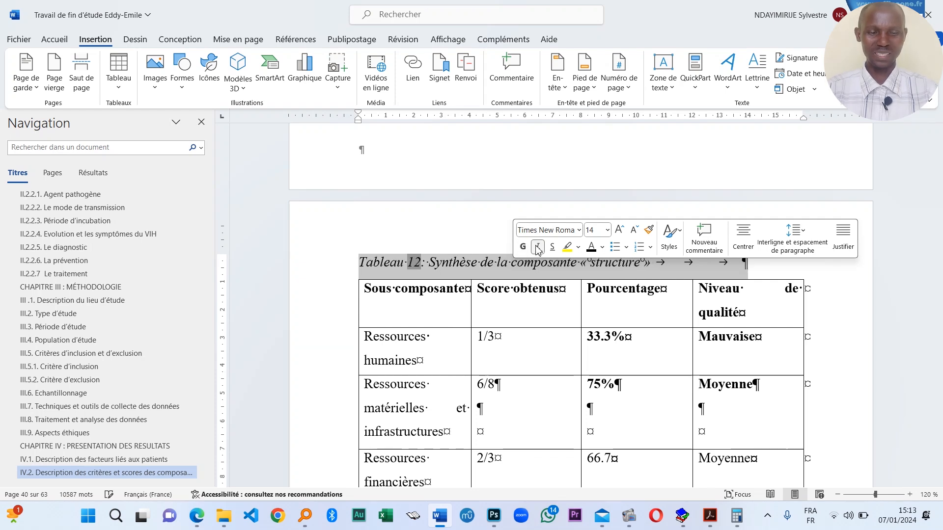
left_click(538, 248)
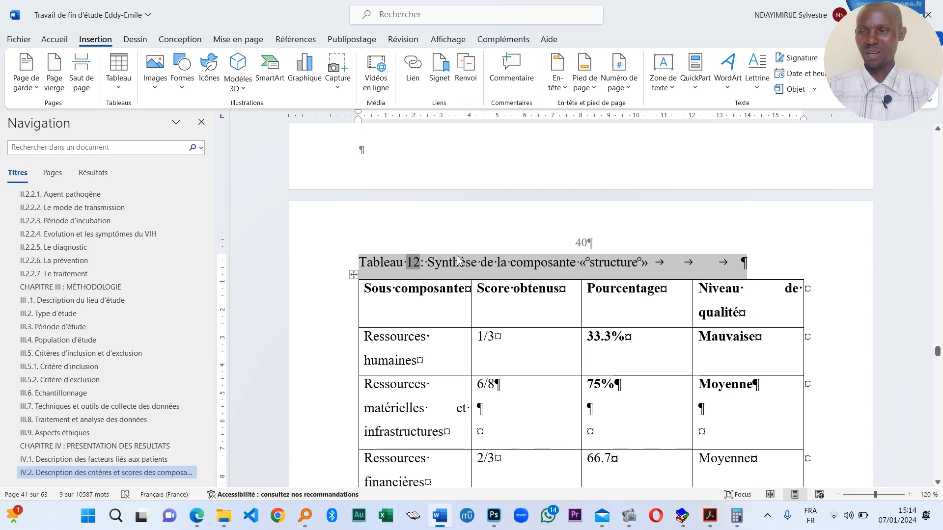
- Bold the Tableau 12 and Tableau 13 captions from the Home tab
left_click(54, 42)
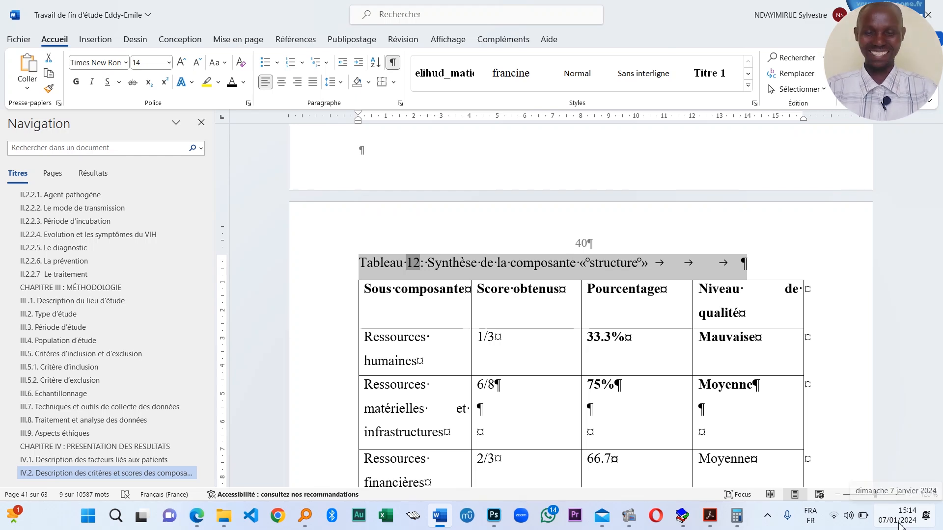
left_click(76, 82)
scroll(535, 251, "down", 12)
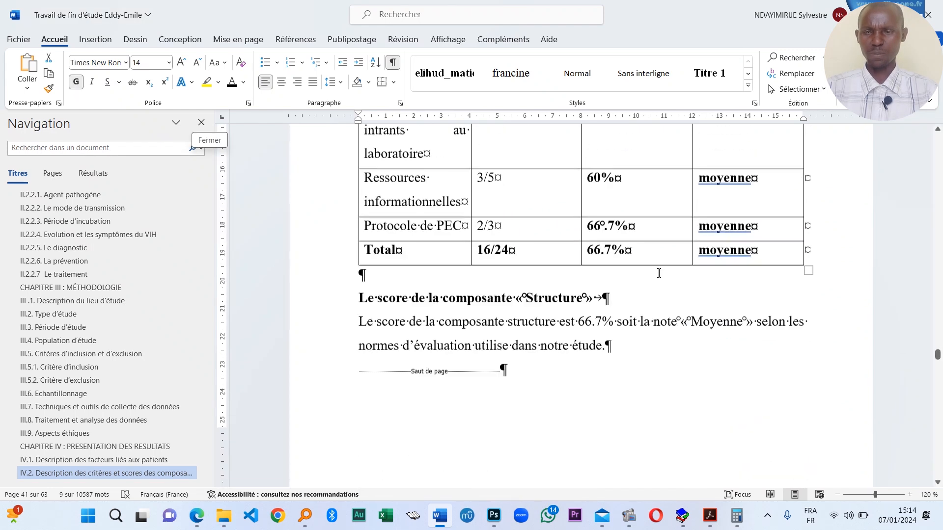
scroll(532, 249, "up", 2)
scroll(532, 249, "down", 10)
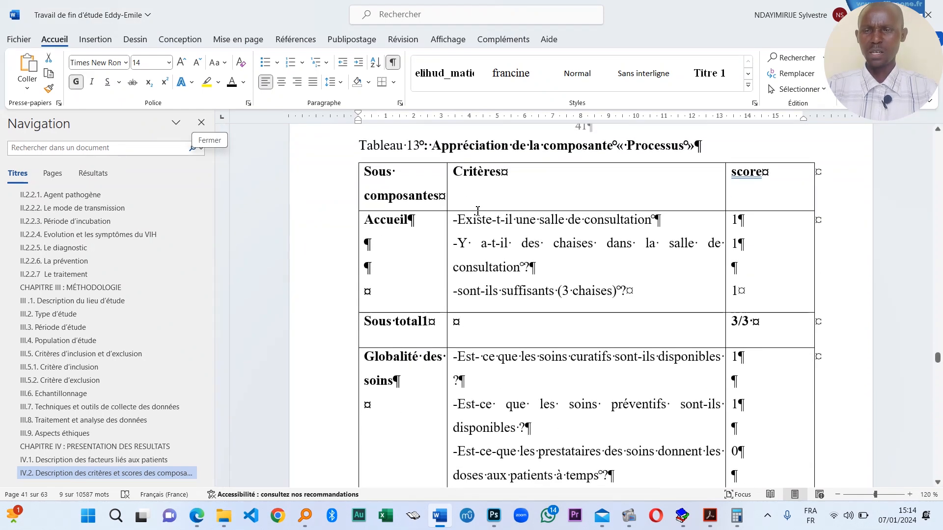
scroll(450, 184, "up", 1)
triple_click(450, 183)
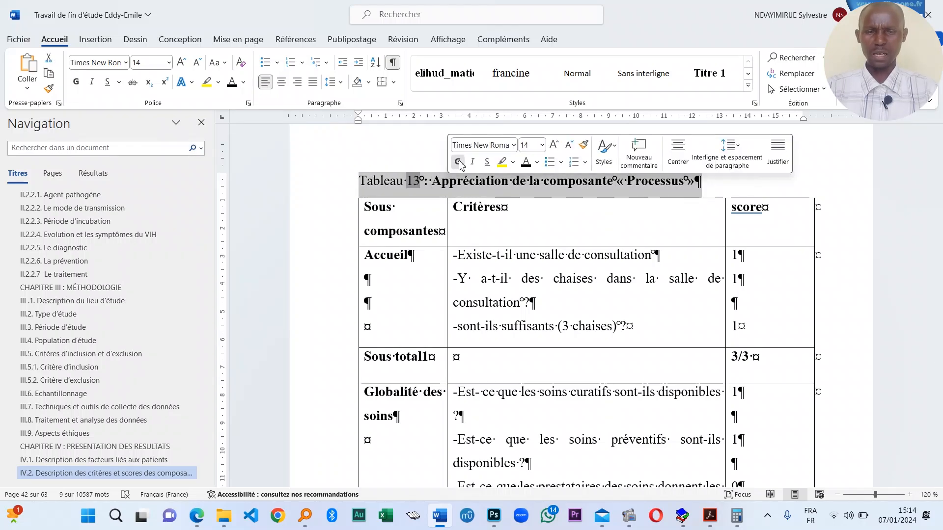
left_click(458, 162)
left_click(408, 183)
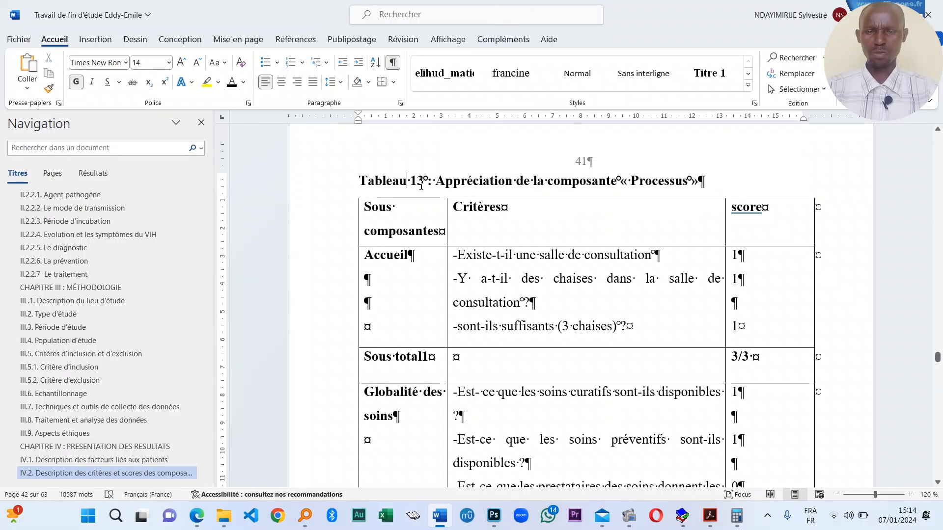
double_click(463, 183)
- Select the full Tableau 14 and Tableau 15 caption lines for bolding
scroll(540, 256, "down", 10)
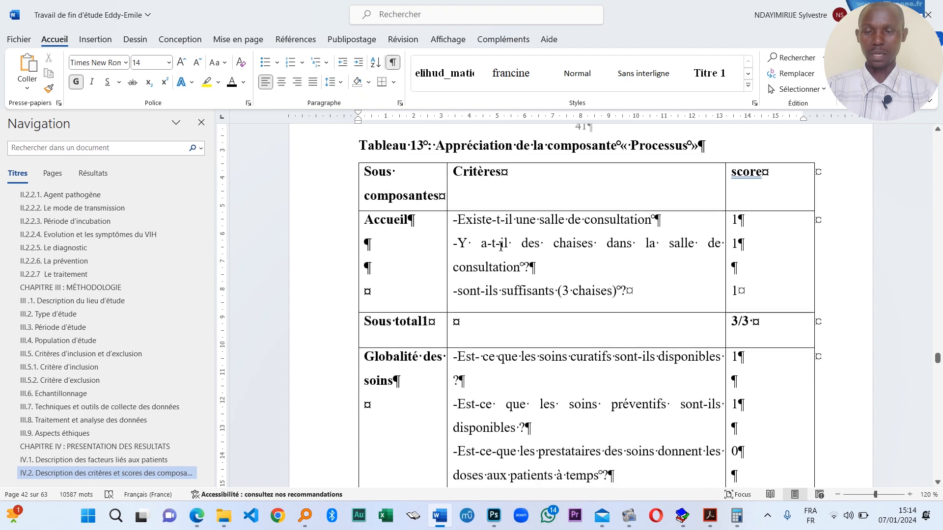
scroll(524, 265, "down", 10)
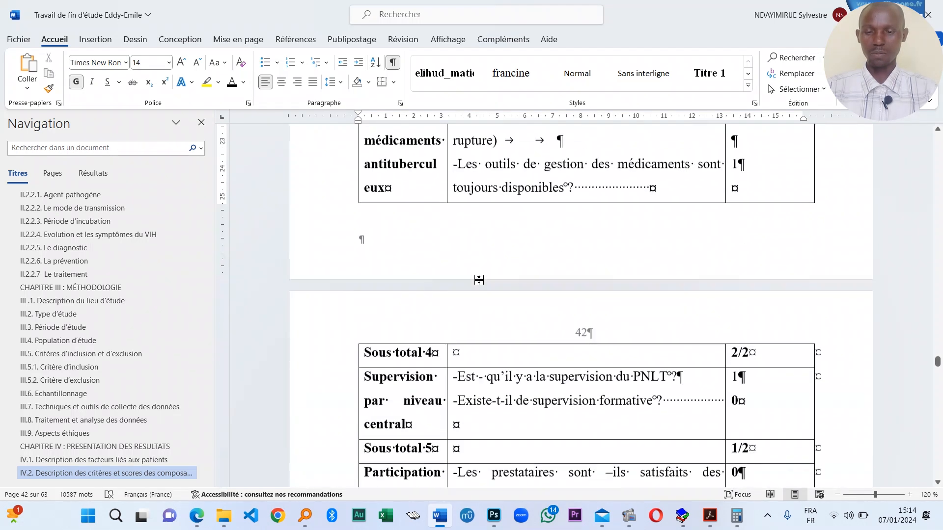
scroll(485, 288, "down", 15)
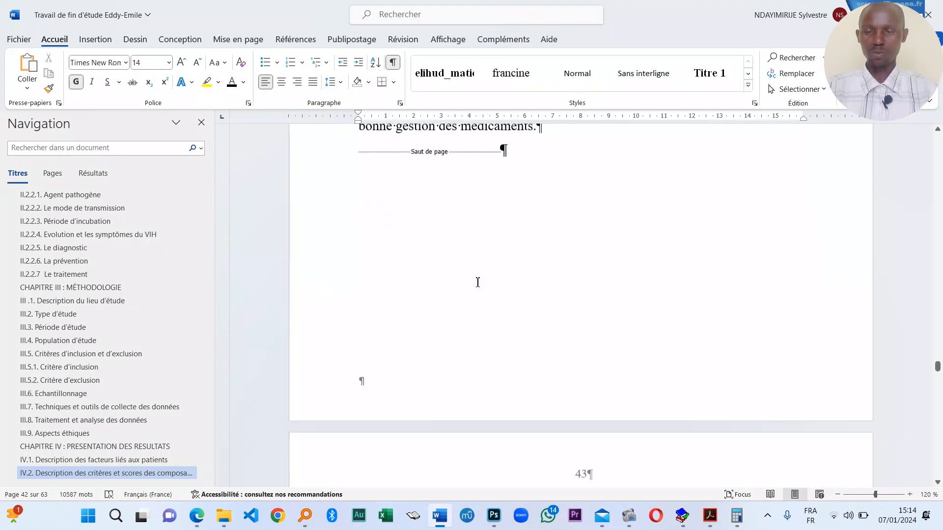
triple_click(447, 304)
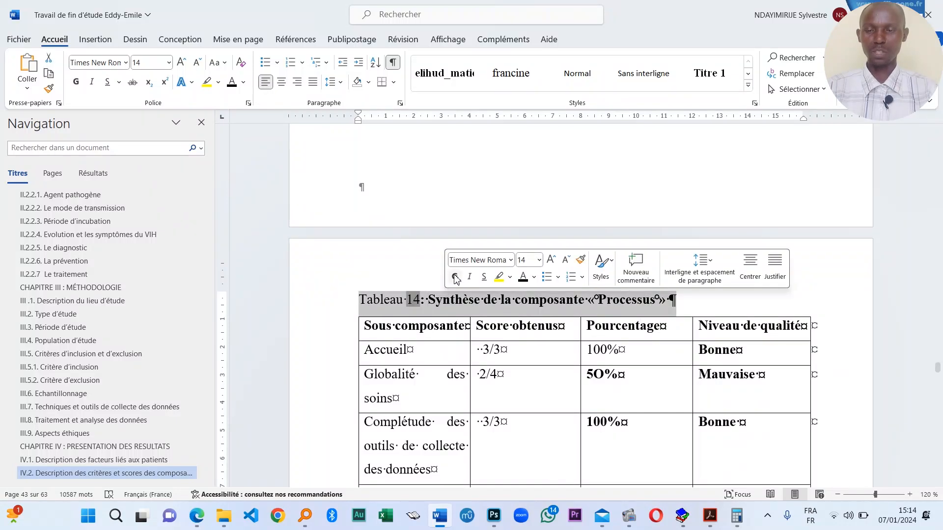
scroll(472, 313, "down", 10)
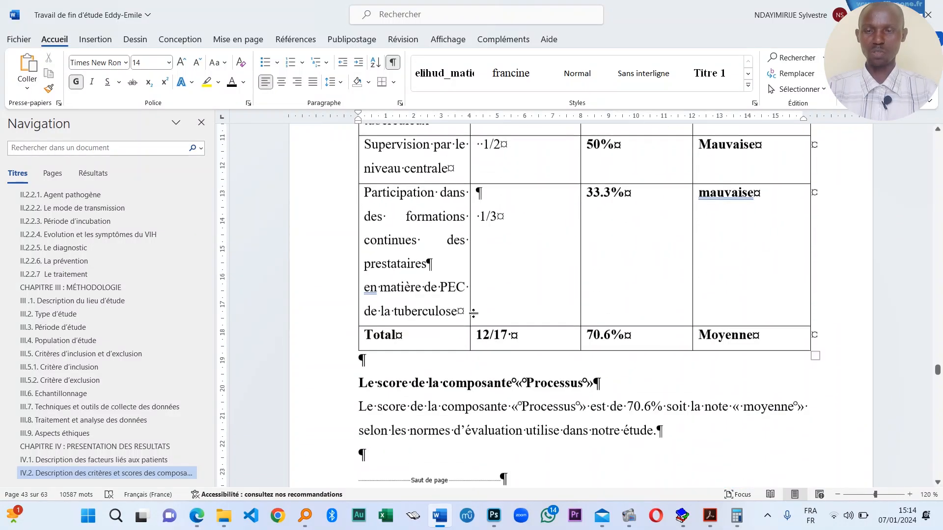
scroll(473, 314, "down", 10)
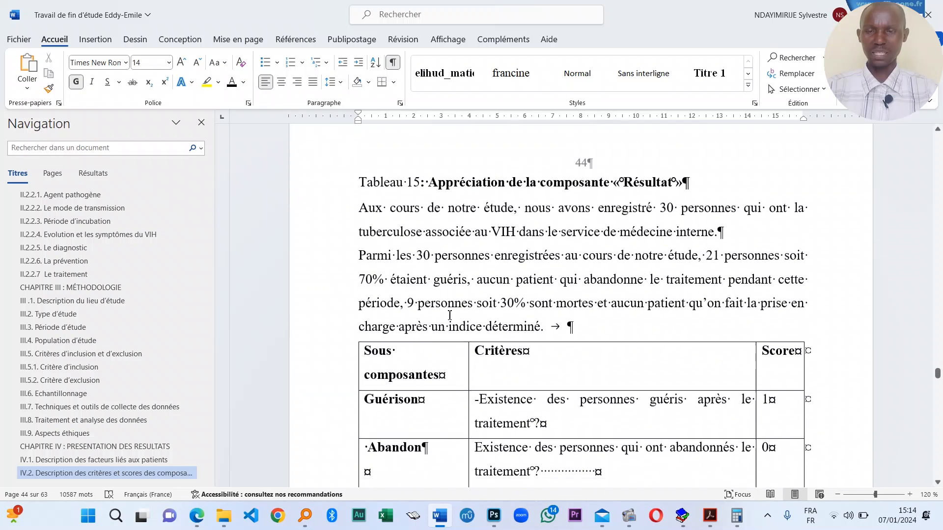
triple_click(435, 187)
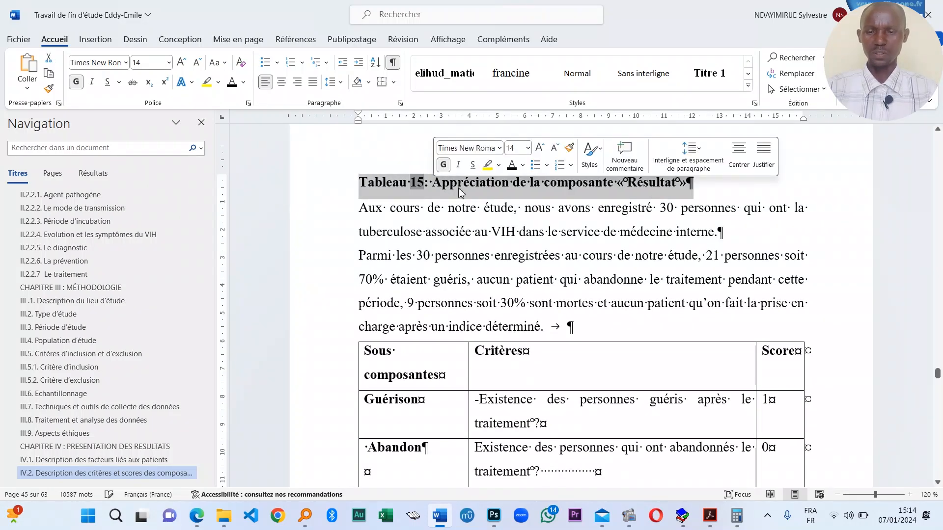
- Make the entire Tableau 16 caption bold
scroll(497, 258, "down", 2)
scroll(497, 257, "up", 1)
scroll(506, 290, "down", 5)
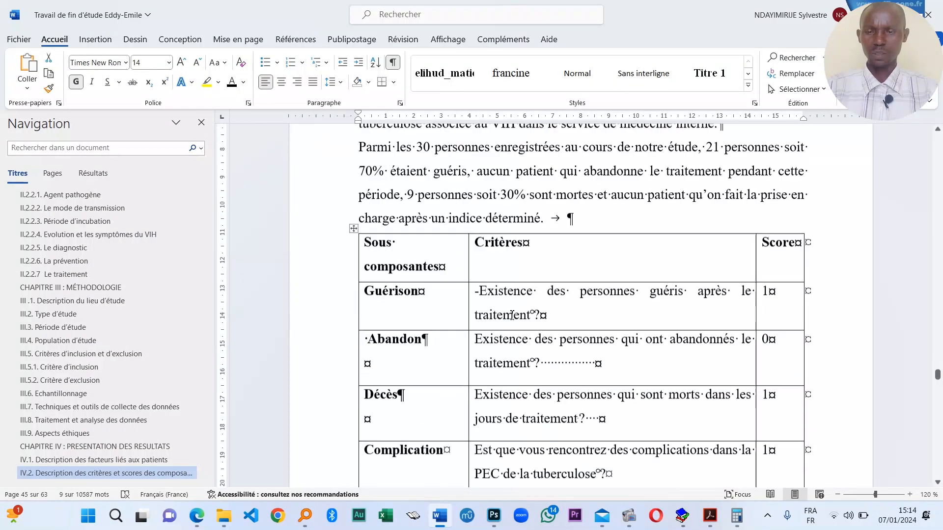
scroll(511, 303, "down", 12)
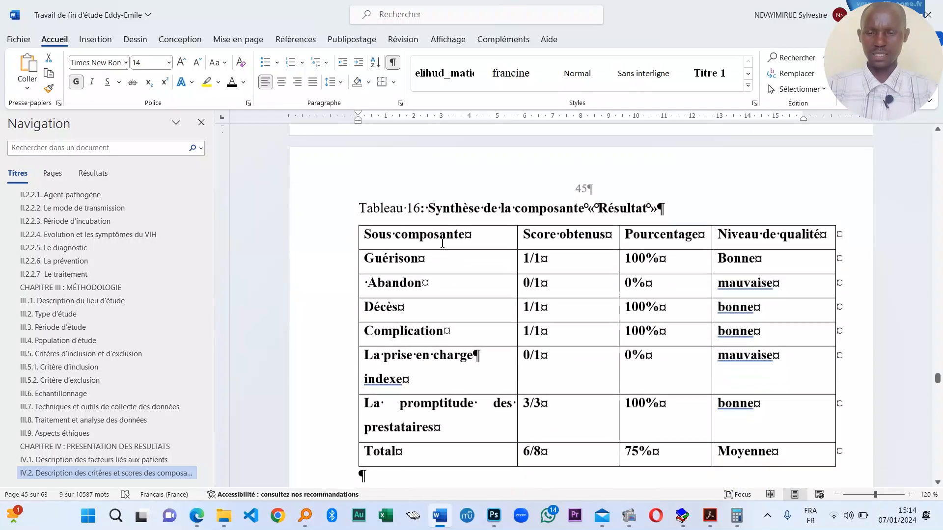
scroll(492, 278, "up", 1)
left_click(439, 232)
triple_click(448, 209)
left_click(456, 188)
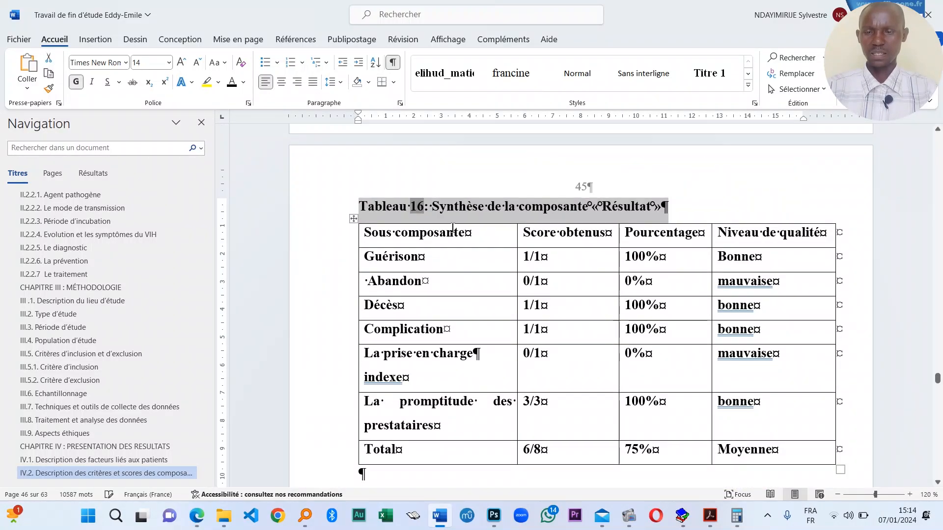
left_click(463, 256)
- Bold the whole two-line Figure 2 caption, including its label
scroll(469, 306, "down", 4)
scroll(468, 306, "down", 12)
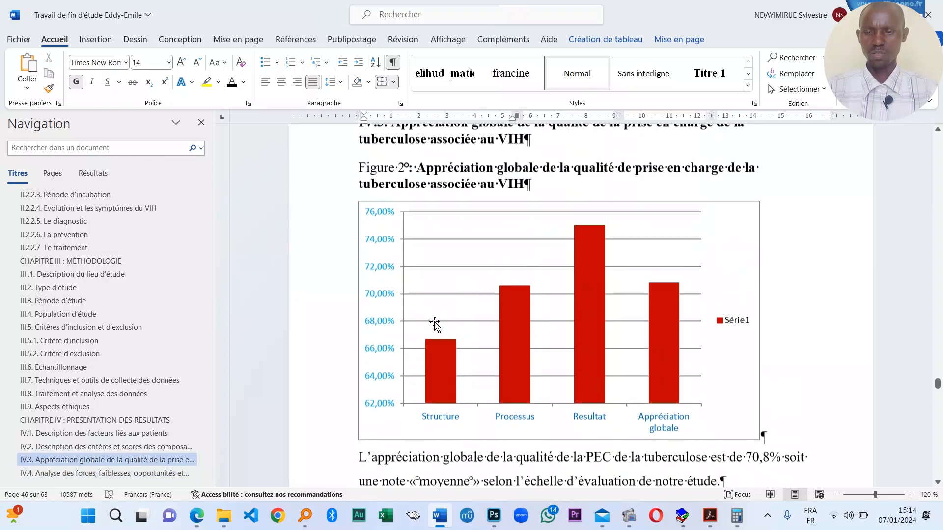
scroll(436, 322, "up", 5)
left_click_drag(531, 357, 362, 361)
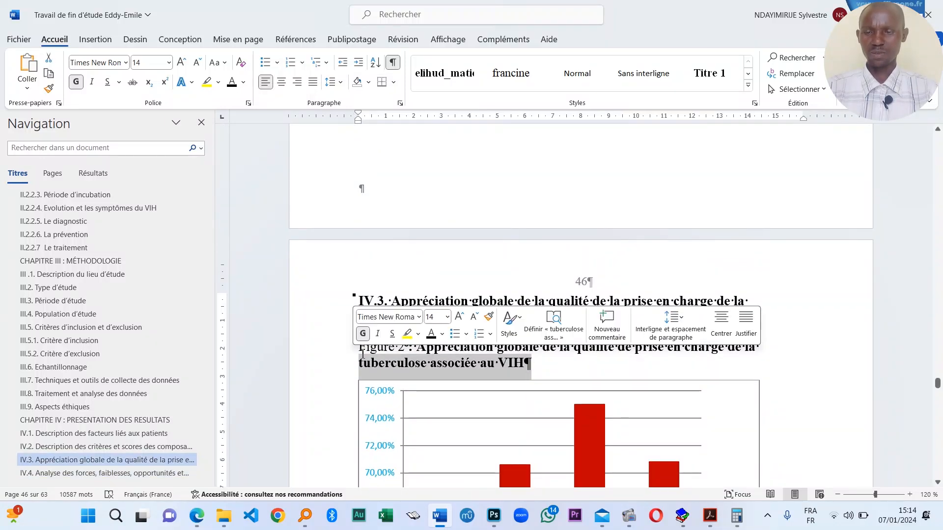
left_click(436, 361)
left_click_drag(547, 360, 360, 346)
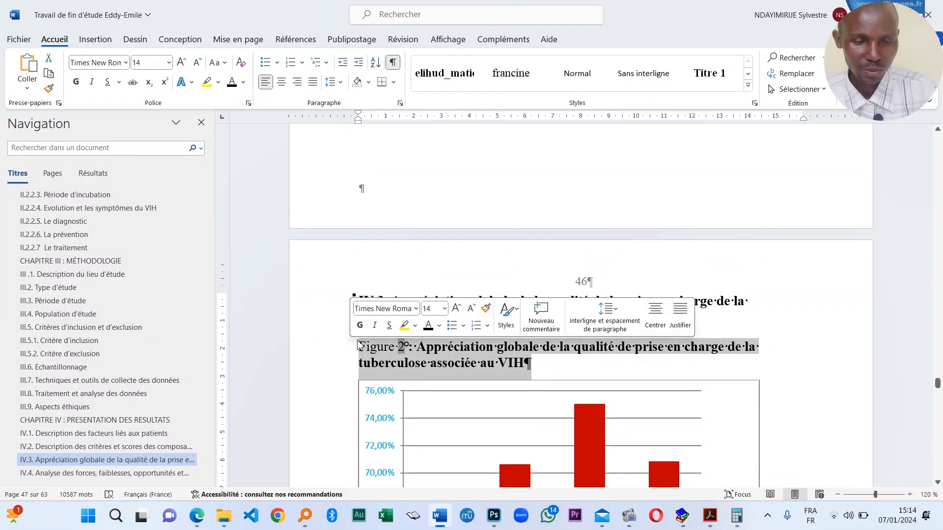
left_click(369, 340)
scroll(940, 361, "down", 4)
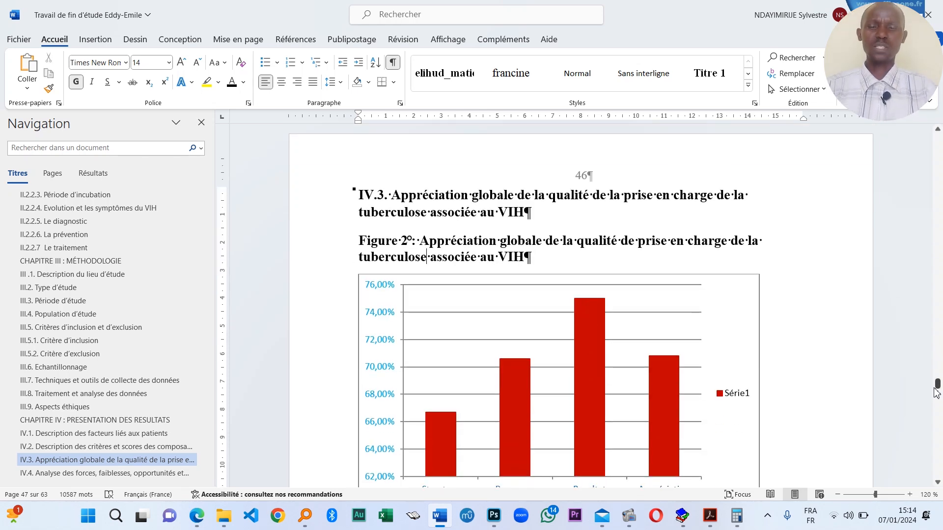
- Return to the document start and scroll past the cover and DEDICACES to REMERCIEMENTS
left_click_drag(938, 386, 912, 137)
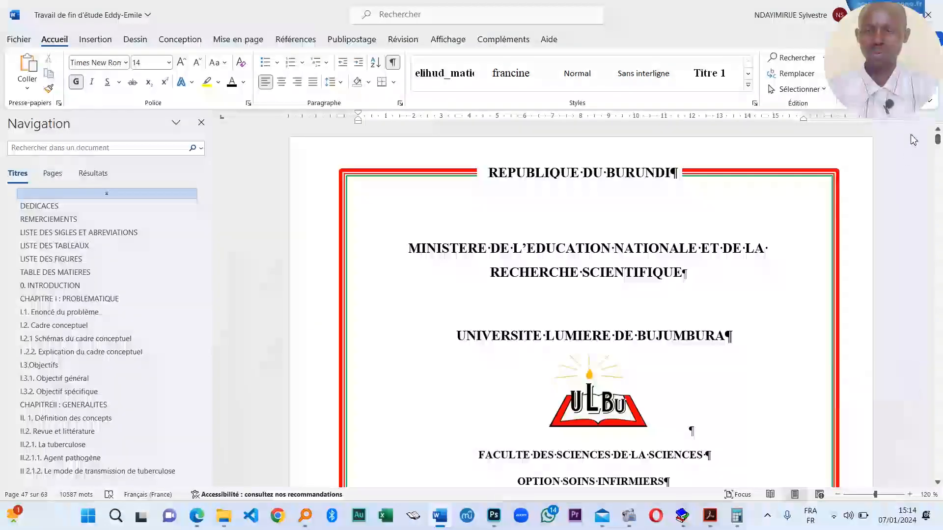
scroll(580, 294, "down", 3)
scroll(580, 295, "down", 15)
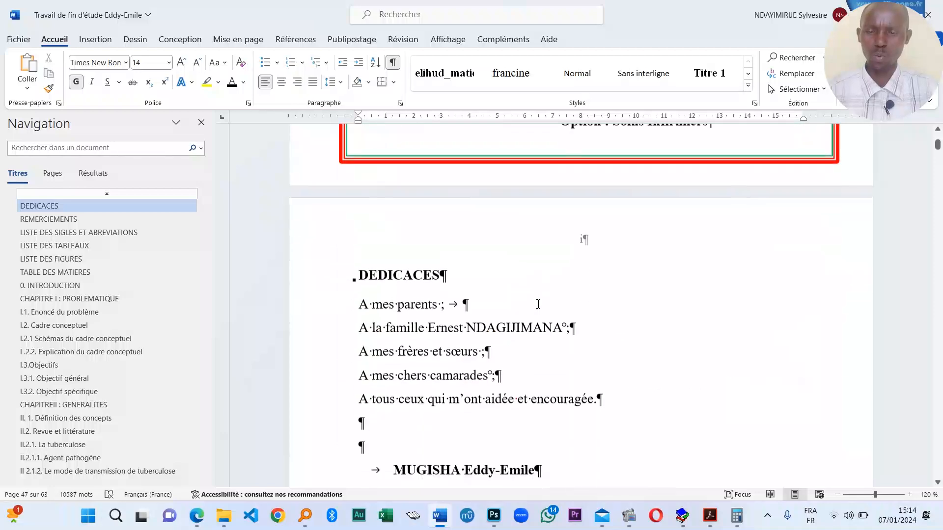
scroll(536, 317, "down", 12)
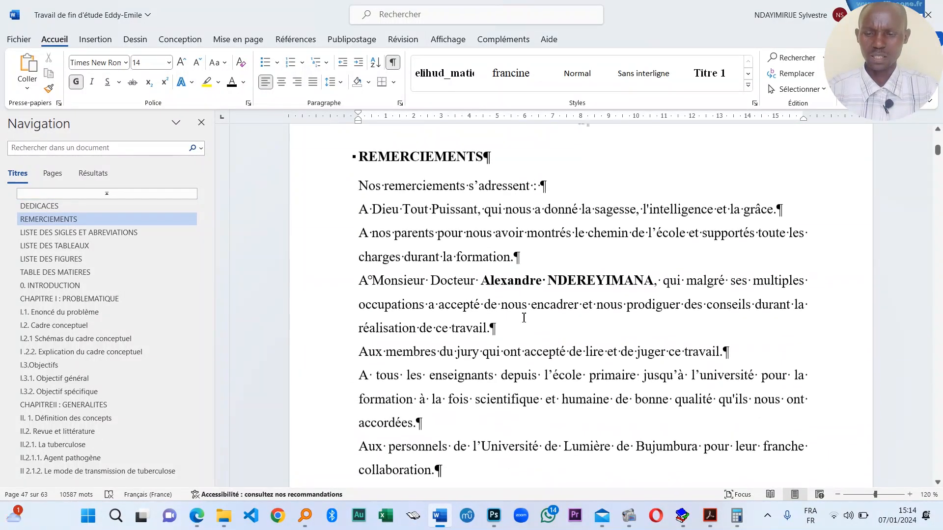
scroll(523, 319, "down", 10)
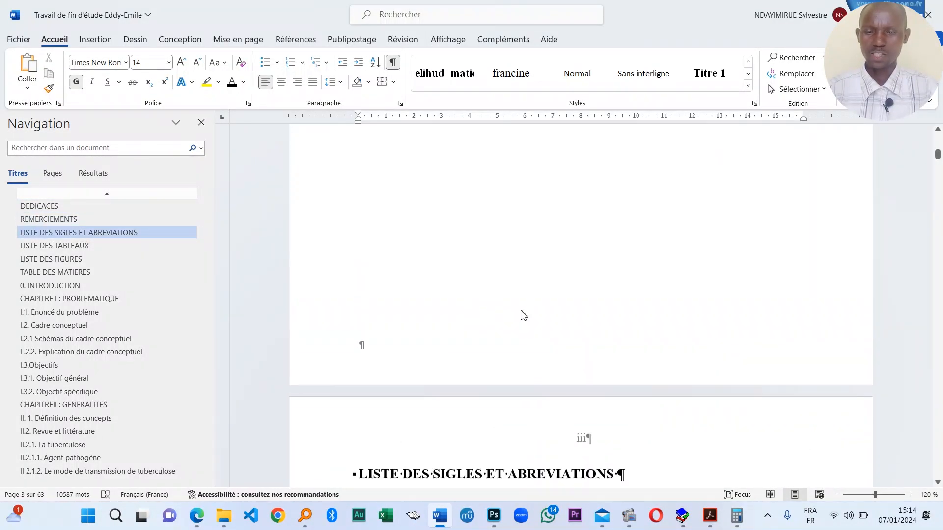
scroll(523, 311, "up", 12)
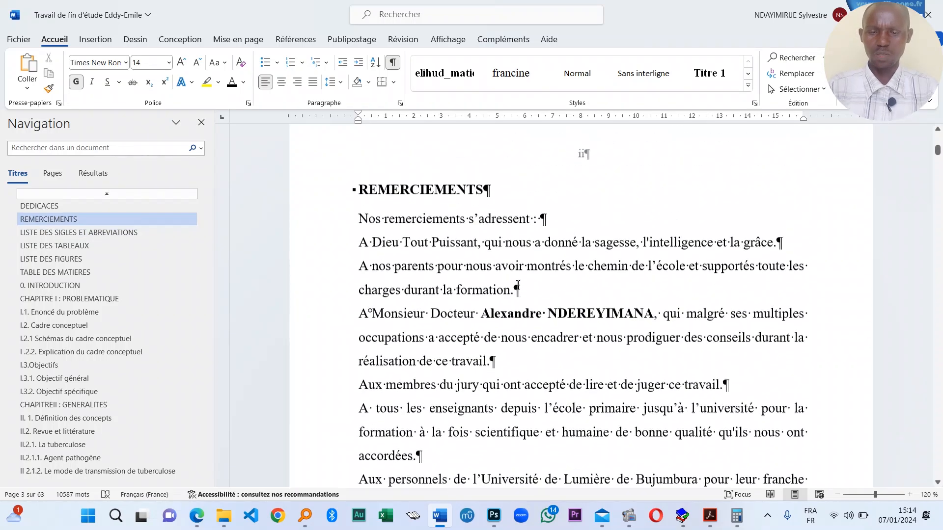
- Insert an empty line after the parents' thanks paragraph ending in "formation."
scroll(523, 368, "down", 2)
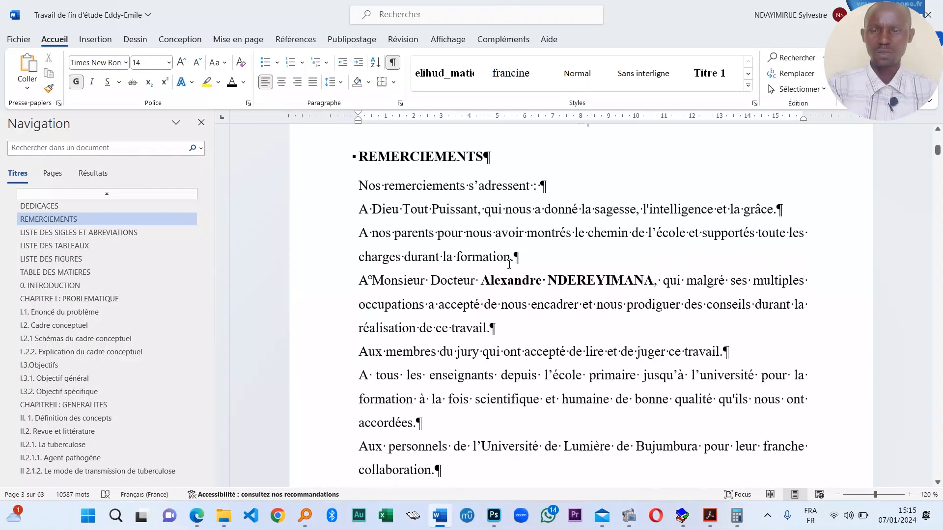
left_click(553, 269)
key("Return")
scroll(507, 311, "down", 3)
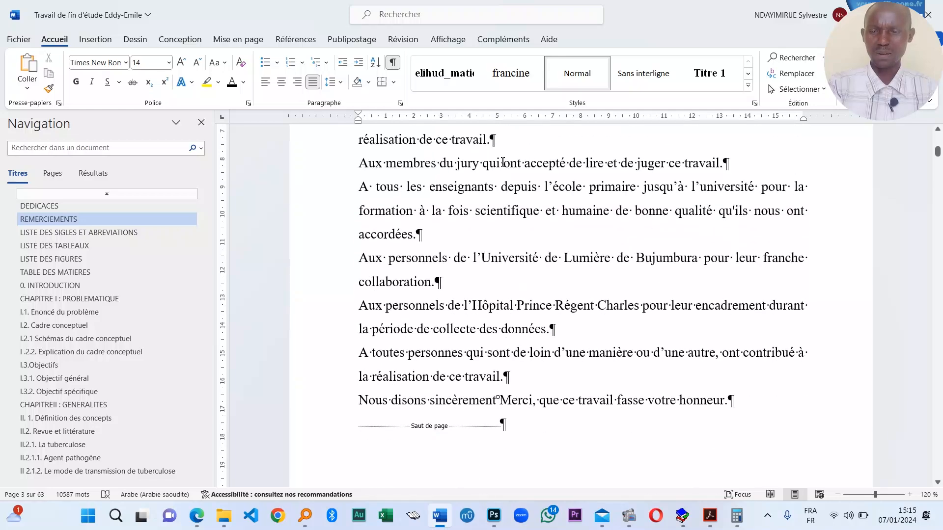
scroll(507, 310, "up", 1)
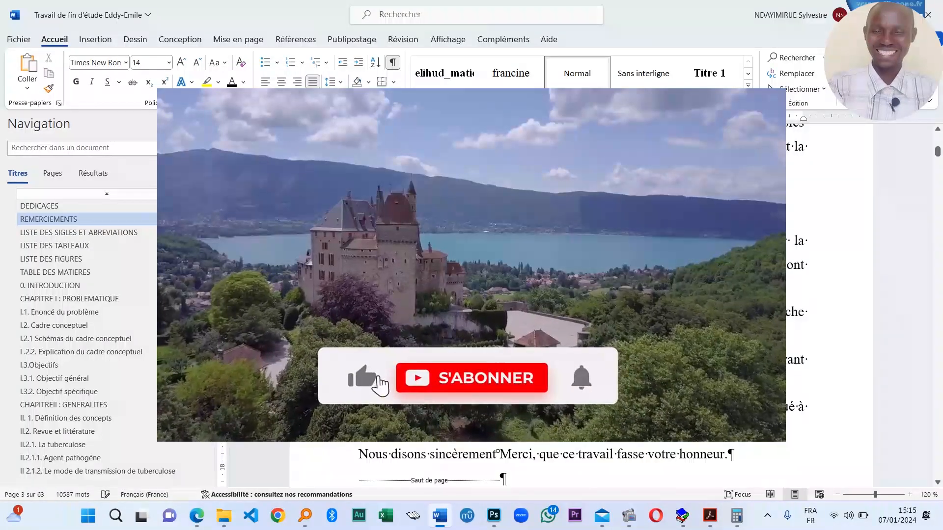
- Select the author's name on the DEDICACES page to reuse as the signature
scroll(579, 295, "down", 3)
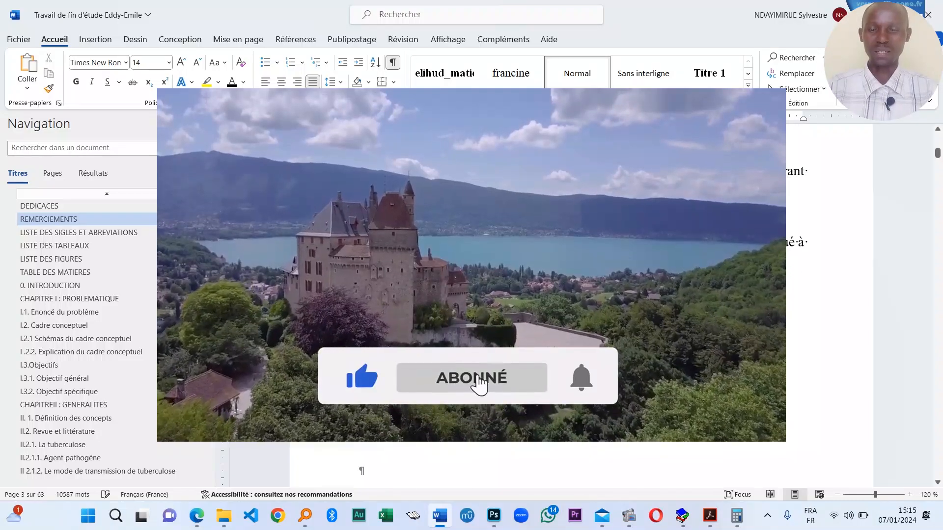
scroll(580, 295, "down", 3)
scroll(627, 425, "up", 3)
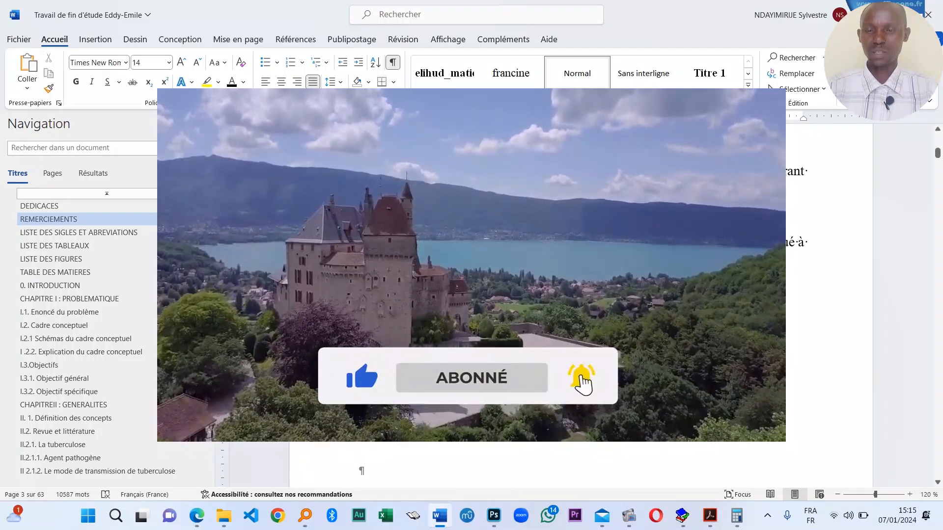
scroll(627, 425, "up", 5)
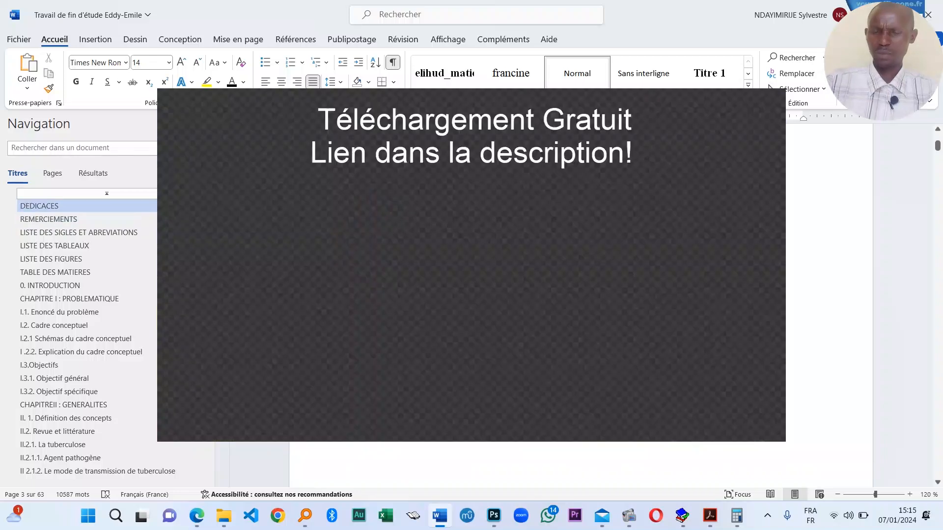
left_click_drag(496, 255, 584, 256)
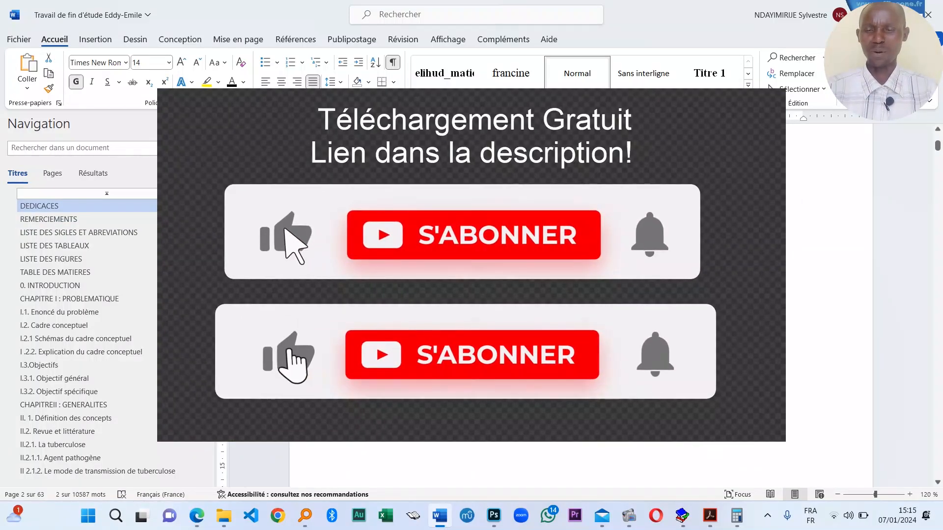
scroll(627, 425, "down", 5)
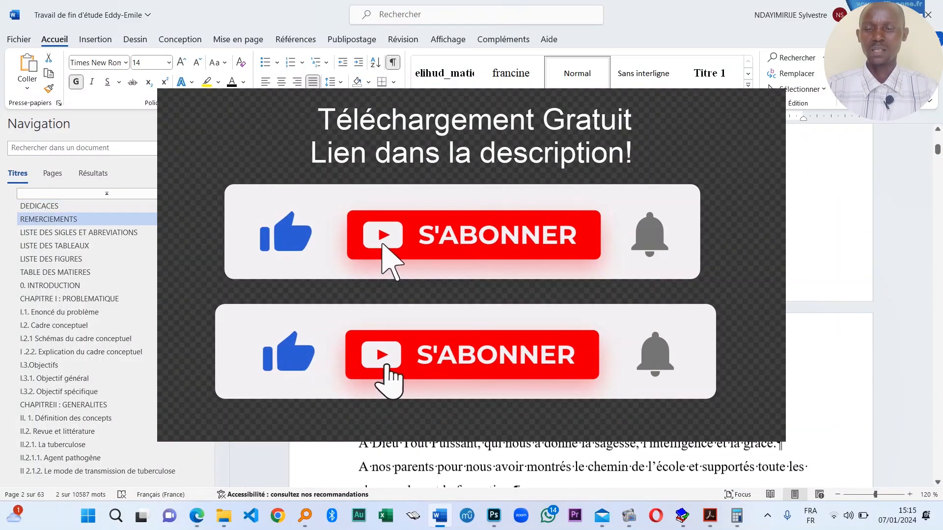
scroll(627, 425, "down", 10)
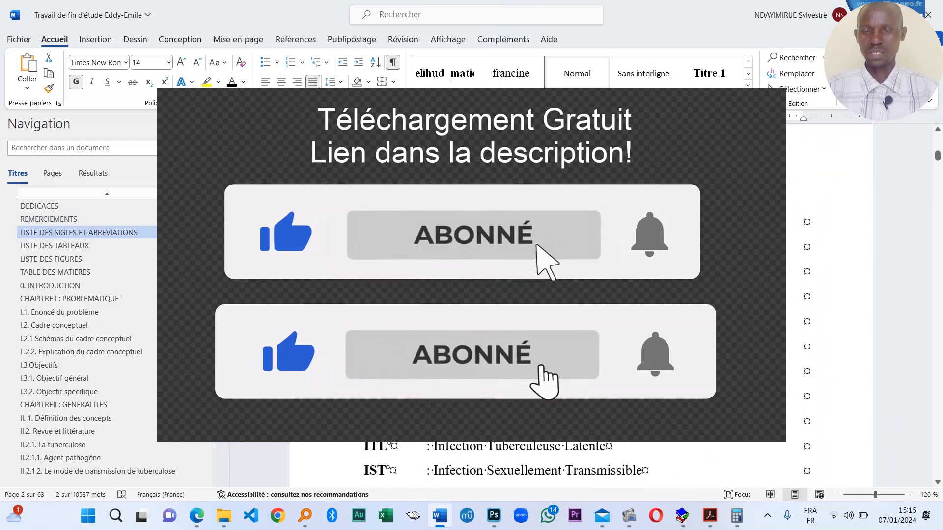
scroll(626, 425, "up", 10)
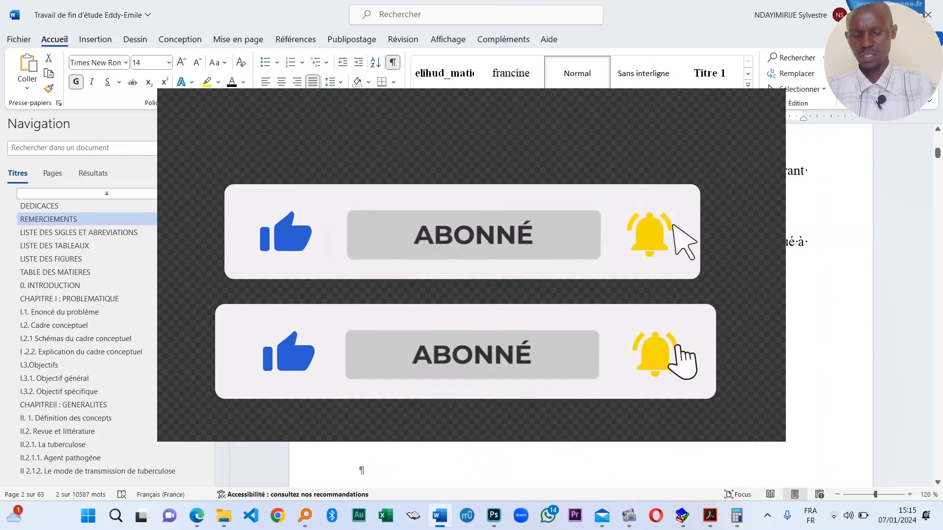
- Right-align the author's signature line, then select all sixteen list-of-tables entries
left_click(802, 313)
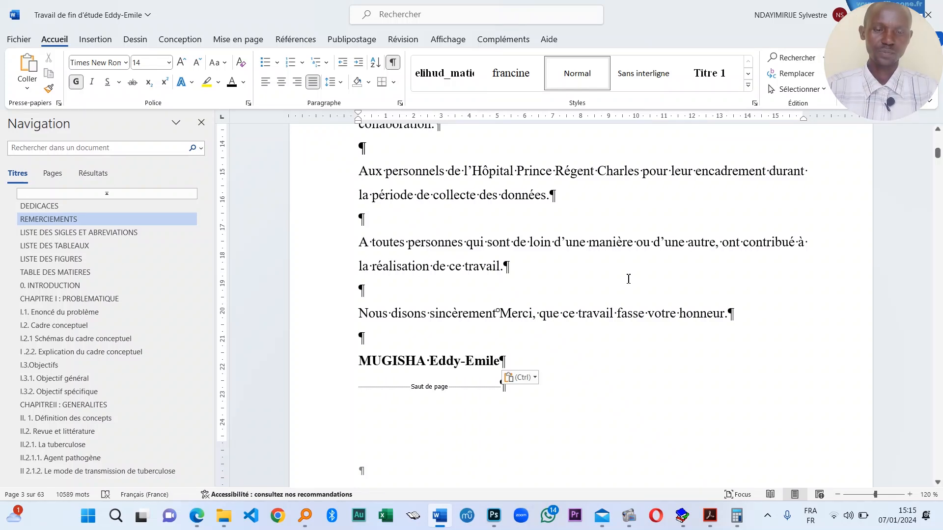
left_click(296, 82)
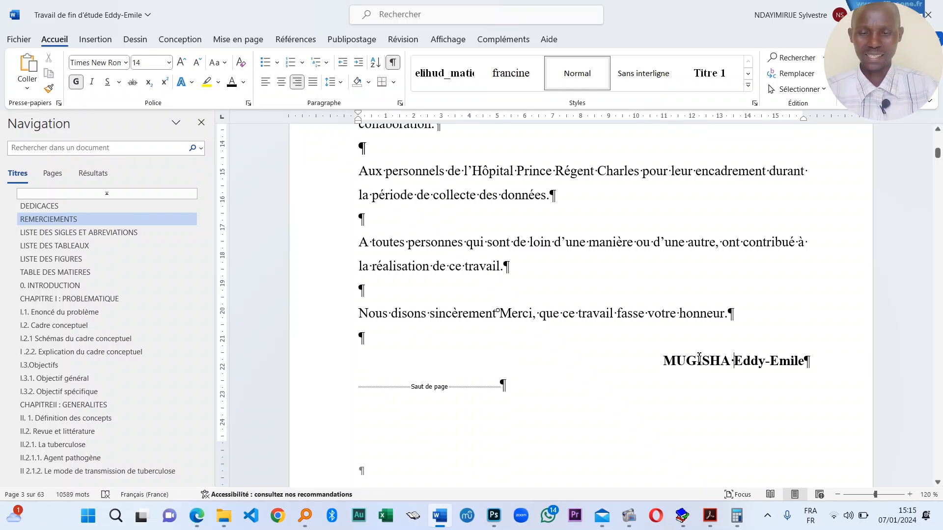
scroll(545, 345, "down", 15)
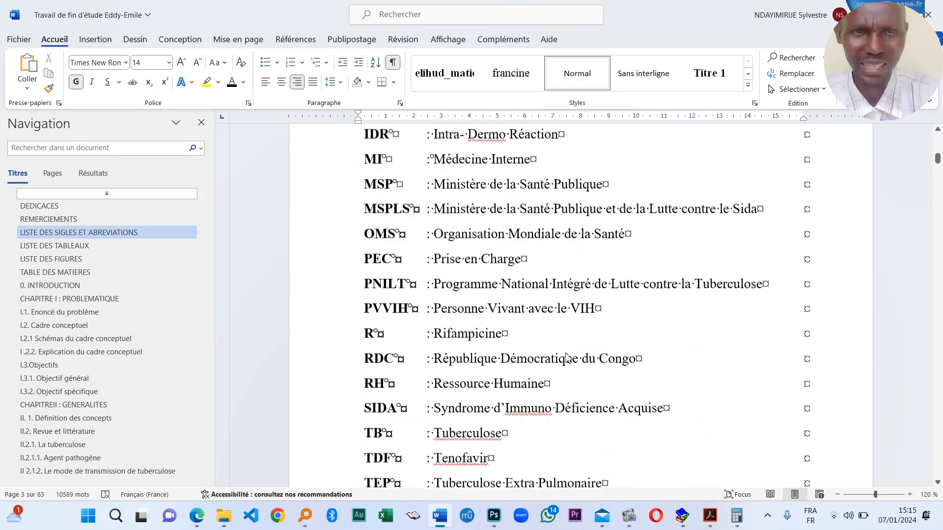
scroll(543, 336, "down", 5)
scroll(543, 324, "down", 5)
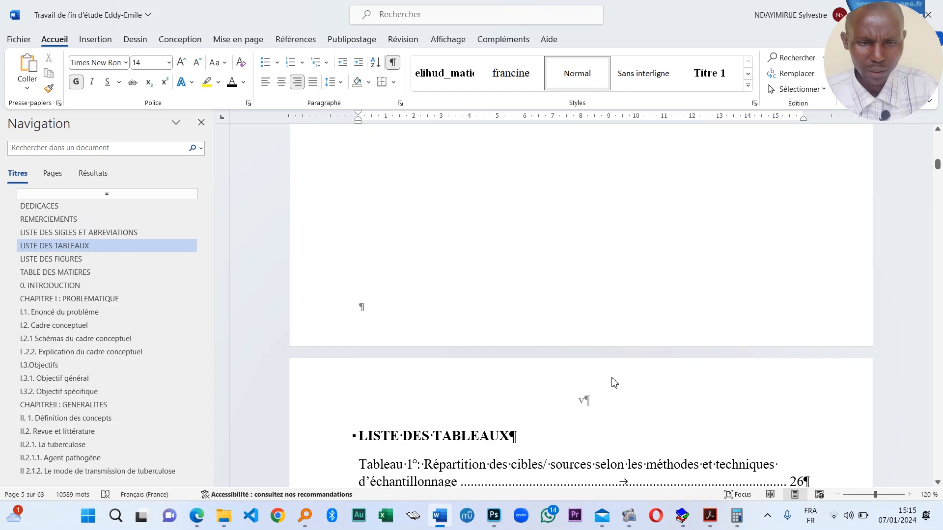
scroll(614, 383, "down", 15)
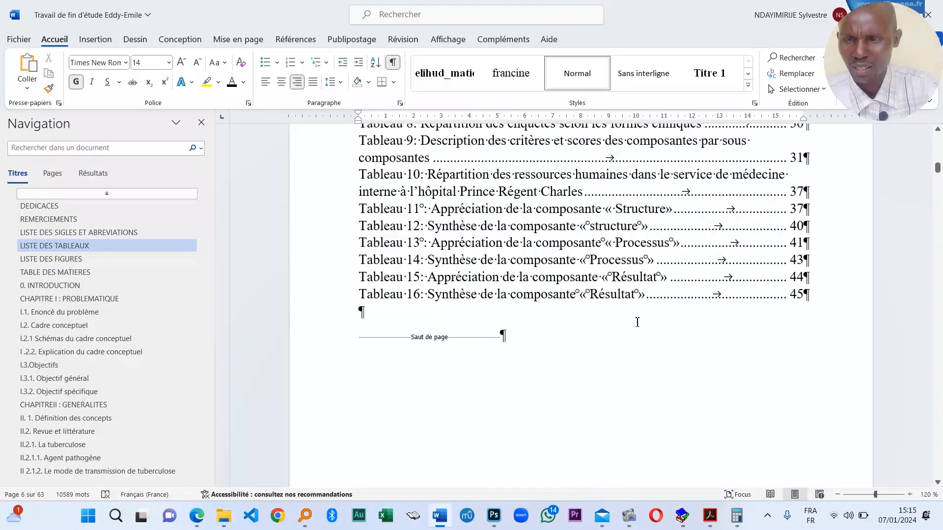
left_click_drag(781, 290, 357, 290)
- Apply 1.5 line spacing to the selected list-of-tables entries
left_click(334, 82)
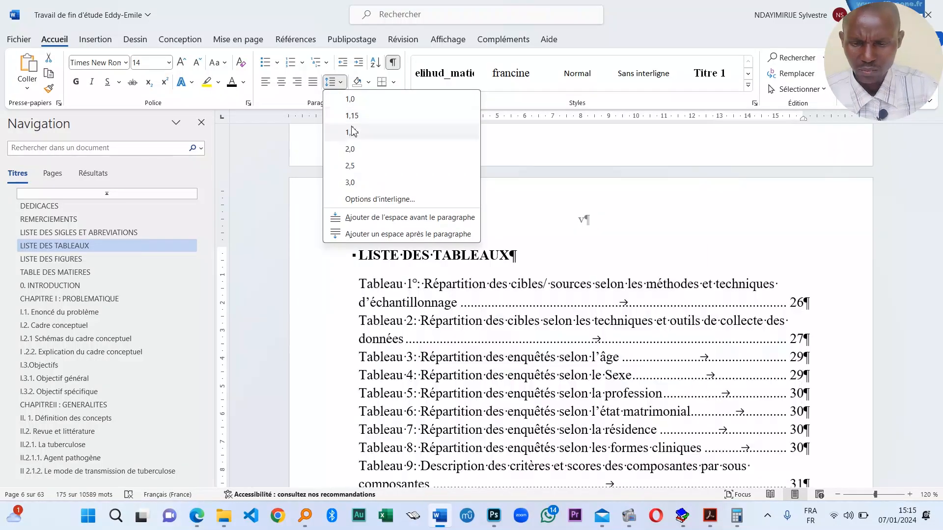
left_click(351, 132)
scroll(617, 283, "down", 14)
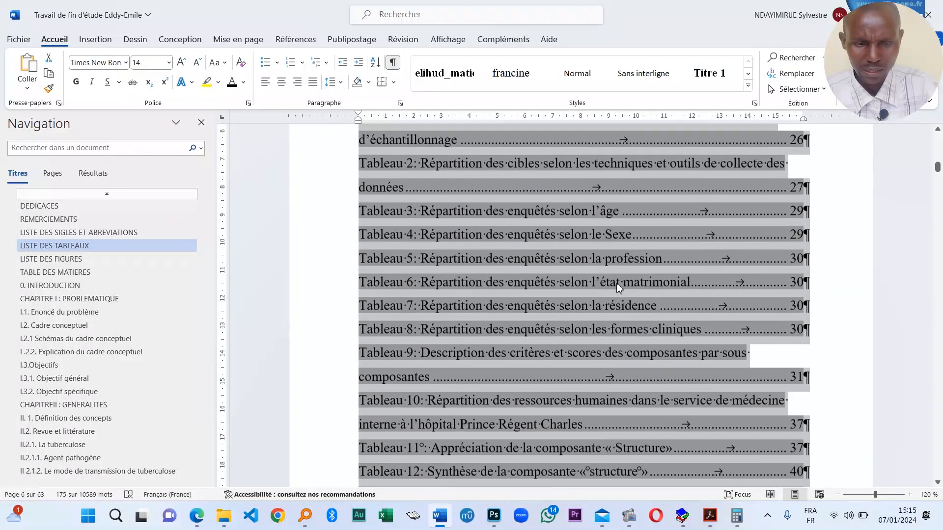
- Give both list-of-figures entries 1.5 line spacing as well
triple_click(552, 344)
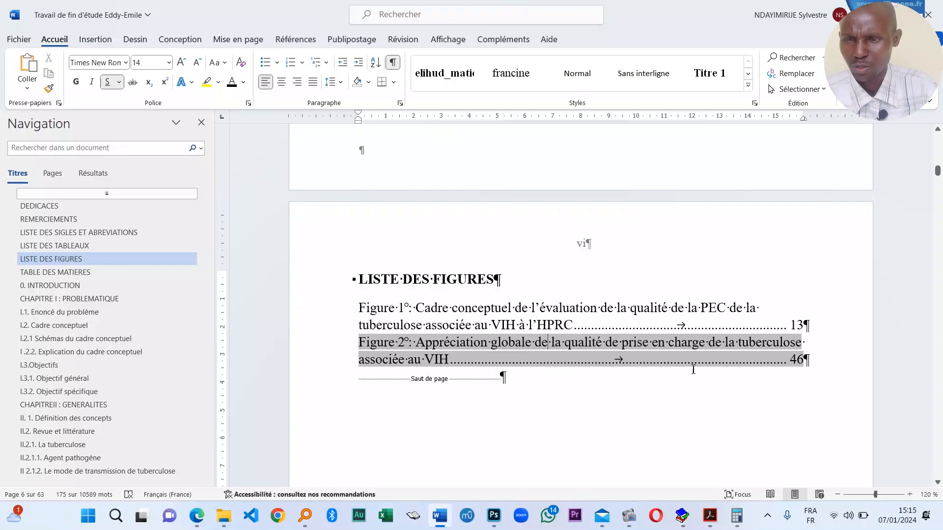
left_click_drag(808, 366, 407, 303)
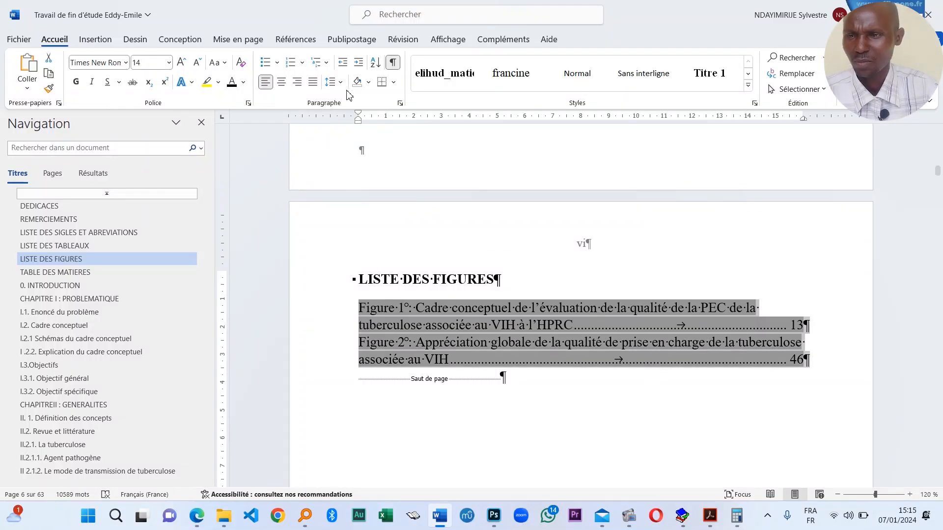
left_click(343, 84)
left_click(351, 133)
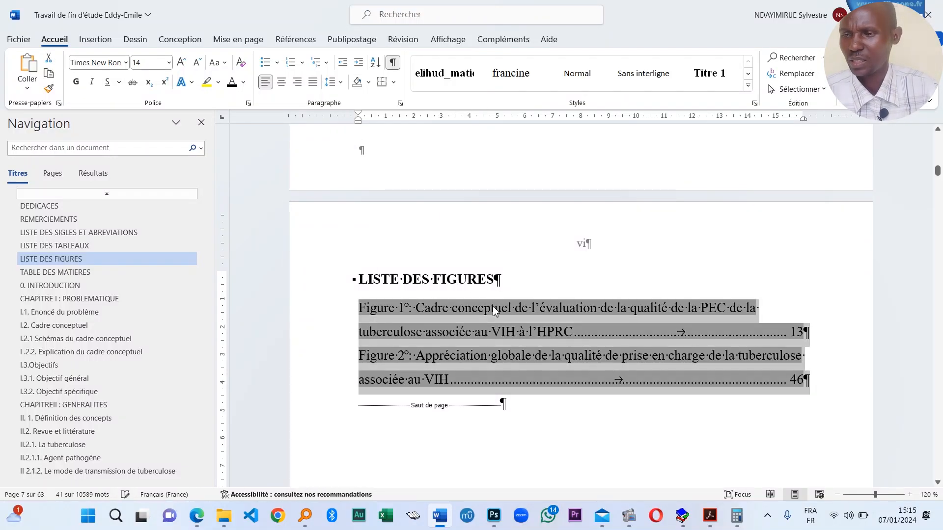
left_click(261, 42)
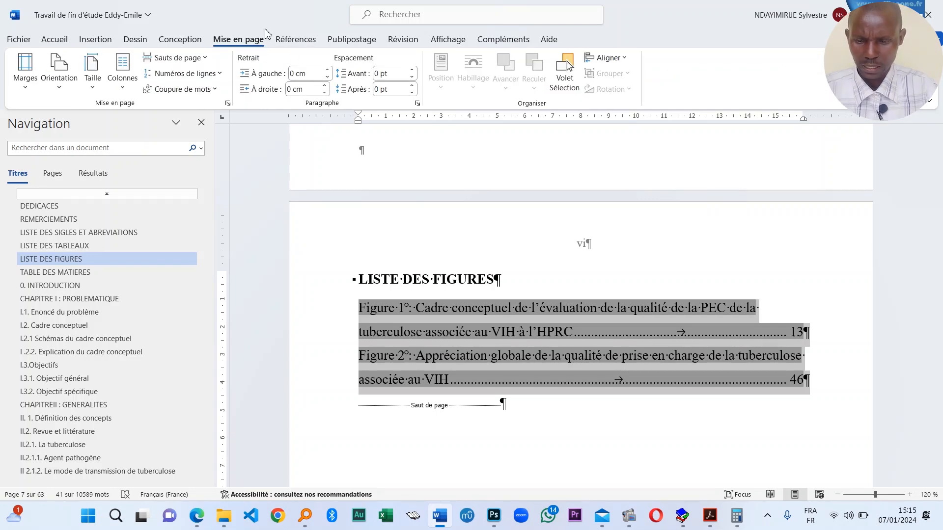
left_click(54, 40)
scroll(566, 374, "down", 5)
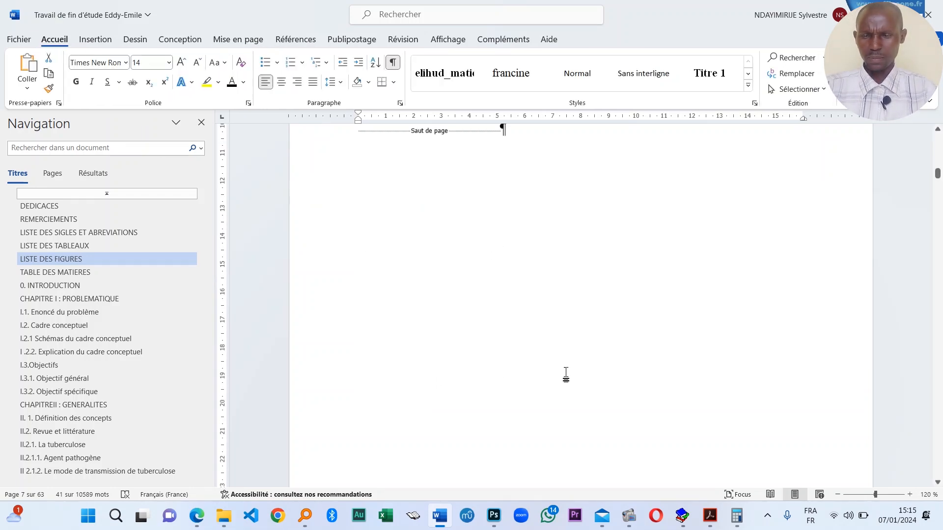
scroll(541, 359, "down", 10)
- Update the entire table of contents using Mettre à jour toute la table
scroll(482, 211, "up", 2)
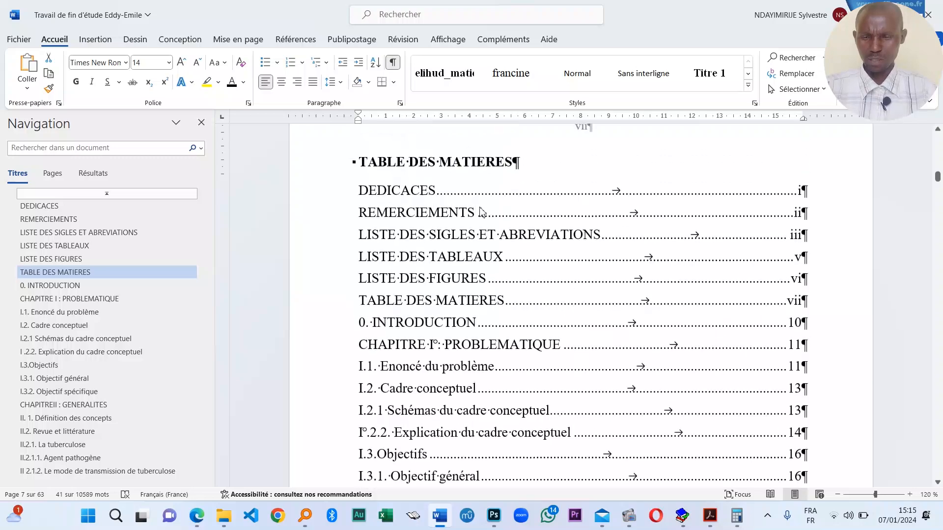
scroll(481, 211, "up", 1)
scroll(495, 372, "down", 10)
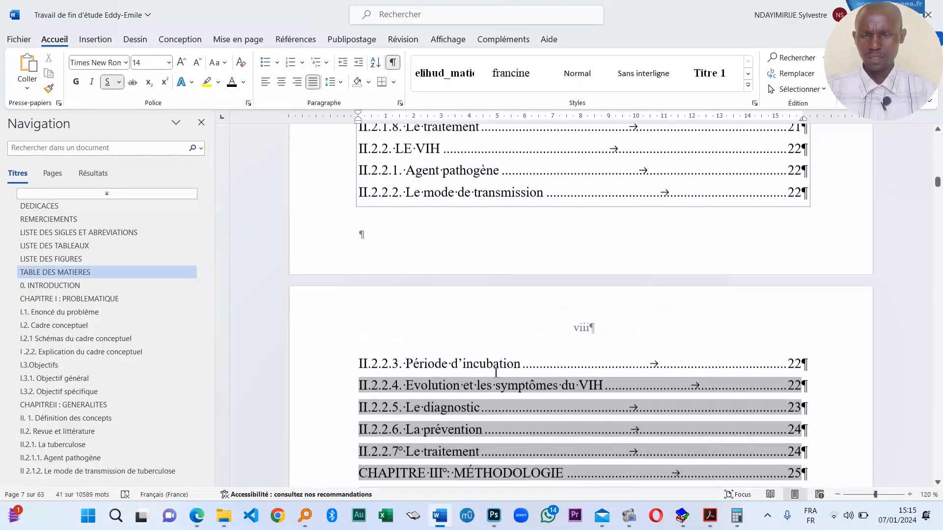
scroll(495, 372, "down", 20)
scroll(486, 337, "up", 6)
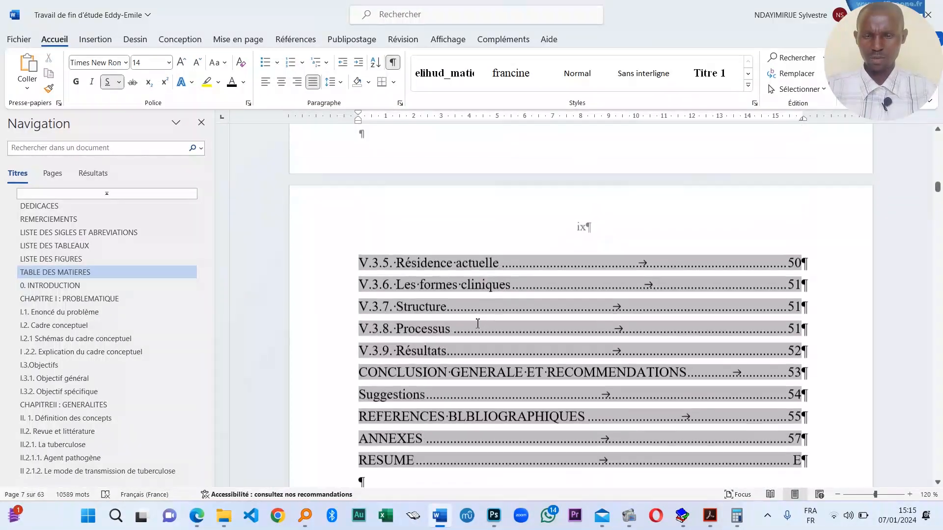
scroll(477, 324, "up", 3)
right_click(504, 210)
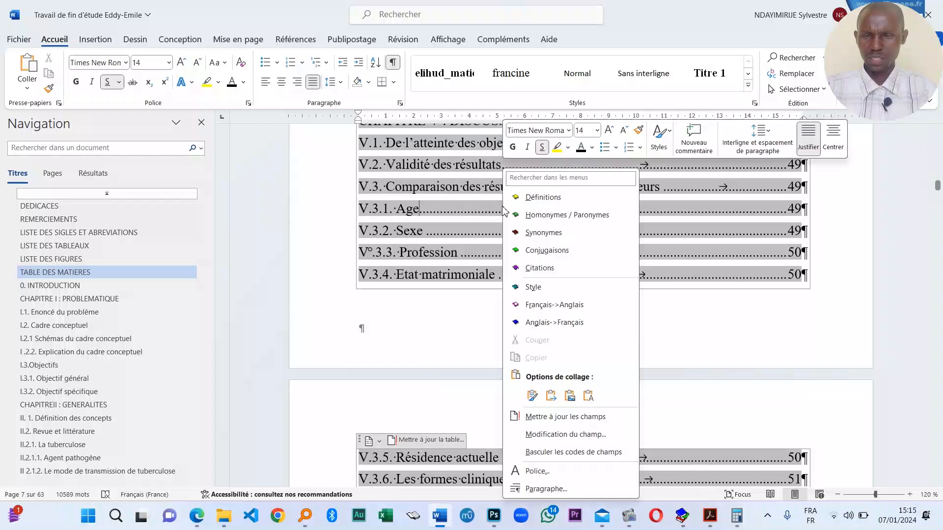
left_click(583, 423)
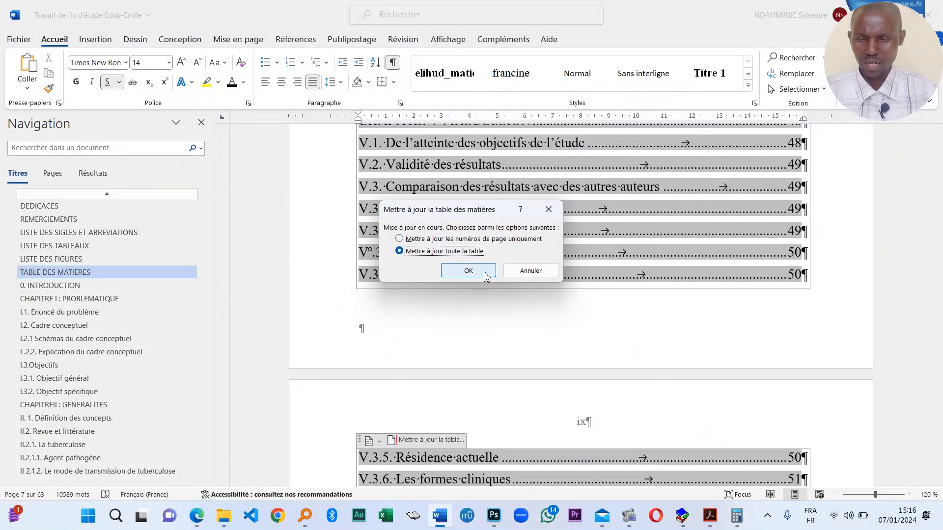
left_click(468, 270)
scroll(506, 336, "down", 5)
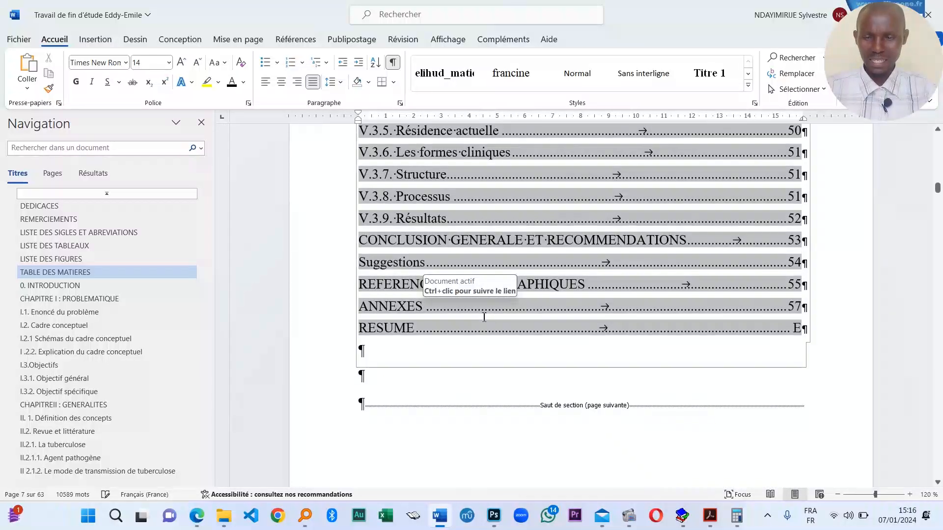
- Bold the quoted study title, EVALUATION through CHARLE, in section I.1's problem statement
scroll(507, 339, "down", 5)
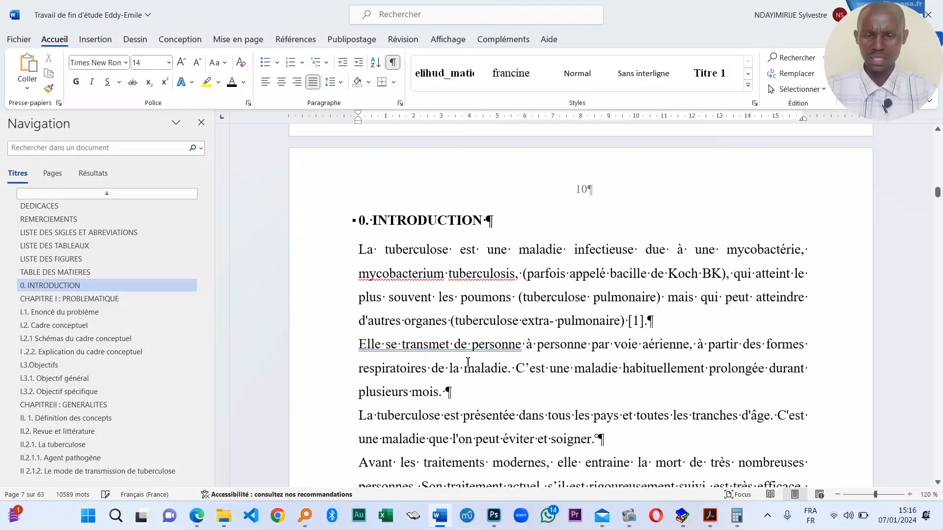
scroll(480, 344, "down", 10)
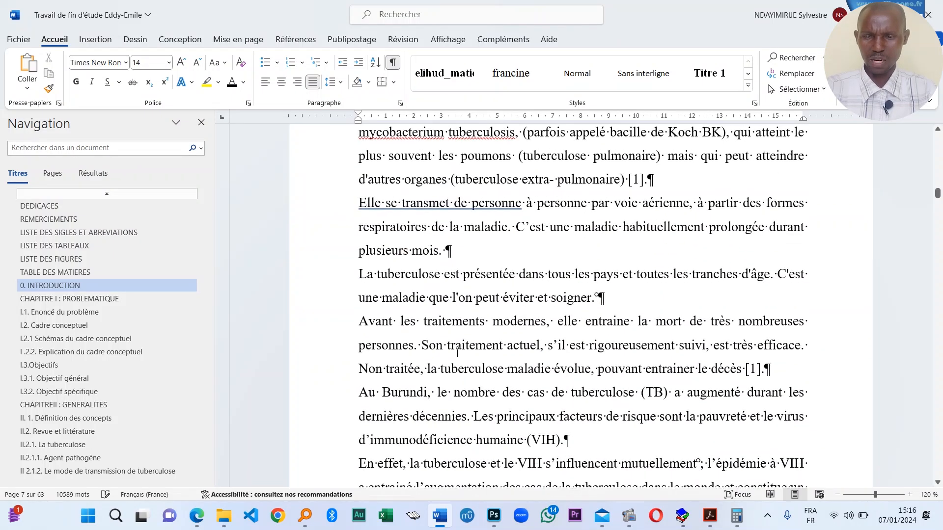
scroll(491, 357, "down", 10)
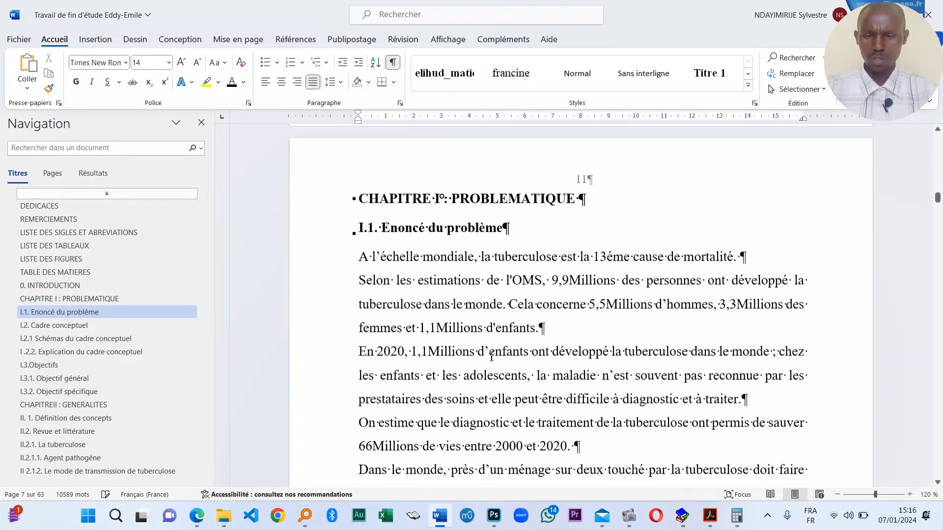
scroll(489, 345, "down", 12)
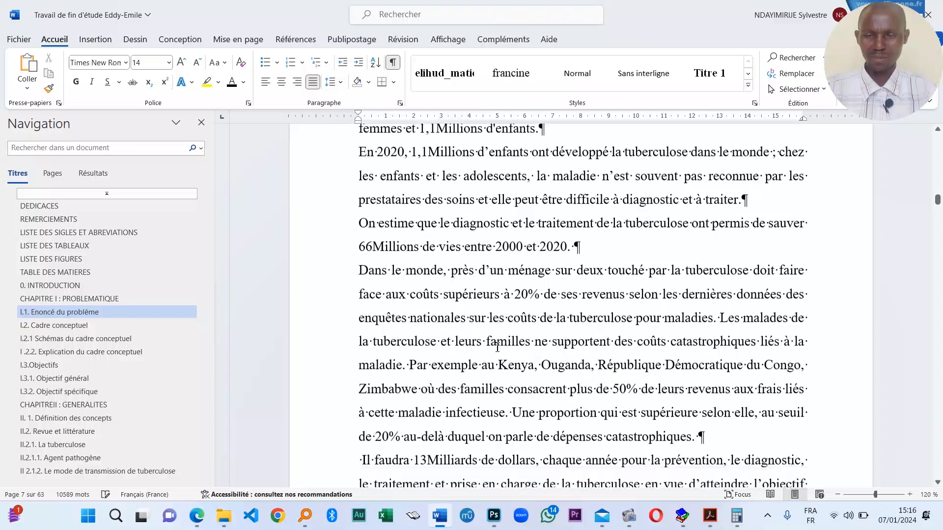
scroll(497, 347, "down", 12)
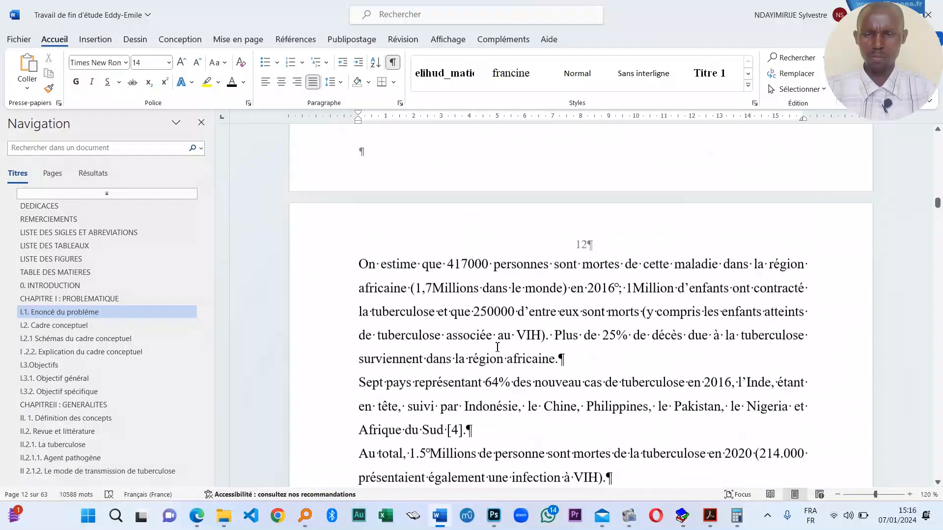
scroll(497, 347, "down", 12)
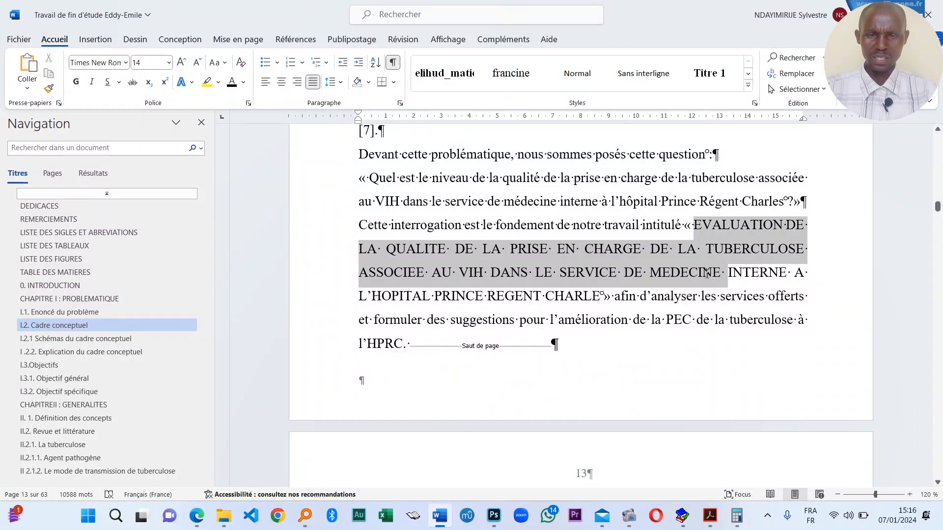
left_click(687, 227)
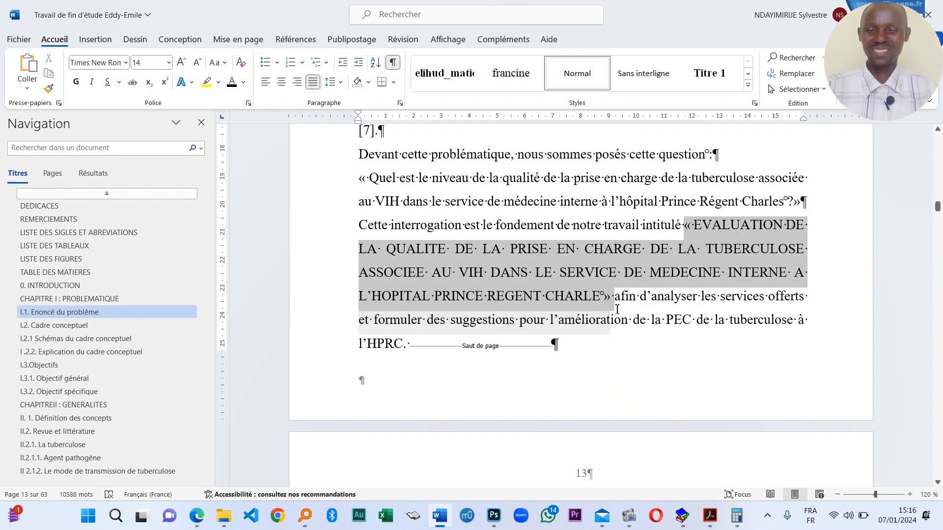
left_click(608, 284)
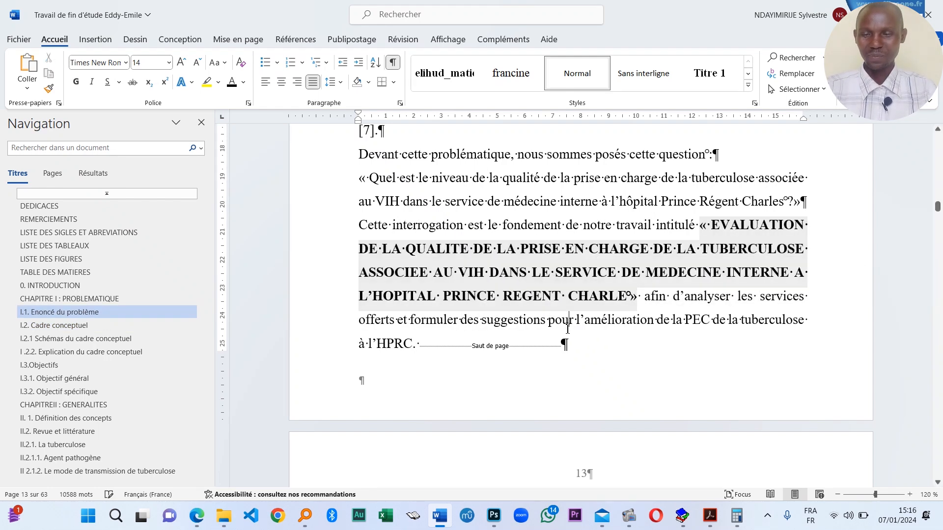
scroll(483, 279, "down", 8)
scroll(484, 279, "up", 3)
- Scroll from Chapter I into Chapter II and check the heading style applied there
scroll(484, 279, "down", 20)
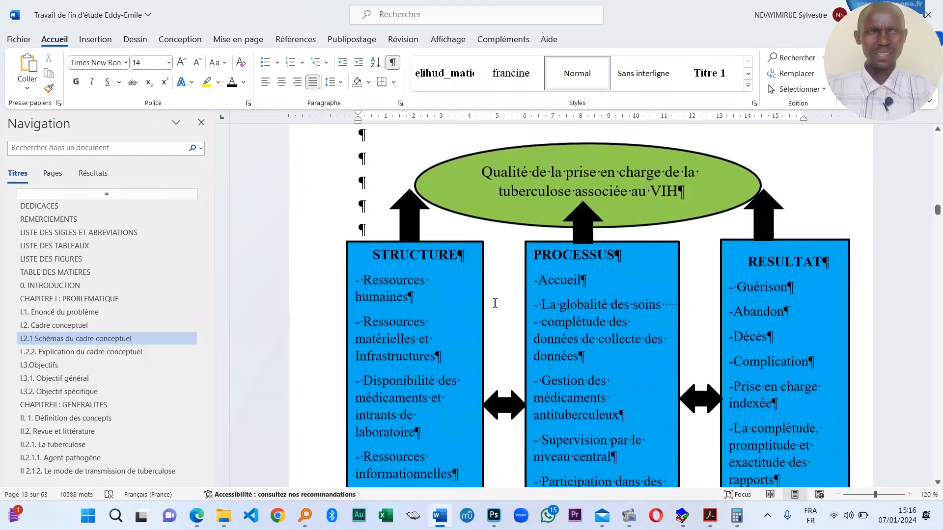
scroll(499, 308, "up", 4)
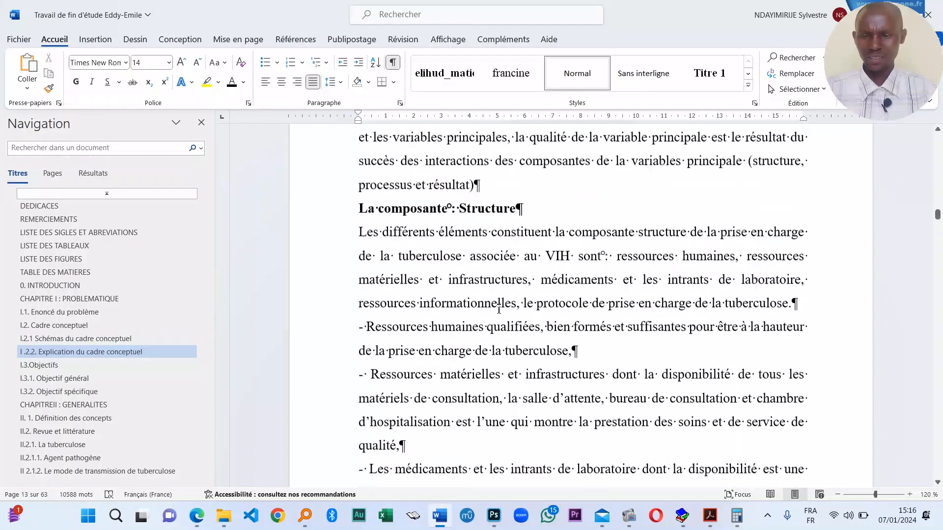
scroll(499, 308, "down", 6)
scroll(499, 309, "down", 15)
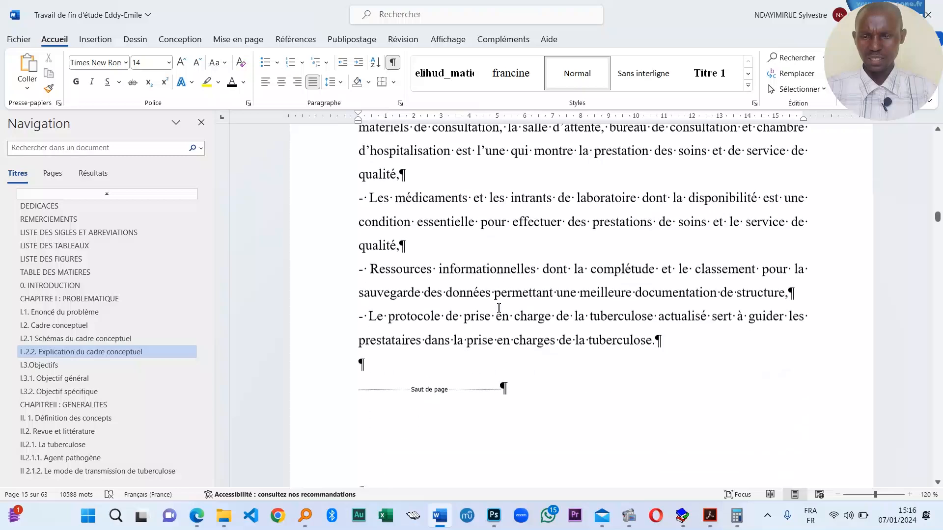
scroll(592, 352, "down", 13)
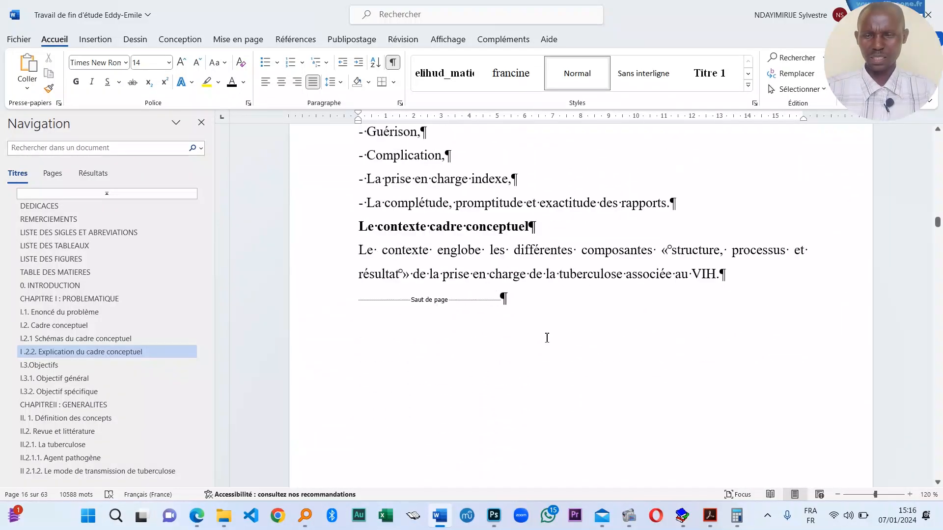
scroll(472, 347, "up", 9)
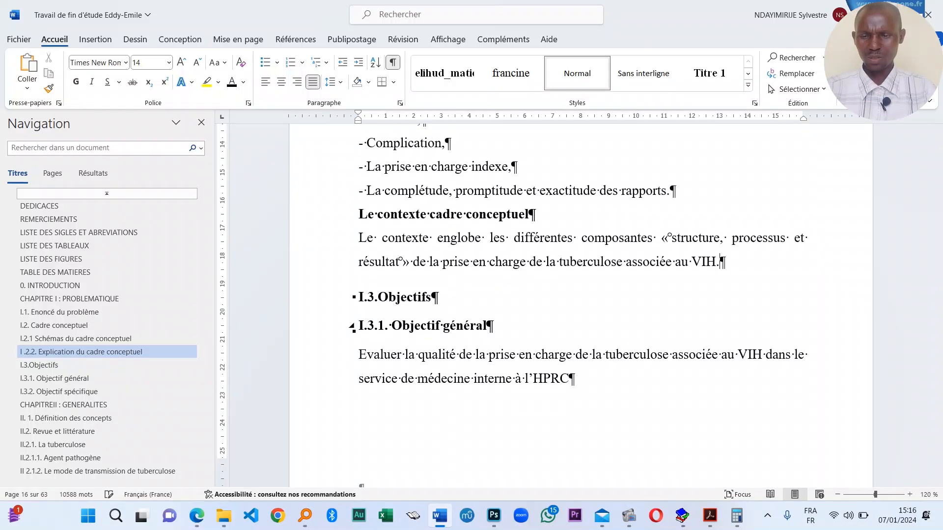
scroll(420, 361, "down", 15)
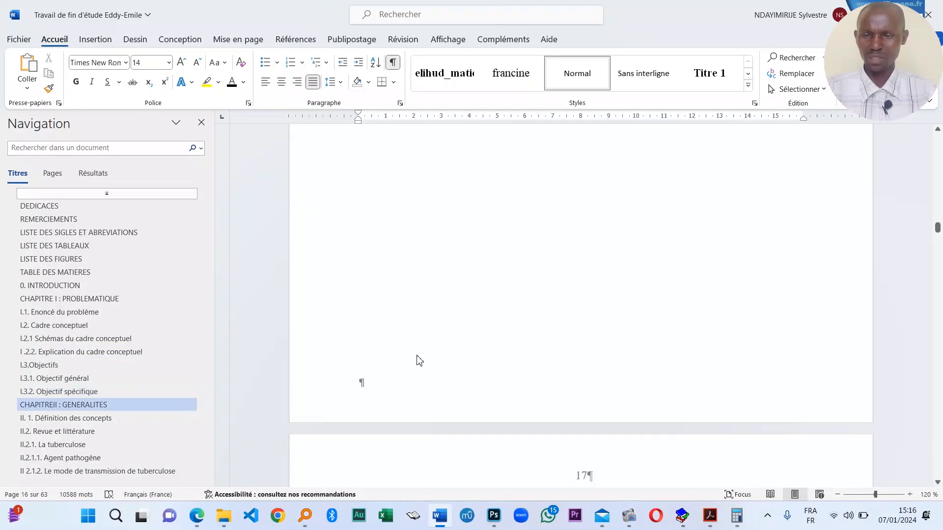
scroll(420, 361, "down", 3)
scroll(429, 356, "up", 18)
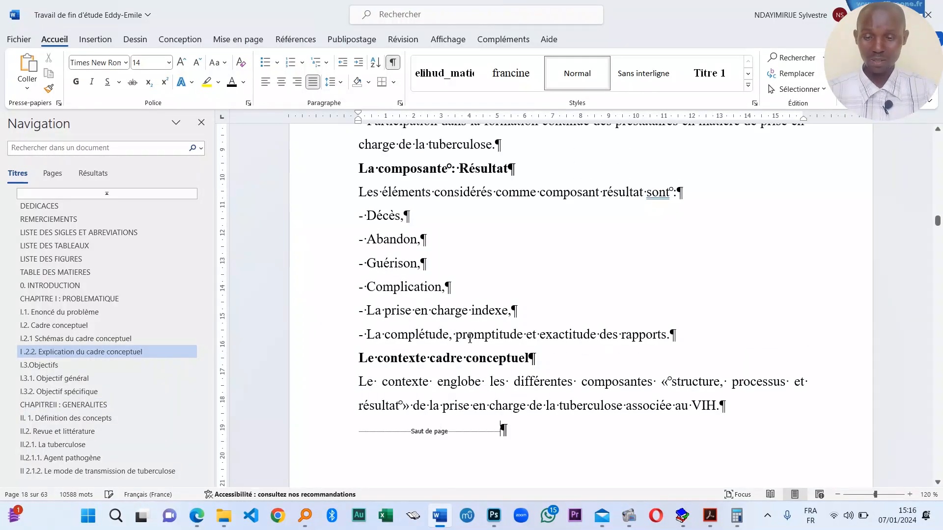
scroll(470, 338, "down", 12)
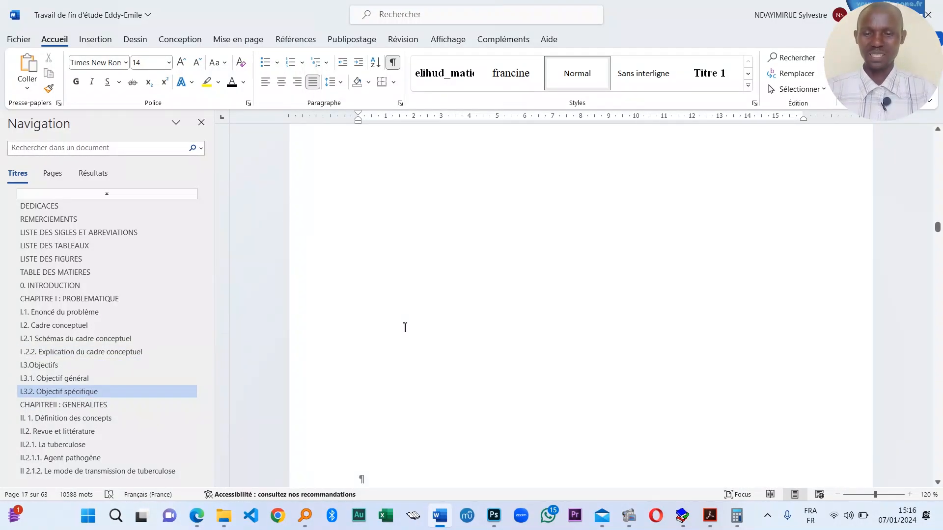
scroll(452, 319, "down", 2)
left_click(451, 326)
- Continue through Chapter III down to the page break after III.9 Aspects éthiques
scroll(472, 314, "down", 6)
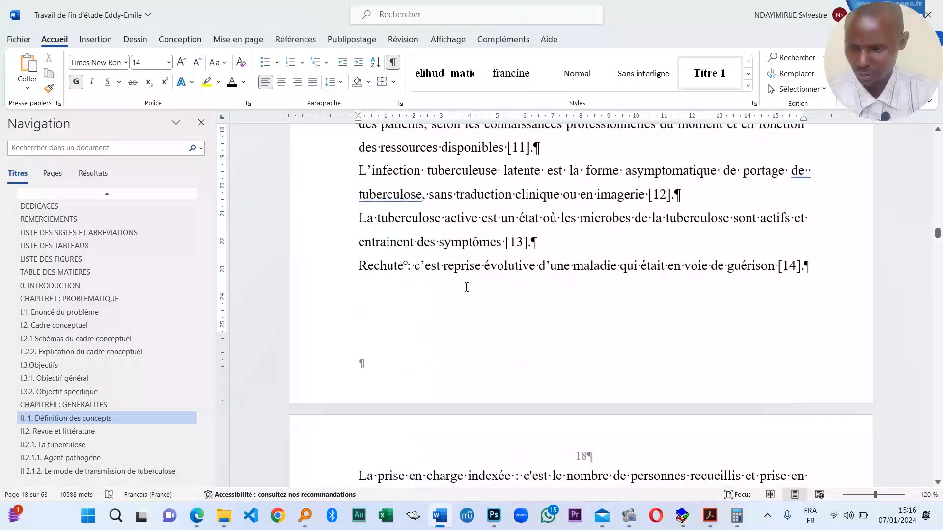
scroll(466, 287, "down", 8)
scroll(442, 313, "up", 7)
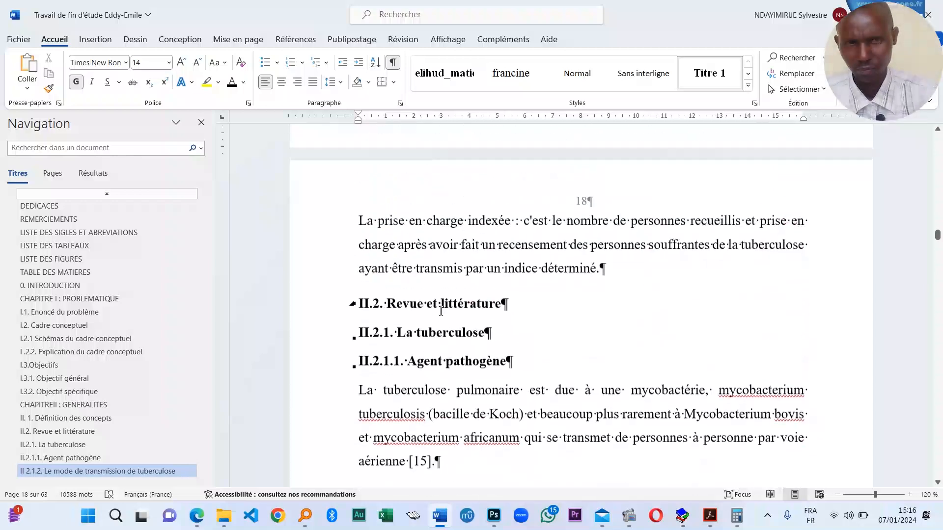
scroll(440, 312, "down", 3)
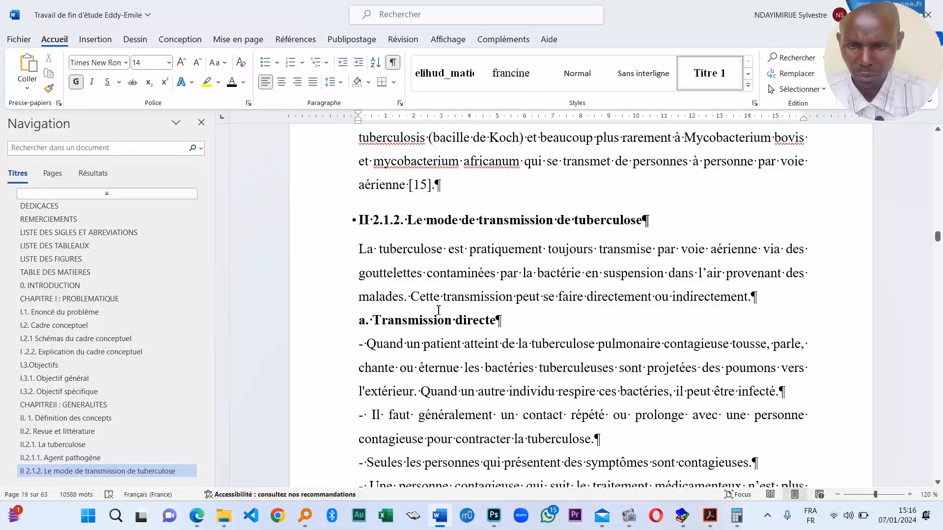
scroll(694, 391, "down", 20)
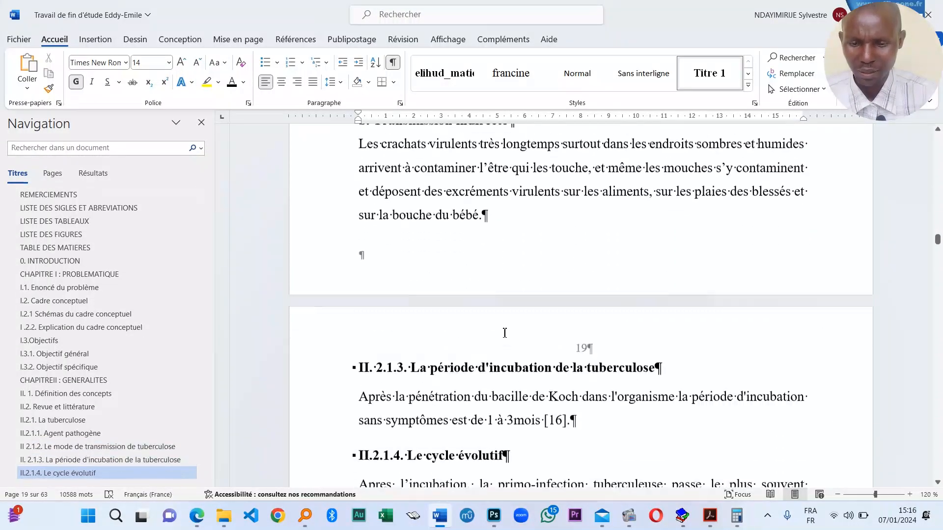
scroll(497, 338, "down", 20)
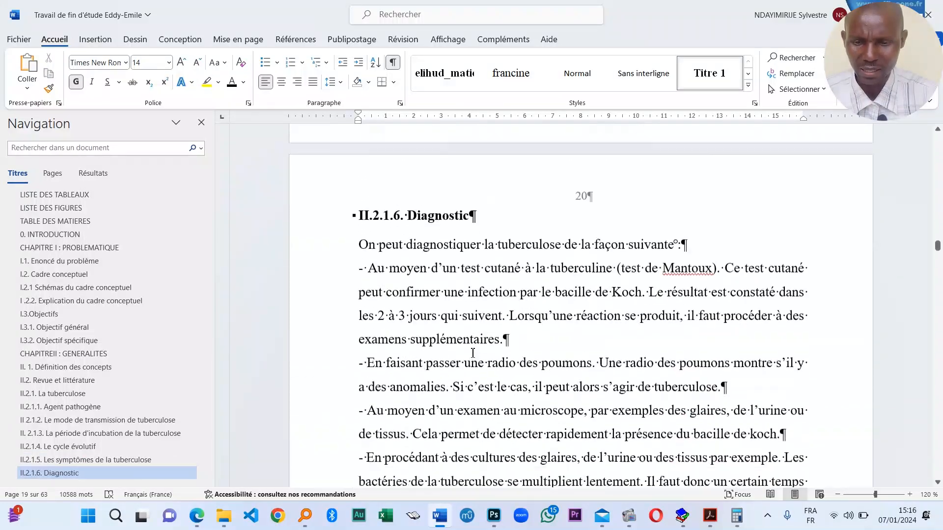
scroll(477, 357, "down", 20)
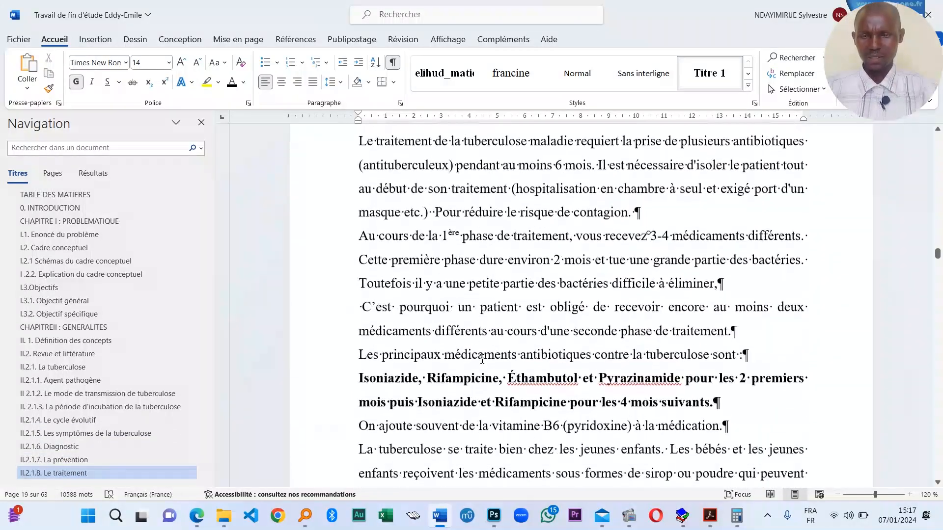
scroll(492, 373, "down", 20)
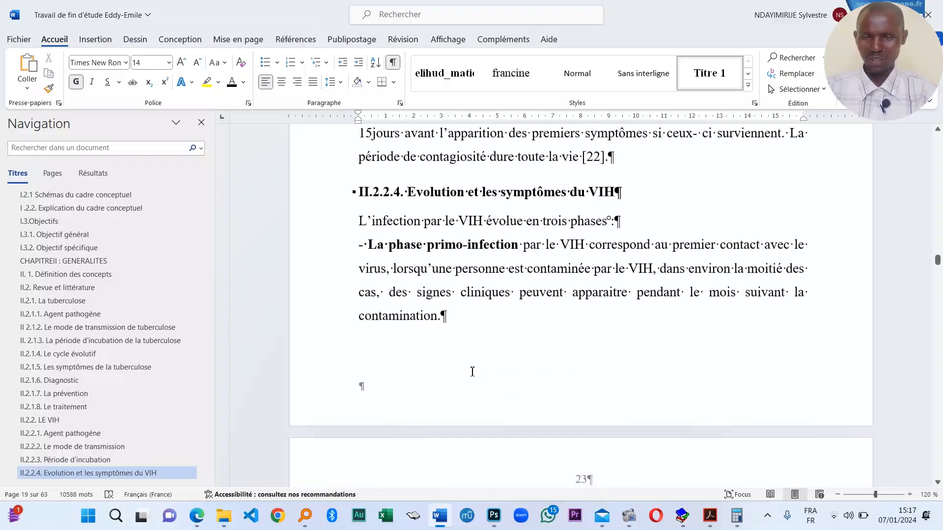
scroll(442, 374, "down", 10)
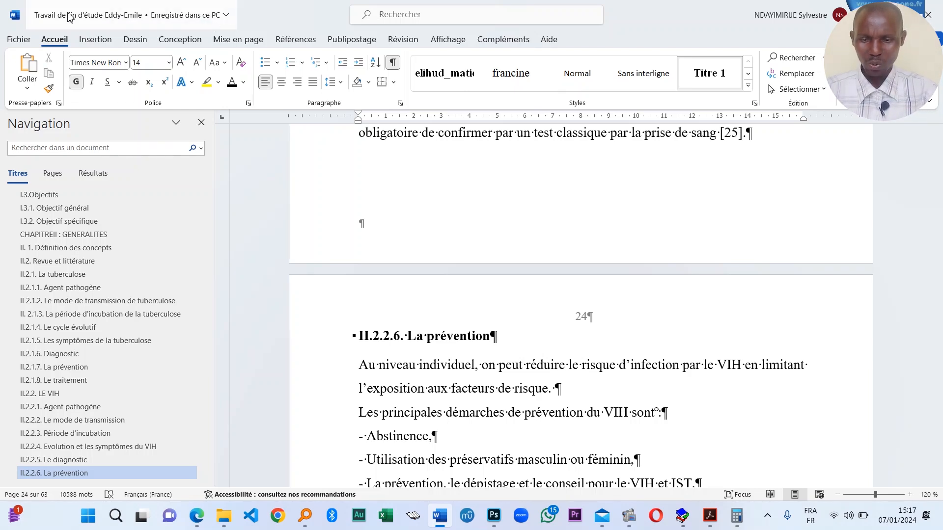
scroll(577, 389, "down", 15)
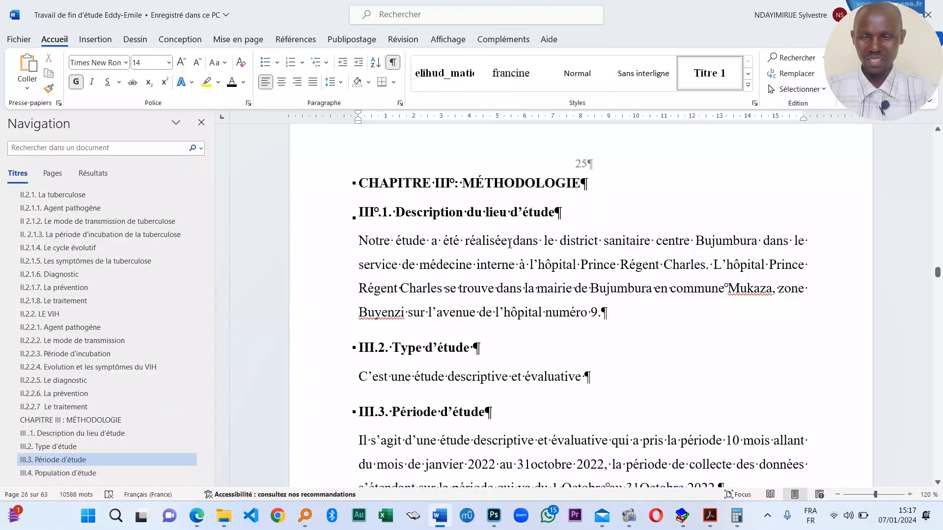
scroll(514, 294, "down", 5)
scroll(512, 274, "down", 15)
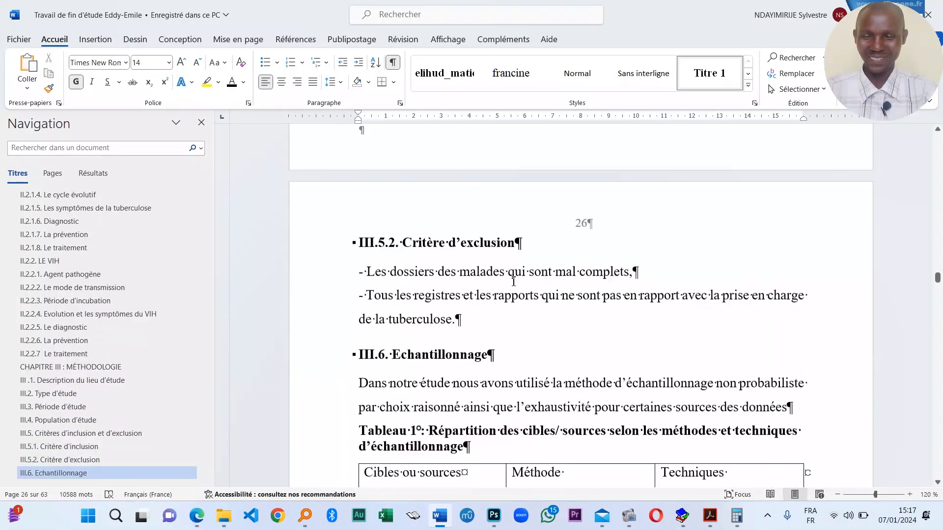
scroll(527, 297, "down", 15)
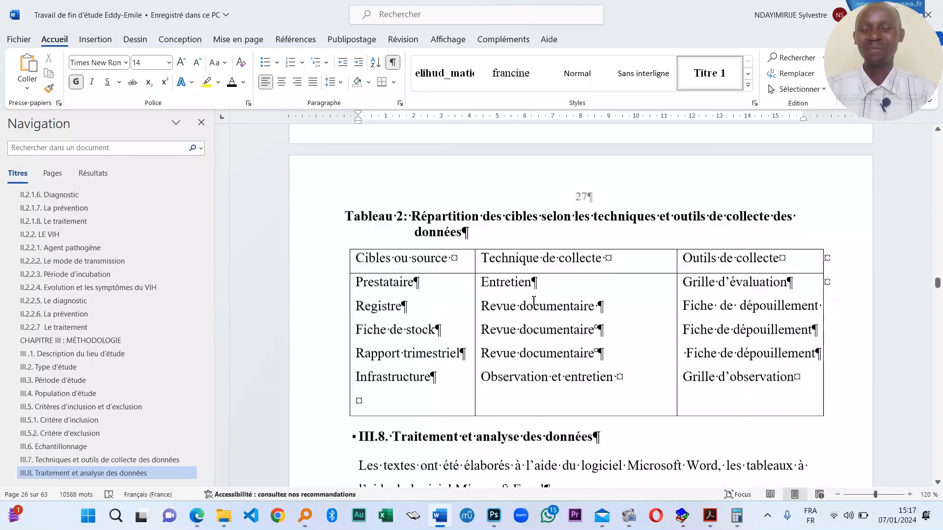
scroll(523, 313, "down", 15)
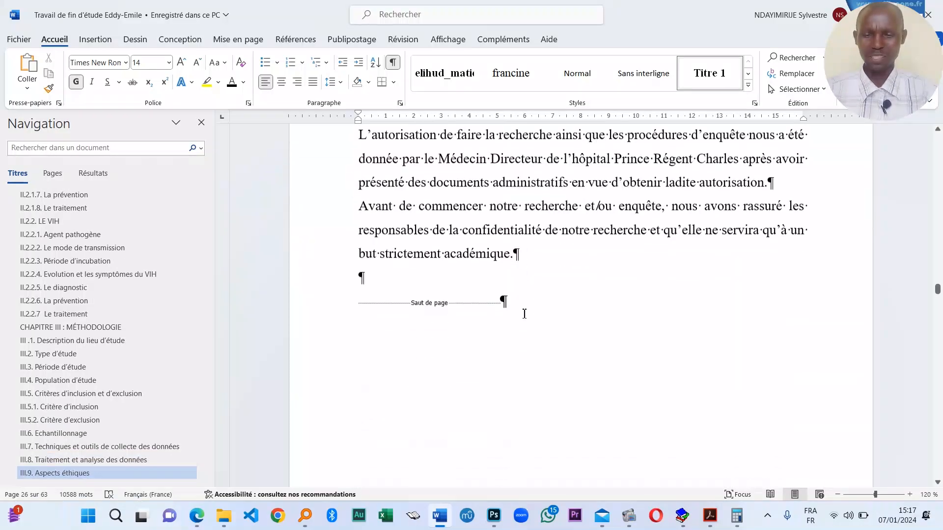
scroll(522, 310, "down", 2)
scroll(525, 314, "up", 6)
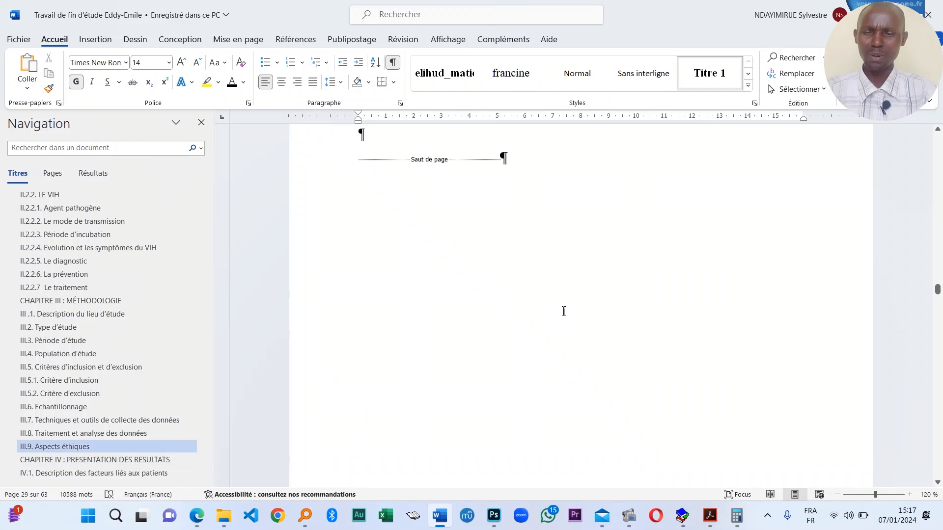
scroll(543, 329, "down", 4)
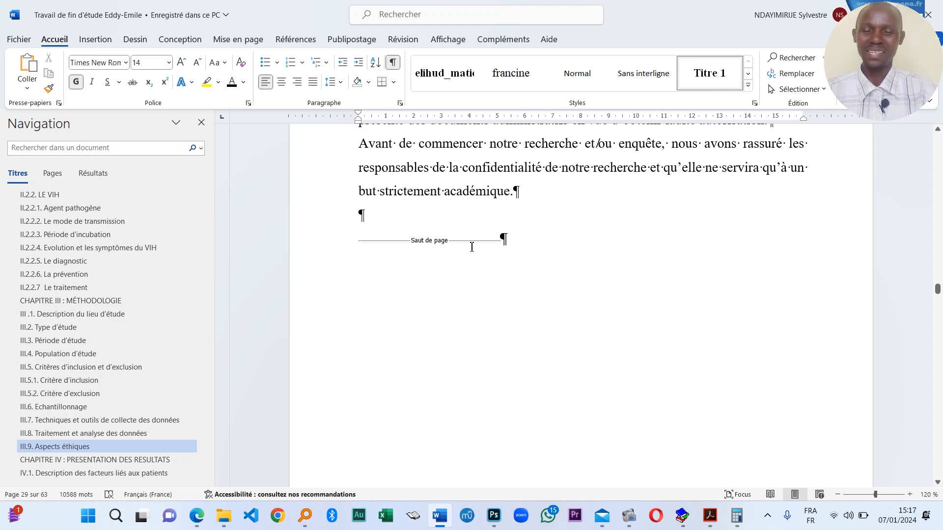
- Move to the CHAPITRE IV heading and confirm it is bold in Titre 1 style
left_click(510, 241)
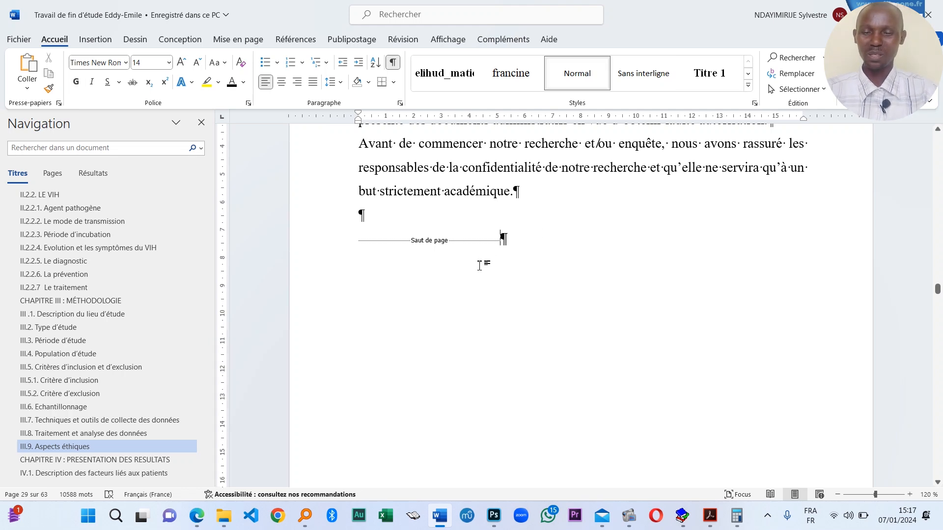
scroll(481, 271, "down", 4)
scroll(489, 279, "up", 5)
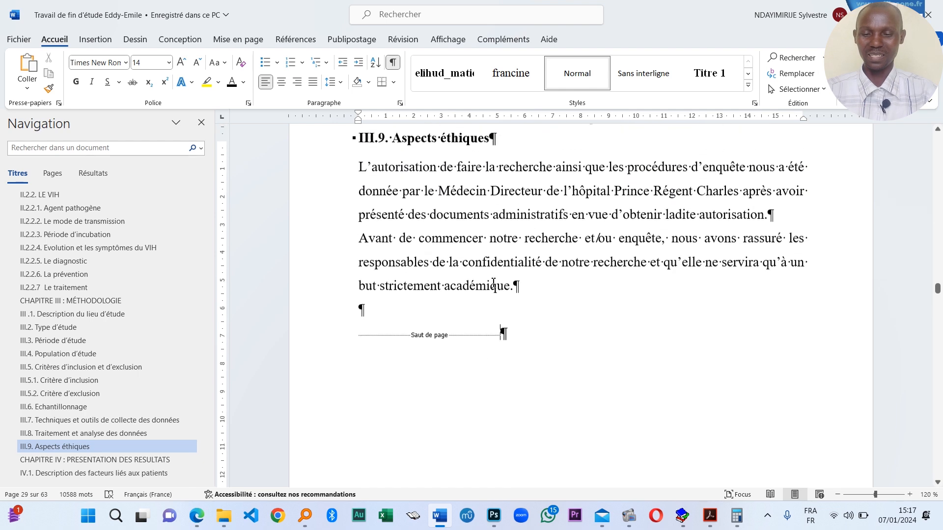
scroll(496, 334, "down", 2)
scroll(466, 310, "down", 10)
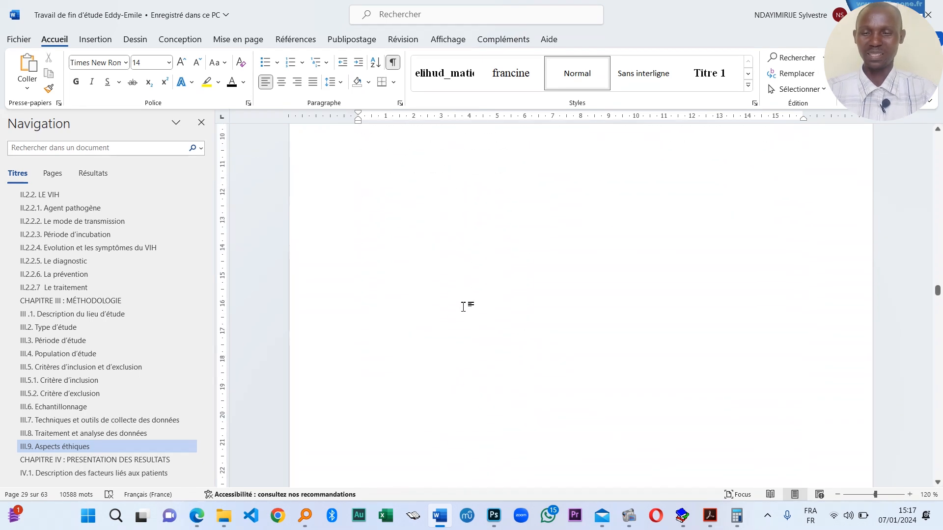
scroll(469, 318, "up", 2)
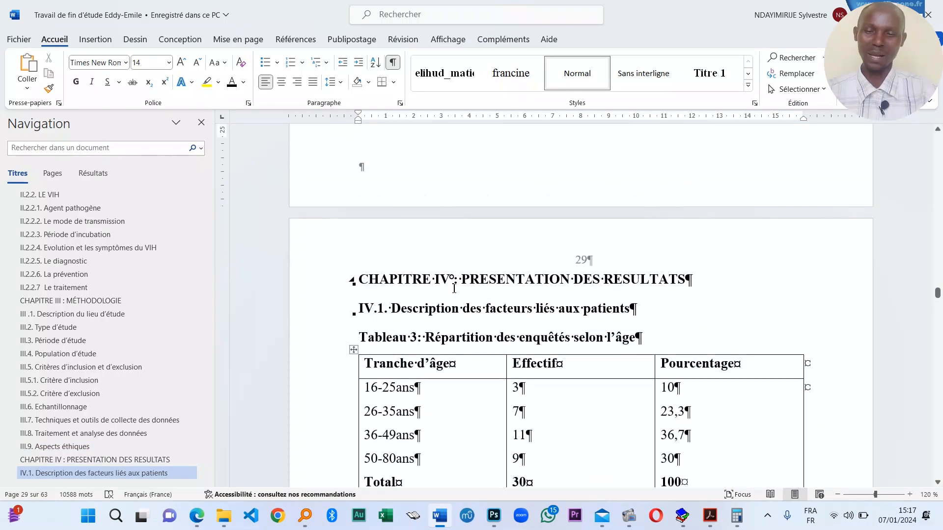
left_click(451, 282)
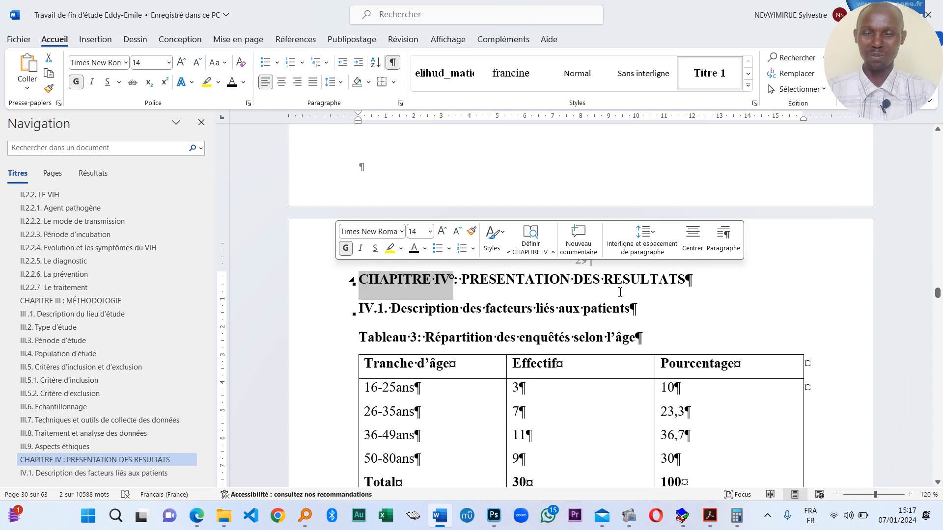
scroll(620, 292, "down", 1)
left_click(497, 245)
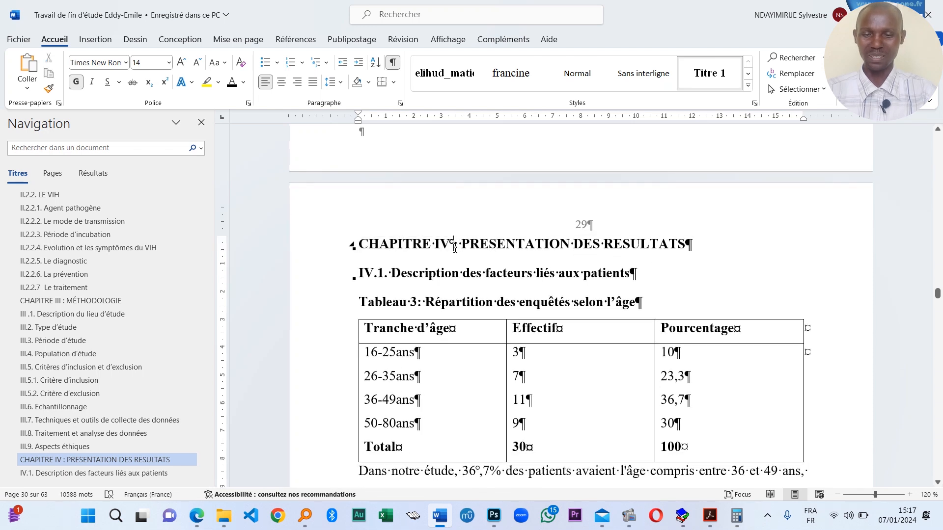
- Look over Tableau 3 (age) and Tableau 4 (sex) with their commentary
scroll(635, 296, "down", 10)
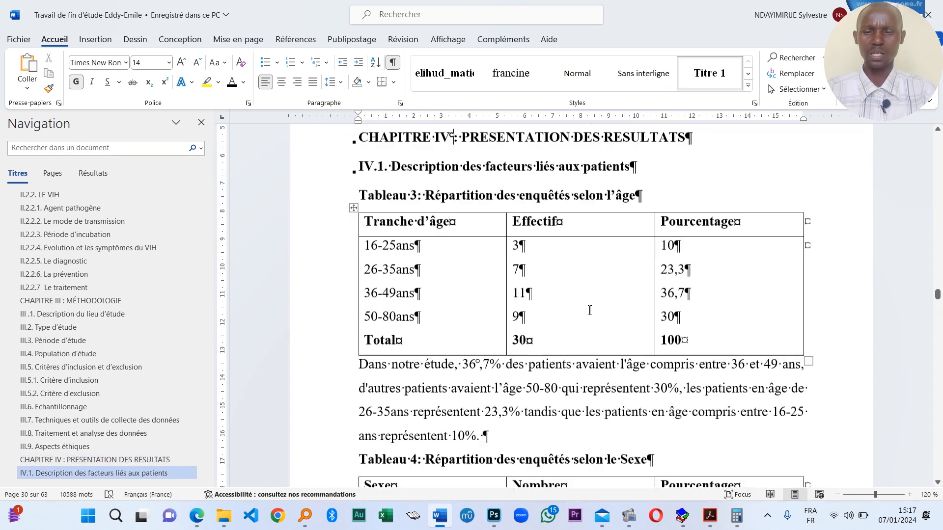
scroll(604, 284, "down", 4)
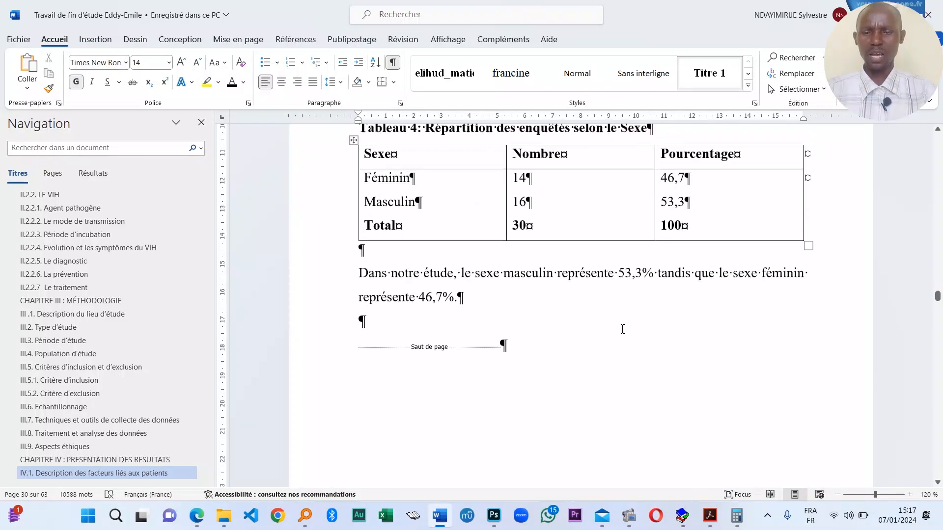
scroll(547, 322, "up", 9)
scroll(567, 293, "up", 6)
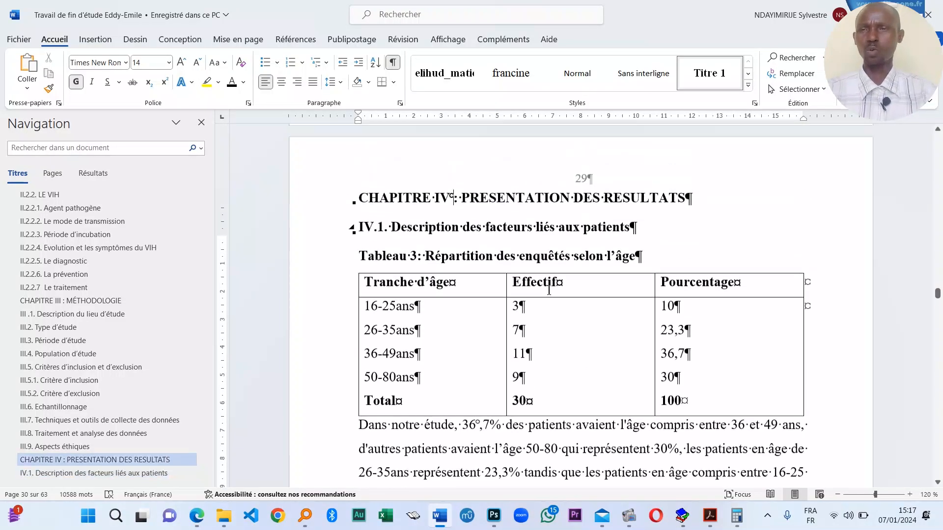
scroll(639, 302, "down", 3)
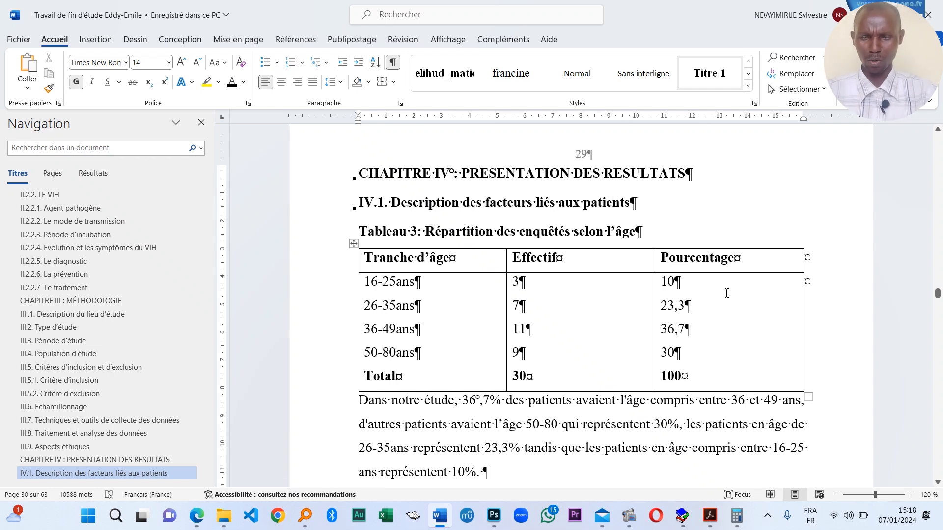
scroll(528, 287, "down", 5)
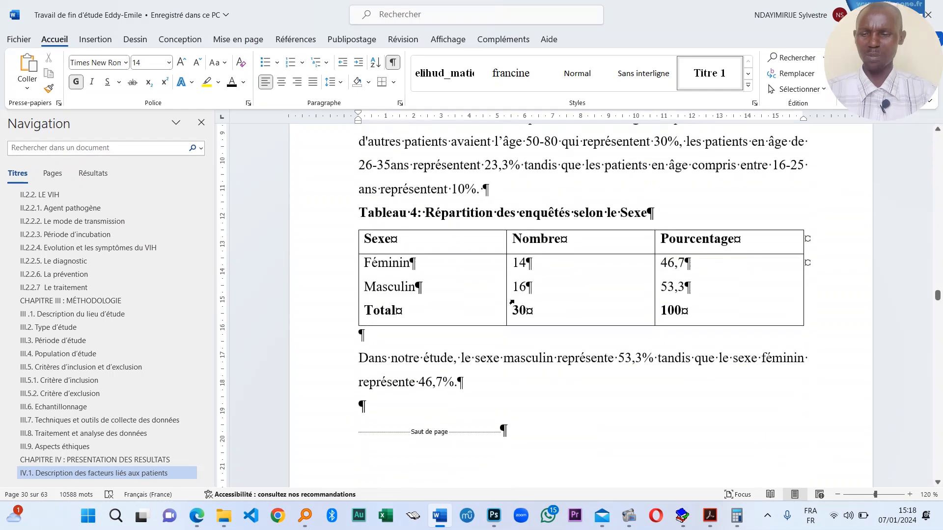
- Review the results tables from Tableau 4's Total row onward to Tableau 10
left_click(562, 311)
scroll(559, 312, "down", 2)
scroll(552, 311, "down", 4)
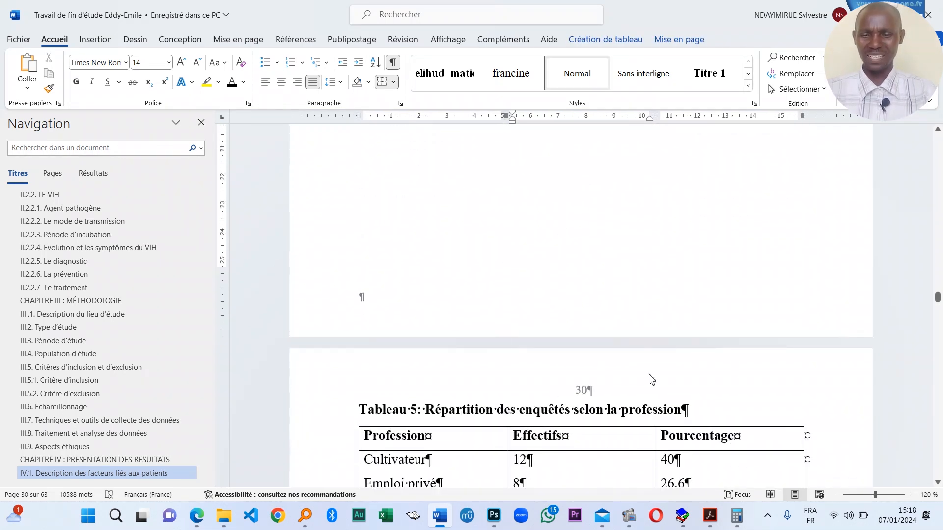
scroll(631, 374, "down", 3)
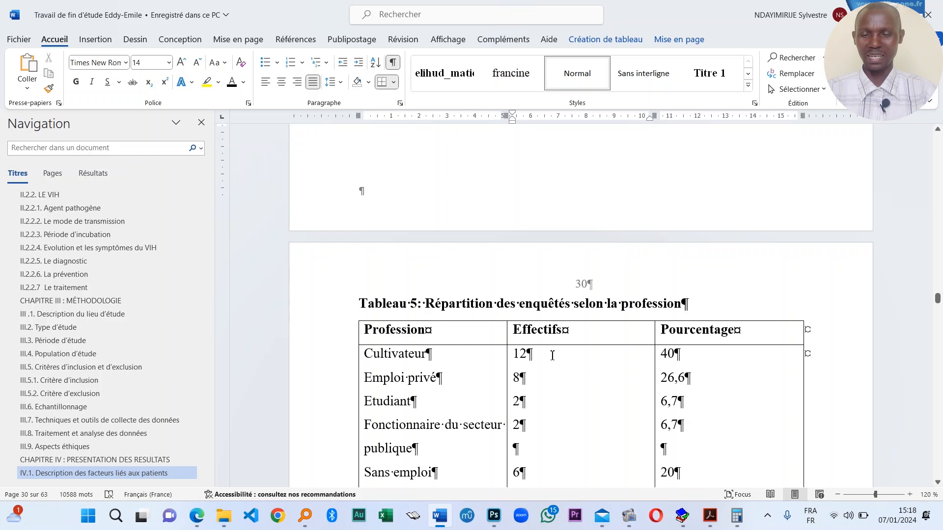
scroll(552, 355, "down", 15)
scroll(510, 349, "up", 5)
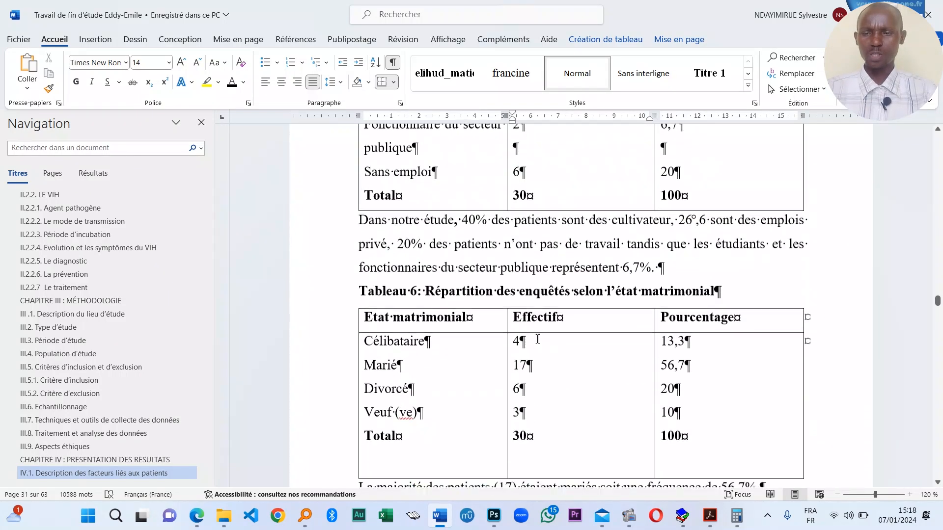
scroll(535, 341, "down", 20)
scroll(537, 339, "down", 6)
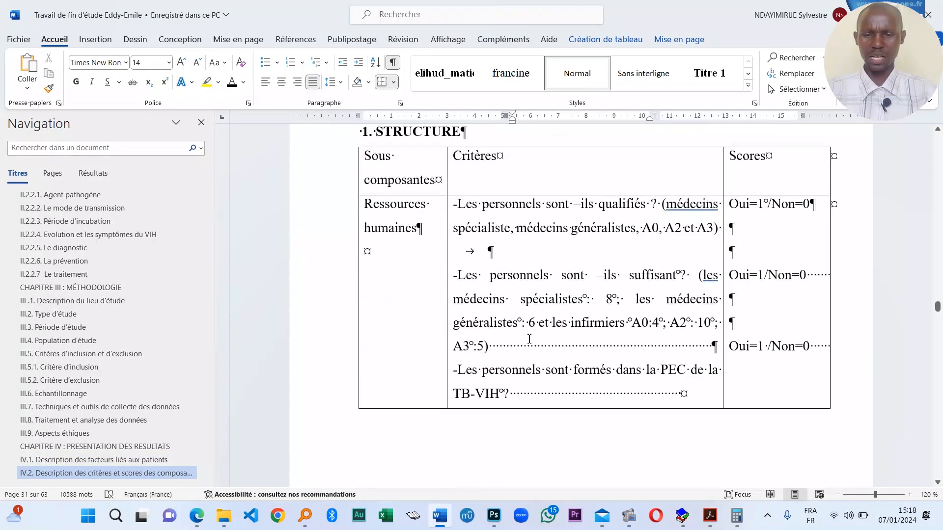
scroll(536, 341, "up", 6)
scroll(530, 343, "down", 9)
scroll(526, 346, "down", 10)
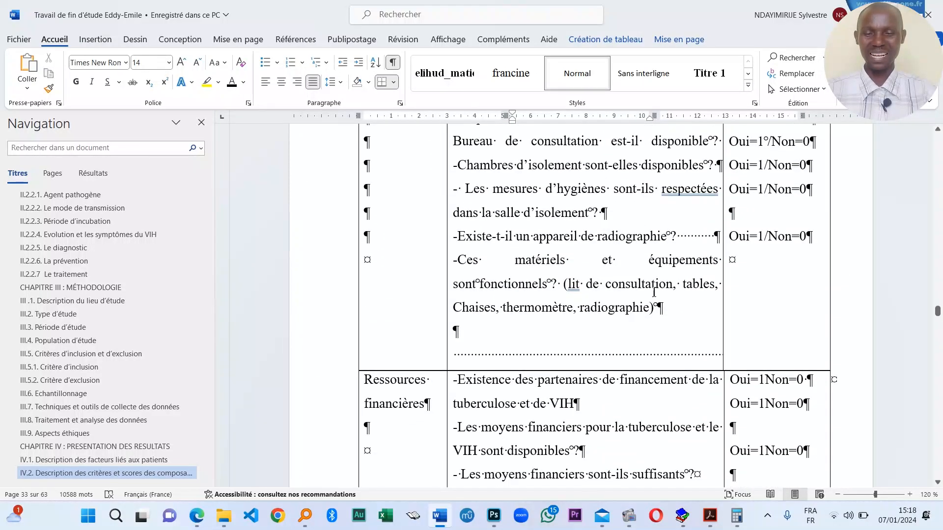
scroll(647, 271, "down", 1)
scroll(639, 244, "down", 15)
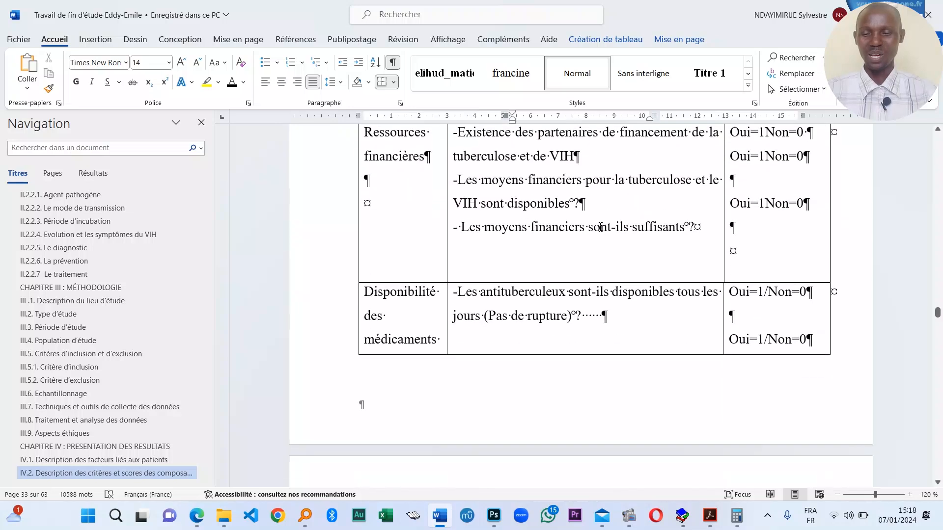
scroll(675, 341, "down", 15)
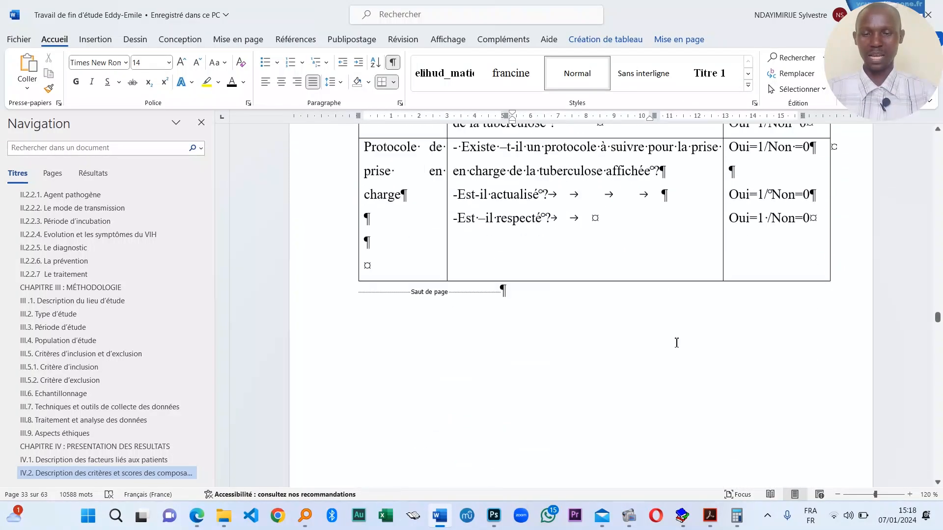
scroll(505, 326, "down", 5)
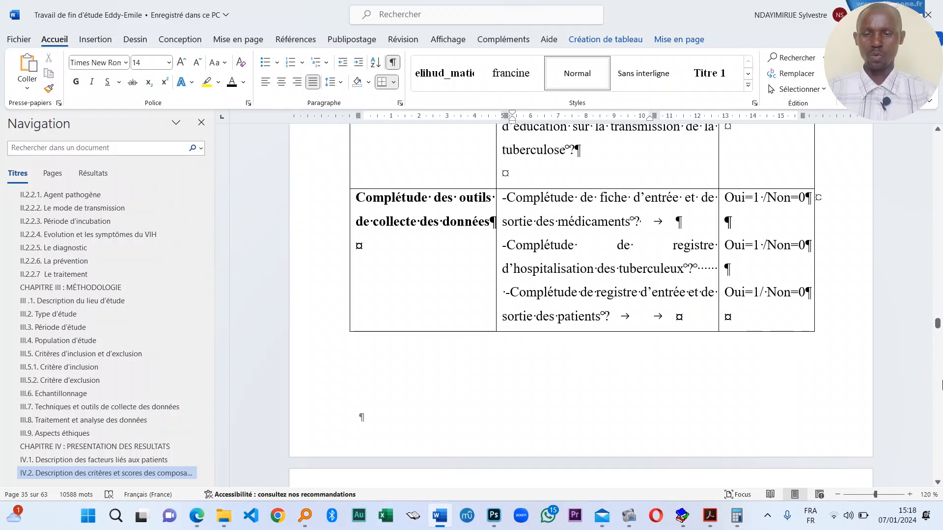
scroll(732, 329, "down", 15)
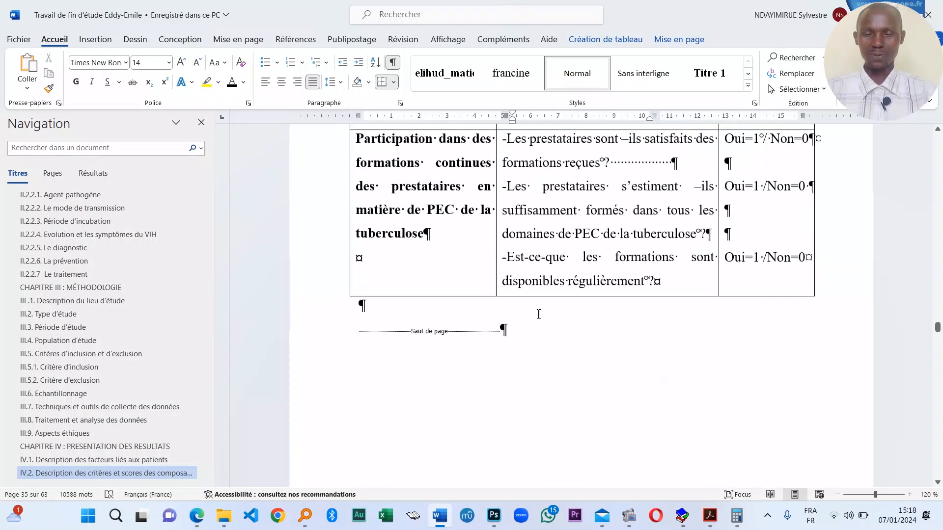
scroll(530, 313, "down", 6)
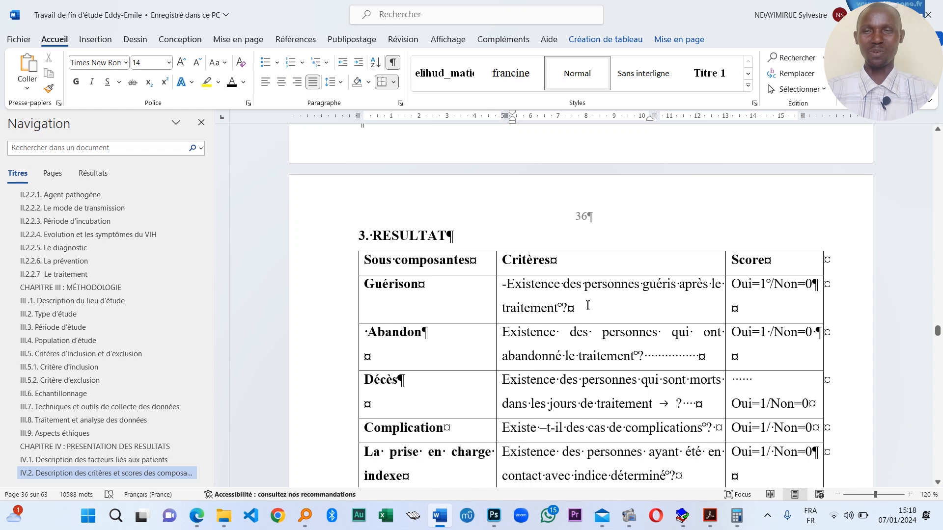
scroll(579, 303, "down", 4)
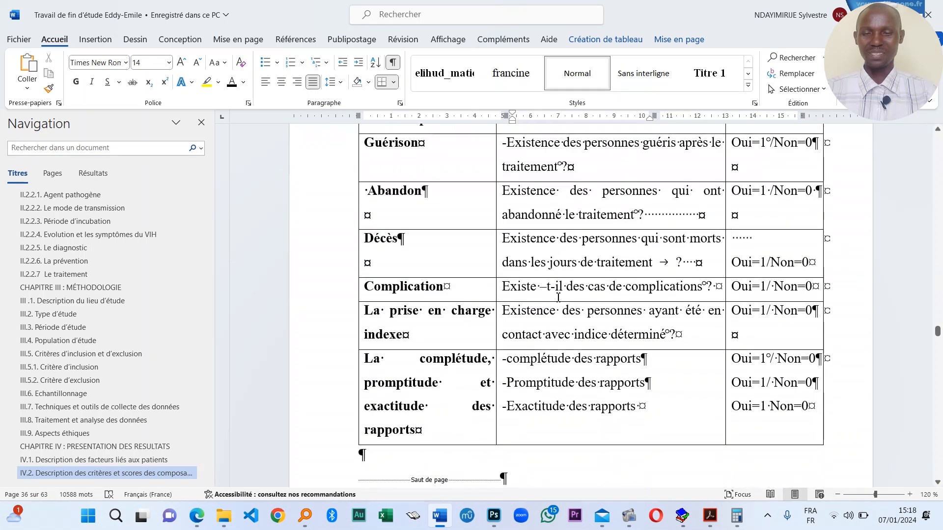
scroll(604, 297, "down", 7)
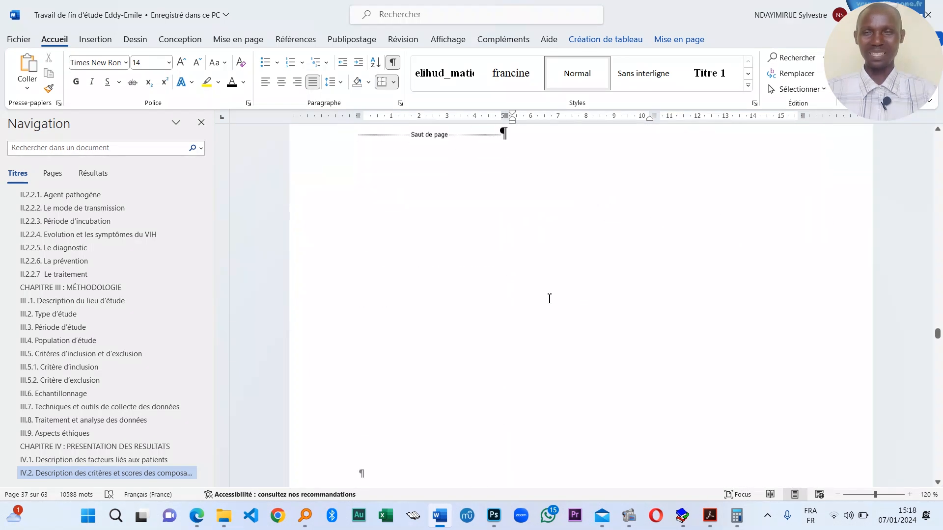
scroll(585, 295, "up", 8)
scroll(588, 295, "up", 10)
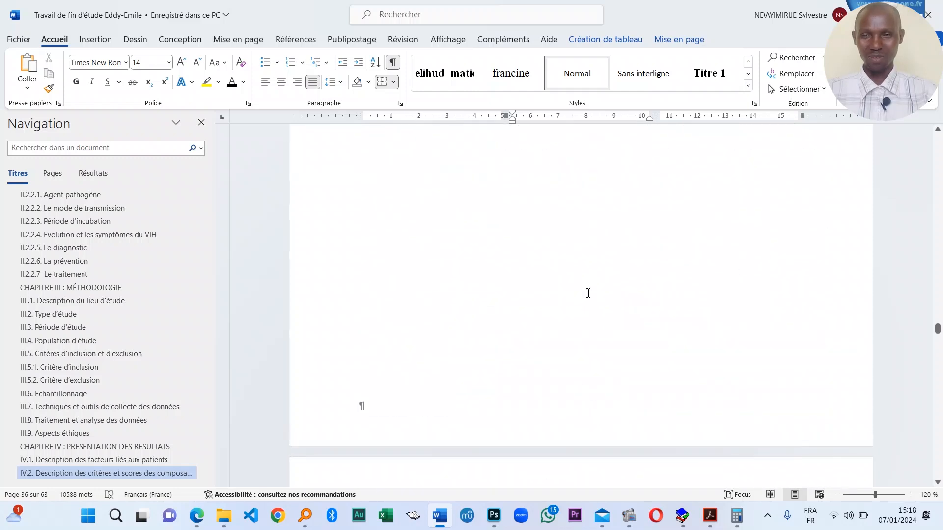
scroll(588, 294, "down", 5)
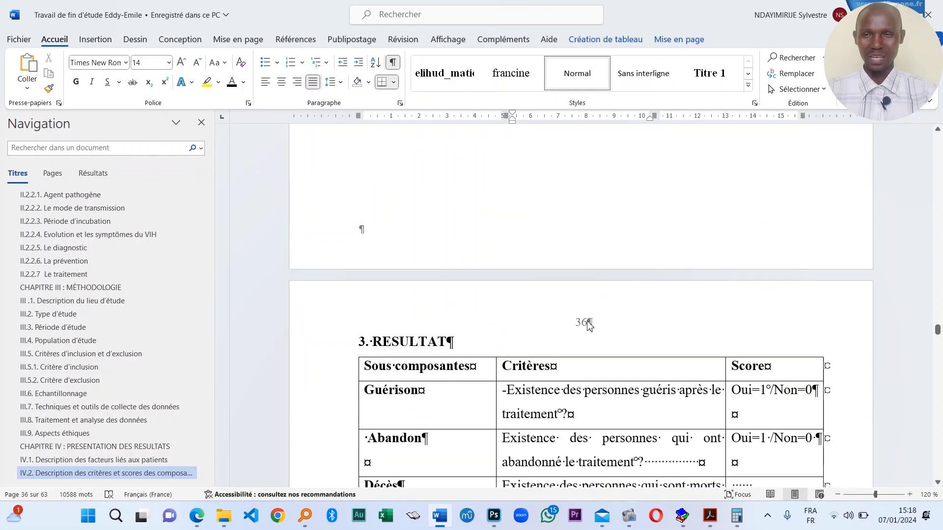
scroll(585, 314, "down", 4)
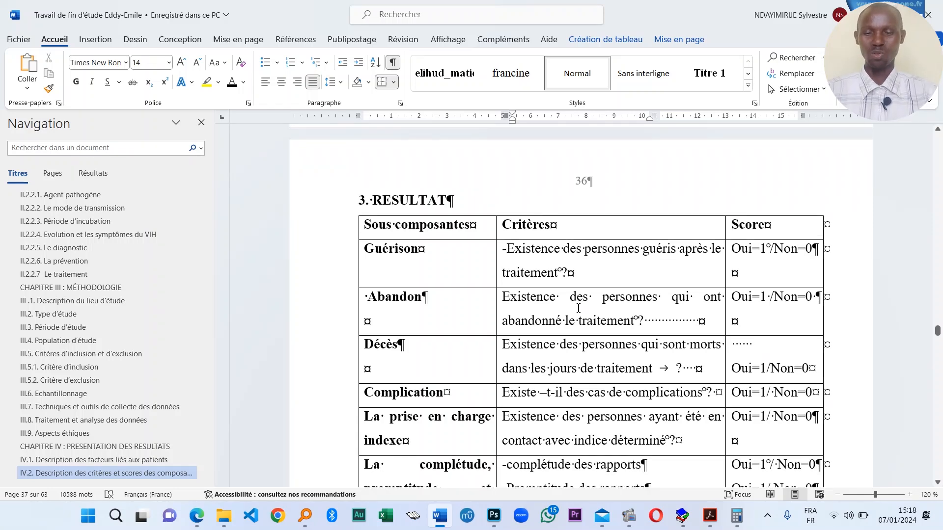
scroll(578, 308, "down", 6)
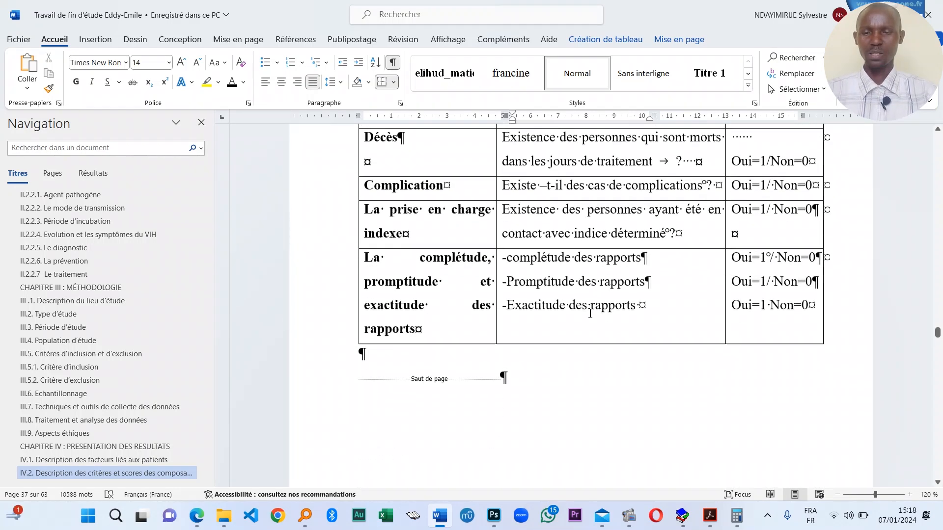
scroll(591, 313, "down", 15)
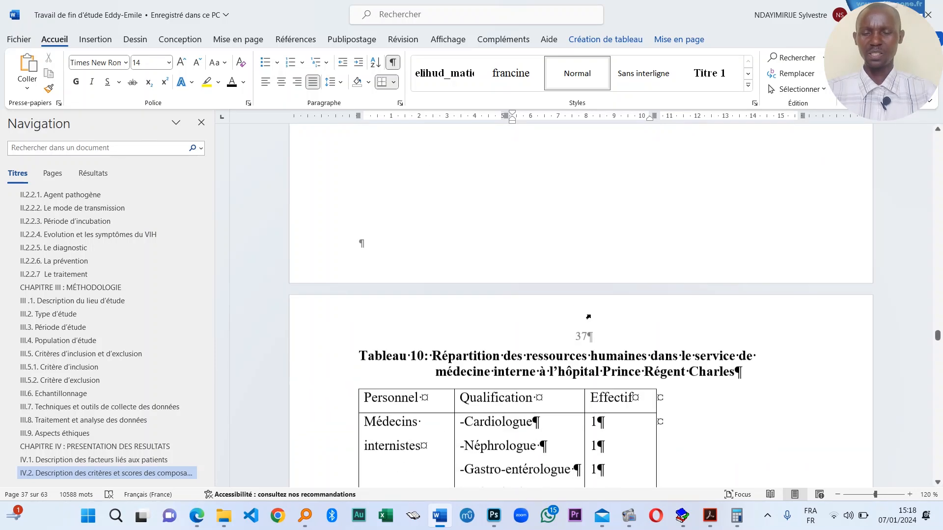
scroll(594, 305, "down", 3)
- Continue from the Tableau 10 caption to the Tableau 16 'Résultat' page break before IV.3
left_click(673, 273)
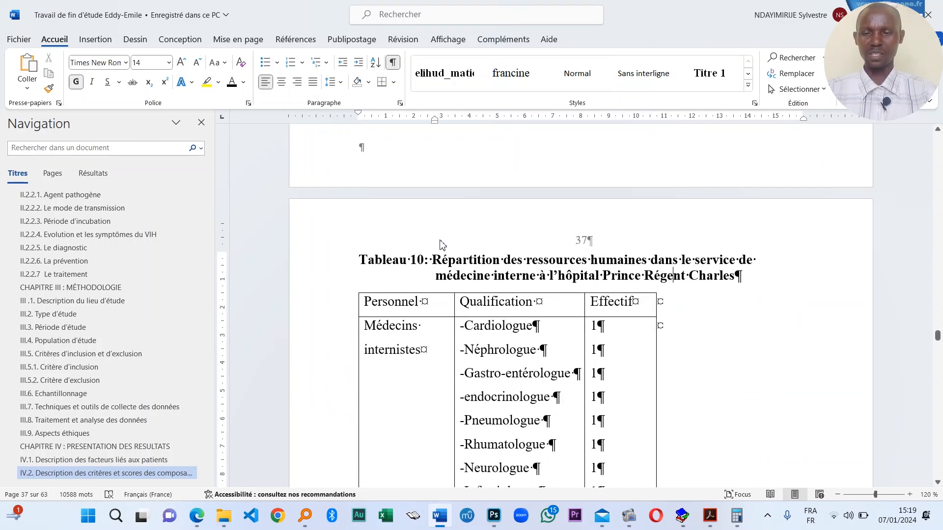
scroll(453, 260, "down", 12)
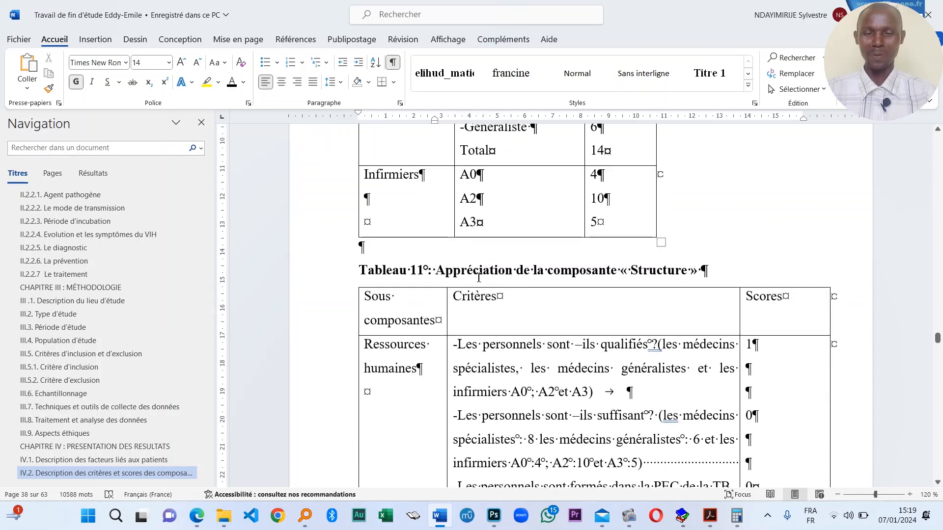
scroll(496, 275, "down", 15)
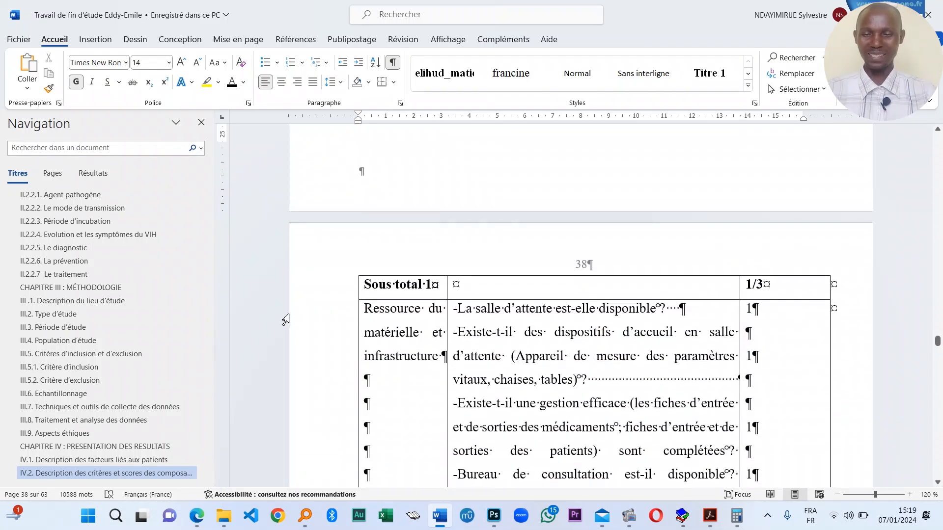
scroll(887, 319, "down", 20)
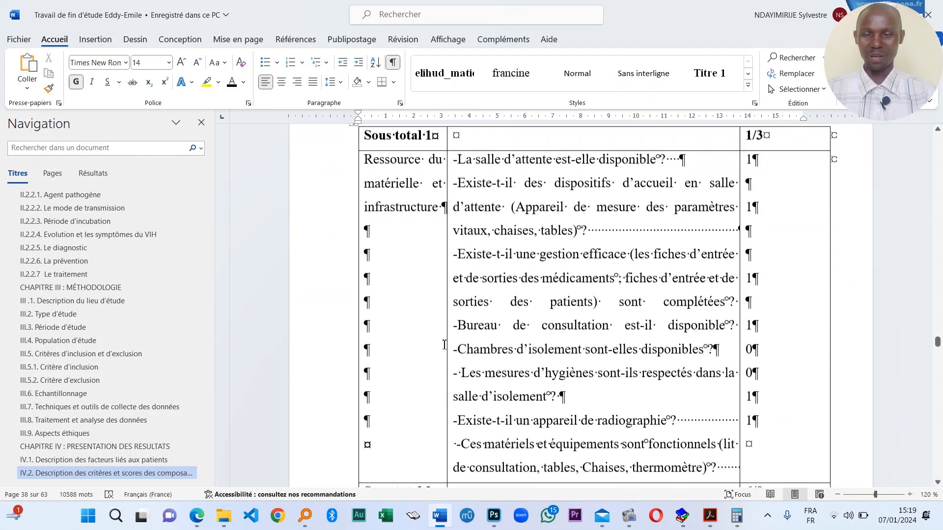
scroll(448, 344, "down", 20)
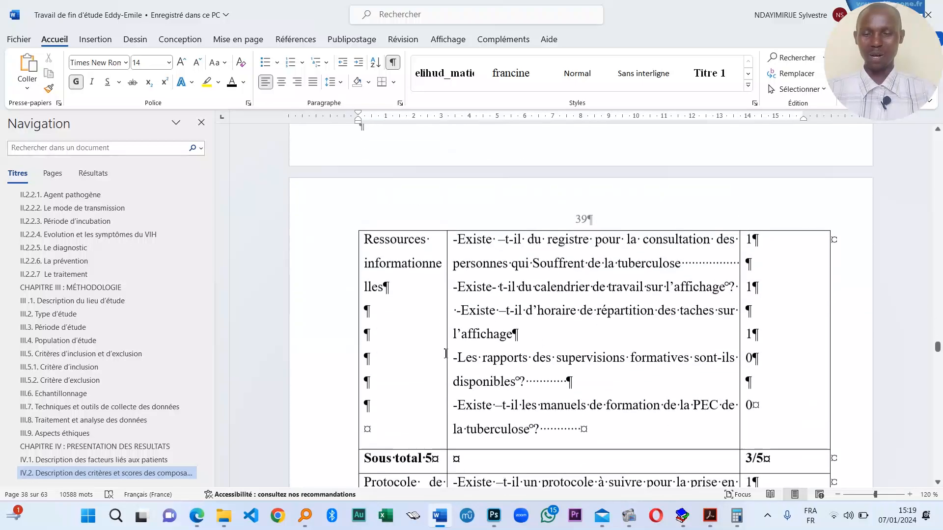
scroll(449, 344, "down", 20)
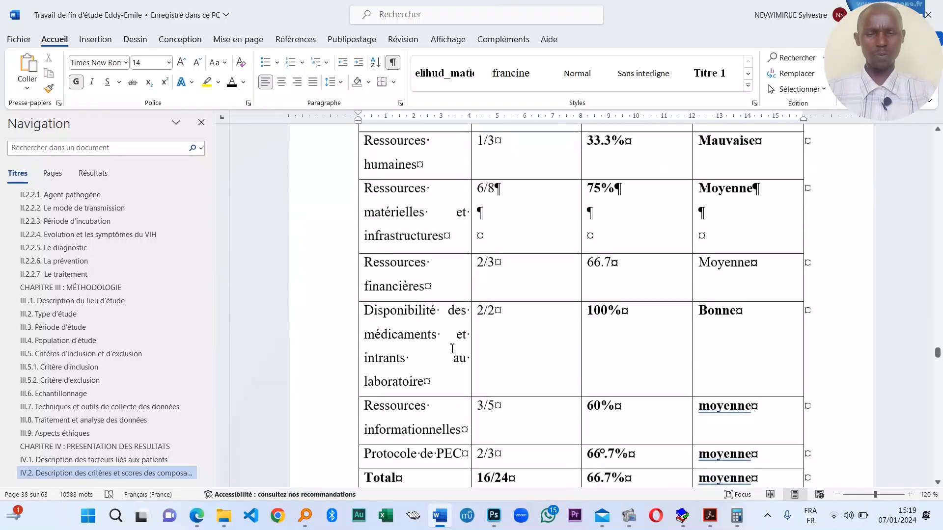
scroll(456, 344, "up", 3)
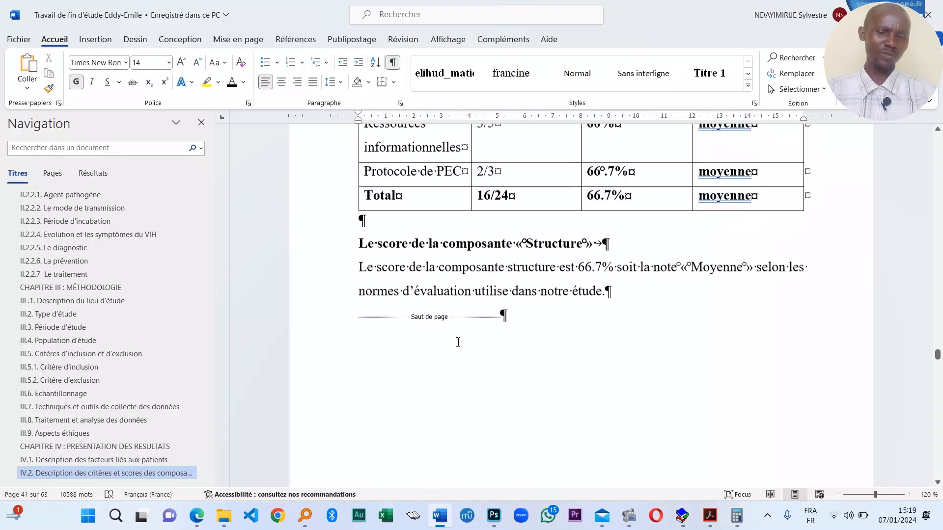
scroll(458, 343, "down", 8)
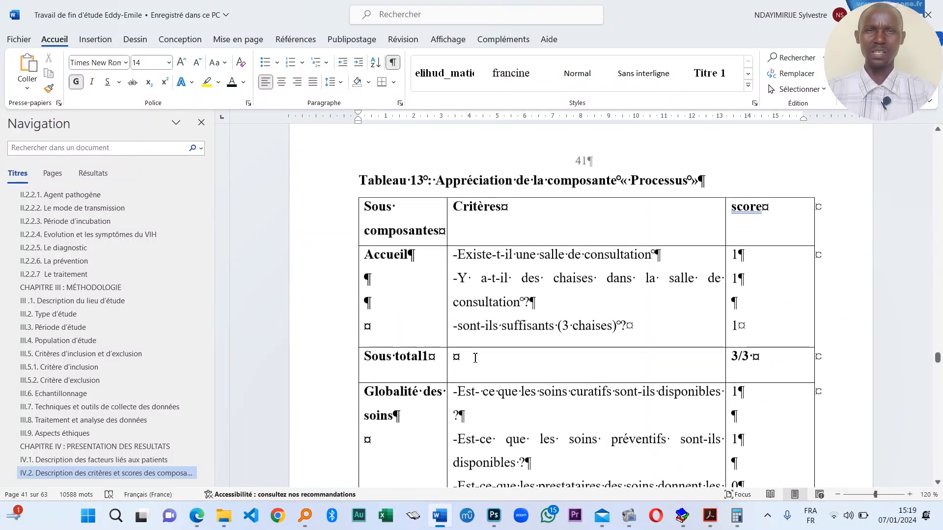
scroll(474, 349, "down", 3)
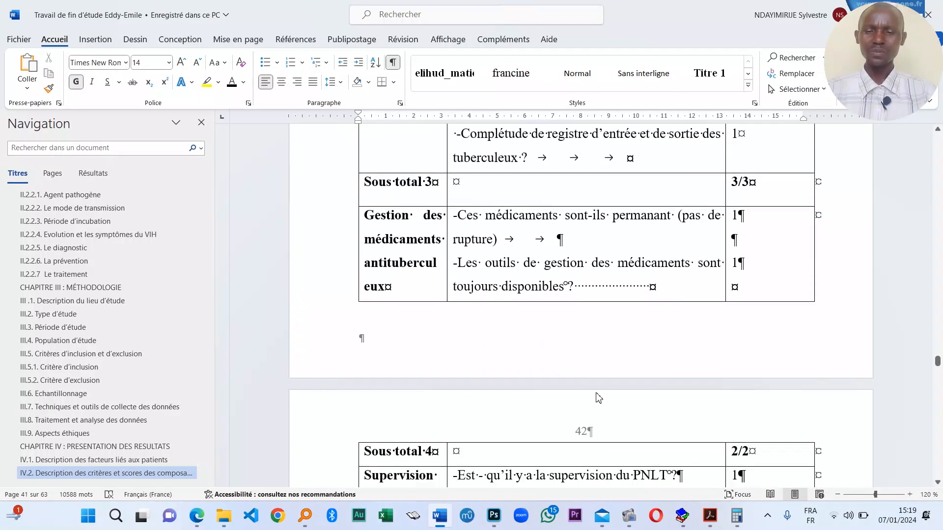
scroll(525, 274, "down", 10)
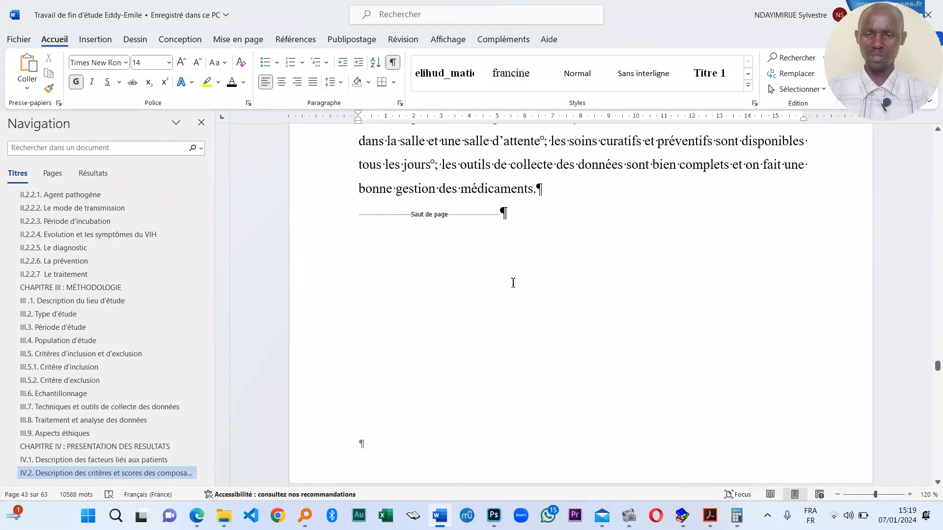
scroll(513, 283, "down", 2)
scroll(514, 283, "down", 8)
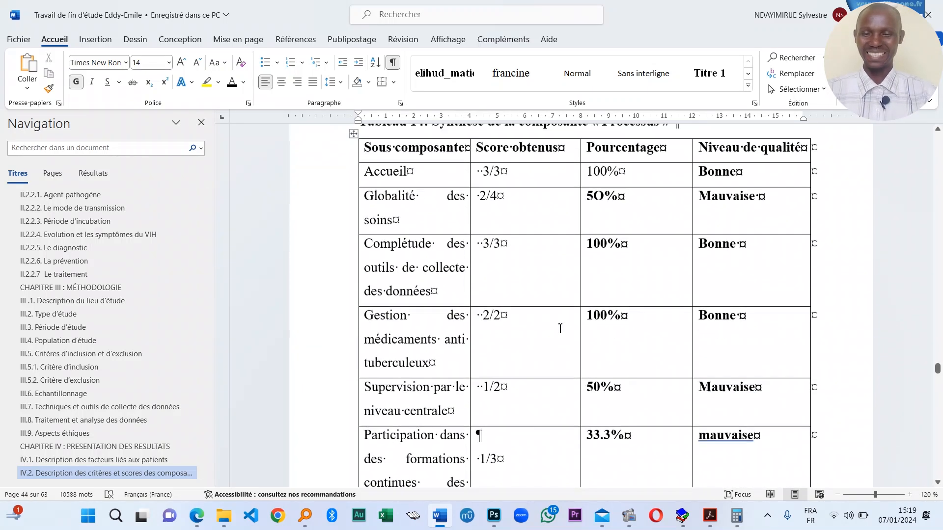
scroll(513, 316, "up", 4)
scroll(513, 319, "down", 18)
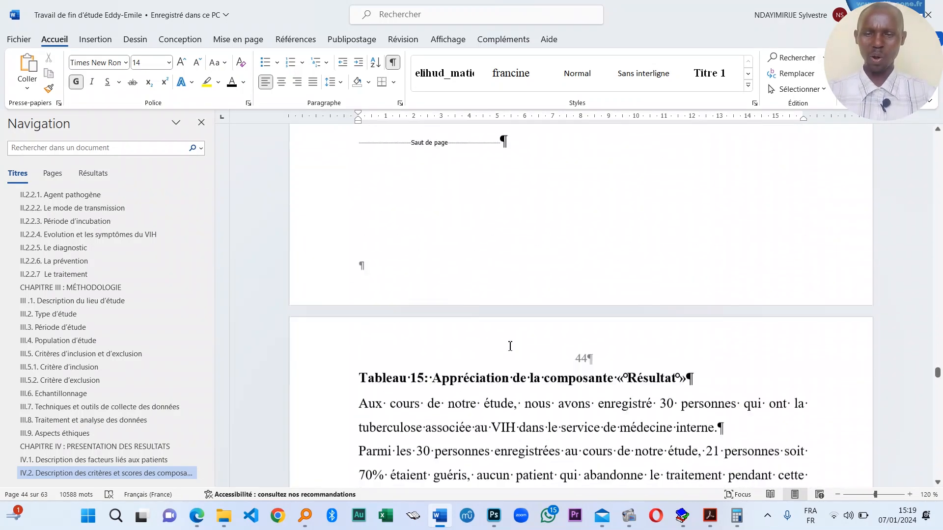
scroll(511, 347, "down", 20)
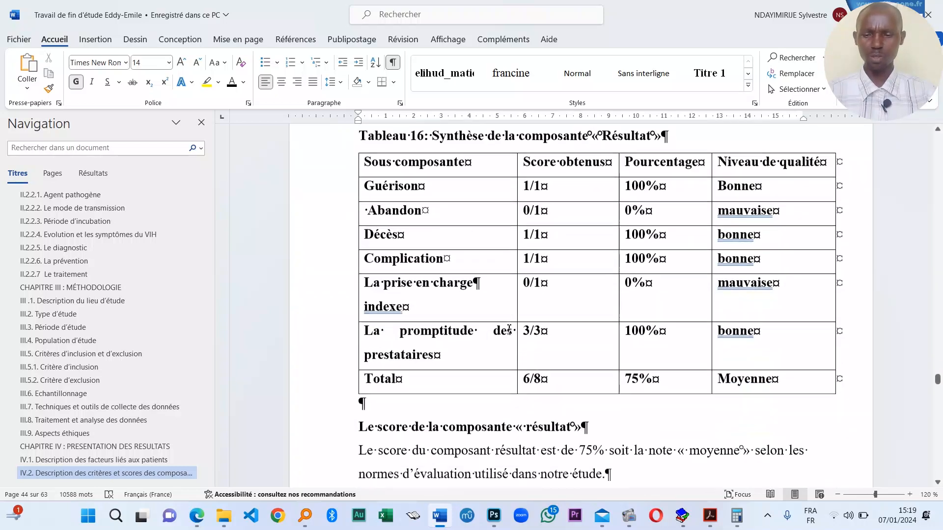
scroll(509, 334, "down", 4)
scroll(508, 339, "down", 4)
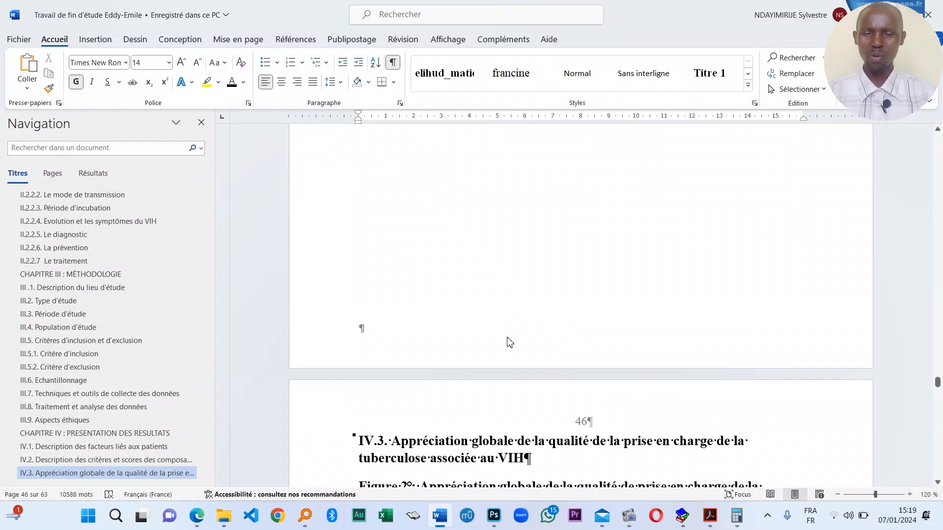
scroll(507, 342, "up", 5)
scroll(507, 344, "down", 10)
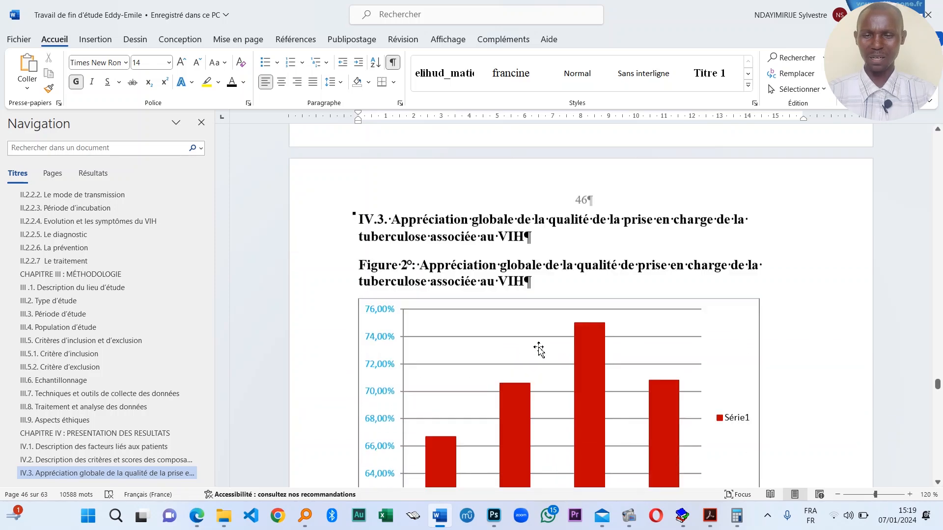
scroll(540, 511, "up", 2)
scroll(536, 343, "up", 8)
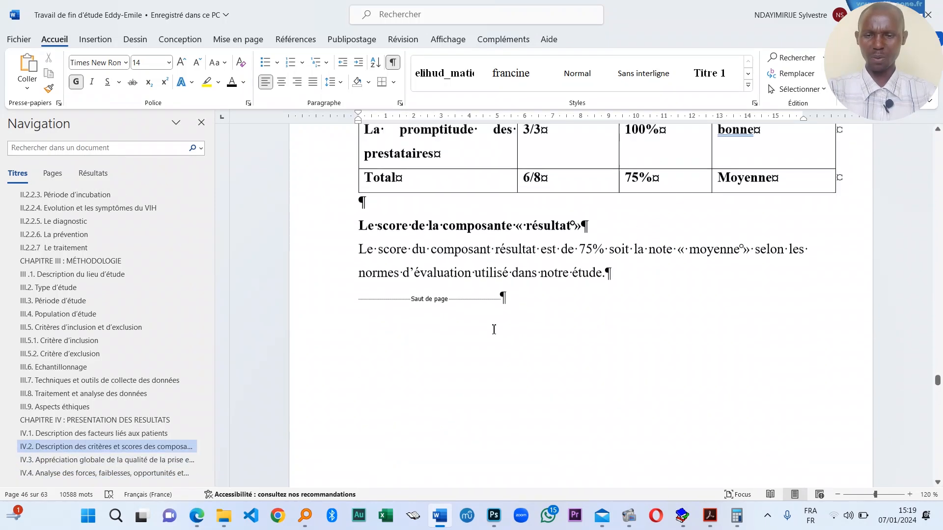
- Locate the page break that follows the Forces list
left_click(528, 321)
scroll(525, 347, "down", 10)
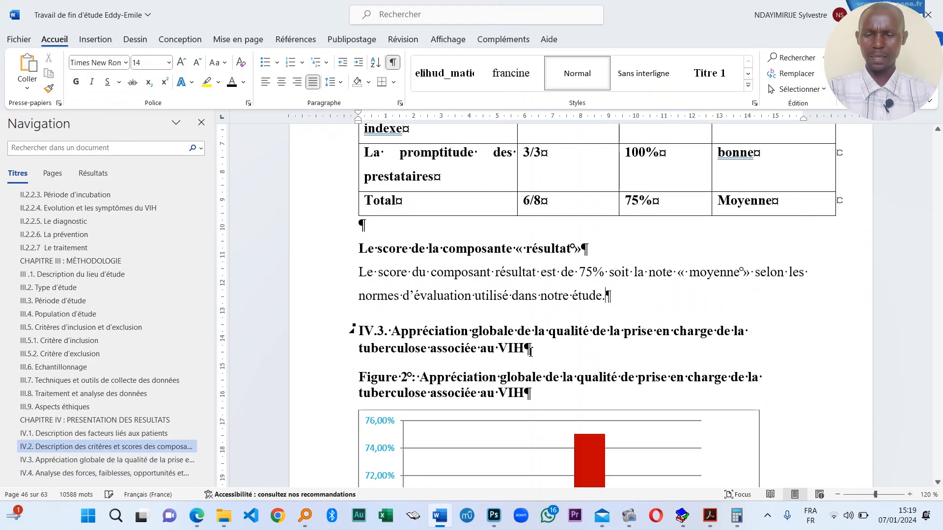
scroll(524, 357, "down", 1)
scroll(524, 358, "up", 2)
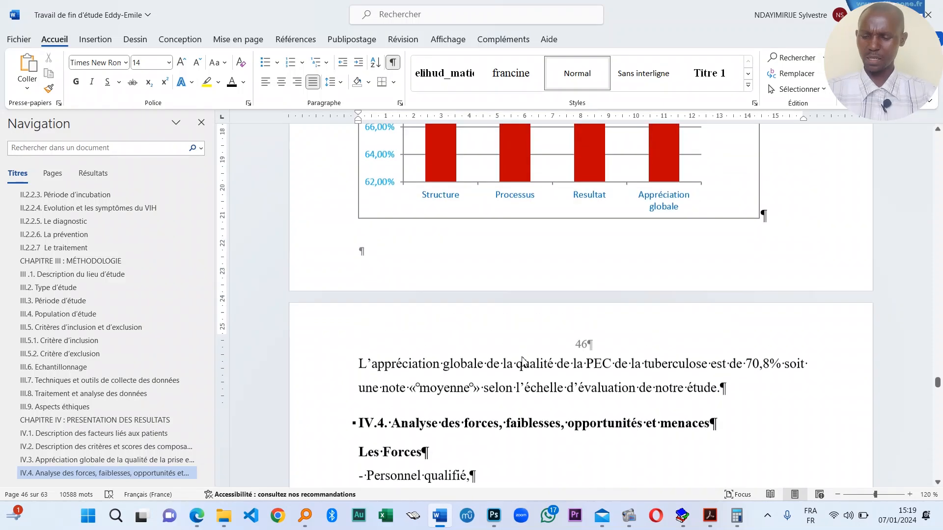
scroll(522, 373, "down", 6)
scroll(526, 374, "down", 4)
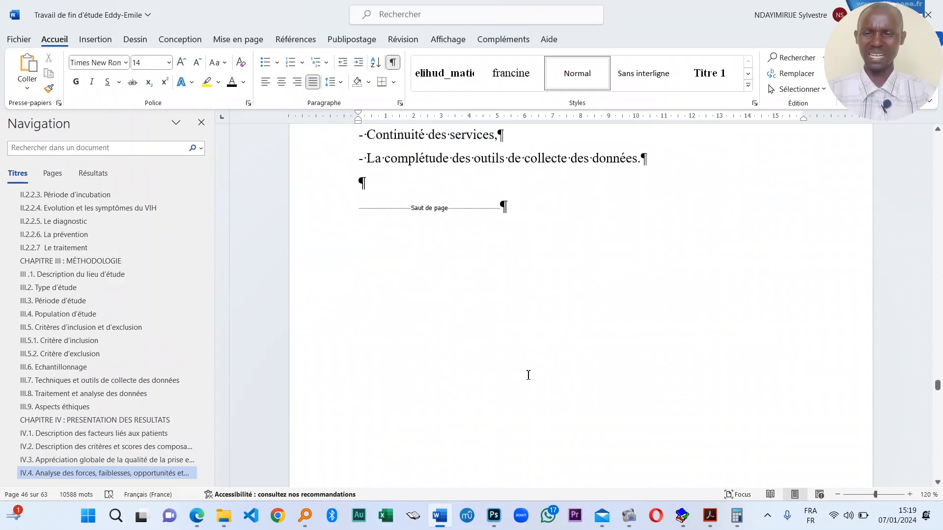
scroll(528, 375, "up", 12)
scroll(508, 364, "up", 10)
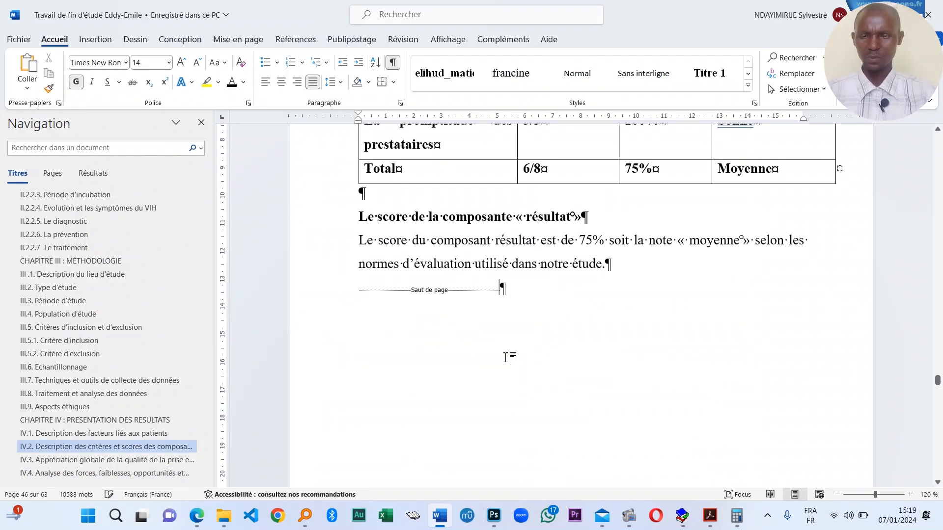
scroll(507, 358, "down", 7)
scroll(581, 348, "down", 10)
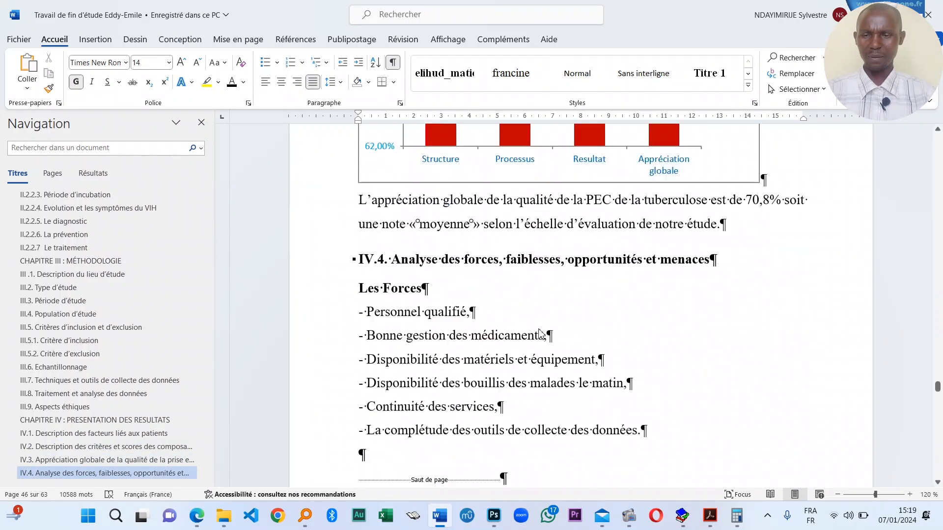
scroll(511, 202, "up", 8)
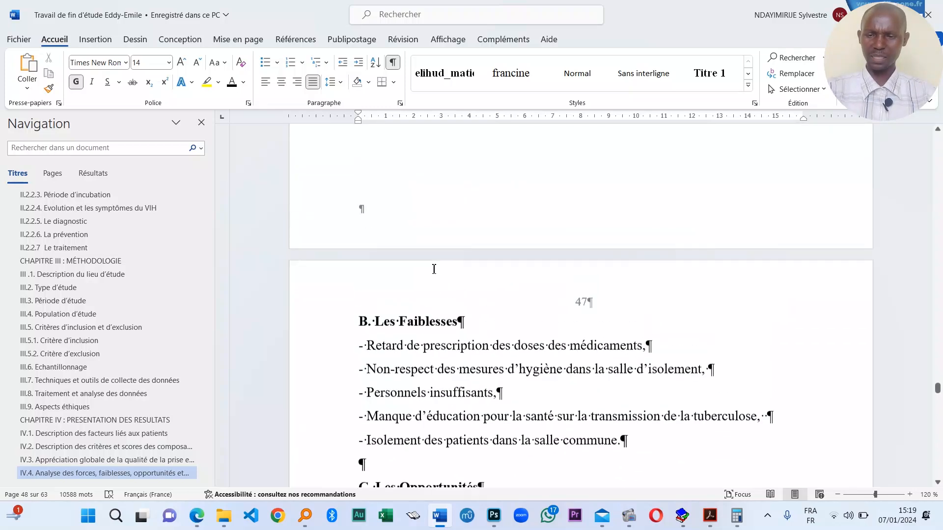
- Replace the break after Forces with a new Ctrl+Enter page break so B. Les Faiblesses starts a page
left_click(537, 328)
key("BackSpace")
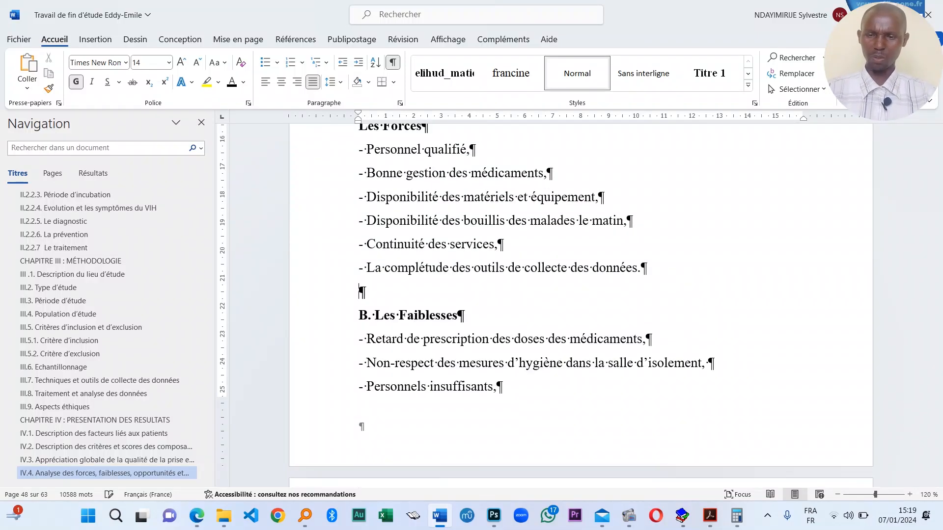
scroll(495, 339, "down", 4)
scroll(495, 339, "up", 7)
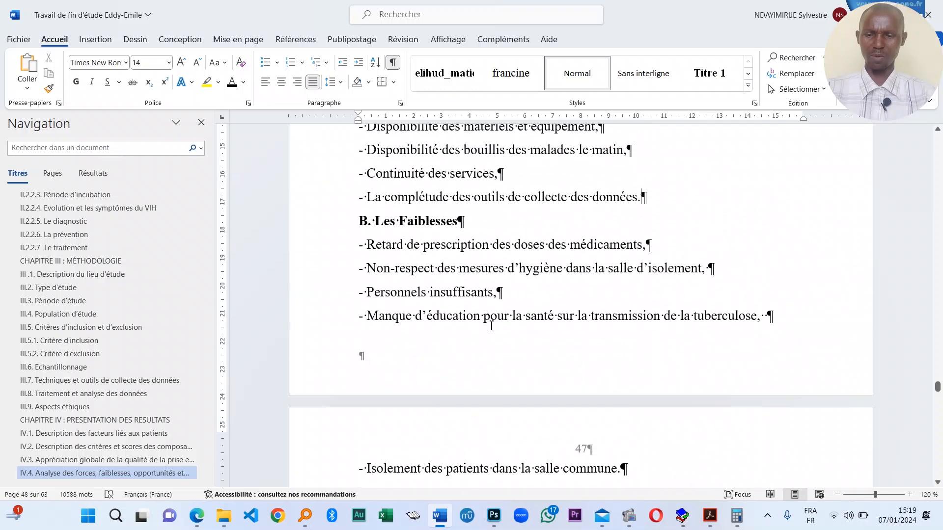
left_click(490, 325)
key("Return")
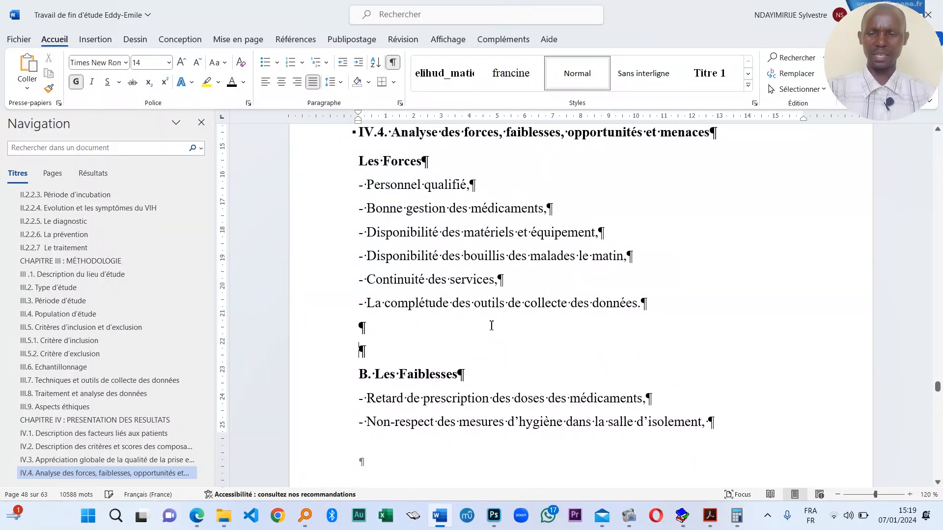
key("ctrl+Return")
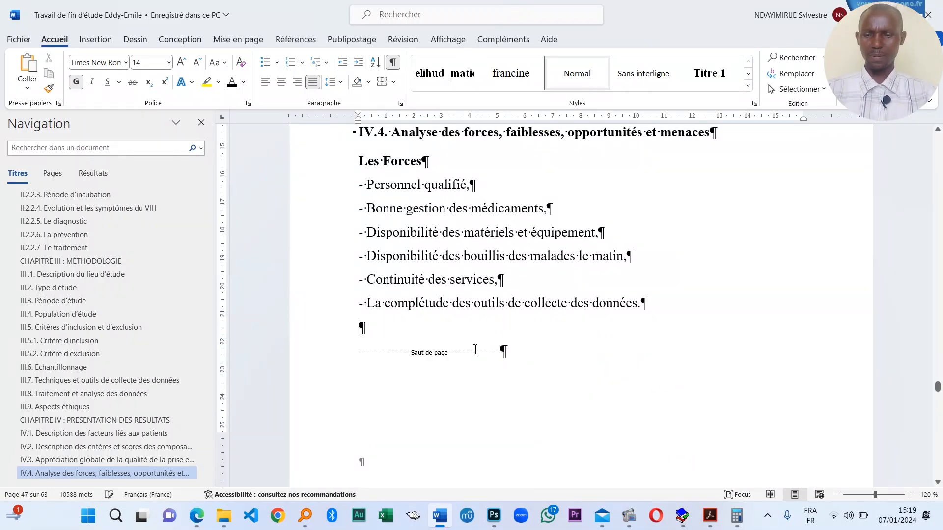
- Delete the page break before CHAPITRE V, then undo to restore it
scroll(473, 349, "down", 5)
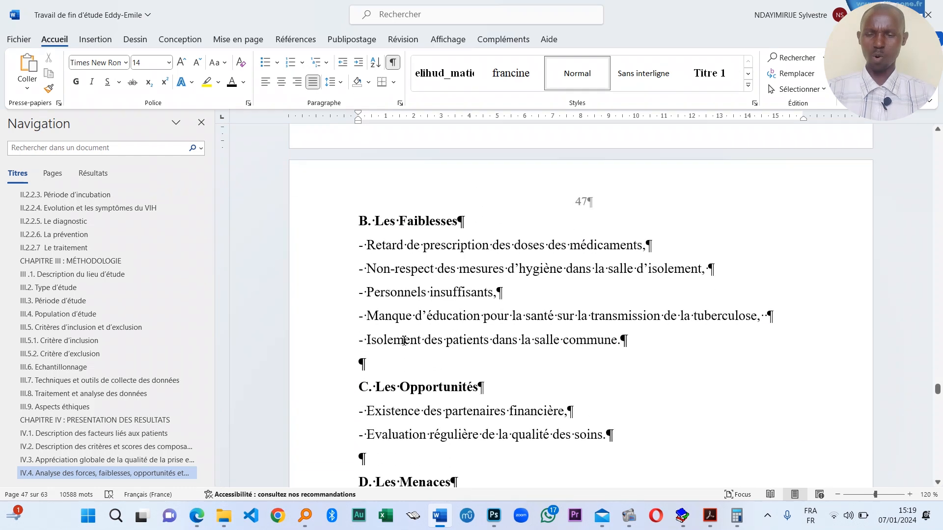
scroll(413, 343, "down", 10)
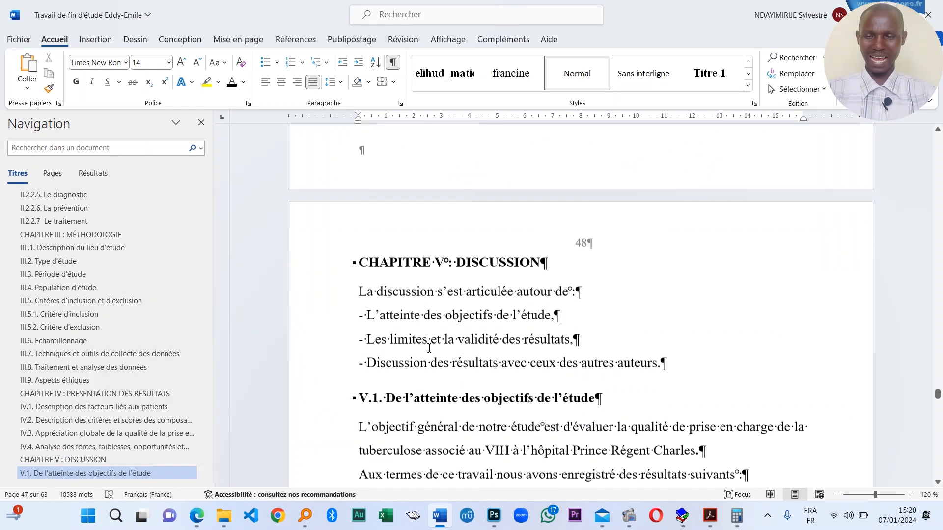
scroll(429, 348, "up", 8)
left_click(516, 319)
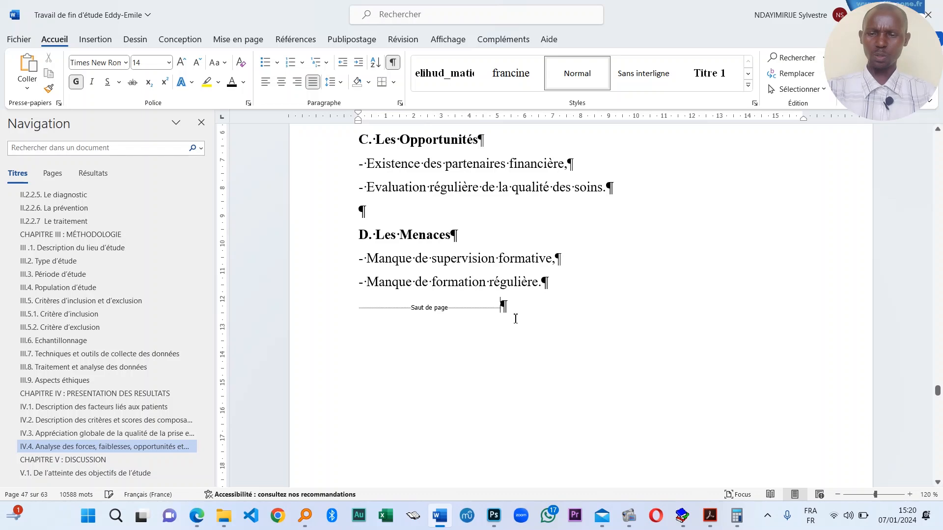
scroll(514, 326, "down", 3)
scroll(513, 337, "up", 2)
key("BackSpace")
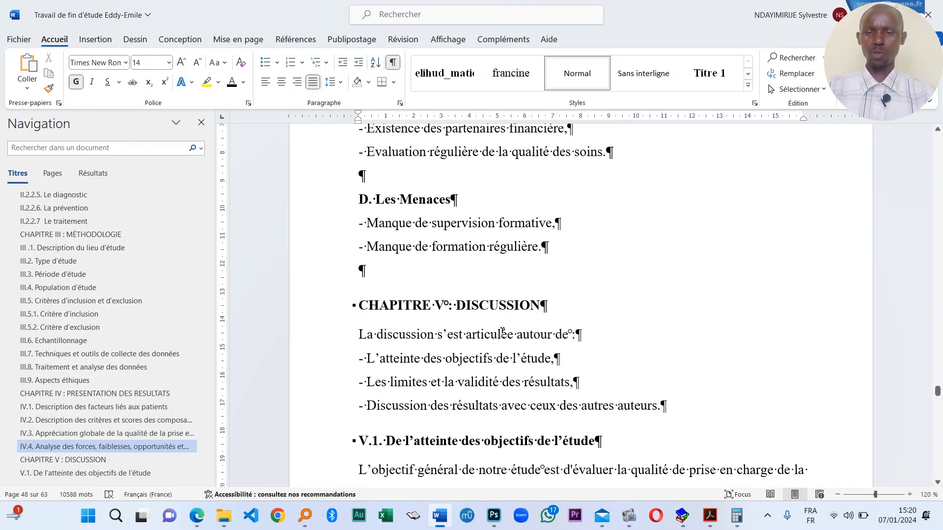
key("ctrl+z")
- Scroll through the Discussion and check the Conclusion heading's style
scroll(486, 332, "down", 2)
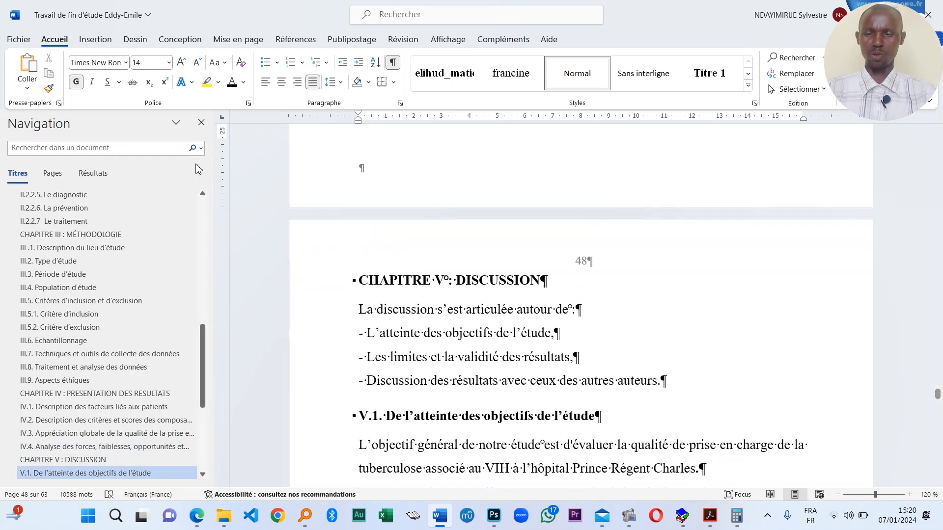
scroll(460, 280, "down", 15)
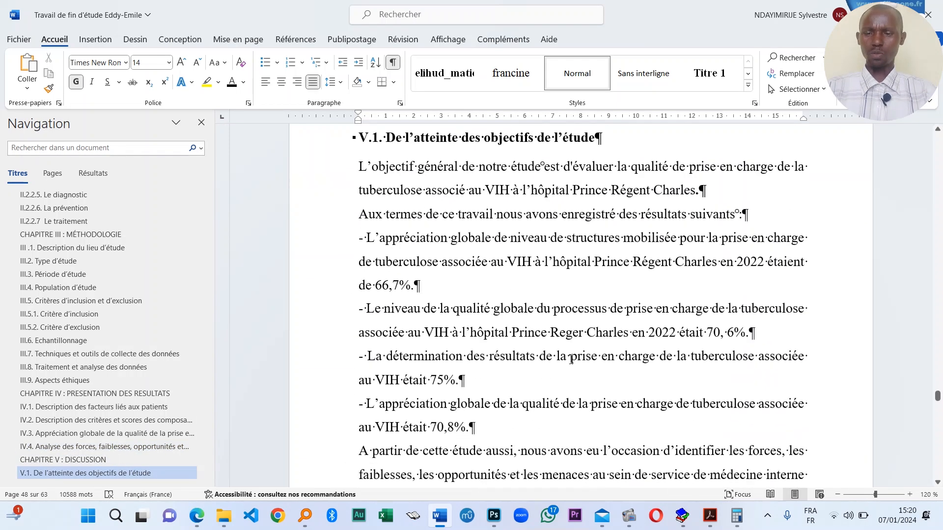
scroll(494, 339, "down", 15)
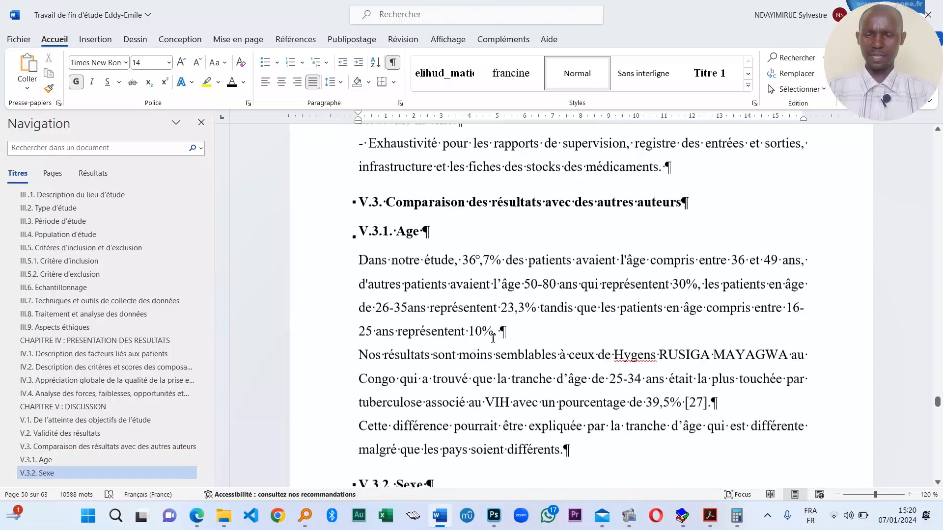
scroll(498, 342, "down", 15)
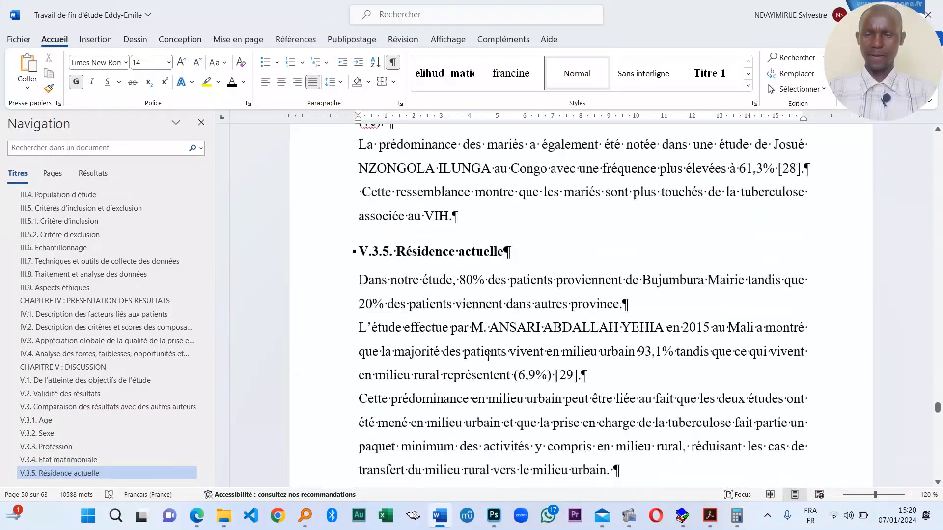
scroll(462, 349, "down", 15)
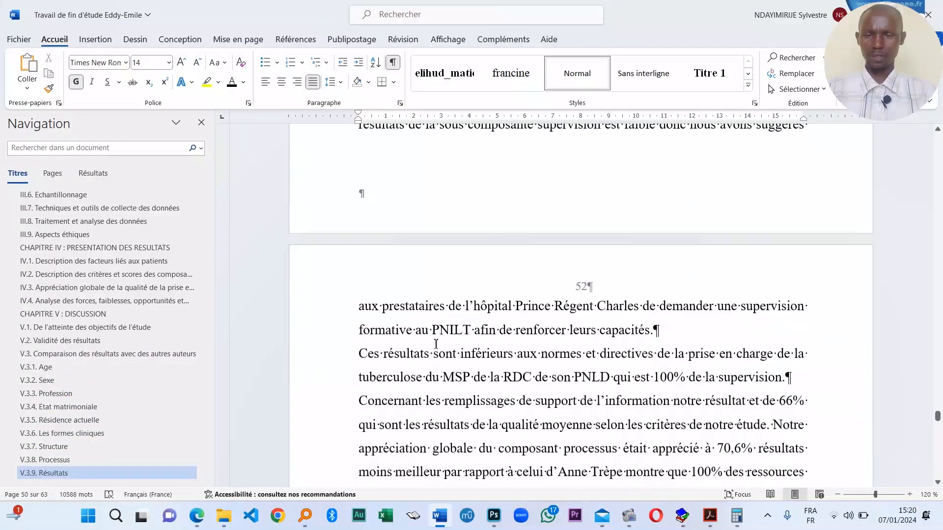
scroll(504, 351, "down", 10)
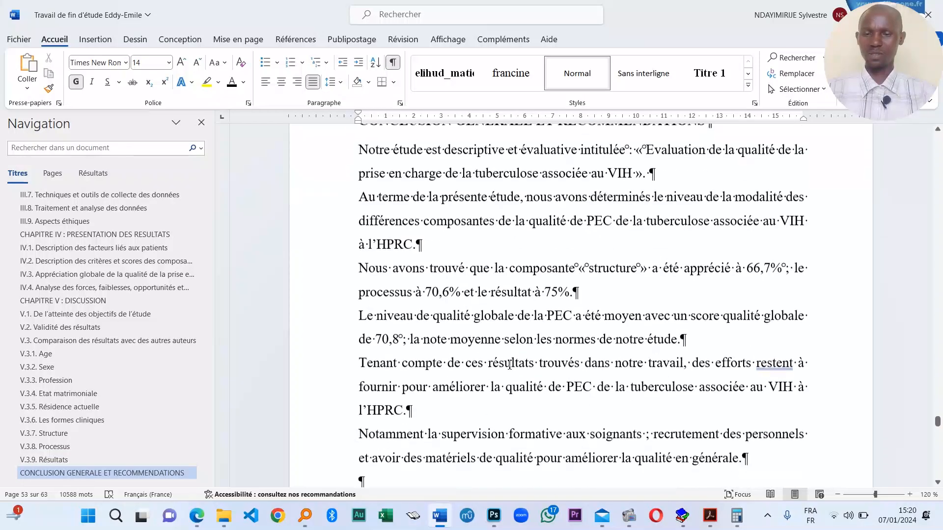
scroll(598, 303, "up", 6)
left_click(598, 303)
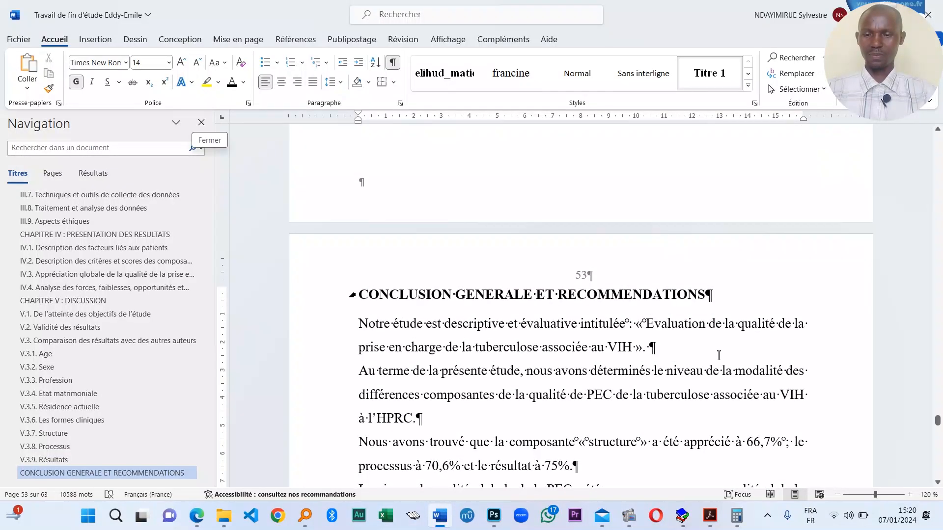
- Check the Au MSPLS suggestion line, then the REFERENCES BLBLIOGRAPHIQUES heading style
scroll(718, 355, "down", 14)
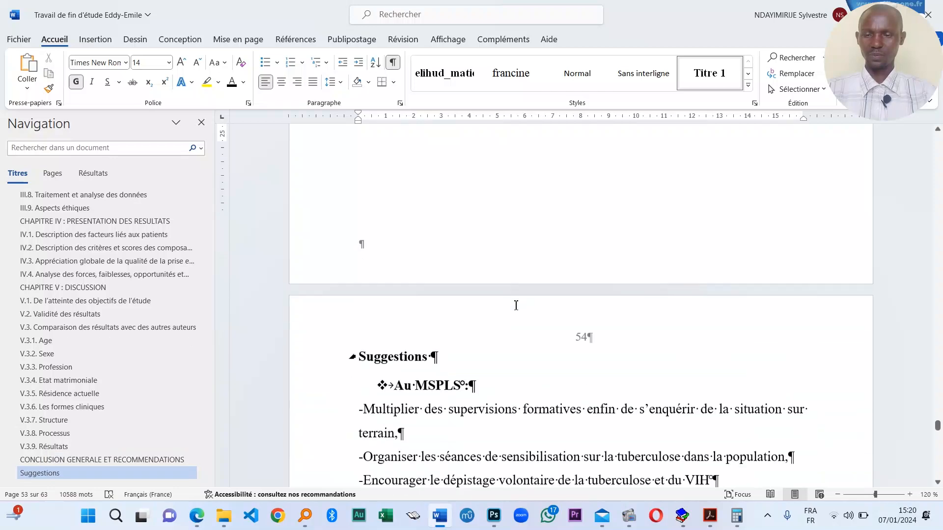
scroll(515, 306, "down", 3)
left_click(416, 311)
scroll(417, 310, "down", 11)
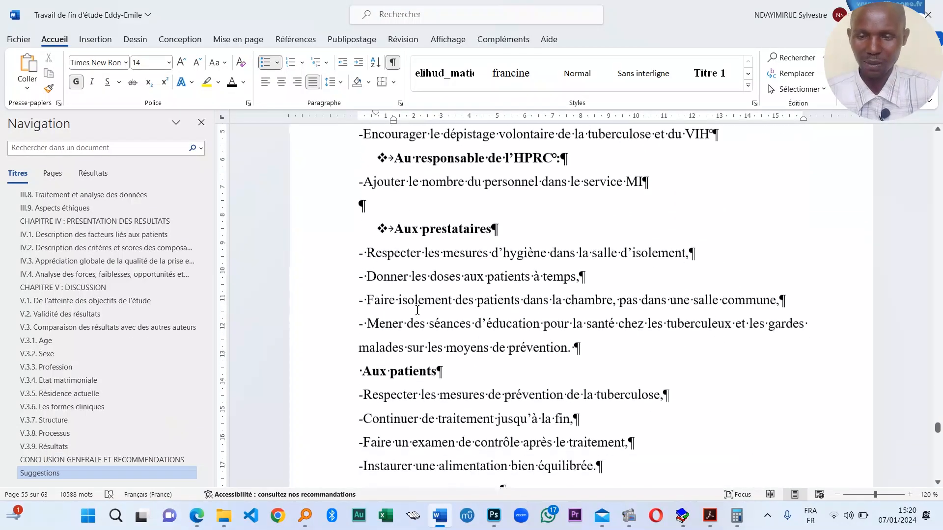
scroll(417, 310, "down", 15)
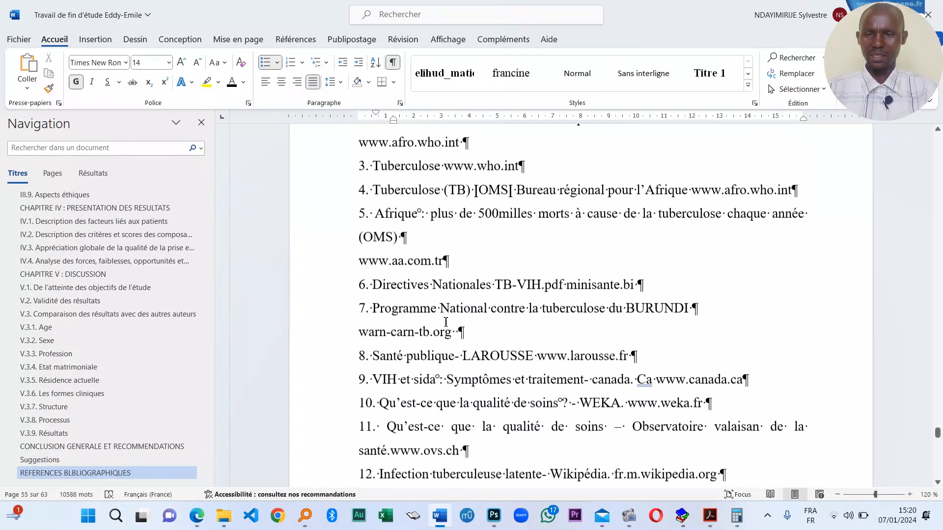
scroll(446, 322, "up", 8)
scroll(446, 276, "down", 3)
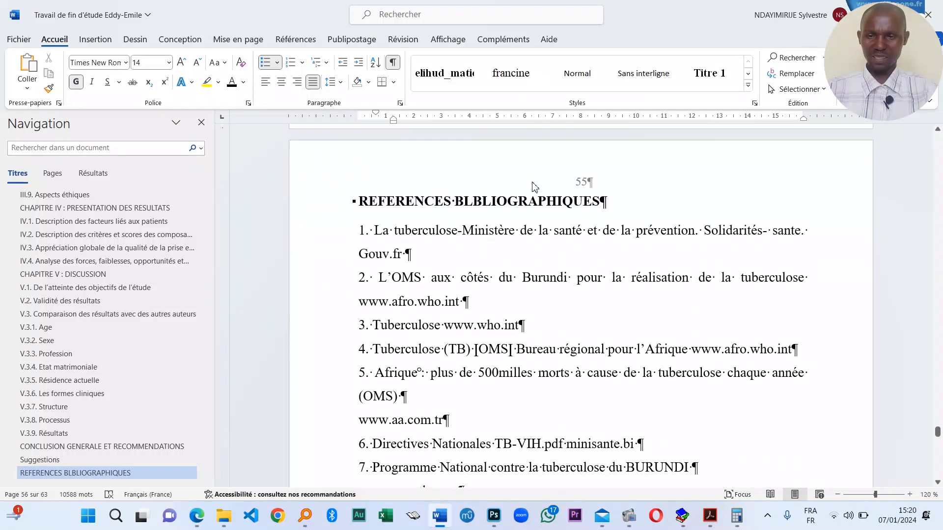
left_click(529, 201)
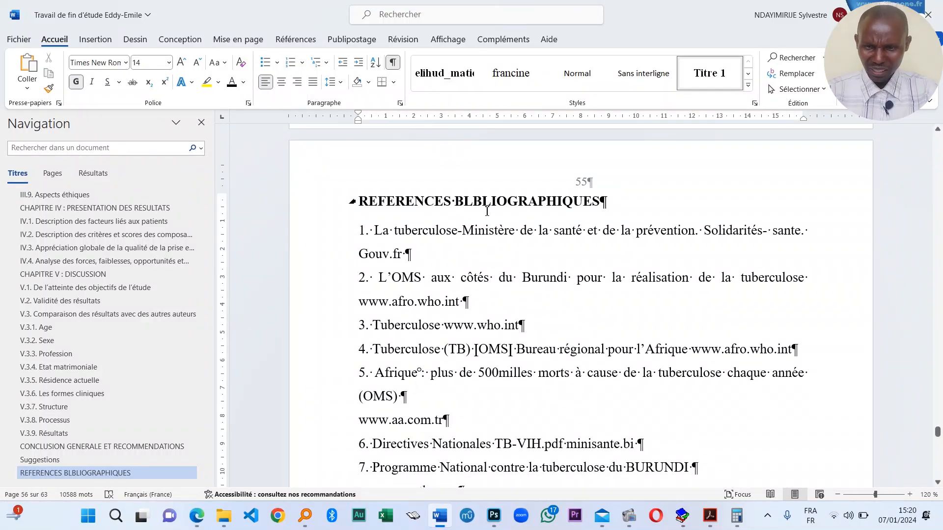
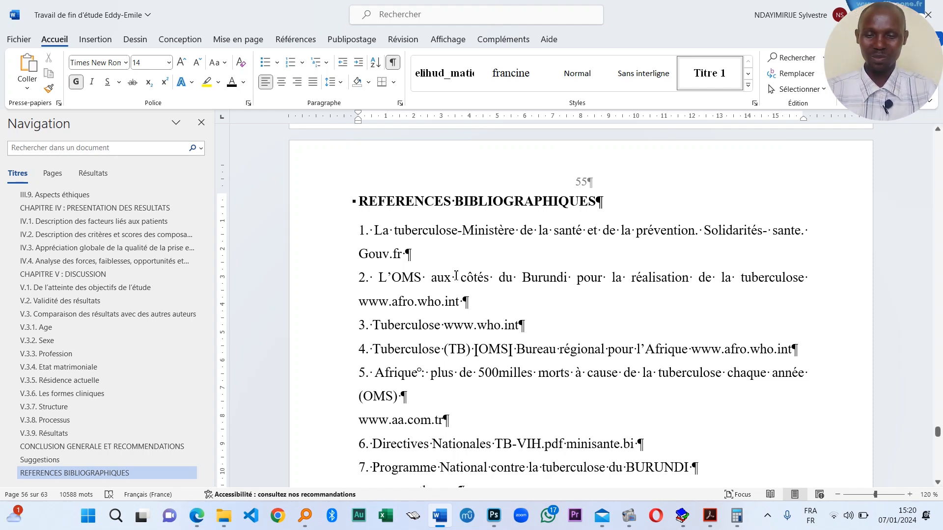
- Scroll past the end of the REFERENCES BIBLIOGRAPHIQUES list to the ANNEXES title page
scroll(614, 197, "down", 5)
scroll(623, 236, "up", 4)
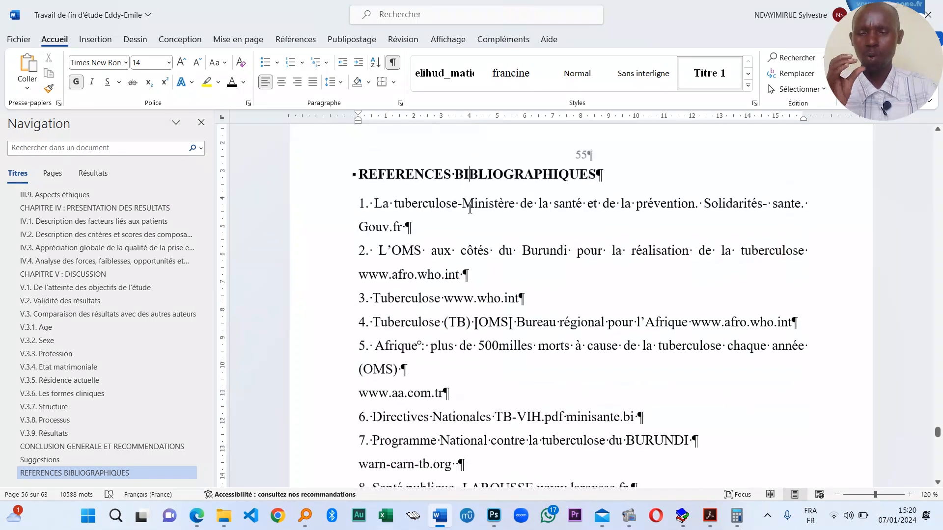
scroll(637, 273, "down", 3)
scroll(637, 295, "down", 1)
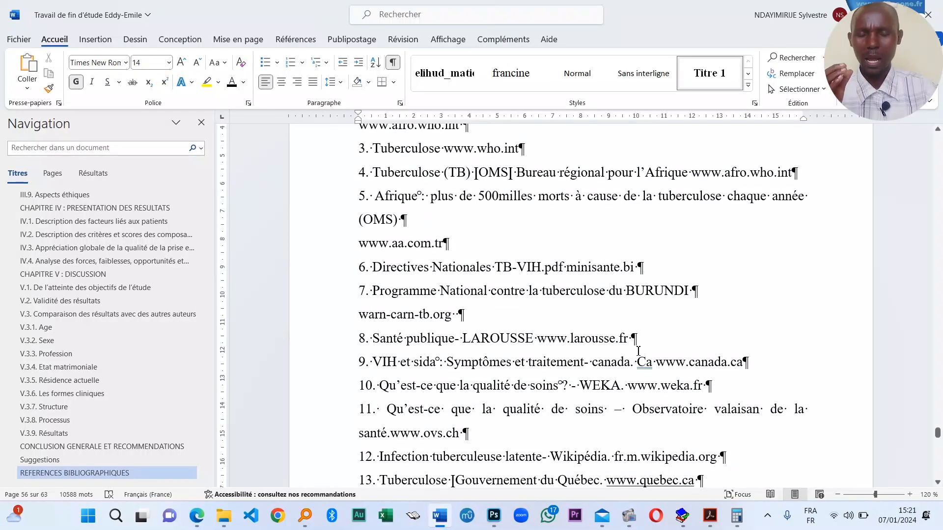
scroll(632, 344, "down", 2)
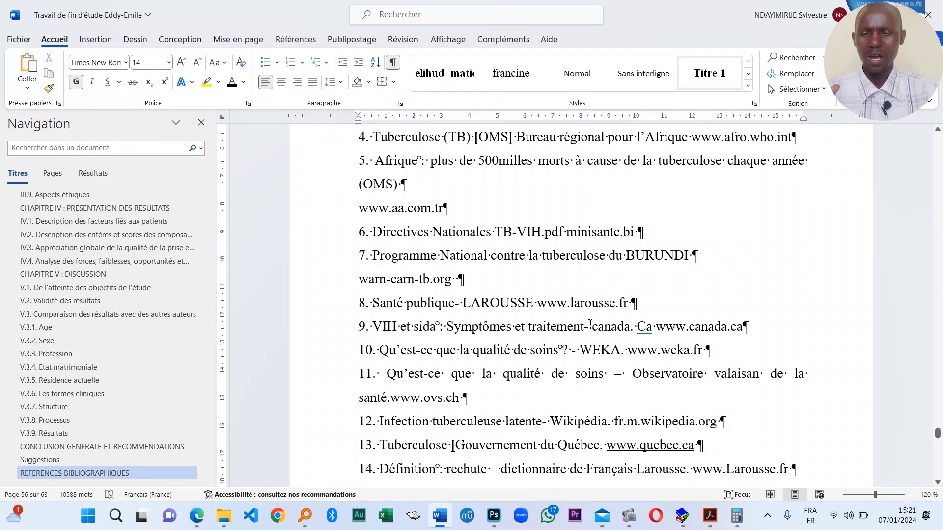
scroll(571, 326, "down", 8)
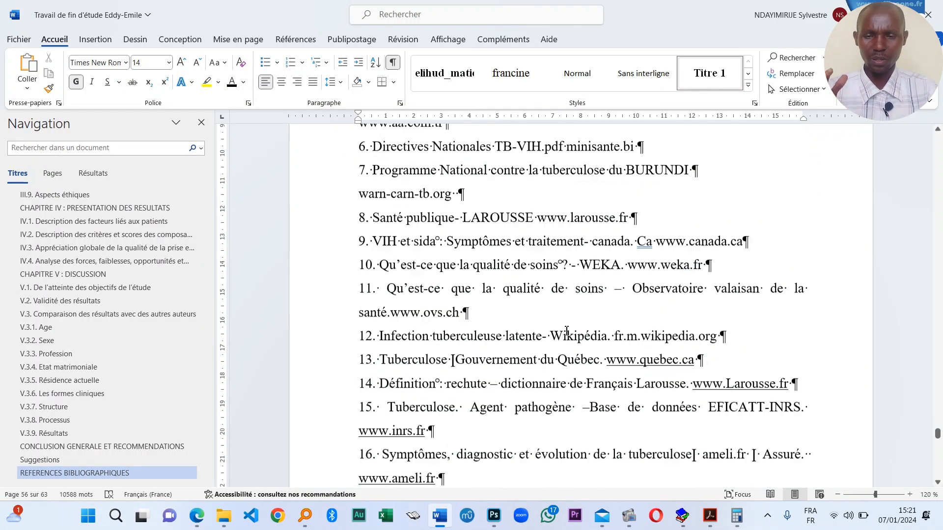
scroll(505, 324, "down", 5)
scroll(504, 324, "down", 10)
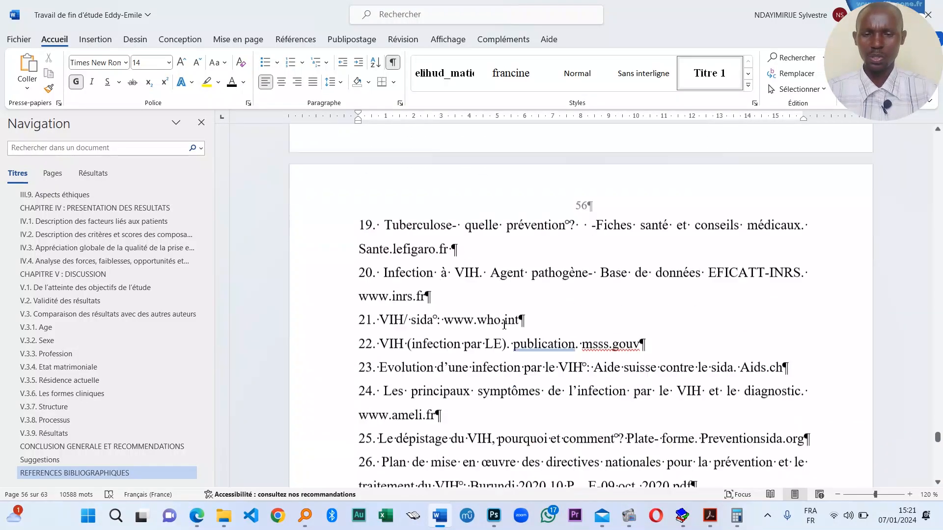
scroll(520, 321, "down", 20)
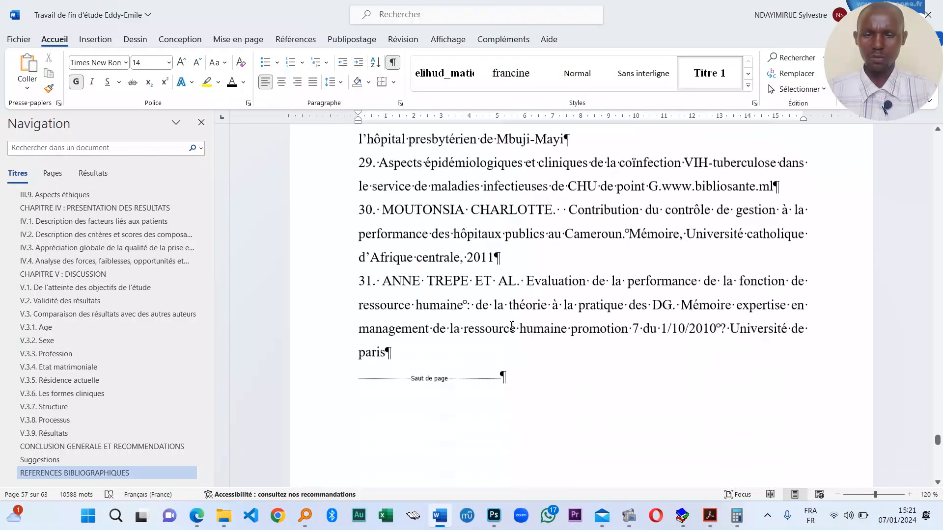
- Enlarge the ANNEXES heading step by step to 80 pt
scroll(470, 319, "down", 1)
scroll(470, 320, "up", 2)
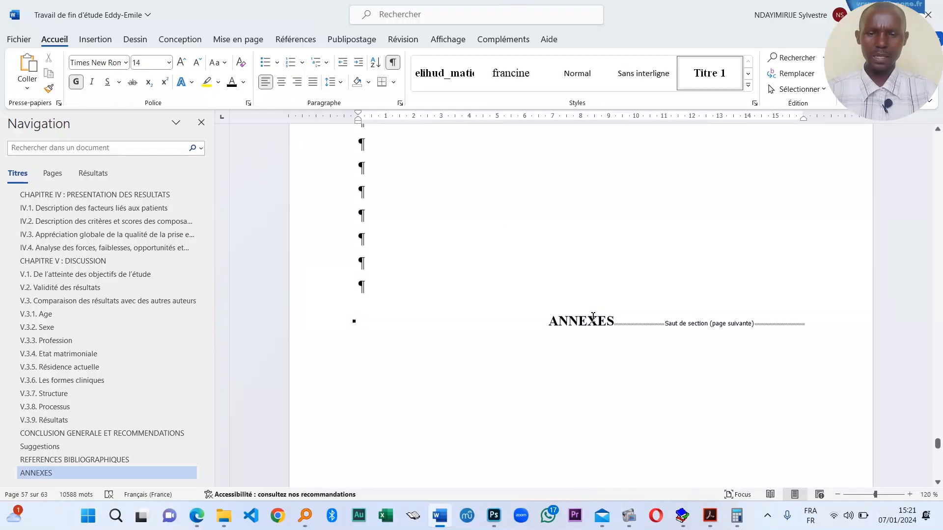
triple_click(600, 322)
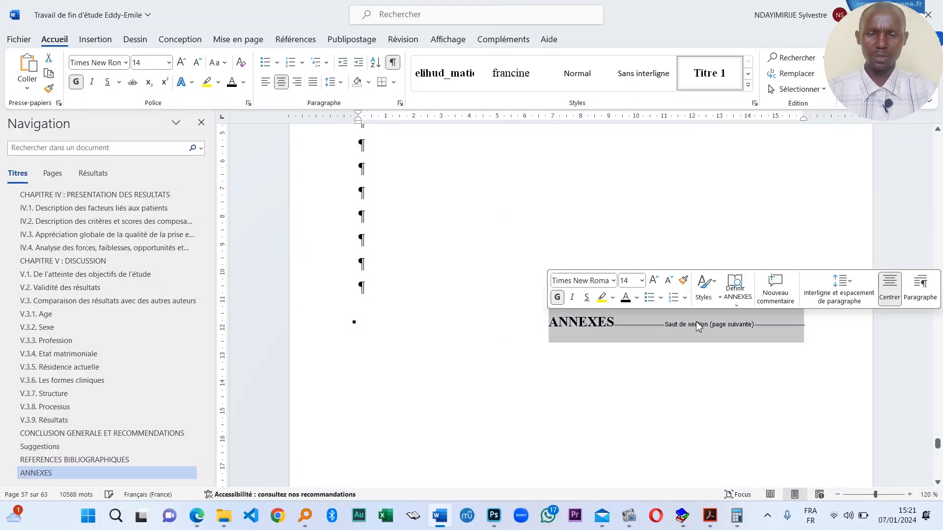
left_click(653, 280)
left_click(653, 280)
left_click(653, 279)
left_click(653, 280)
left_click(653, 279)
left_click(653, 280)
left_click(653, 280)
left_click(654, 280)
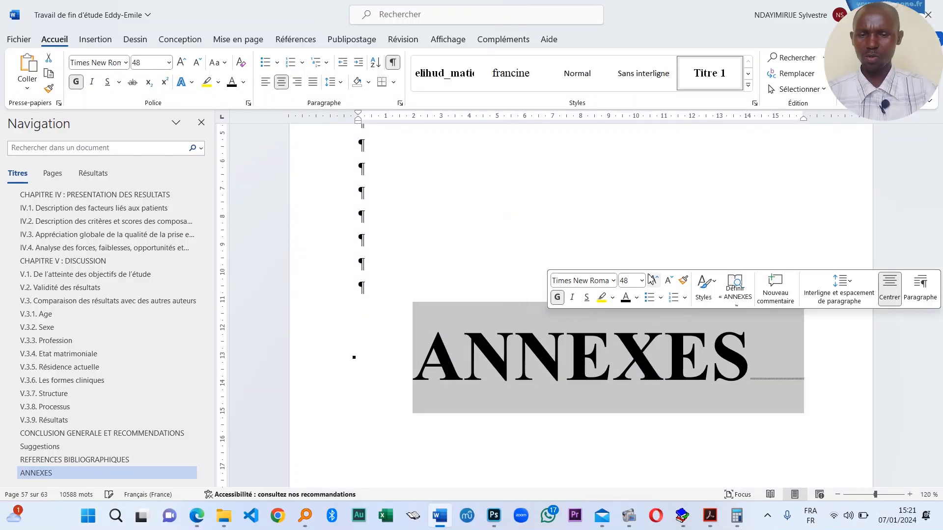
left_click(653, 280)
left_click(652, 280)
left_click(655, 356)
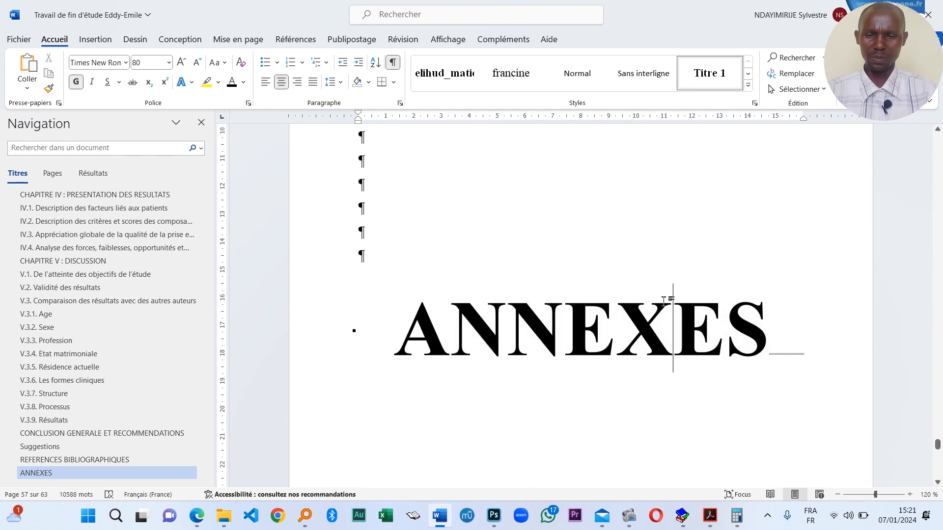
- Scroll down to the patients' Dossiers administratifs records page
scroll(654, 297, "down", 3)
scroll(654, 304, "down", 9, "ctrl")
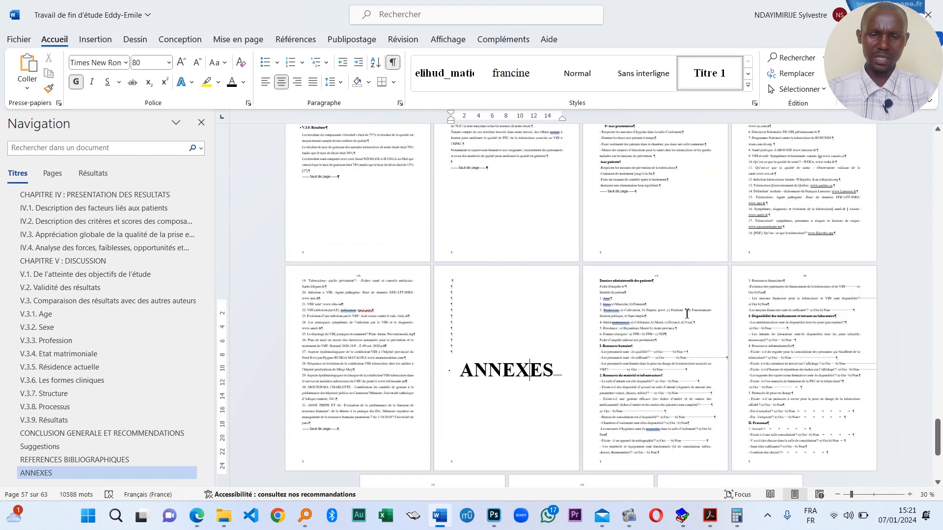
scroll(609, 356, "up", 3, "ctrl")
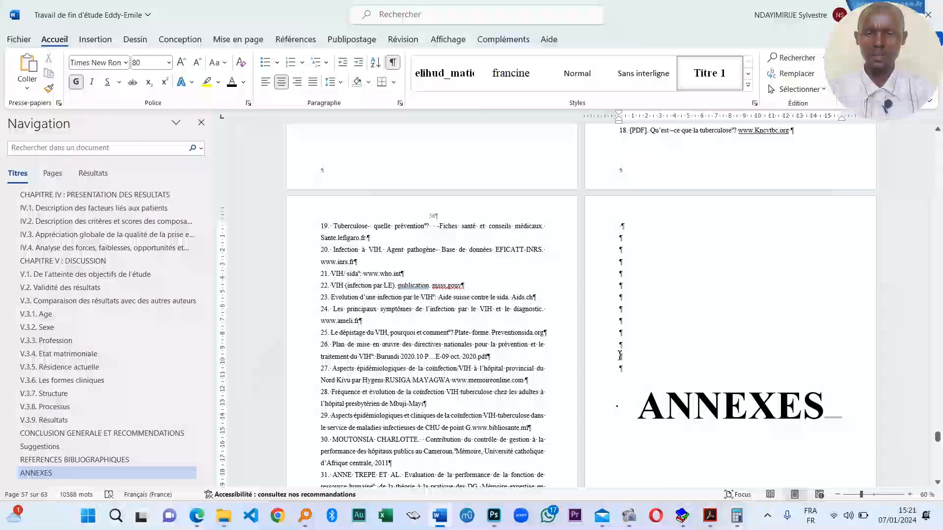
scroll(619, 354, "up", 4, "ctrl")
scroll(643, 363, "down", 5)
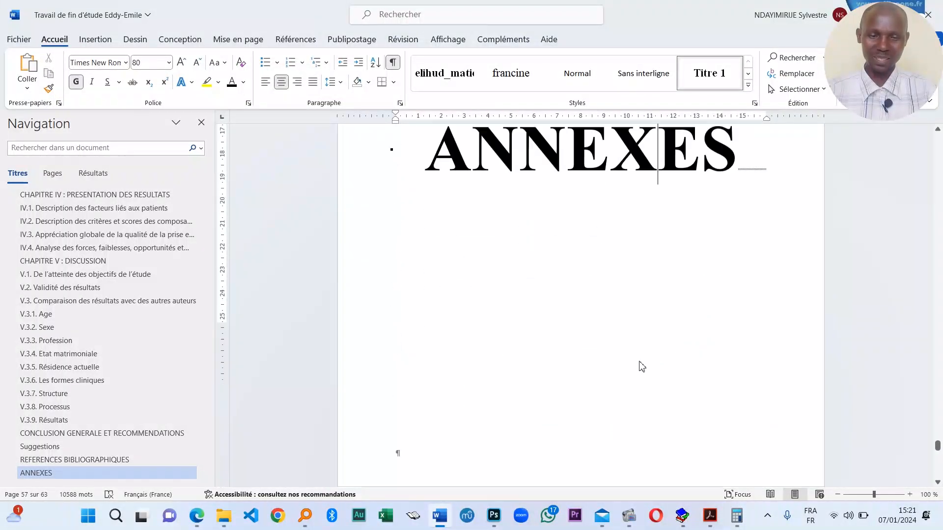
scroll(614, 361, "down", 4)
left_click(569, 327)
scroll(709, 312, "up", 5)
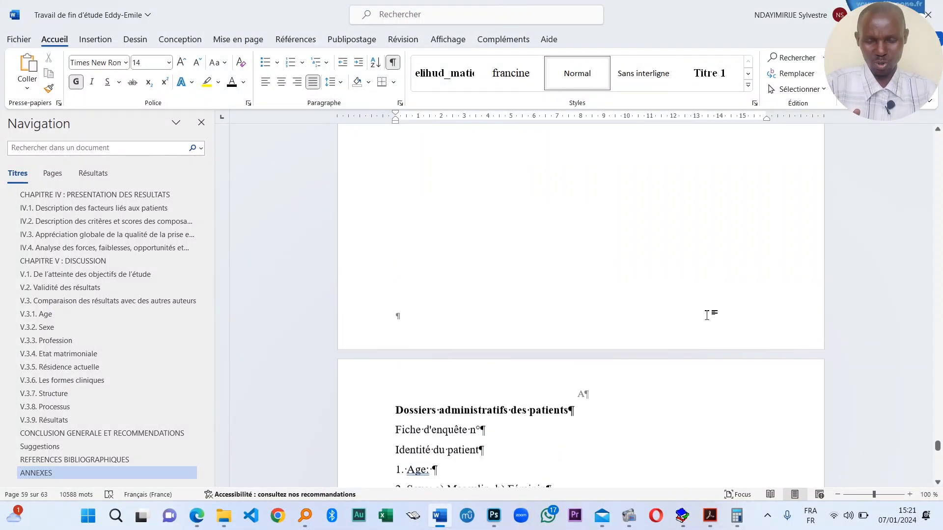
scroll(648, 370, "down", 5)
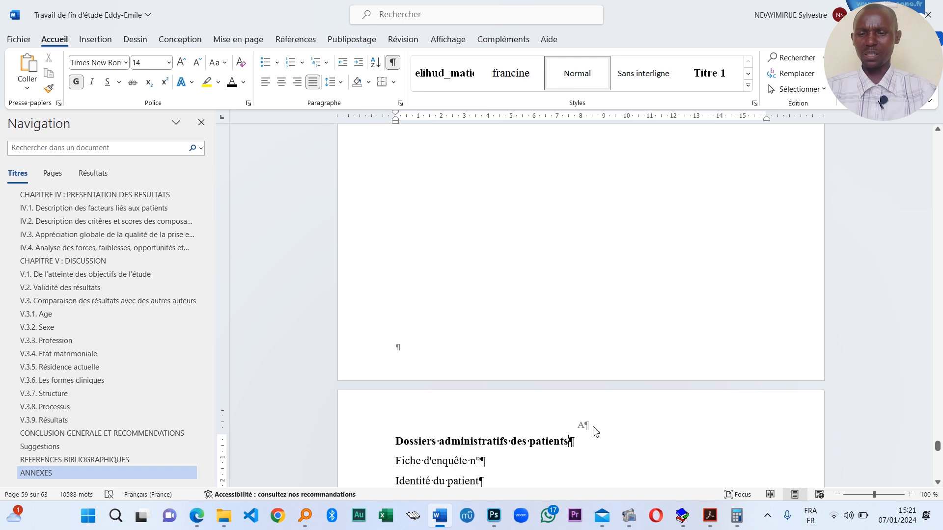
scroll(599, 437, "down", 5)
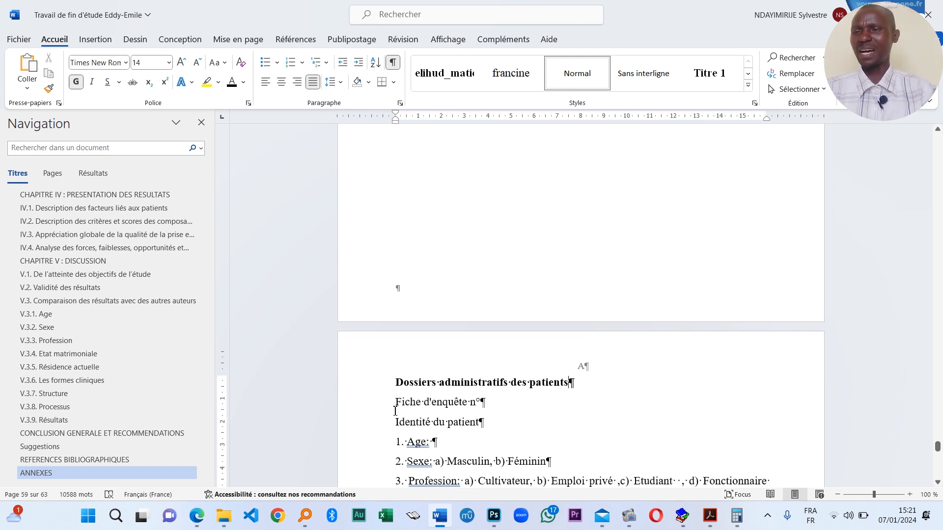
scroll(706, 385, "down", 2, "ctrl")
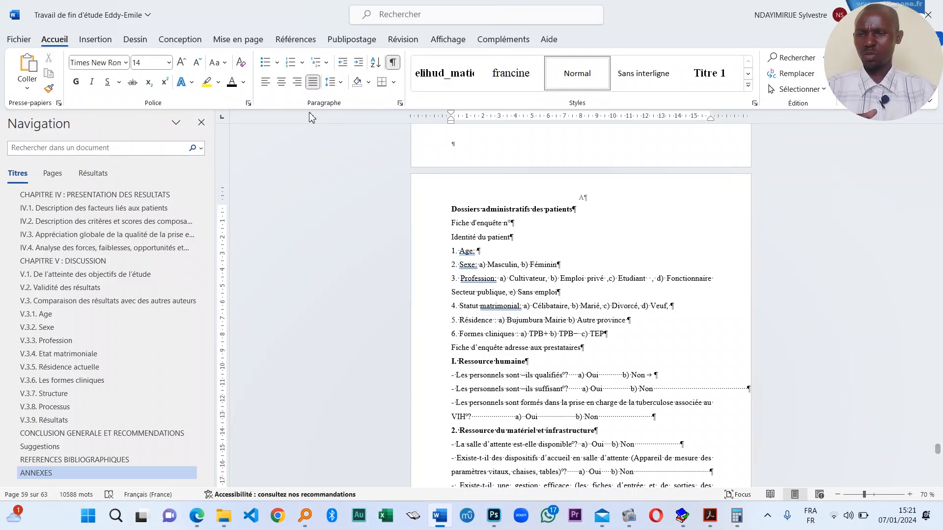
- Insert a next-page section break before the questionnaire, then undo it
left_click(245, 40)
left_click(176, 57)
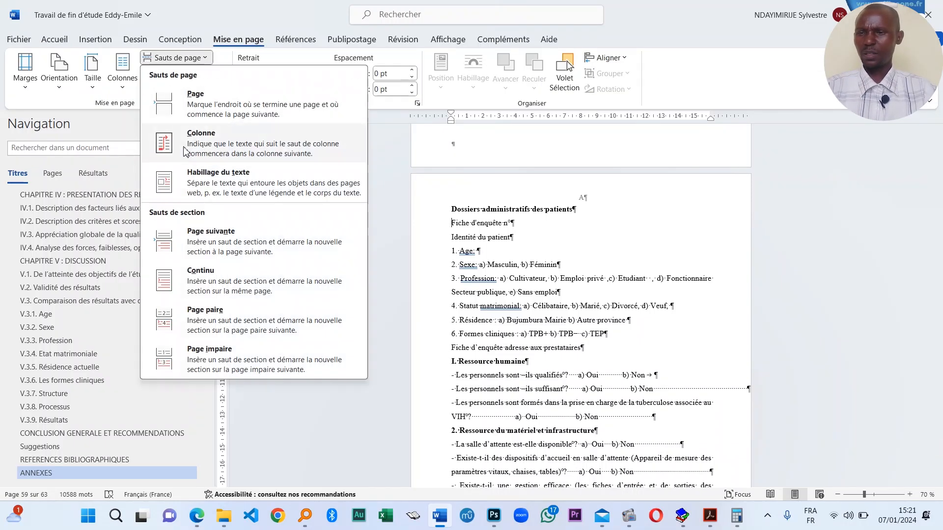
left_click(230, 243)
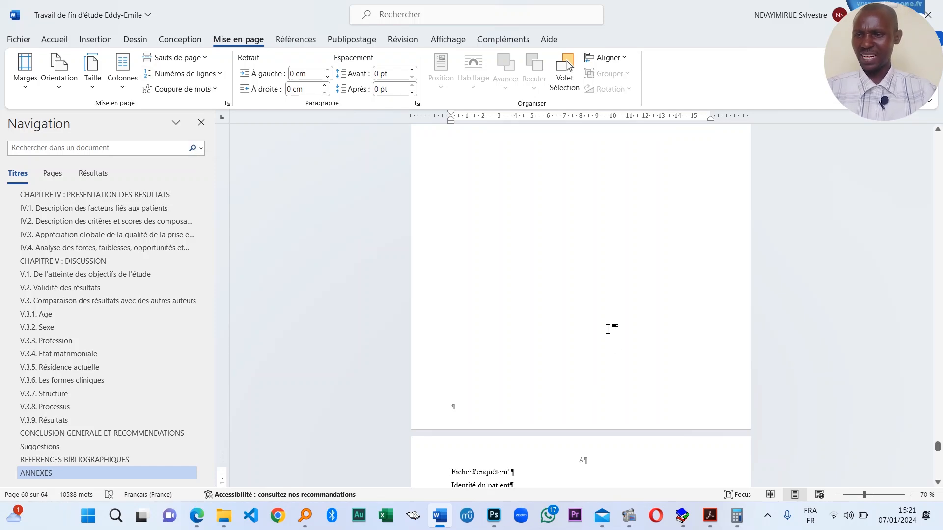
key("ctrl+z")
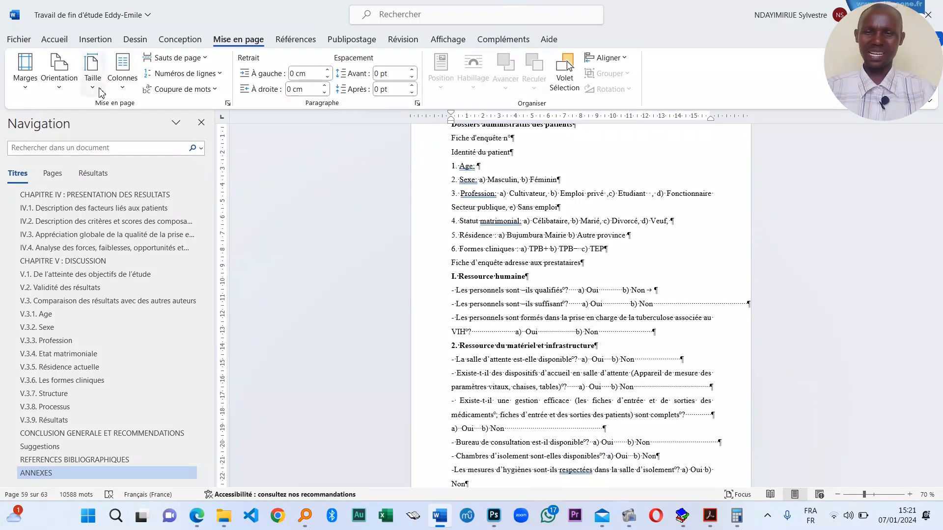
- Turn the questionnaire section to landscape orientation
left_click(98, 89)
left_click(62, 90)
left_click(83, 147)
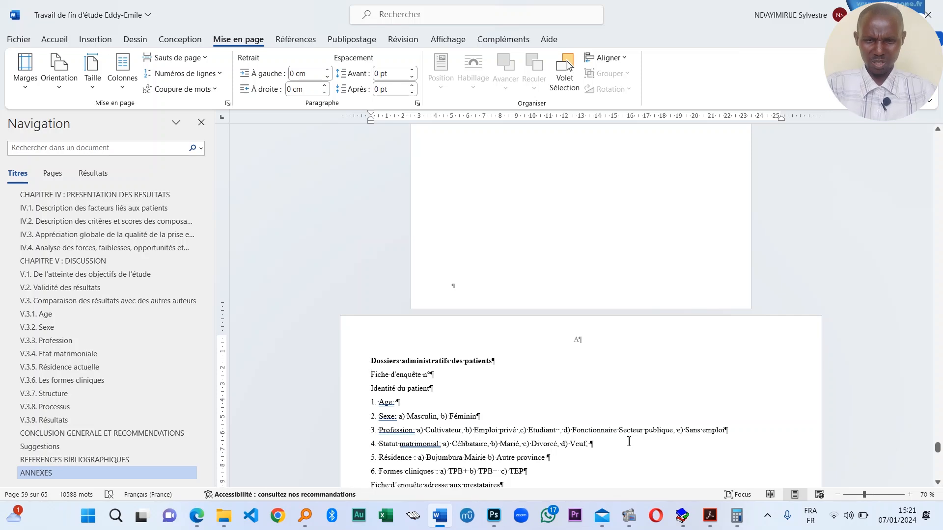
- Review the landscape pages, then switch page A back to portrait
scroll(630, 432, "down", 3)
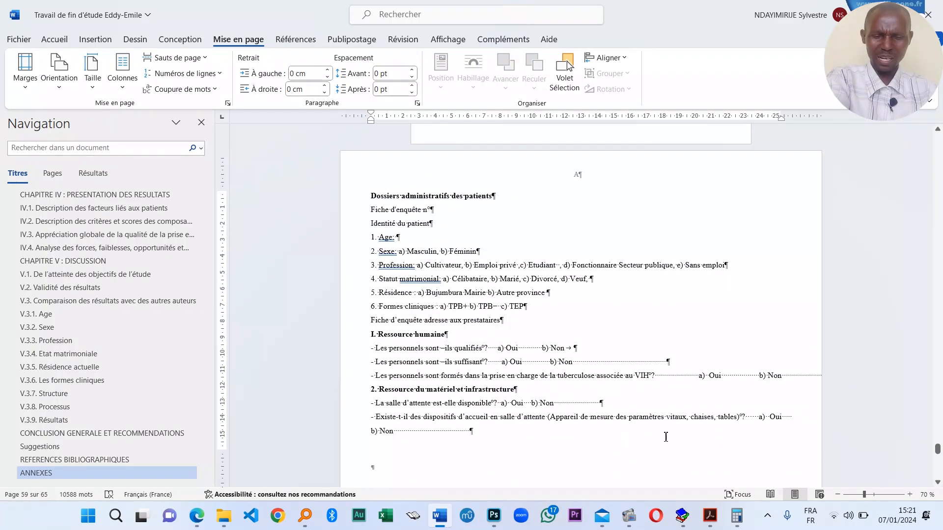
scroll(666, 436, "up", 6)
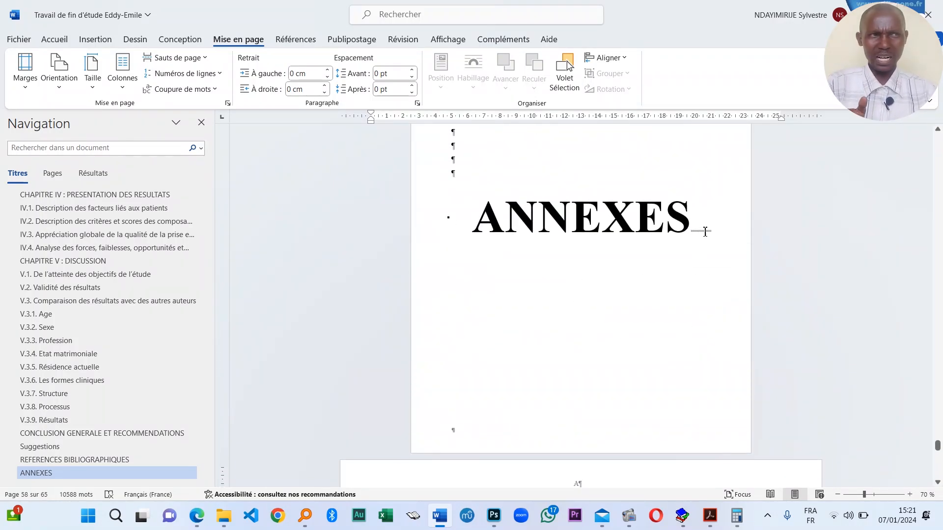
scroll(663, 358, "down", 5)
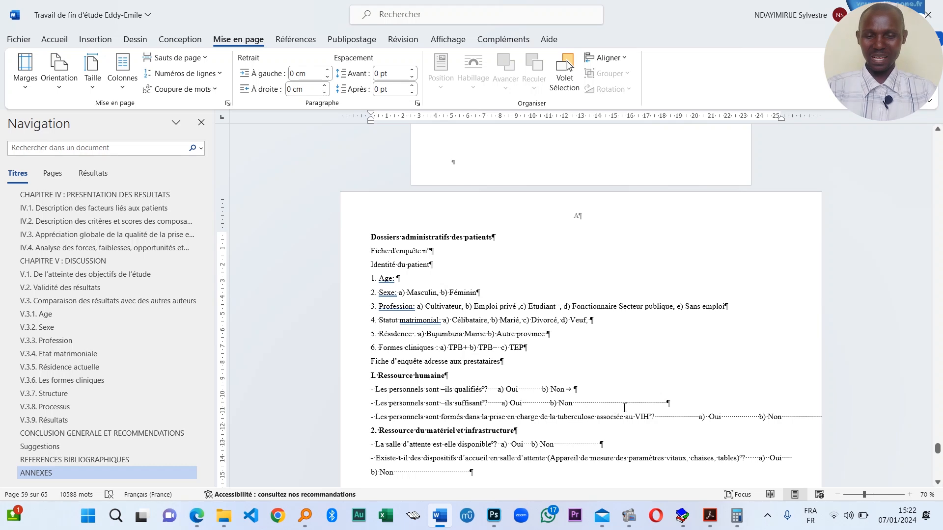
scroll(608, 336, "up", 1)
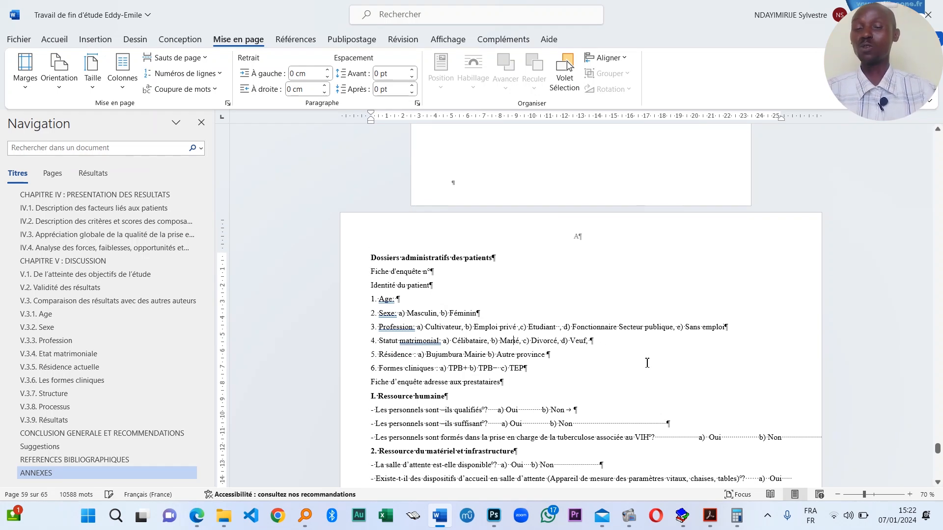
scroll(721, 370, "down", 5)
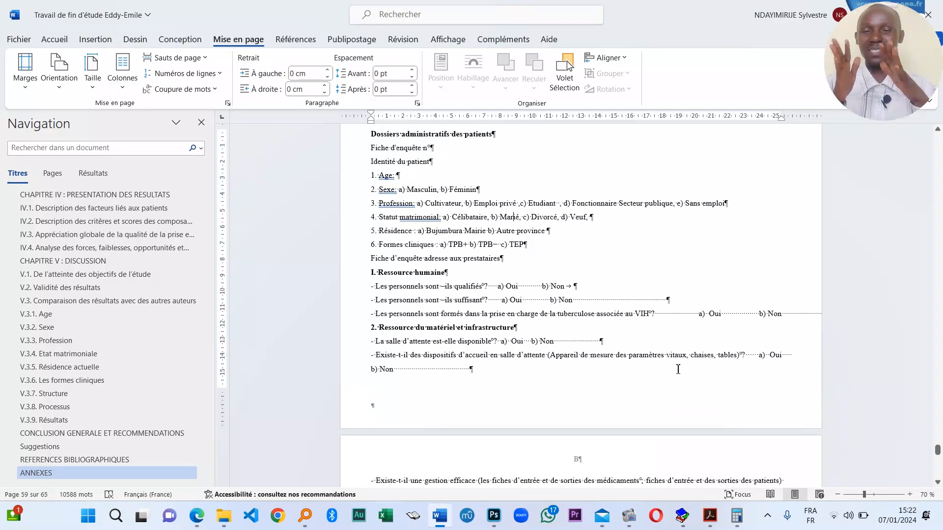
scroll(678, 368, "up", 2)
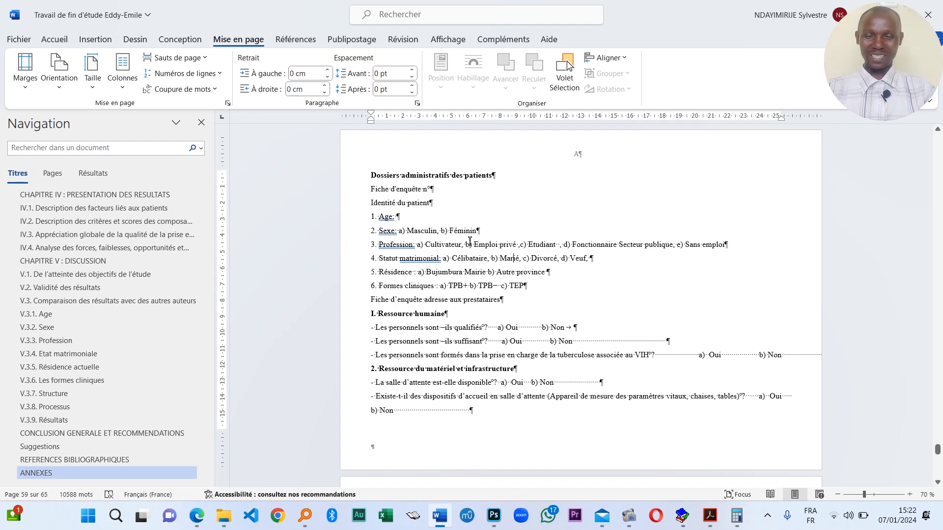
scroll(645, 355, "down", 8)
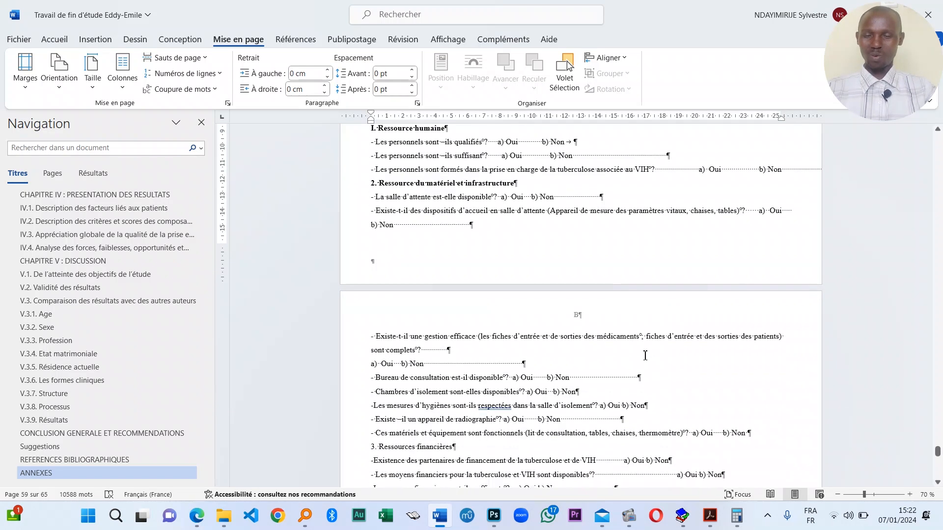
scroll(645, 355, "up", 12)
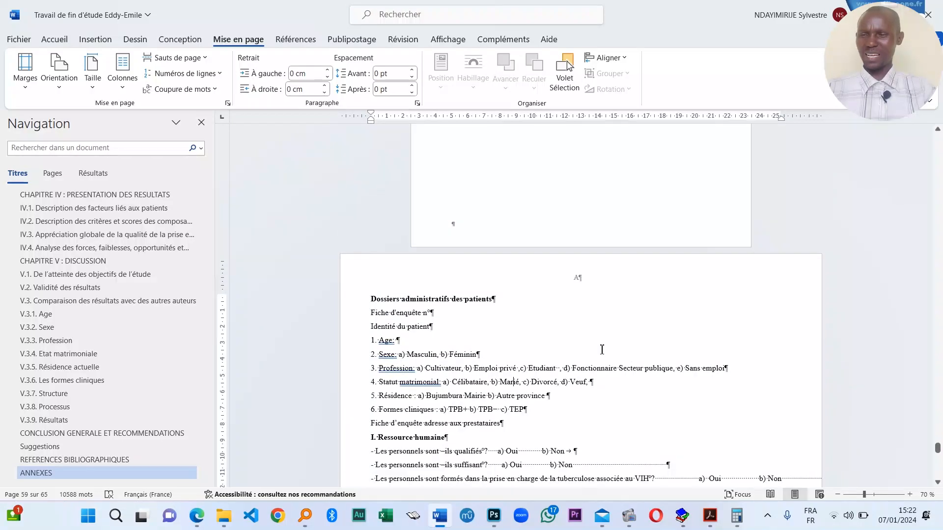
scroll(602, 350, "down", 1)
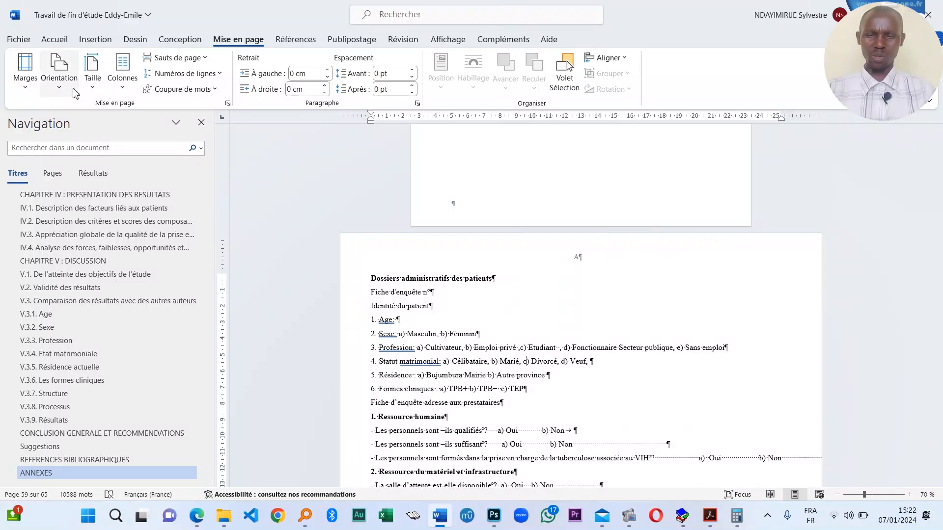
left_click(58, 74)
left_click(88, 114)
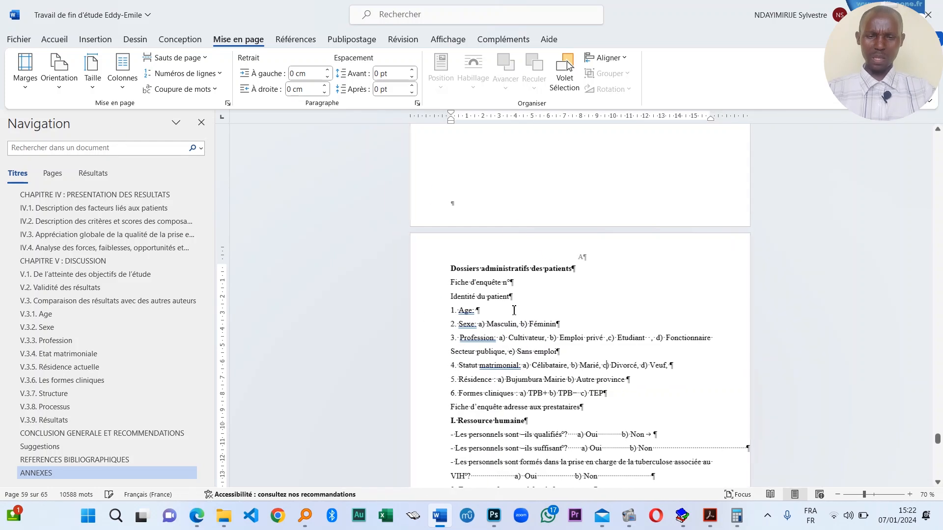
- Insert a page break so II. Processus starts on a new page
scroll(647, 353, "down", 10)
scroll(648, 352, "down", 17)
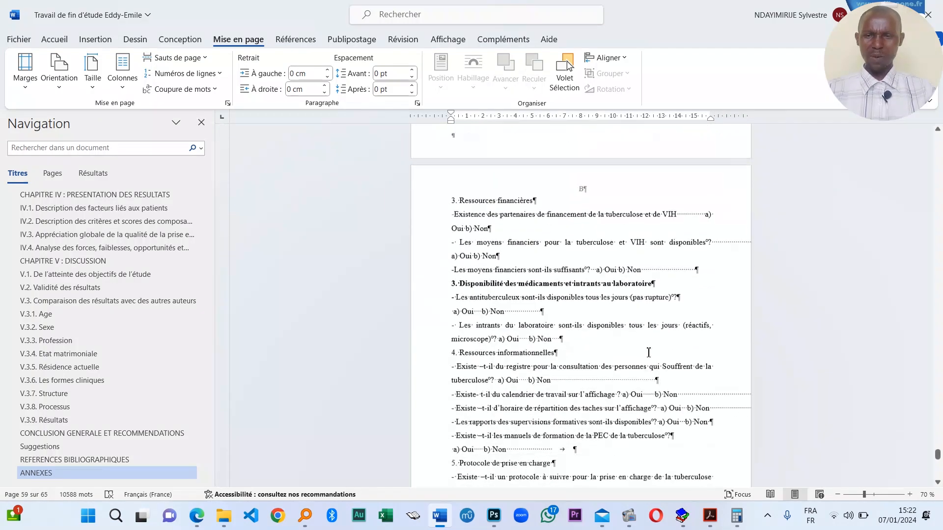
scroll(648, 353, "down", 6)
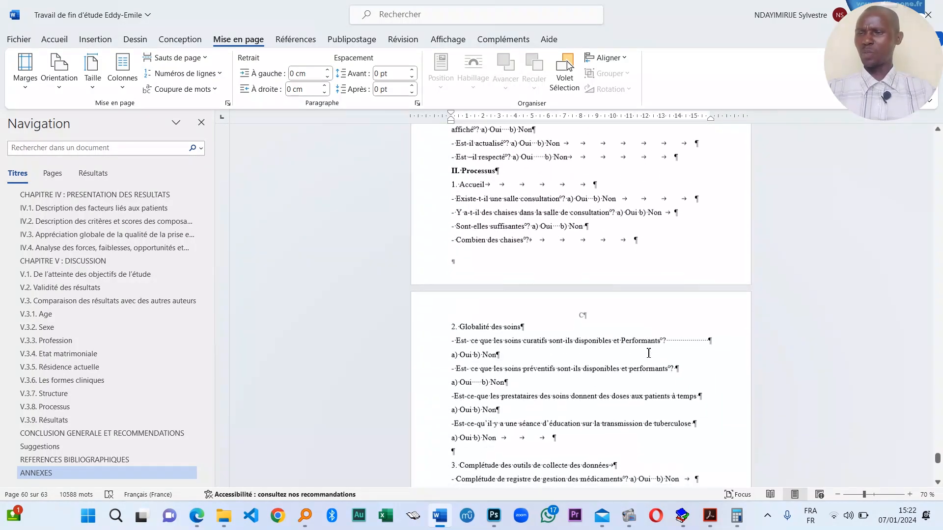
left_click(95, 40)
left_click(80, 82)
- Scroll through III. Résultats to the RESUME page and its keywords line
scroll(524, 327, "down", 18)
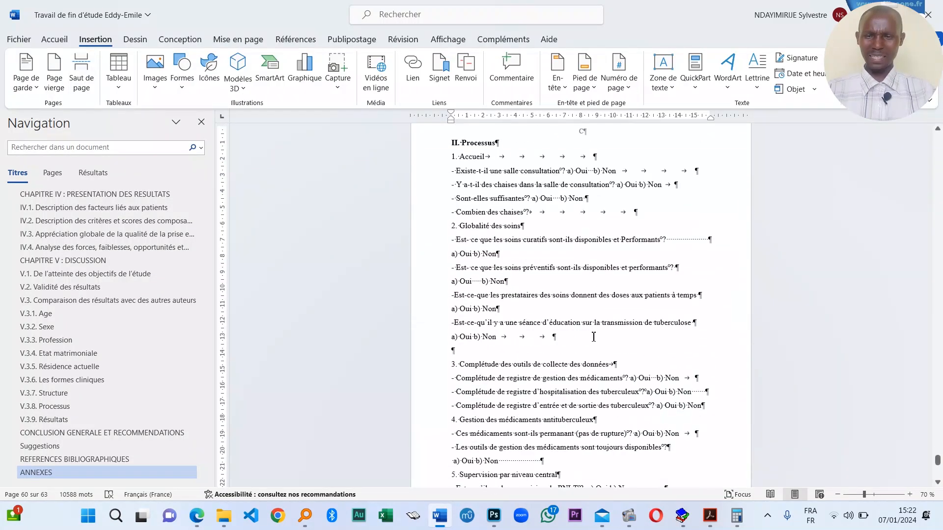
scroll(533, 346, "down", 6)
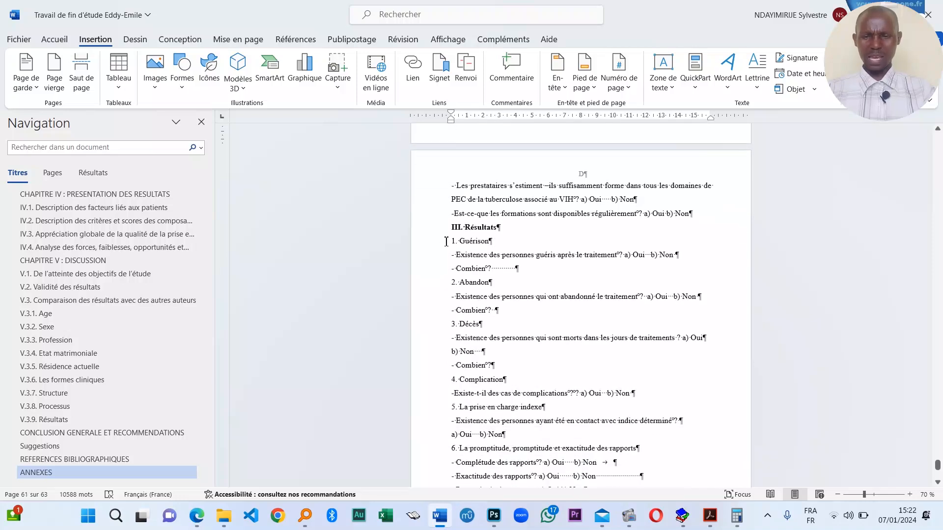
left_click(453, 227)
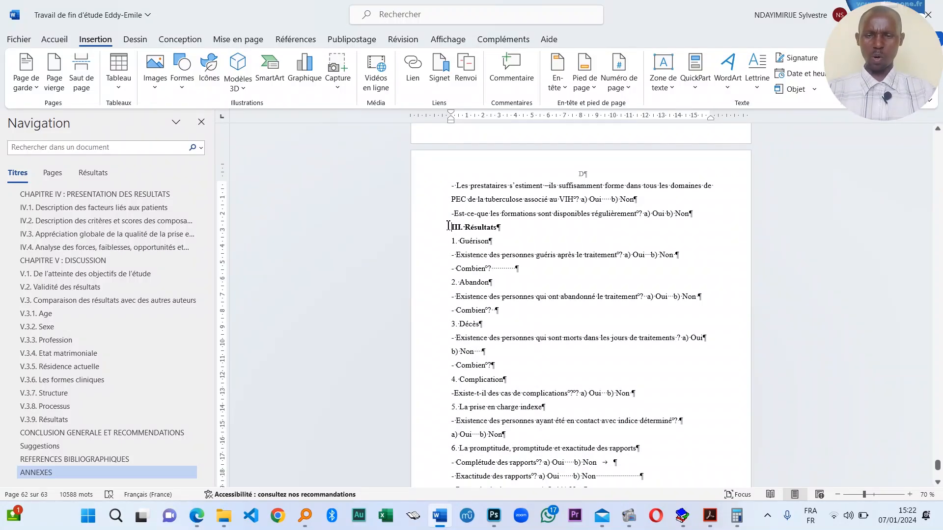
scroll(512, 283, "down", 12)
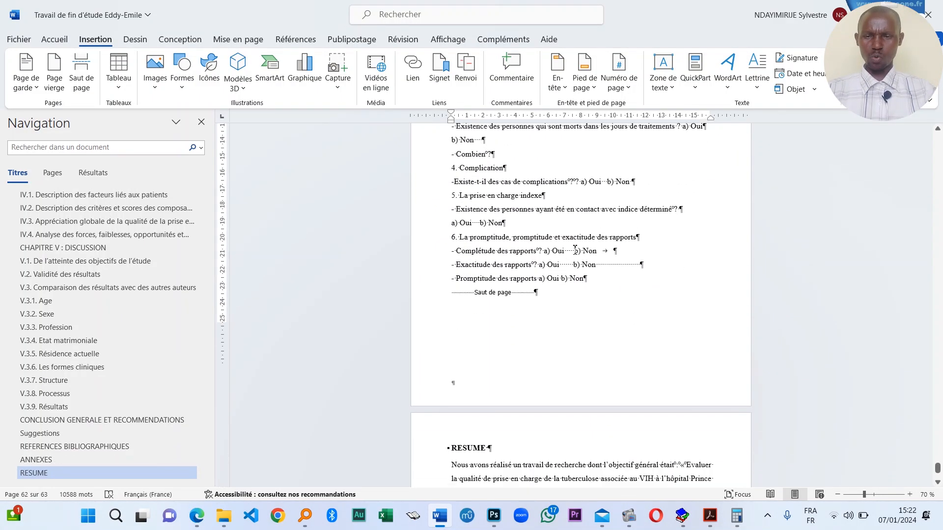
scroll(511, 282, "down", 2)
left_click(473, 278)
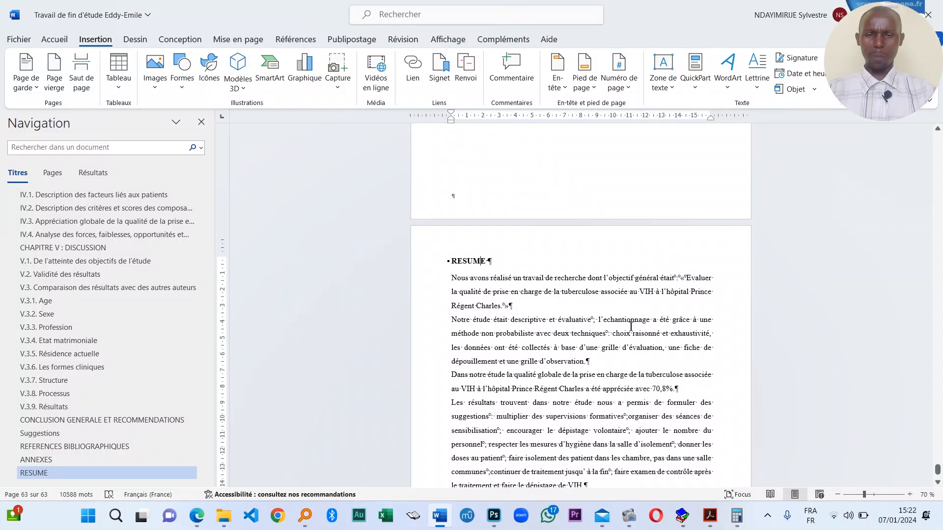
scroll(630, 327, "down", 6)
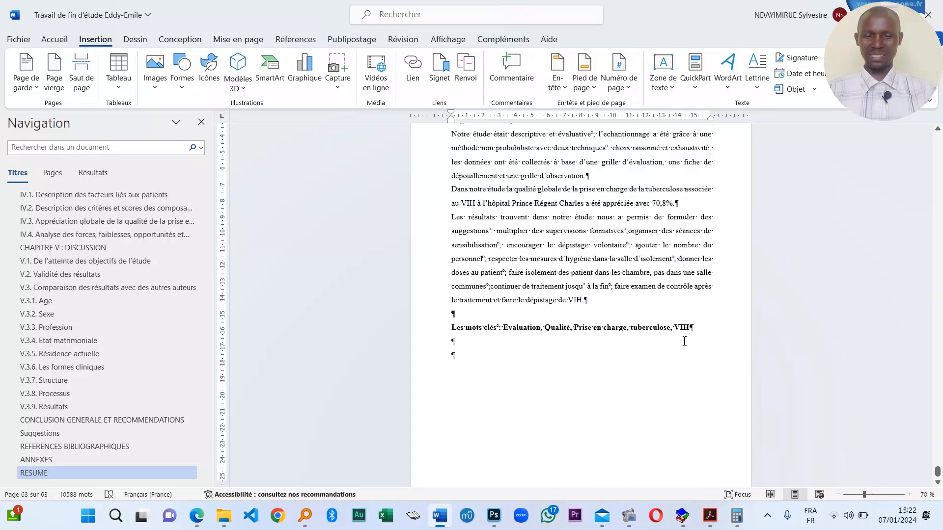
left_click(698, 323)
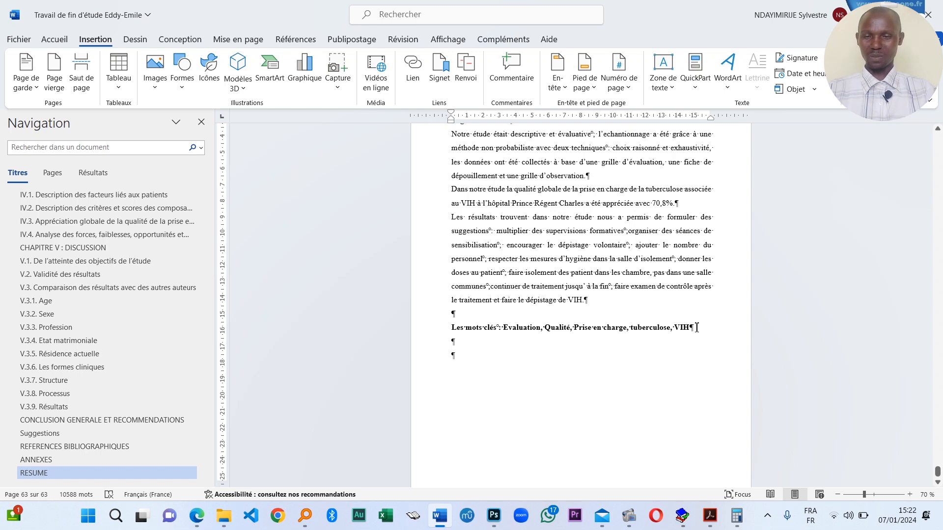
scroll(684, 330, "down", 1)
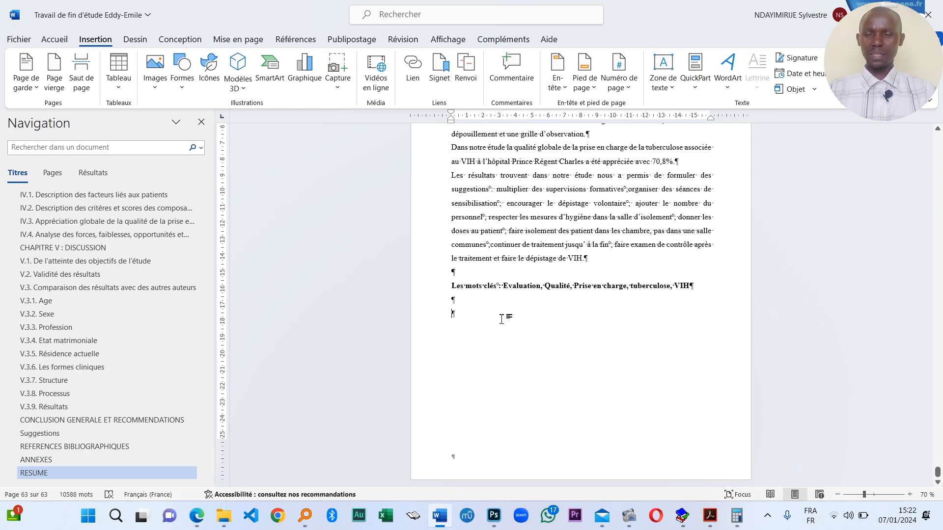
scroll(502, 319, "up", 10)
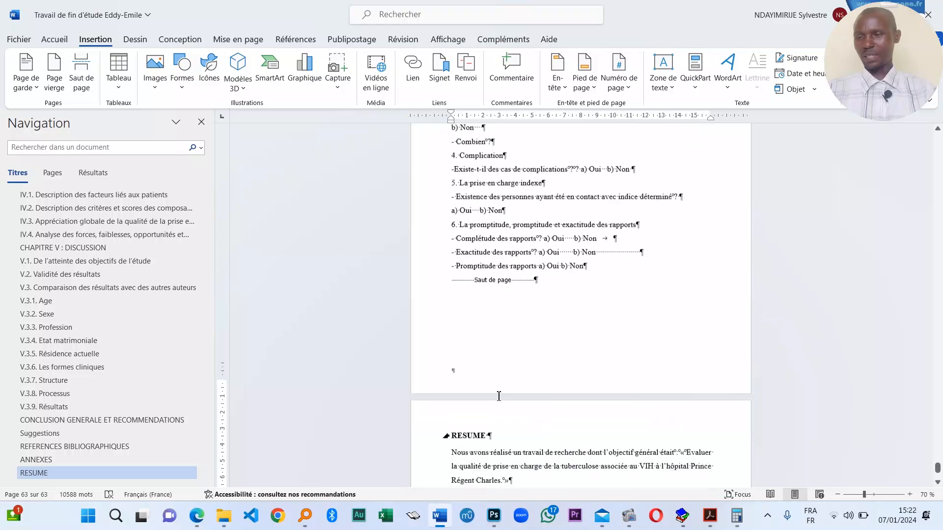
scroll(499, 396, "down", 2)
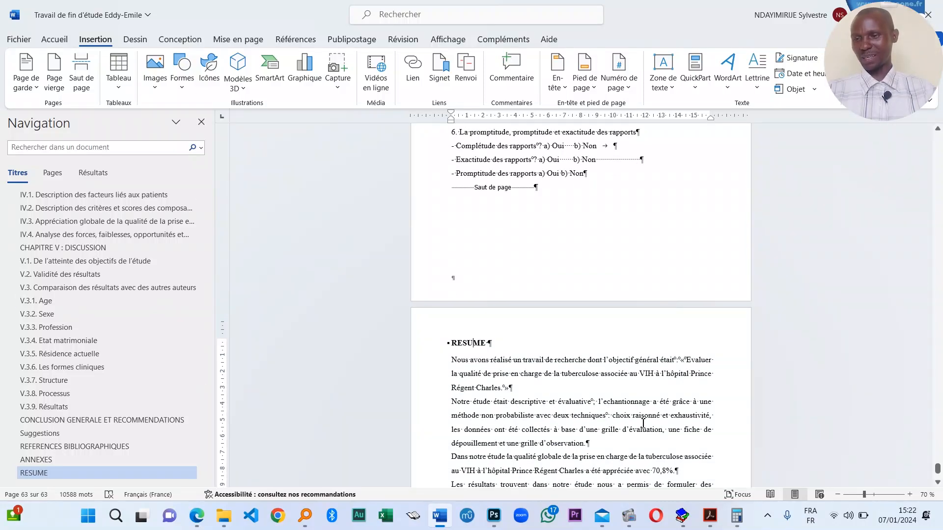
scroll(177, 305, "up", 15)
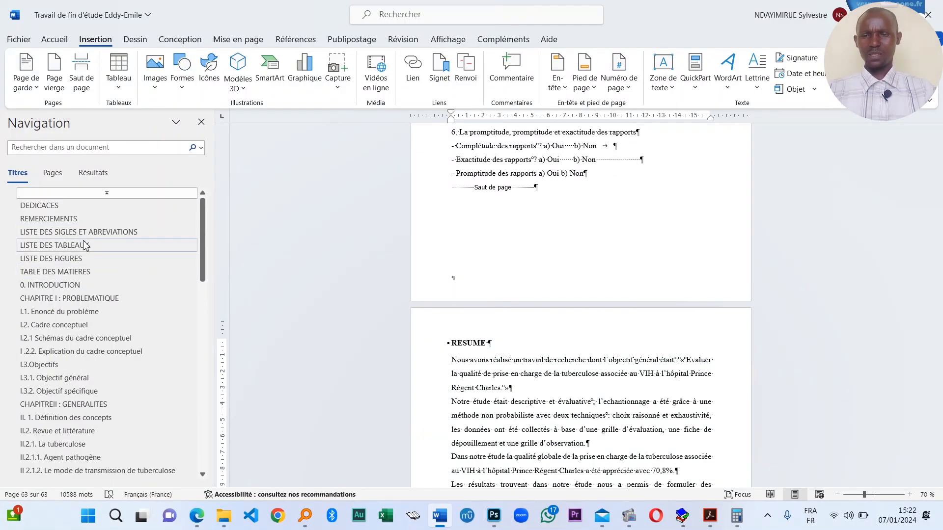
- Jump to TABLE DES MATIERES and update the entire table, not just page numbers
left_click(71, 220)
left_click(114, 271)
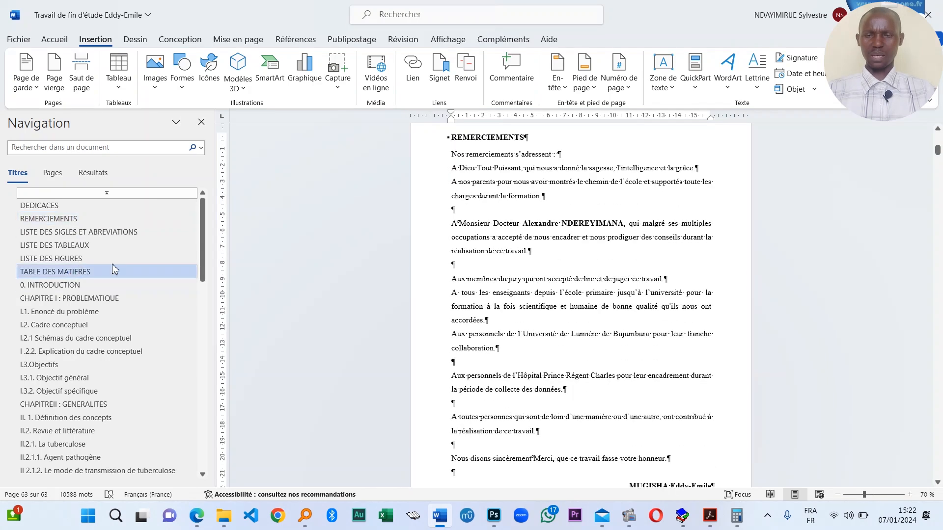
right_click(465, 167)
left_click(516, 417)
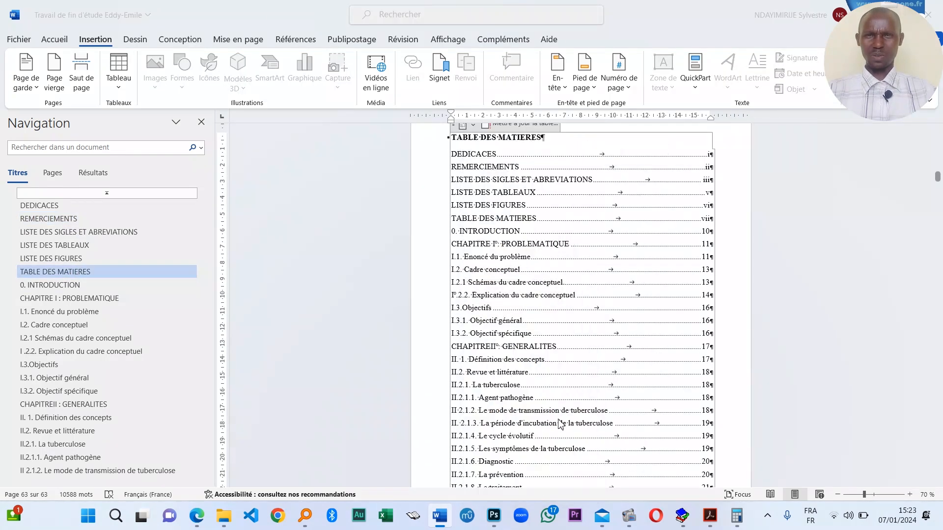
left_click(461, 252)
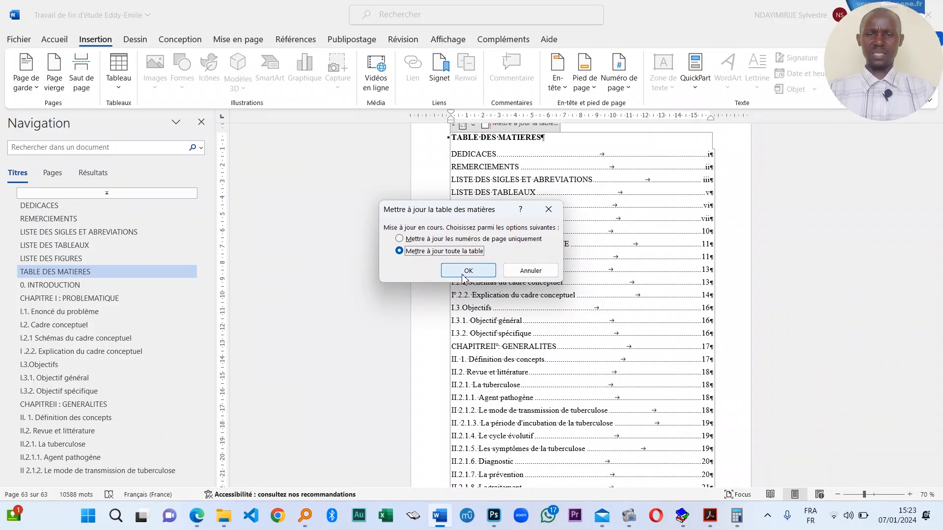
left_click(469, 271)
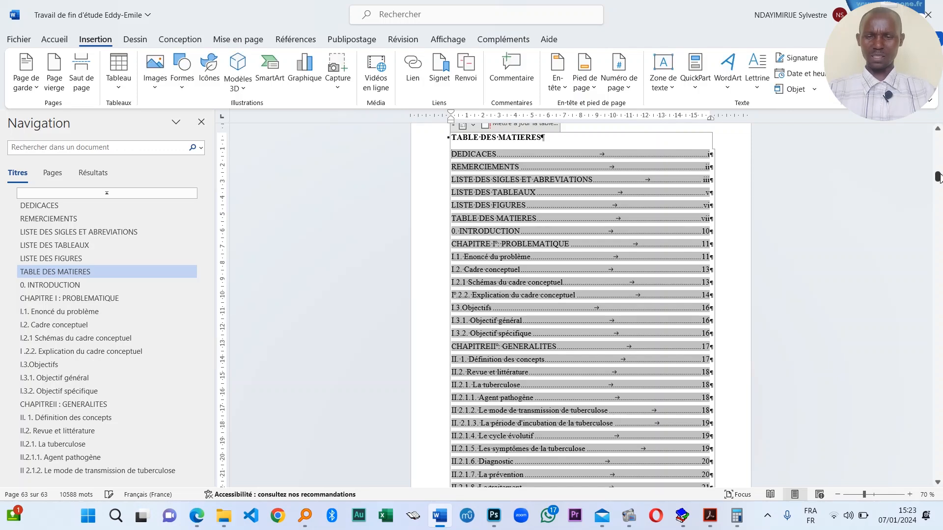
left_click_drag(938, 177, 938, 132)
scroll(651, 330, "down", 3, "ctrl")
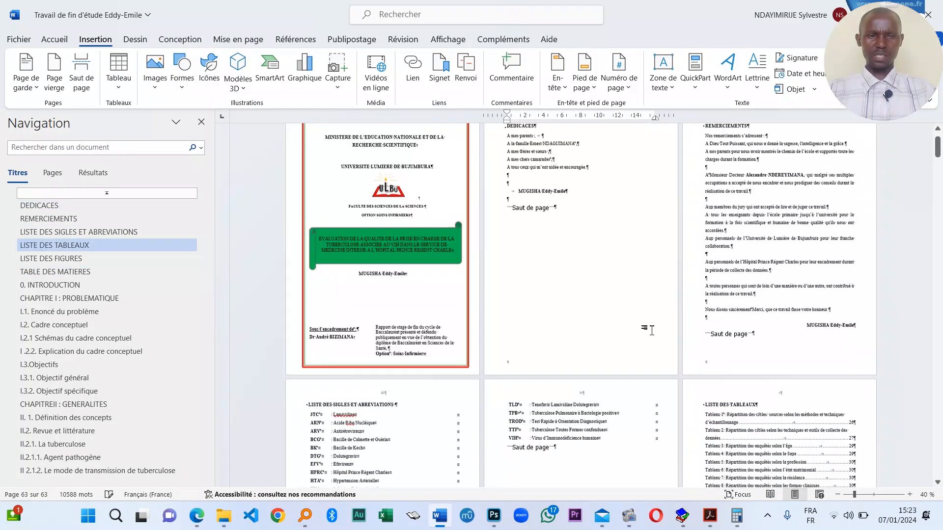
scroll(648, 329, "down", 2)
scroll(619, 327, "up", 3)
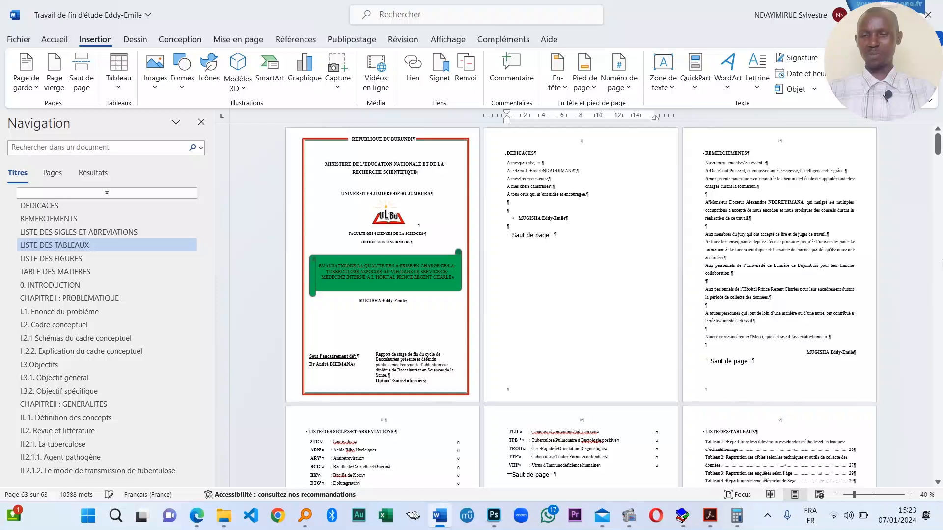
left_click(938, 145)
scroll(323, 312, "down", 4)
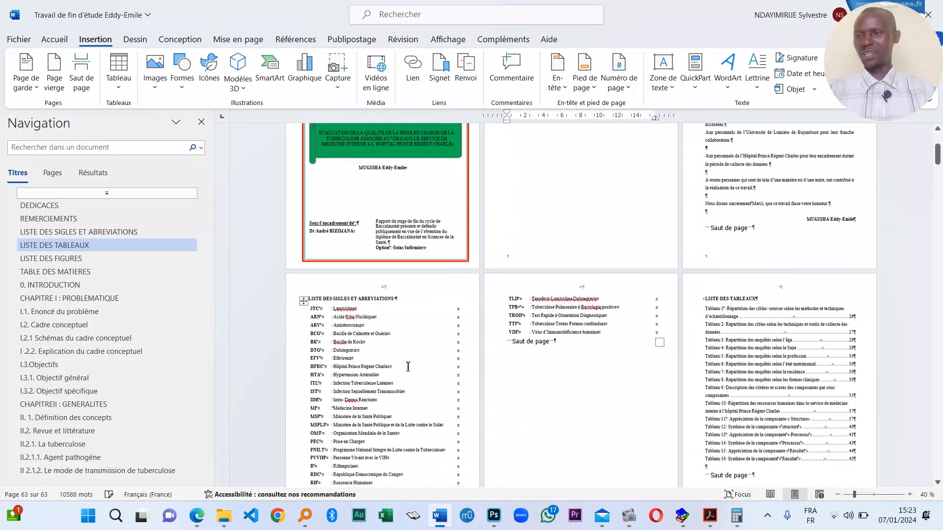
scroll(384, 328, "up", 5, "ctrl")
scroll(383, 328, "up", 4)
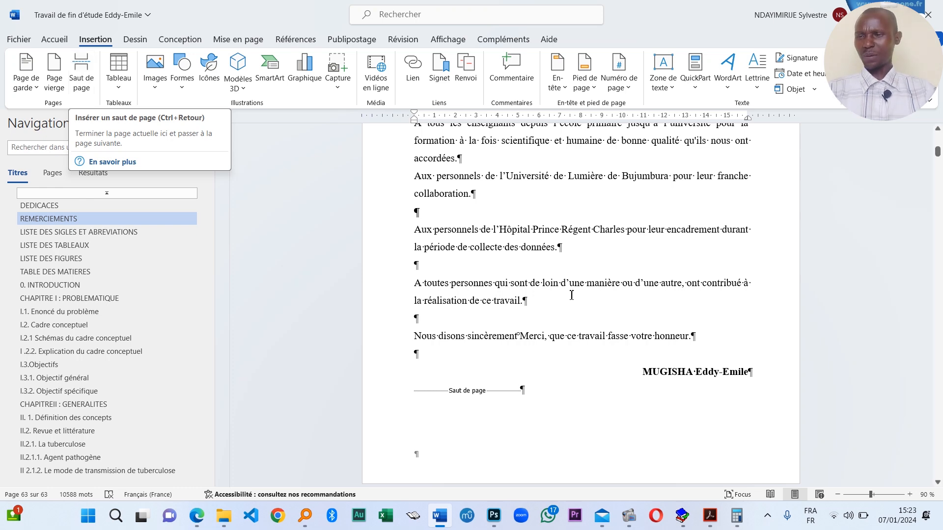
- Save a PDF copy named Travail de fin d'étude plus the author's name on the desktop
left_click(19, 40)
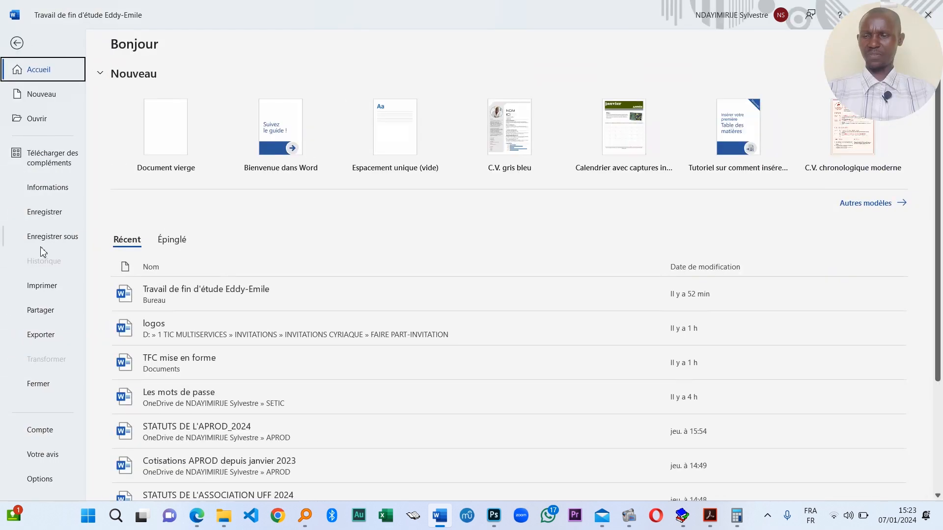
left_click(52, 236)
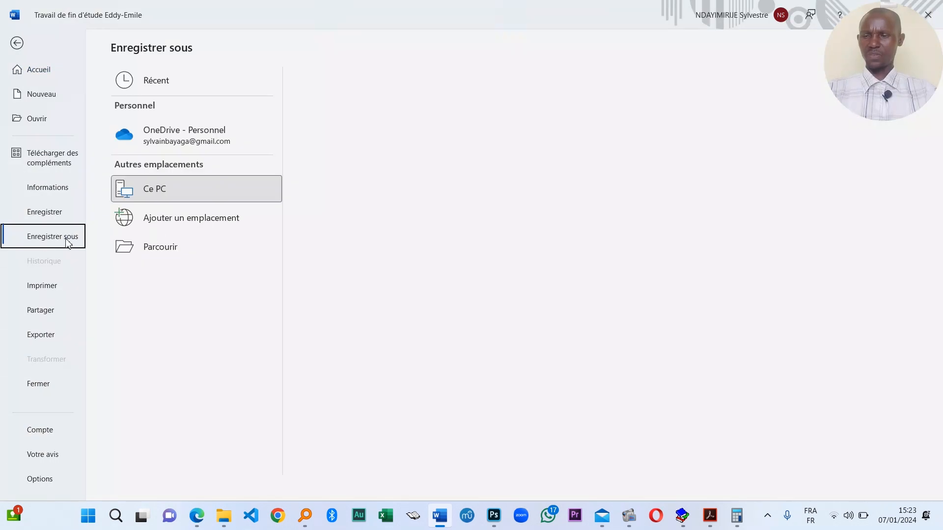
left_click(171, 258)
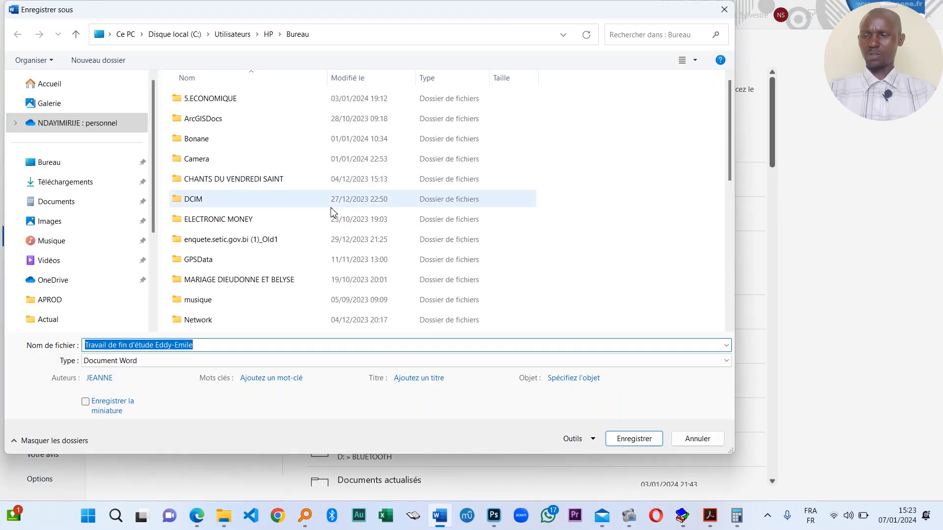
left_click(166, 361)
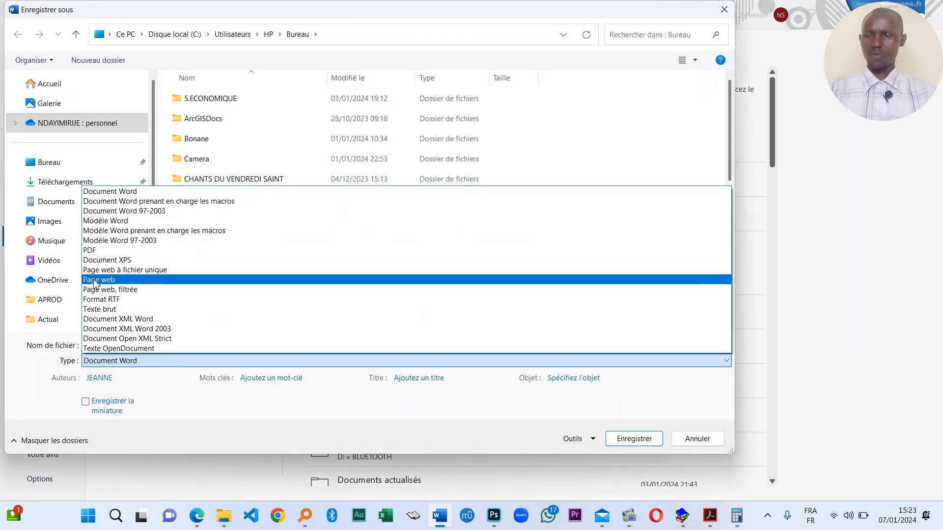
left_click(106, 251)
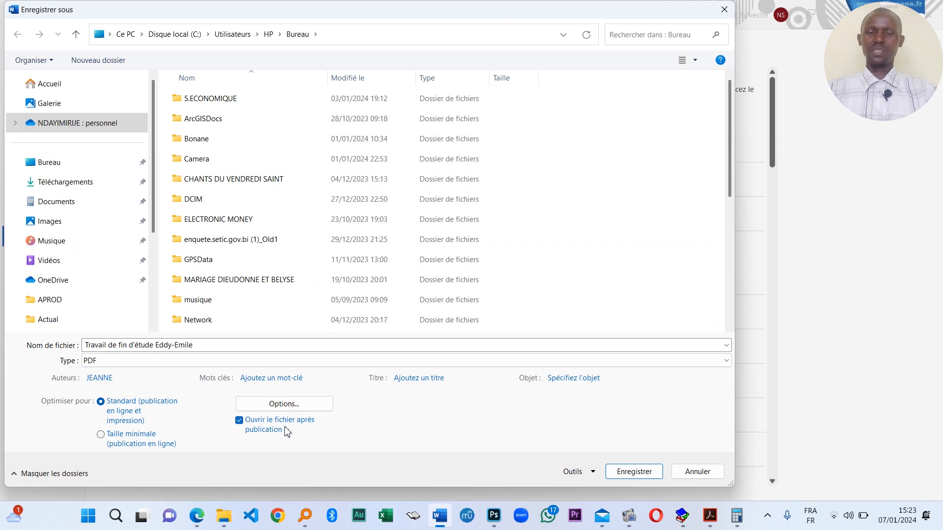
left_click(629, 476)
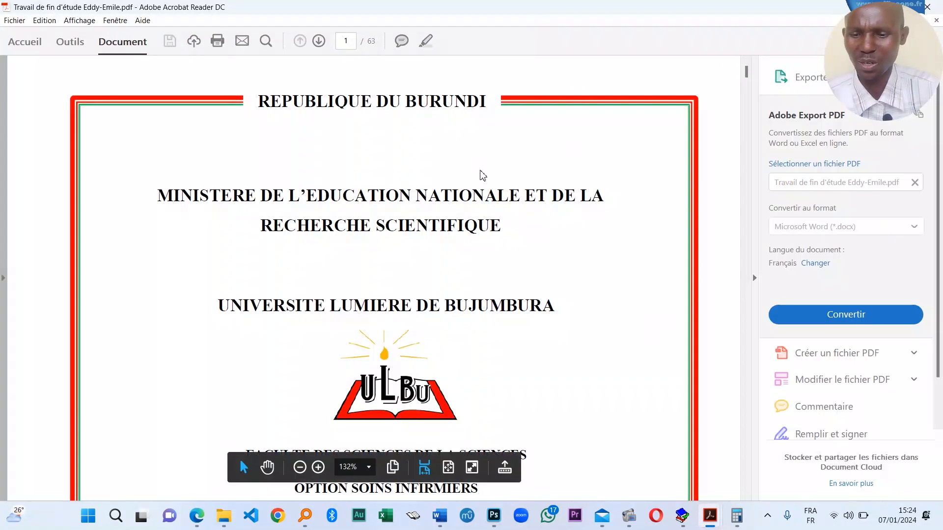
- Scroll through the opening pages of the exported PDF
scroll(510, 235, "down", 3)
scroll(457, 218, "down", 3)
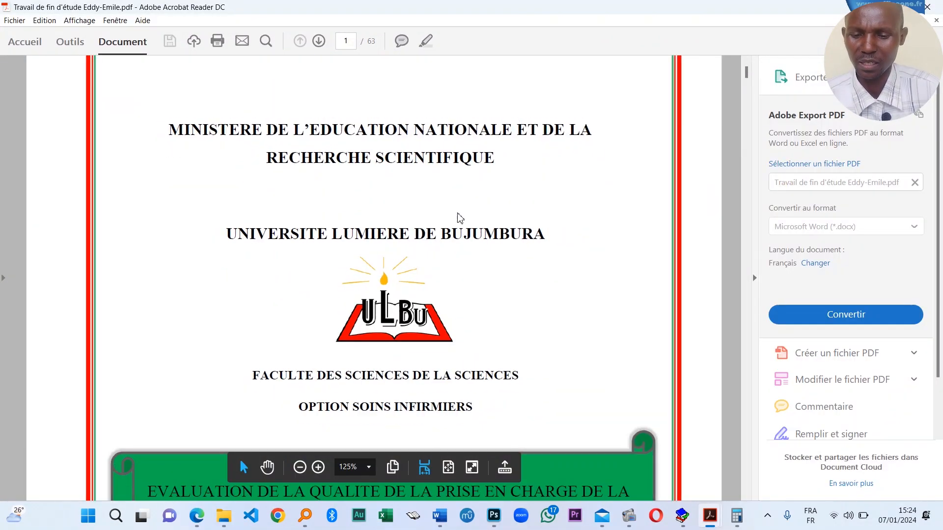
scroll(539, 236, "down", 2)
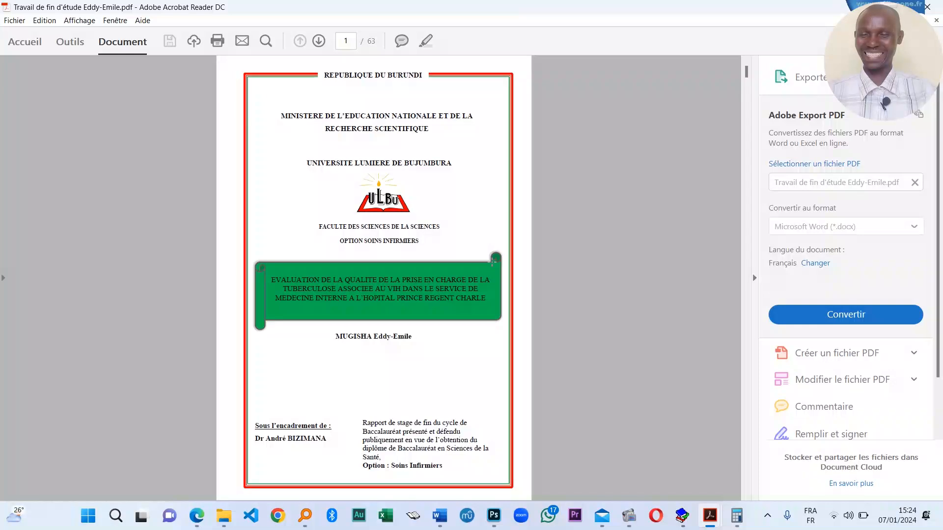
scroll(492, 275, "down", 9)
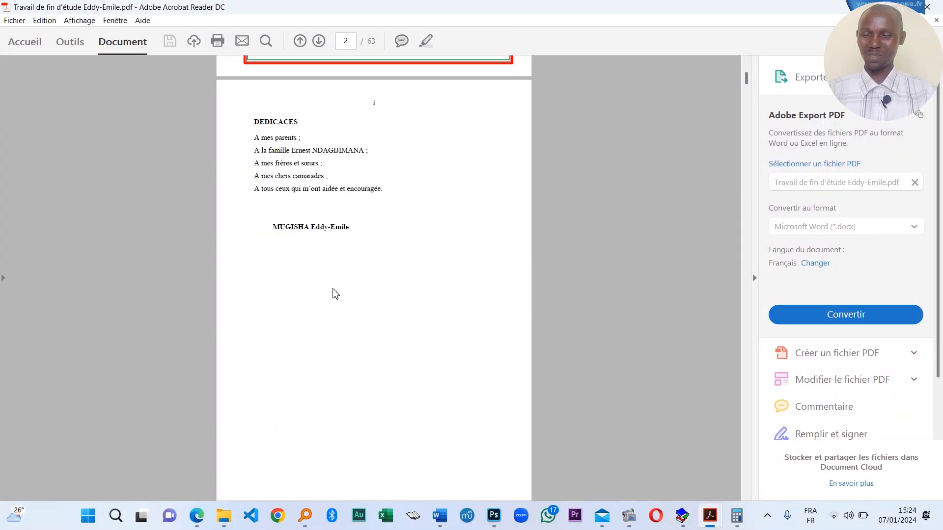
scroll(330, 290, "up", 2)
scroll(320, 283, "down", 3)
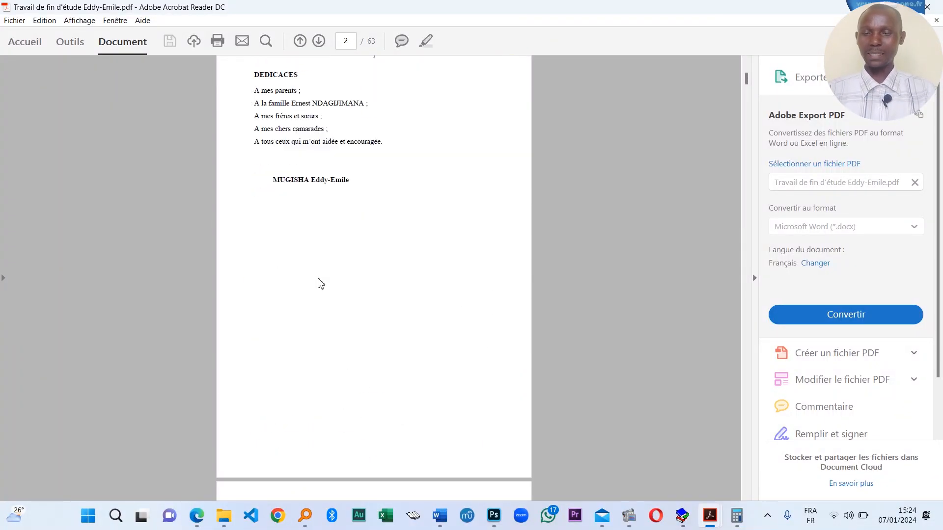
scroll(321, 284, "down", 10)
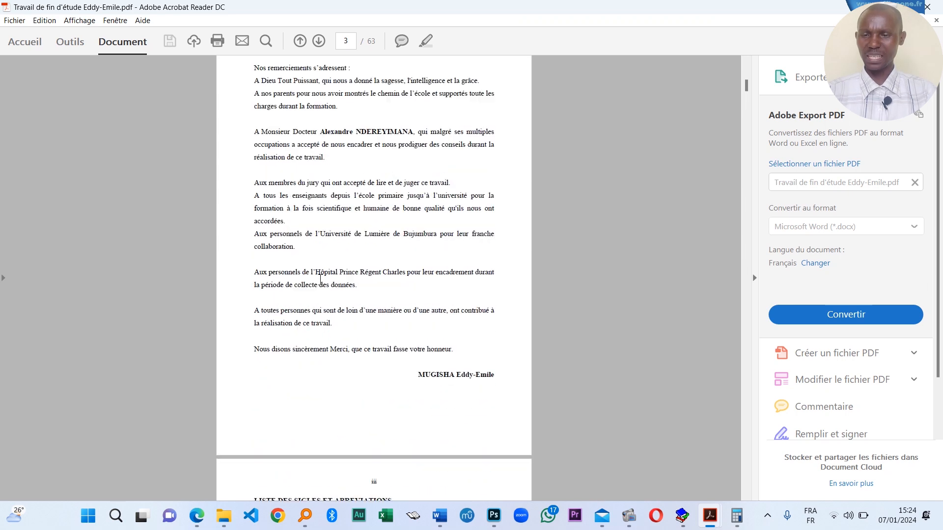
scroll(320, 279, "down", 10)
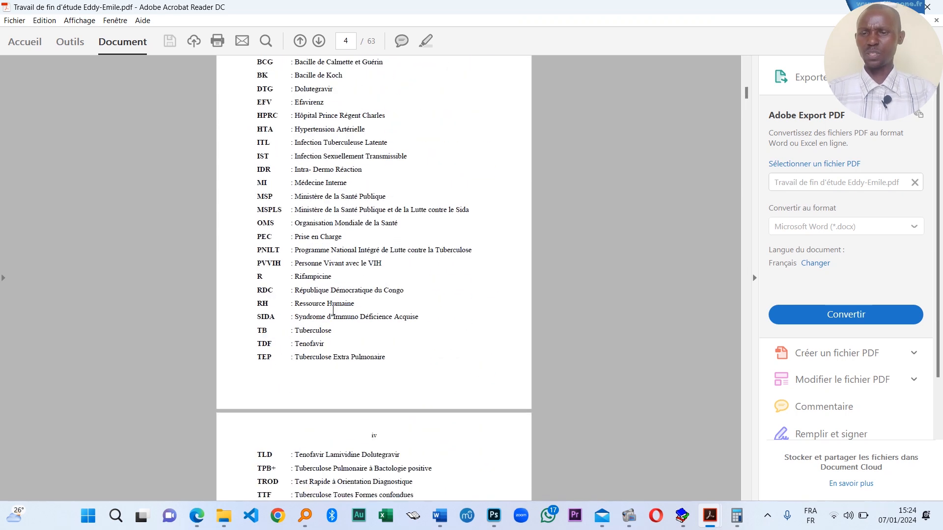
scroll(332, 312, "down", 12)
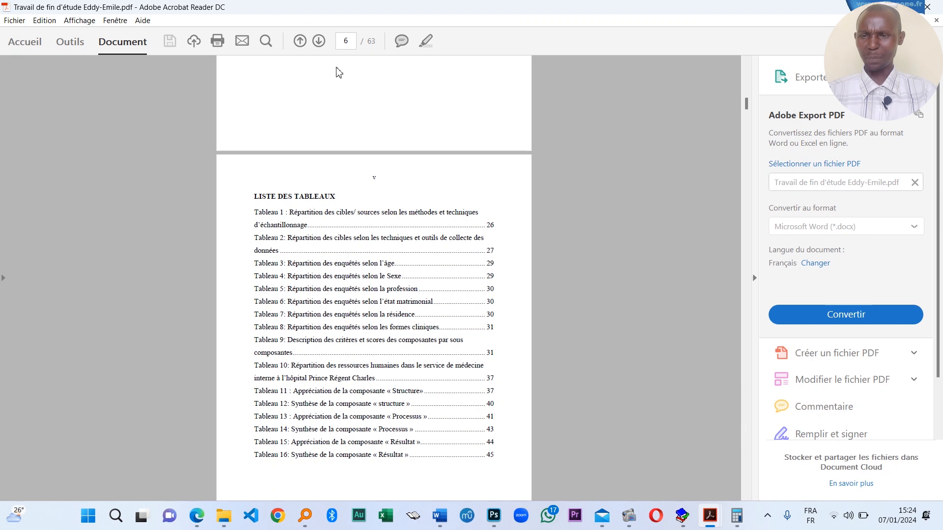
- Page forward past Chapitre I and back to the Introduction page
left_click(319, 40)
left_click(319, 41)
left_click(319, 40)
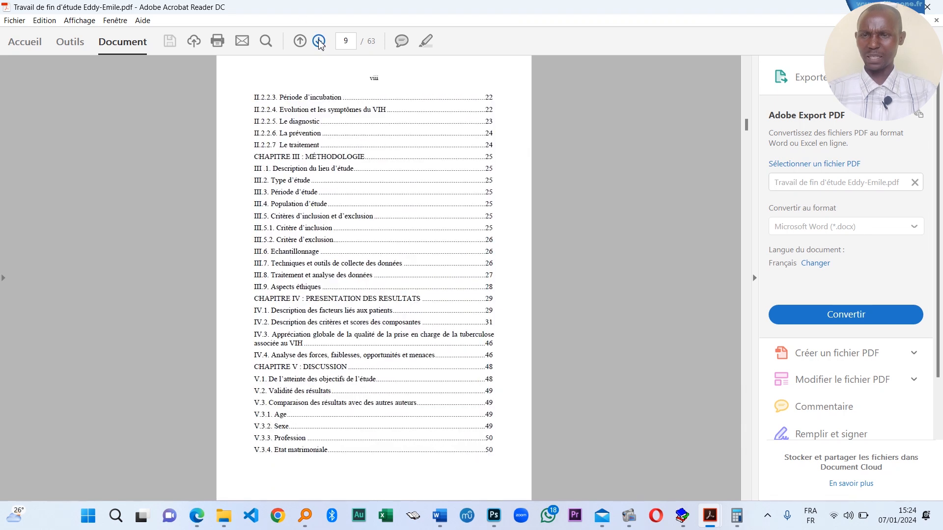
left_click(318, 41)
left_click(319, 41)
left_click(319, 40)
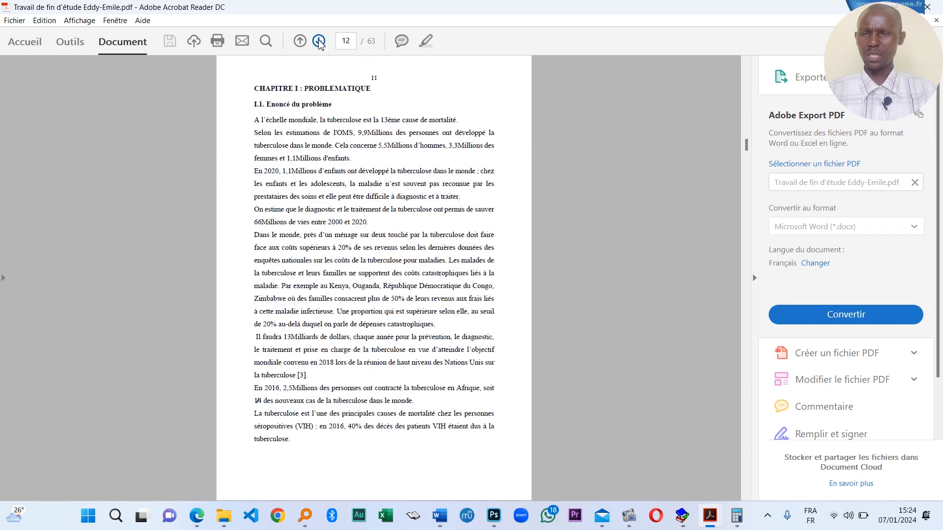
left_click(319, 41)
left_click(302, 41)
left_click(302, 41)
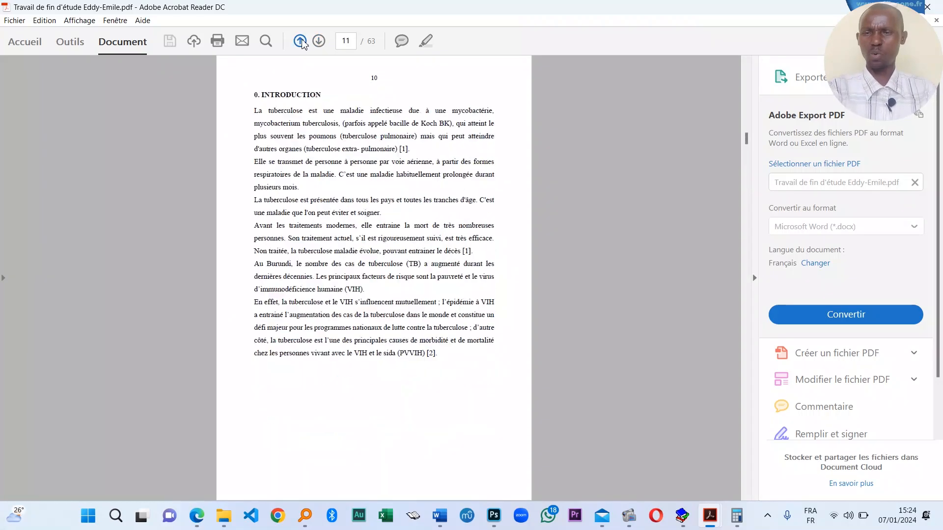
left_click(302, 41)
left_click(320, 41)
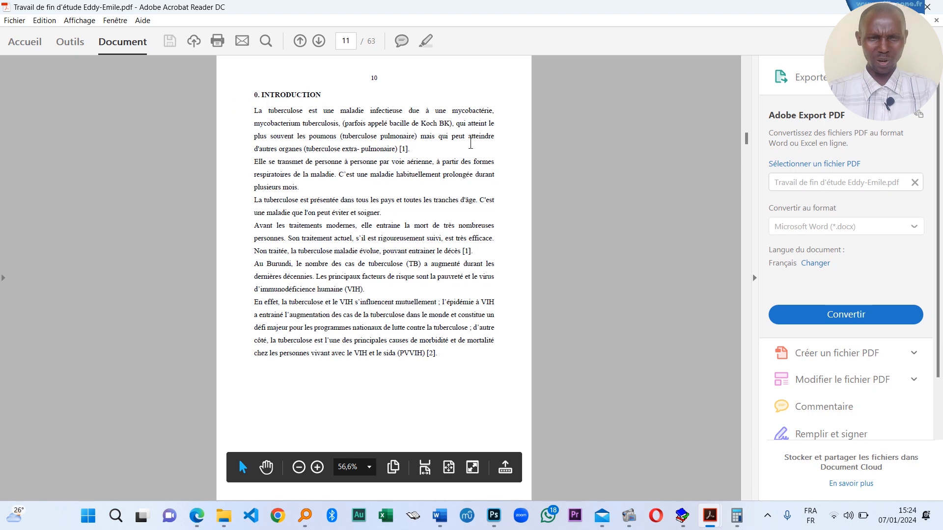
- Close the PDF and jump to 0. INTRODUCTION via the Navigation pane
left_click(932, 6)
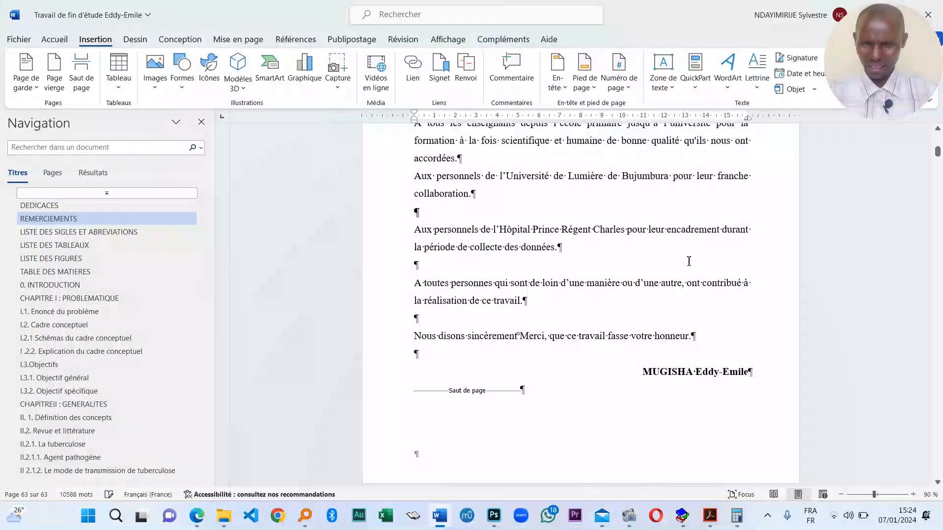
scroll(515, 320, "down", 3)
left_click(49, 285)
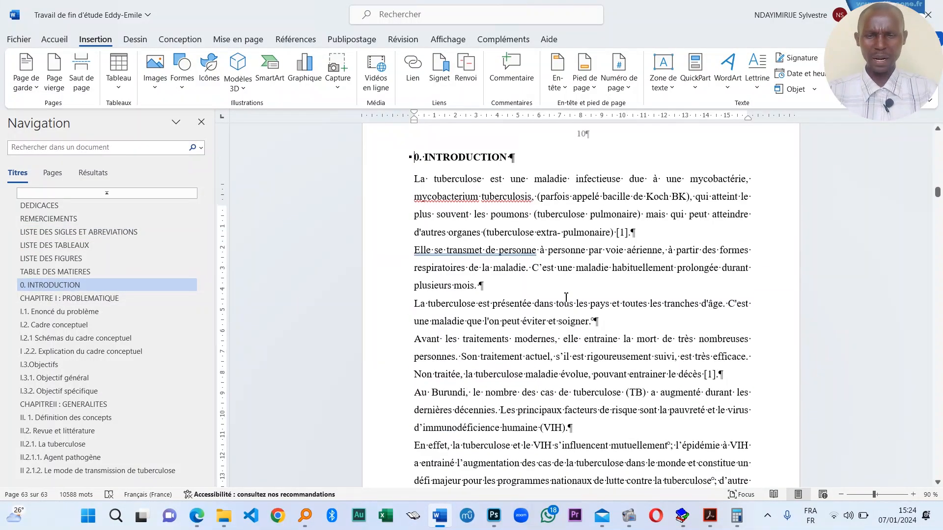
scroll(566, 297, "up", 1)
left_click(563, 313)
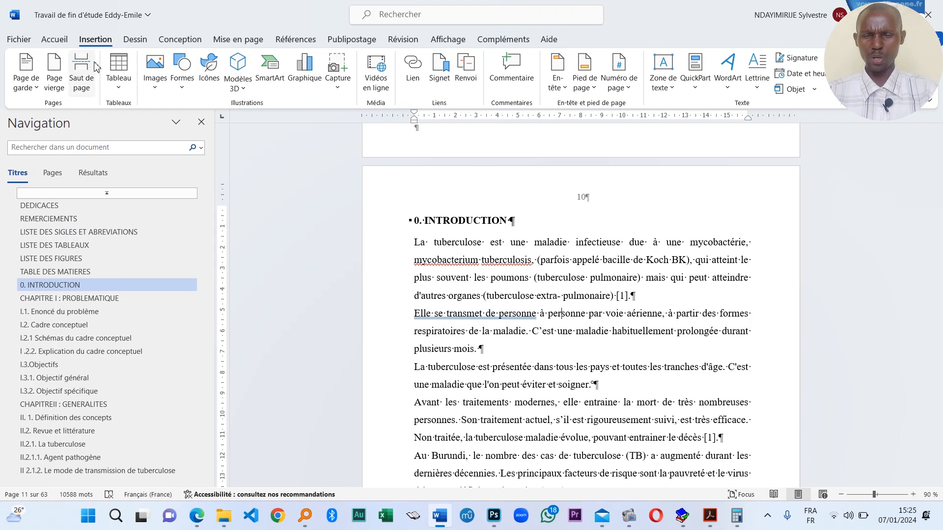
left_click(54, 39)
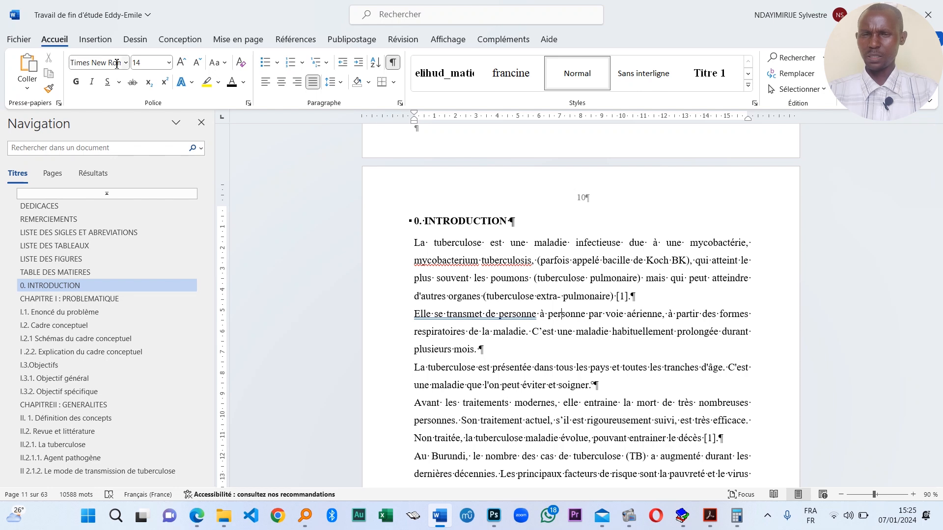
- In Format des numéros de page, set 'À partir de' to 1 for the Introduction
left_click(107, 42)
left_click(618, 79)
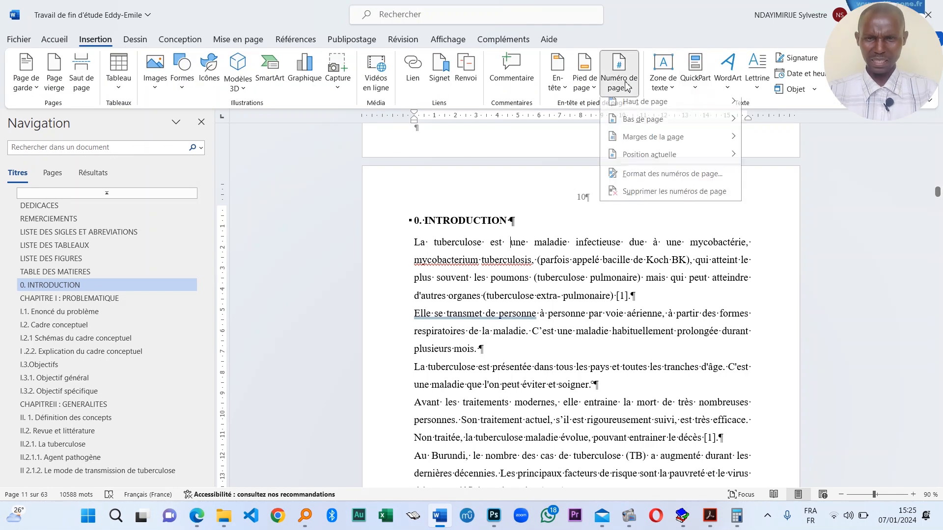
left_click(616, 278)
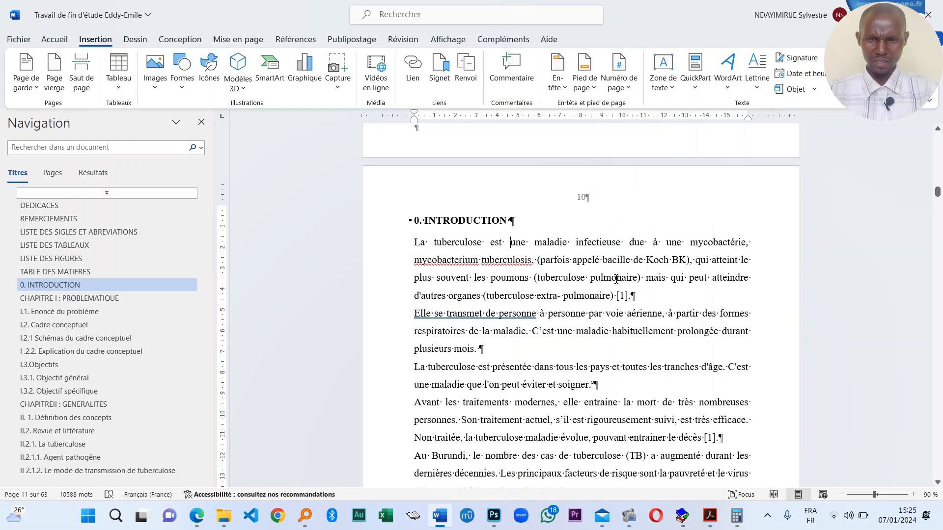
left_click(619, 81)
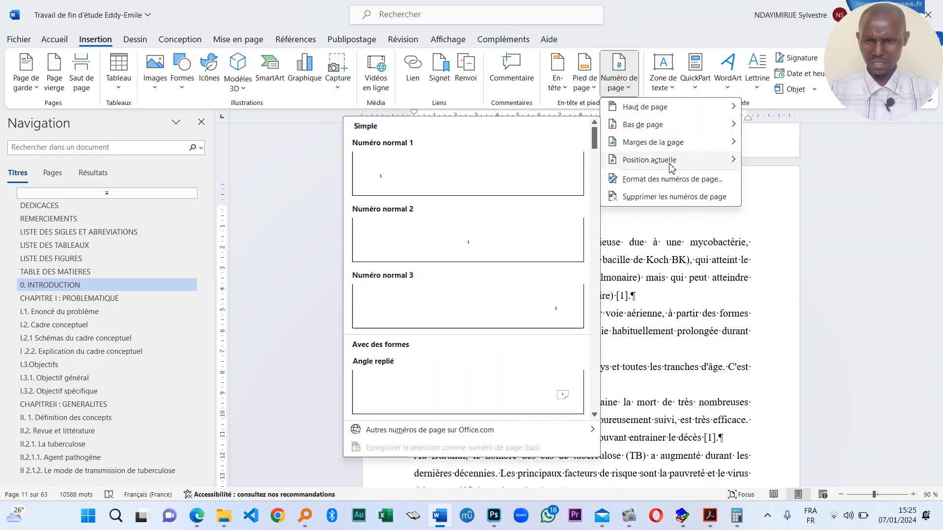
left_click(666, 182)
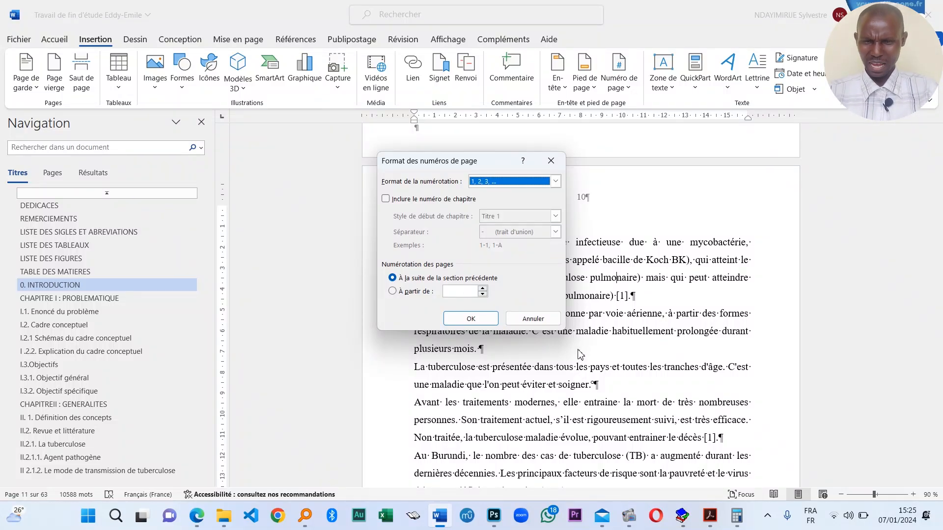
left_click(483, 290)
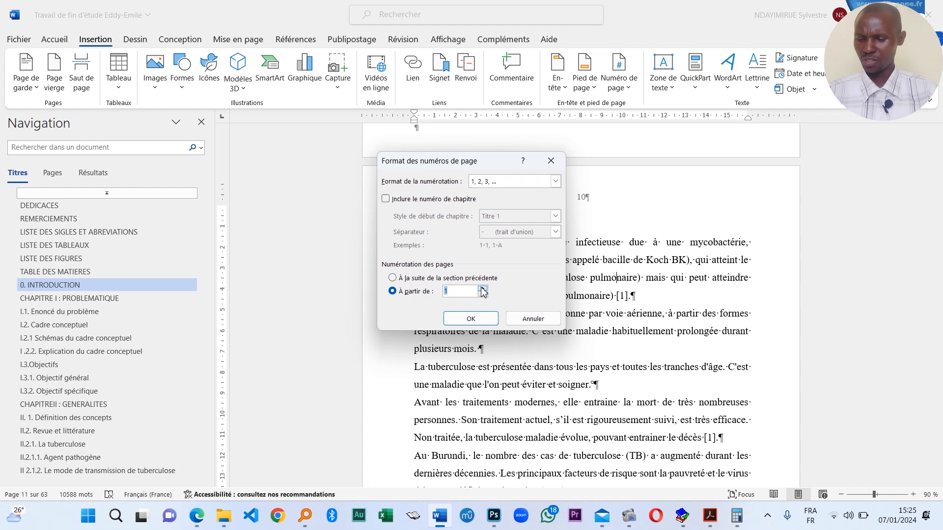
left_click(474, 319)
left_click(600, 317)
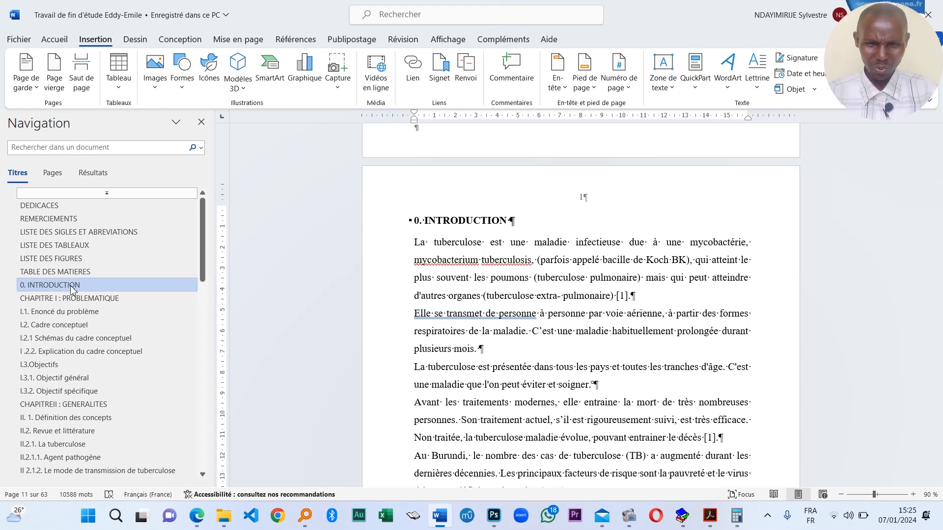
- Update only the table of contents page numbers, putting 0. INTRODUCTION on page 1
left_click(55, 272)
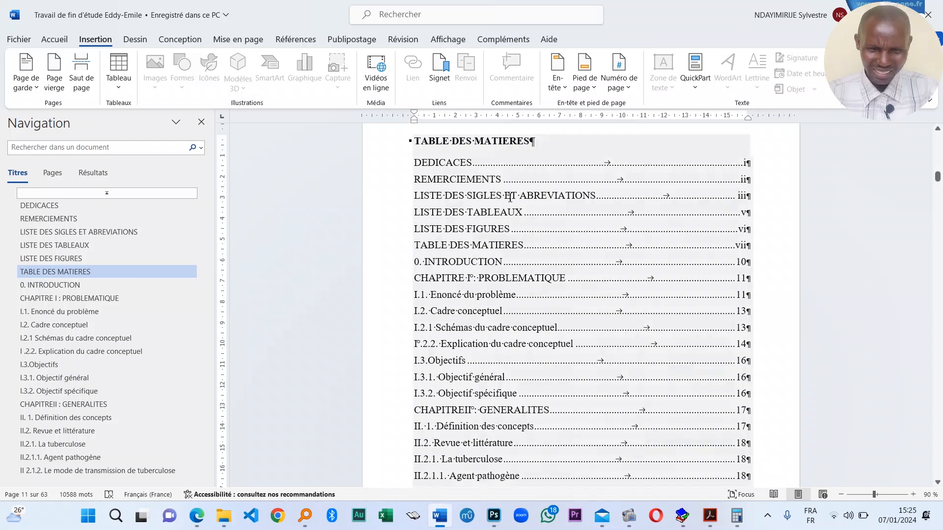
scroll(511, 197, "up", 1)
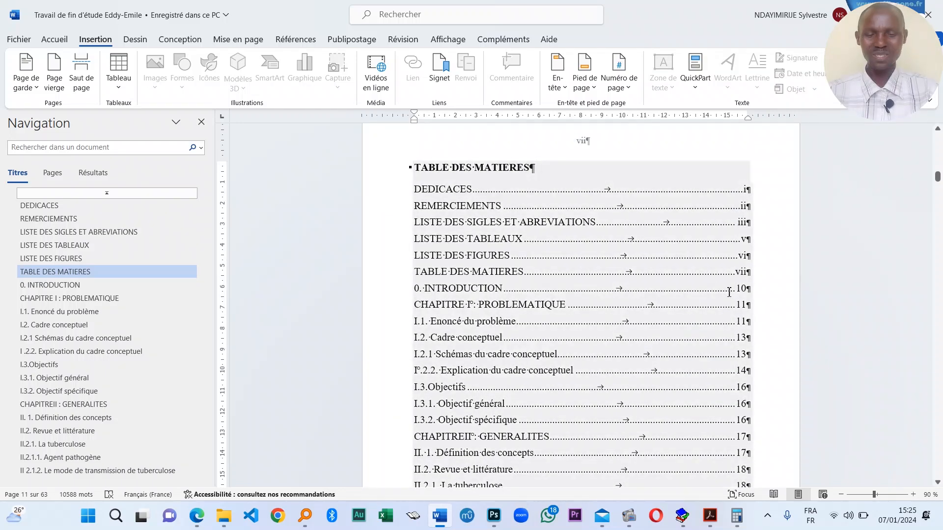
left_click(763, 316)
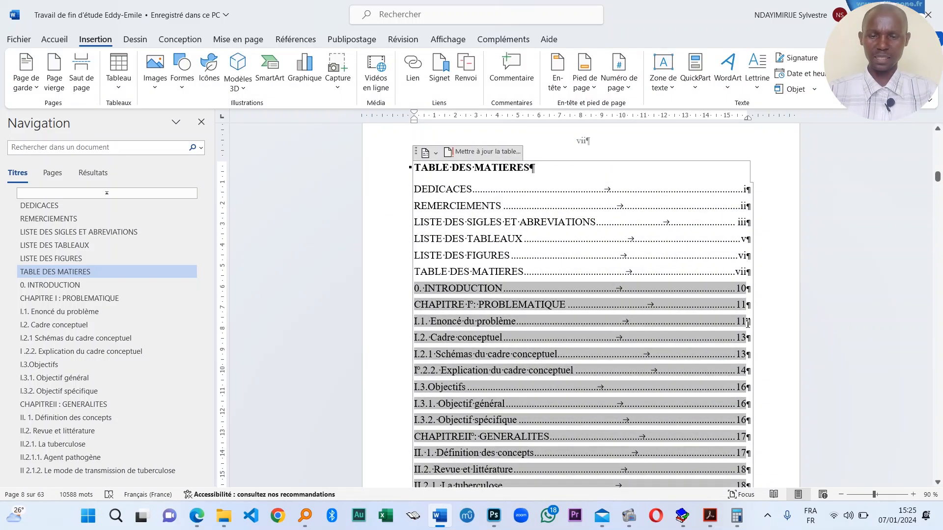
scroll(611, 315, "down", 1)
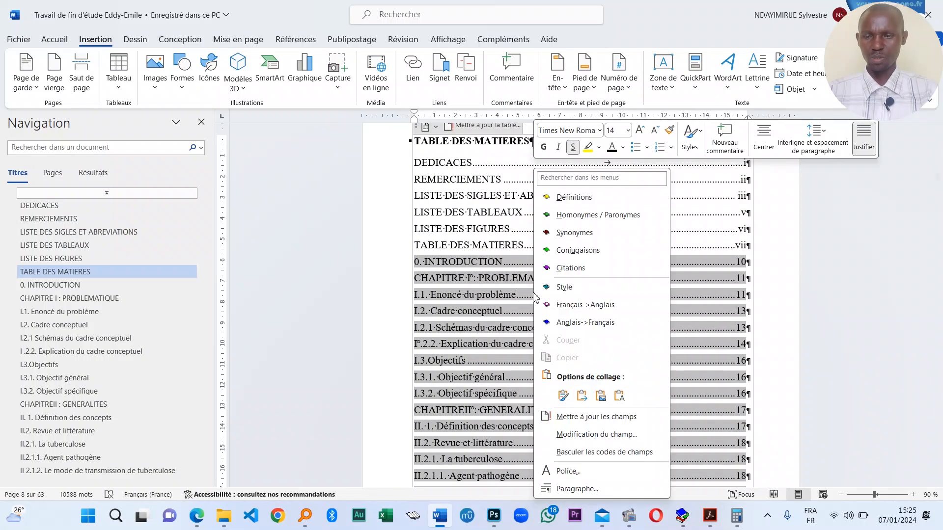
right_click(536, 296)
left_click(596, 417)
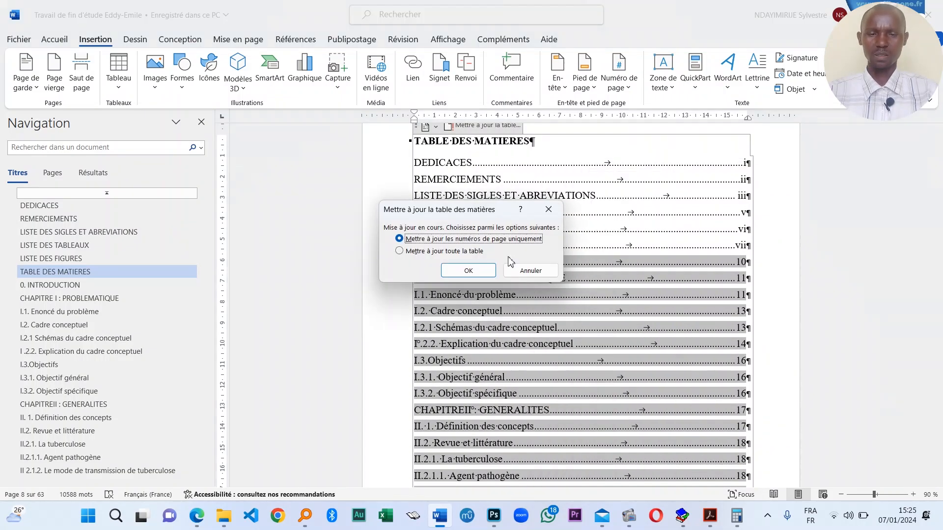
left_click(469, 271)
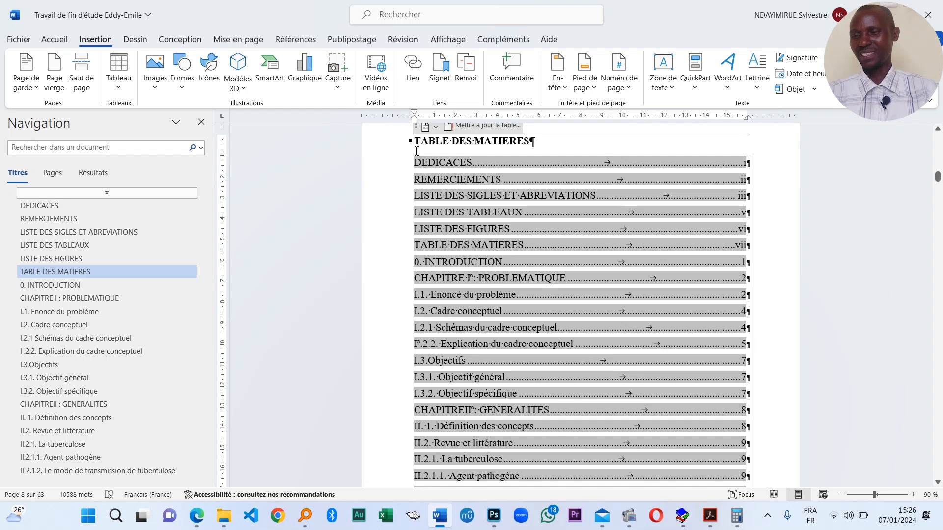
- Save the thesis and bring up Word's Export page to create a PDF/XPS document
left_click(18, 39)
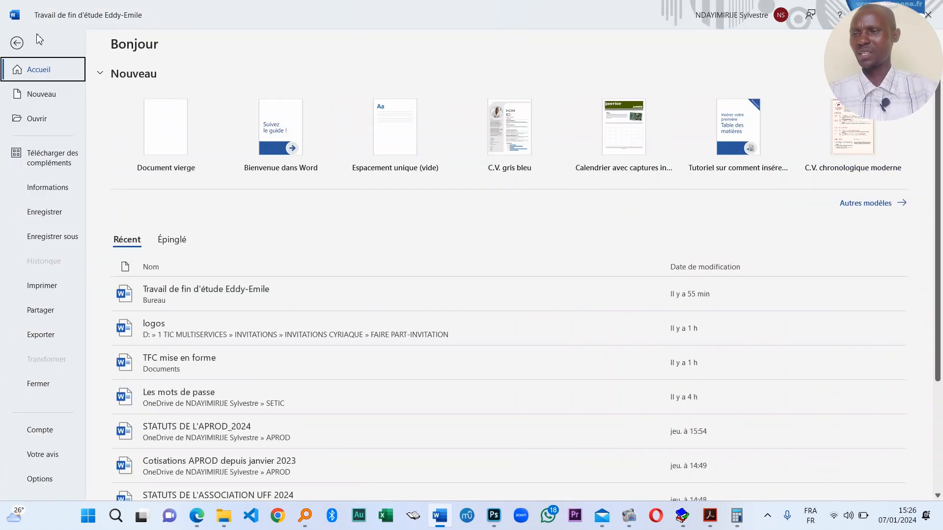
left_click(20, 43)
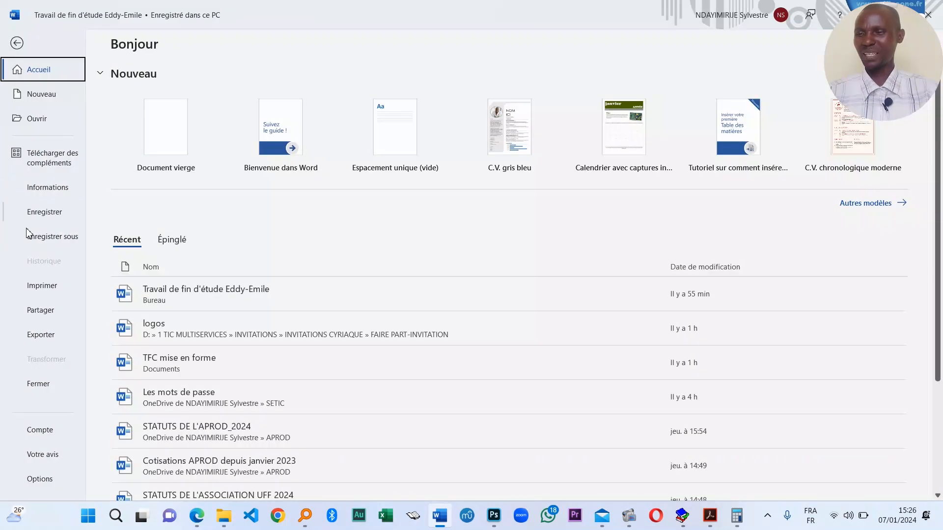
left_click(19, 40)
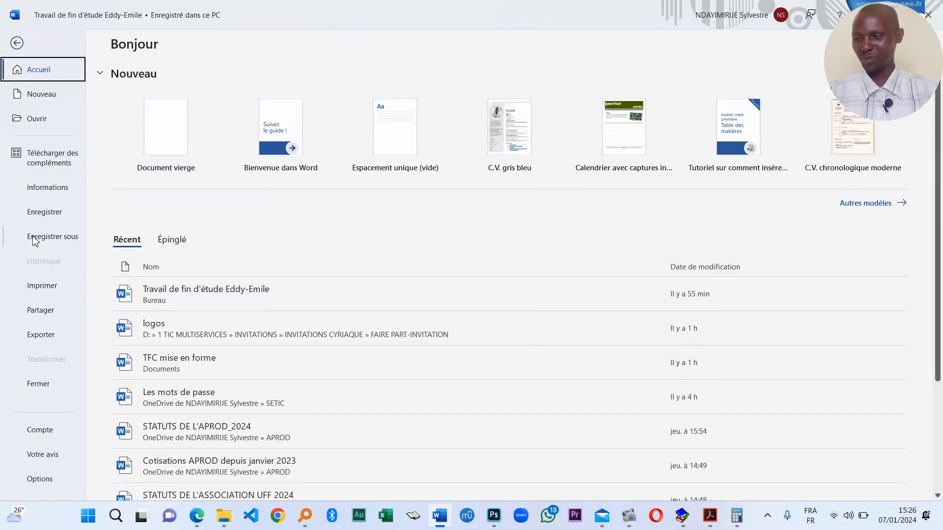
left_click(35, 240)
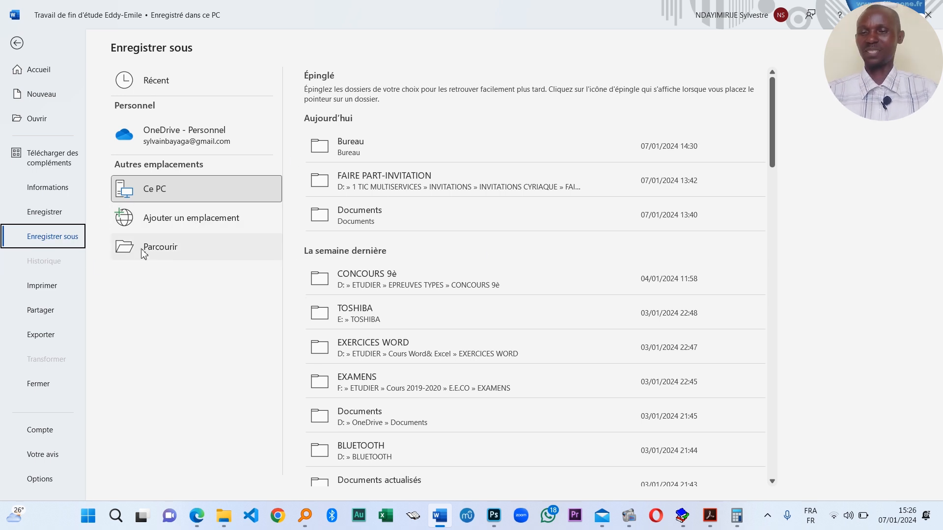
left_click(48, 334)
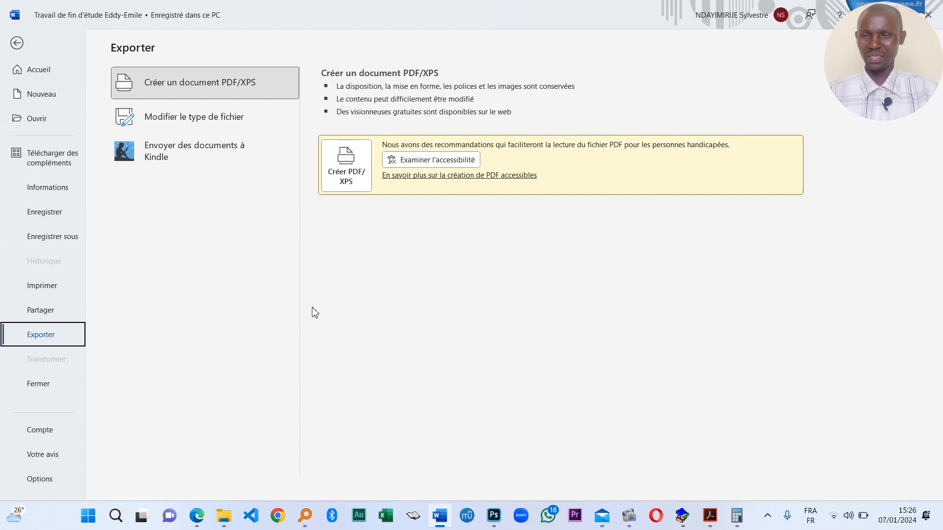
- Create the PDF/XPS, publish it to the desktop, and confirm overwriting the earlier thesis PDF
left_click(346, 182)
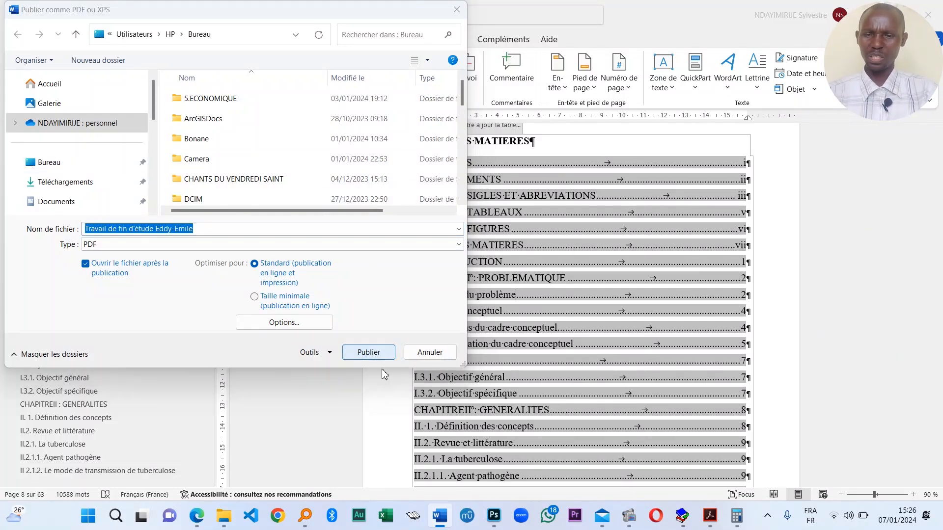
left_click(382, 354)
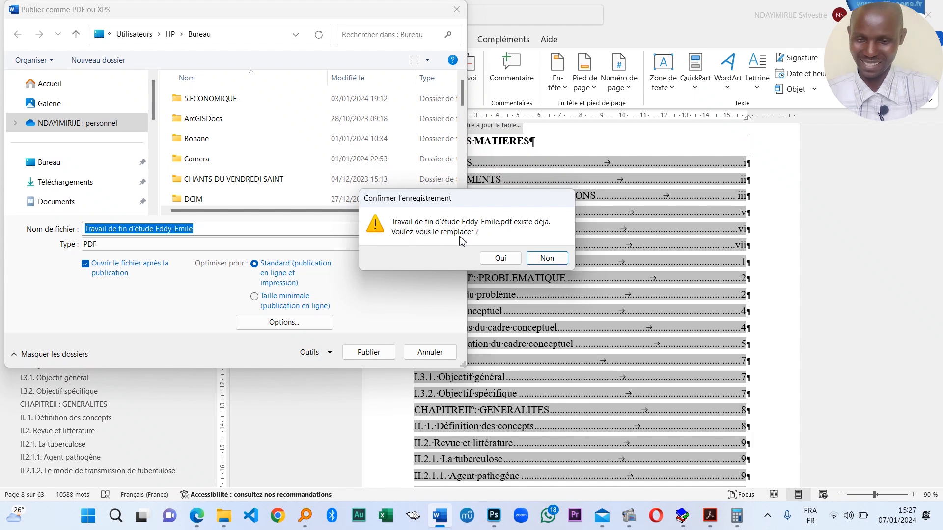
left_click(501, 258)
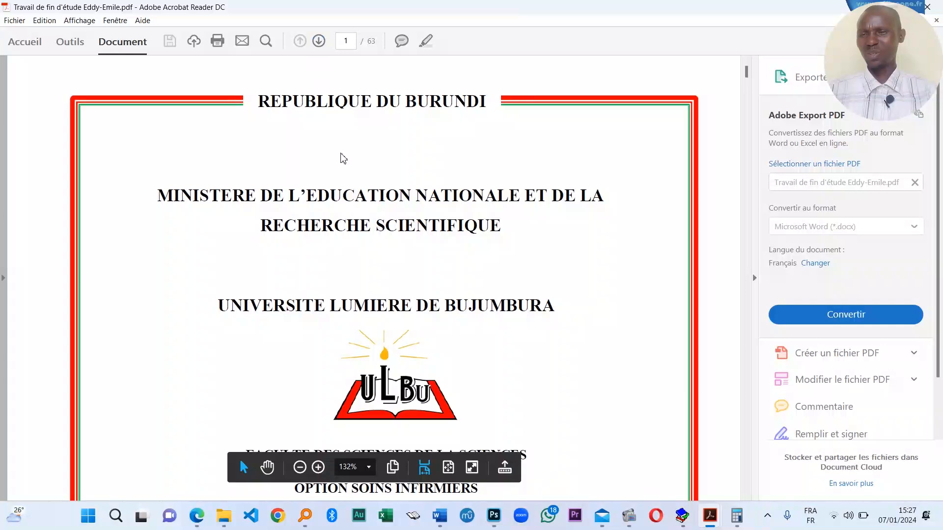
- Zoom out and page through the exported PDF's front pages in Acrobat Reader
scroll(400, 174, "down", 2)
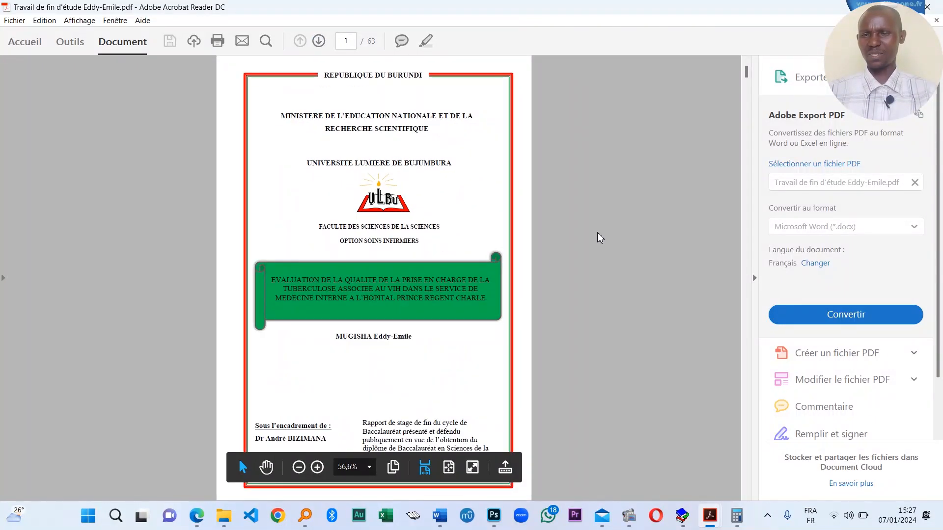
left_click(319, 41)
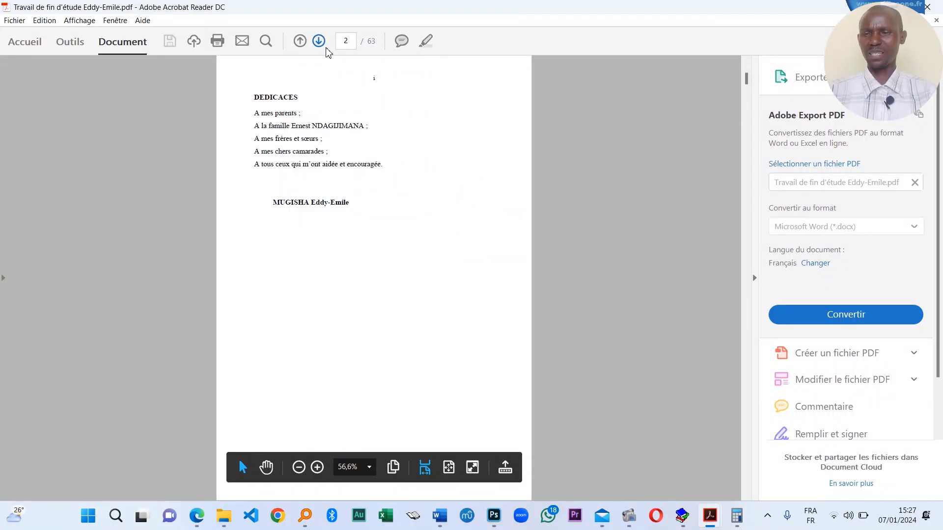
left_click(319, 41)
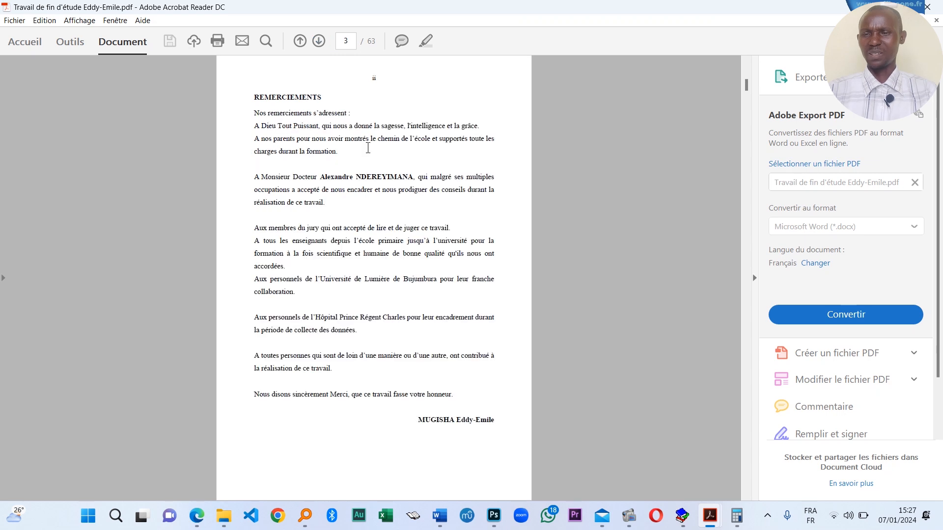
left_click(318, 41)
left_click(319, 41)
left_click(319, 41)
left_click(319, 40)
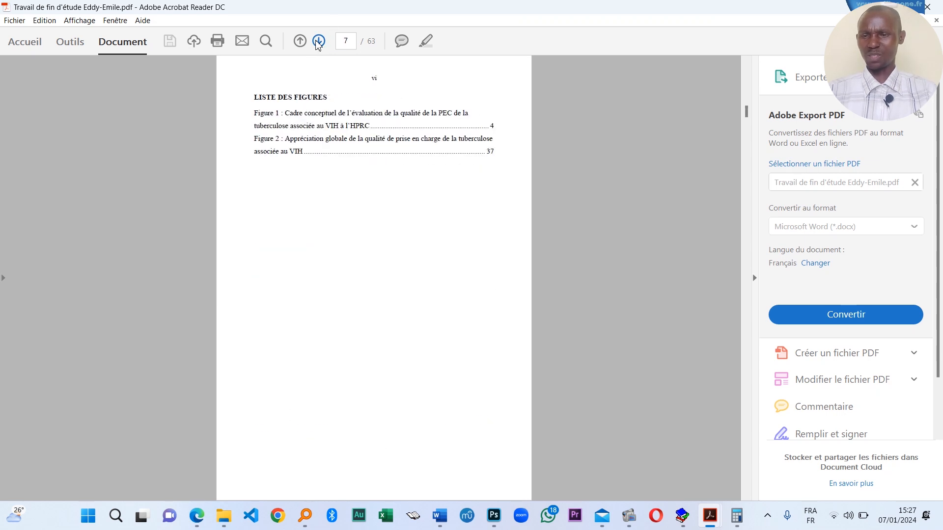
- Reach the PDF's table of contents, follow its Introduction link, then return to Word
left_click(319, 41)
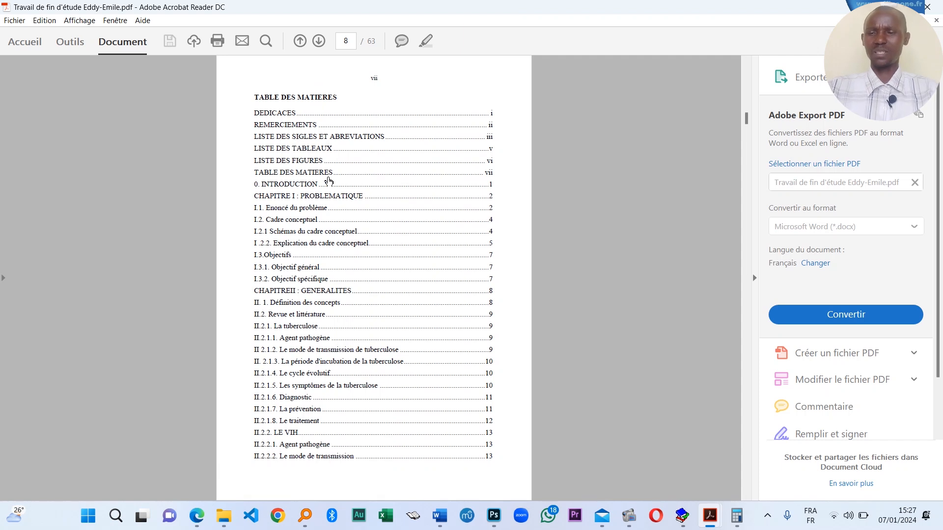
left_click(293, 186)
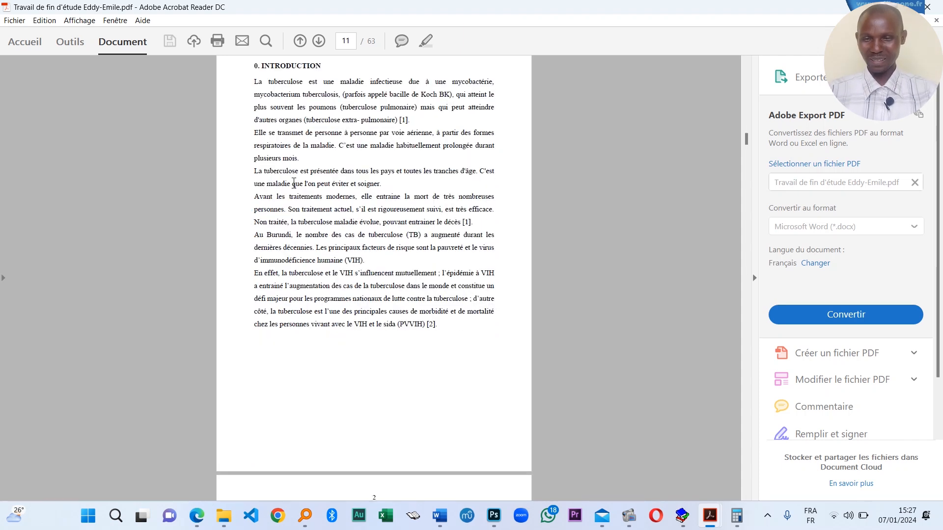
left_click(440, 516)
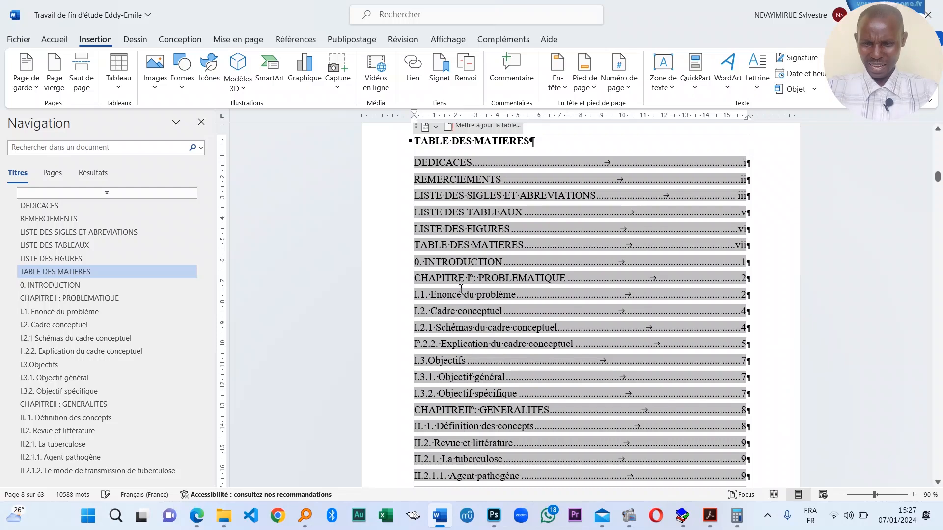
- Follow the 0. INTRODUCTION TOC entry in Word, then bring back the Acrobat PDF at page 11
left_click(484, 266, "ctrl")
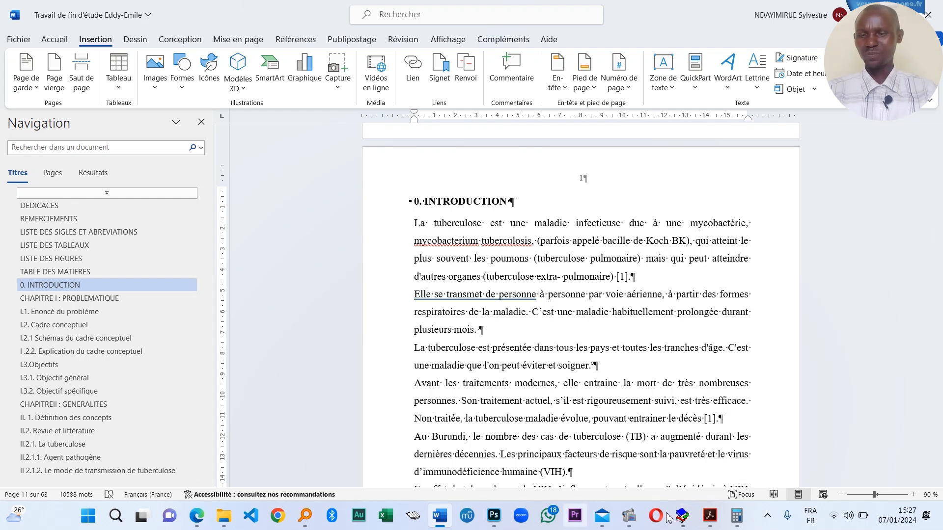
mouse_move(710, 516)
left_click(755, 448)
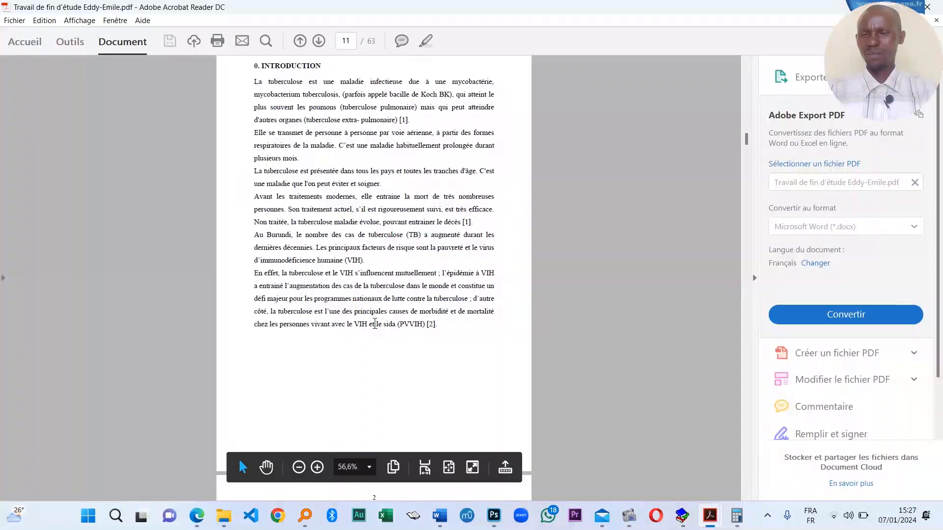
- Page the PDF forward past the conceptual framework diagram to the Objectifs page
left_click(318, 41)
left_click(318, 42)
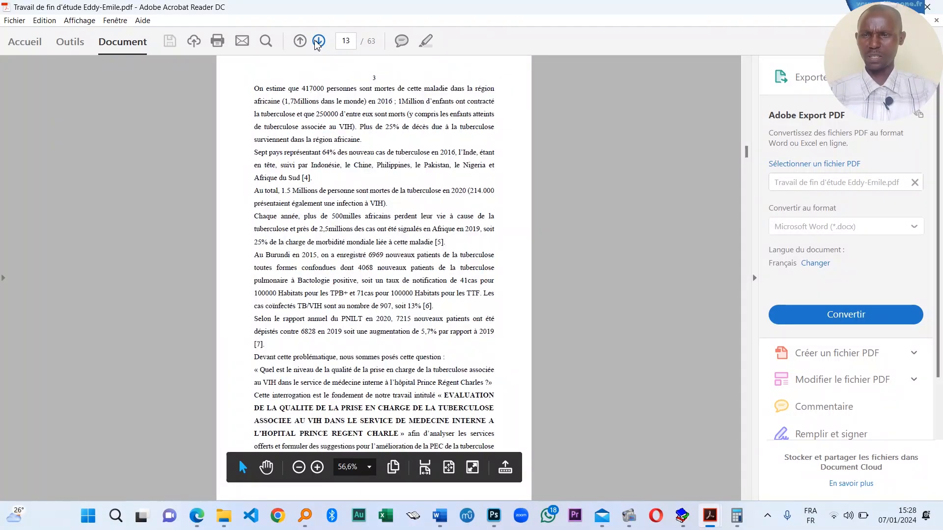
left_click(318, 42)
left_click(318, 42)
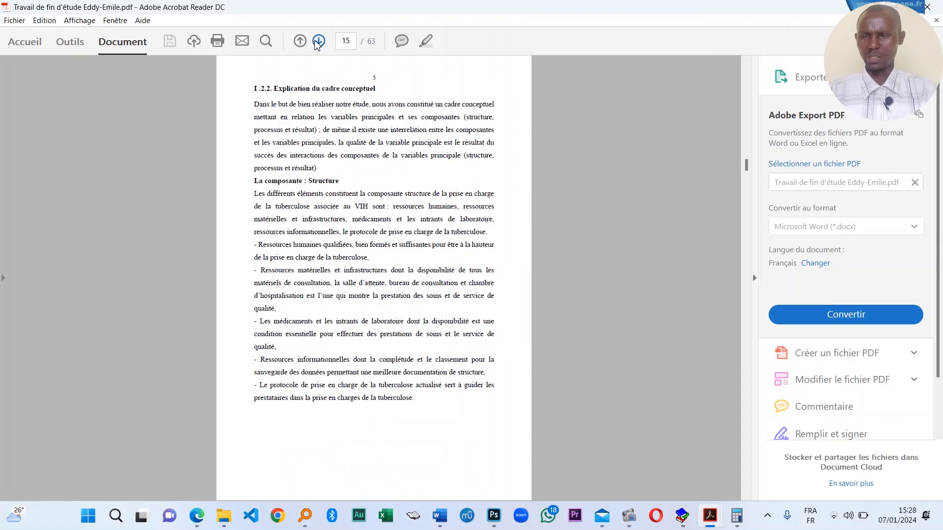
left_click(300, 42)
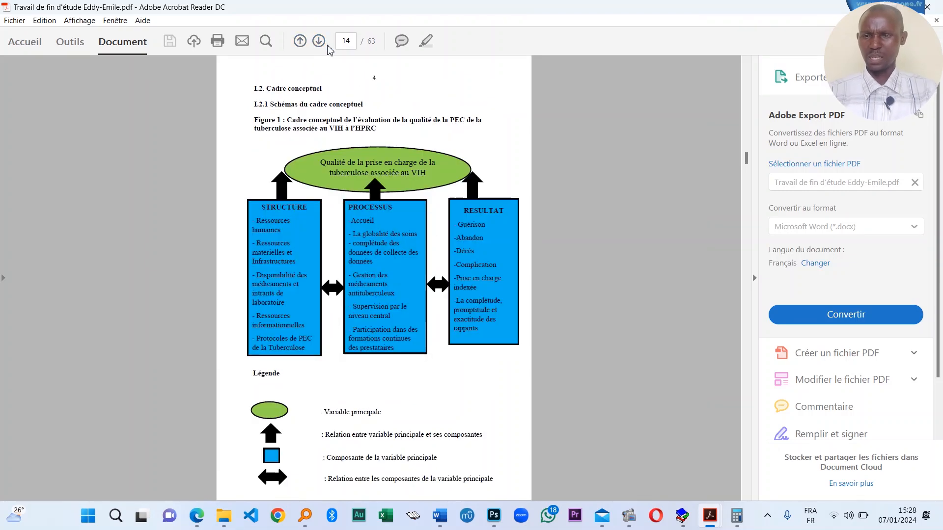
left_click(318, 42)
left_click(319, 42)
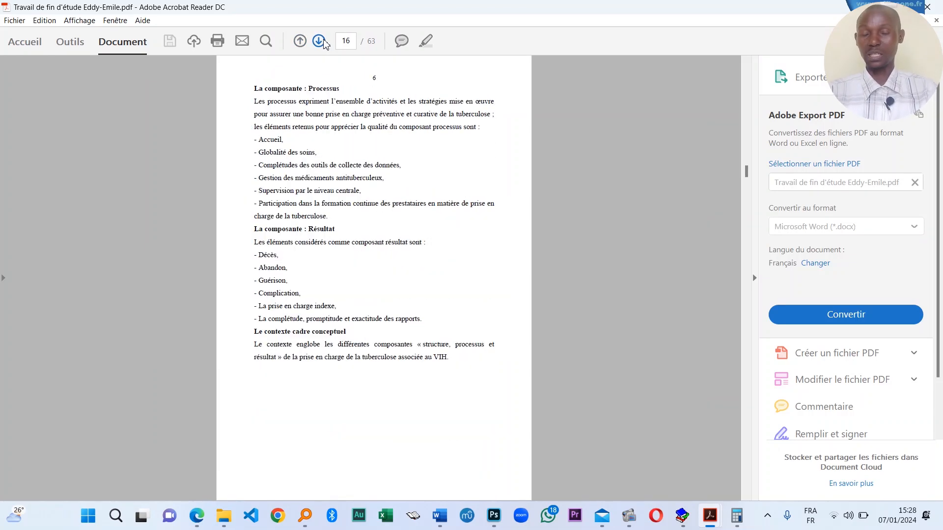
left_click(319, 42)
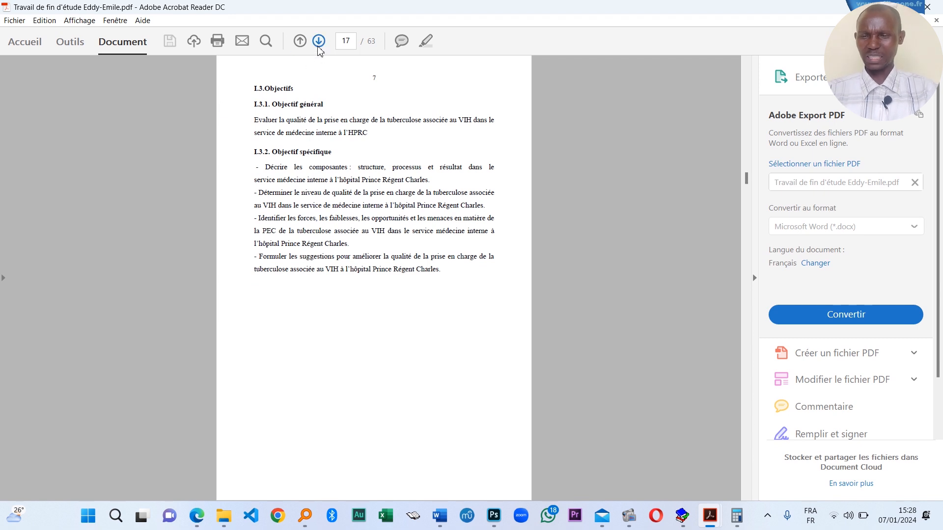
- Continue paging to PDF page 28 of 63, then return to the Word thesis
left_click(319, 42)
left_click(319, 43)
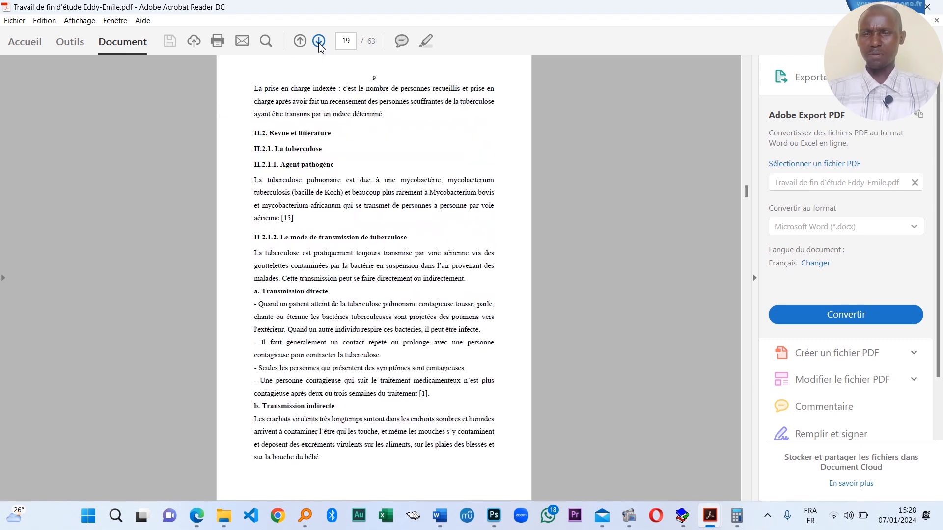
left_click(320, 43)
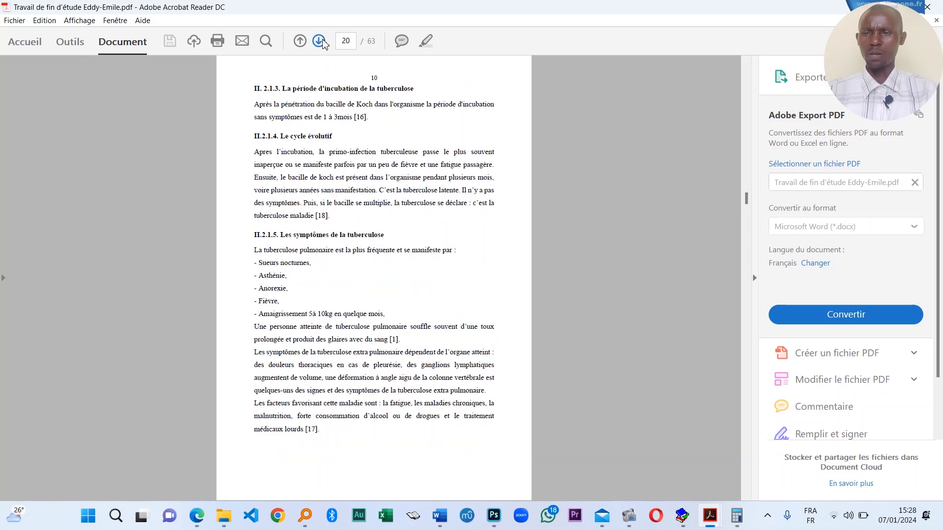
left_click(319, 43)
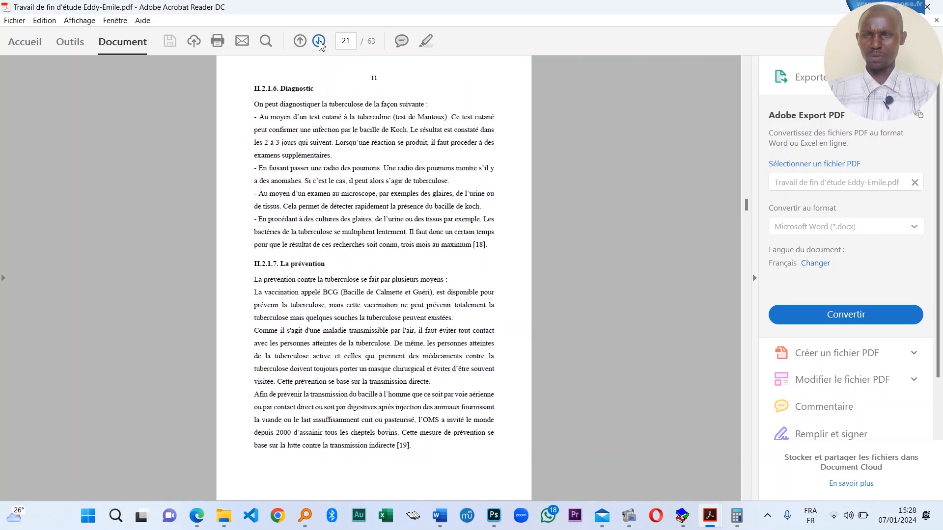
left_click(319, 41)
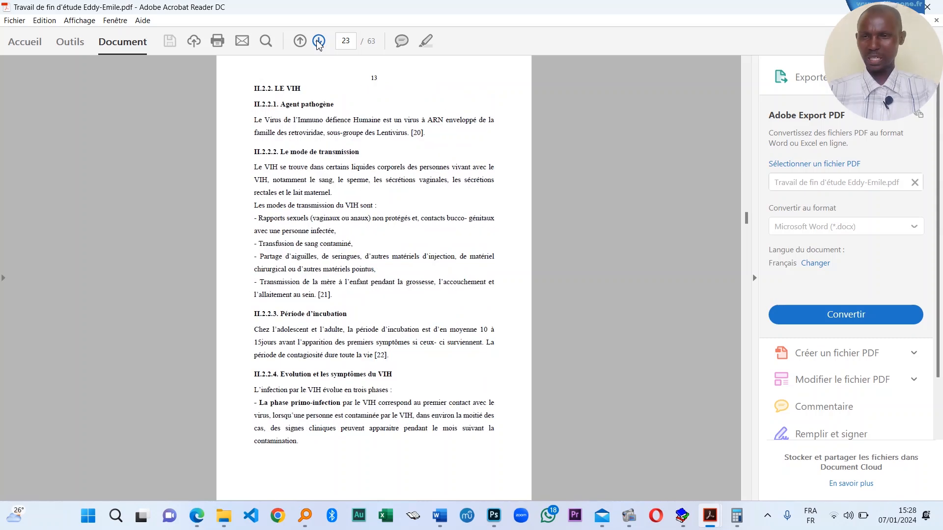
left_click(319, 41)
left_click(319, 40)
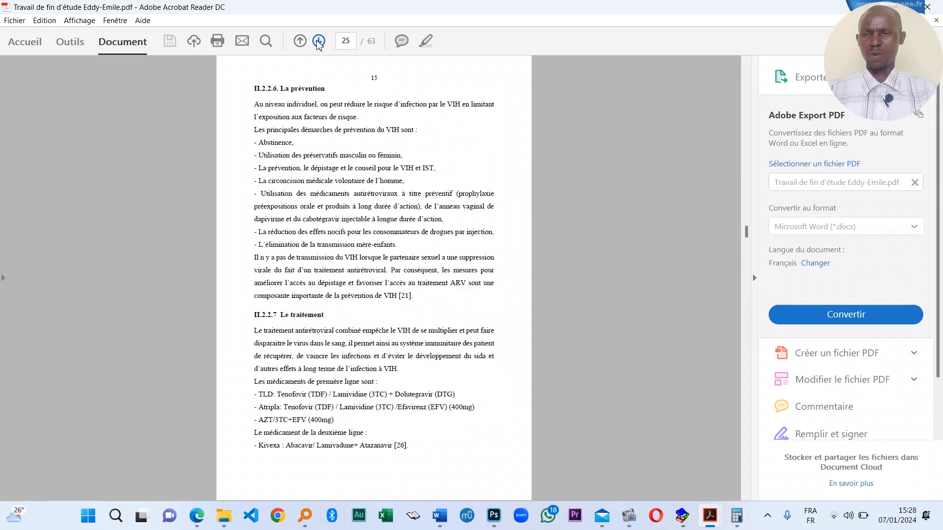
left_click(320, 41)
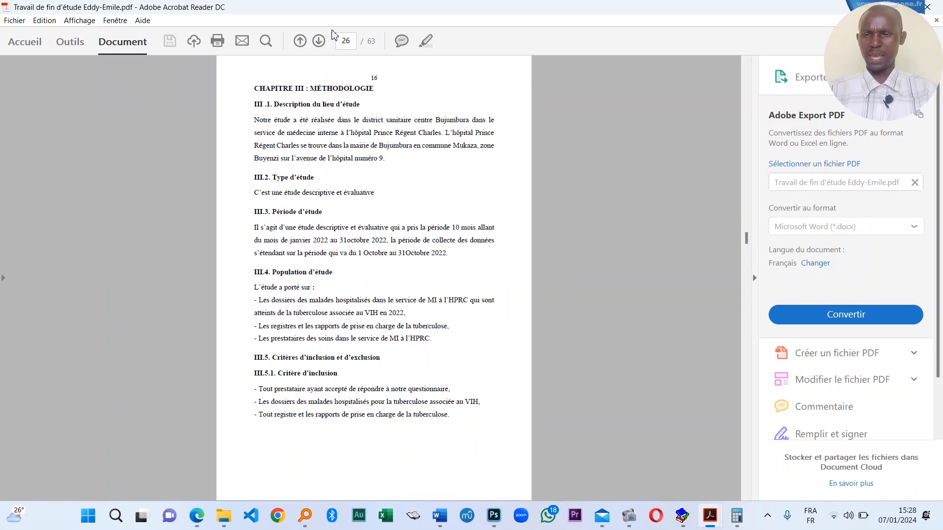
left_click(320, 41)
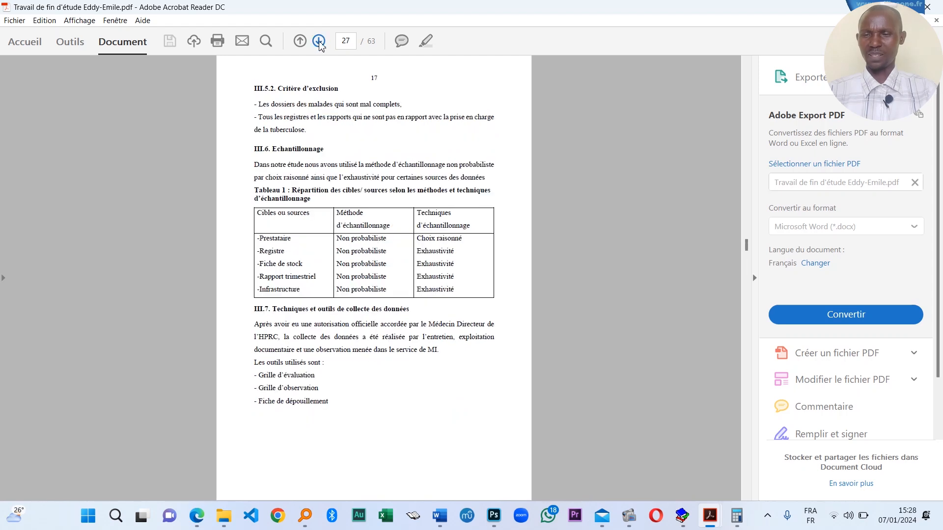
left_click(320, 41)
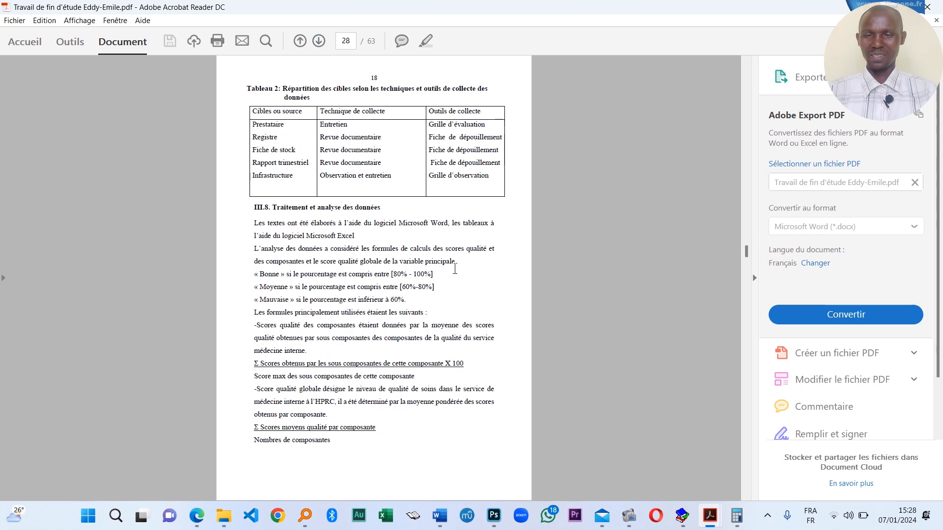
left_click(439, 516)
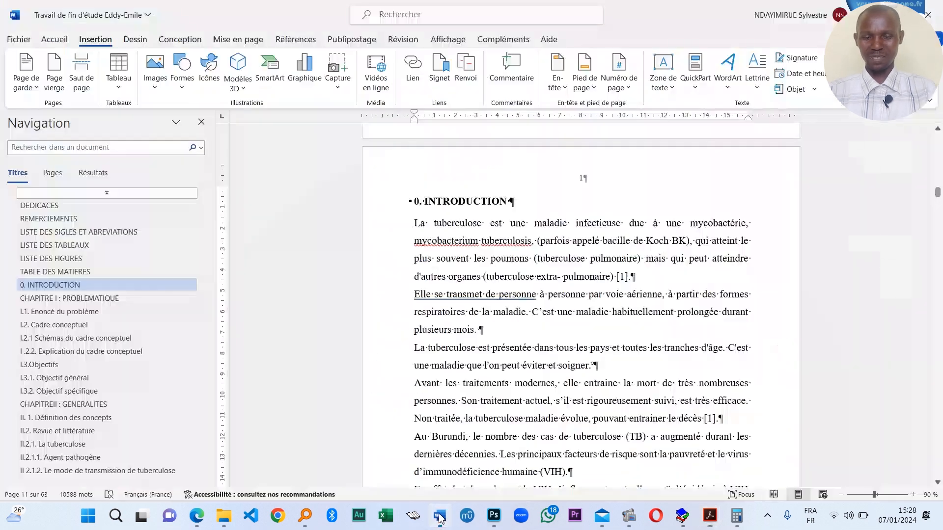
scroll(642, 340, "down", 3)
scroll(642, 341, "down", 3)
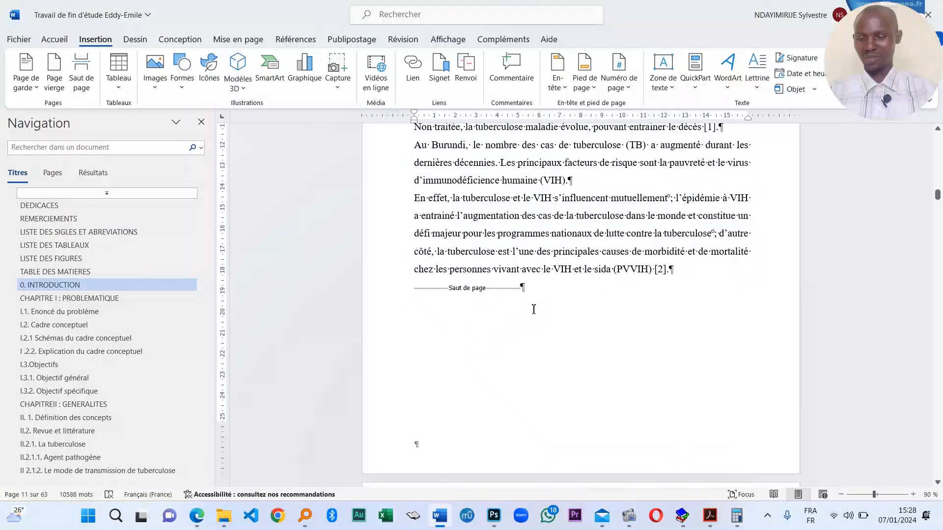
left_click(534, 305)
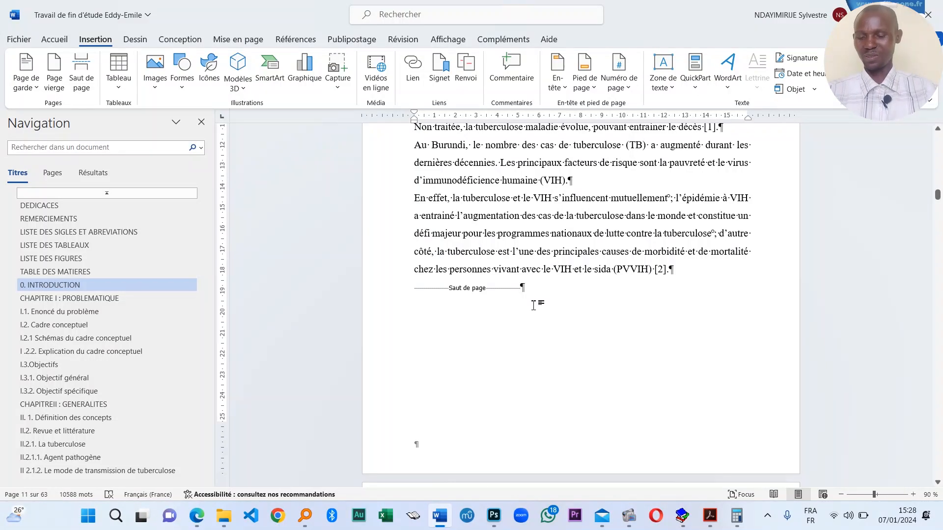
key("ctrl+n")
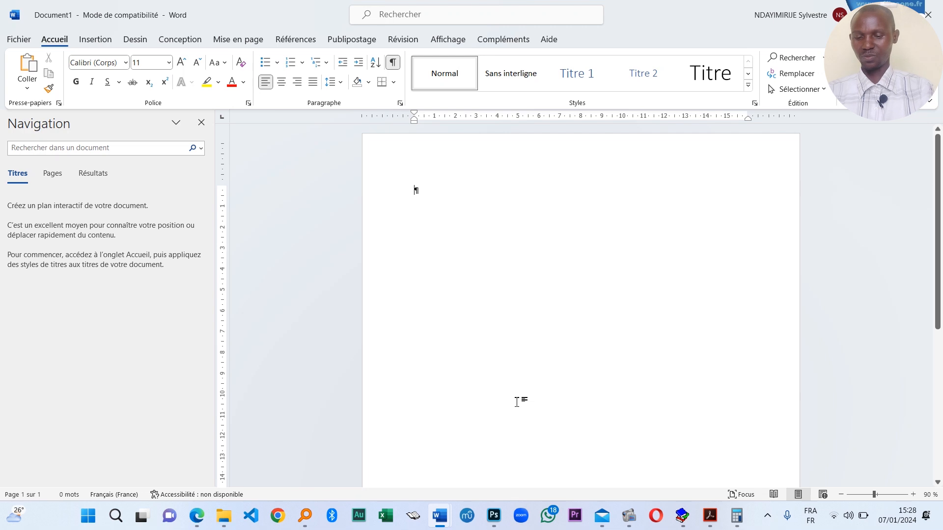
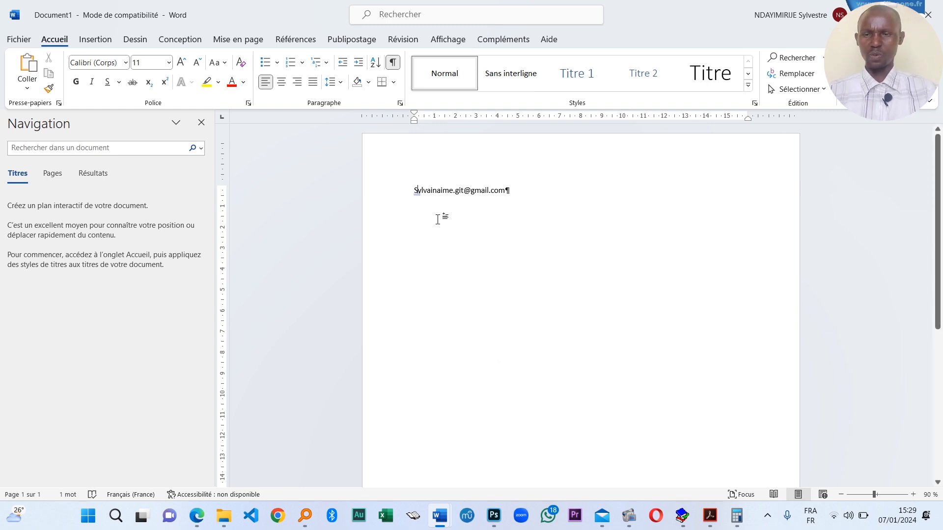
key("ctrl+z")
scroll(516, 293, "up", 9, "ctrl")
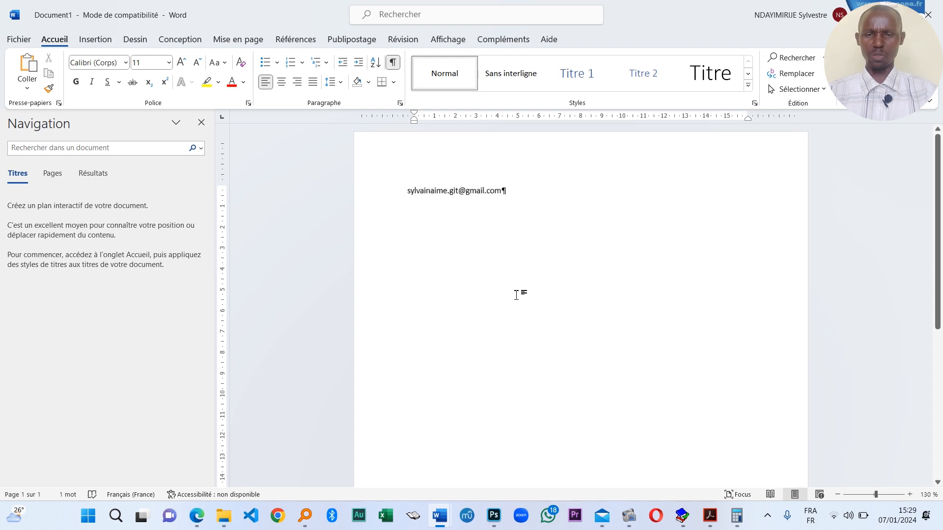
scroll(515, 293, "up", 13, "ctrl")
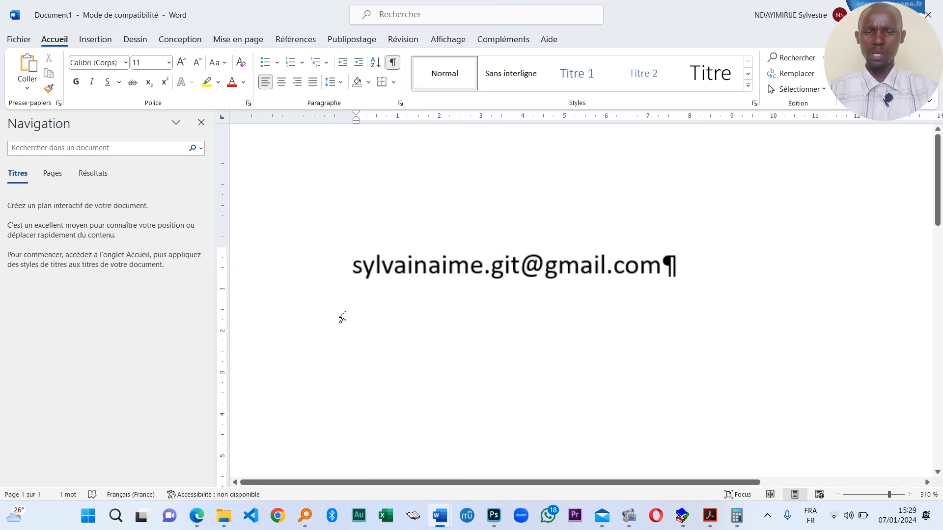
left_click(666, 271)
key("Return")
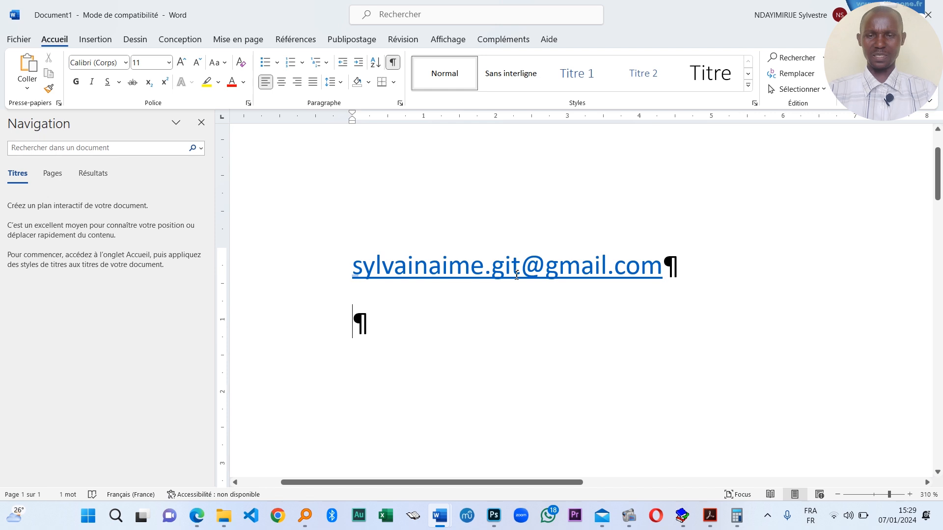
scroll(656, 283, "up", 17, "ctrl")
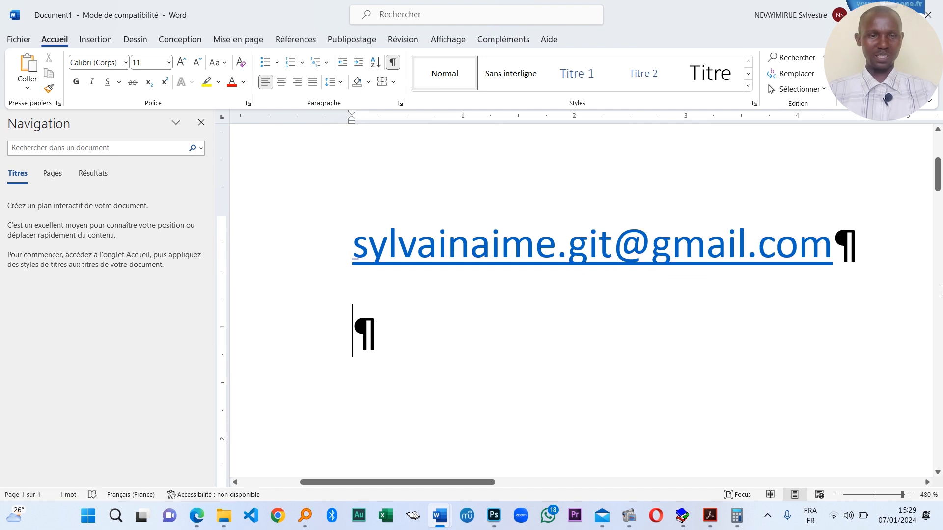
scroll(737, 304, "down", 11, "ctrl")
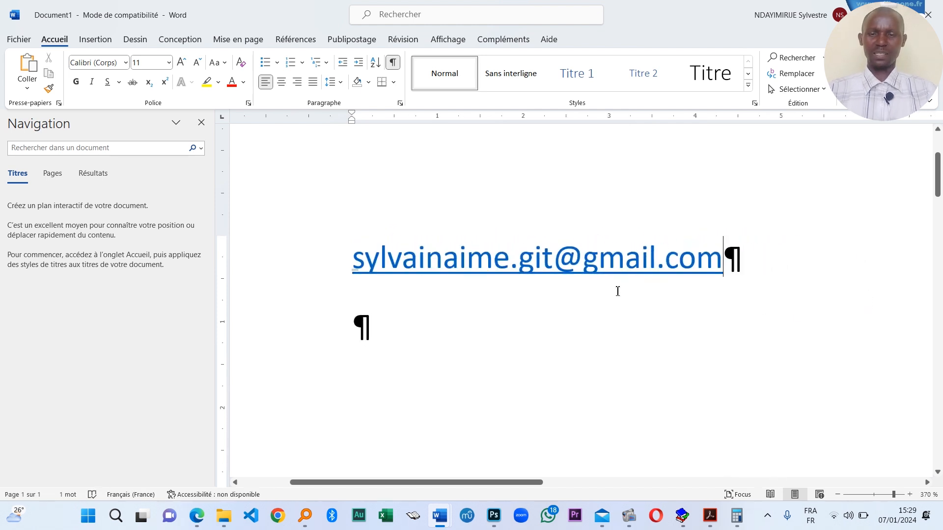
left_click(926, 14)
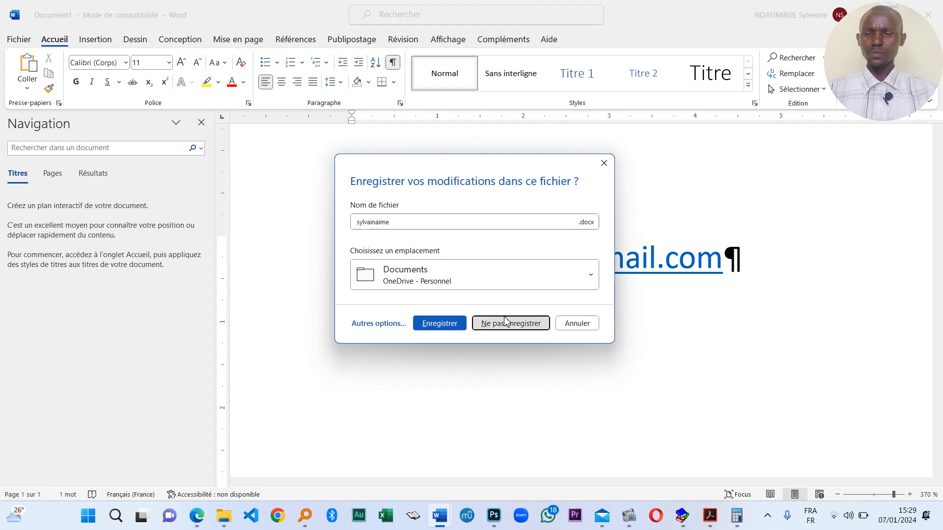
left_click(506, 322)
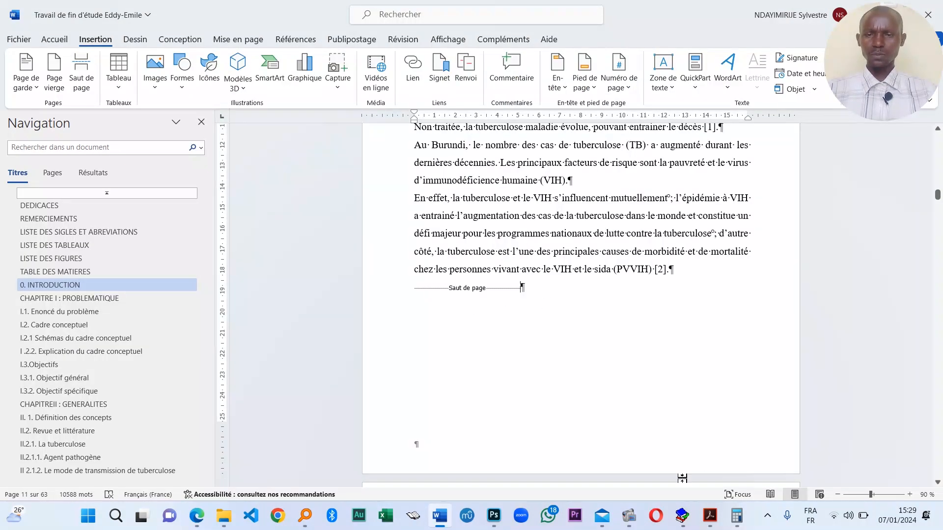
scroll(489, 388, "down", 6)
scroll(488, 389, "up", 3)
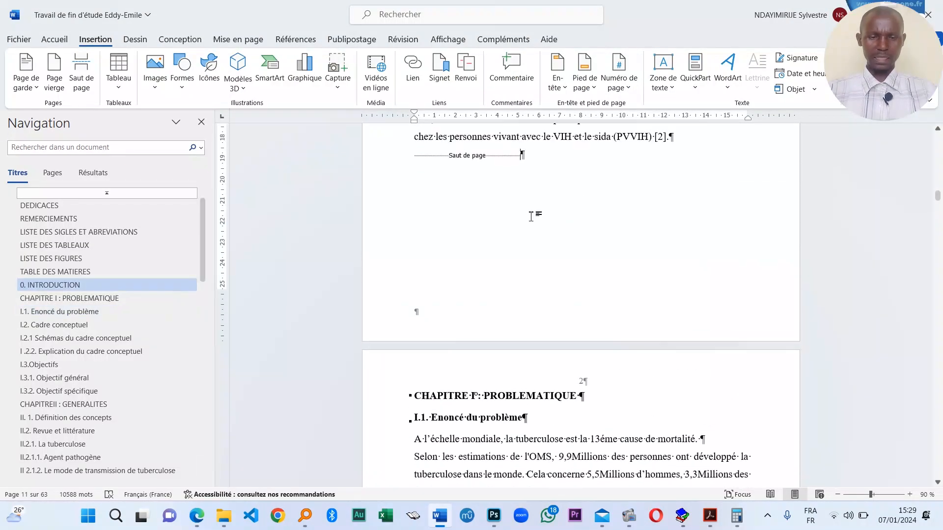
scroll(516, 246, "down", 2)
scroll(489, 277, "down", 4)
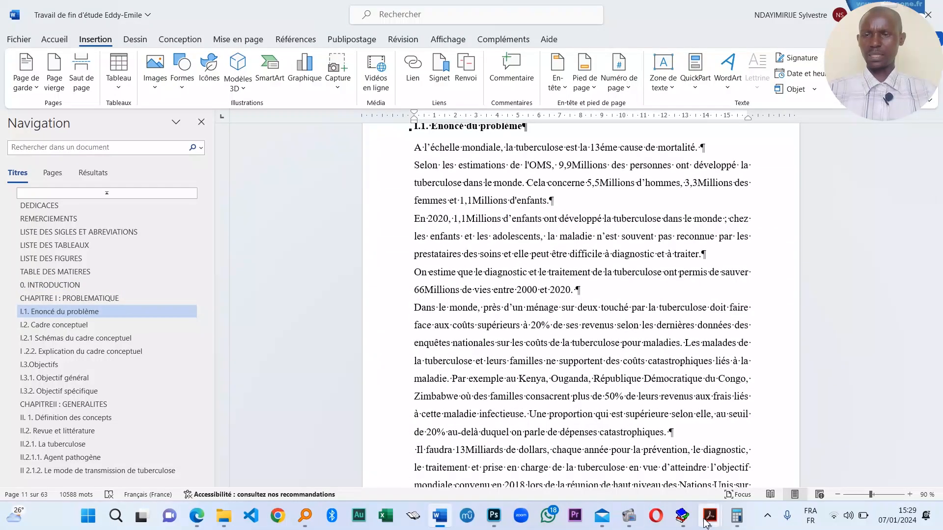
- Back in the PDF, page forward to page 49, the start of Chapitre V
mouse_move(710, 515)
left_click(823, 452)
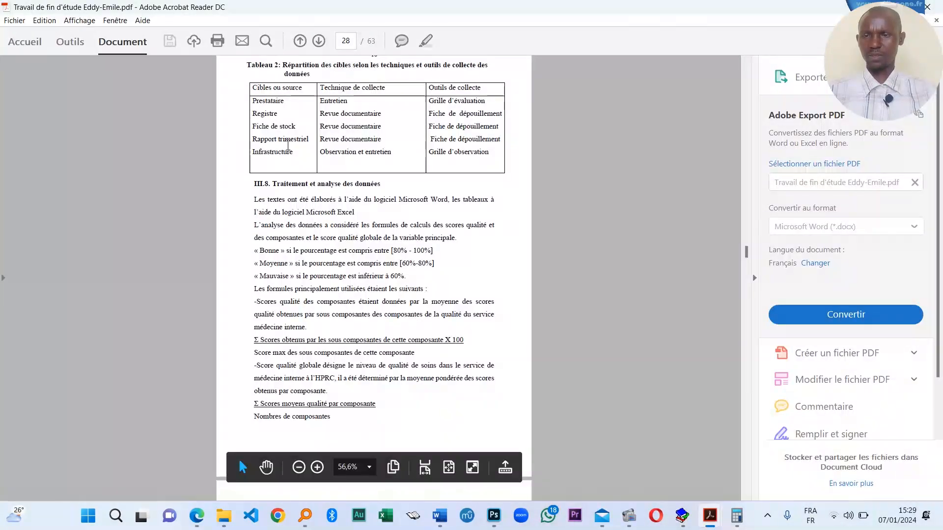
scroll(373, 221, "up", 1)
left_click(318, 40)
scroll(337, 141, "down", 2)
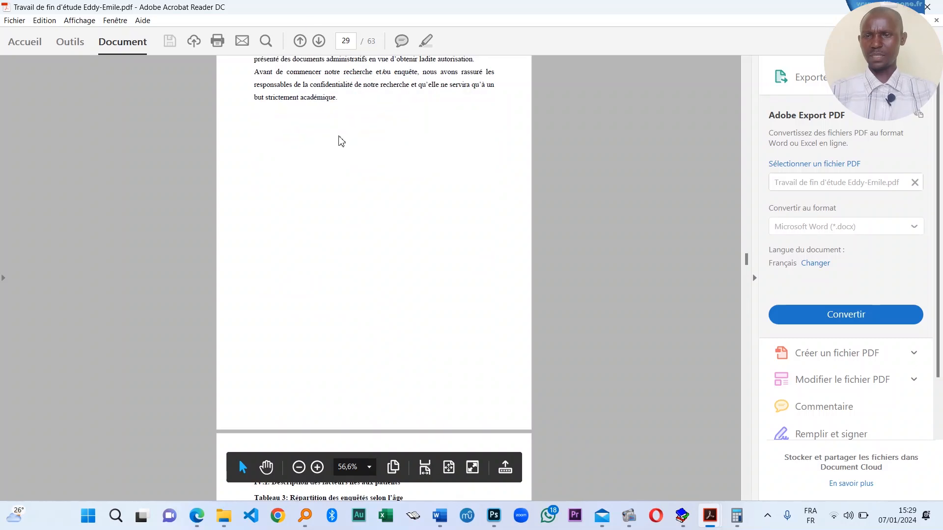
left_click(319, 40)
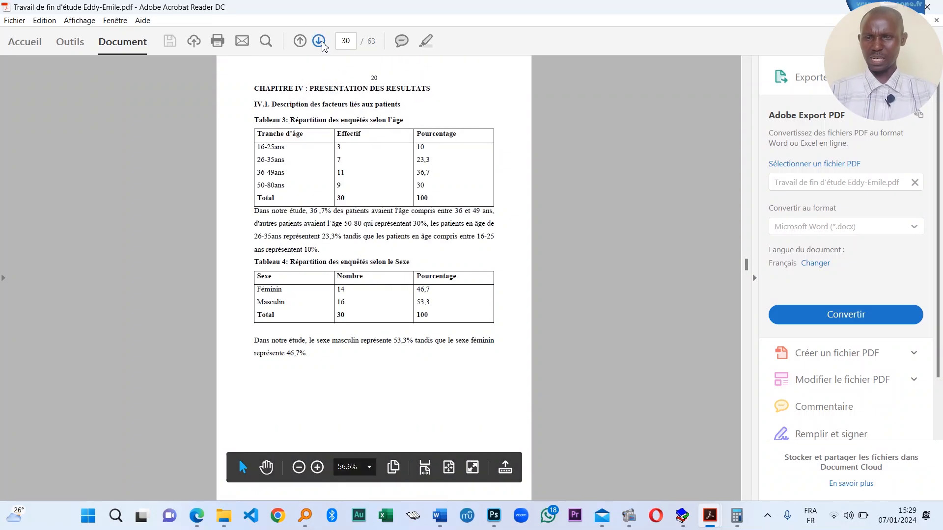
left_click(319, 41)
left_click(320, 41)
left_click(320, 41)
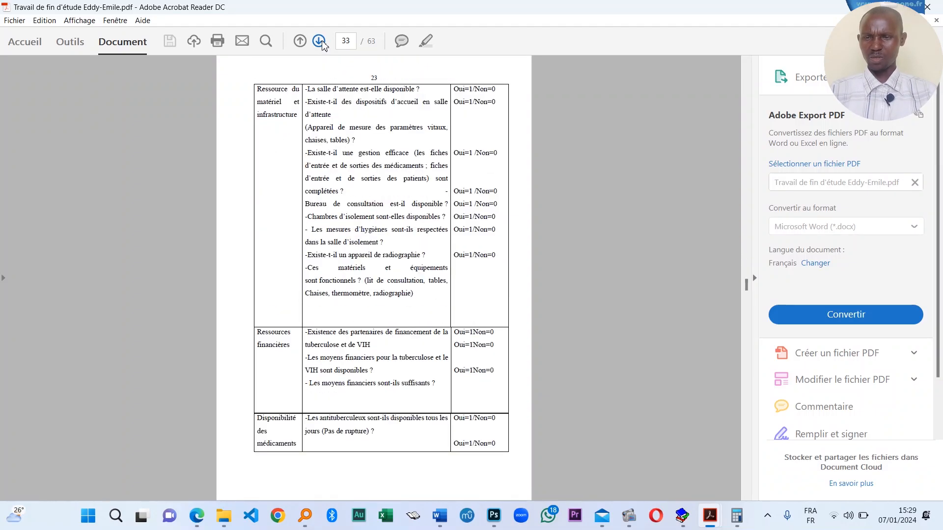
left_click(320, 41)
left_click(319, 40)
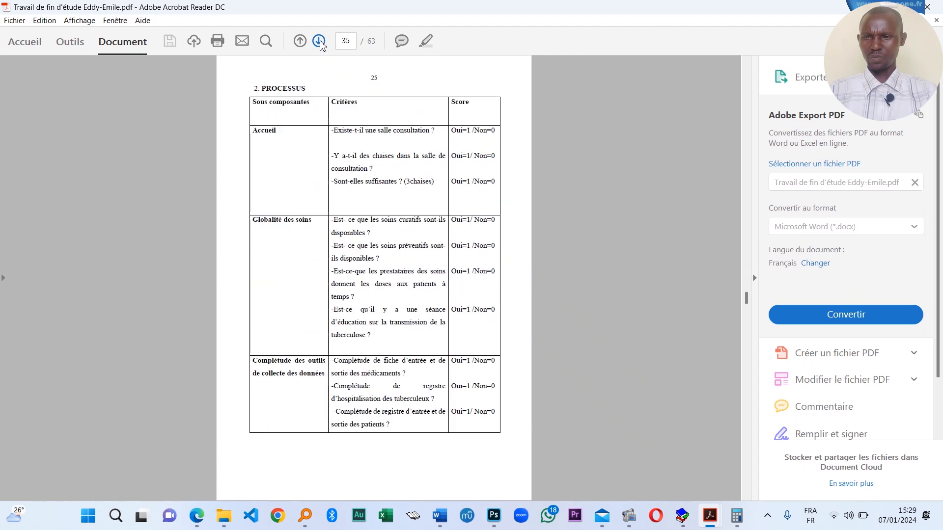
left_click(320, 41)
left_click(325, 46)
left_click(324, 45)
left_click(323, 45)
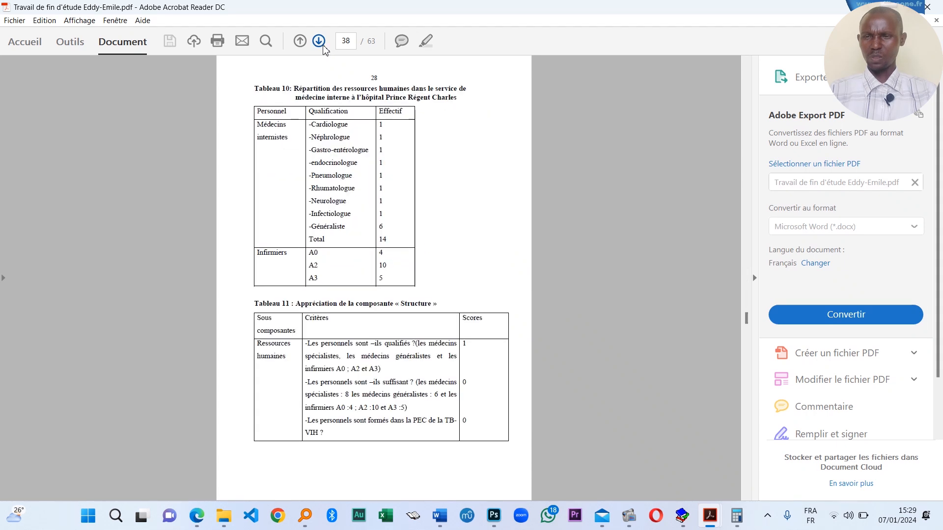
left_click(323, 45)
left_click(323, 46)
left_click(323, 46)
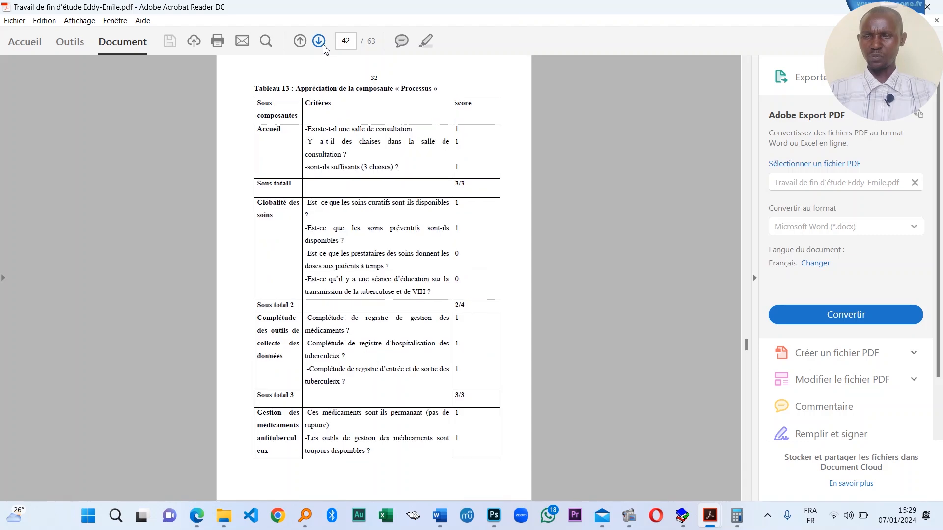
left_click(323, 45)
left_click(322, 46)
left_click(321, 45)
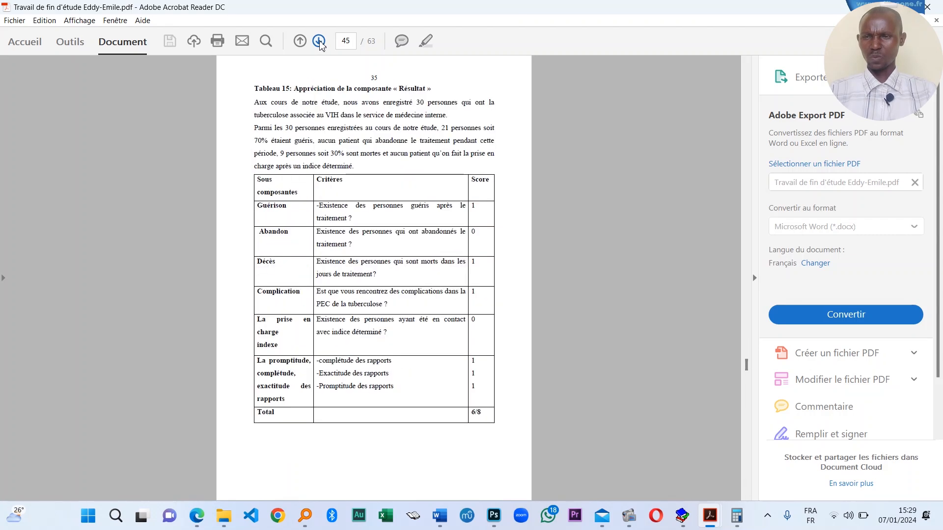
left_click(320, 45)
left_click(320, 45)
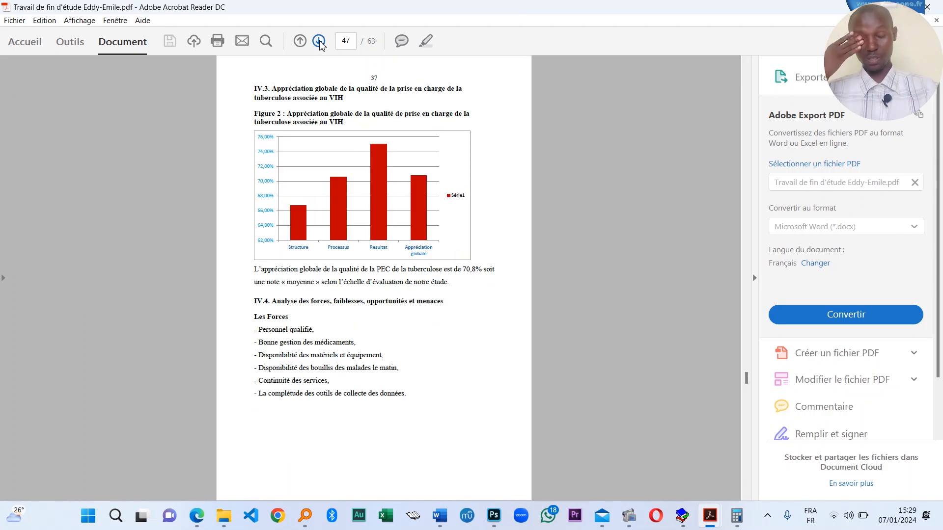
left_click(320, 45)
left_click(320, 45)
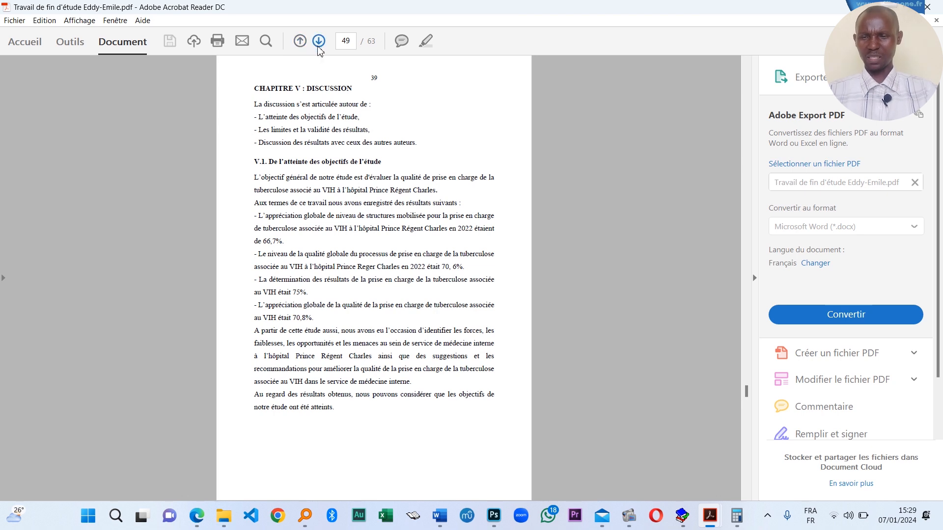
- Page through Validité des résultats, the conclusion, Suggestions and both references pages
left_click(319, 42)
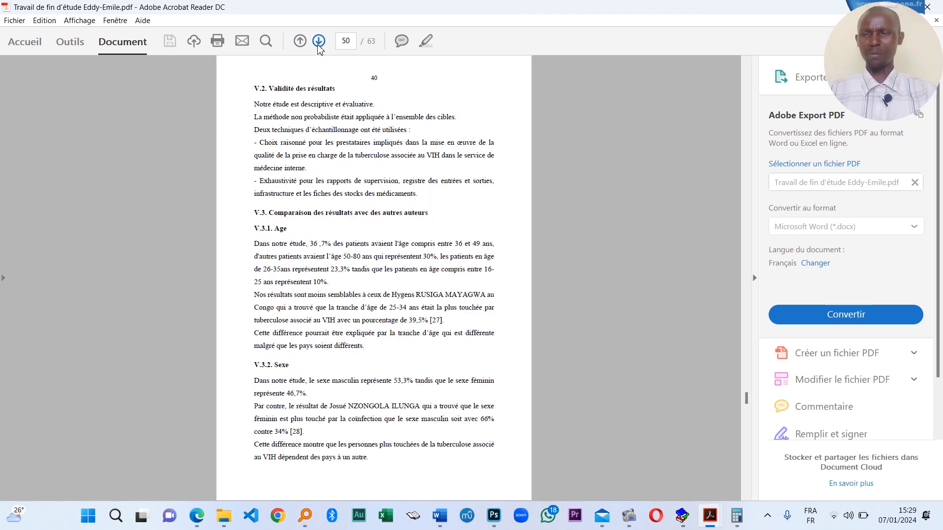
left_click(319, 42)
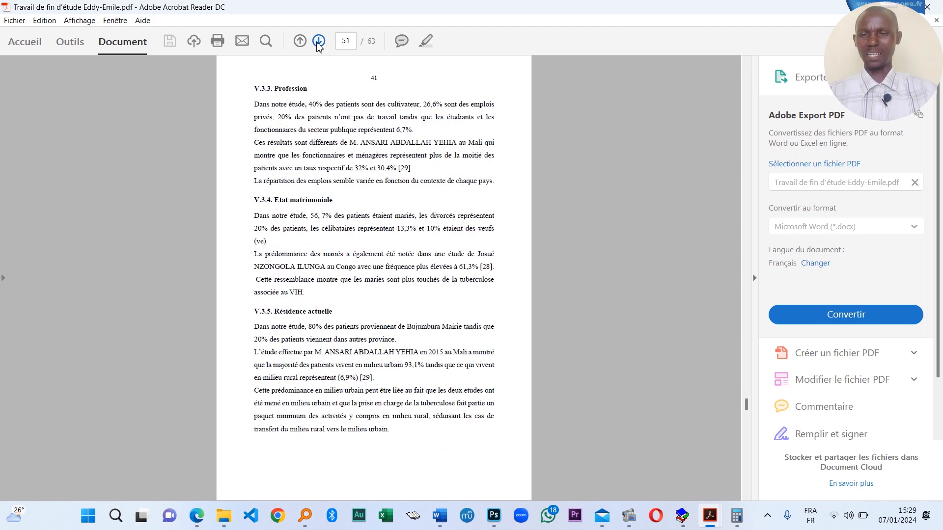
left_click(319, 41)
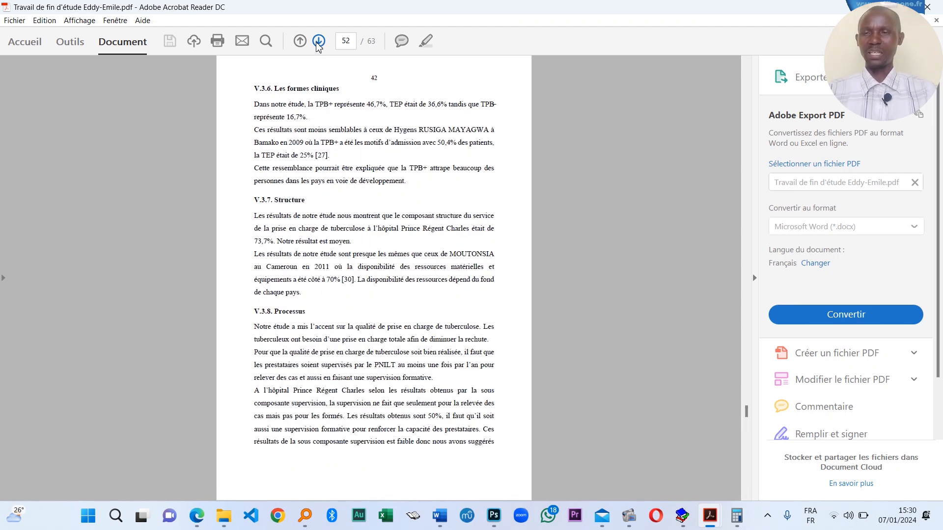
left_click(318, 43)
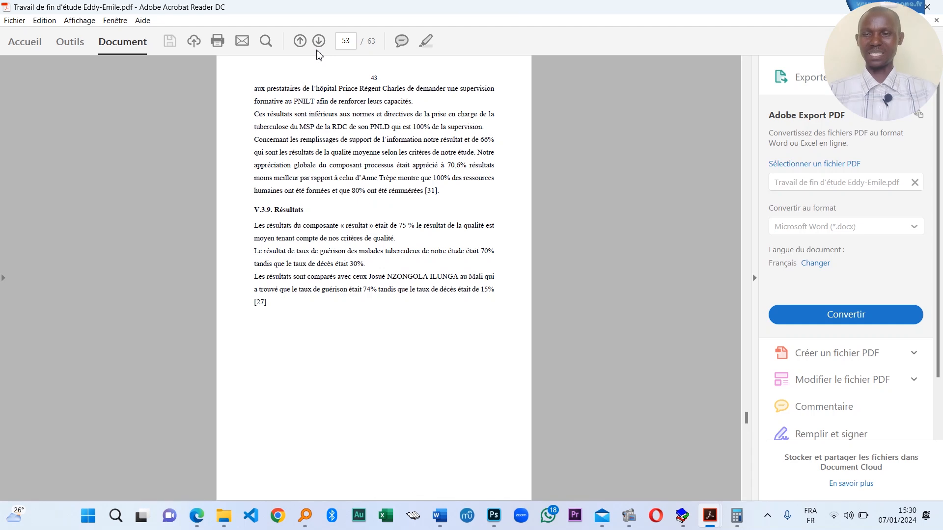
left_click(319, 43)
left_click(319, 44)
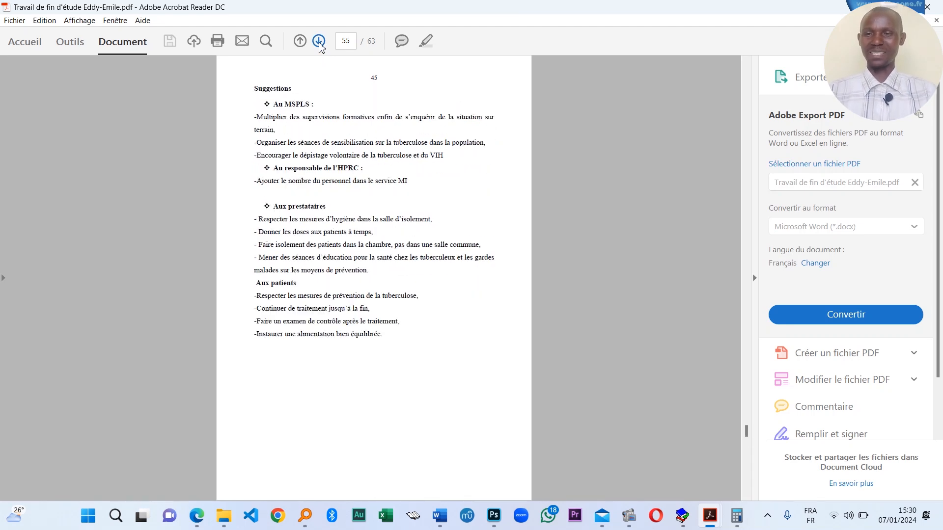
left_click(319, 44)
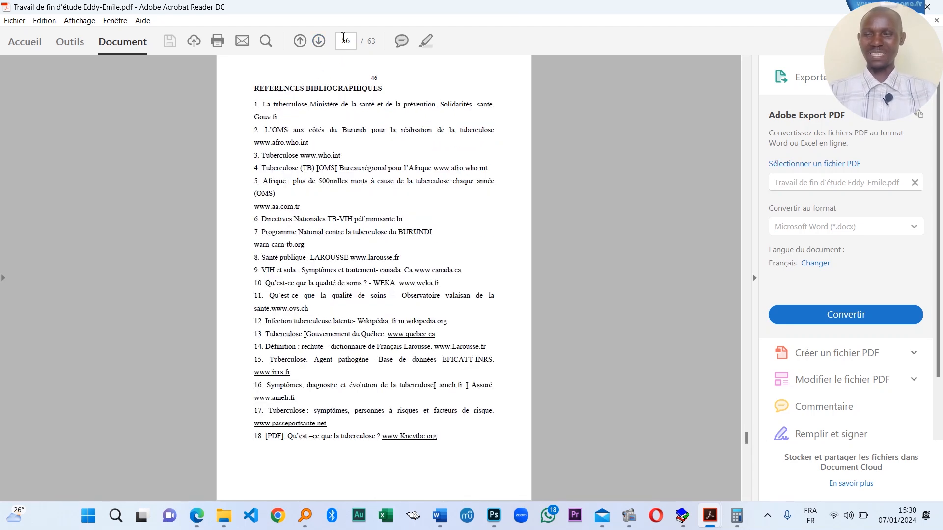
left_click(320, 44)
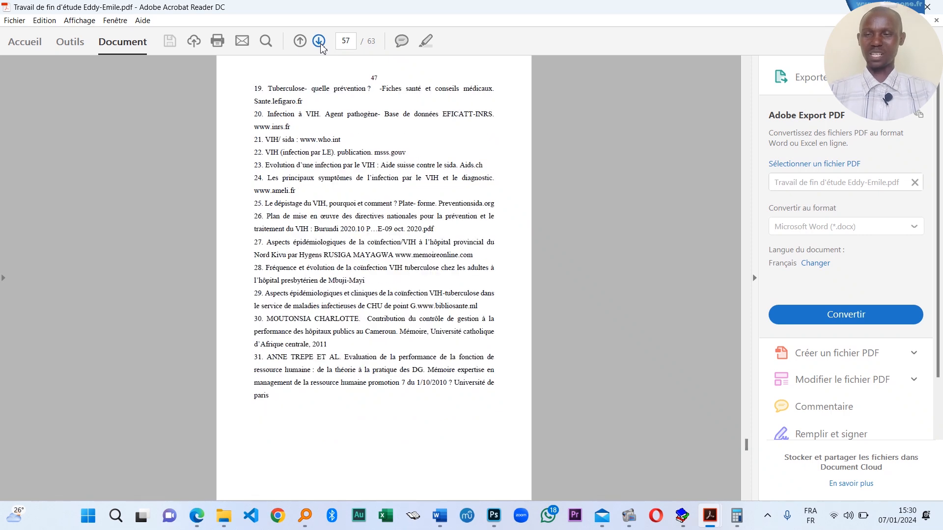
- Page through the ANNEXES and annex pages A–C to the final RESUME page 63
left_click(320, 42)
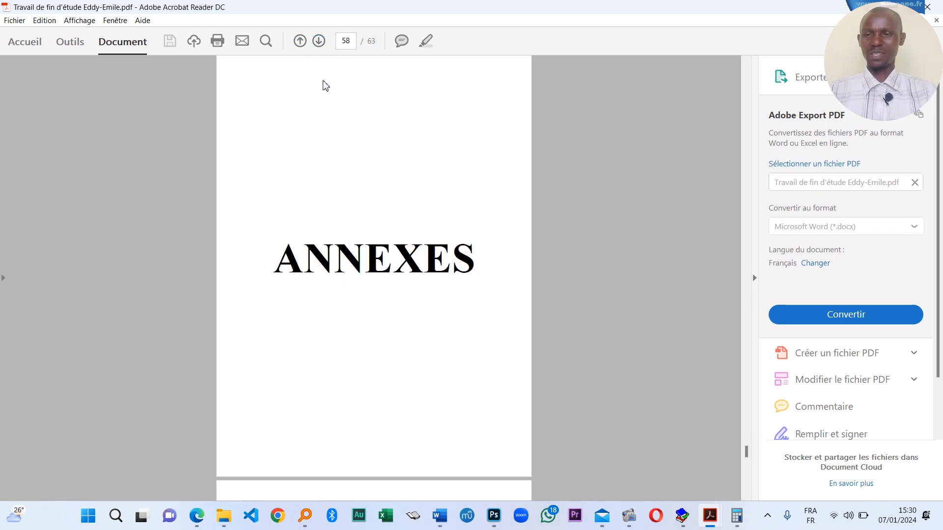
left_click(318, 42)
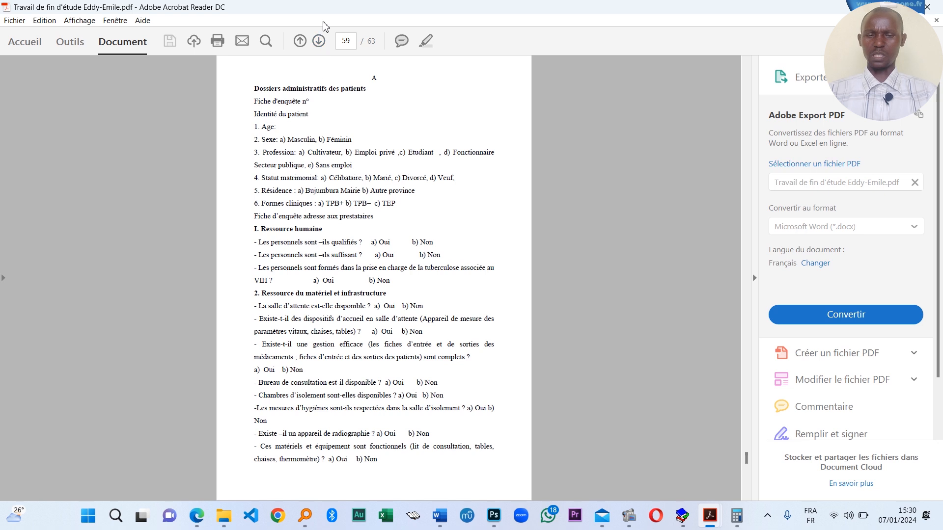
left_click(319, 43)
left_click(320, 42)
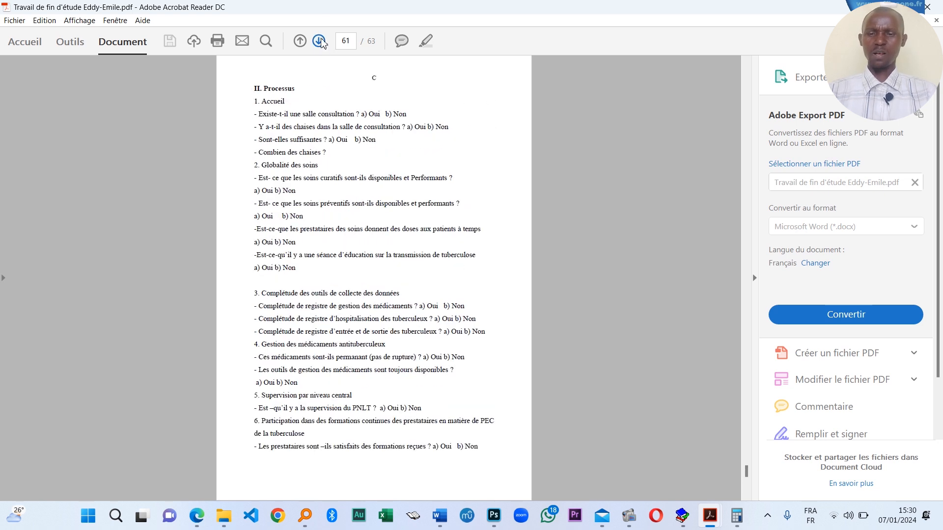
left_click(319, 42)
left_click(320, 42)
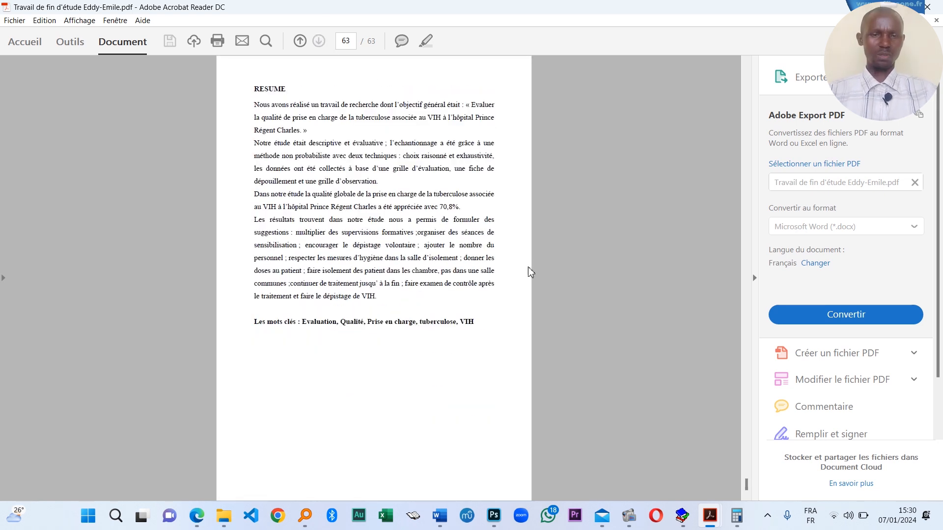
- Scroll back up to the annex pages and open the PDF's Print dialog
scroll(326, 274, "up", 8)
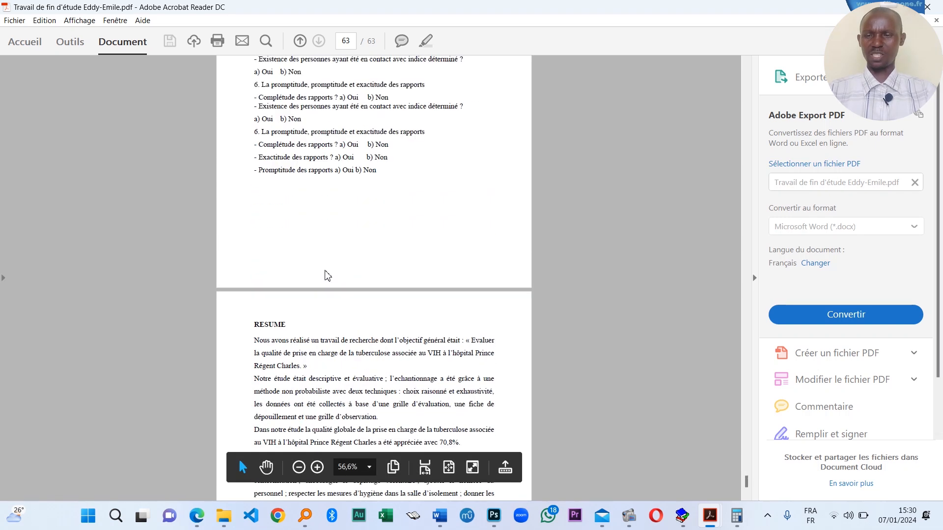
scroll(541, 179, "up", 1)
scroll(499, 190, "up", 3)
scroll(522, 231, "up", 6)
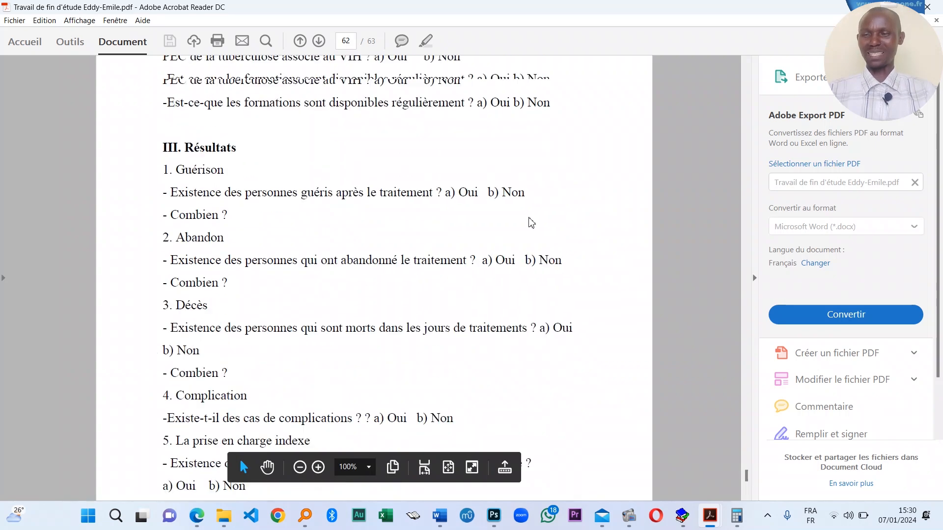
scroll(436, 250, "up", 15)
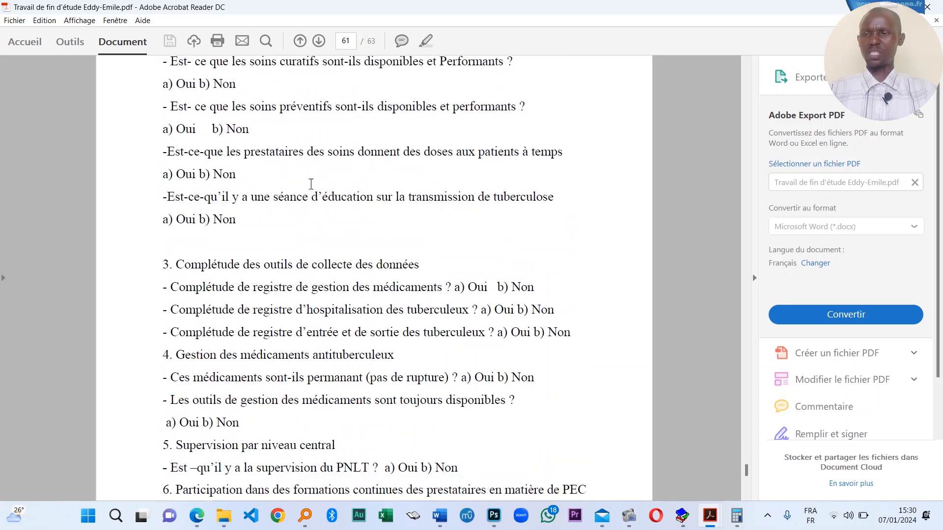
left_click(15, 22)
left_click(57, 228)
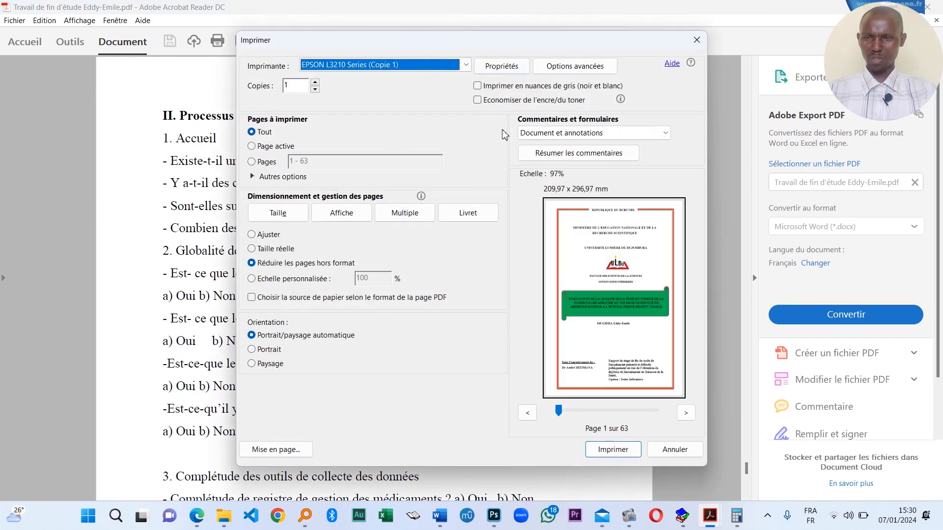
- Select the HP LaserJet M1530 MFP Series PCL 6 printer and set 50 copies
left_click(398, 66)
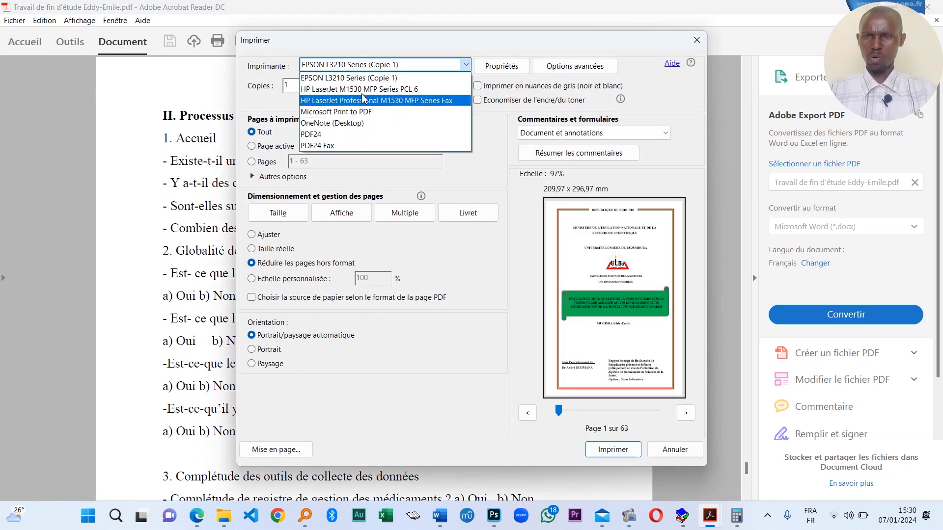
left_click(399, 91)
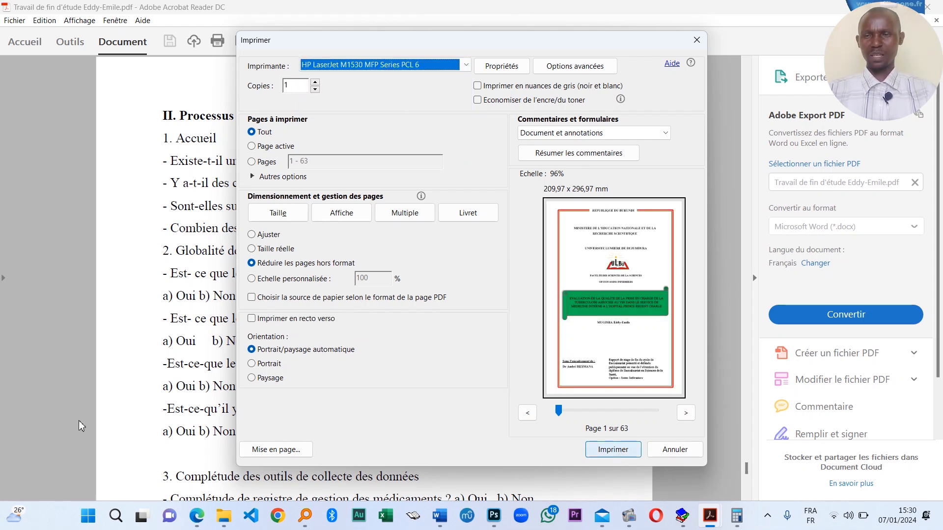
left_click(315, 84)
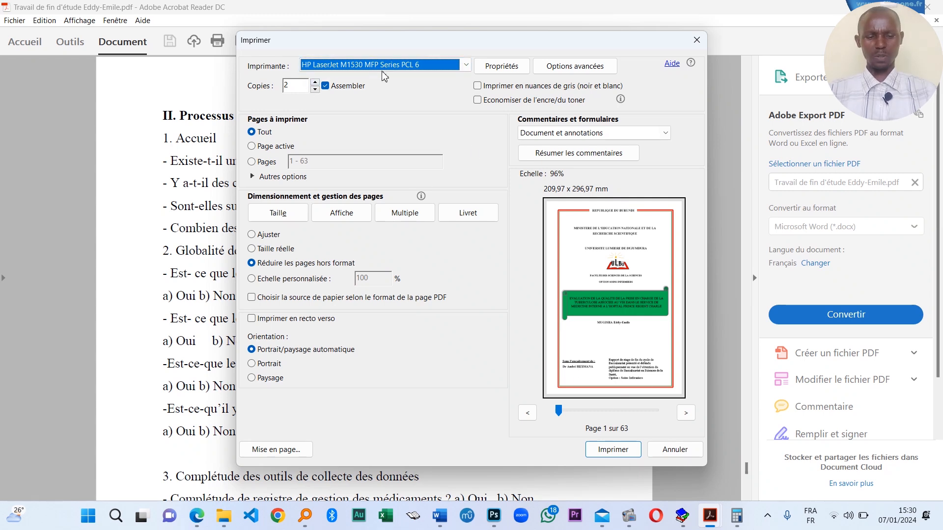
left_click(267, 87)
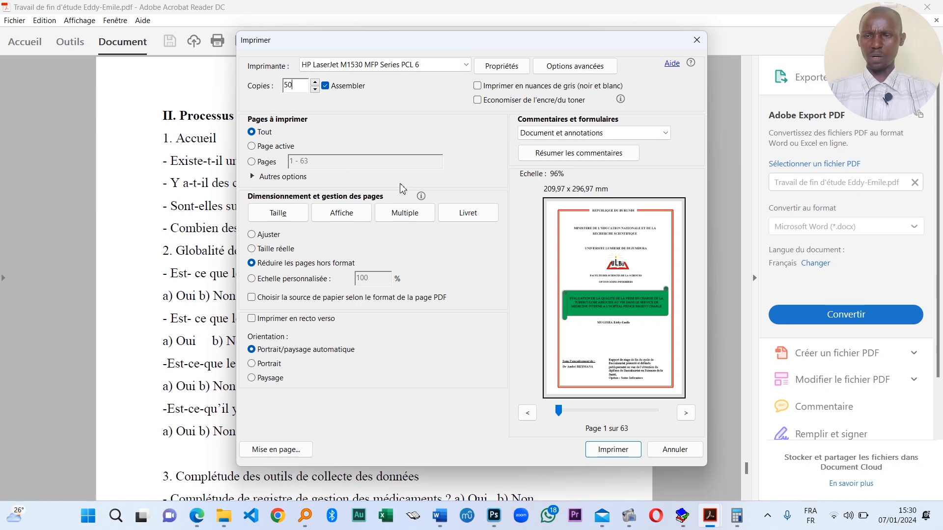
- Restrict printing to pages 20-30 and review the odd/even pages option, leaving it unchanged
left_click(254, 149)
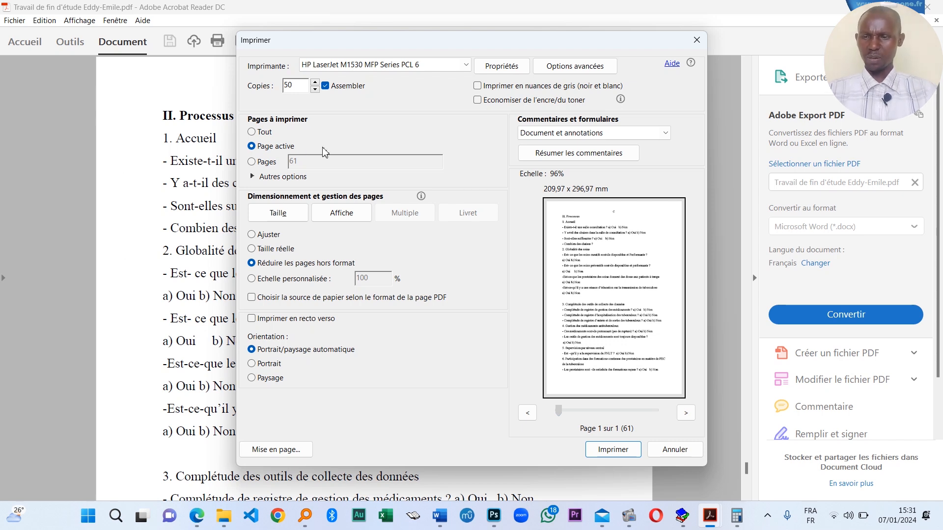
left_click(251, 161)
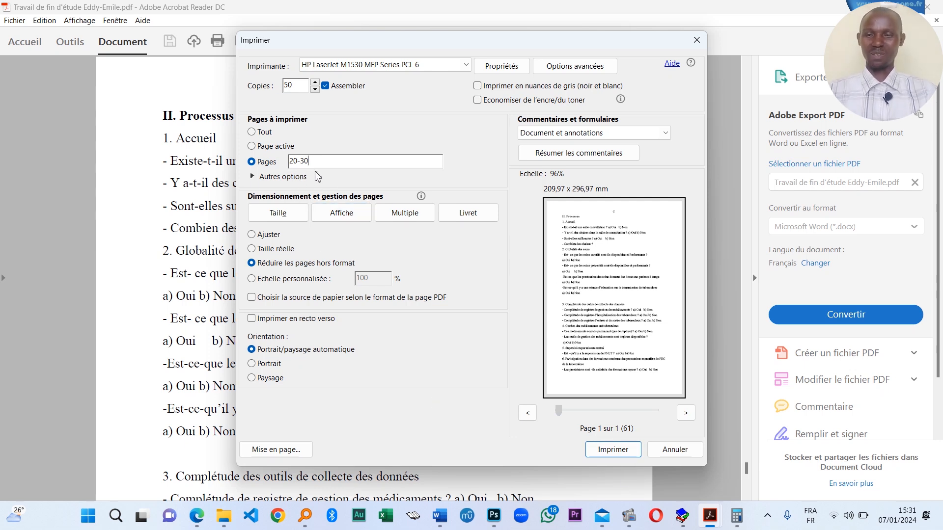
left_click(257, 177)
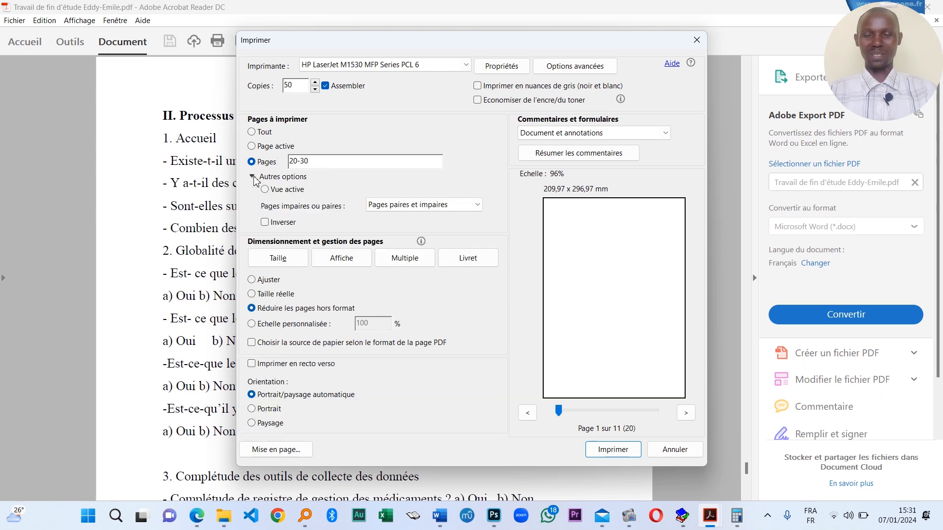
left_click(461, 206)
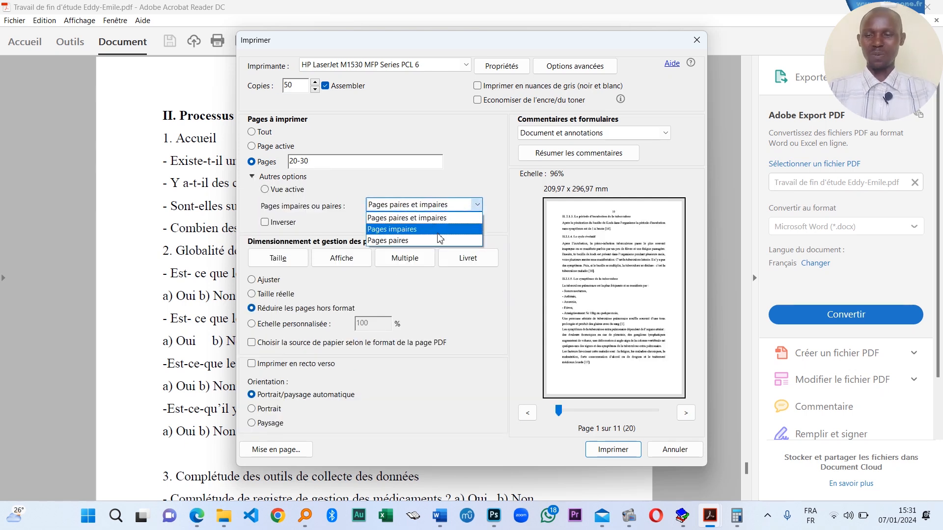
left_click(644, 283)
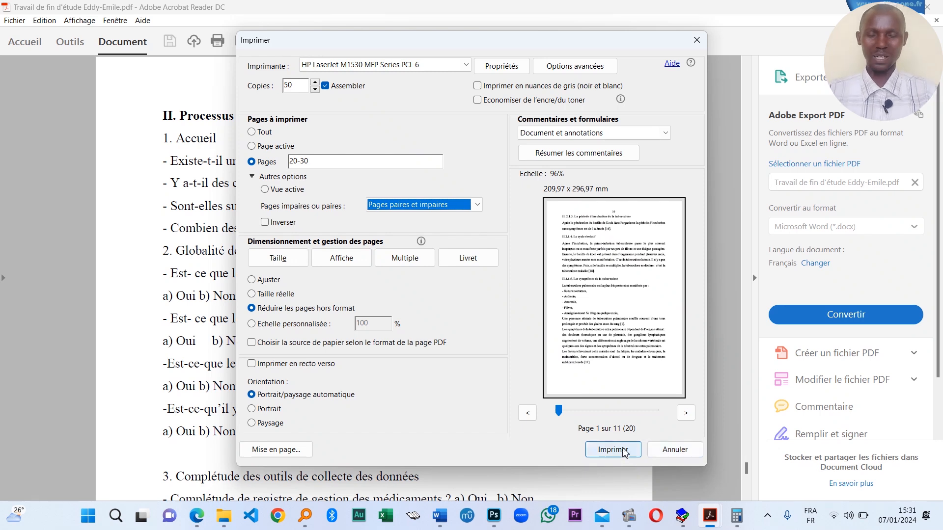
- Cancel printing, scroll the PDF's last pages, then switch to Word and show the desktop
left_click(669, 450)
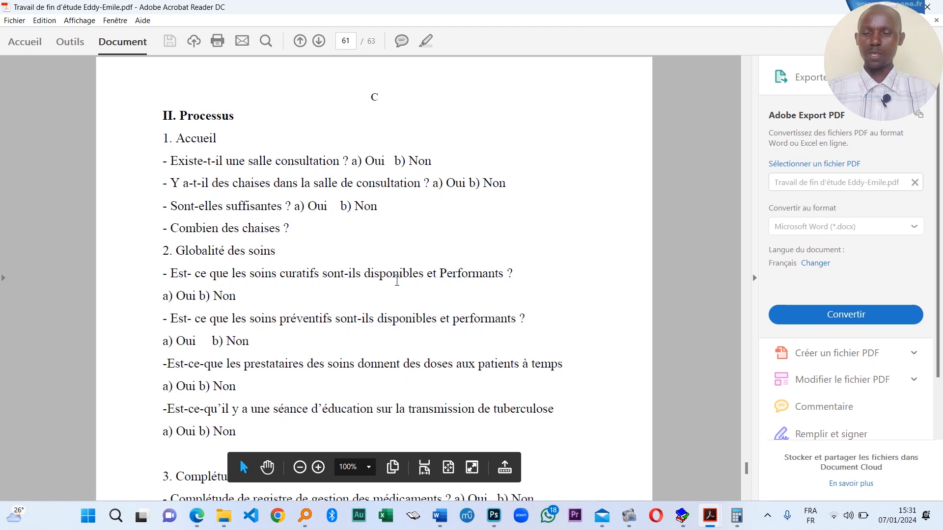
scroll(471, 392, "down", 10)
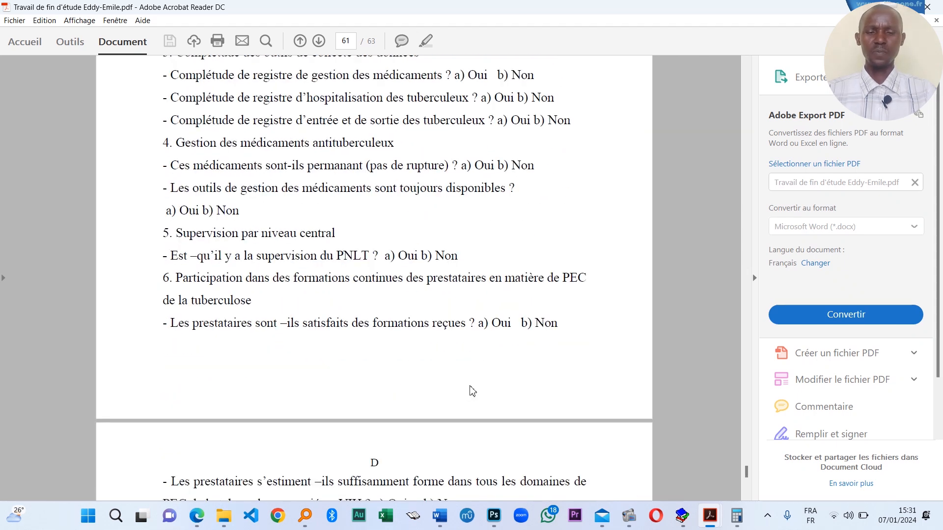
scroll(472, 391, "down", 1)
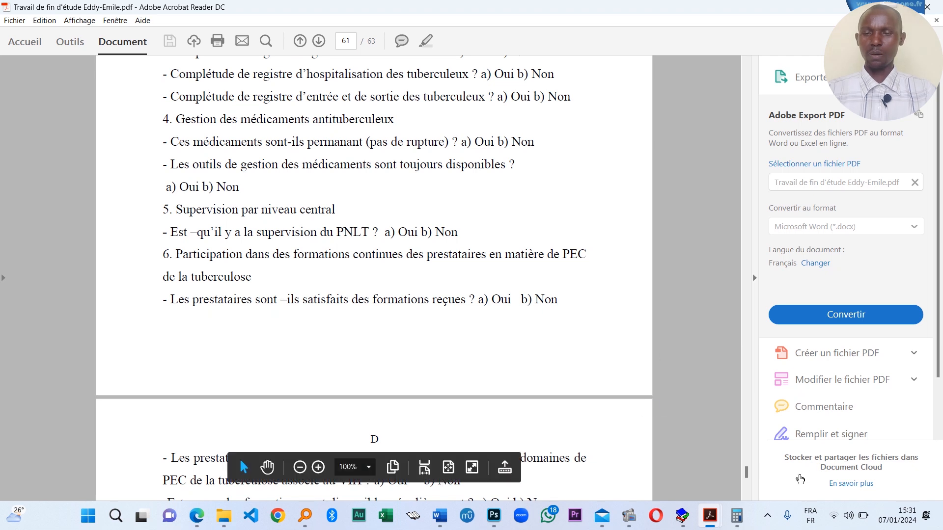
scroll(364, 313, "down", 6)
scroll(364, 313, "down", 20)
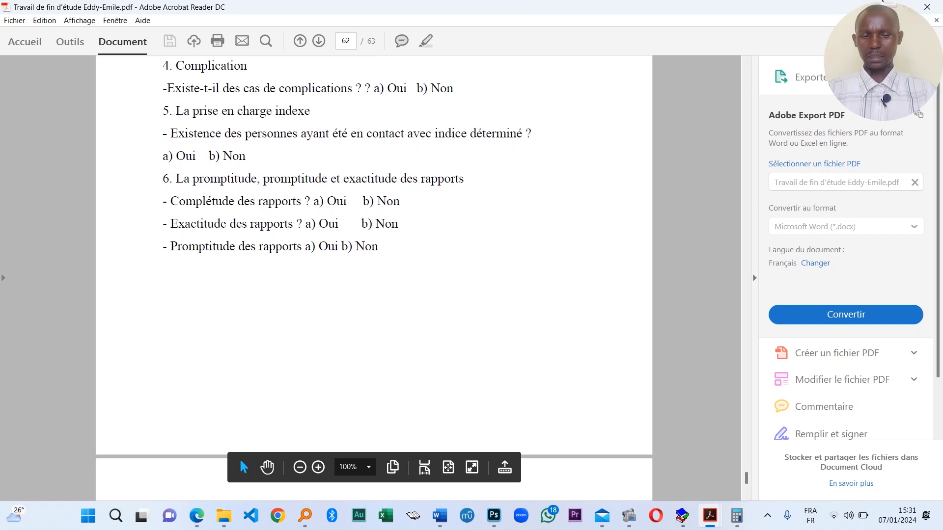
key("alt+Tab")
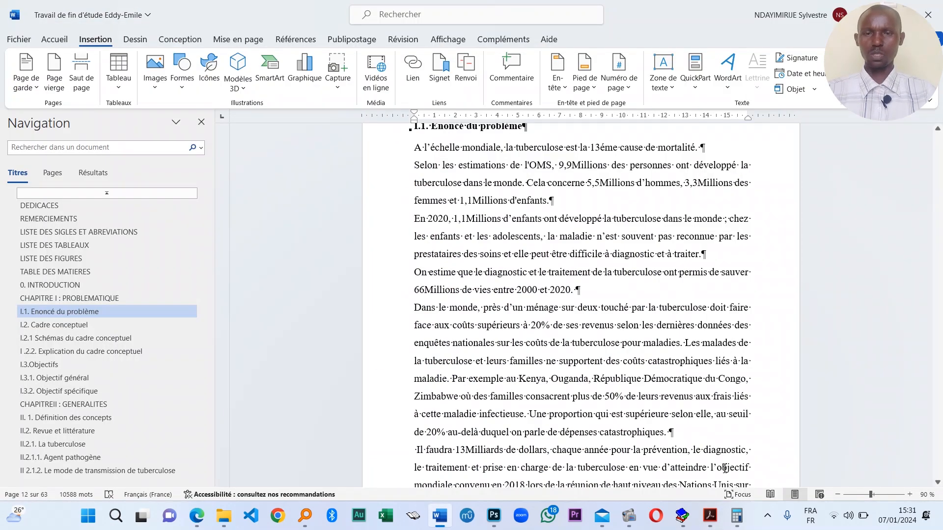
key("super+d")
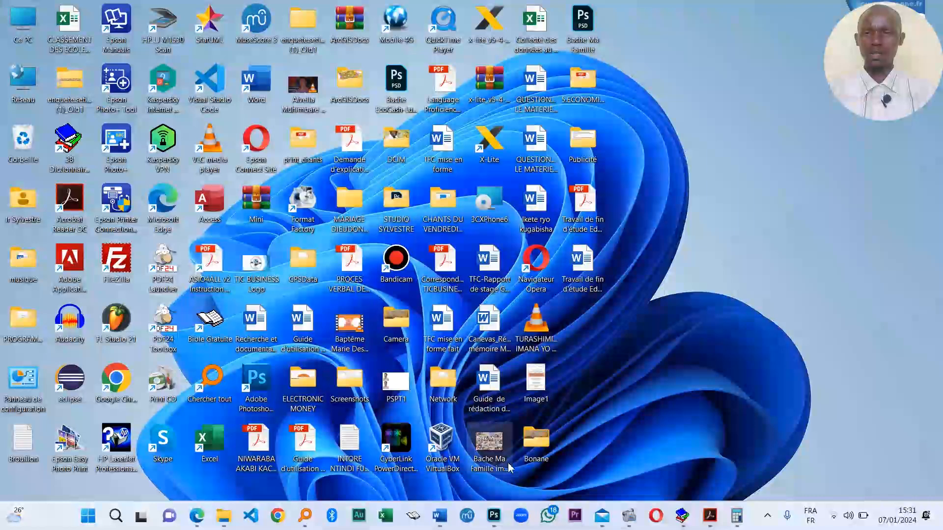
- Open 'Publicité du jour.jpg' and zoom and pan to read services like Internet and Photos Passeport
double_click(584, 143)
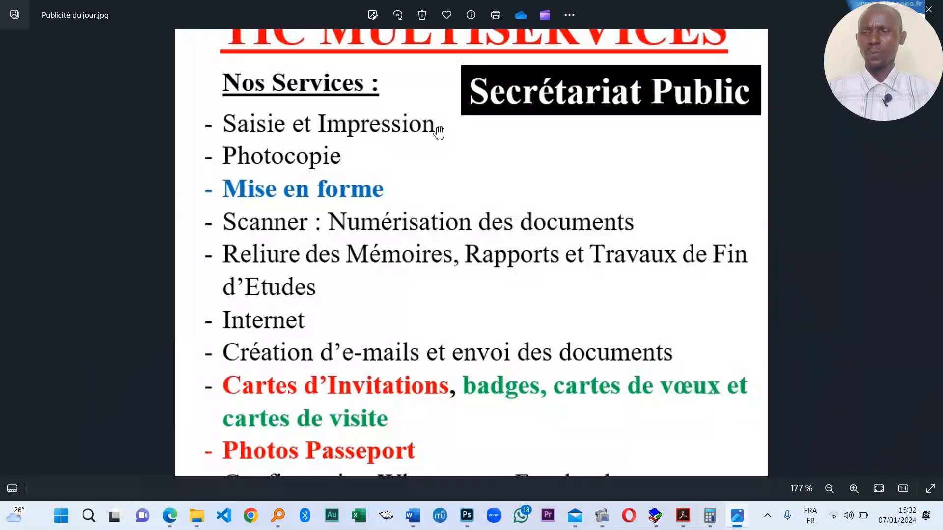
left_click_drag(467, 244, 437, 212)
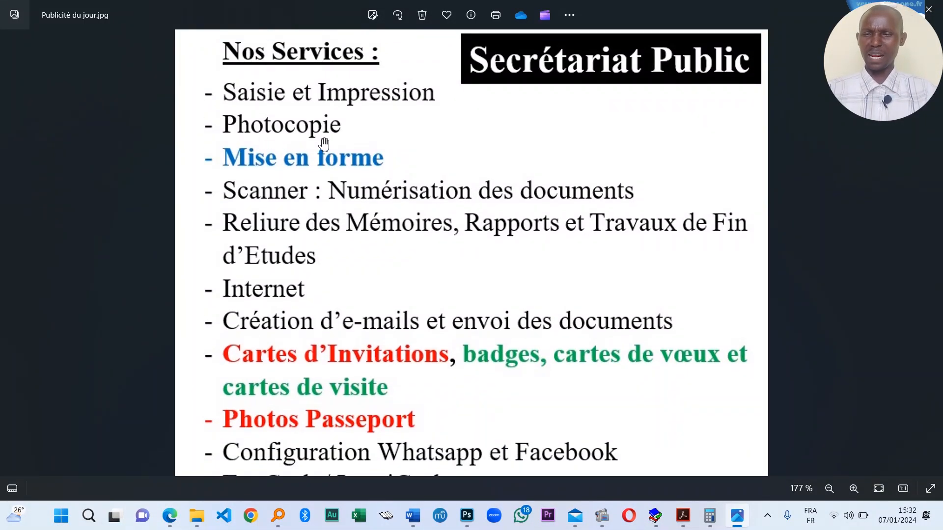
left_click_drag(324, 144, 330, 124)
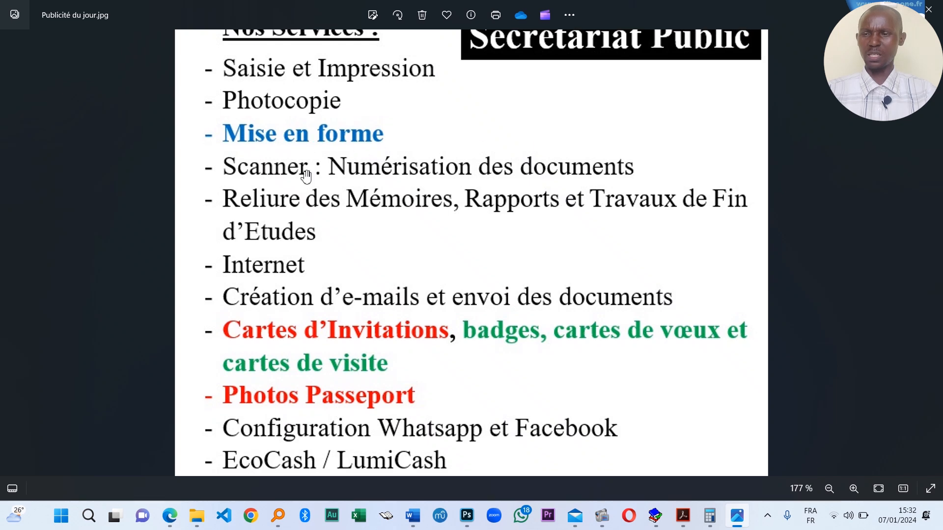
scroll(446, 181, "up", 4)
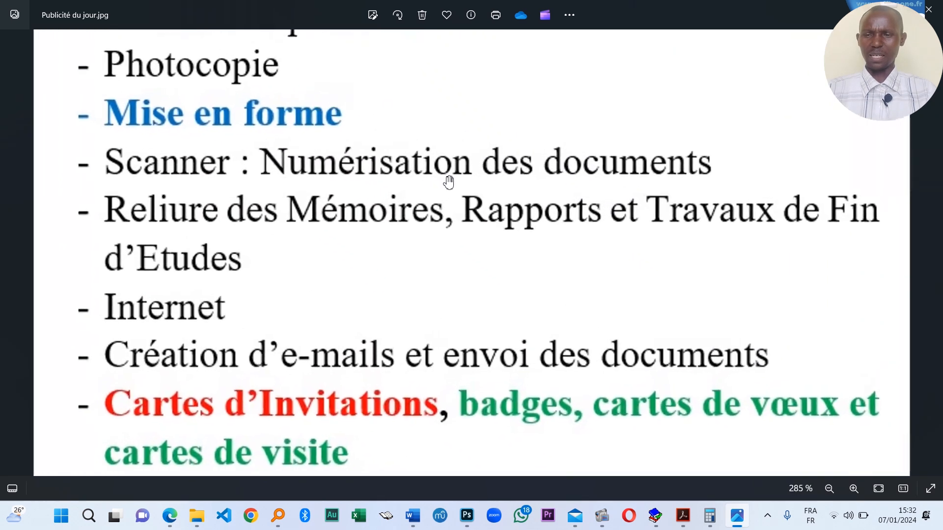
scroll(469, 275, "down", 2)
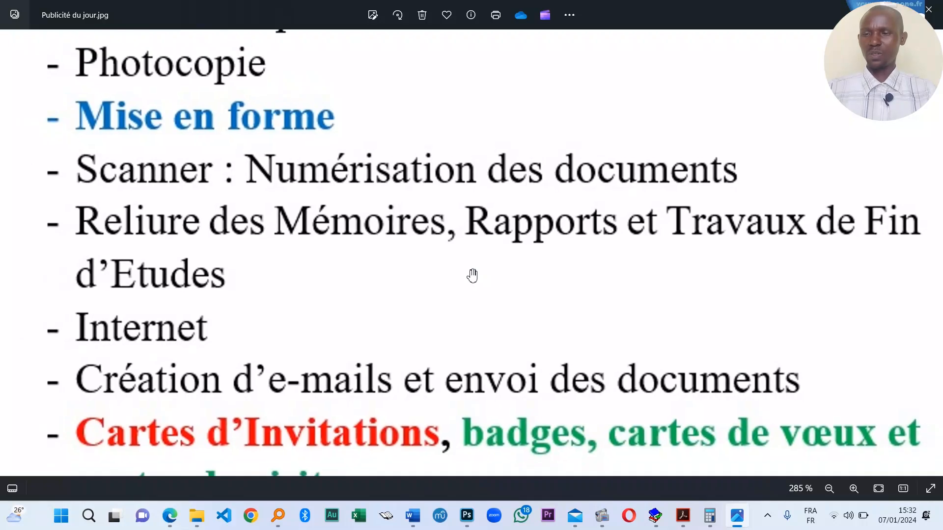
left_click_drag(471, 274, 450, 221)
left_click_drag(525, 210, 521, 191)
left_click_drag(322, 189, 331, 179)
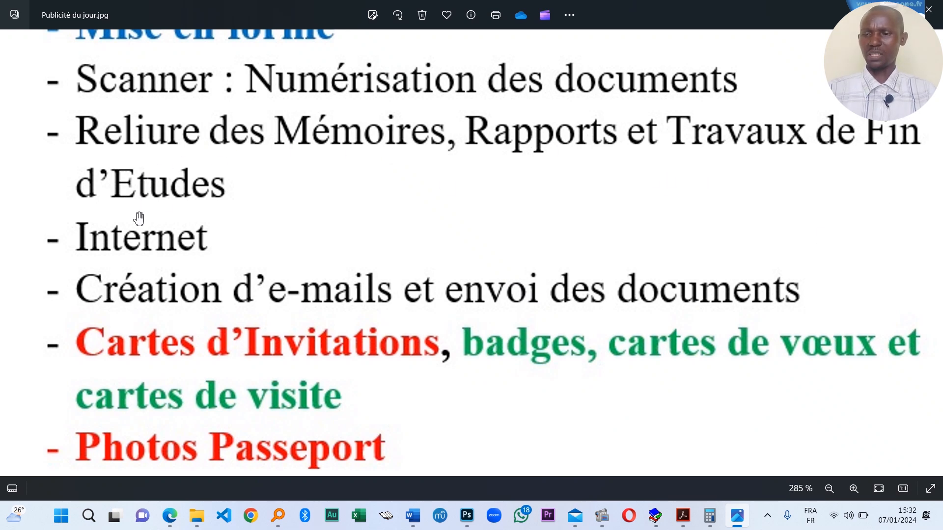
left_click_drag(169, 259, 169, 257)
scroll(236, 251, "down", 2)
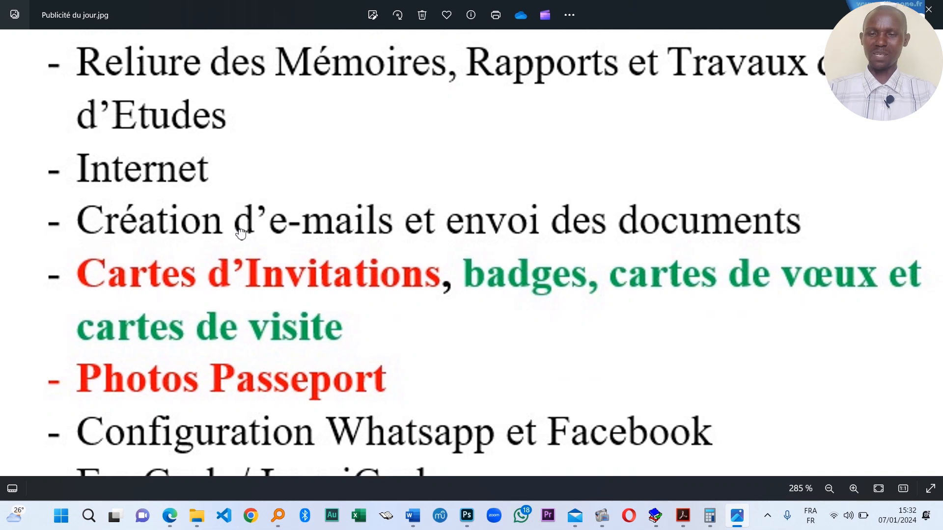
scroll(255, 221, "down", 1)
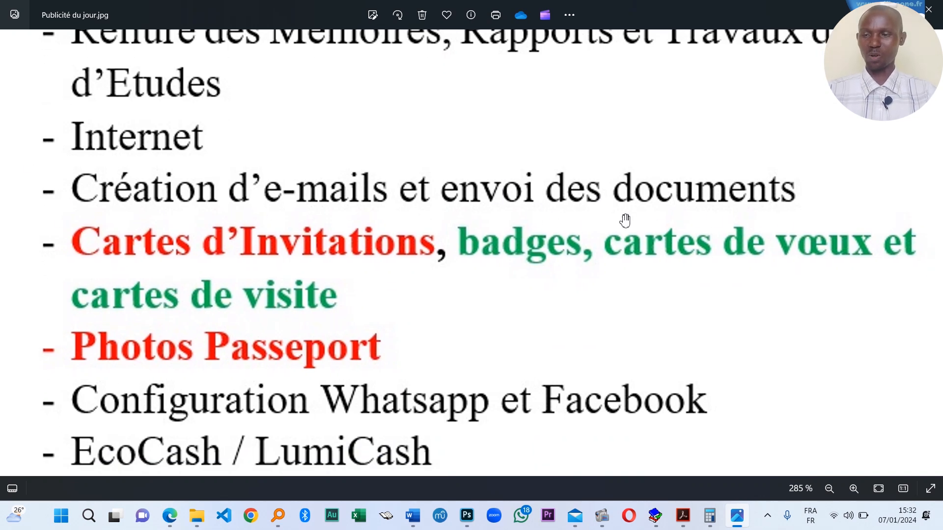
scroll(625, 220, "down", 1)
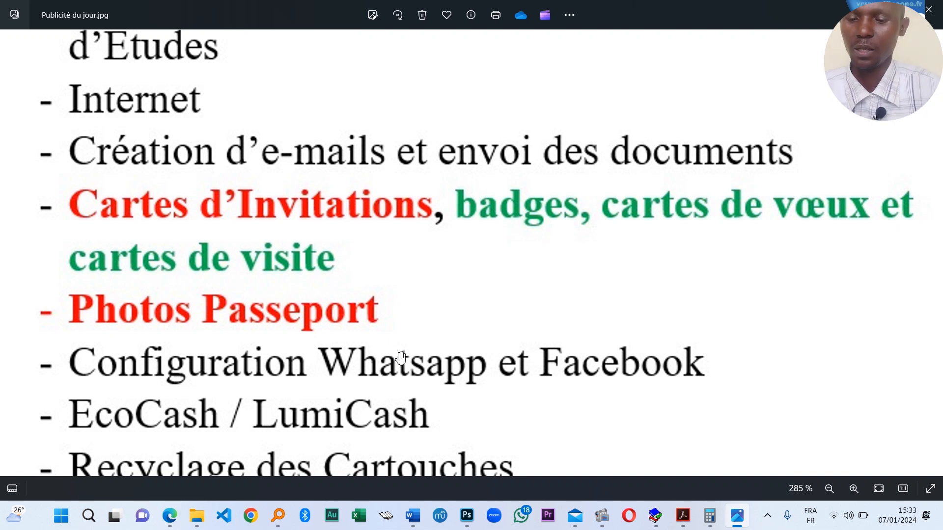
scroll(401, 357, "down", 1)
scroll(479, 337, "down", 3)
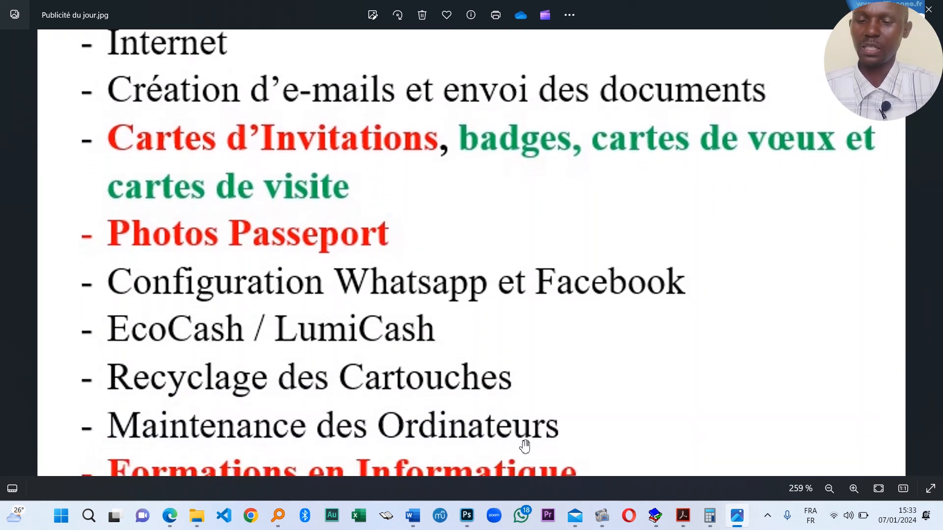
scroll(511, 370, "down", 3)
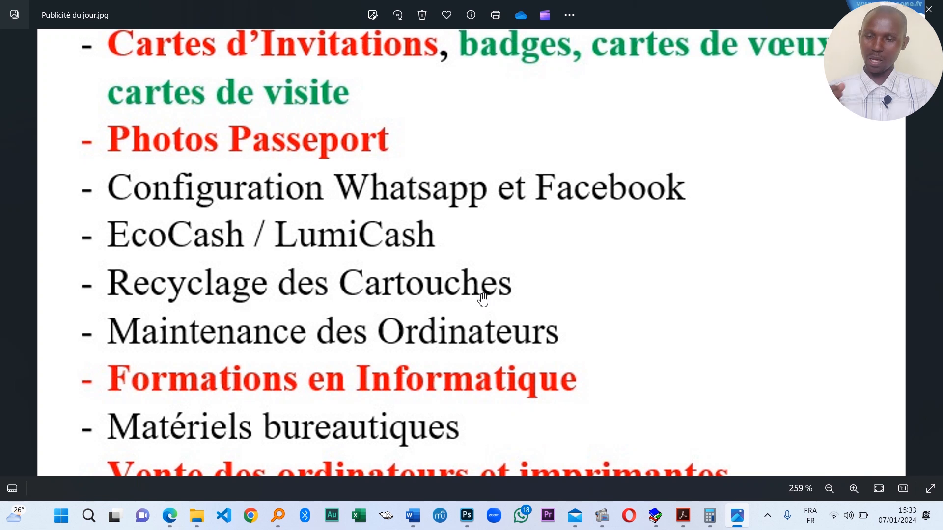
left_click_drag(429, 383, 426, 348)
left_click_drag(292, 359, 362, 292)
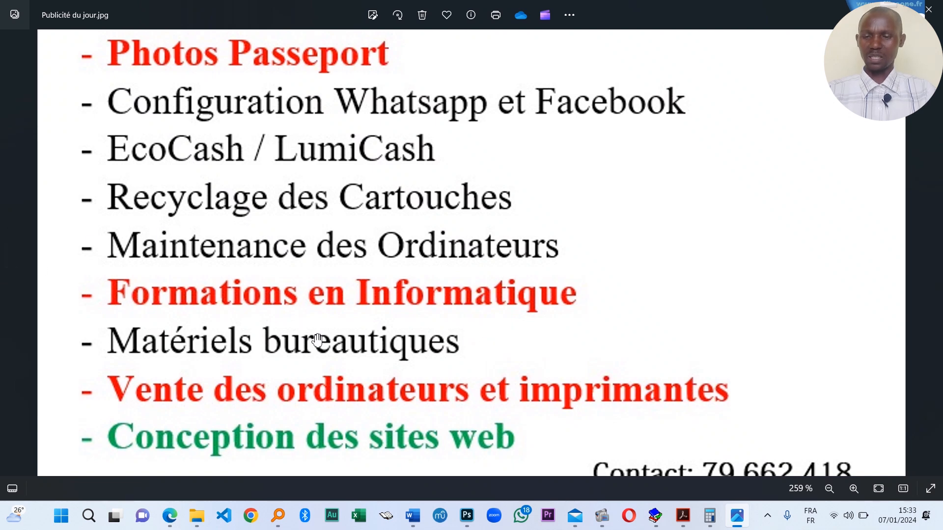
scroll(538, 337, "up", 1)
scroll(421, 369, "down", 1)
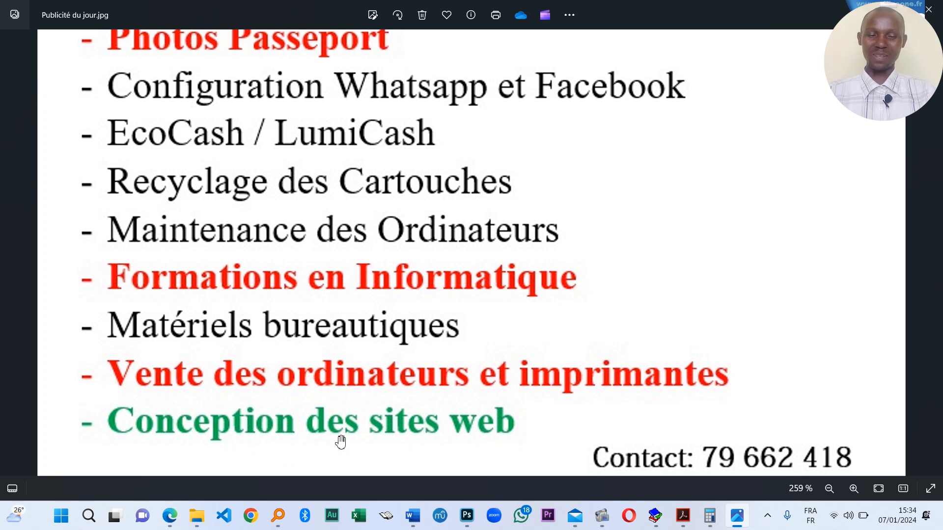
scroll(362, 435, "down", 2)
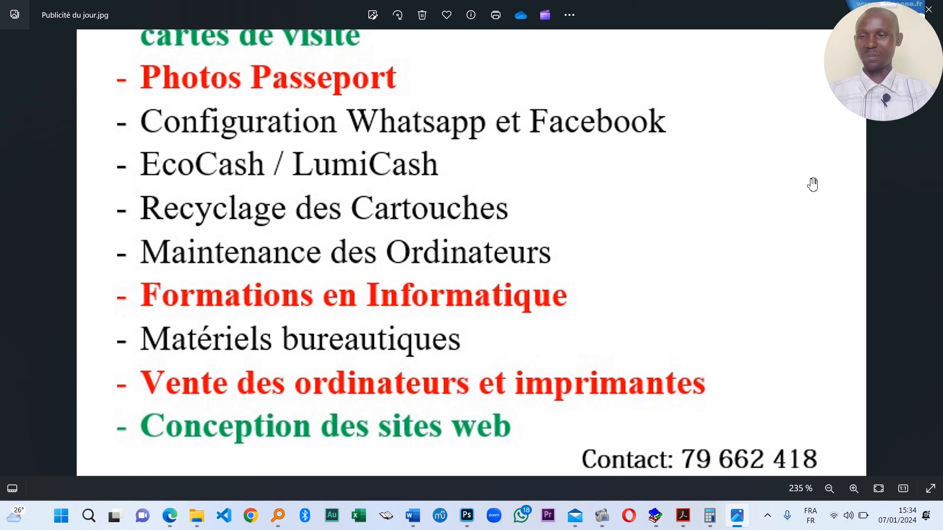
- Close the flyer, open the Cover CD image, and zoom and pan to read its TIC MULTISERVICES text
left_click(927, 11)
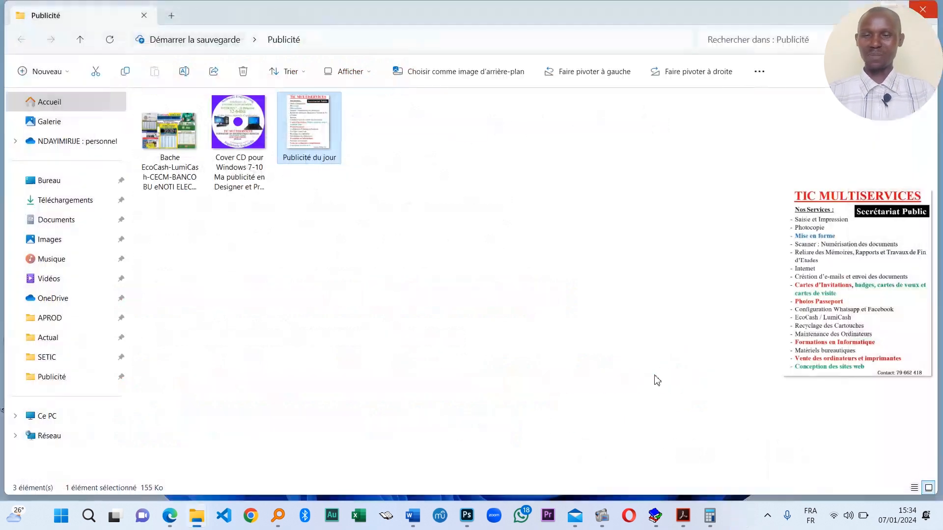
double_click(242, 135)
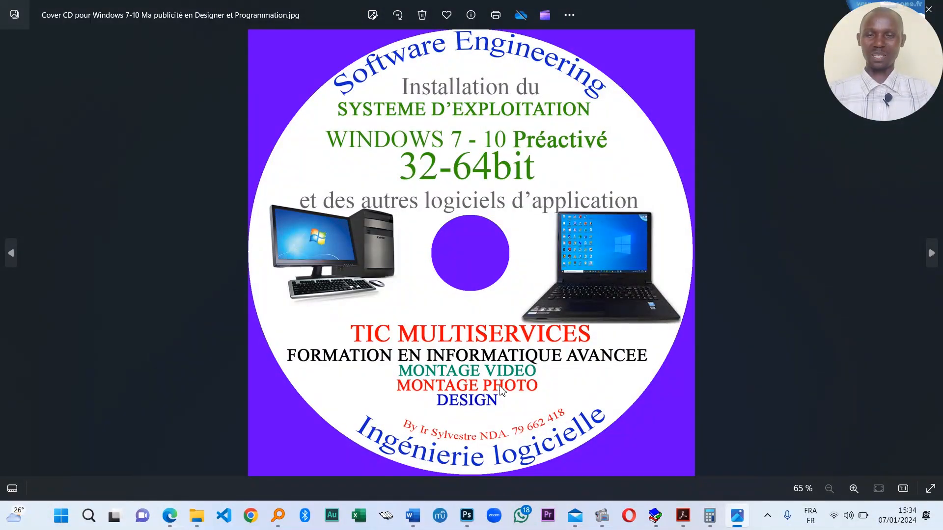
scroll(502, 391, "up", 3)
left_click_drag(421, 130, 433, 262)
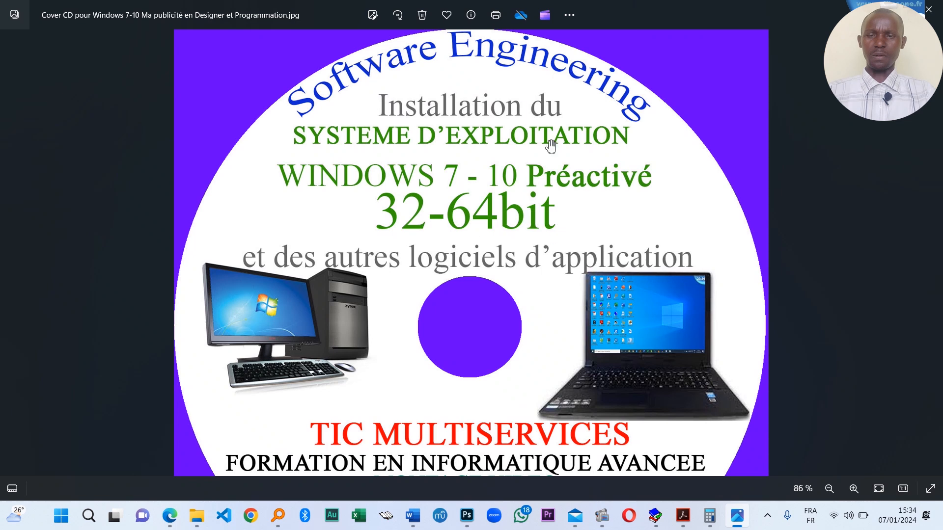
scroll(448, 277, "down", 2)
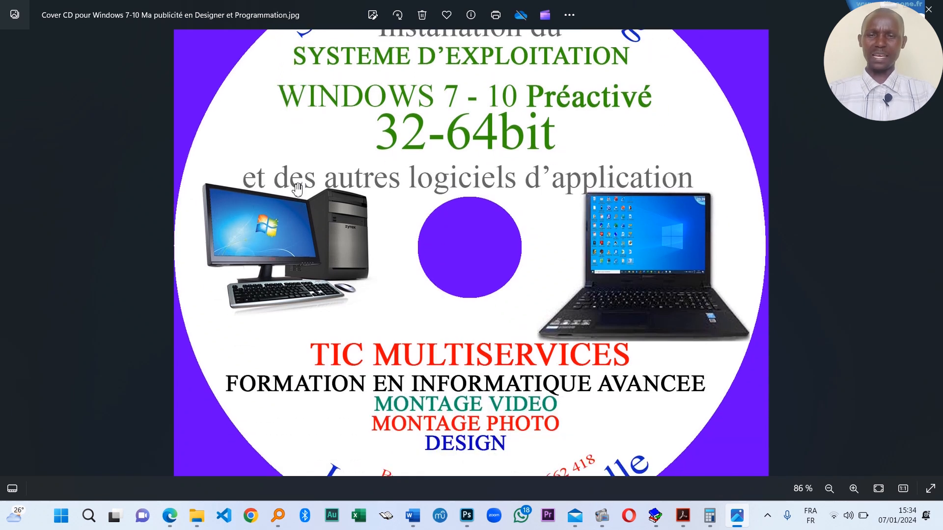
left_click_drag(535, 263, 525, 230)
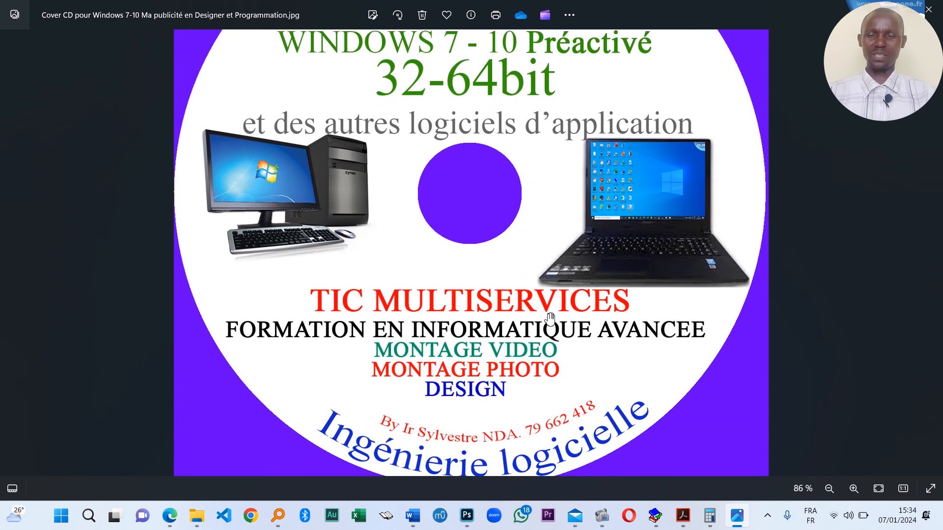
left_click_drag(549, 320, 548, 338)
mouse_move(585, 221)
left_mouse_down()
mouse_move(592, 274)
mouse_move(566, 251)
mouse_move(583, 237)
left_mouse_up()
scroll(573, 327, "down", 1)
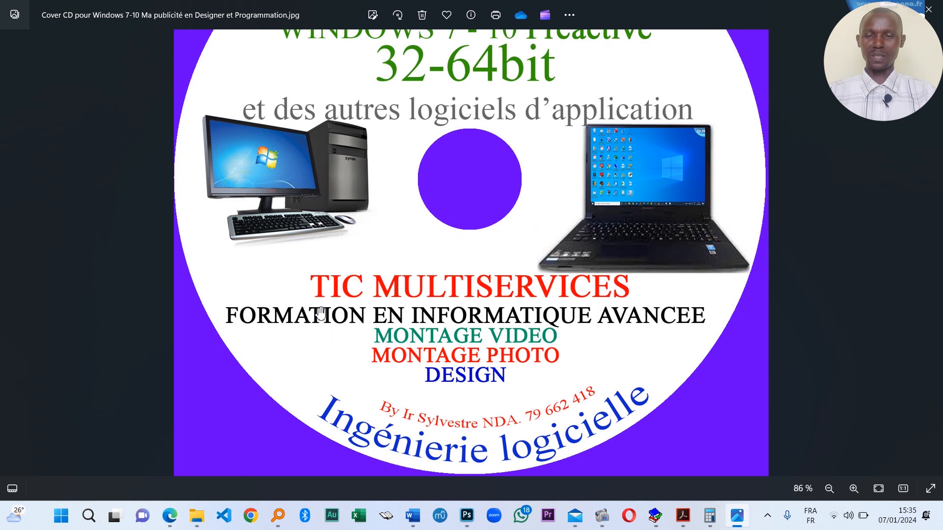
scroll(592, 324, "up", 3)
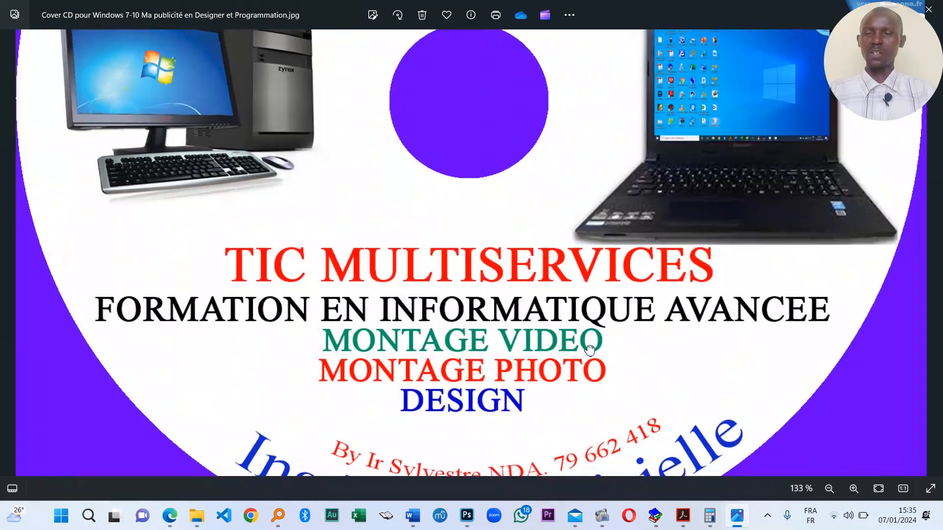
scroll(590, 350, "down", 3)
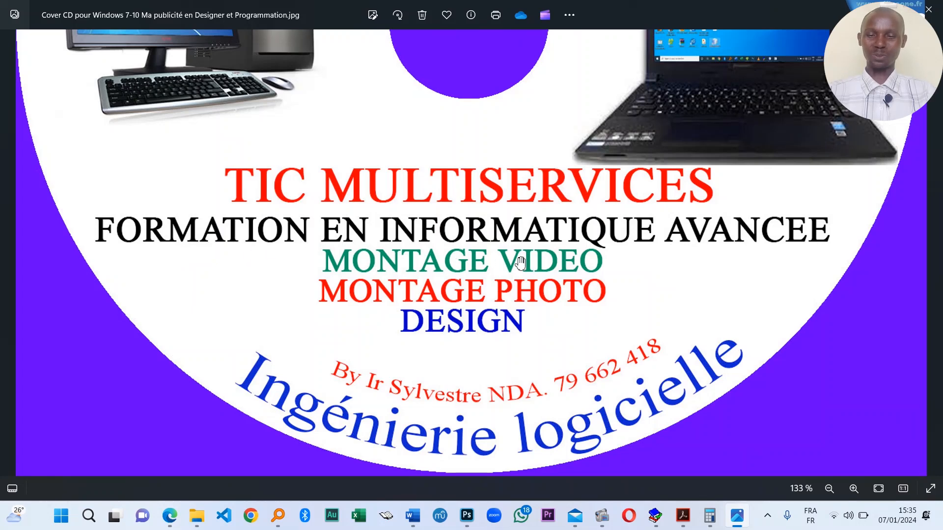
scroll(472, 280, "down", 1)
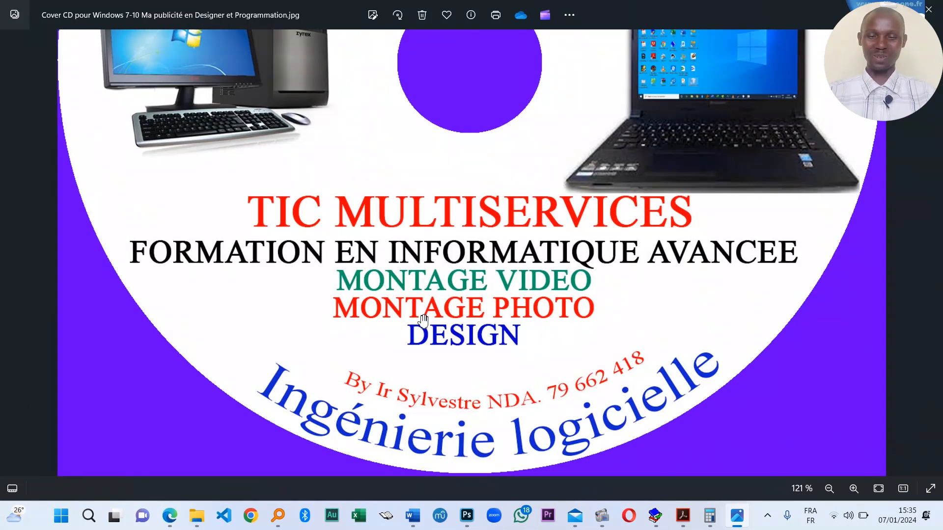